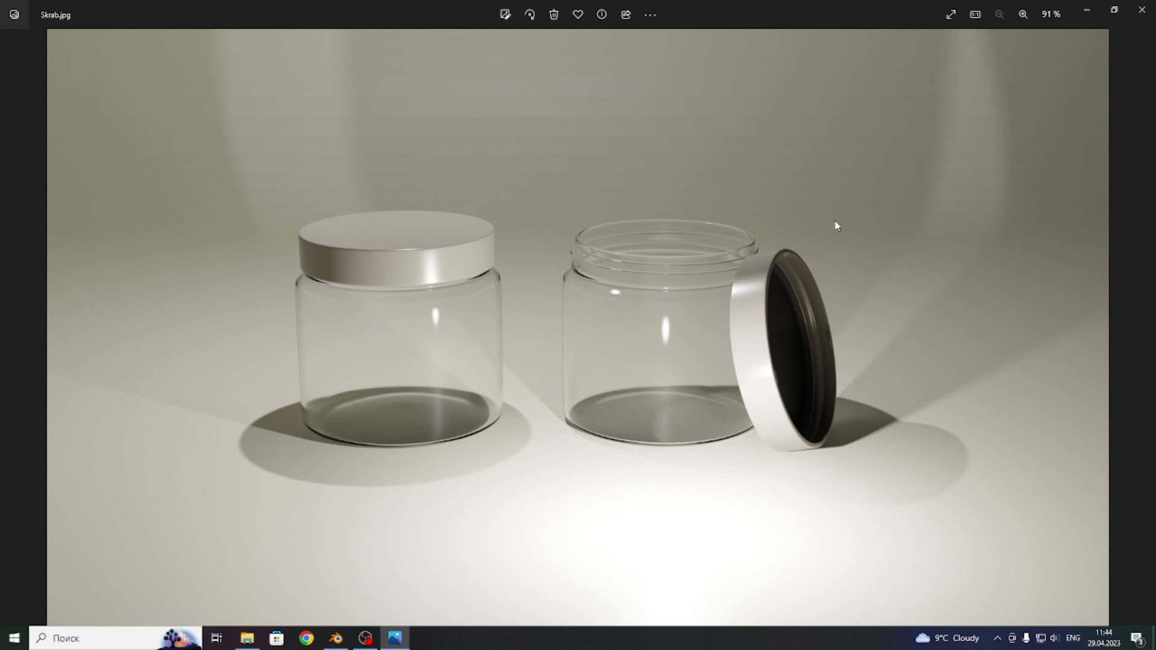
- Minimize the Skrab.jpg reference photo to reveal the Портфолио folder
{"action": "left_click", "coordinate": [1089, 14]}
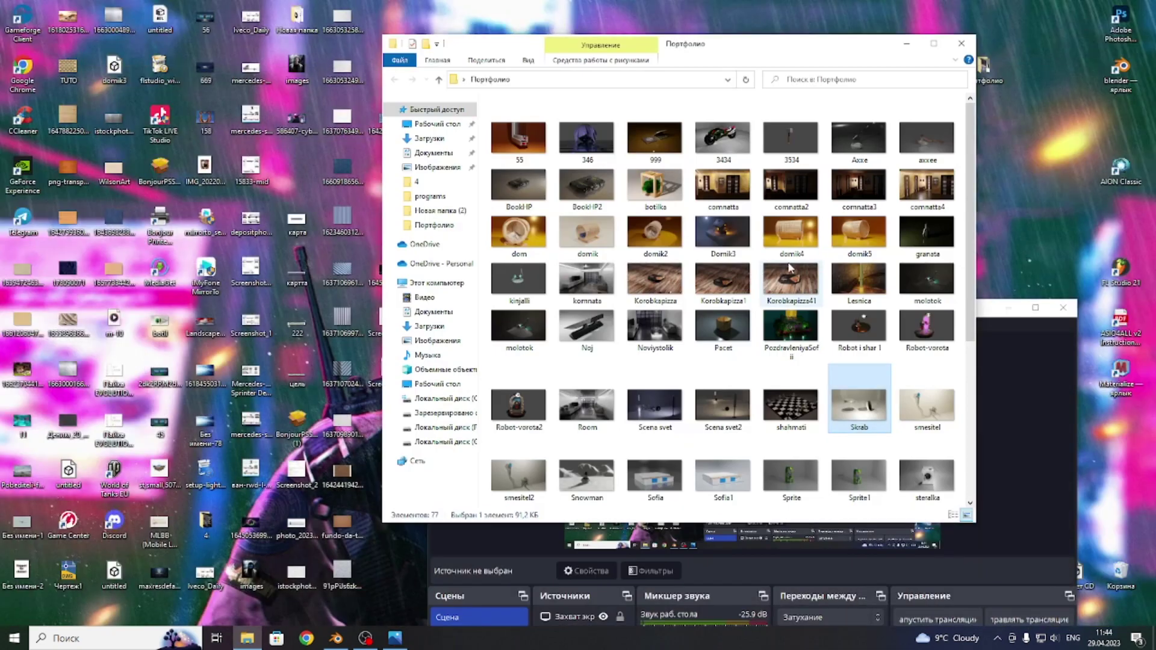
- Drag Screenshot_4 from the Desktop folder into the Blender viewport as a reference image
{"action": "left_click", "coordinate": [336, 638]}
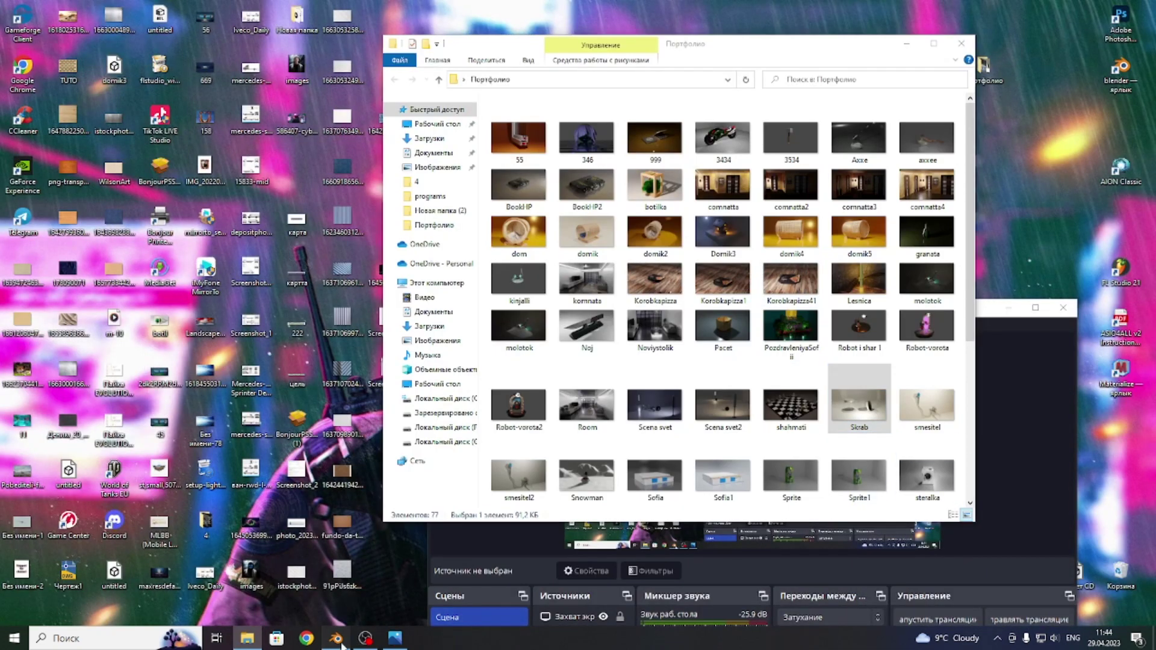
{"action": "left_click_drag", "start_coordinate": [913, 112], "coordinate": [634, 193]}
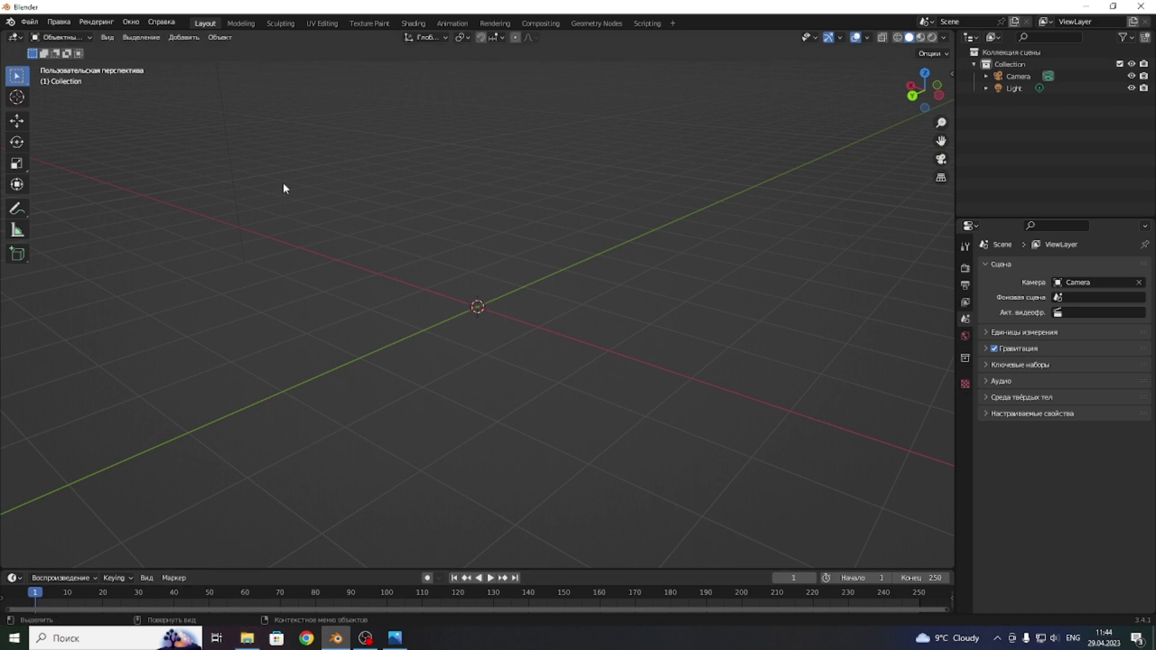
{"action": "left_click", "coordinate": [247, 638]}
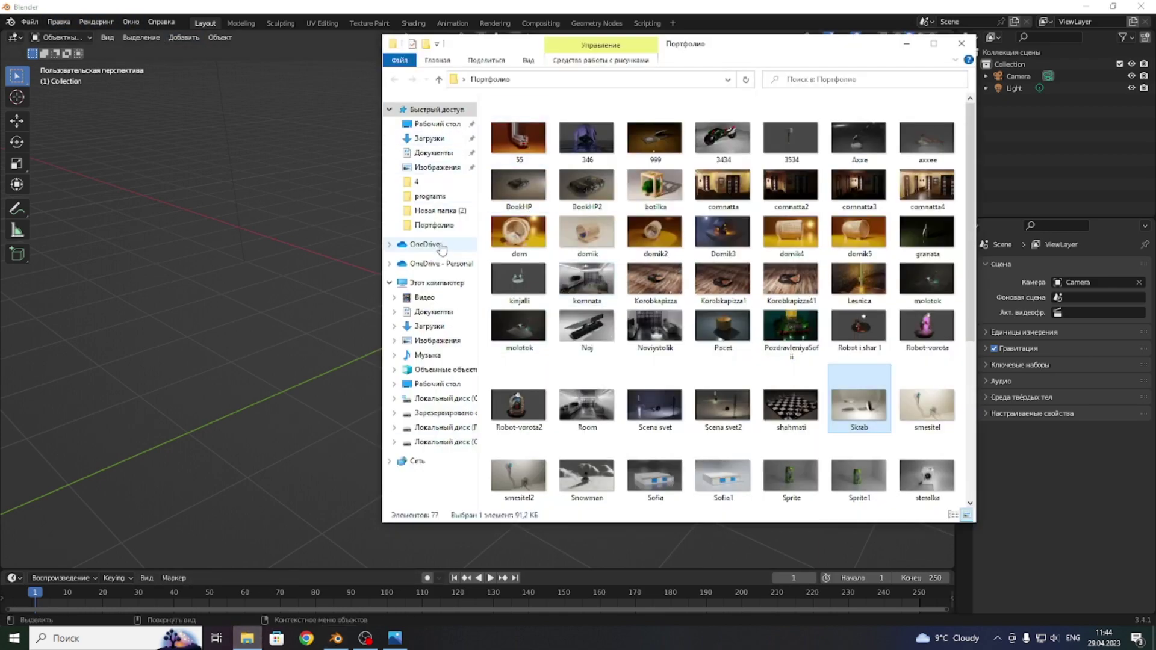
{"action": "left_click", "coordinate": [438, 125]}
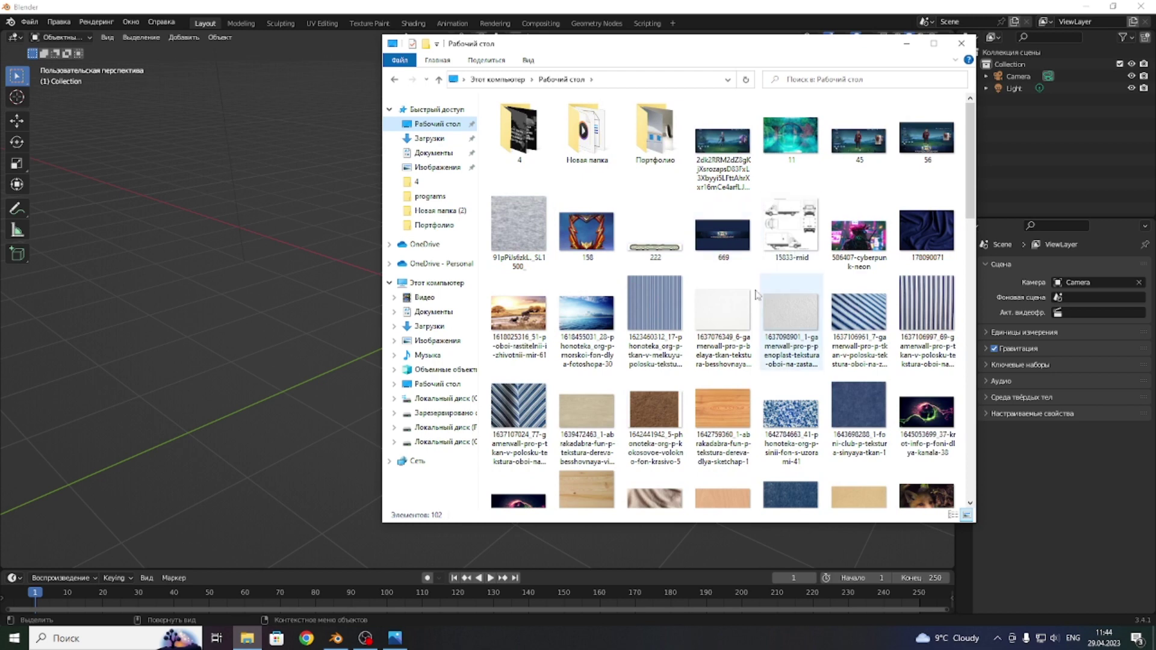
{"action": "scroll", "coordinate": [741, 306], "scroll_direction": "down", "scroll_amount": 5}
{"action": "scroll", "coordinate": [741, 306], "scroll_direction": "down", "scroll_amount": 5}
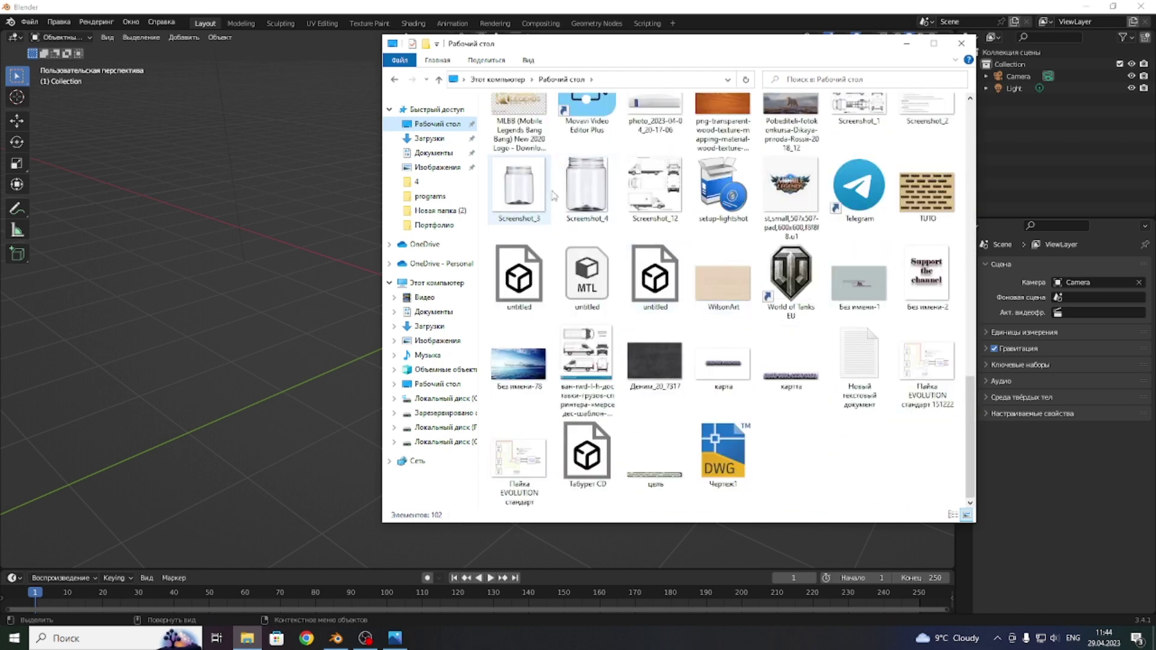
{"action": "mouse_move", "coordinate": [593, 193]}
{"action": "left_mouse_down"}
{"action": "mouse_move", "coordinate": [496, 286]}
{"action": "mouse_move", "coordinate": [595, 216]}
{"action": "left_mouse_up"}
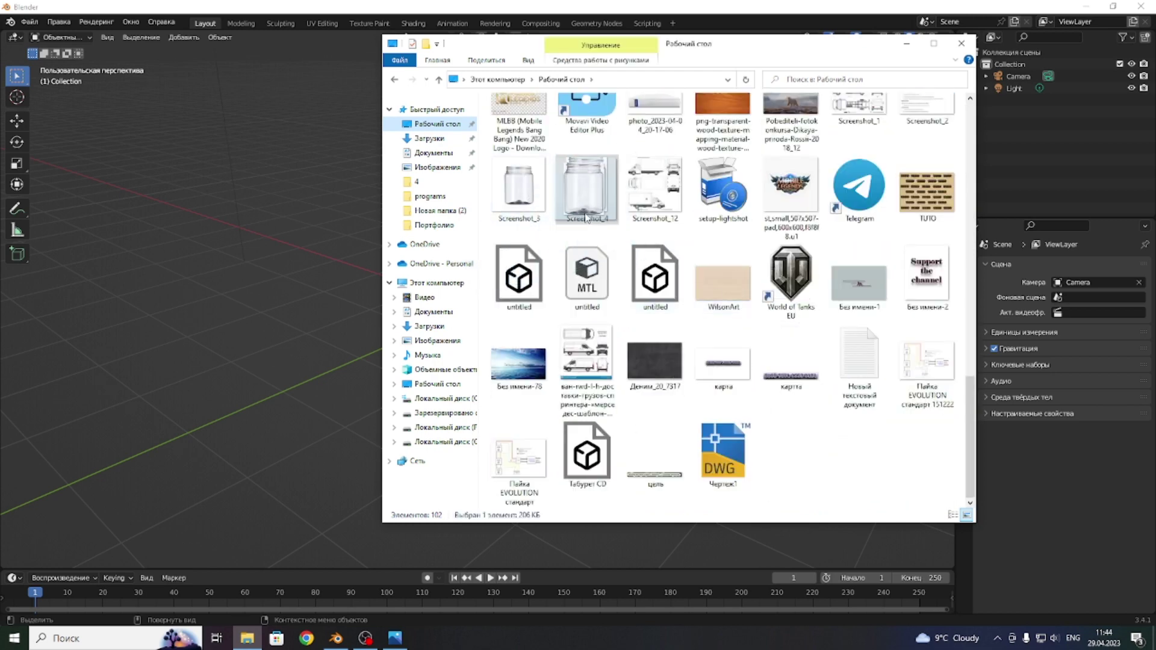
{"action": "left_click_drag", "start_coordinate": [595, 216], "coordinate": [337, 313]}
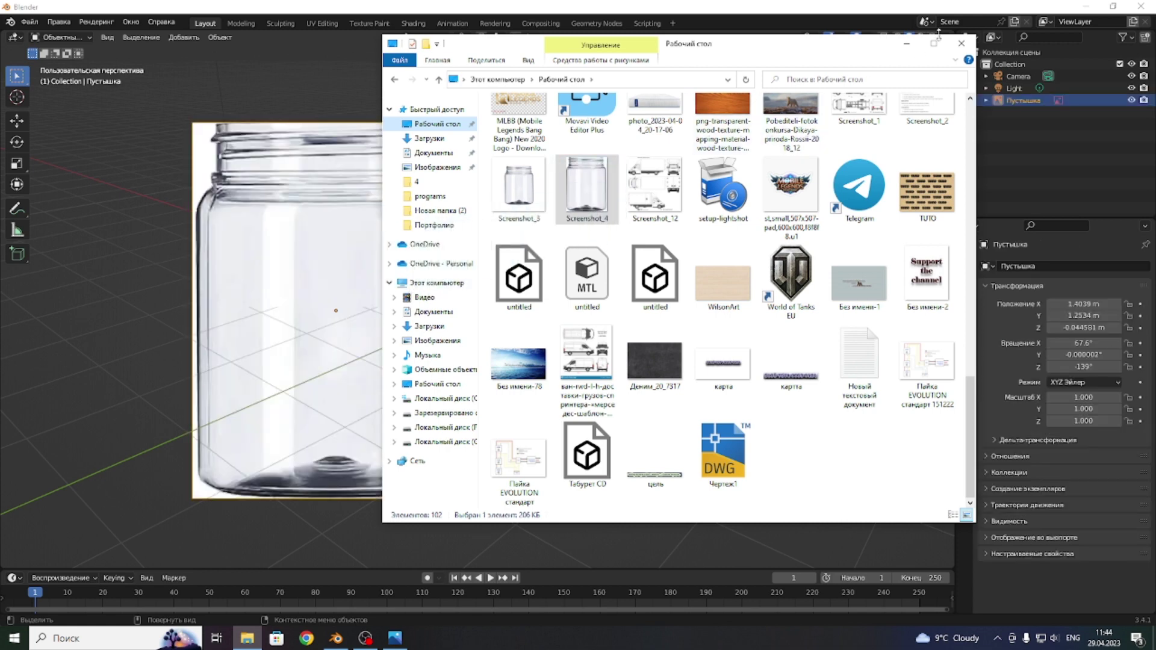
{"action": "left_click", "coordinate": [962, 44]}
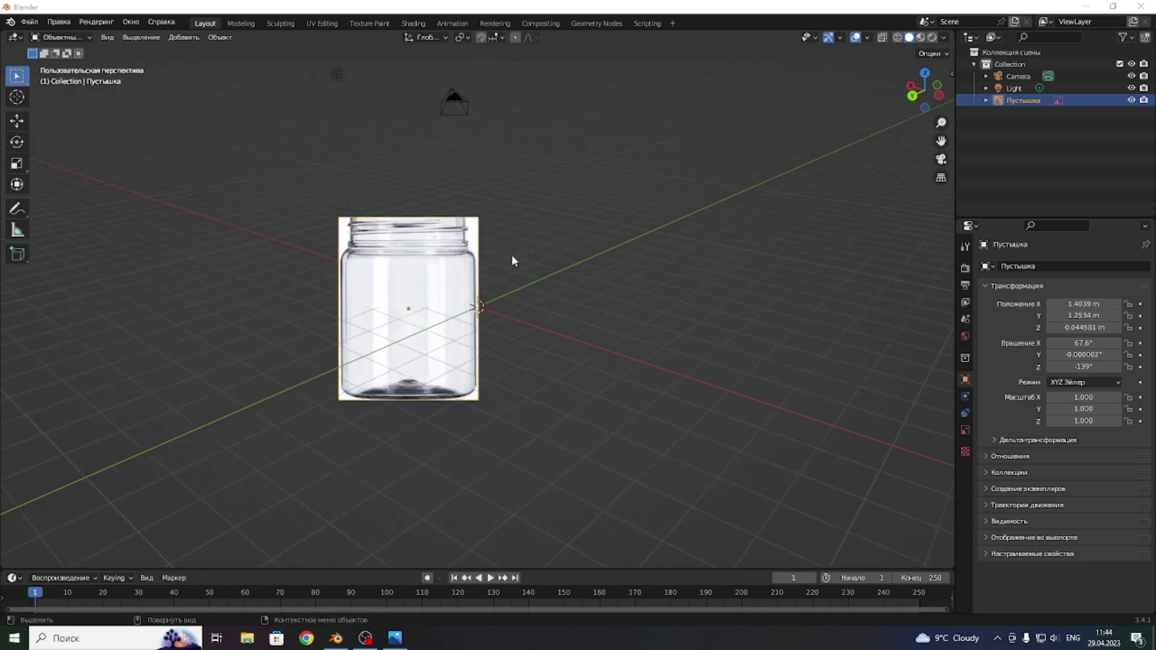
- Clear the jar image's location and rotation to zero with Alt+G and Alt+R
{"action": "left_click_drag", "start_coordinate": [925, 91], "coordinate": [514, 256]}
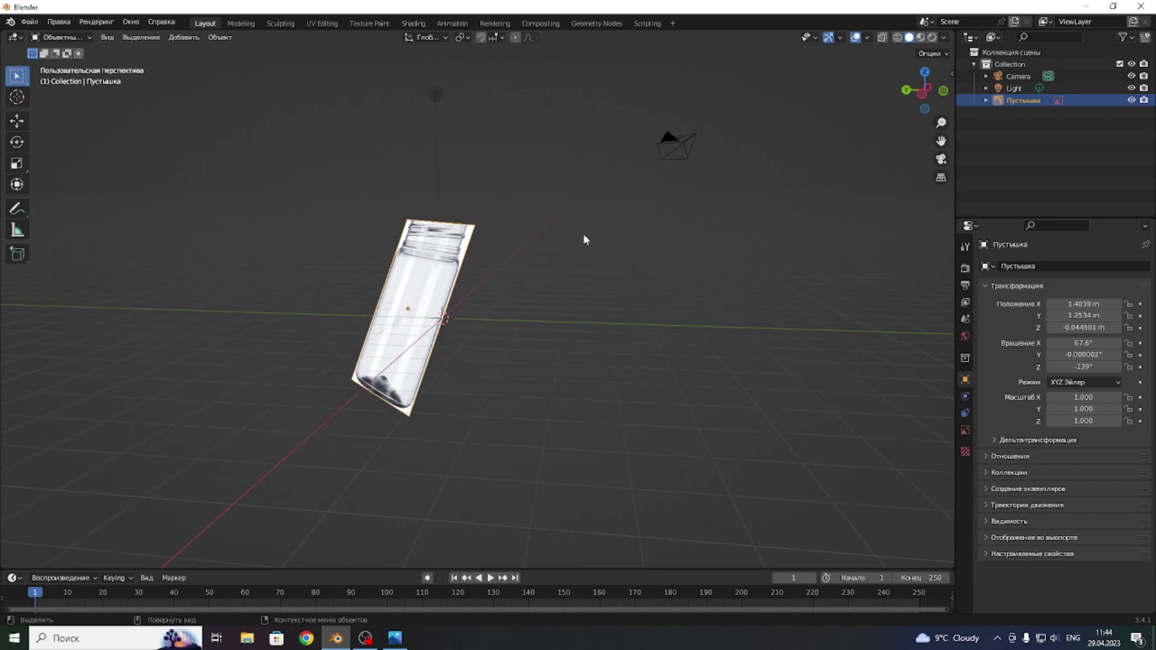
{"action": "left_click_drag", "start_coordinate": [928, 91], "coordinate": [834, 131]}
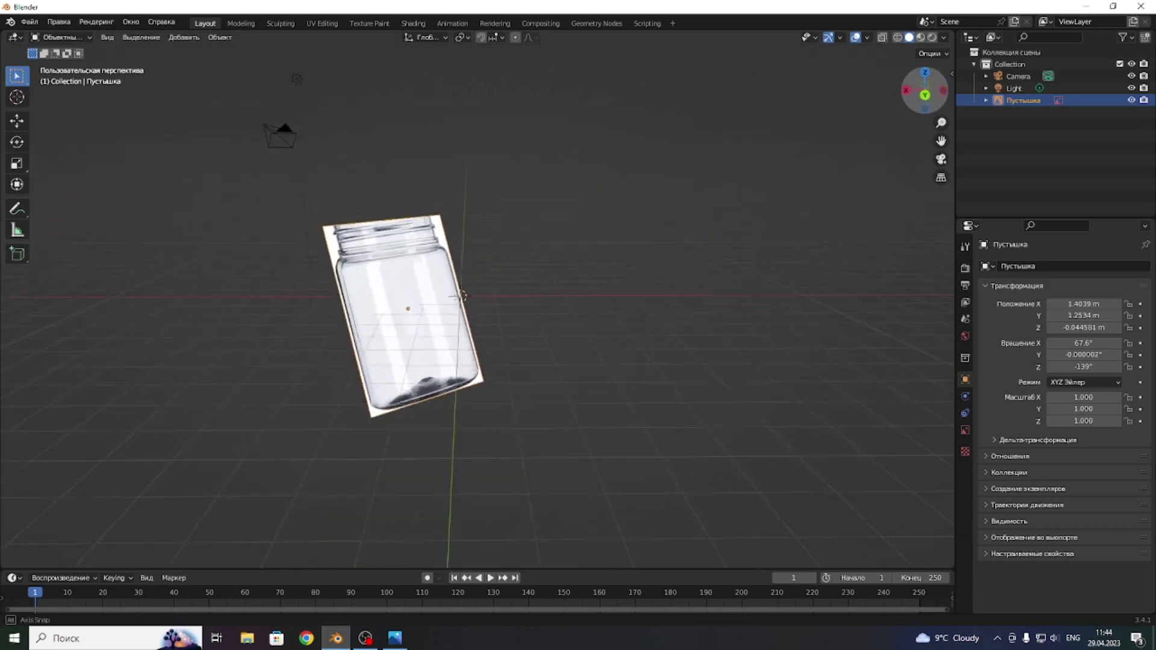
{"action": "scroll", "coordinate": [421, 290], "scroll_direction": "up", "scroll_amount": 4}
{"action": "scroll", "coordinate": [417, 291], "scroll_direction": "down", "scroll_amount": 2}
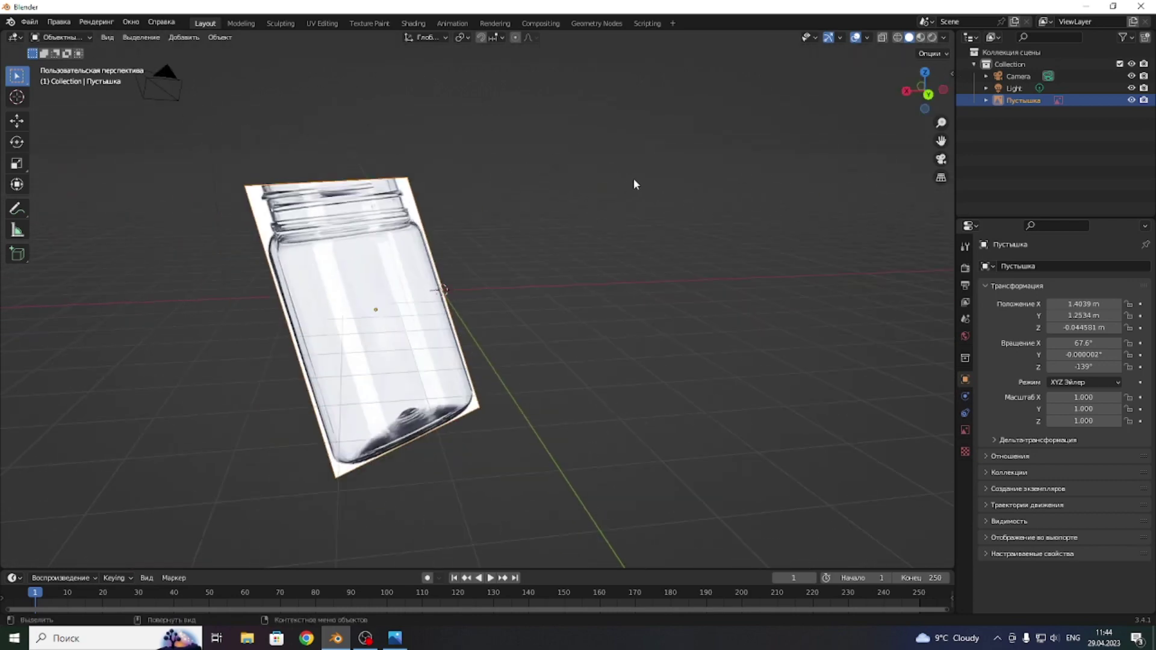
{"action": "left_click_drag", "start_coordinate": [927, 90], "coordinate": [970, 105]}
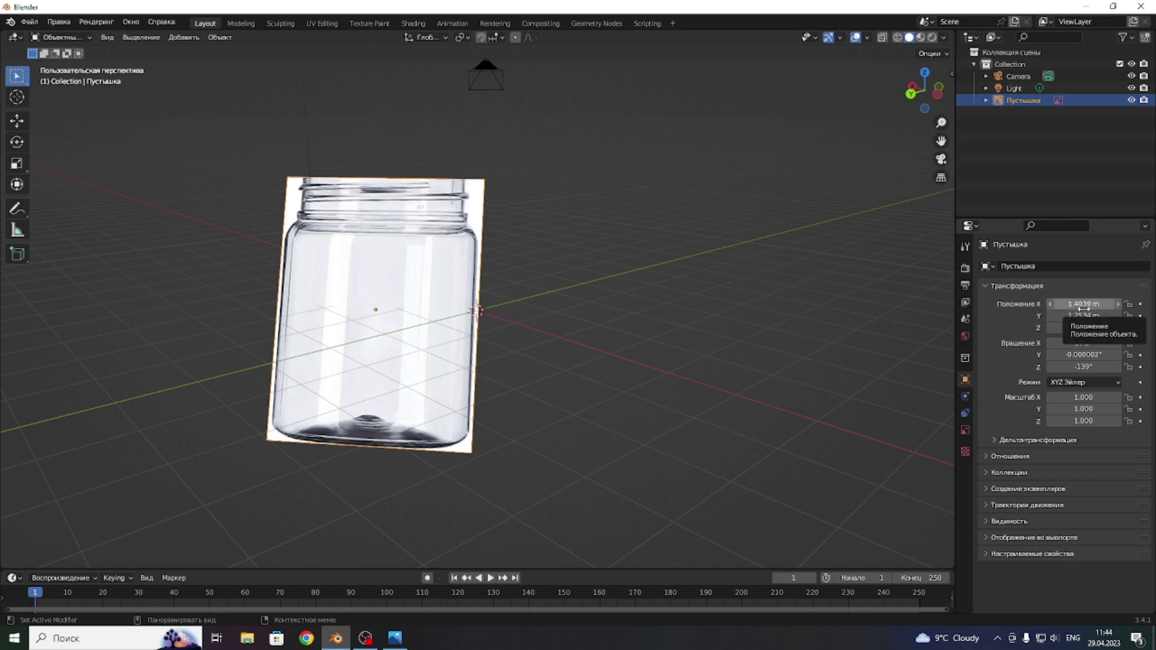
{"action": "key", "text": "alt+g"}
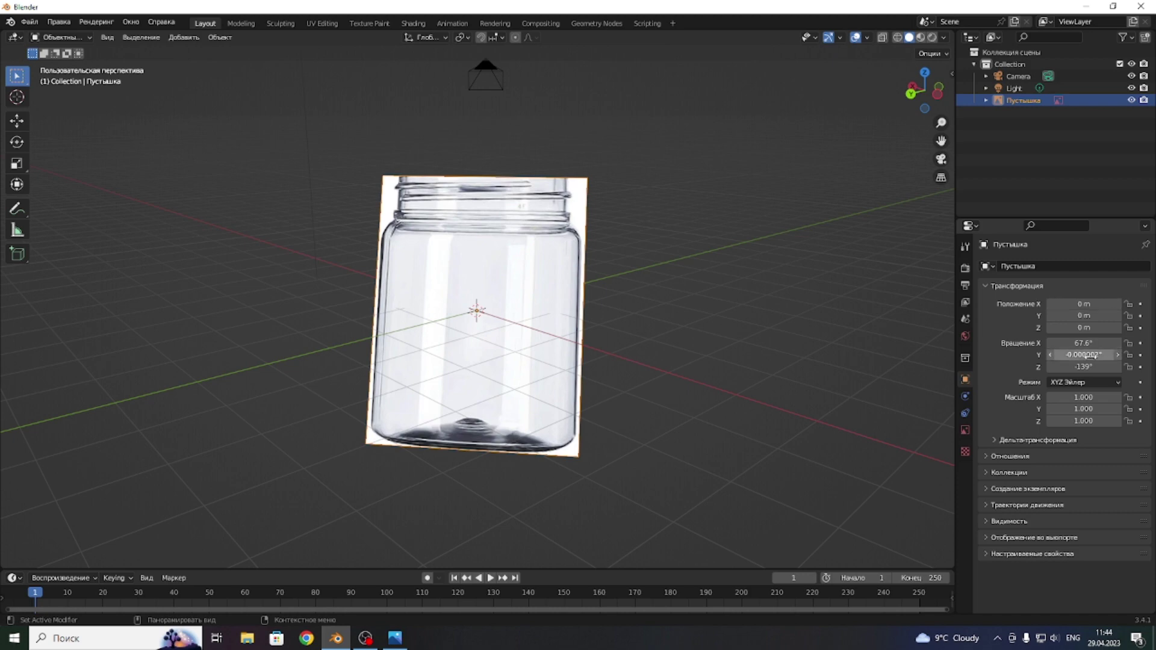
{"action": "key", "text": "alt+r"}
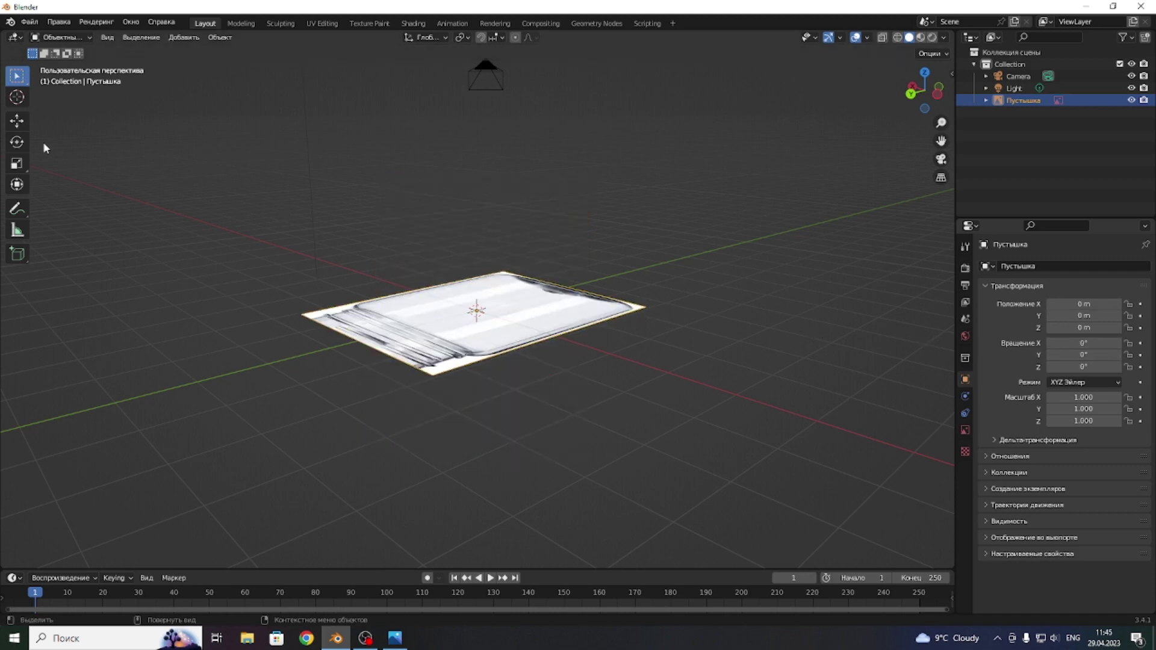
{"action": "left_click", "coordinate": [24, 143]}
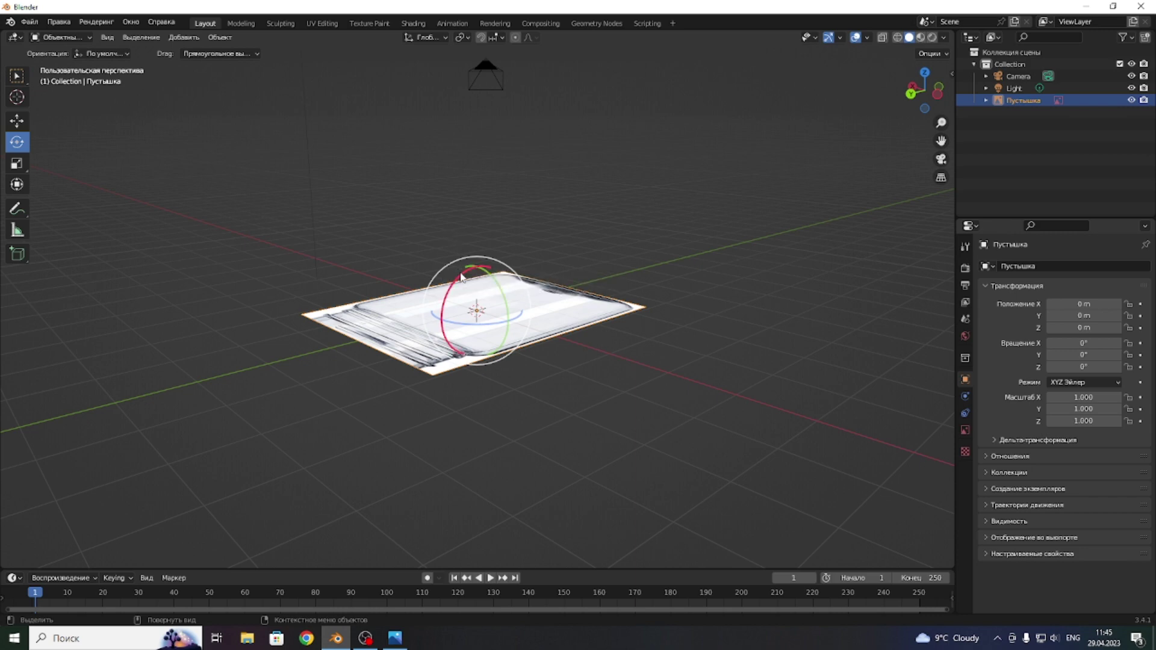
- Rotate the jar reference image 90° around X
{"action": "left_click_drag", "start_coordinate": [443, 319], "coordinate": [481, 271]}
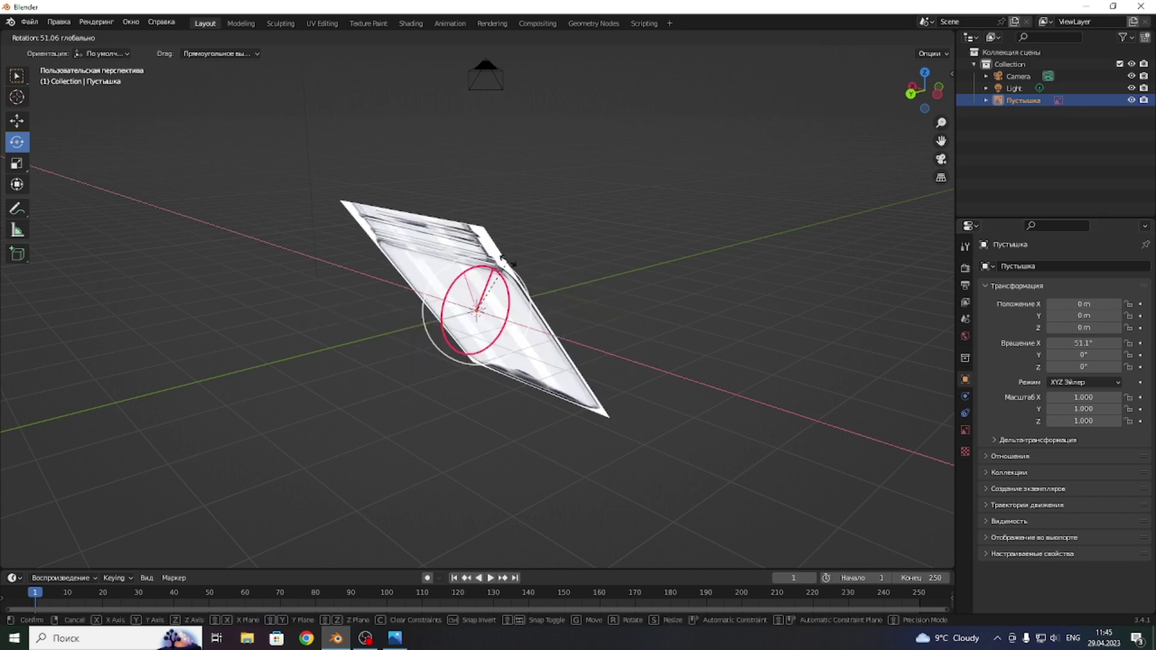
{"action": "left_click", "coordinate": [1069, 343]}
{"action": "type", "text": "90"}
{"action": "key", "text": "Return"}
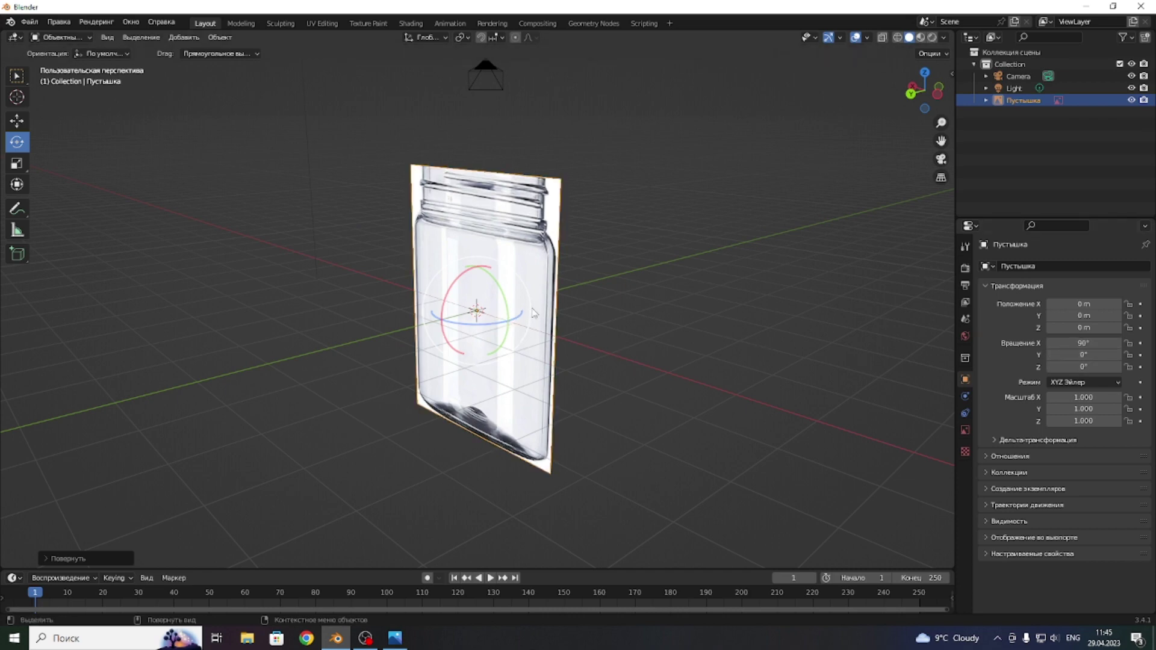
- Rotate the jar reference image 90° around Z
{"action": "left_click", "coordinate": [913, 88]}
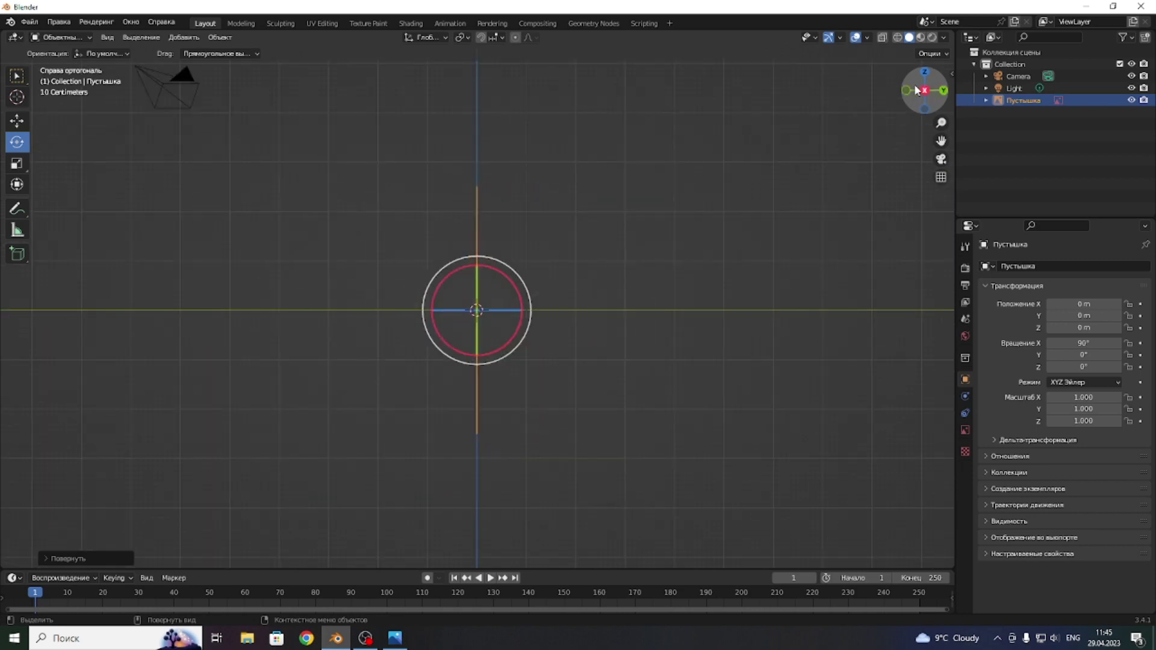
{"action": "left_click_drag", "start_coordinate": [909, 90], "coordinate": [924, 85]}
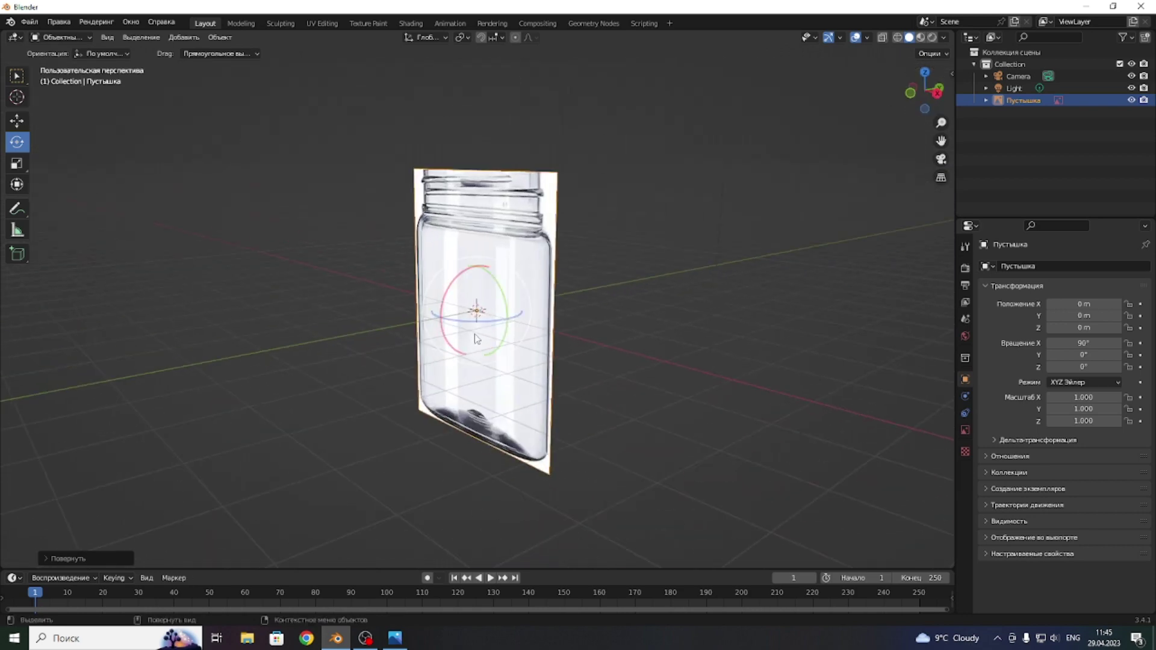
{"action": "left_click_drag", "start_coordinate": [480, 327], "coordinate": [607, 346]}
{"action": "left_click", "coordinate": [1078, 365]}
{"action": "type", "text": "90"}
{"action": "key", "text": "Return"}
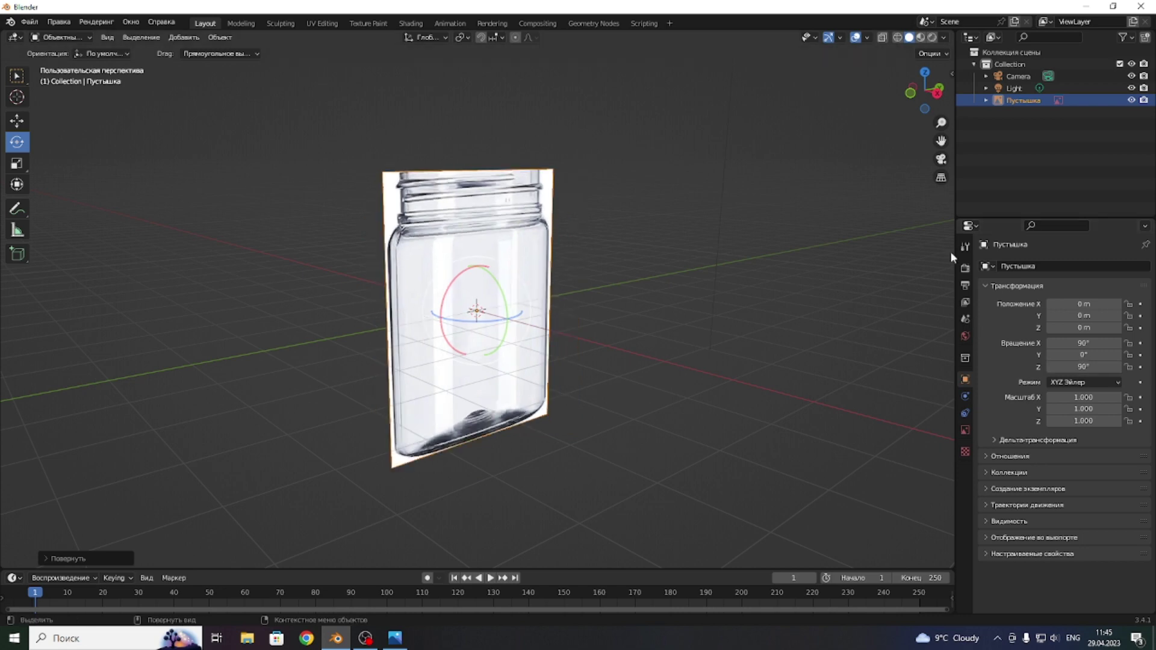
- In Right view, raise the jar image 2.5151 m along Z so its base meets the floor
{"action": "left_click_drag", "start_coordinate": [934, 98], "coordinate": [927, 92]}
{"action": "left_click", "coordinate": [925, 91]}
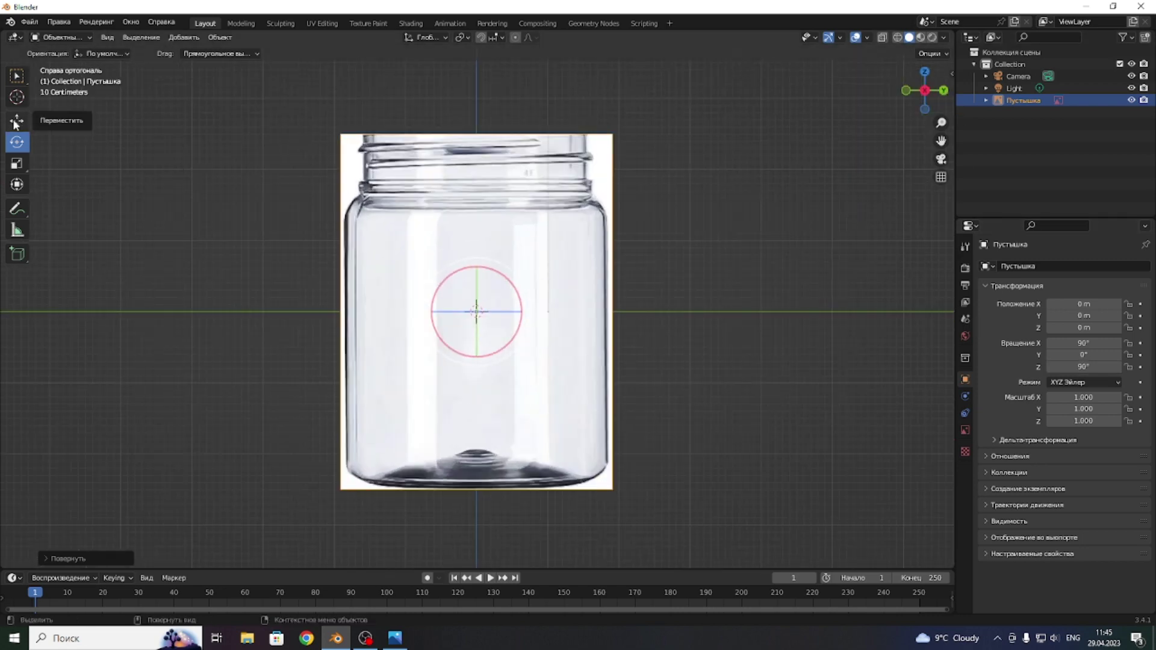
{"action": "scroll", "coordinate": [430, 237], "scroll_direction": "down", "scroll_amount": 3}
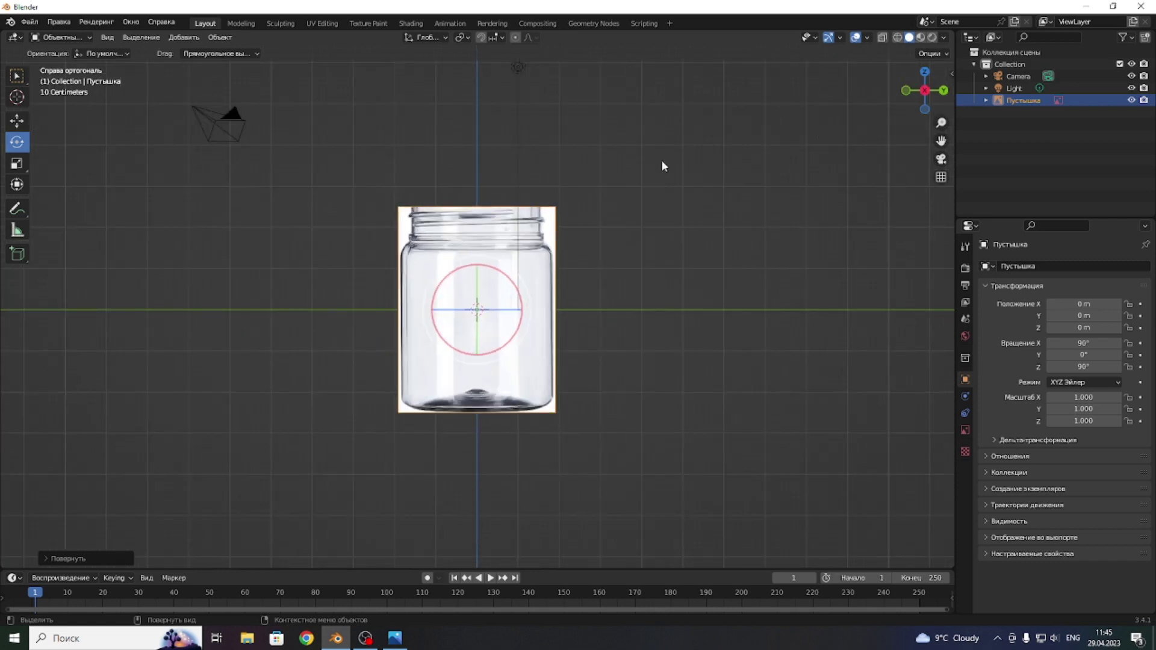
{"action": "left_click", "coordinate": [17, 121]}
{"action": "left_click_drag", "start_coordinate": [471, 245], "coordinate": [472, 155]}
{"action": "scroll", "coordinate": [482, 238], "scroll_direction": "up", "scroll_amount": 4}
{"action": "scroll", "coordinate": [490, 239], "scroll_direction": "down", "scroll_amount": 1}
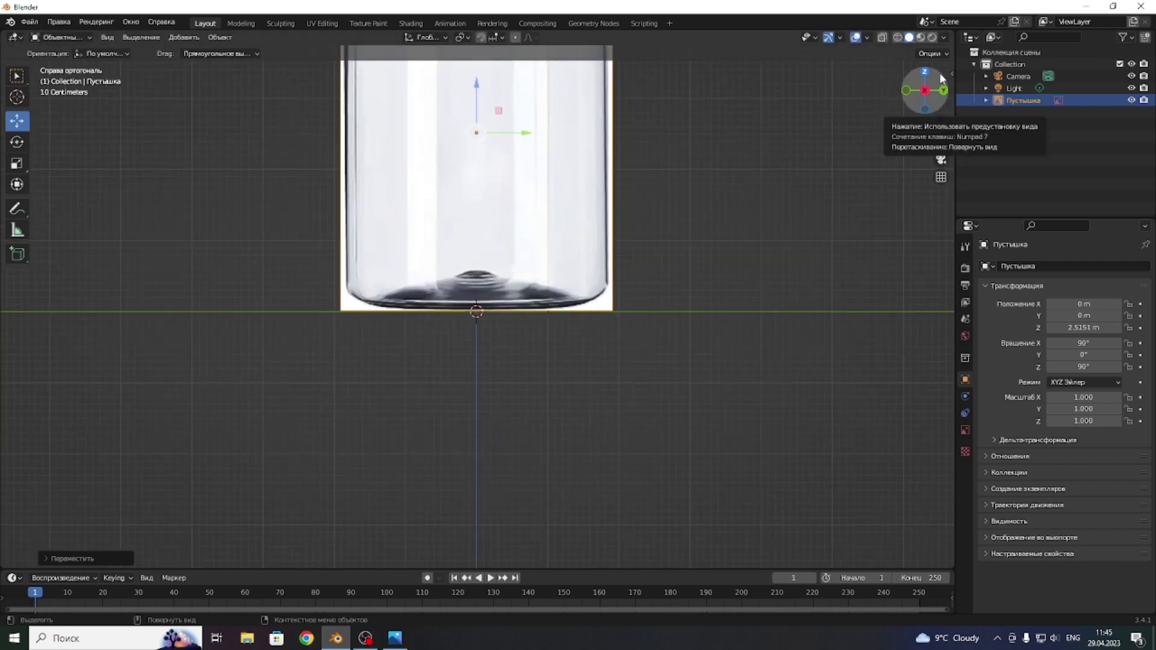
- Orbit to a raised perspective view centred on the jar
{"action": "left_click_drag", "start_coordinate": [934, 73], "coordinate": [690, 157]}
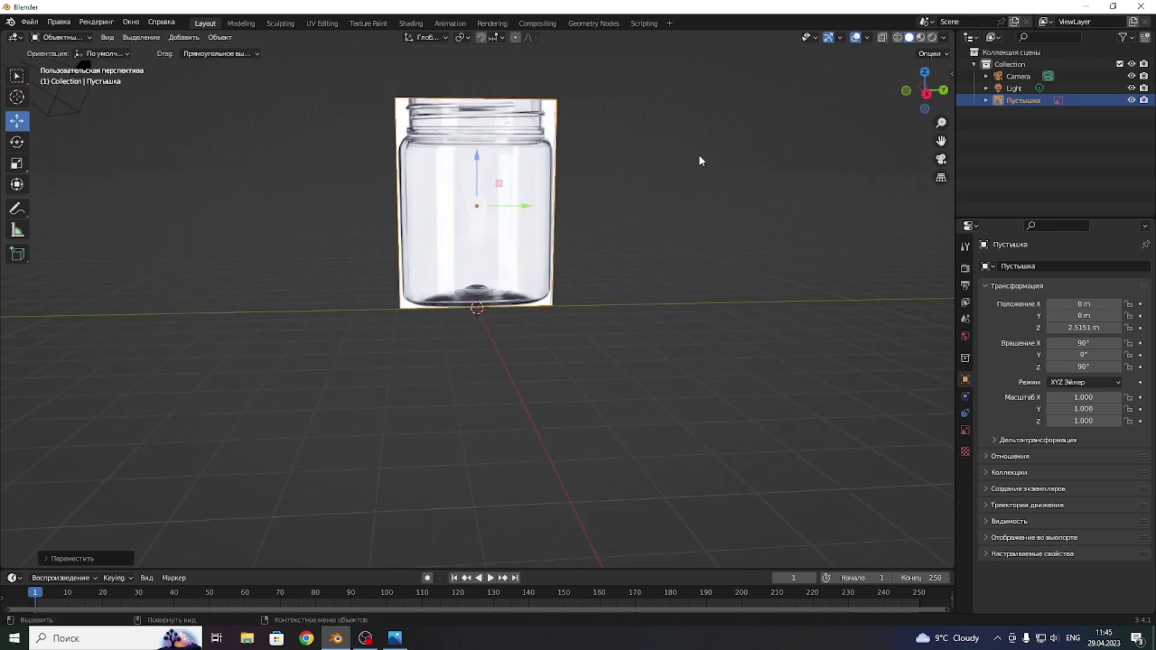
{"action": "left_click_drag", "start_coordinate": [928, 87], "coordinate": [792, 118]}
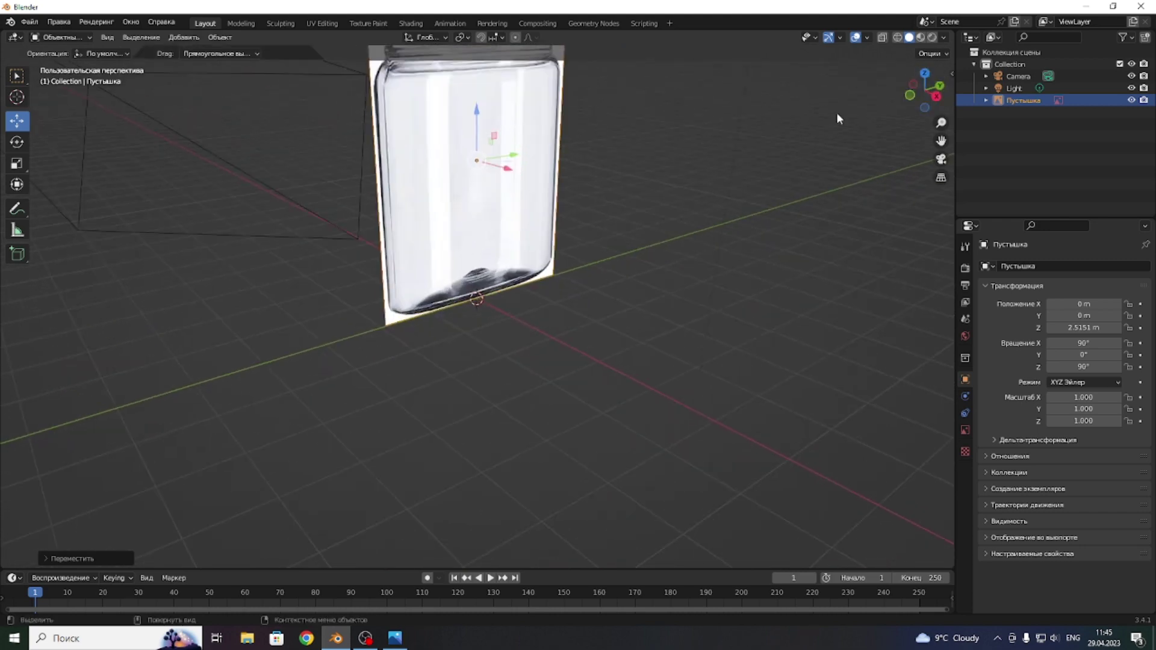
{"action": "left_click_drag", "start_coordinate": [929, 141], "coordinate": [599, 109]}
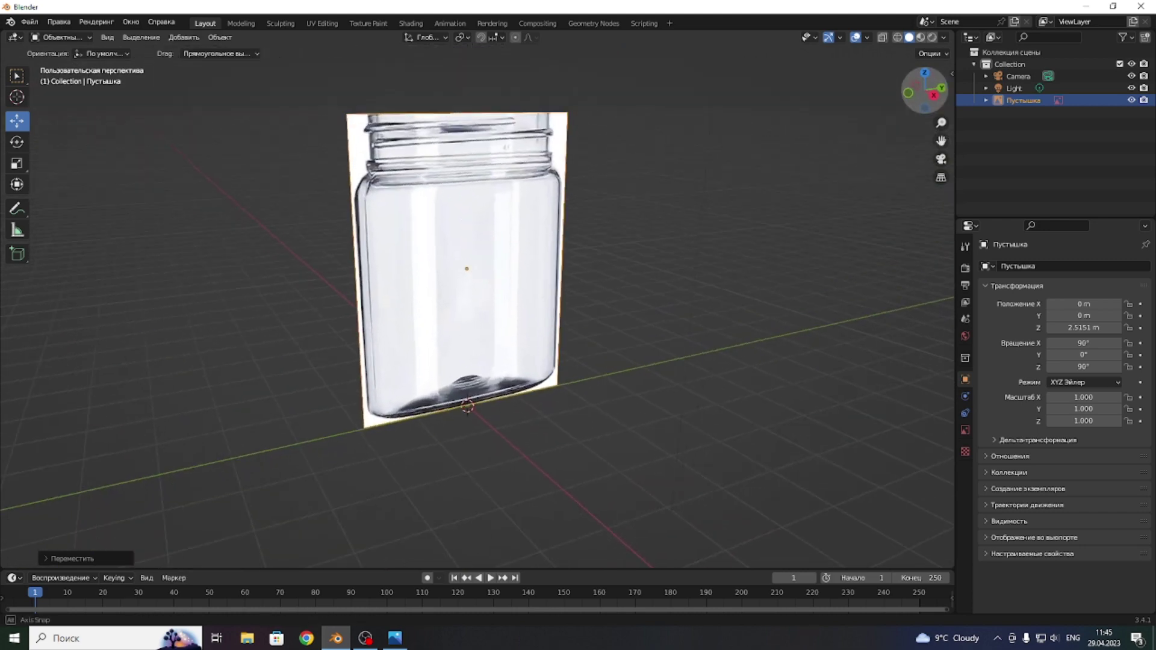
{"action": "left_click", "coordinate": [177, 38]}
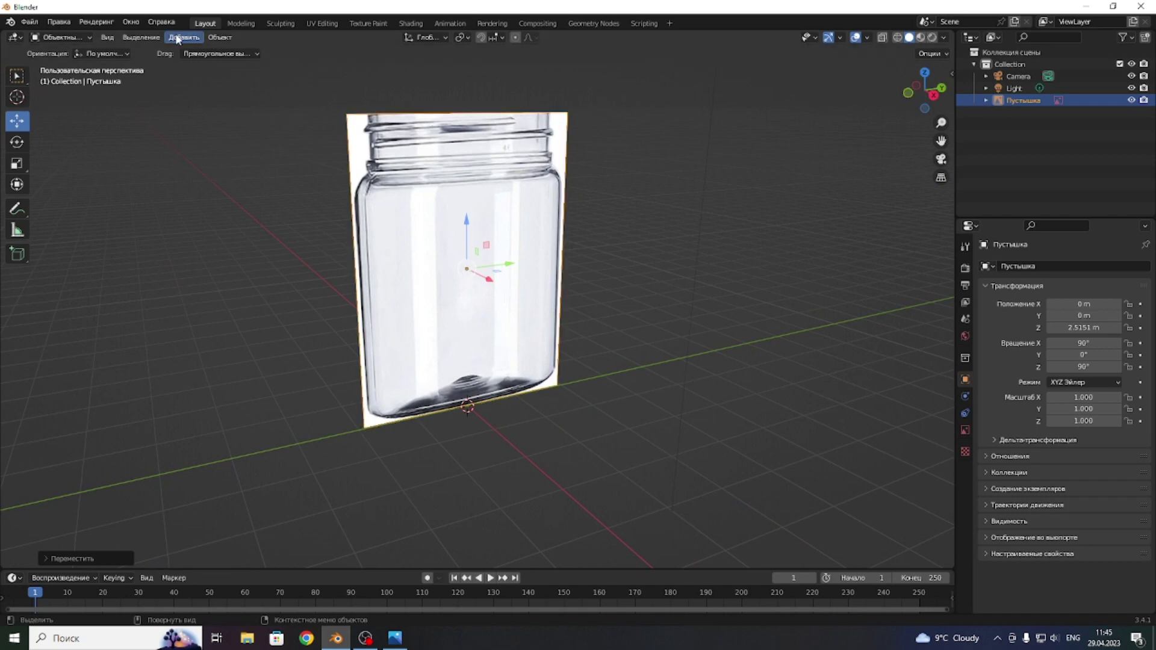
- Add a circle mesh and raise it 0.035849 m in Right view
{"action": "left_click", "coordinate": [181, 38]}
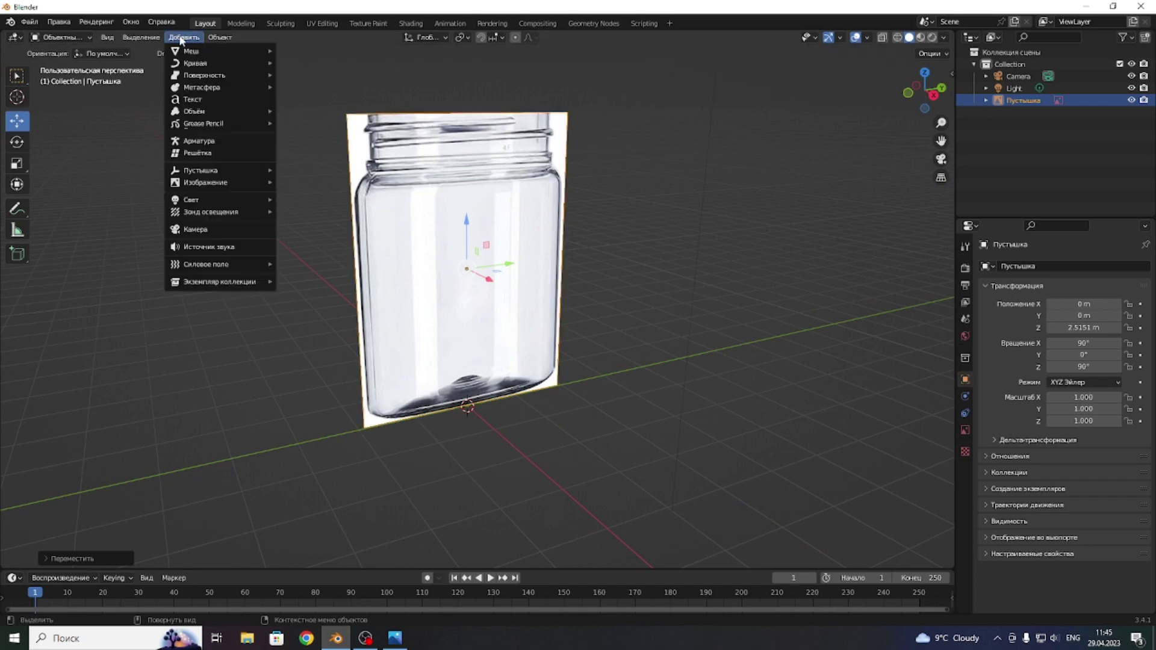
{"action": "mouse_move", "coordinate": [208, 51]}
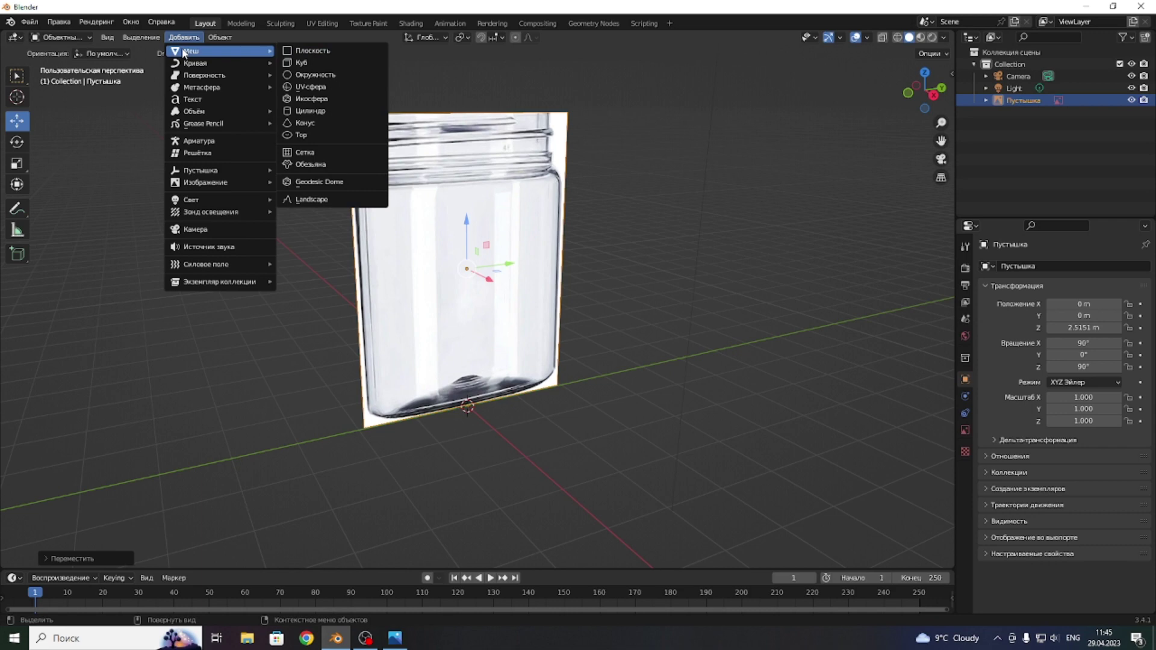
{"action": "left_click", "coordinate": [314, 76]}
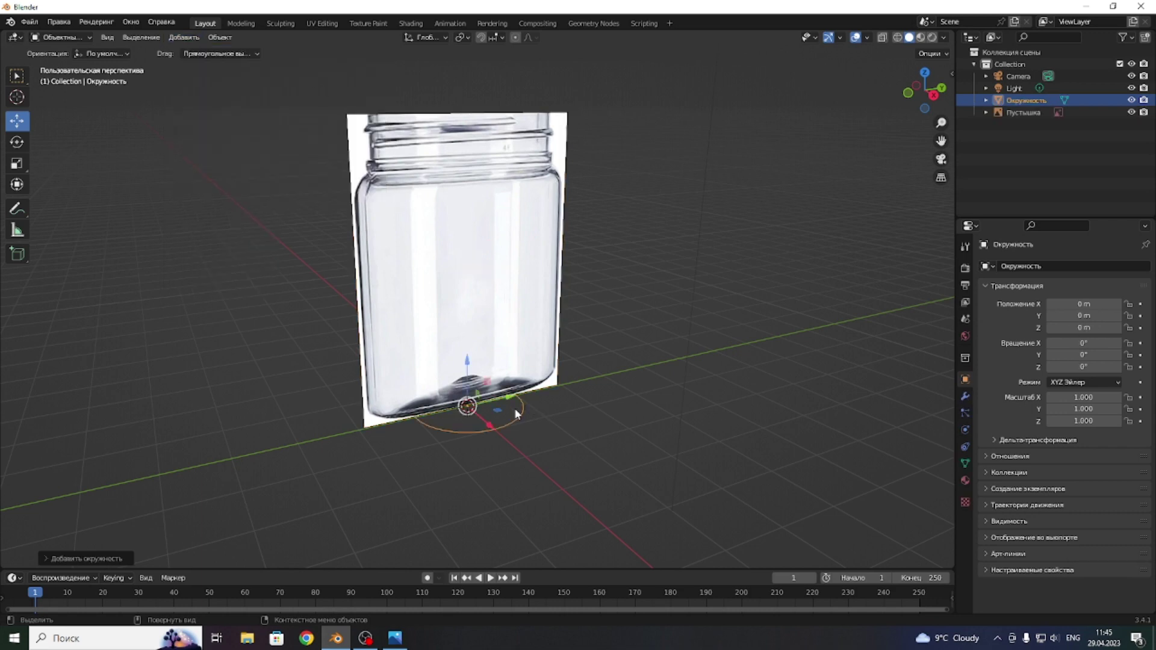
{"action": "scroll", "coordinate": [516, 414], "scroll_direction": "up", "scroll_amount": 6}
{"action": "scroll", "coordinate": [516, 414], "scroll_direction": "down", "scroll_amount": 3}
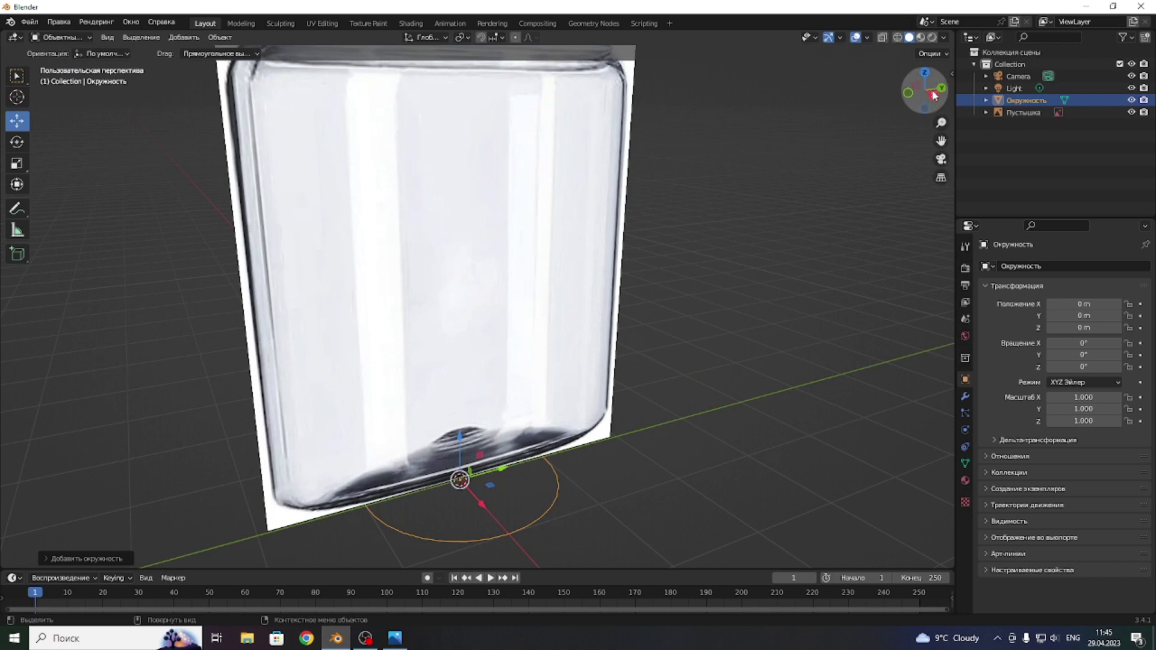
{"action": "left_click", "coordinate": [935, 95]}
{"action": "scroll", "coordinate": [561, 382], "scroll_direction": "down", "scroll_amount": 2}
{"action": "scroll", "coordinate": [493, 444], "scroll_direction": "up", "scroll_amount": 3}
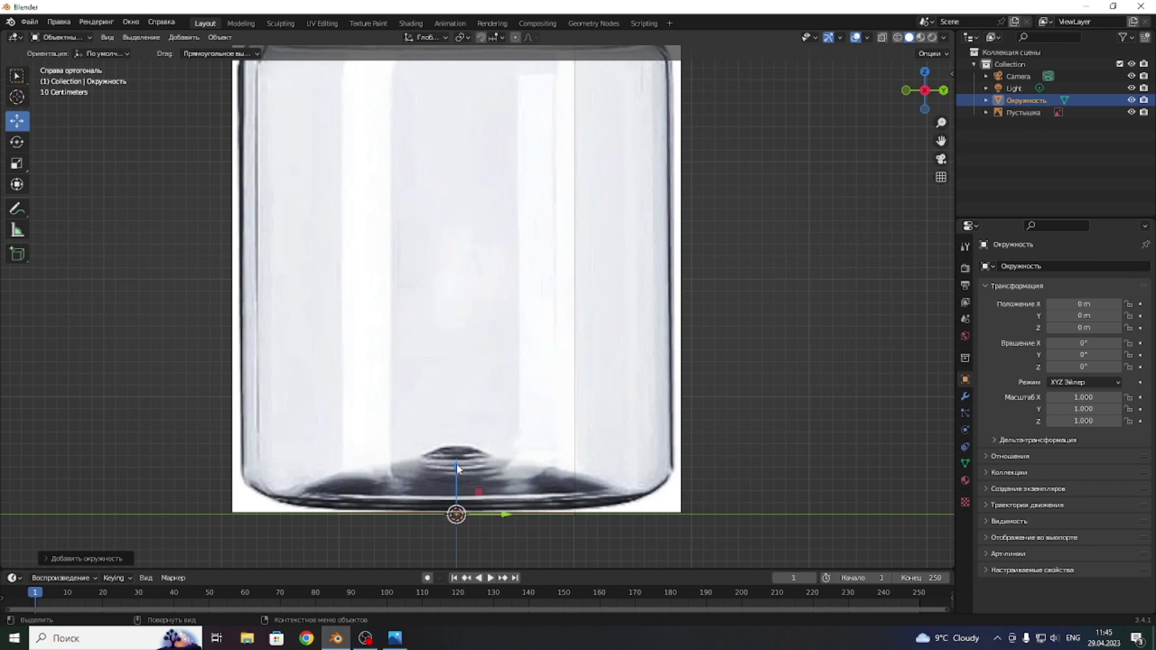
{"action": "left_click_drag", "start_coordinate": [457, 463], "coordinate": [457, 462]}
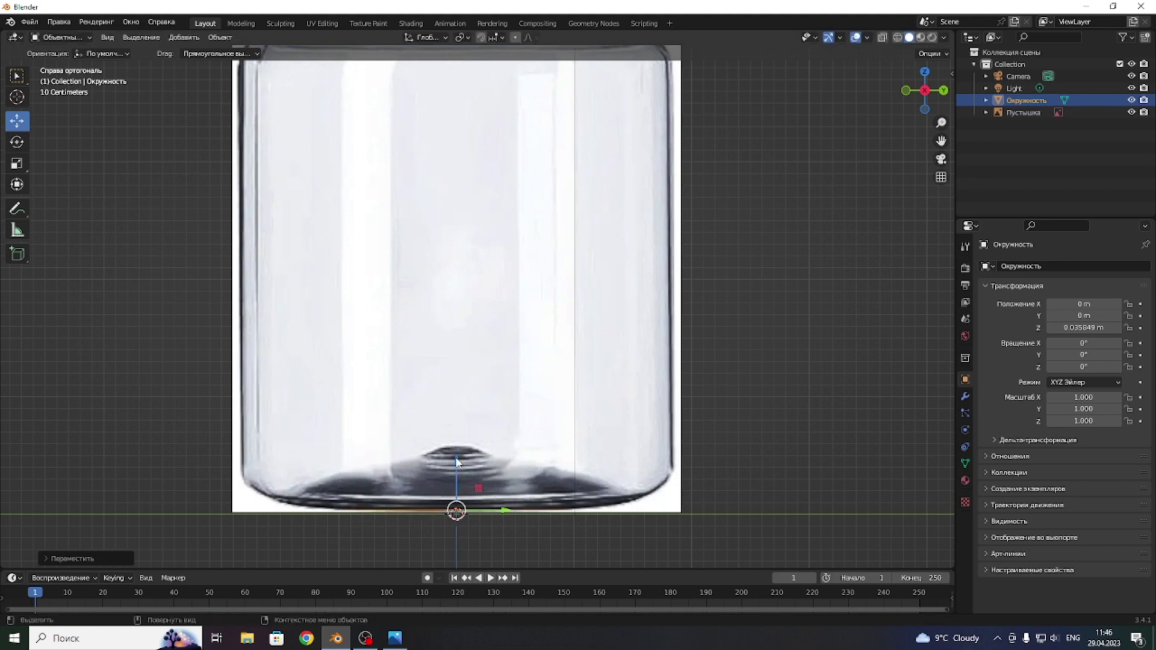
- Scale the circle uniformly to 1.869 to match the jar's width
{"action": "left_click", "coordinate": [17, 169]}
{"action": "mouse_move", "coordinate": [484, 545]}
{"action": "left_mouse_down"}
{"action": "mouse_move", "coordinate": [514, 564]}
{"action": "mouse_move", "coordinate": [497, 548]}
{"action": "left_mouse_up"}
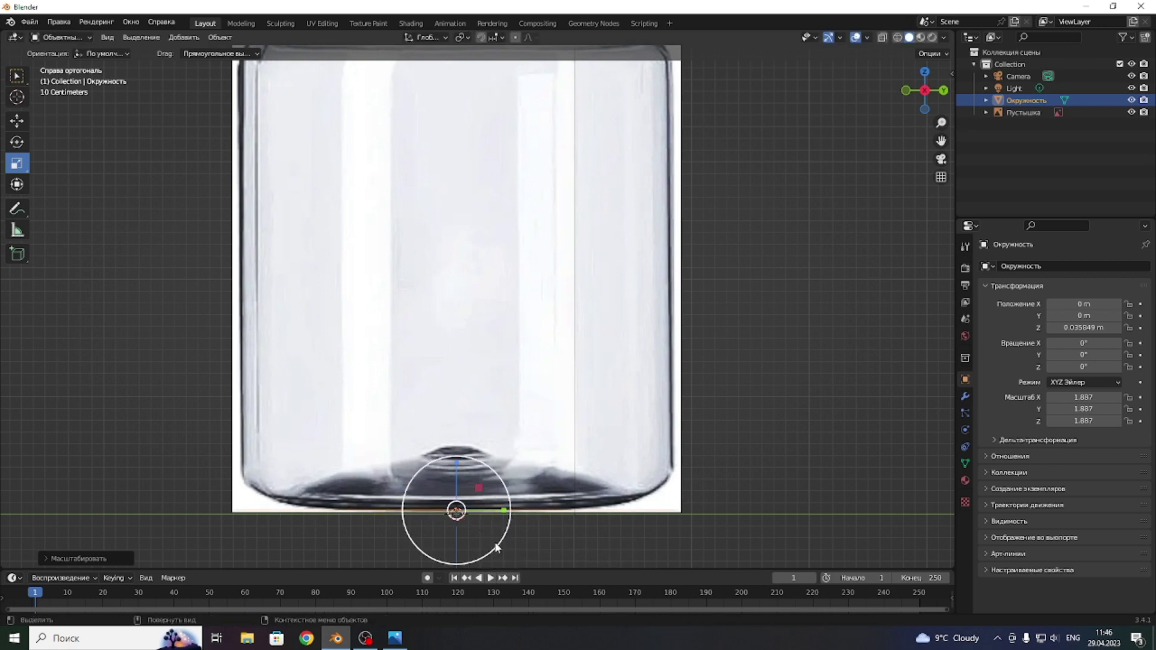
{"action": "left_click_drag", "start_coordinate": [493, 547], "coordinate": [476, 530]}
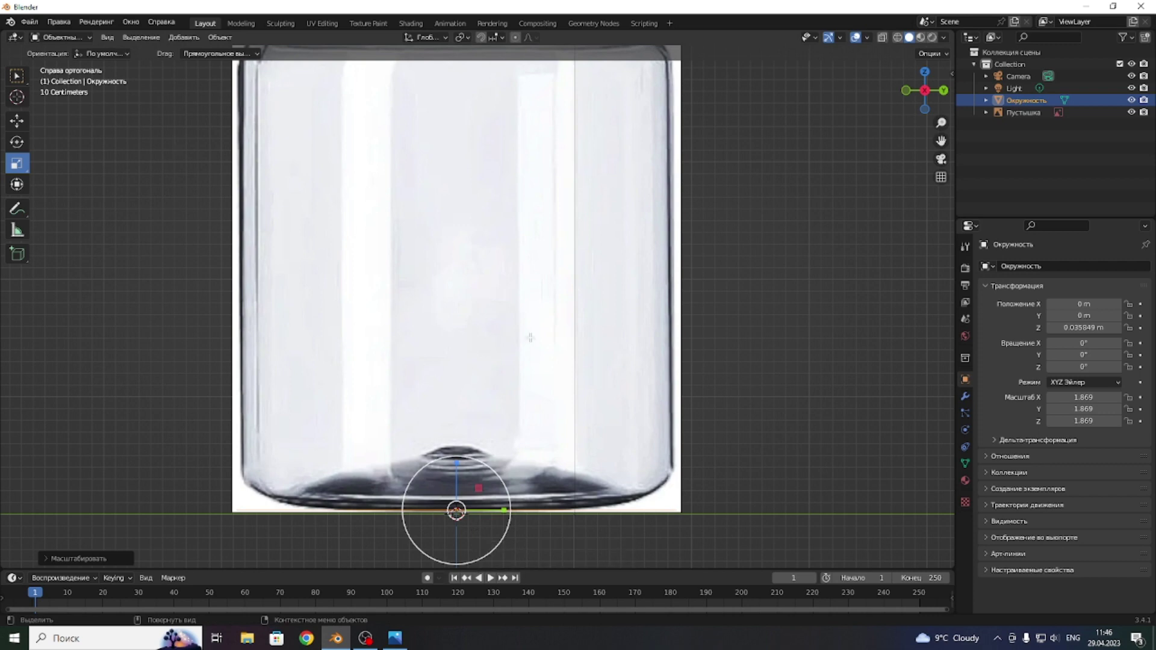
{"action": "key", "text": "Tab"}
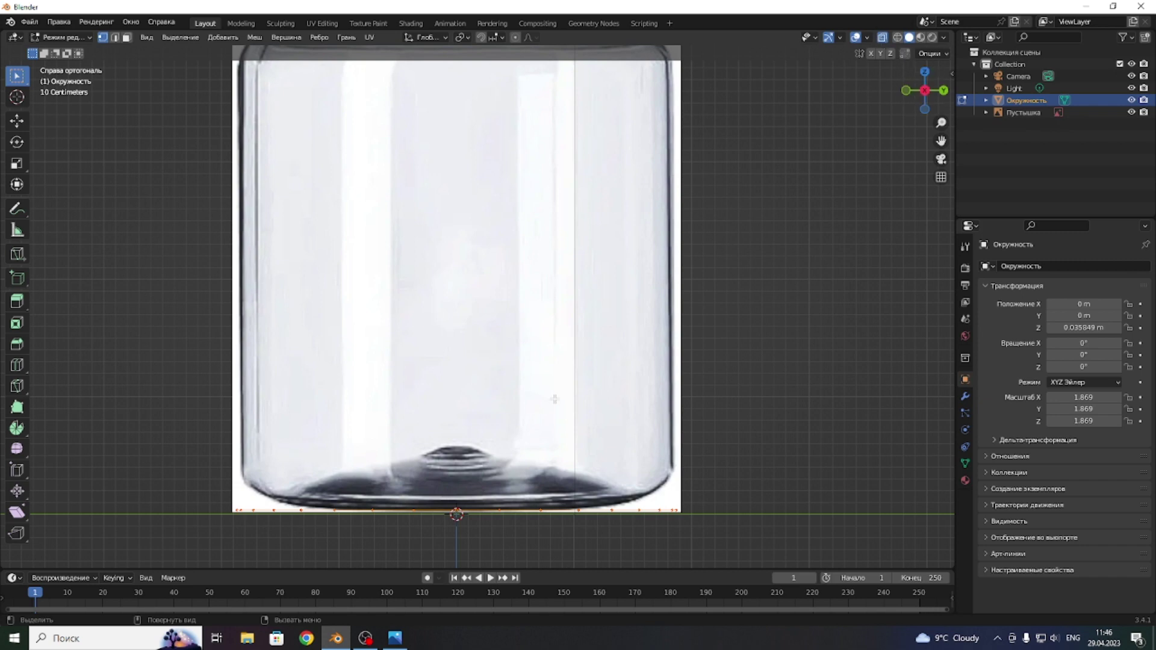
- Extrude the circle vertically to the jar's top, then raise the bottom ring 0.2919 m
{"action": "key", "text": "e"}
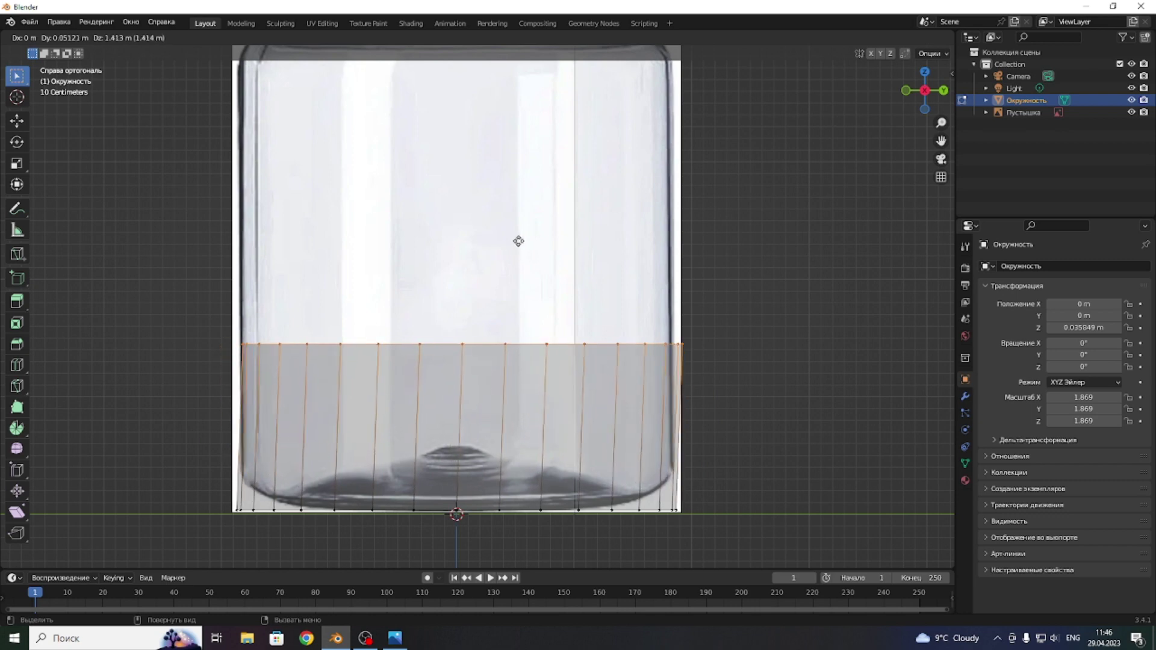
{"action": "key", "text": "z"}
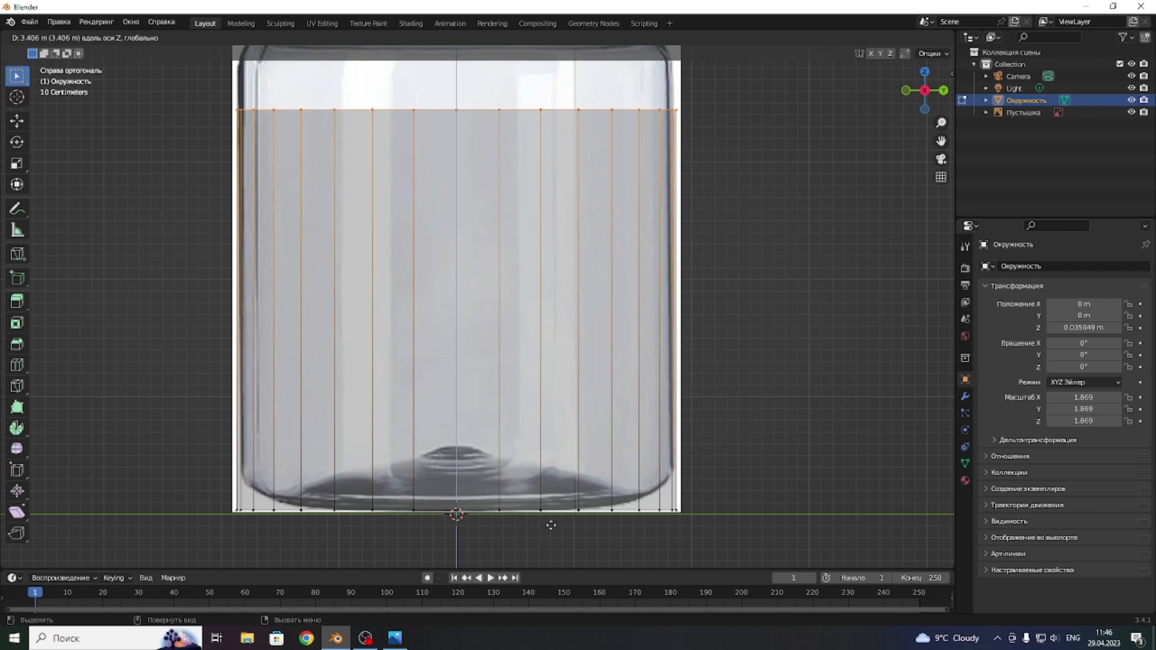
{"action": "left_click", "coordinate": [545, 483]}
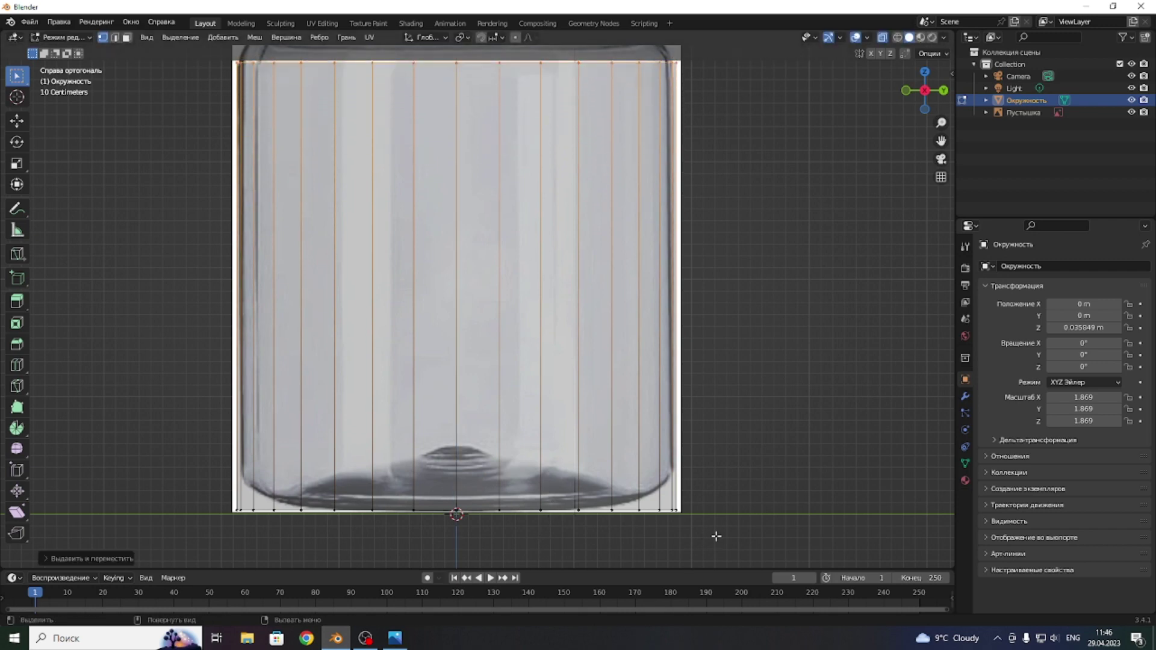
{"action": "left_click_drag", "start_coordinate": [705, 539], "coordinate": [228, 480]}
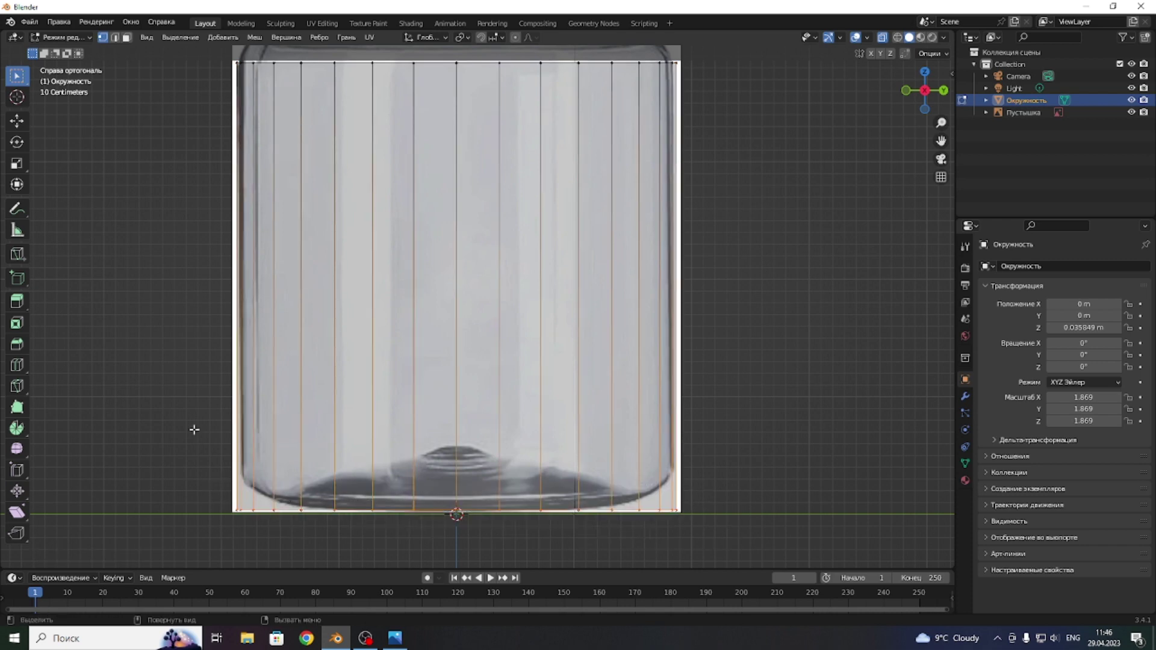
{"action": "left_click", "coordinate": [18, 121]}
{"action": "left_click_drag", "start_coordinate": [457, 465], "coordinate": [458, 426]}
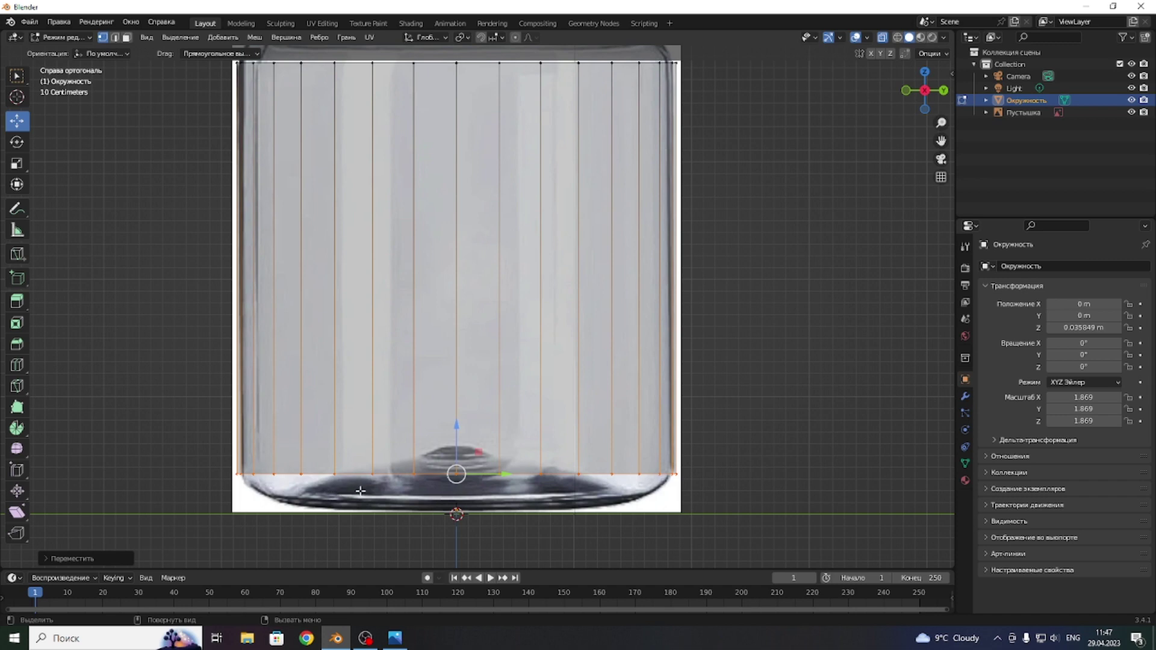
- Extrude a new bottom ring, shrink it slightly and lower it along Z
{"action": "key", "text": "e"}
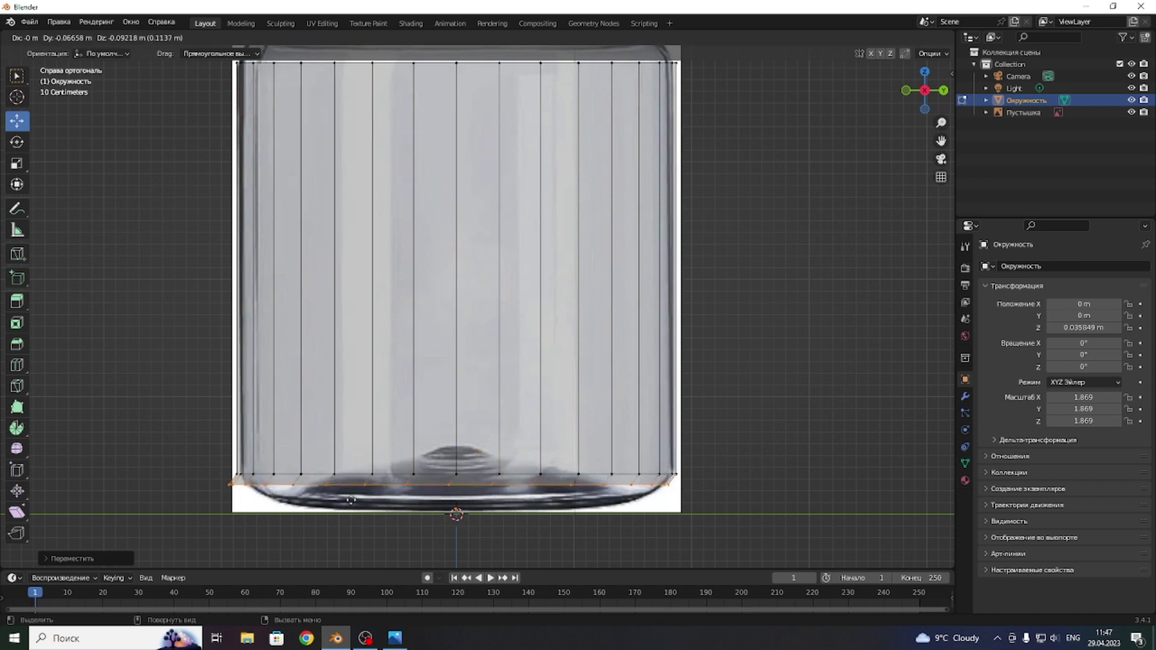
{"action": "key", "text": "z"}
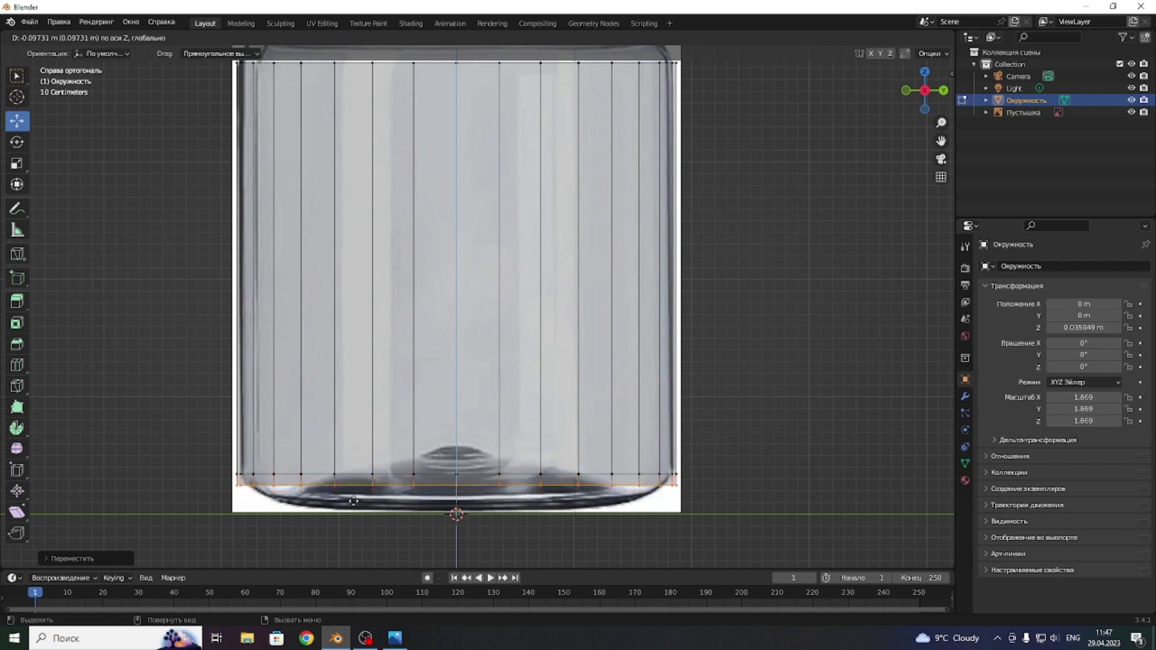
{"action": "left_click", "coordinate": [353, 501]}
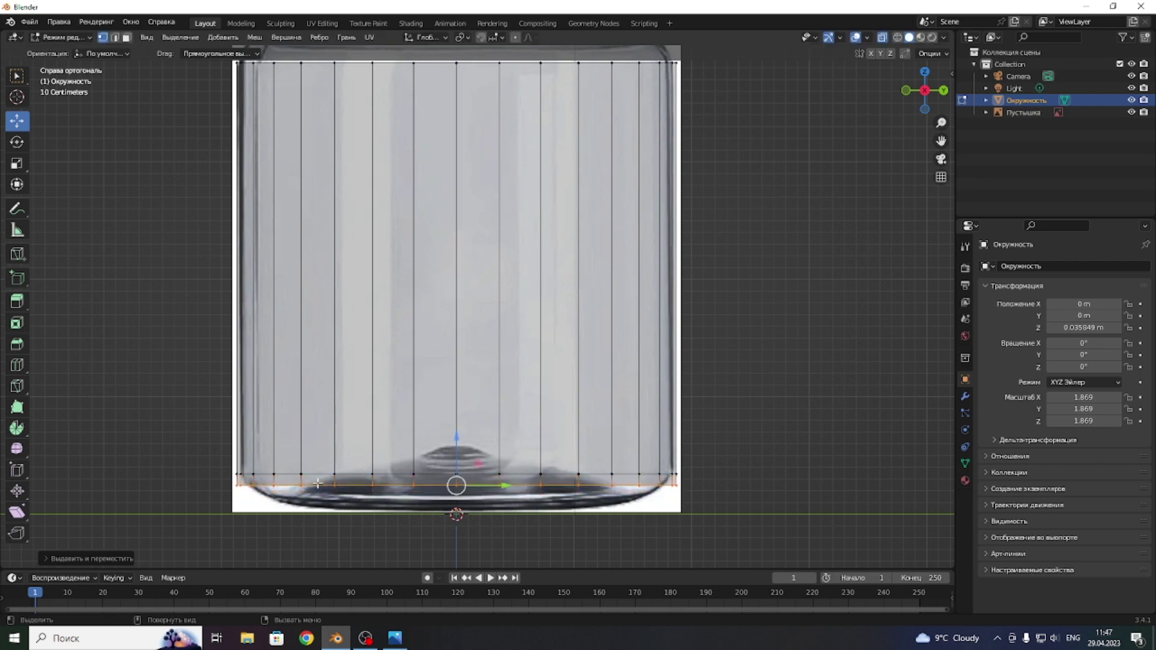
{"action": "left_click", "coordinate": [23, 166]}
{"action": "left_click_drag", "start_coordinate": [487, 524], "coordinate": [483, 522]}
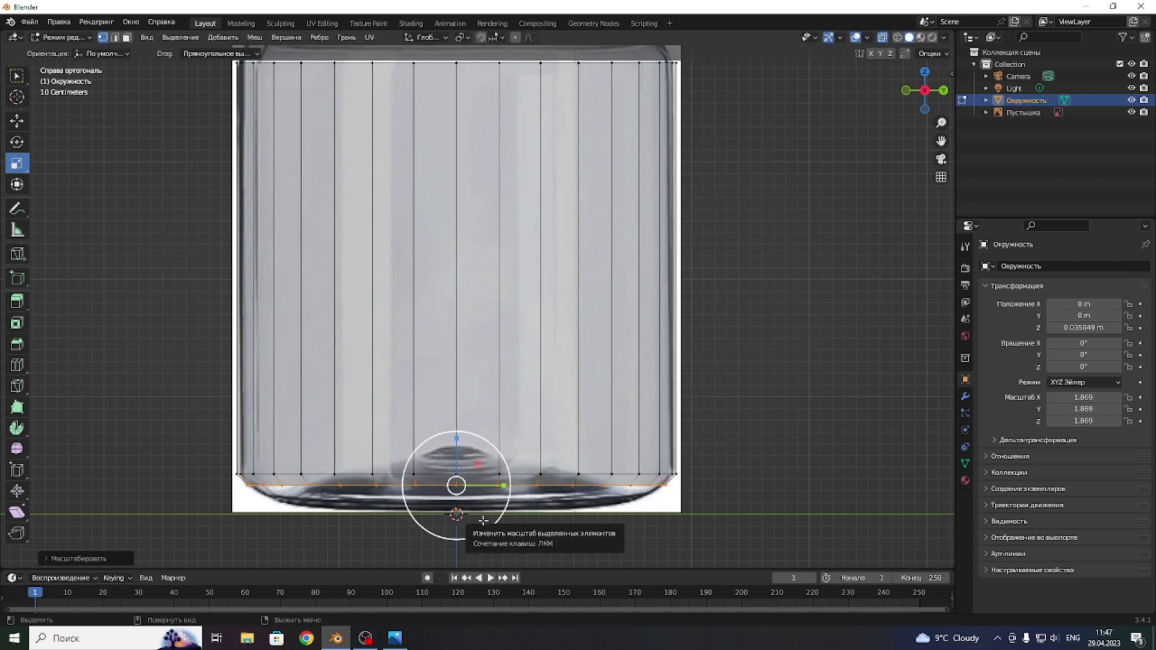
{"action": "key", "text": "g"}
{"action": "key", "text": "z"}
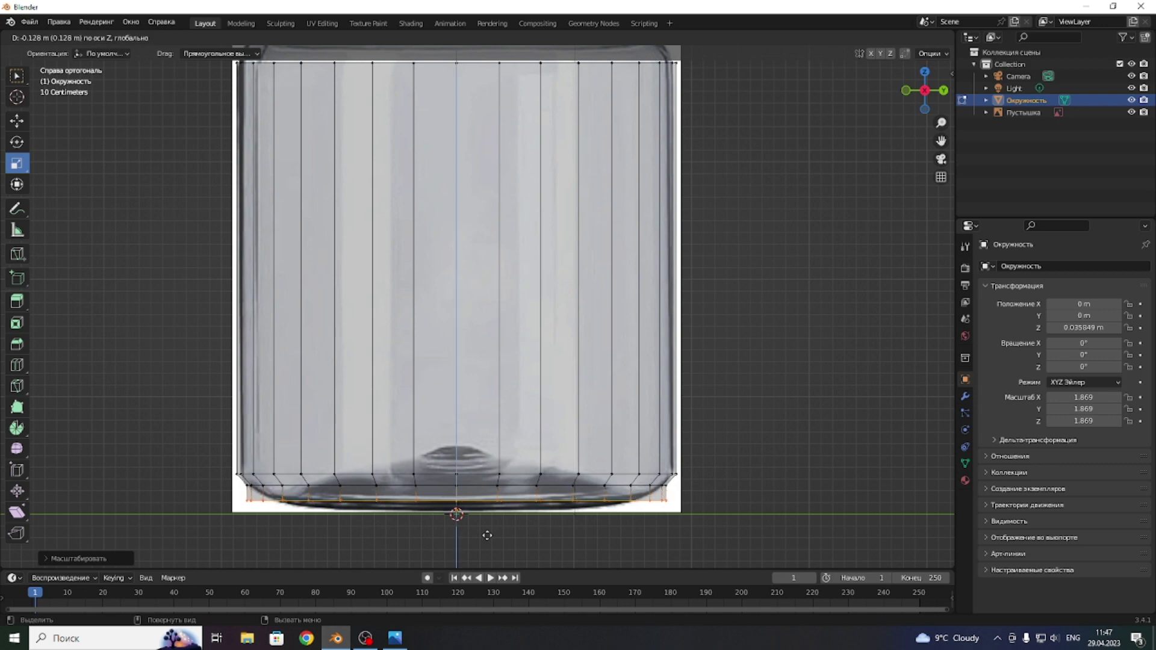
{"action": "left_click", "coordinate": [489, 532]}
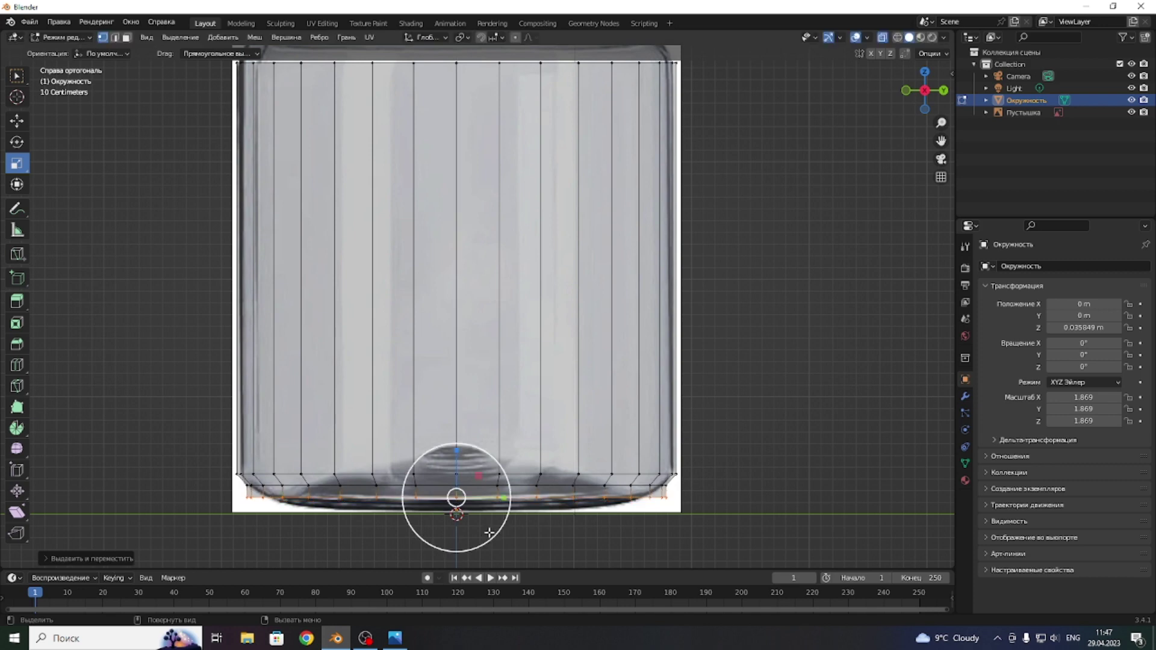
- Shrink the bottom ring, lower it toward the ground line, then narrow it further
{"action": "key", "text": "e"}
{"action": "right_click", "coordinate": [489, 545]}
{"action": "key", "text": "s"}
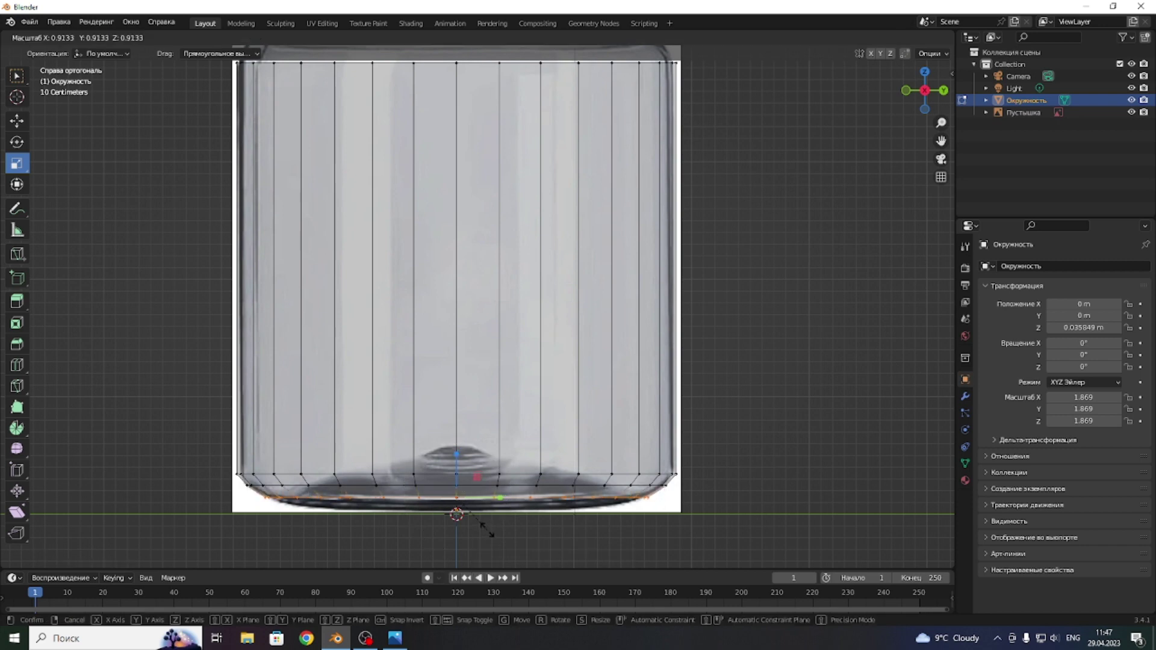
{"action": "left_click", "coordinate": [489, 533]}
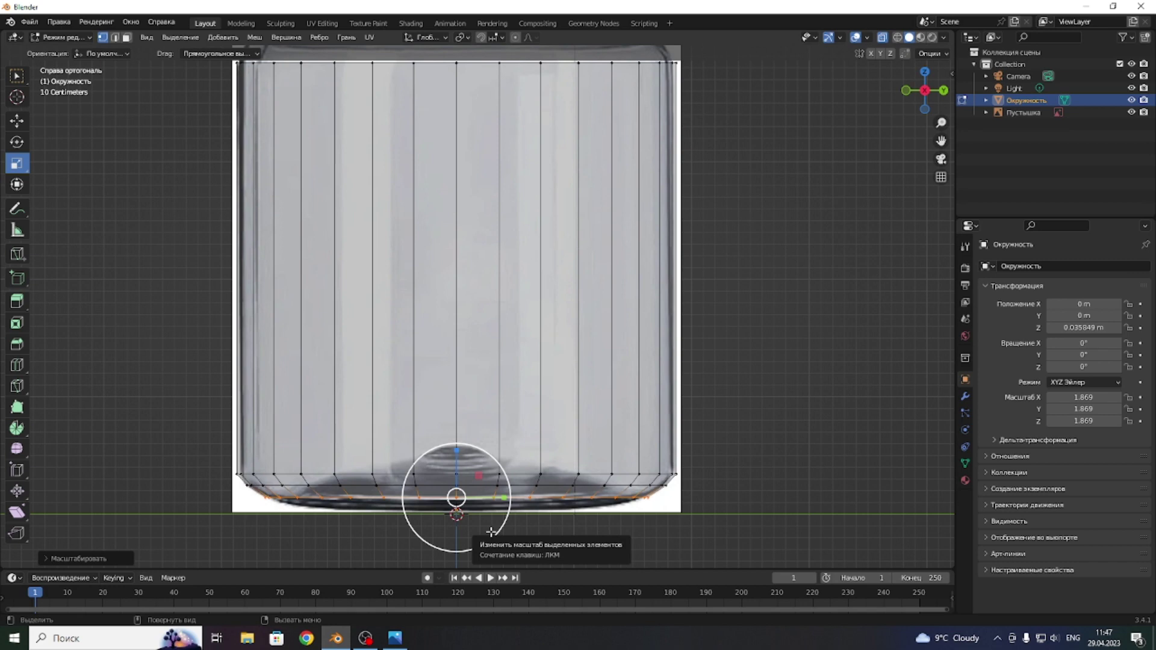
{"action": "left_click_drag", "start_coordinate": [489, 533], "coordinate": [491, 546]}
{"action": "key", "text": "z"}
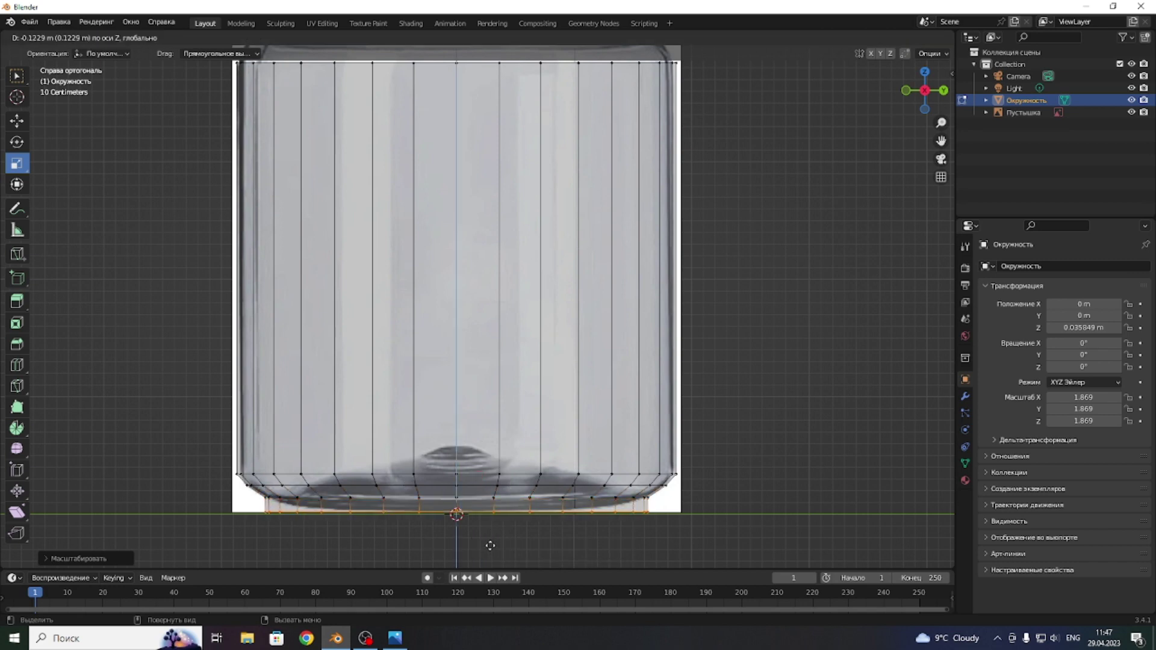
{"action": "left_click", "coordinate": [492, 543]}
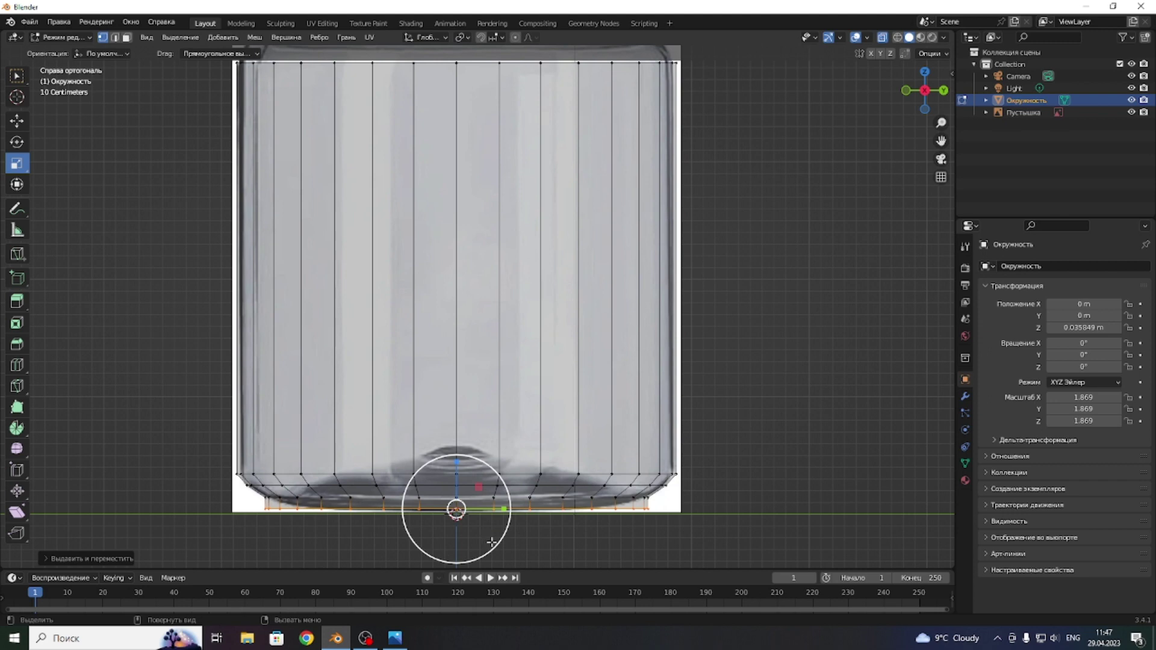
{"action": "key", "text": "s"}
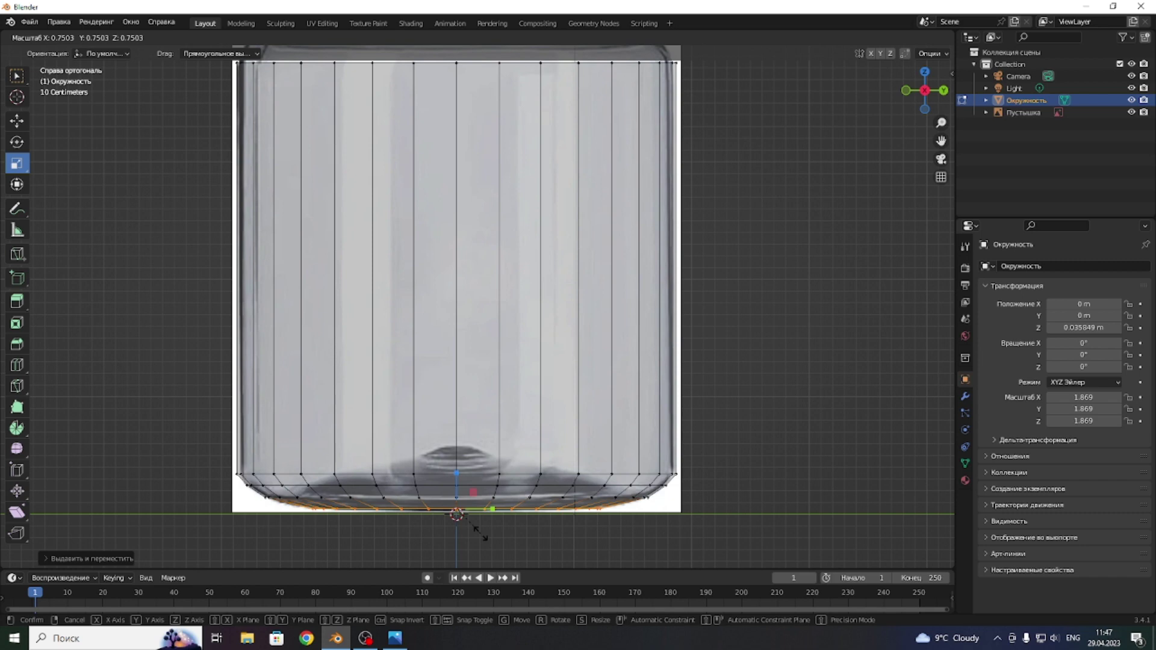
{"action": "left_click", "coordinate": [482, 533]}
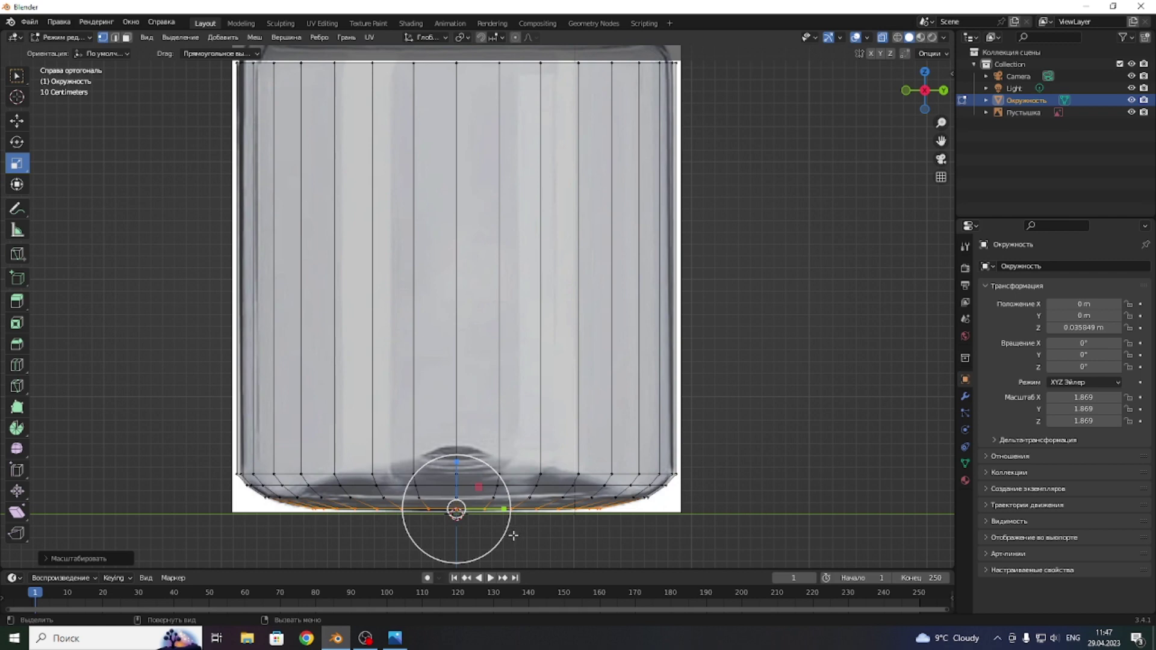
- Widen the bottom ring slightly and raise it a little
{"action": "key", "text": "s"}
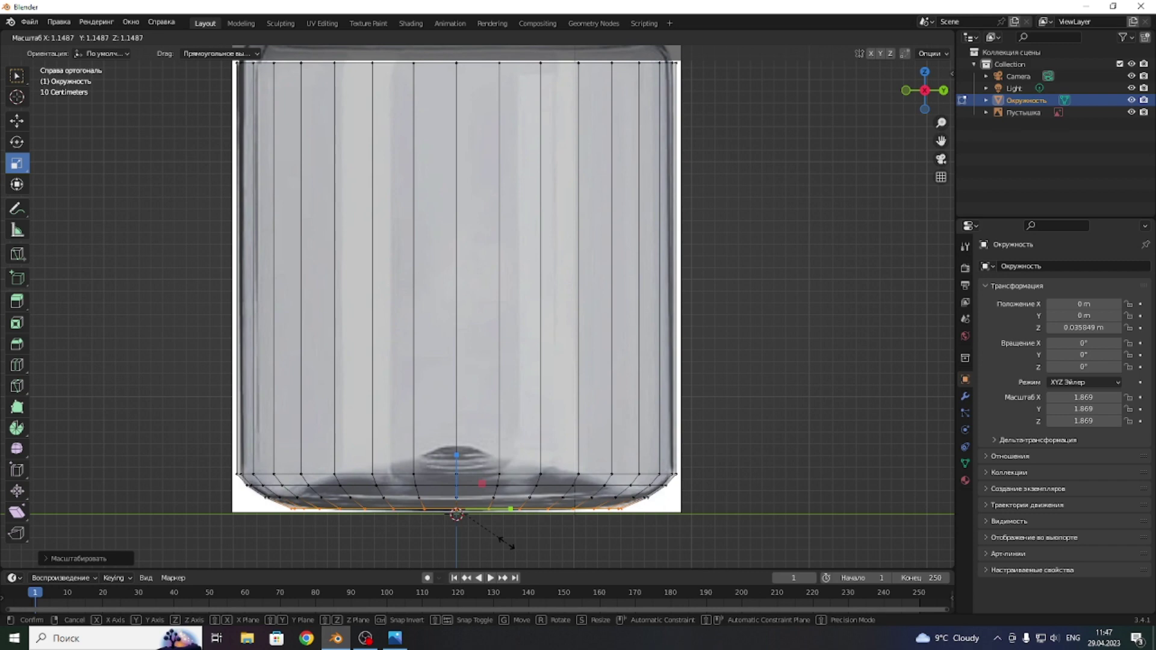
{"action": "left_click", "coordinate": [506, 542]}
{"action": "left_click", "coordinate": [17, 121]}
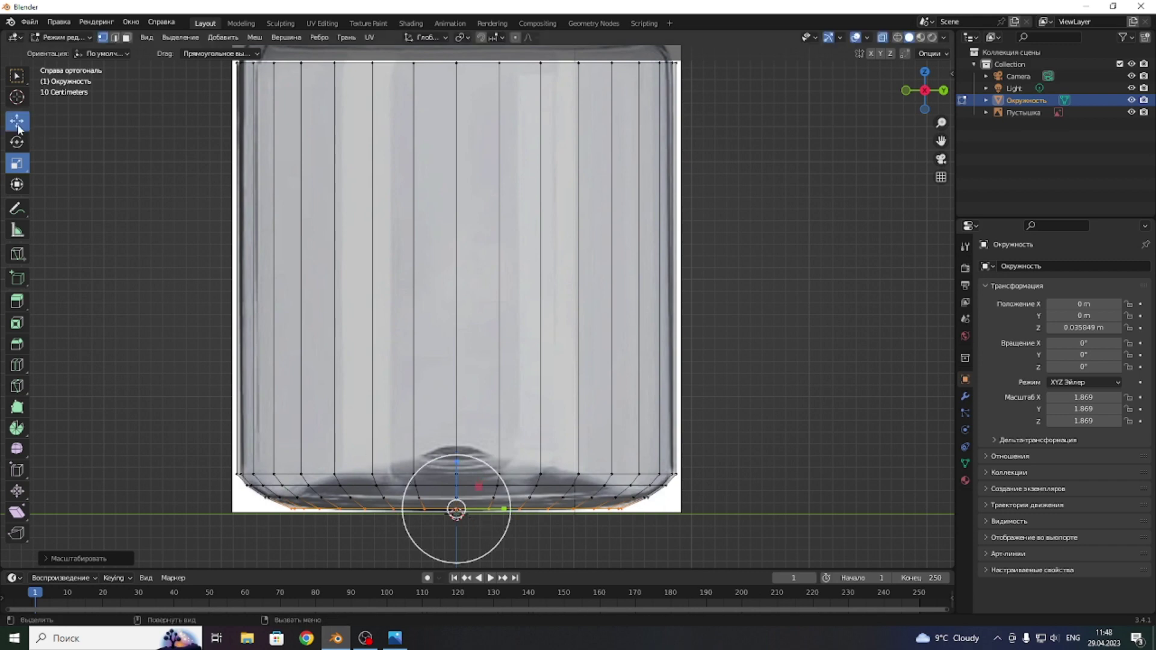
{"action": "left_click_drag", "start_coordinate": [458, 462], "coordinate": [457, 458]}
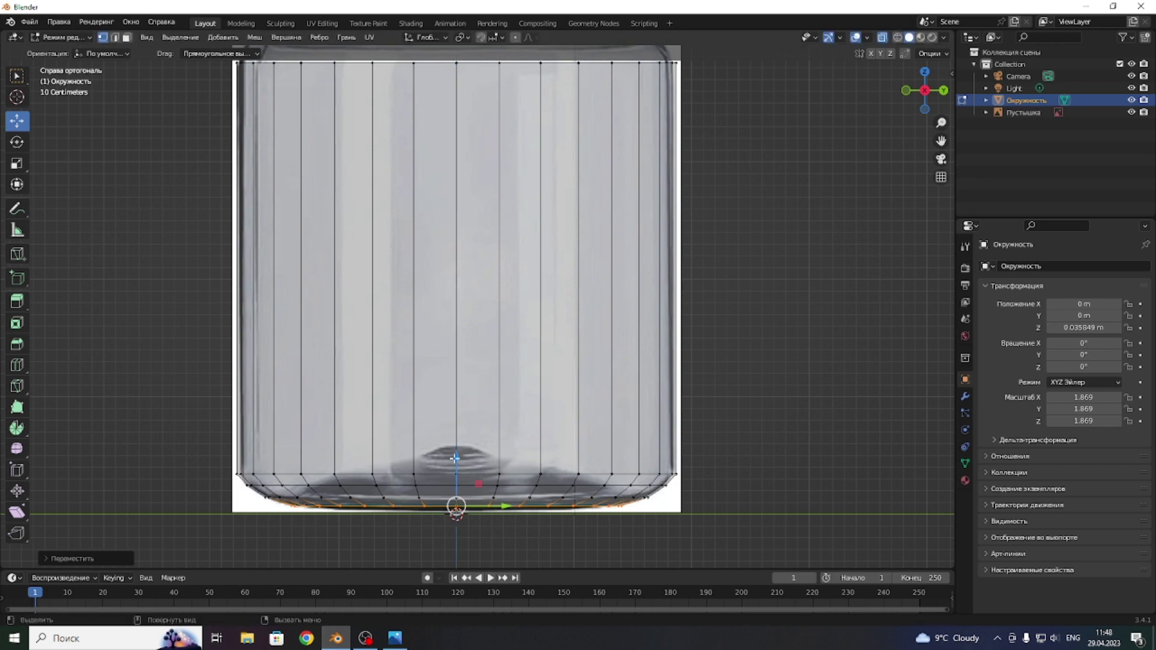
{"action": "left_click_drag", "start_coordinate": [458, 457], "coordinate": [457, 438]}
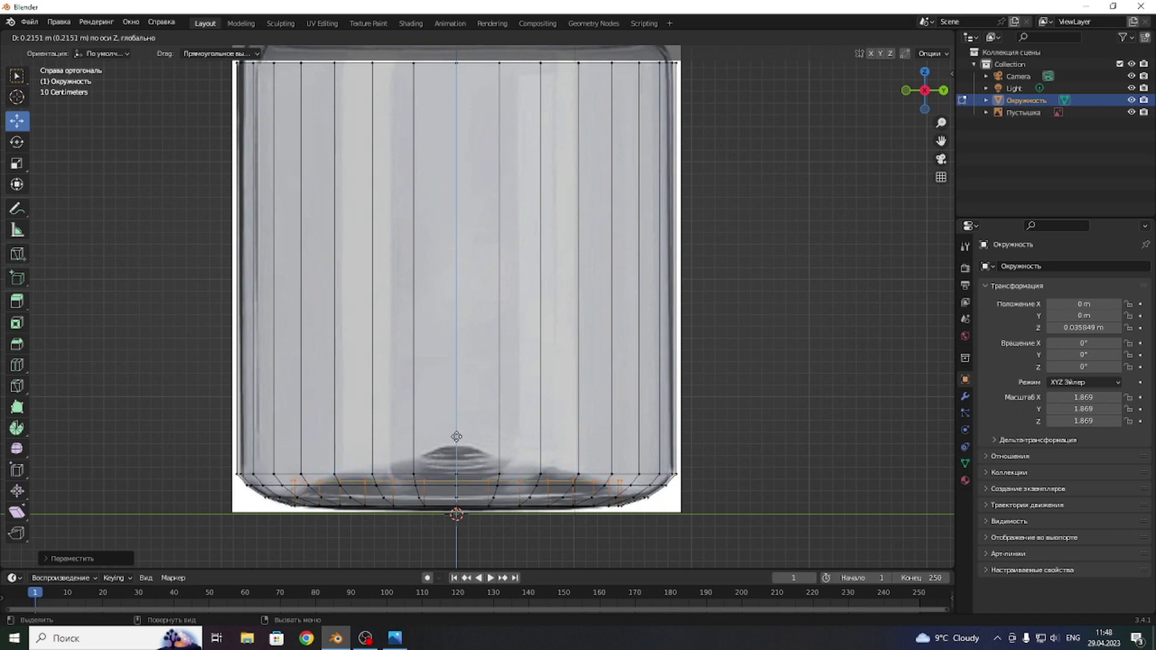
{"action": "left_click_drag", "start_coordinate": [457, 438], "coordinate": [456, 443]}
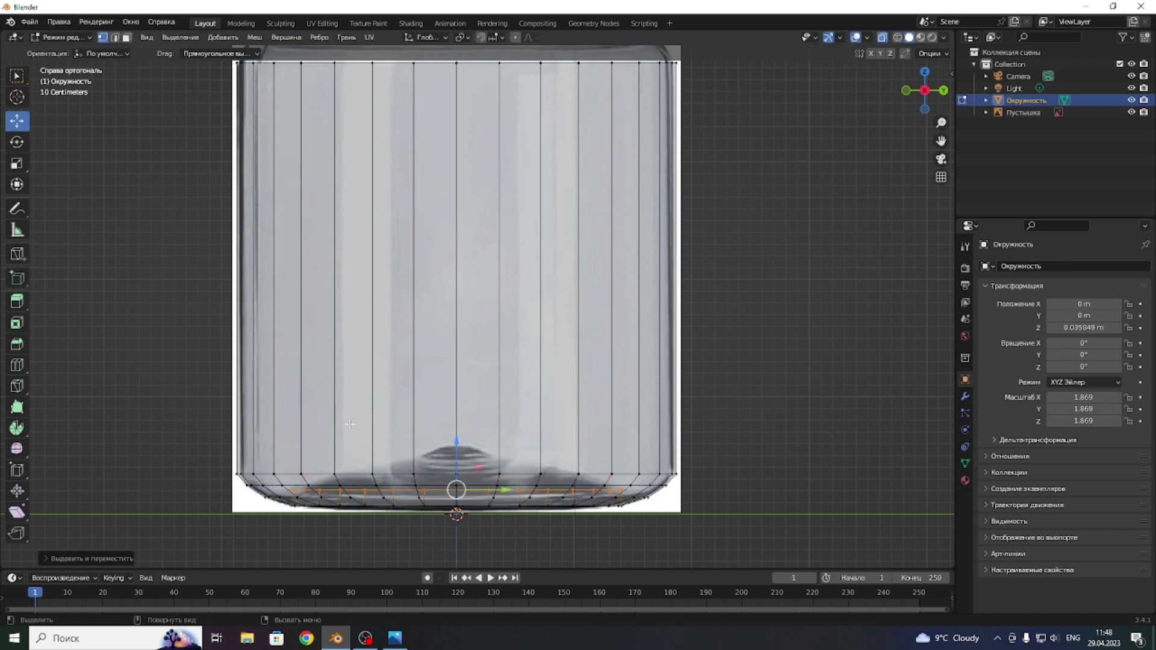
- Shrink the selected ring inward after cancelling a vertical move
{"action": "key", "text": "g"}
{"action": "key", "text": "z"}
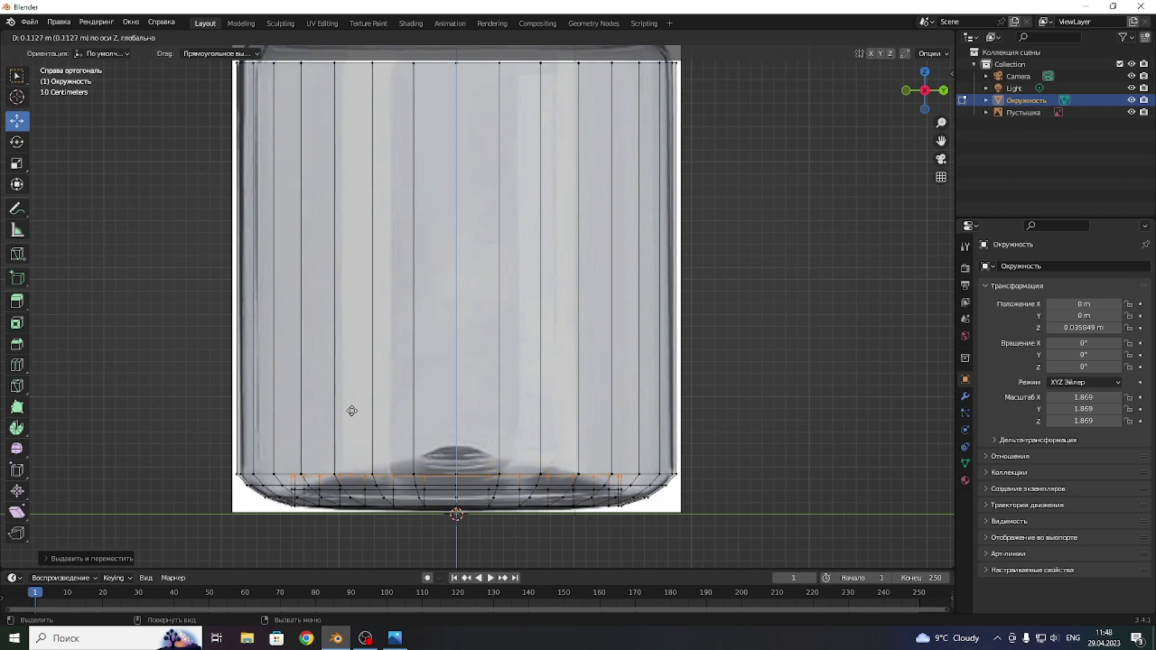
{"action": "right_click", "coordinate": [351, 410]}
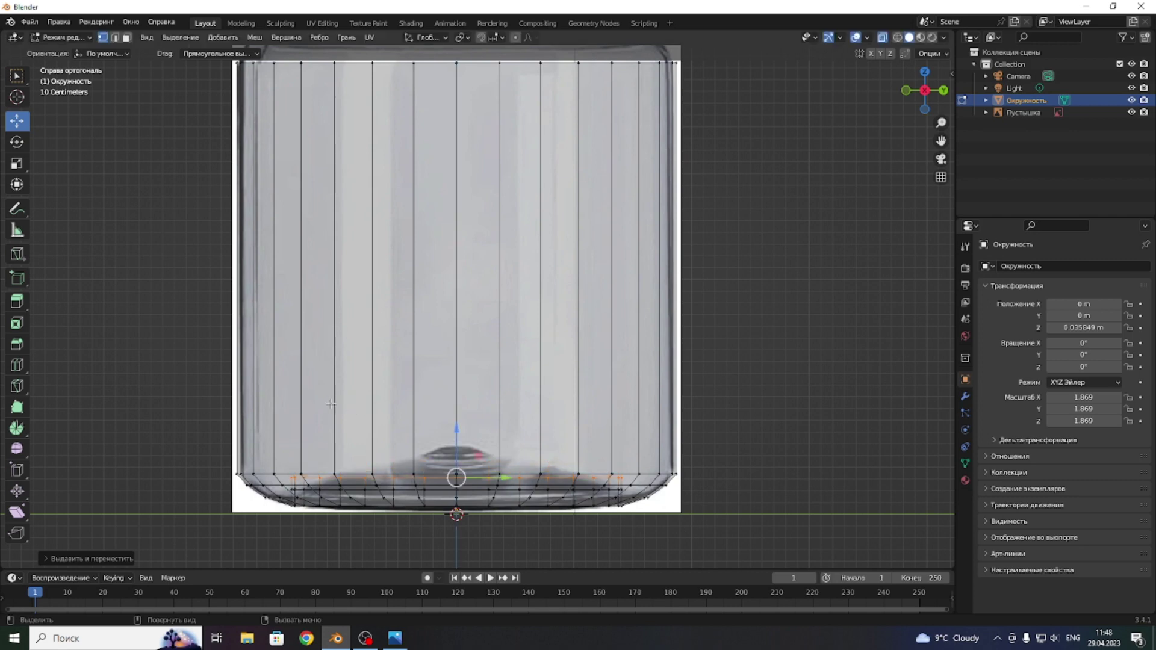
{"action": "left_click", "coordinate": [17, 165]}
{"action": "key", "text": "s"}
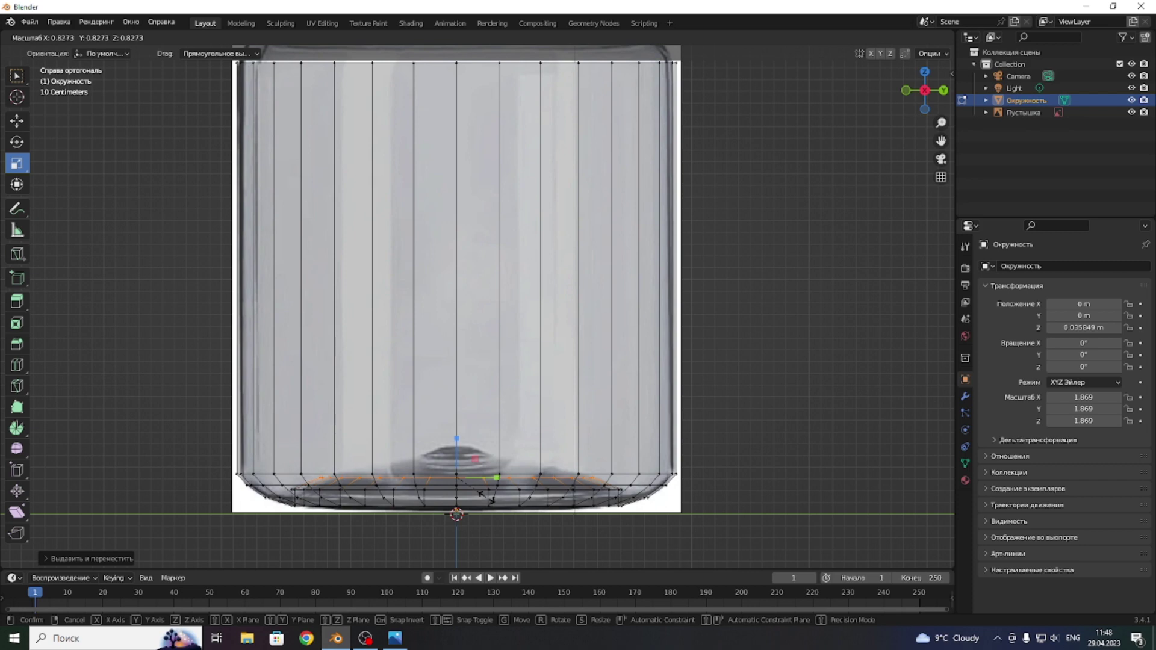
{"action": "left_click", "coordinate": [485, 498]}
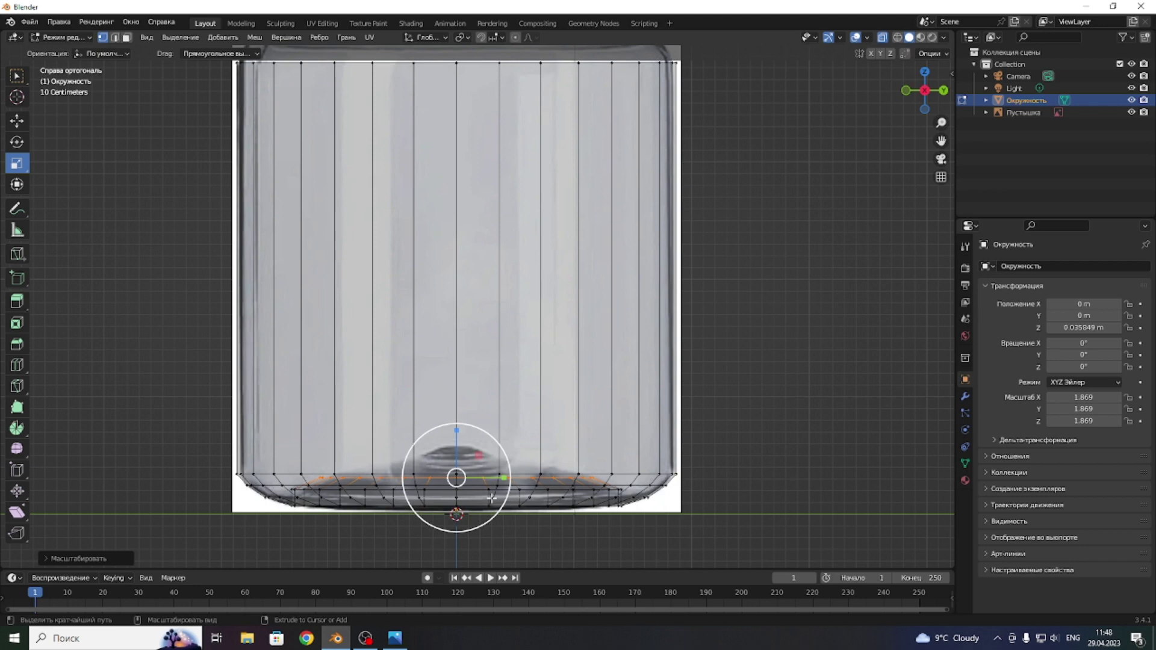
- Undo the last three changes to restore the bottom ring's rounded shape
{"action": "key", "text": "ctrl+z"}
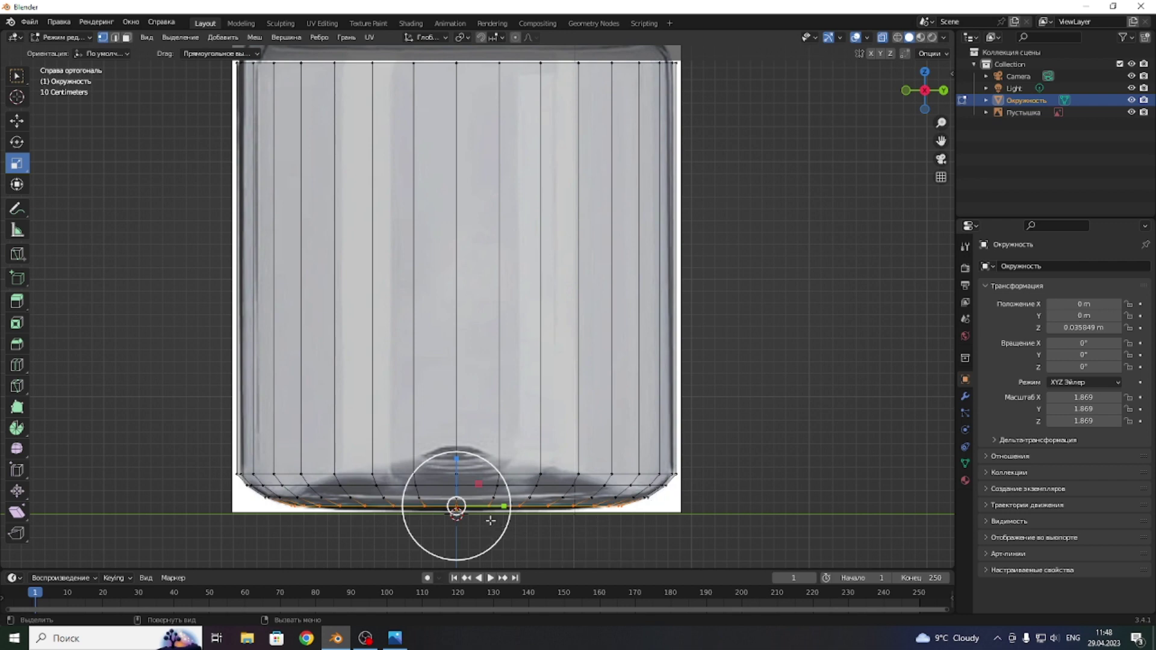
{"action": "key", "text": "ctrl+z"}
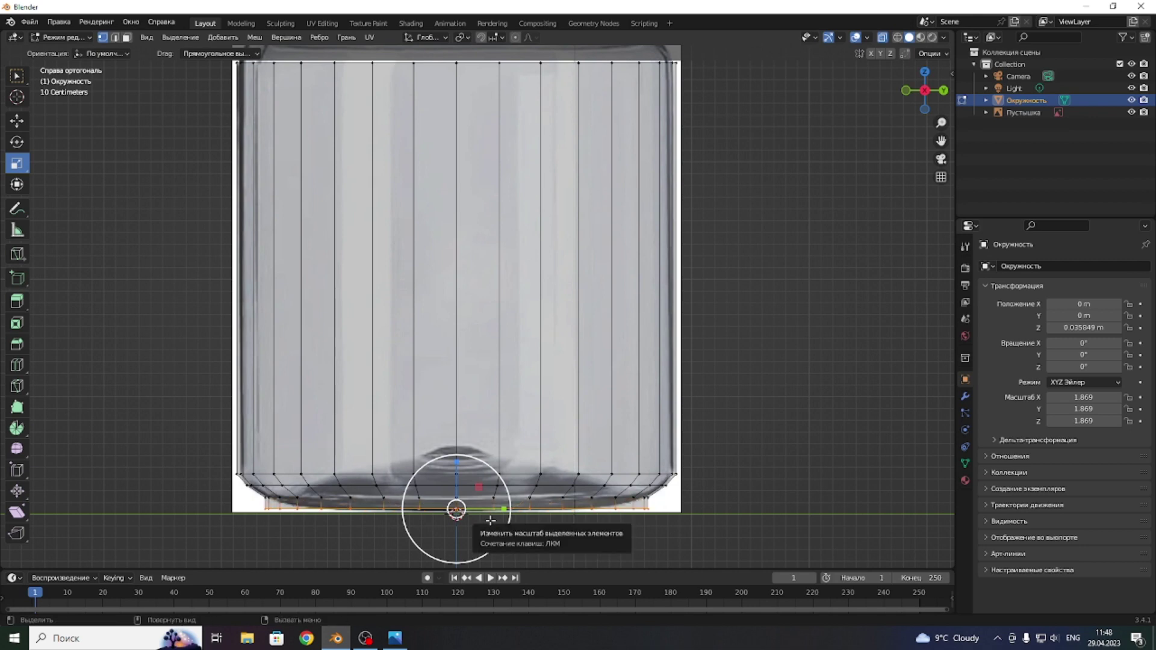
{"action": "key", "text": "ctrl+z"}
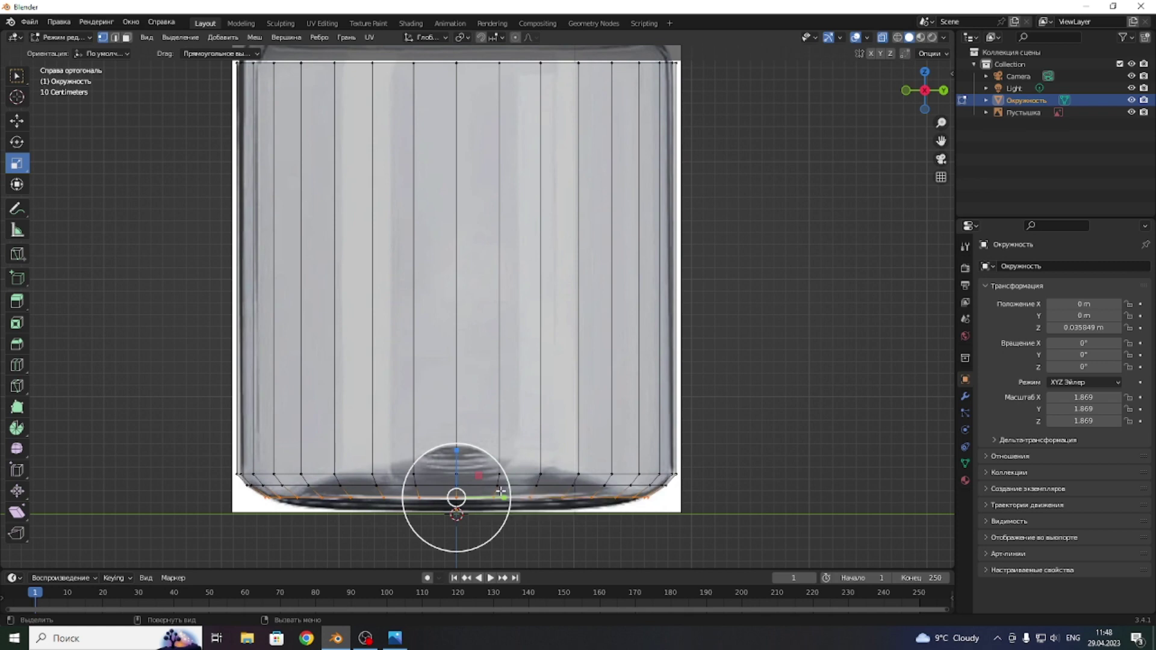
- Raise the bottom ring, extrude a new ring upward and shrink it inward
{"action": "key", "text": "w"}
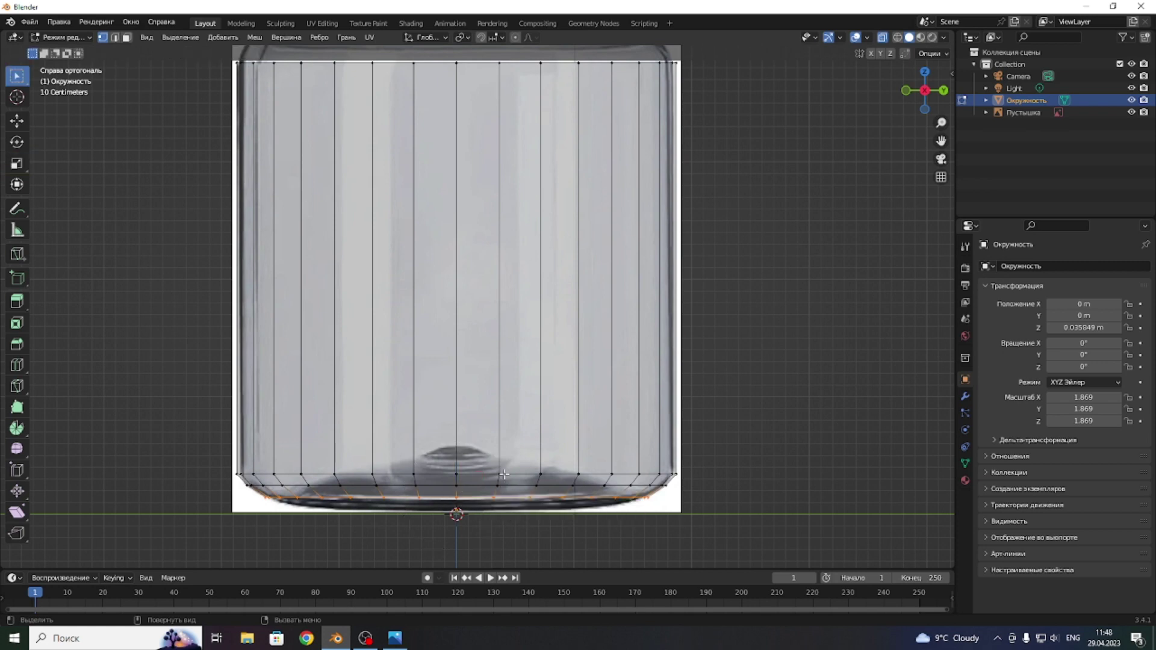
{"action": "key", "text": "g"}
{"action": "key", "text": "z"}
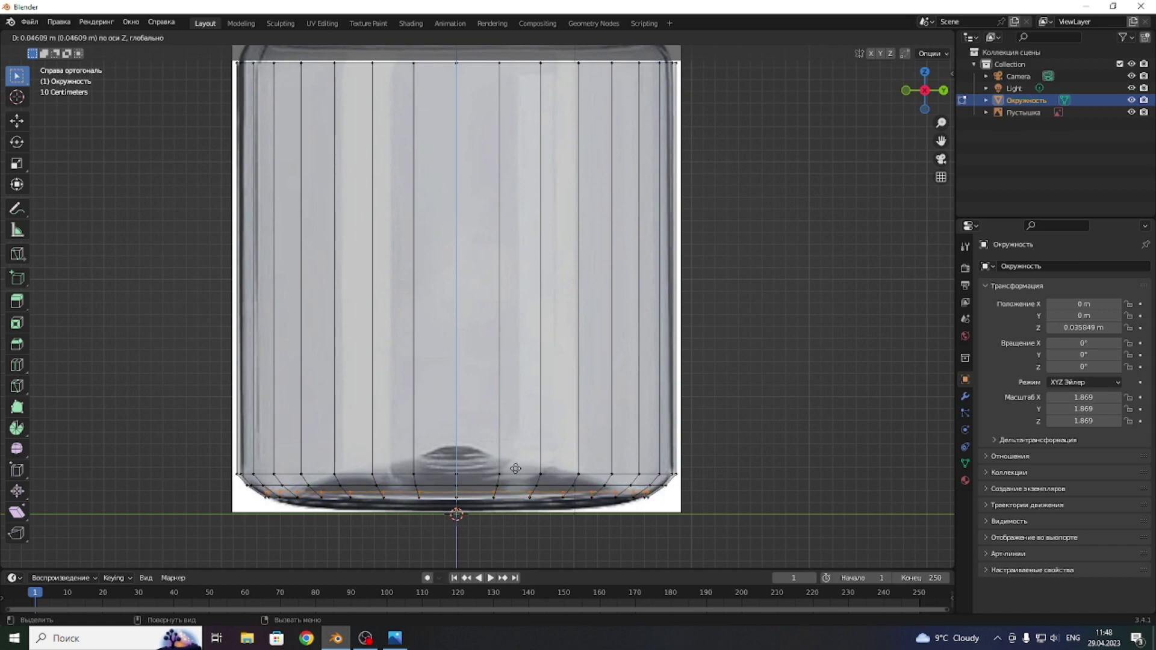
{"action": "left_click", "coordinate": [515, 468]}
{"action": "key", "text": "e"}
{"action": "key", "text": "z"}
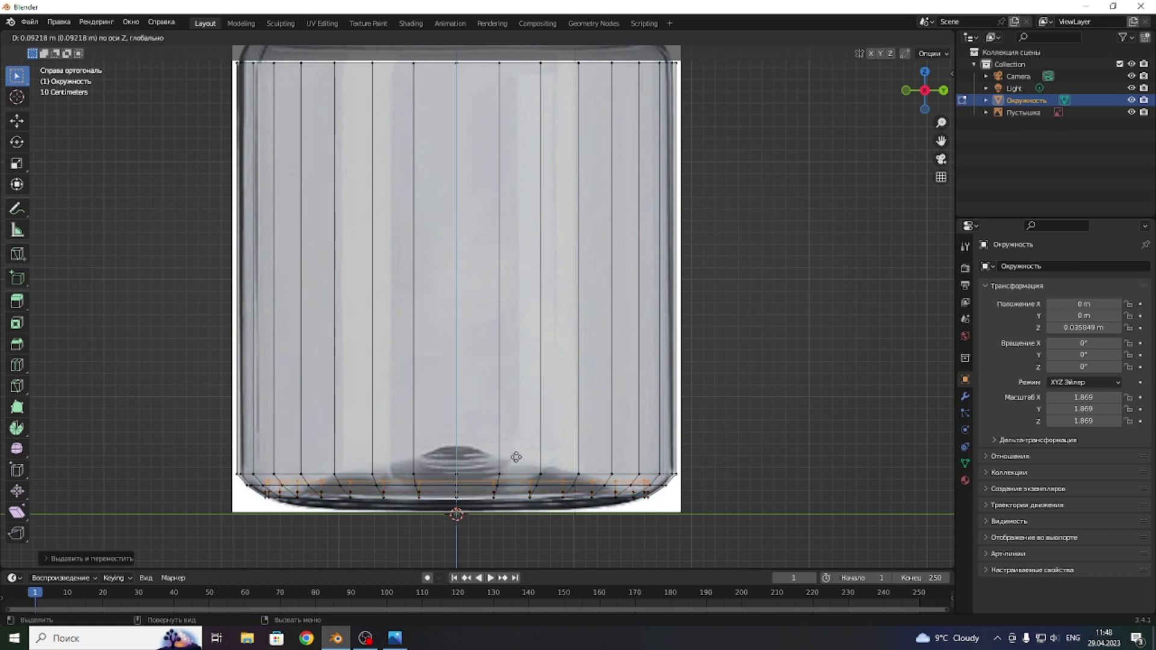
{"action": "left_click", "coordinate": [516, 457]}
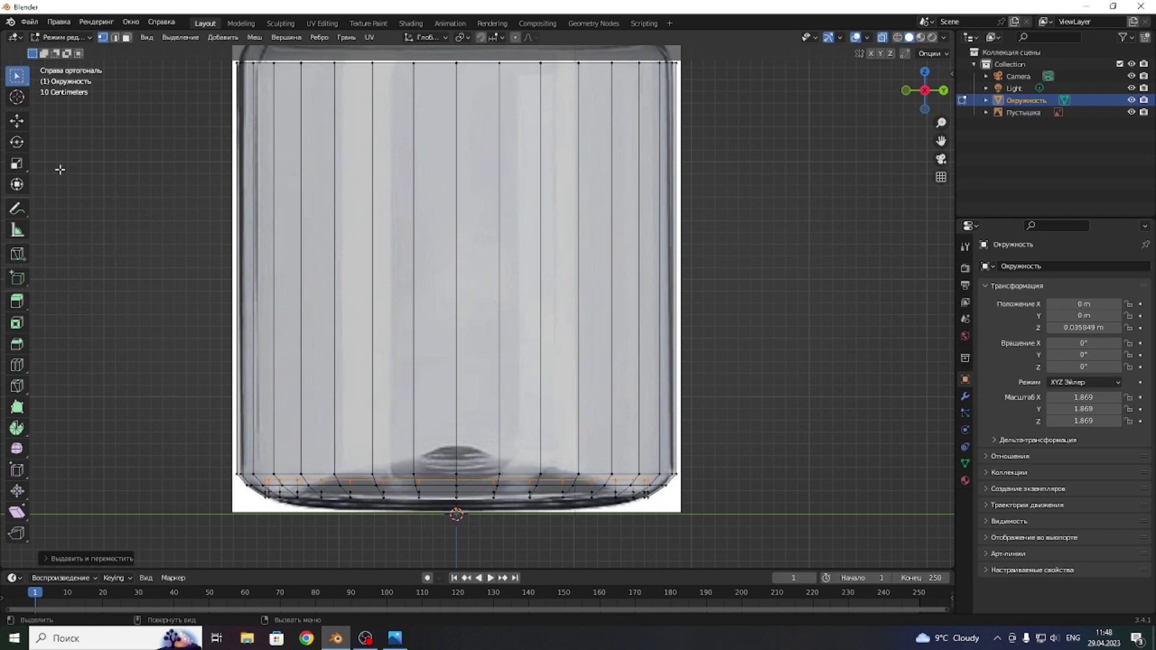
{"action": "left_click", "coordinate": [16, 165]}
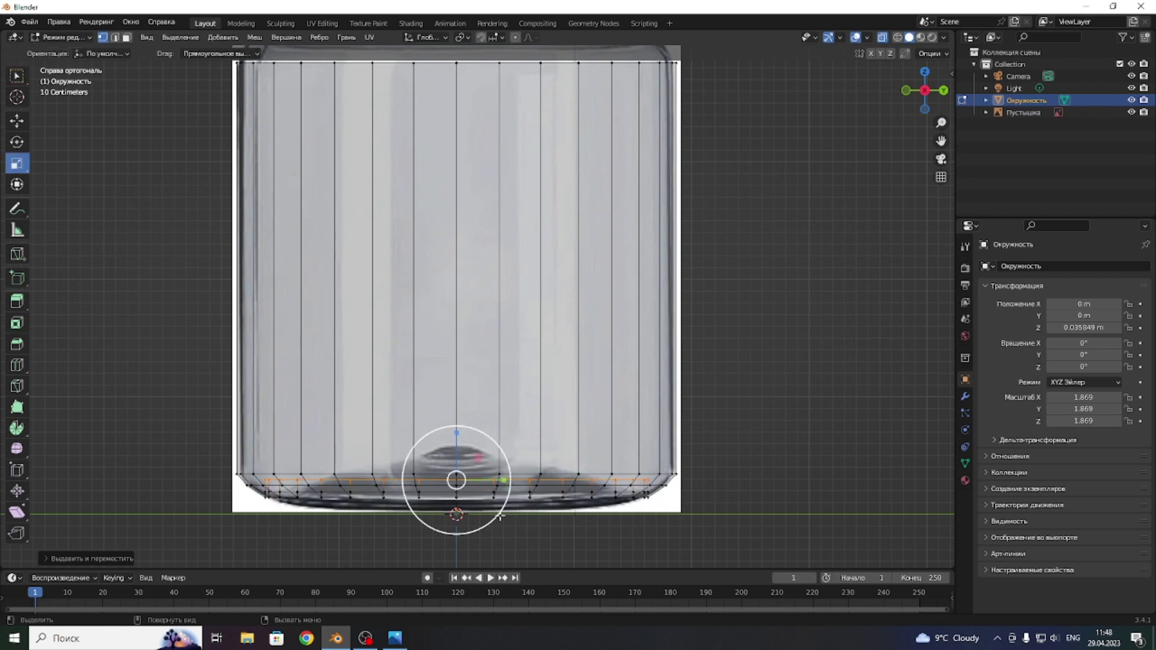
{"action": "left_click_drag", "start_coordinate": [496, 513], "coordinate": [485, 511]}
- Extrude two more rings upward, shrinking each toward the centre
{"action": "key", "text": "e"}
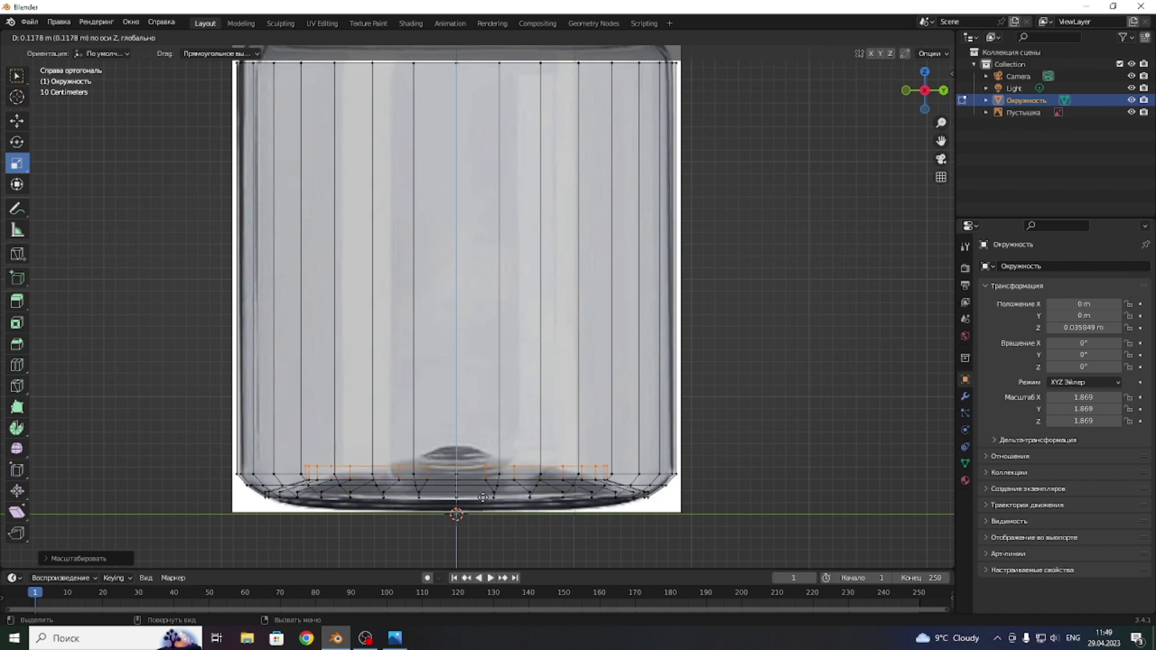
{"action": "left_click", "coordinate": [482, 495]}
{"action": "left_click_drag", "start_coordinate": [485, 498], "coordinate": [461, 496]}
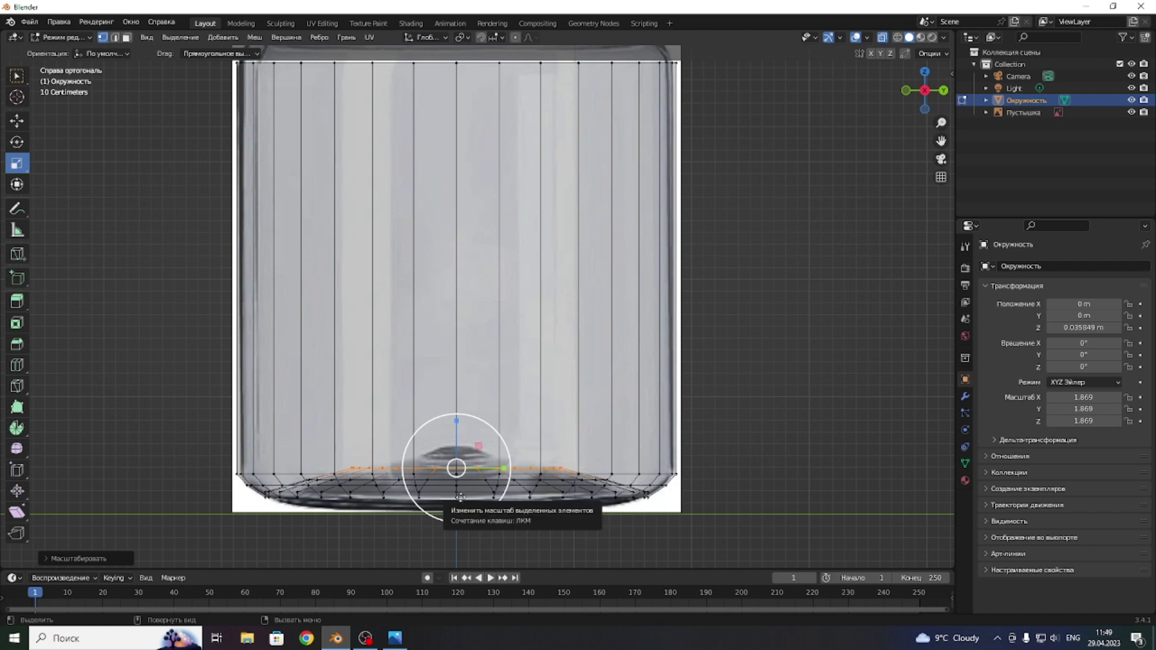
{"action": "key", "text": "e"}
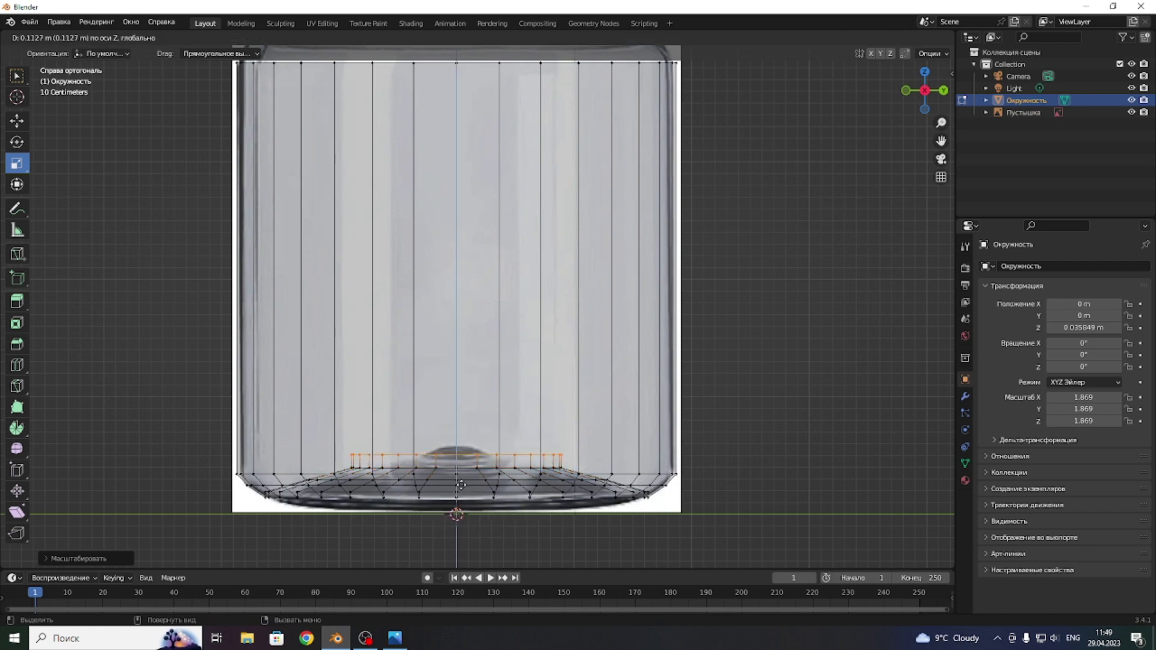
{"action": "left_click", "coordinate": [461, 485]}
{"action": "left_click_drag", "start_coordinate": [461, 485], "coordinate": [456, 473]}
- Raise the inner ring and extrude a small centre ring to close the dome
{"action": "key", "text": "g"}
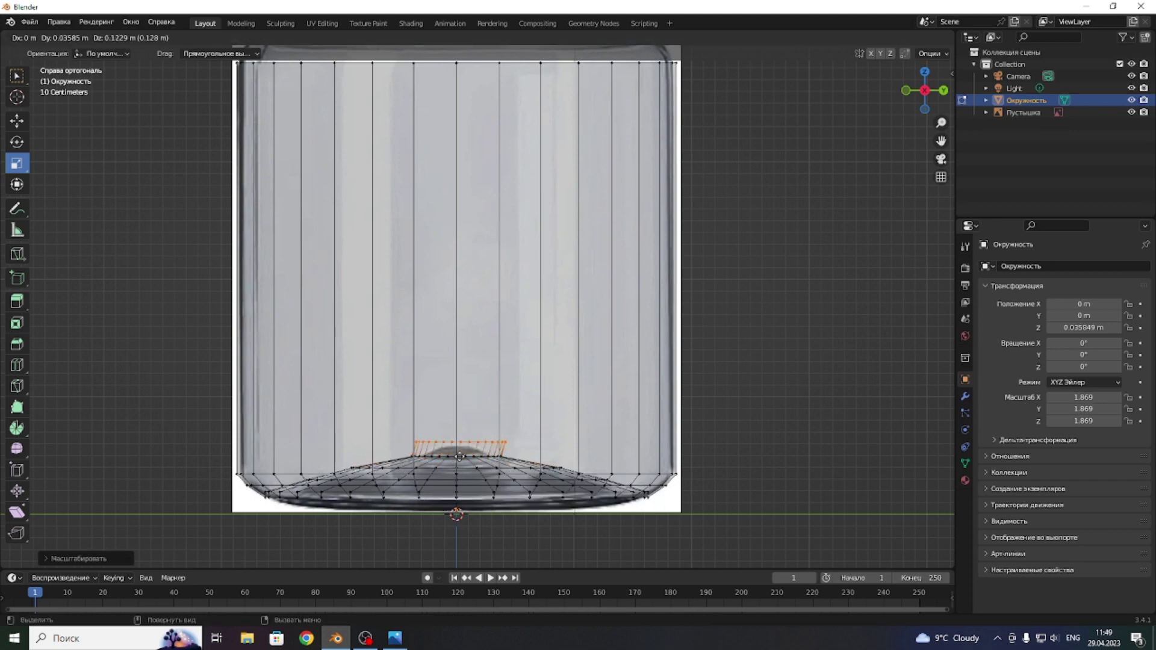
{"action": "key", "text": "z"}
{"action": "left_click", "coordinate": [456, 462]}
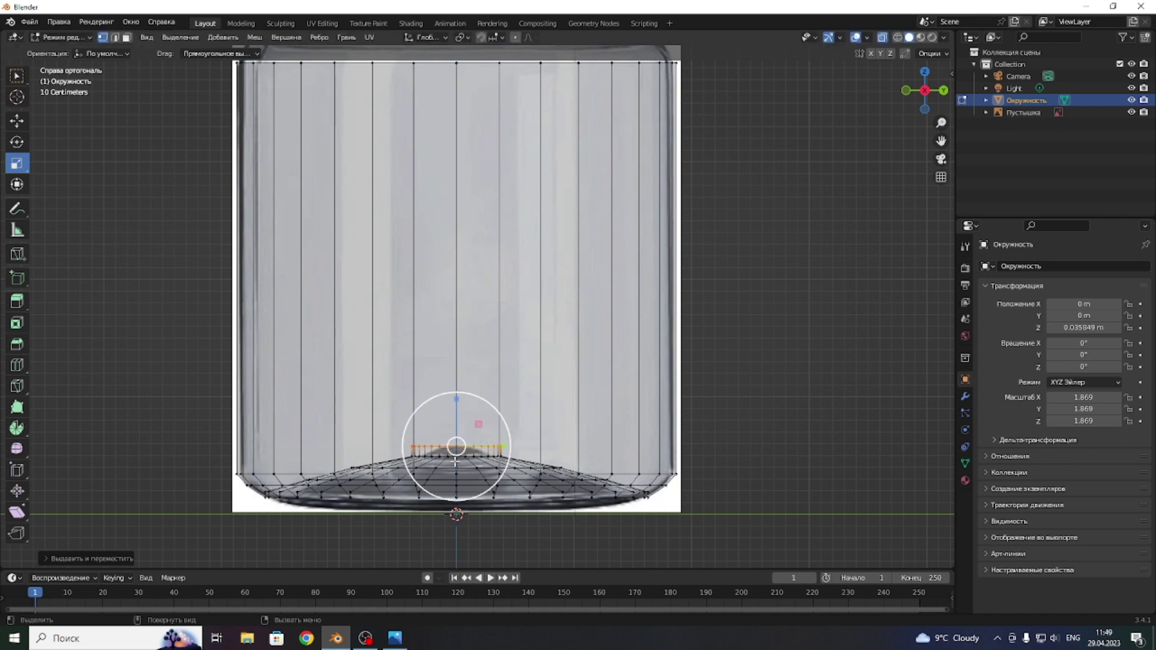
{"action": "key", "text": "e"}
{"action": "key", "text": "s"}
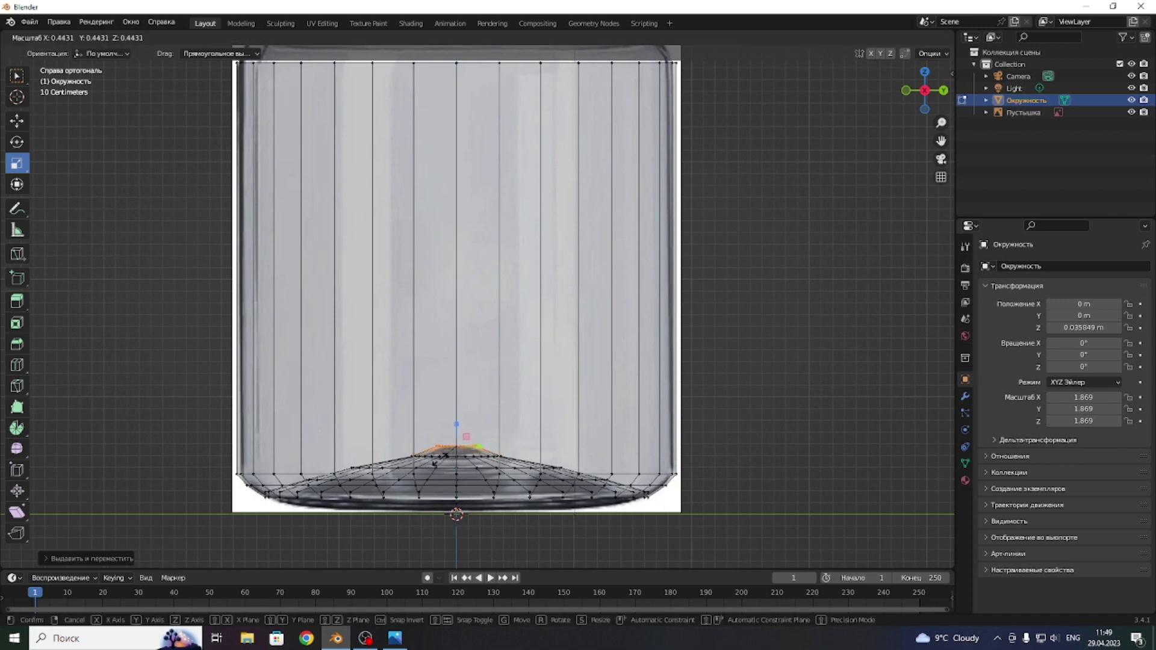
{"action": "left_click", "coordinate": [443, 459]}
{"action": "left_click", "coordinate": [18, 120]}
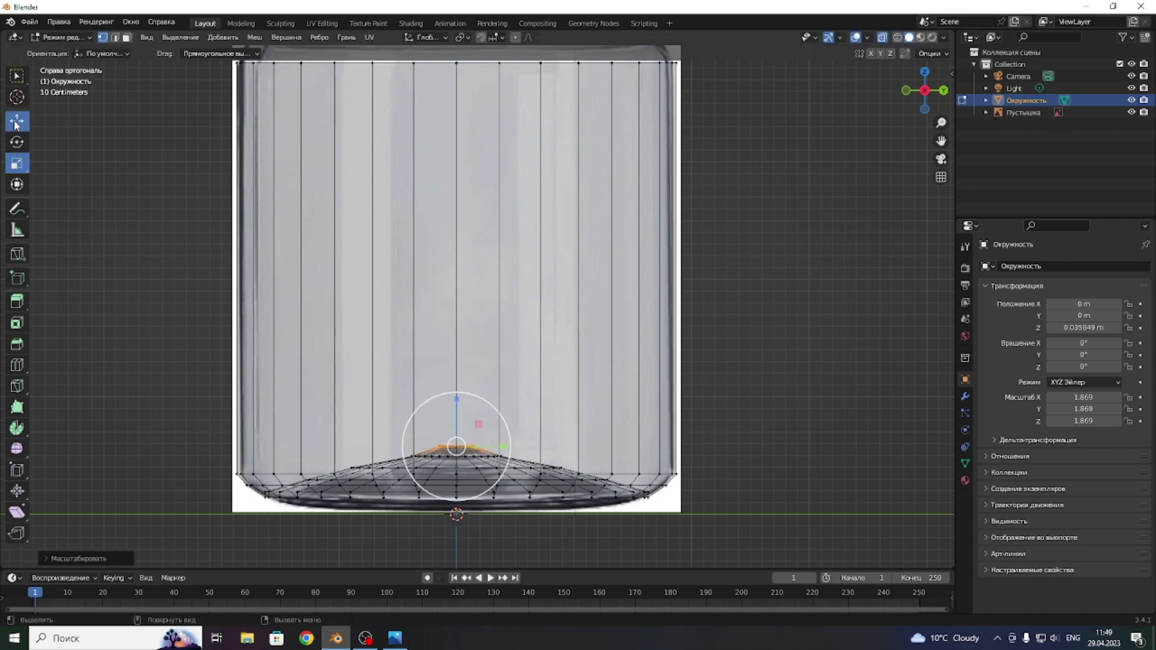
{"action": "left_click_drag", "start_coordinate": [457, 397], "coordinate": [457, 399]}
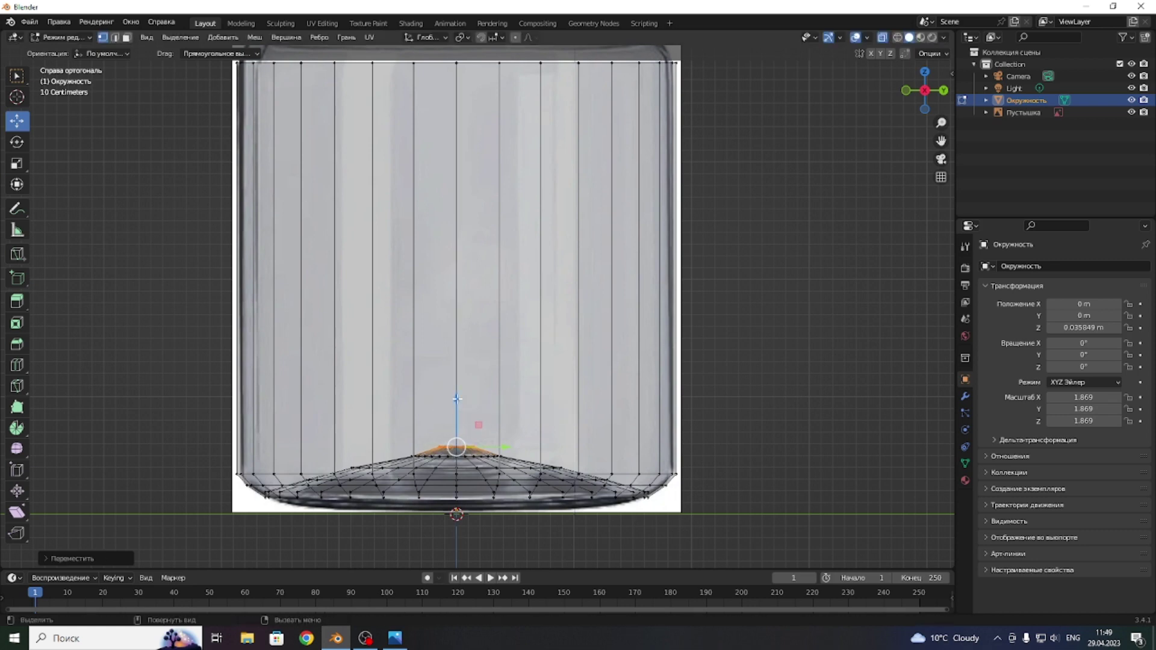
- Raise the dome's top edge loop and scale the outer bottom loop to 0.9661
{"action": "left_click", "coordinate": [447, 456], "text": "alt"}
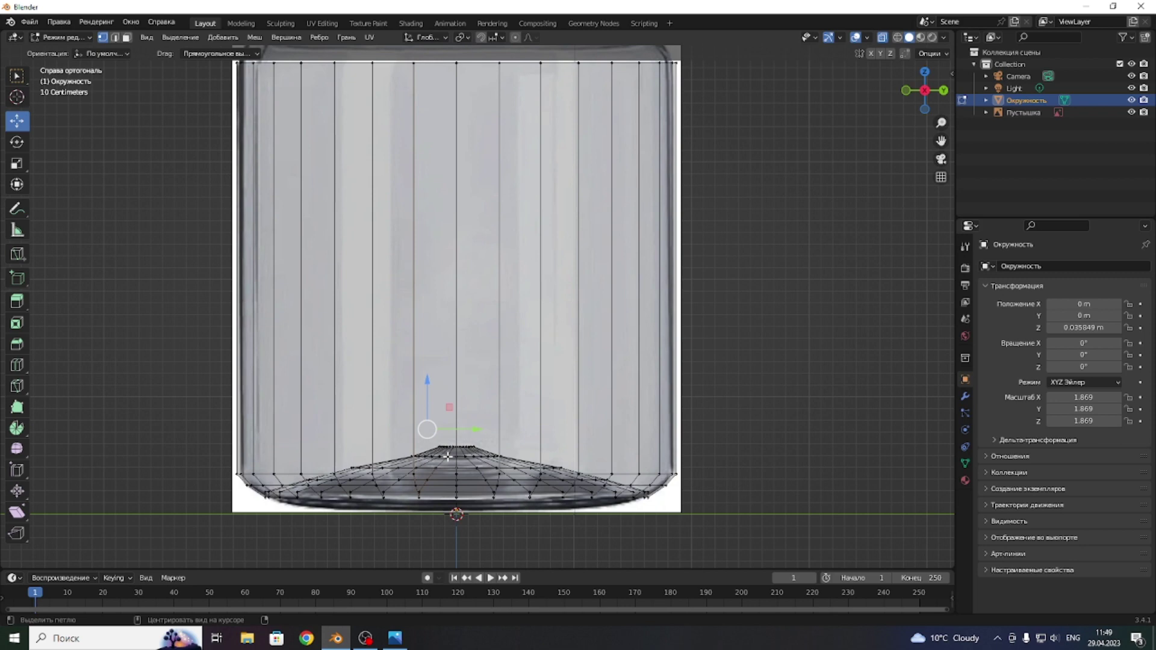
{"action": "left_click", "coordinate": [444, 457], "text": "alt"}
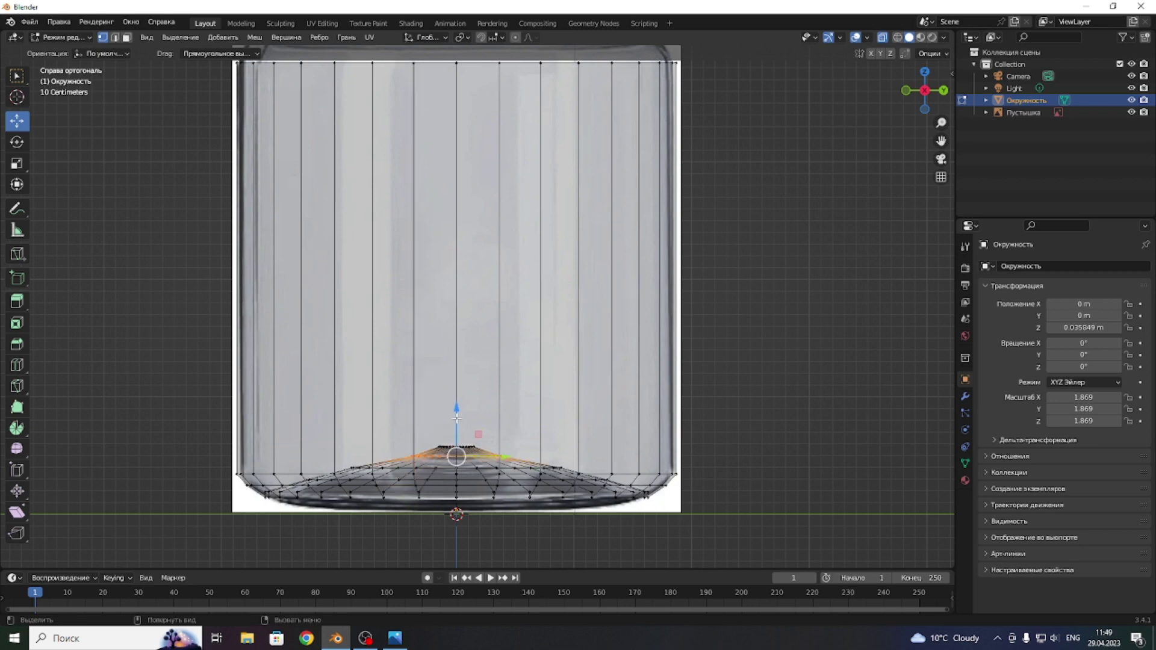
{"action": "left_click_drag", "start_coordinate": [456, 414], "coordinate": [455, 406]}
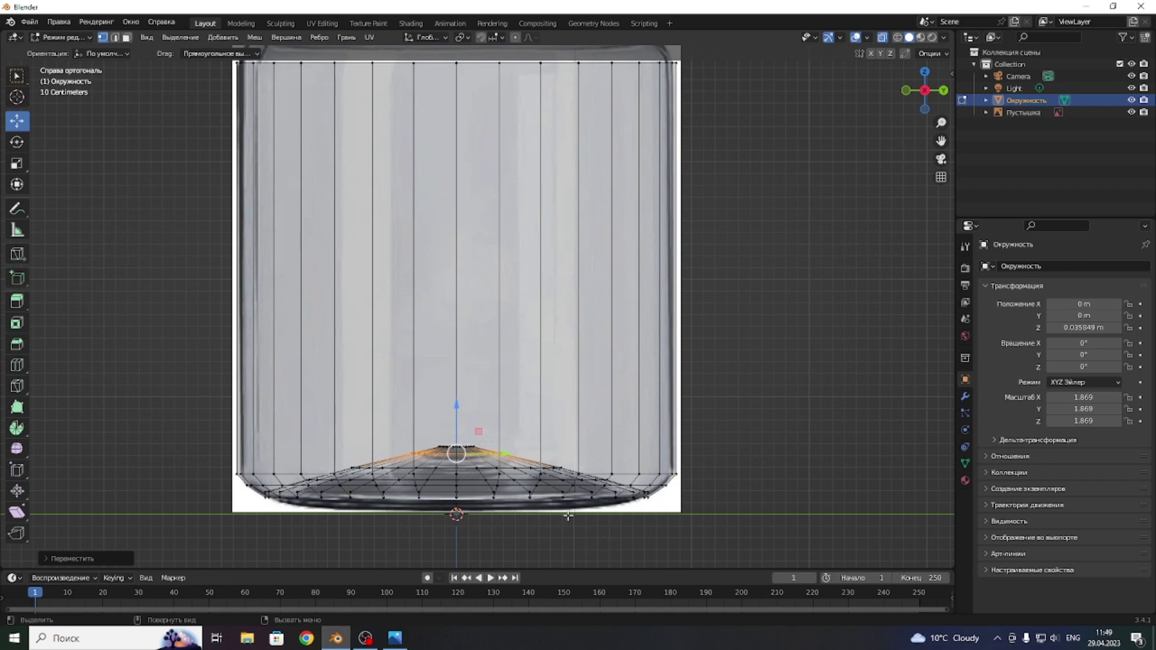
{"action": "left_click", "coordinate": [509, 493], "text": "alt"}
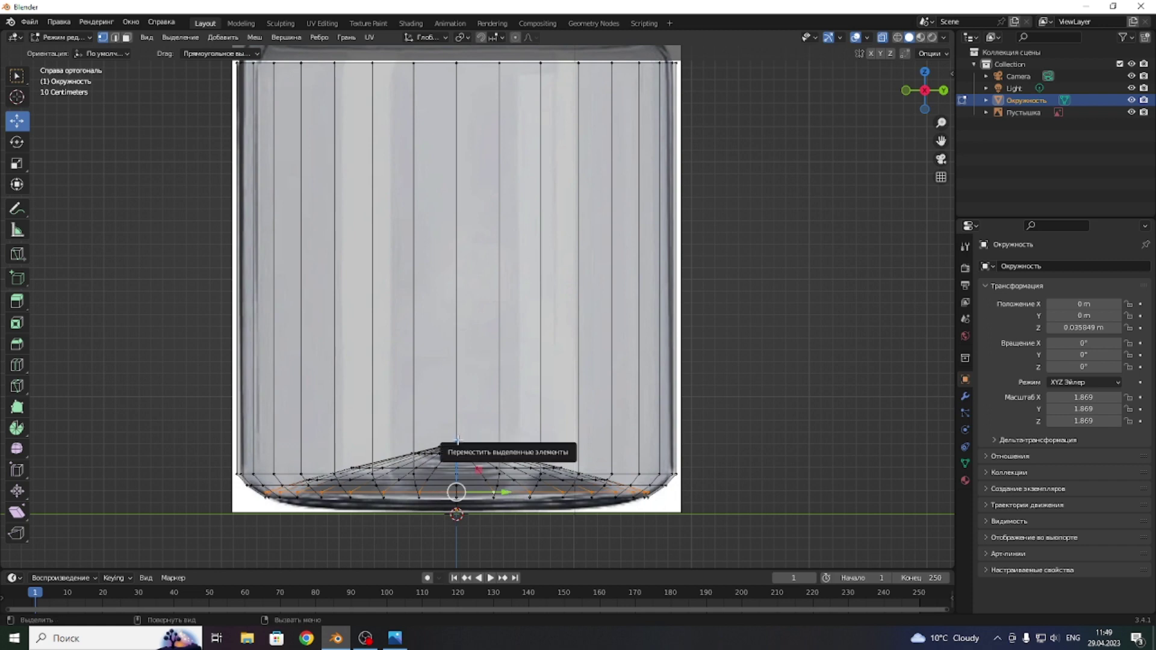
{"action": "left_click", "coordinate": [17, 164]}
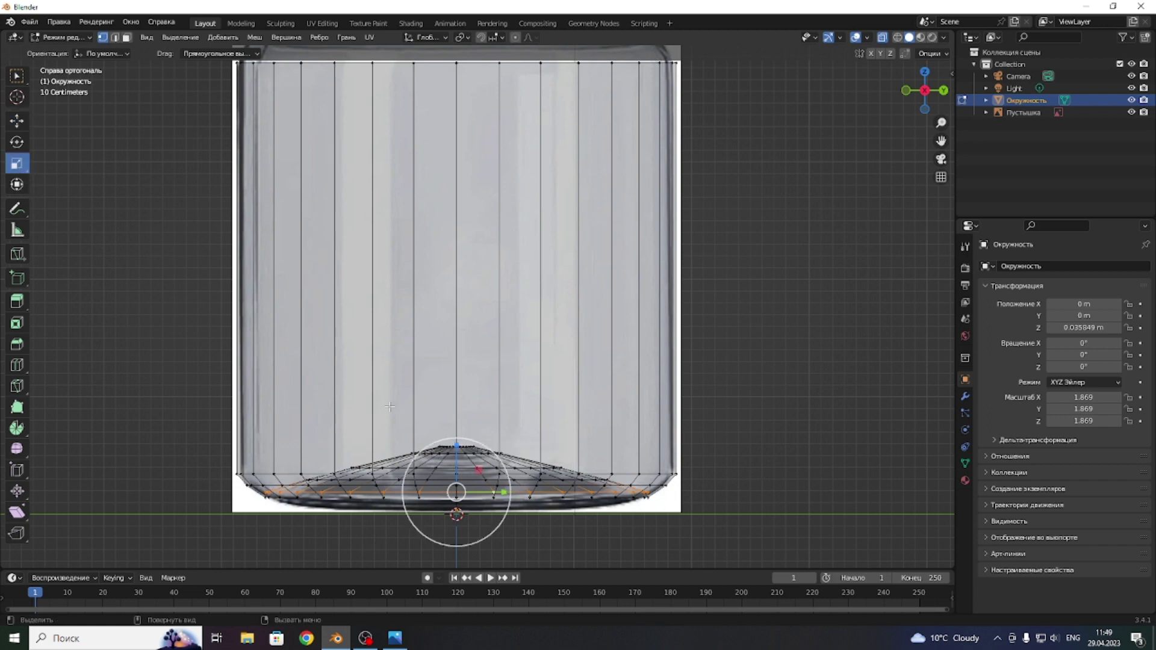
{"action": "left_click_drag", "start_coordinate": [505, 514], "coordinate": [505, 514]}
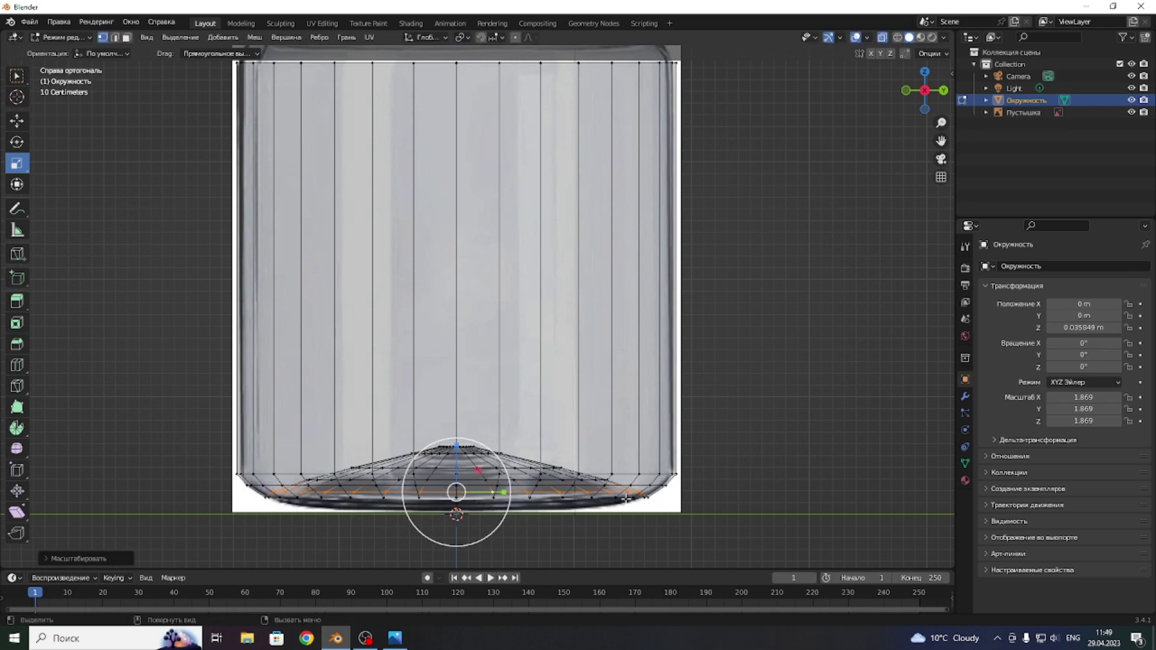
{"action": "scroll", "coordinate": [616, 501], "scroll_direction": "down", "scroll_amount": 2}
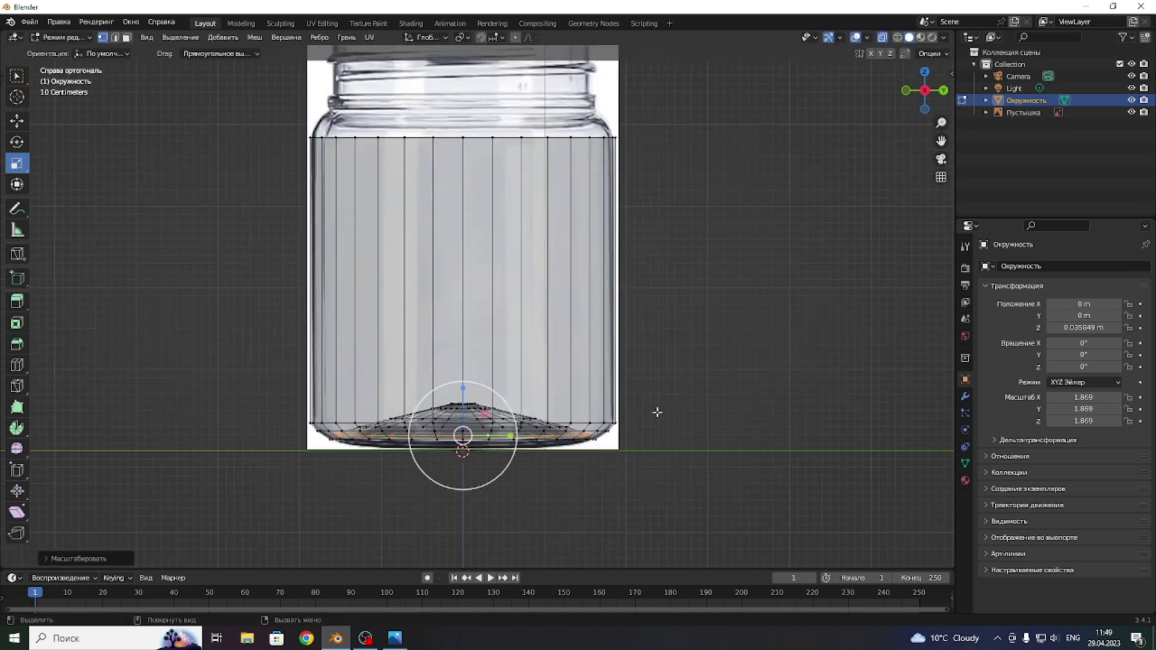
- Select the jar's top ring, extrude it up along Z, and narrow it toward the shoulder
{"action": "left_click_drag", "start_coordinate": [941, 141], "coordinate": [930, 280]}
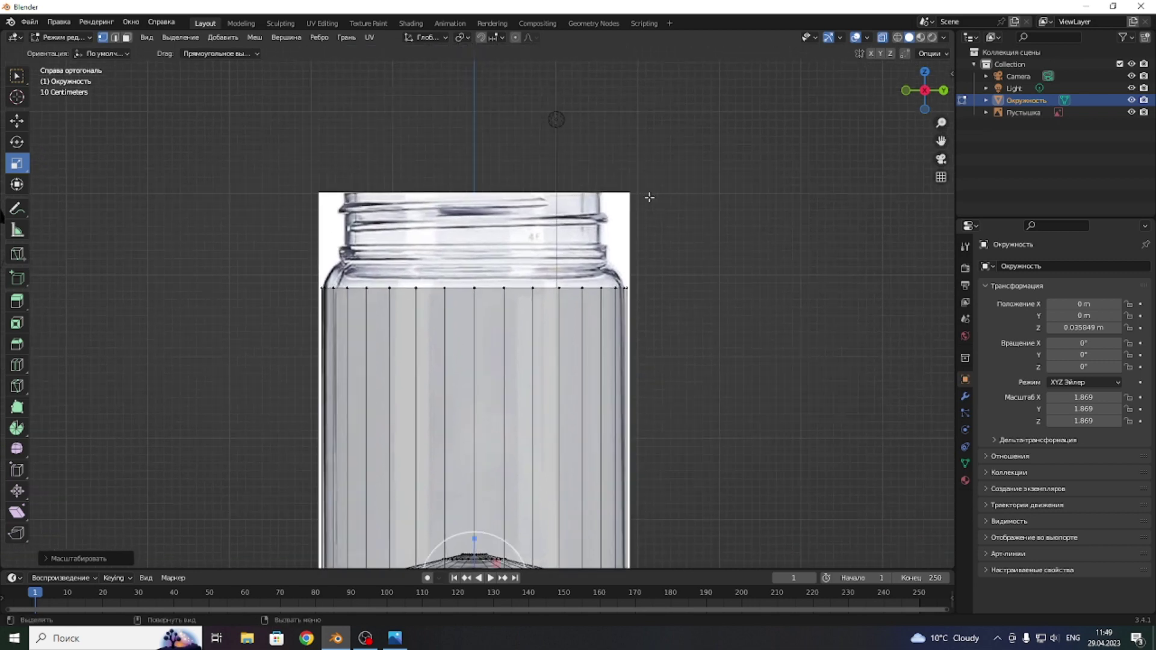
{"action": "scroll", "coordinate": [558, 206], "scroll_direction": "up", "scroll_amount": 3}
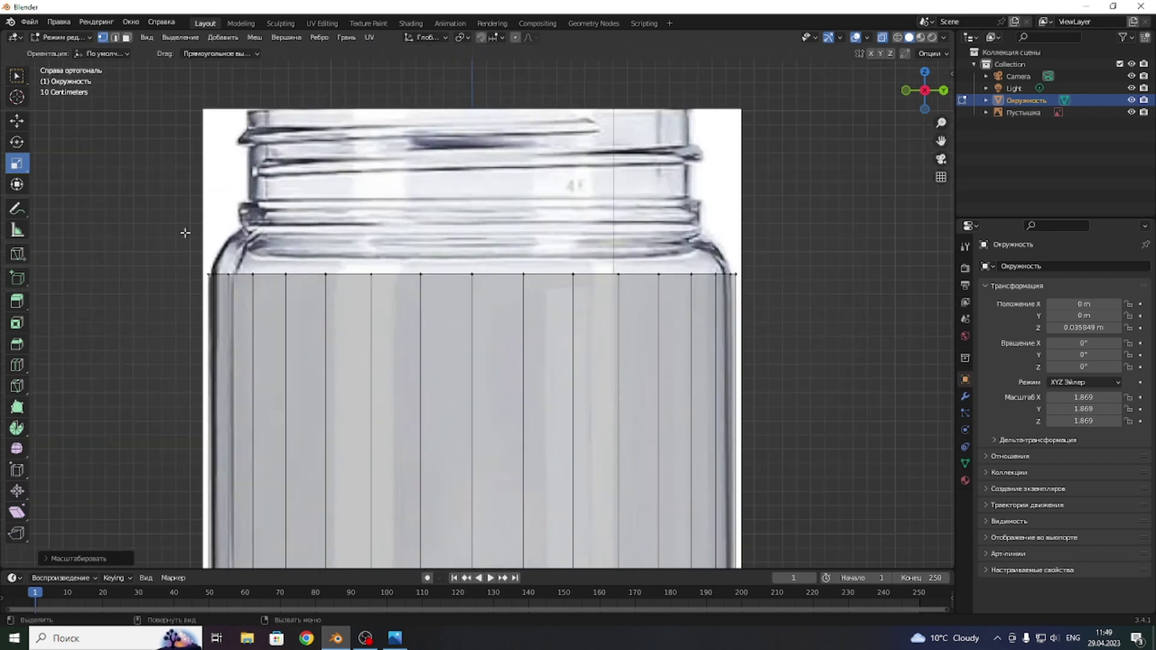
{"action": "mouse_move", "coordinate": [156, 221]}
{"action": "left_mouse_down"}
{"action": "mouse_move", "coordinate": [769, 370]}
{"action": "mouse_move", "coordinate": [759, 359]}
{"action": "left_mouse_up"}
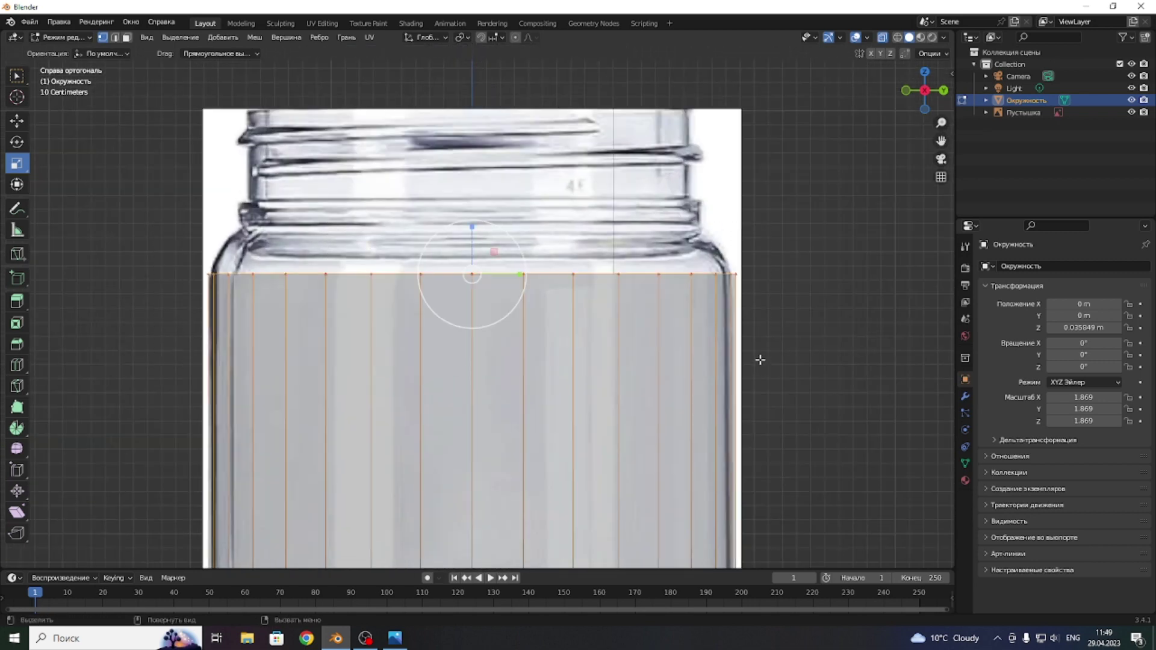
{"action": "key", "text": "e"}
{"action": "key", "text": "z"}
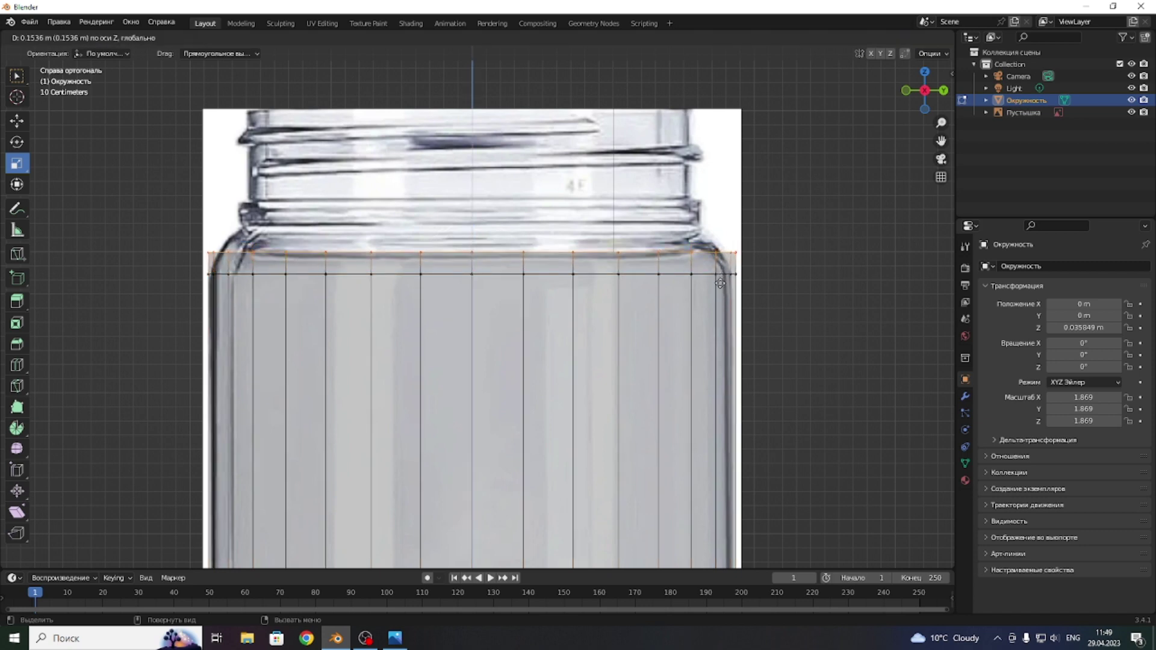
{"action": "left_click", "coordinate": [720, 283]}
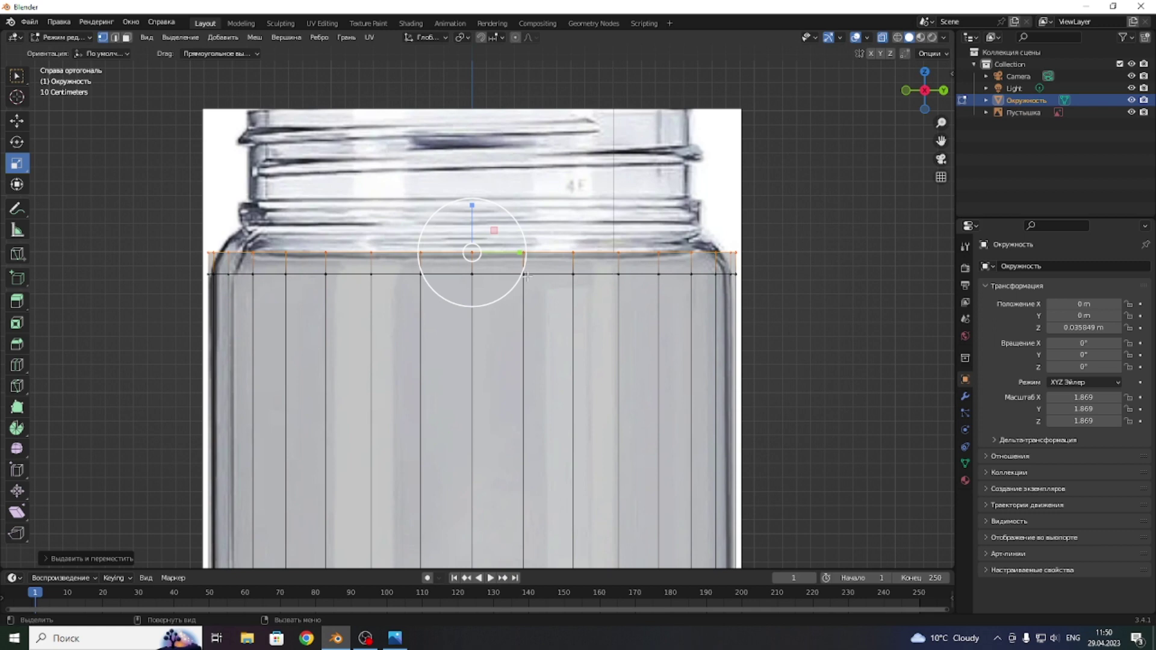
{"action": "left_click_drag", "start_coordinate": [522, 277], "coordinate": [517, 274]}
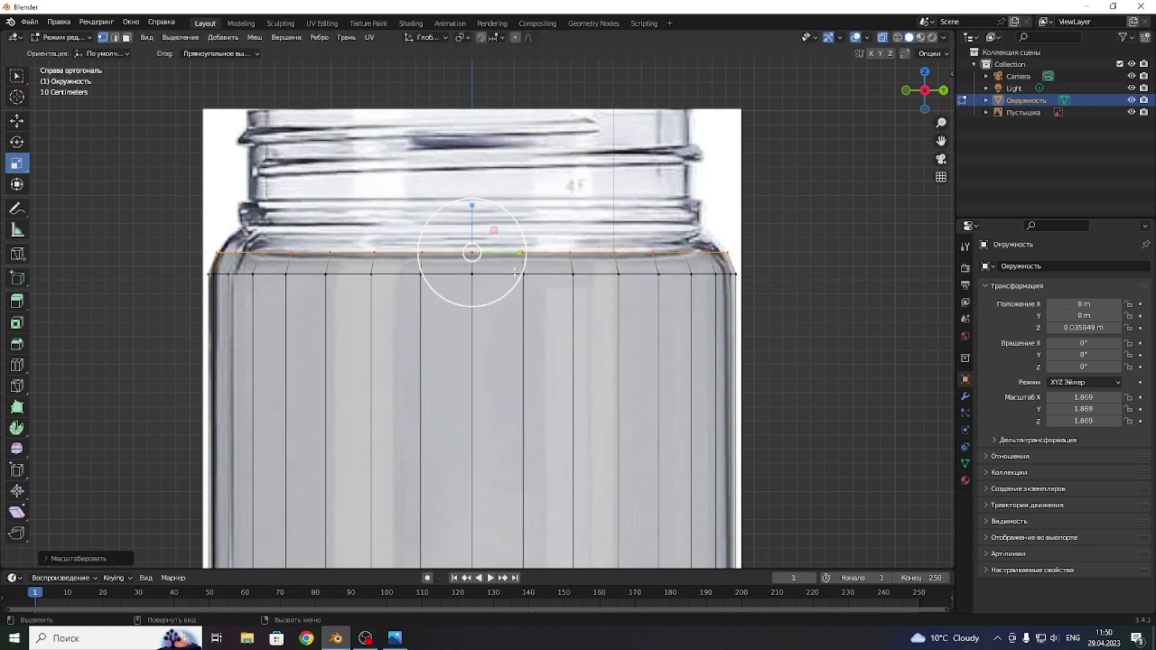
- Extrude two more rings upward along Z, scaling each inward to follow the shoulder curve
{"action": "key", "text": "e"}
{"action": "key", "text": "z"}
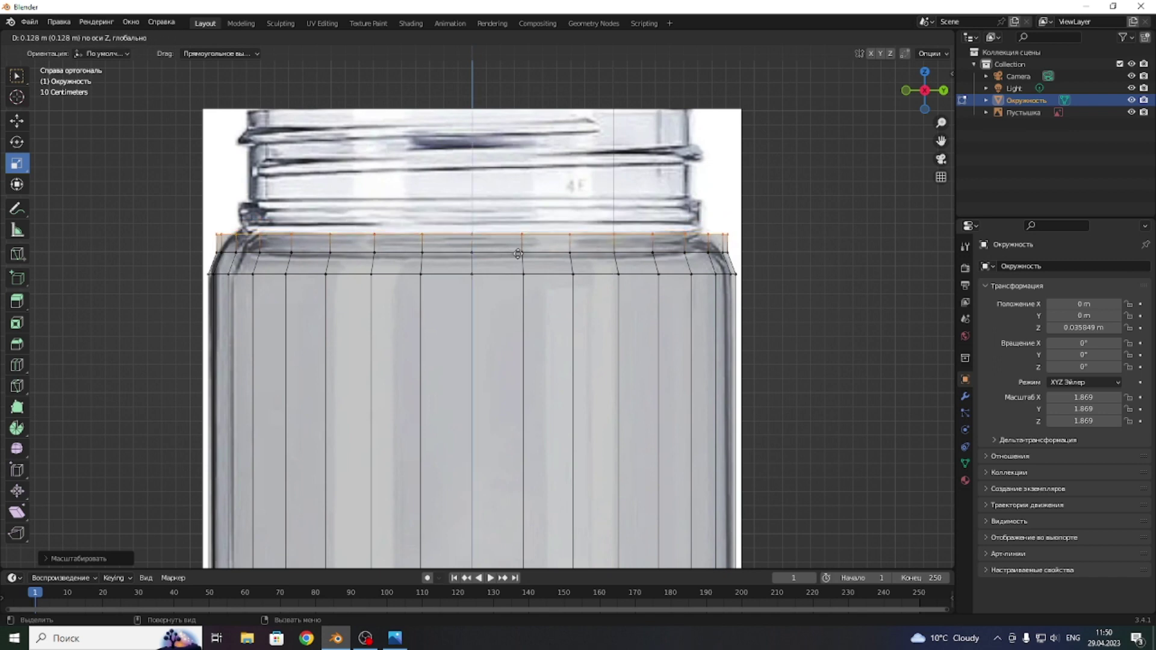
{"action": "left_click", "coordinate": [518, 253]}
{"action": "key", "text": "s"}
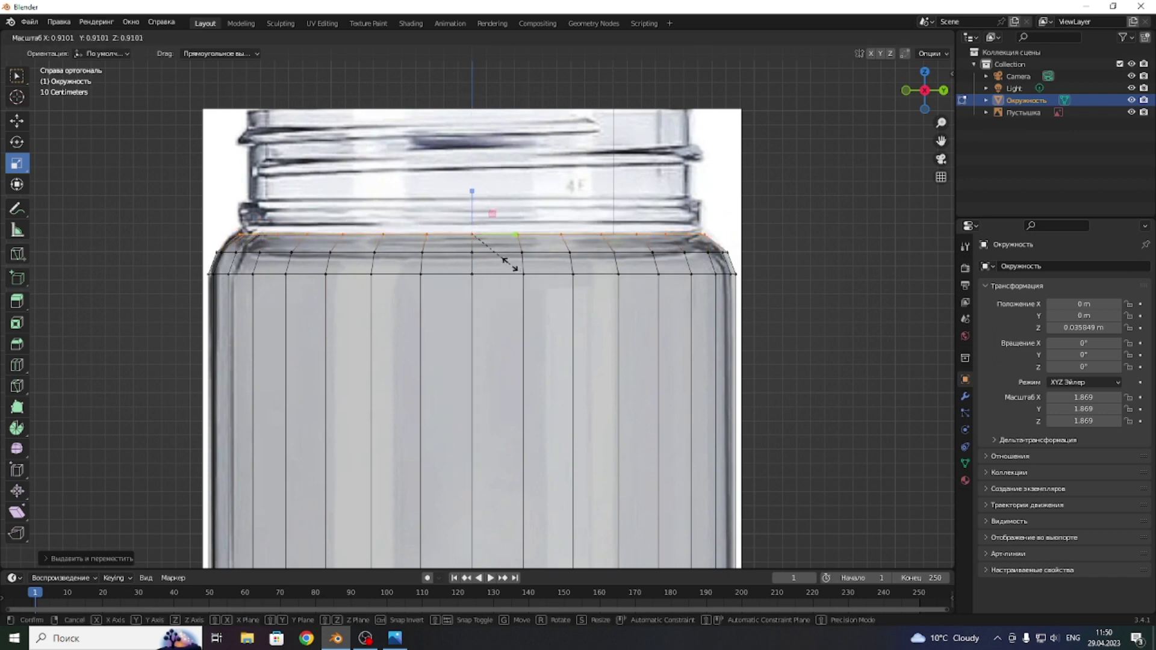
{"action": "left_click", "coordinate": [511, 265]}
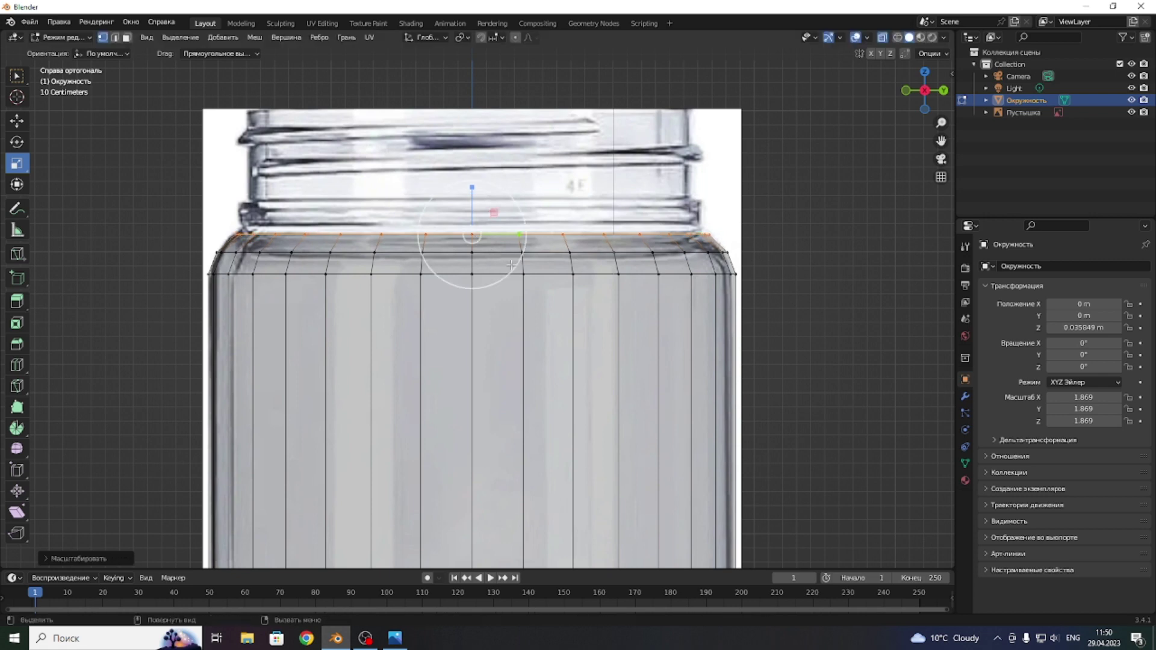
{"action": "key", "text": "e"}
{"action": "key", "text": "x"}
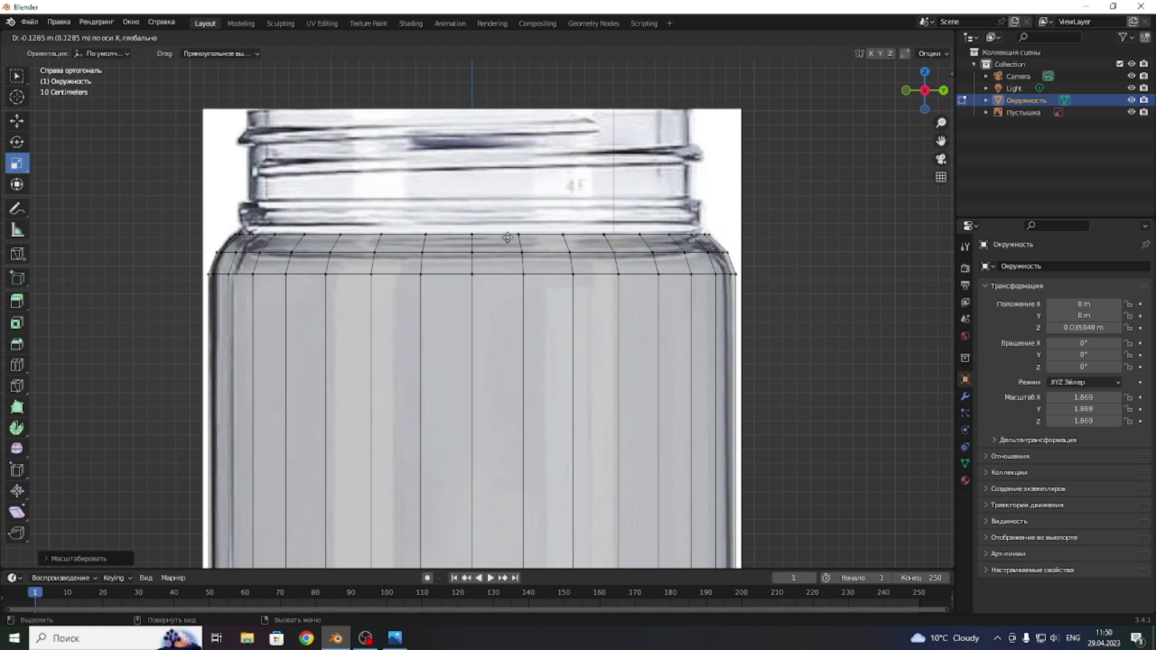
{"action": "key", "text": "z"}
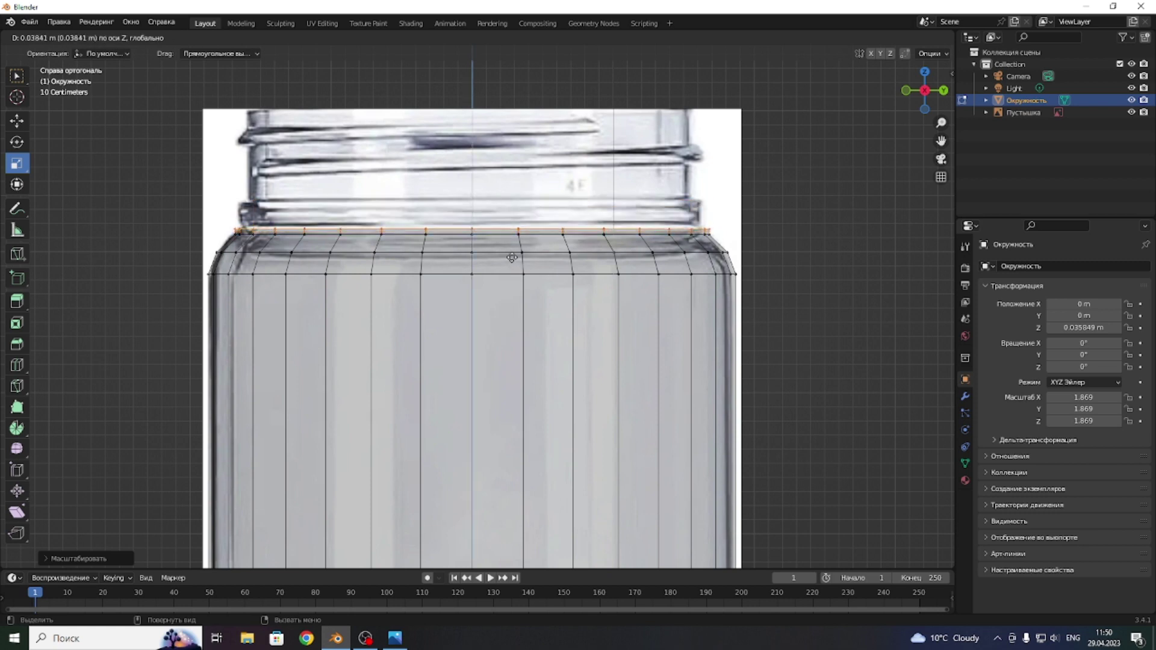
{"action": "left_click", "coordinate": [509, 259]}
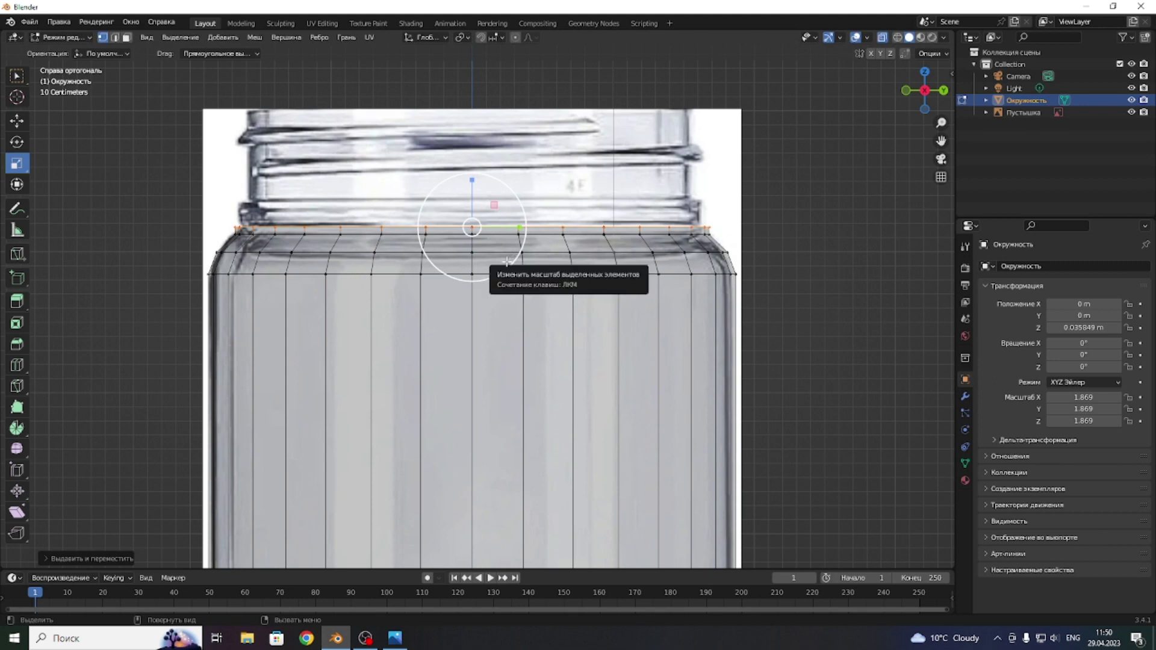
{"action": "left_click_drag", "start_coordinate": [508, 261], "coordinate": [504, 259]}
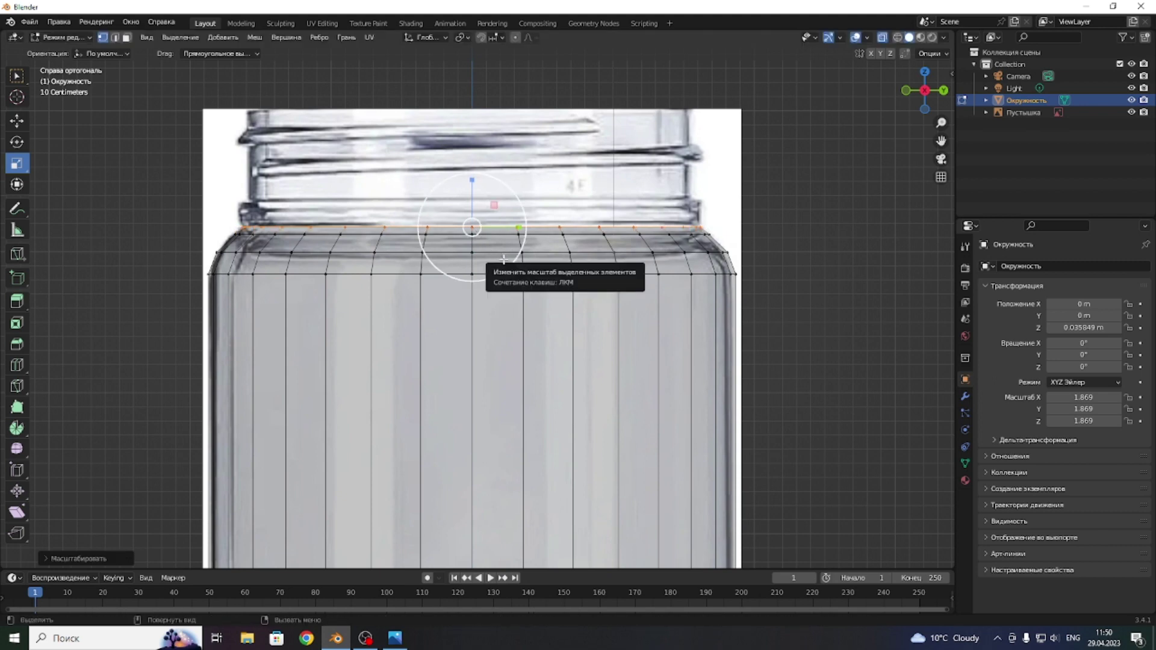
- Extrude the top edge loop again, raise it vertically and resize it
{"action": "key", "text": "e"}
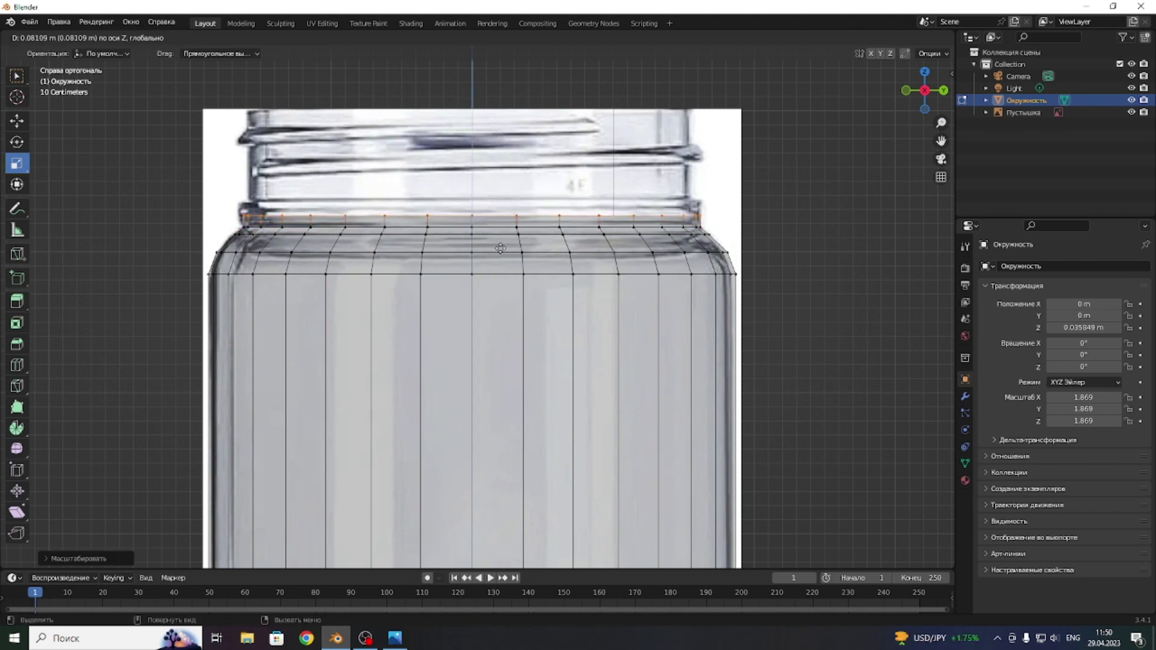
{"action": "left_click", "coordinate": [499, 255]}
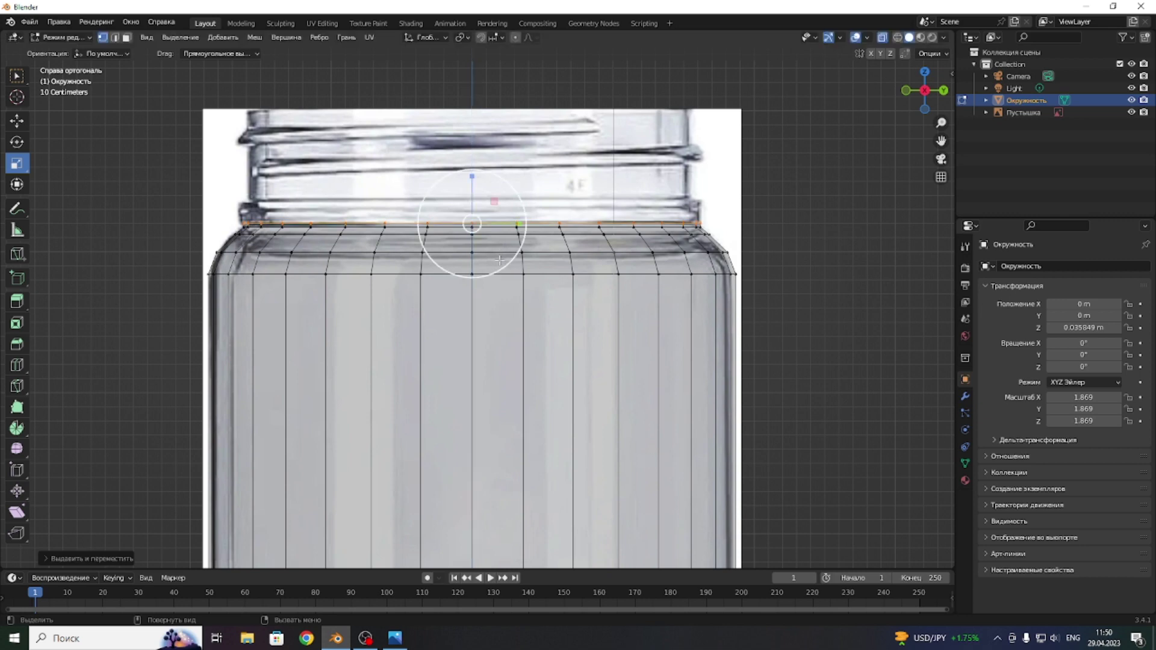
{"action": "key", "text": "g"}
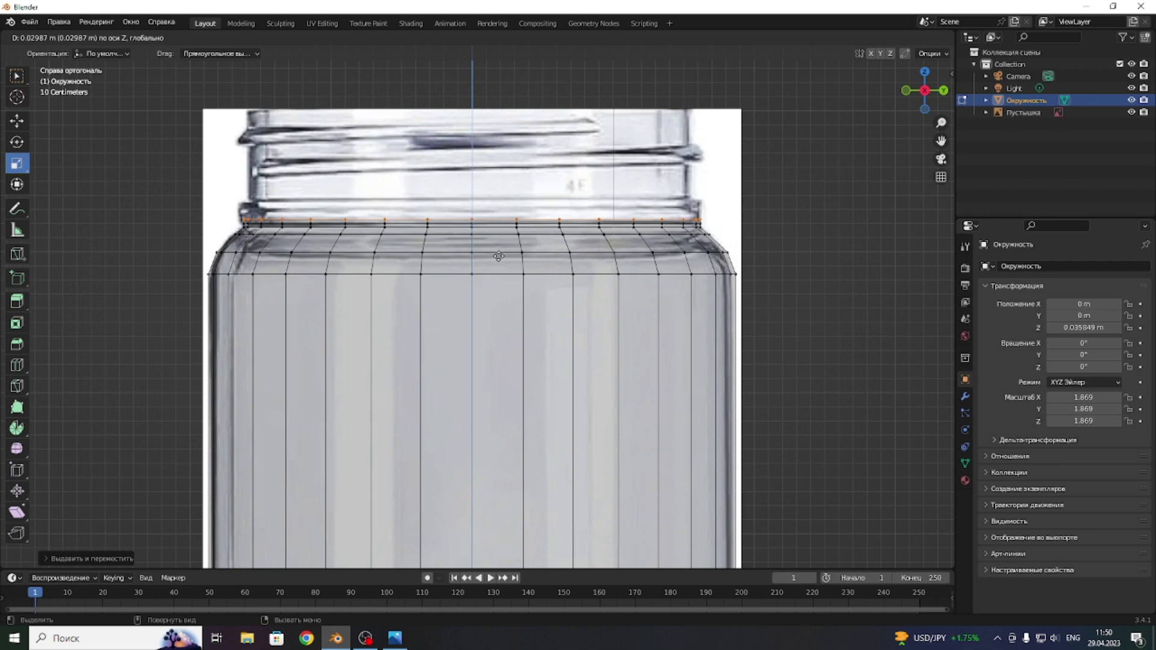
{"action": "left_click", "coordinate": [499, 258]}
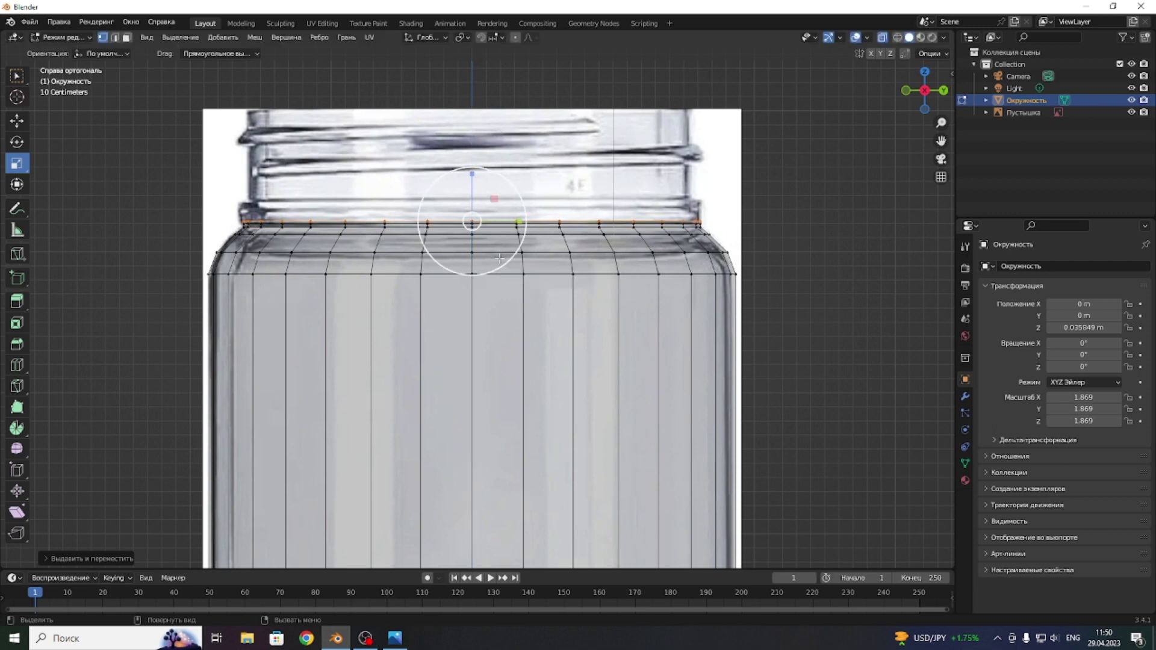
{"action": "key", "text": "s"}
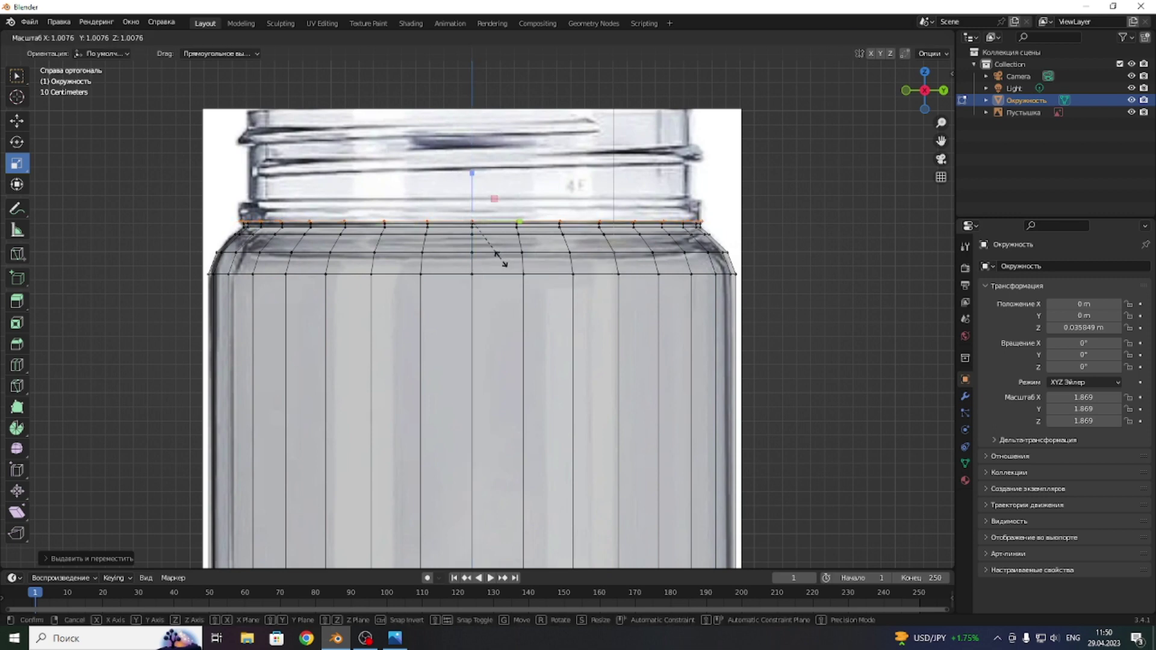
{"action": "left_click", "coordinate": [504, 263]}
- Extrude the neck's first sections upward along Z, narrowing the top loop slightly
{"action": "key", "text": "e"}
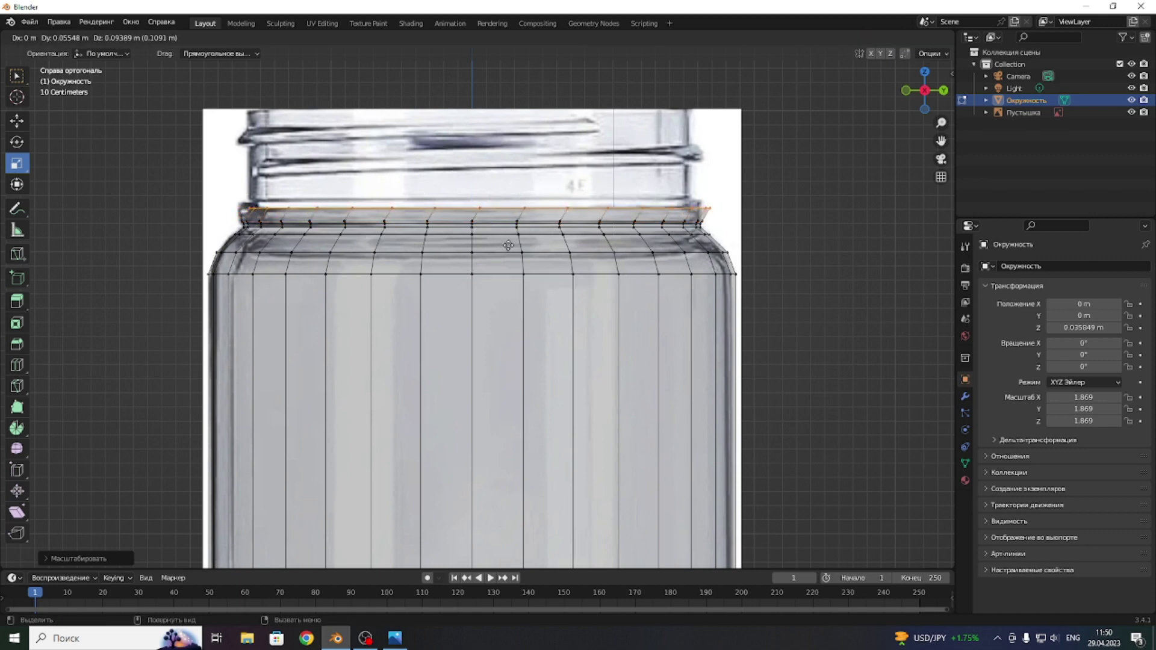
{"action": "key", "text": "Escape"}
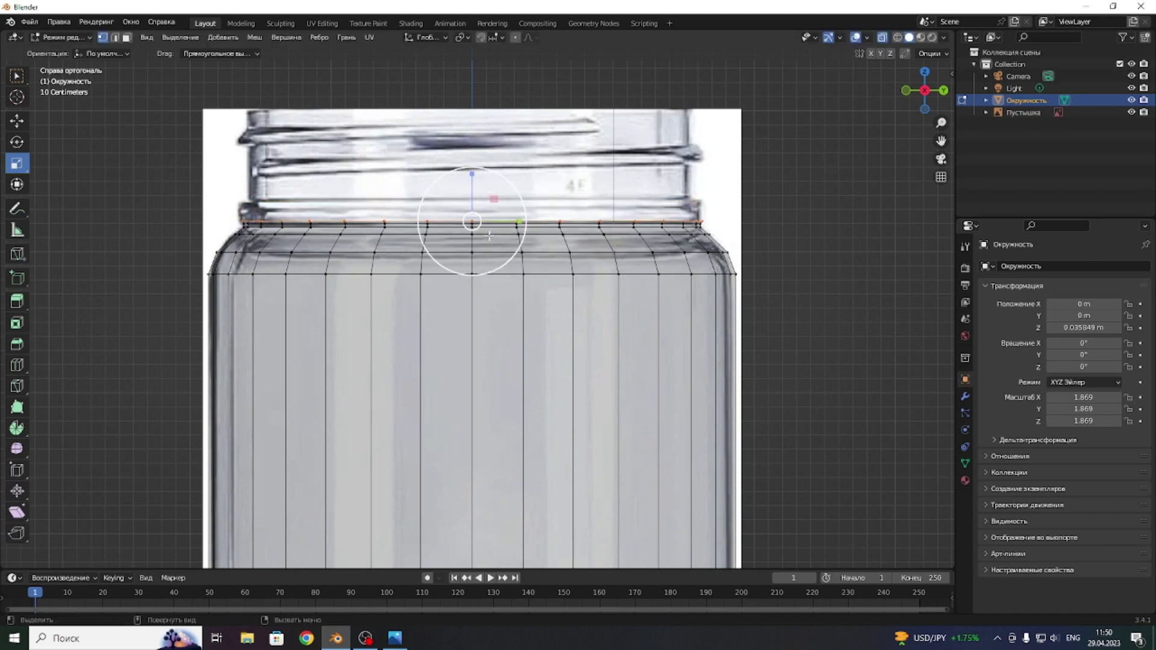
{"action": "key", "text": "g"}
{"action": "key", "text": "z"}
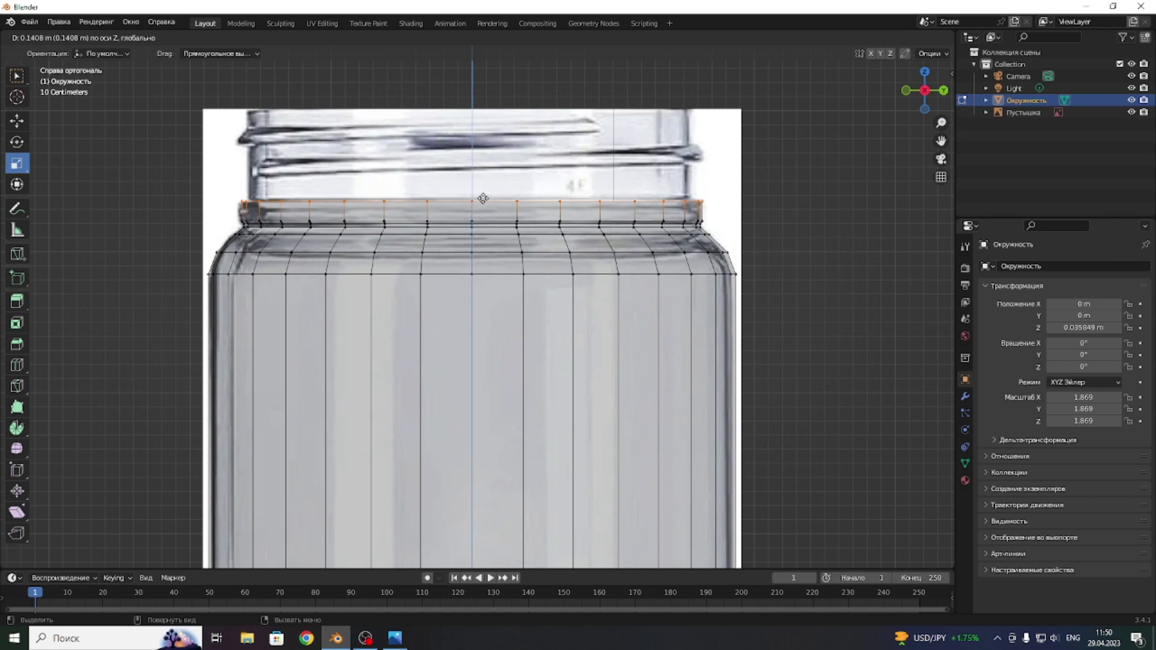
{"action": "left_click", "coordinate": [483, 199]}
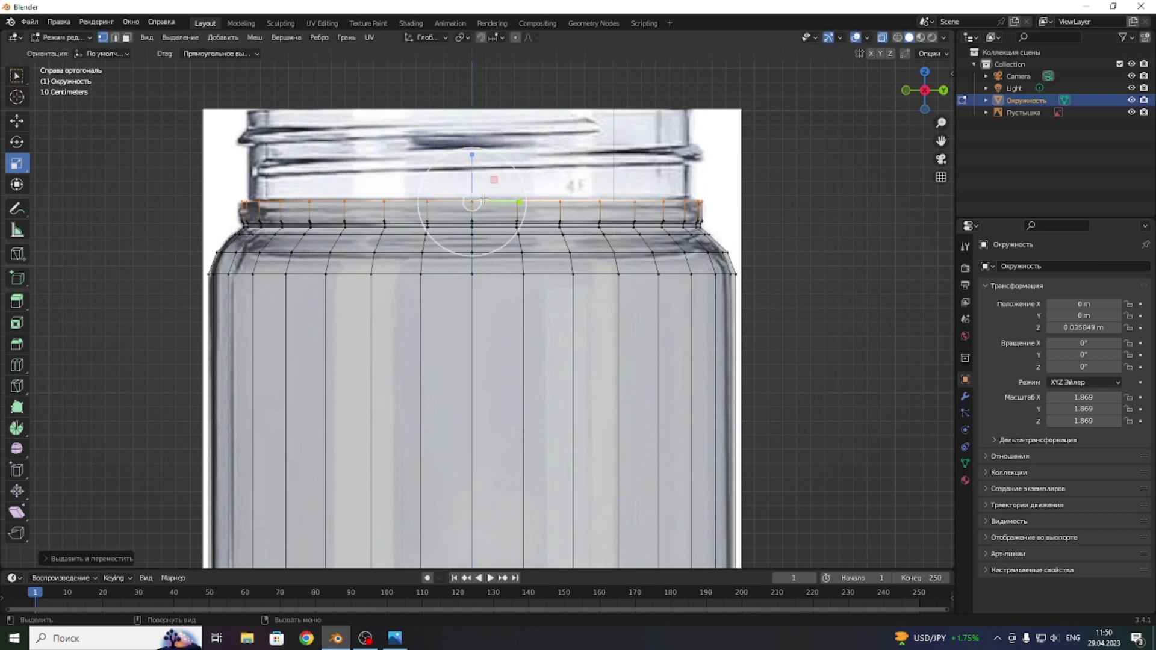
{"action": "key", "text": "e"}
{"action": "key", "text": "z"}
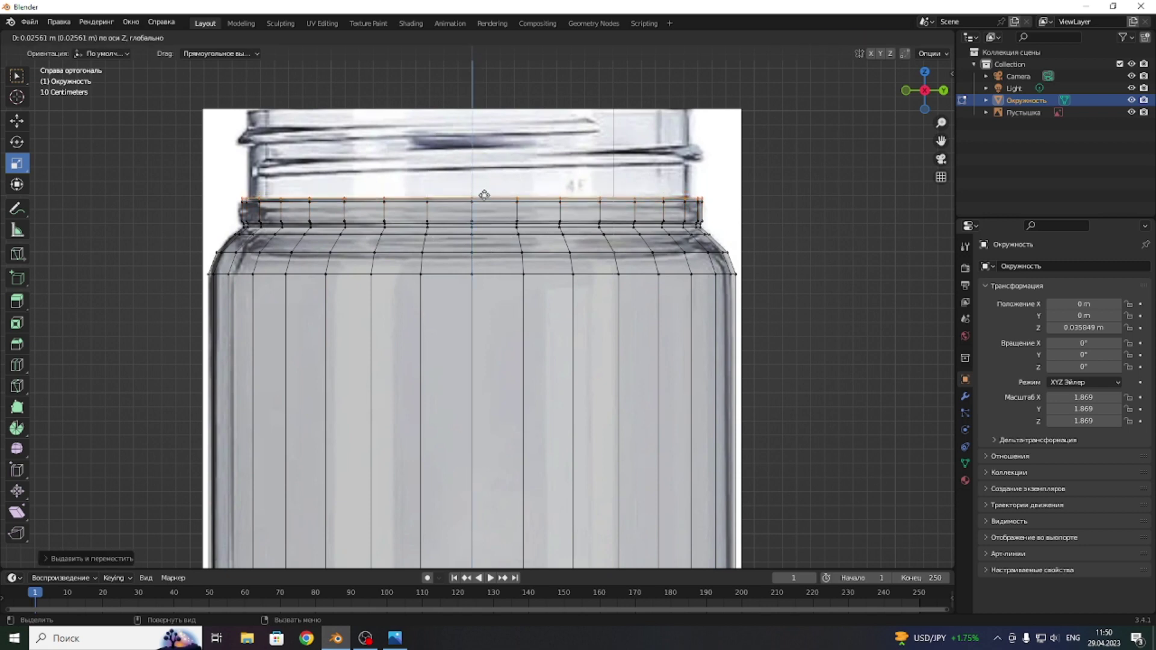
{"action": "left_click", "coordinate": [485, 195]}
{"action": "key", "text": "s"}
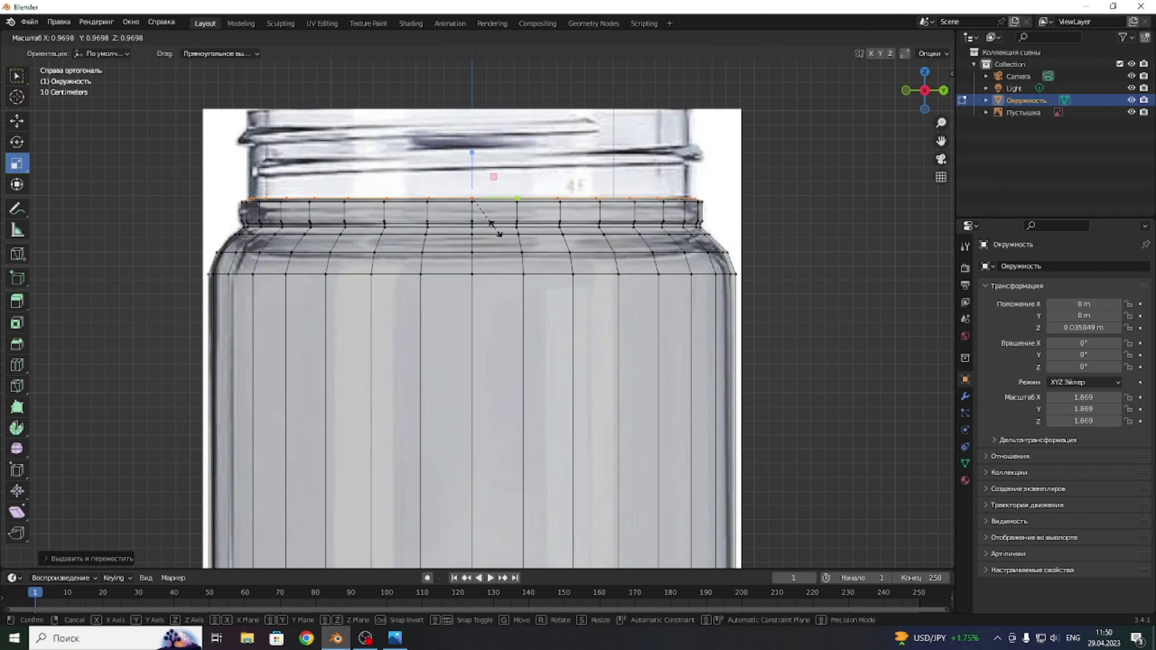
{"action": "left_click", "coordinate": [499, 234]}
- Extrude the tall neck vertically up to the top of the reference image
{"action": "key", "text": "e"}
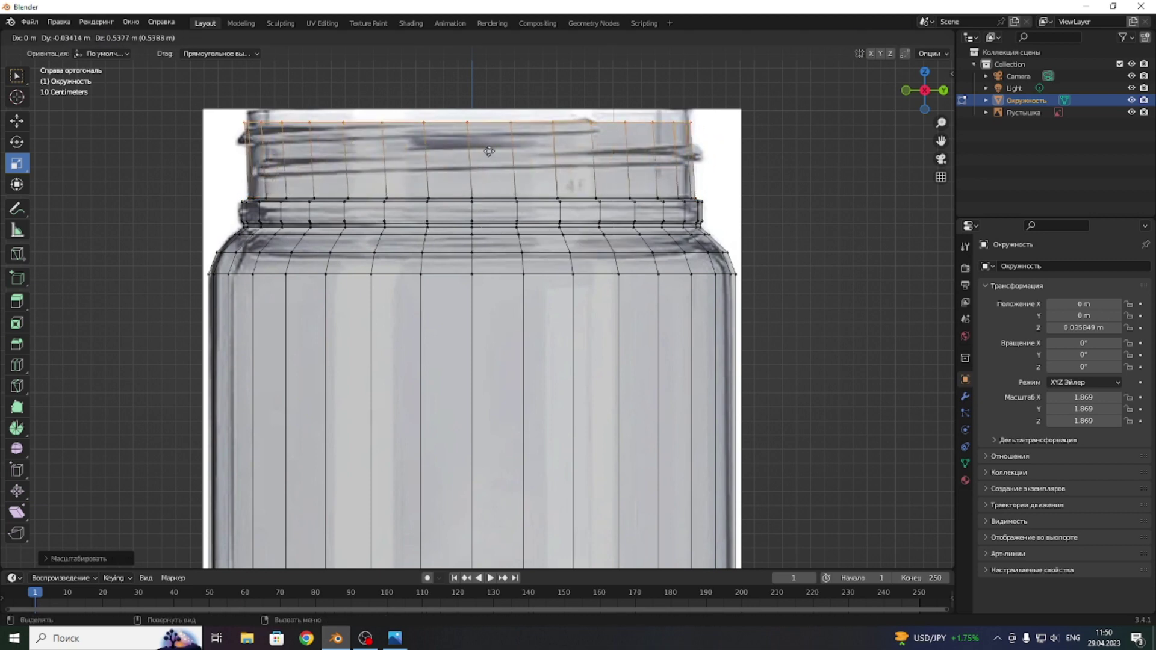
{"action": "key", "text": "z"}
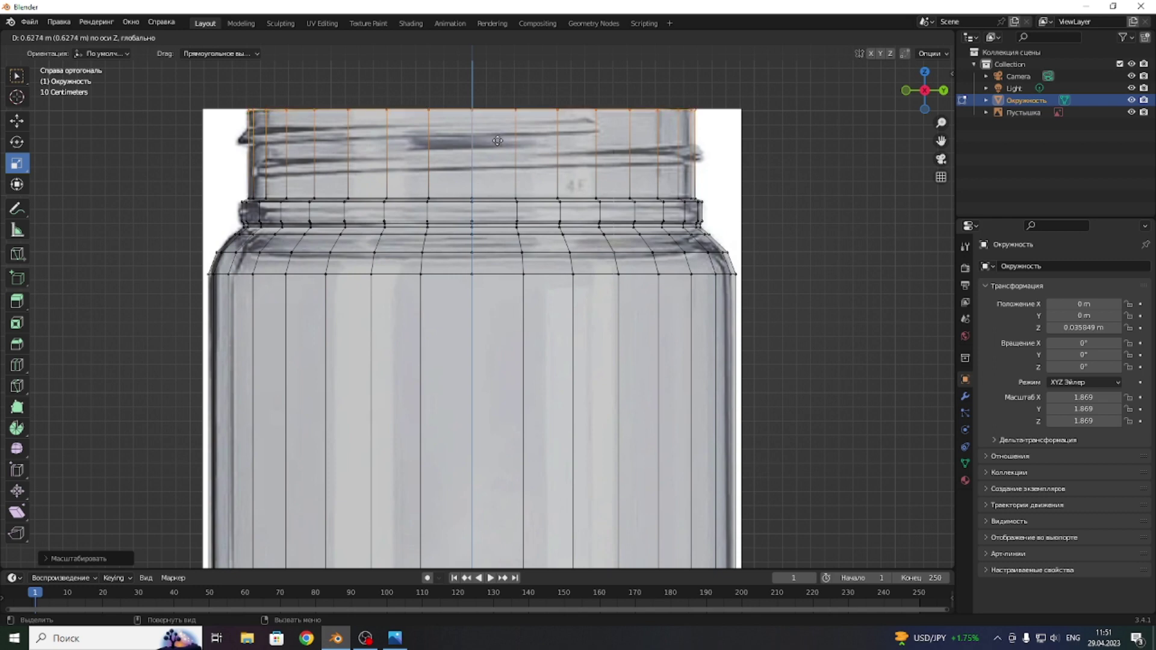
{"action": "left_click", "coordinate": [496, 147]}
{"action": "scroll", "coordinate": [494, 151], "scroll_direction": "down", "scroll_amount": 4}
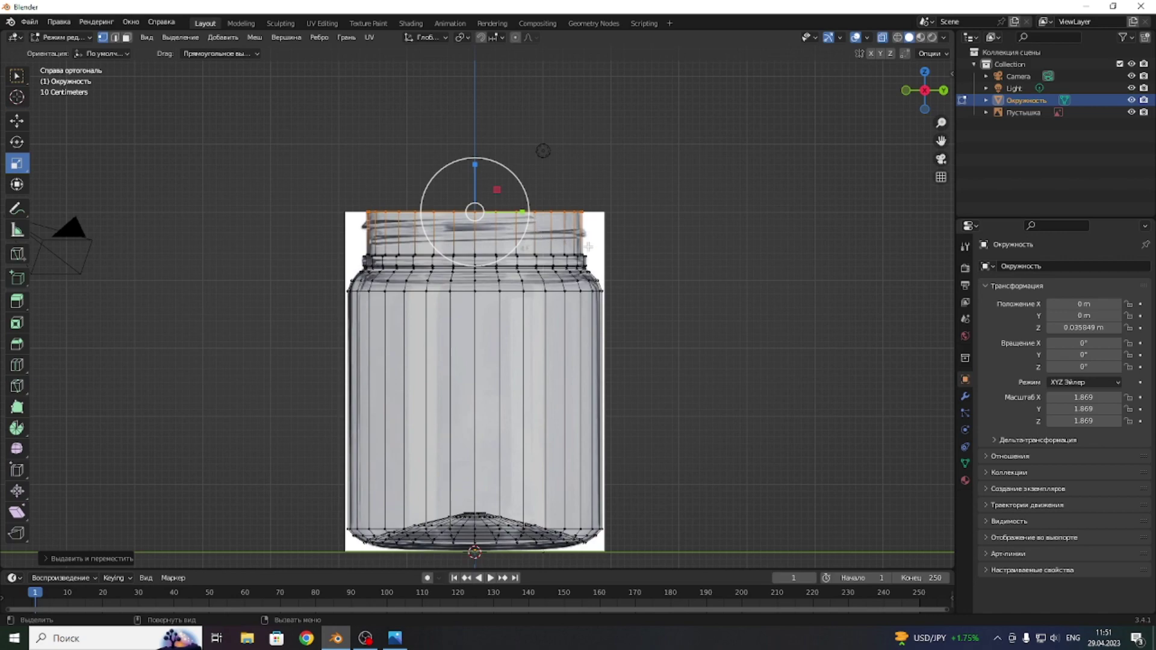
- Turn off X-ray so the jar shows solid, and orbit around it
{"action": "left_click_drag", "start_coordinate": [913, 100], "coordinate": [913, 103]}
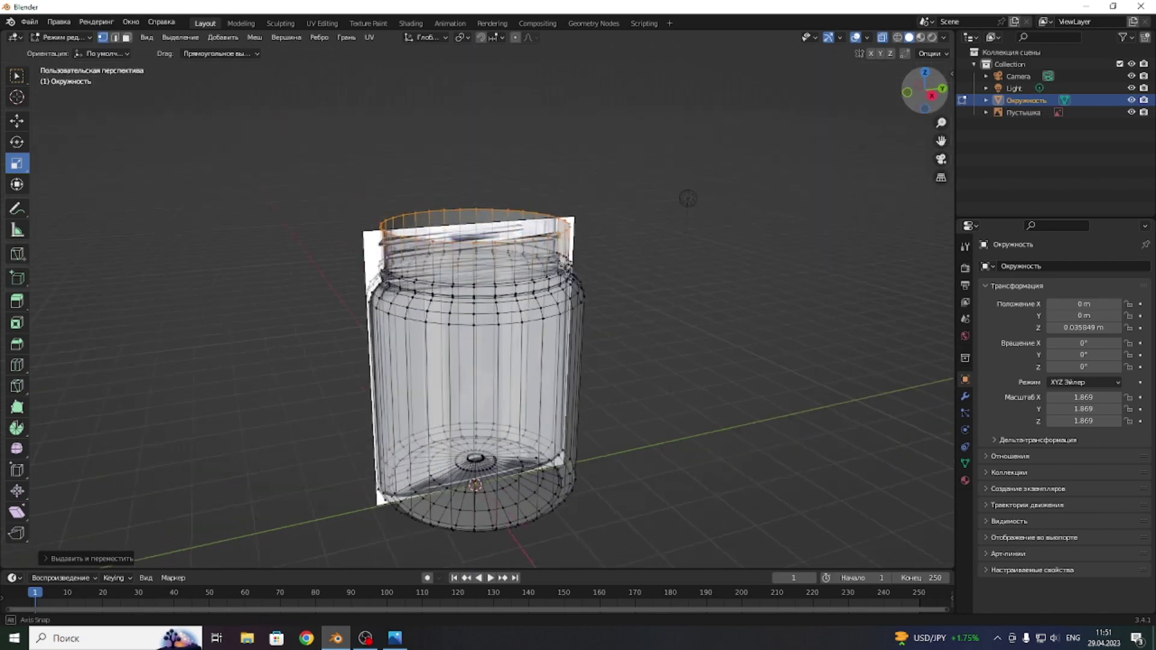
{"action": "left_click", "coordinate": [883, 38]}
{"action": "scroll", "coordinate": [596, 250], "scroll_direction": "down", "scroll_amount": 1}
{"action": "scroll", "coordinate": [554, 295], "scroll_direction": "up", "scroll_amount": 3}
{"action": "left_click_drag", "start_coordinate": [912, 113], "coordinate": [927, 91]}
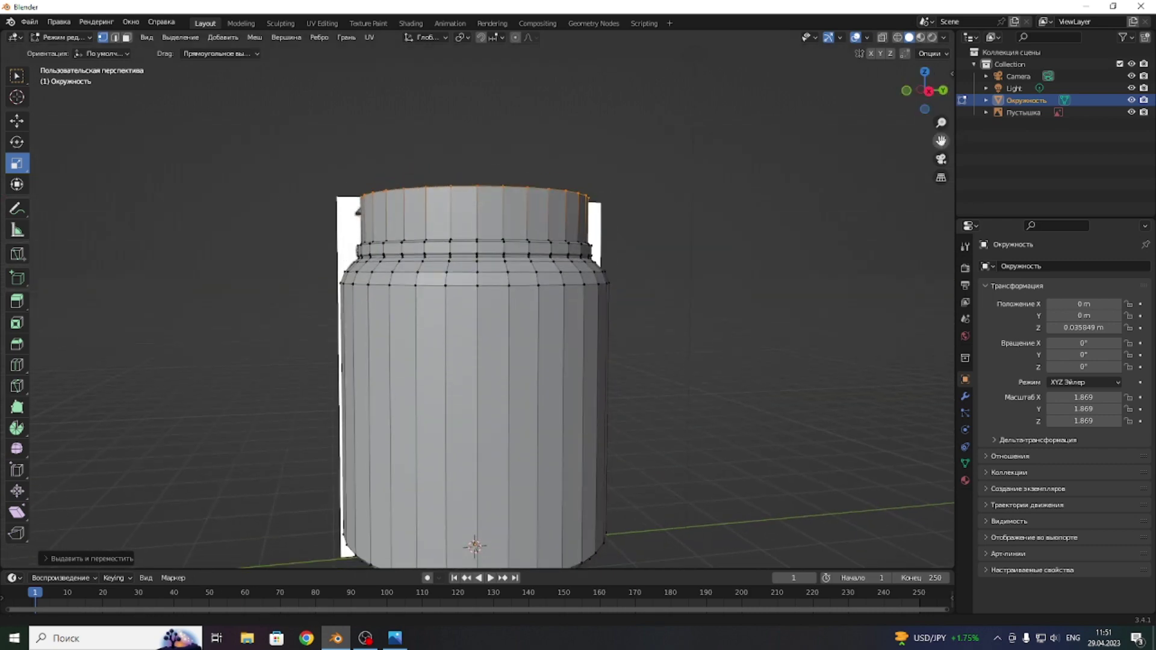
{"action": "mouse_move", "coordinate": [924, 105]}
{"action": "left_mouse_down"}
{"action": "mouse_move", "coordinate": [925, 87]}
{"action": "mouse_move", "coordinate": [927, 108]}
{"action": "left_mouse_up"}
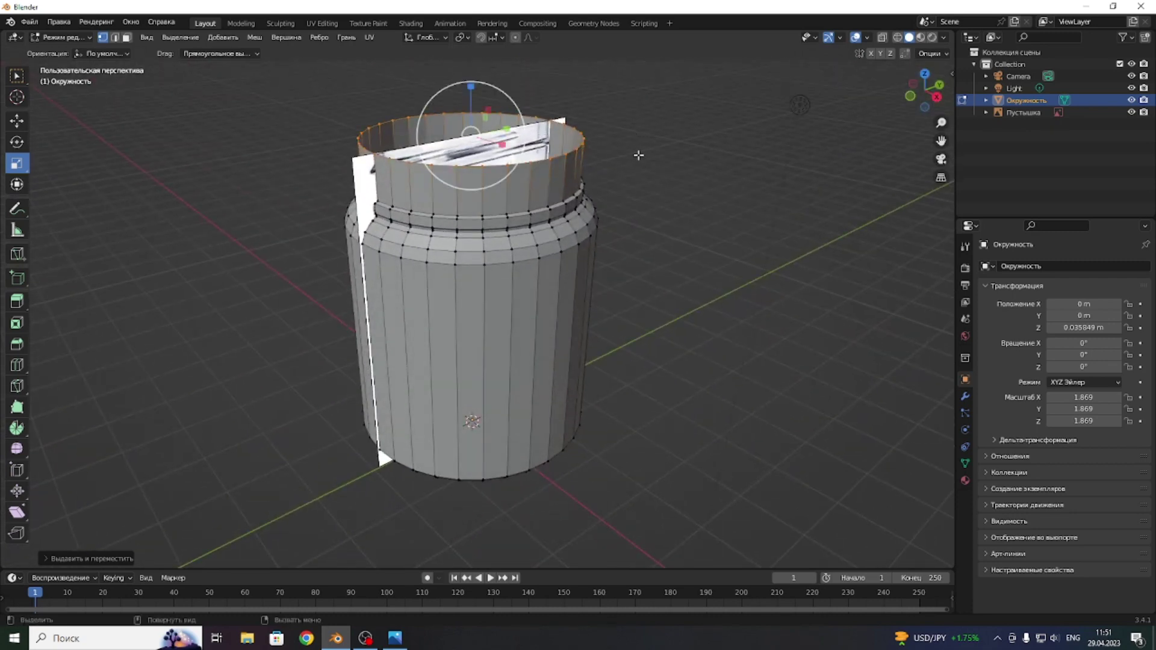
- Return to Object Mode, hide the Пустышка reference image, and reselect Окружность
{"action": "key", "text": "Tab"}
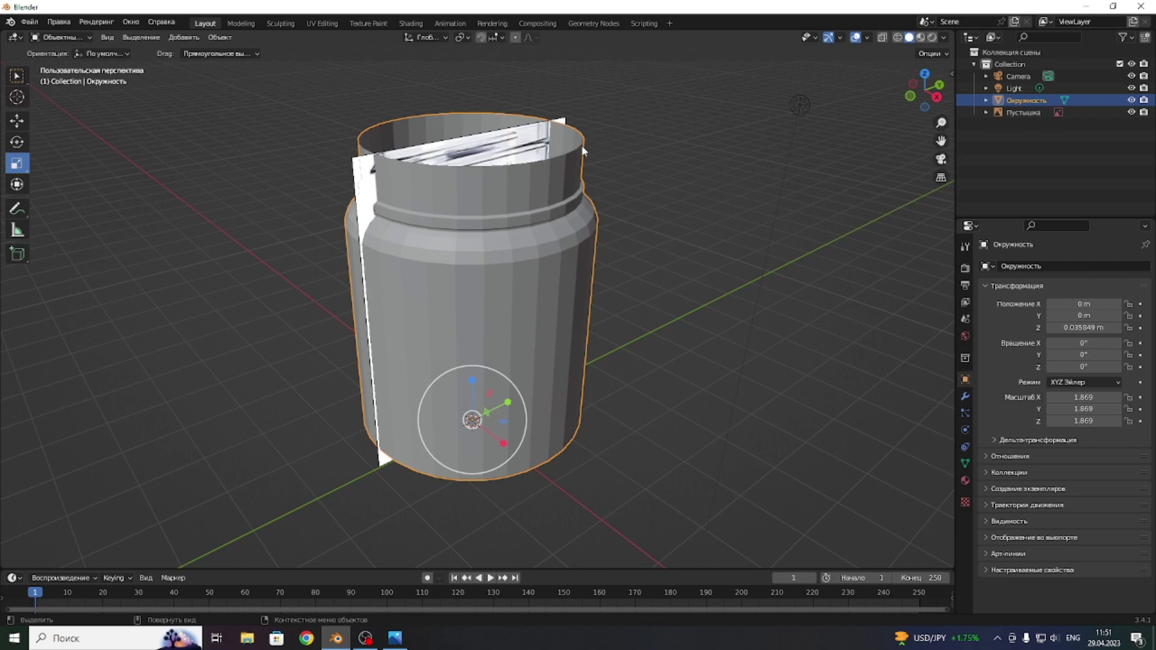
{"action": "left_click", "coordinate": [1024, 112]}
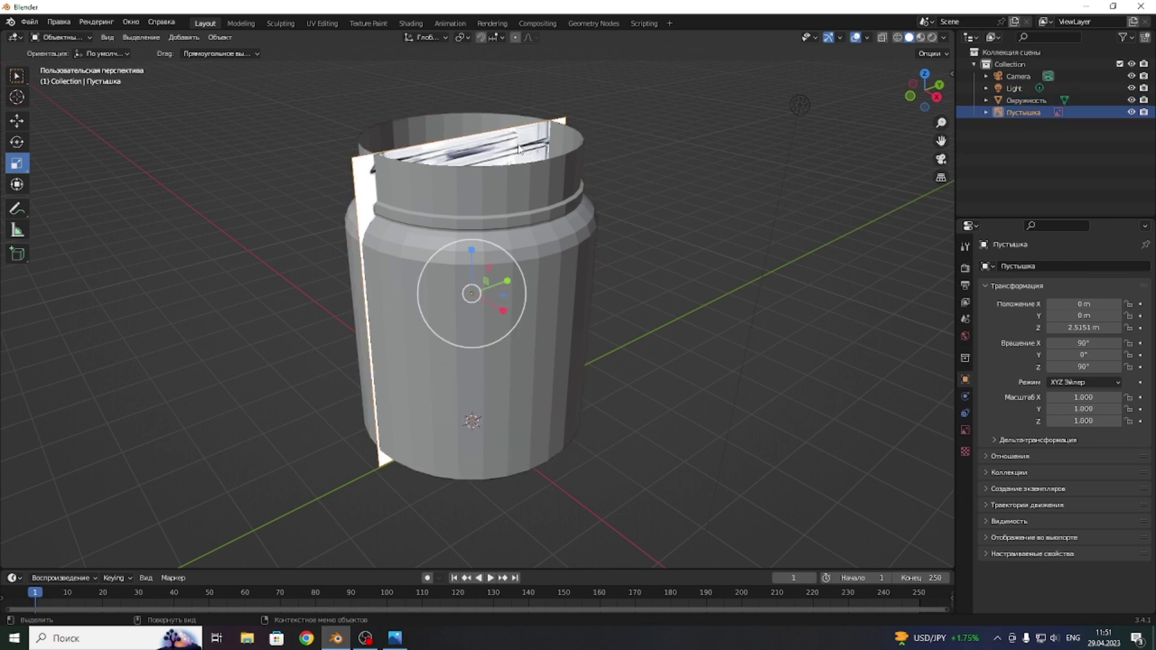
{"action": "left_click", "coordinate": [1131, 112]}
{"action": "left_click", "coordinate": [553, 232]}
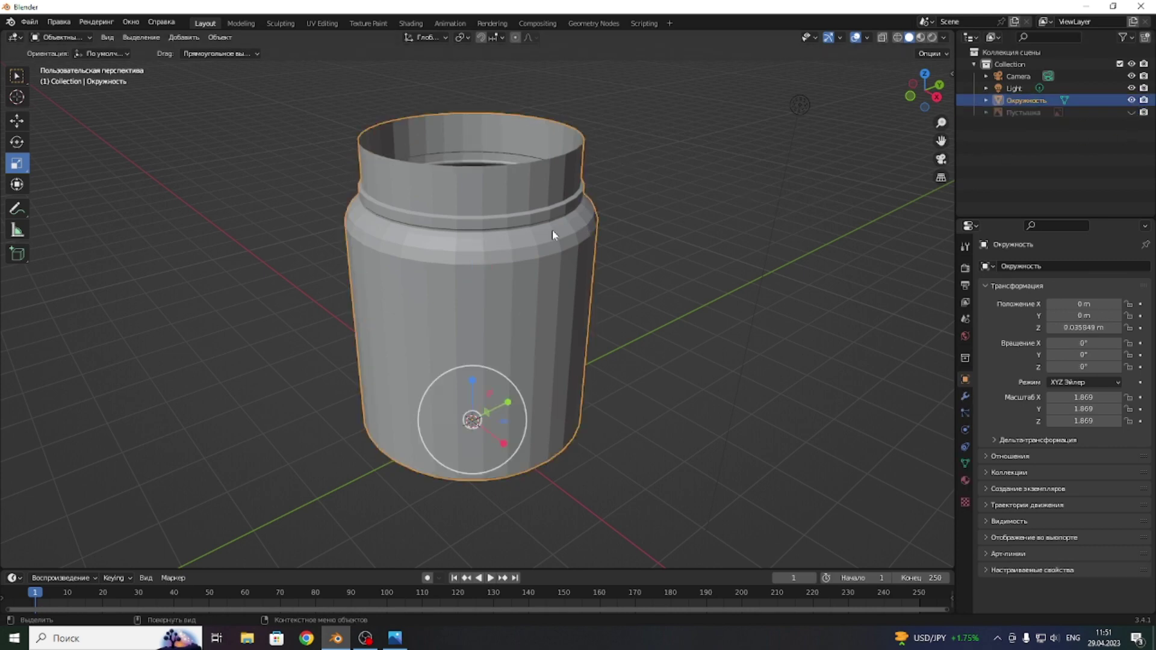
- Orbit under the jar and, in Edit Mode, select the bottom's centre ring to inspect it
{"action": "left_click_drag", "start_coordinate": [940, 88], "coordinate": [934, 37]}
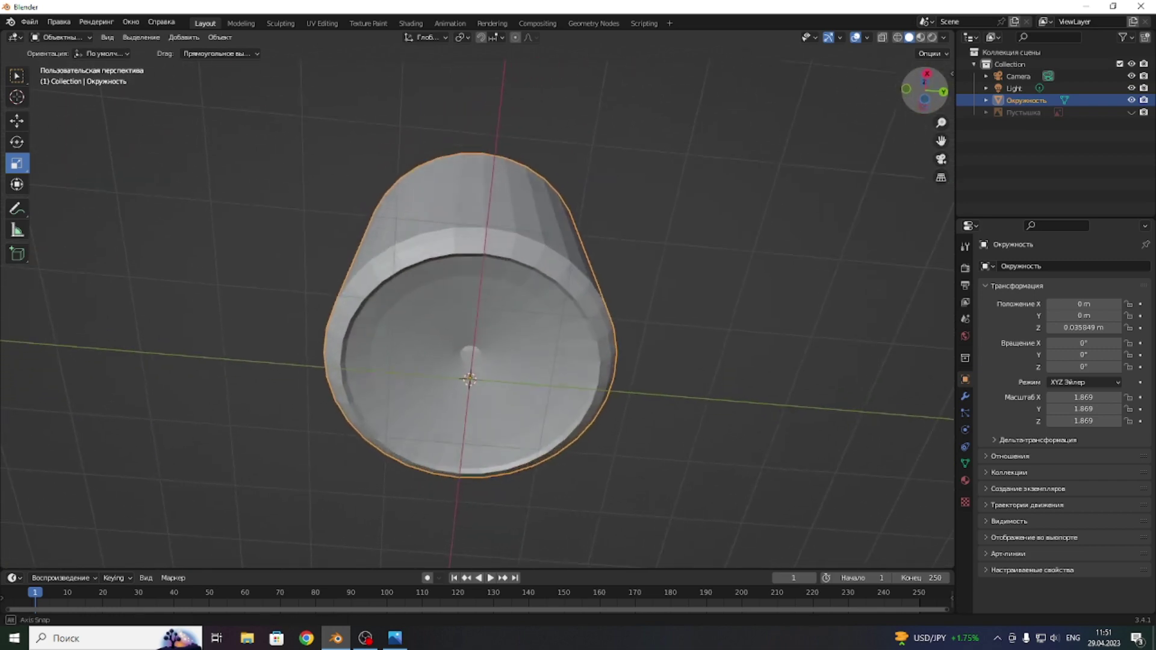
{"action": "left_click_drag", "start_coordinate": [933, 36], "coordinate": [669, 271]}
{"action": "scroll", "coordinate": [534, 327], "scroll_direction": "up", "scroll_amount": 2}
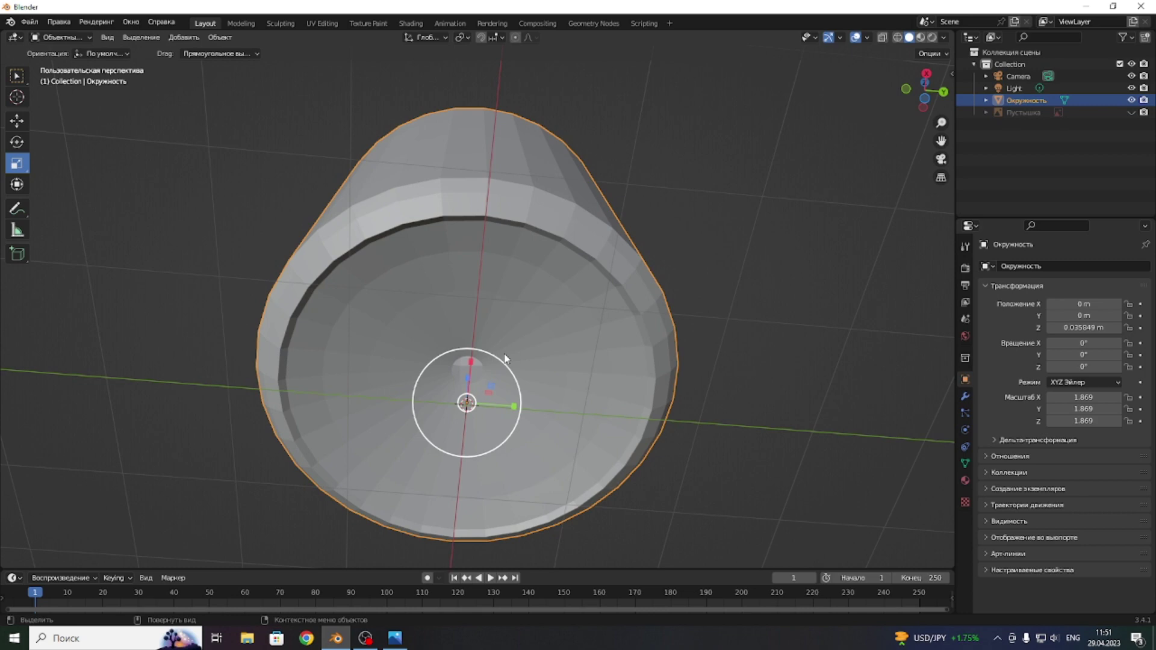
{"action": "key", "text": "Tab"}
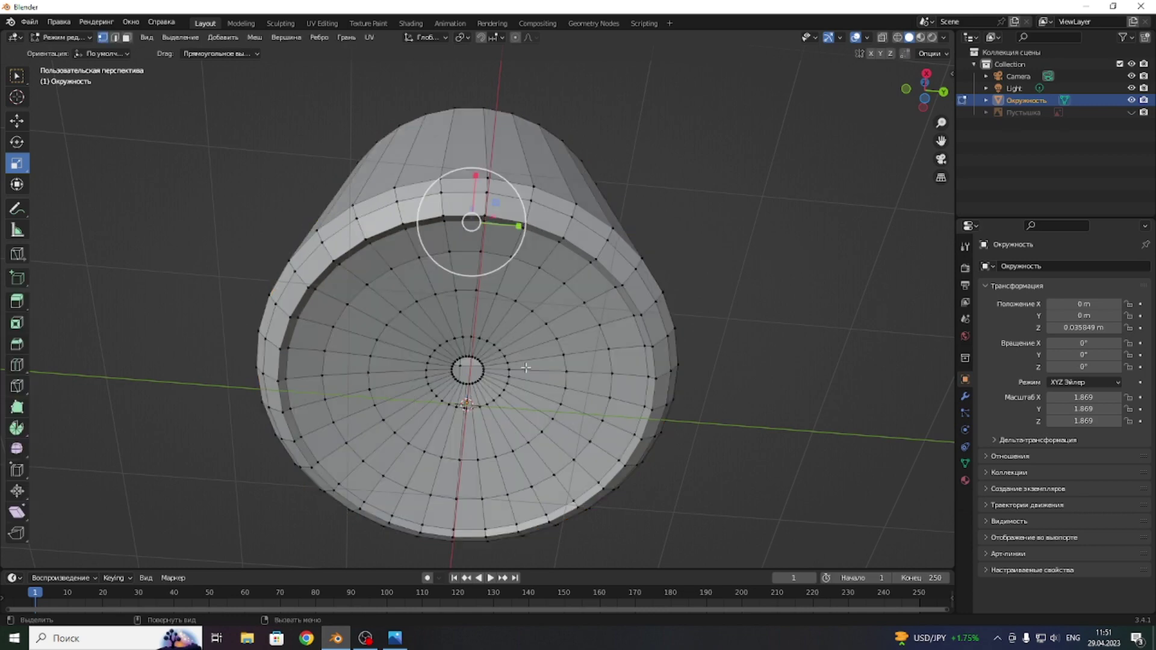
{"action": "left_click", "coordinate": [485, 373], "text": "alt"}
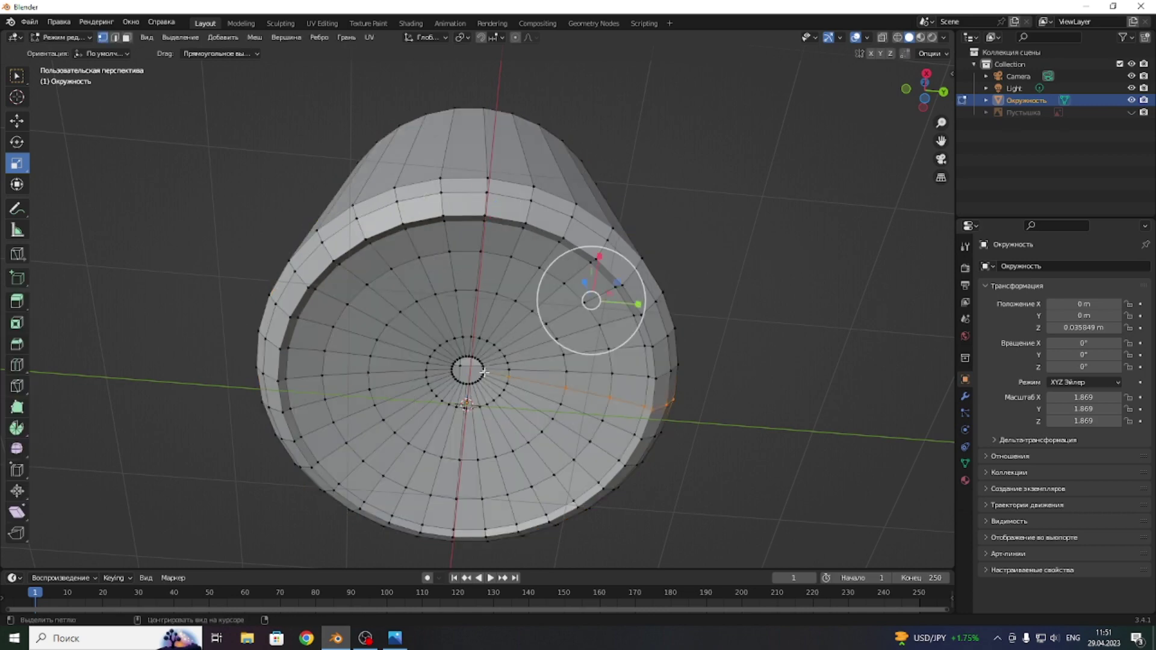
{"action": "left_click", "coordinate": [483, 370], "text": "alt"}
{"action": "scroll", "coordinate": [481, 369], "scroll_direction": "up", "scroll_amount": 5}
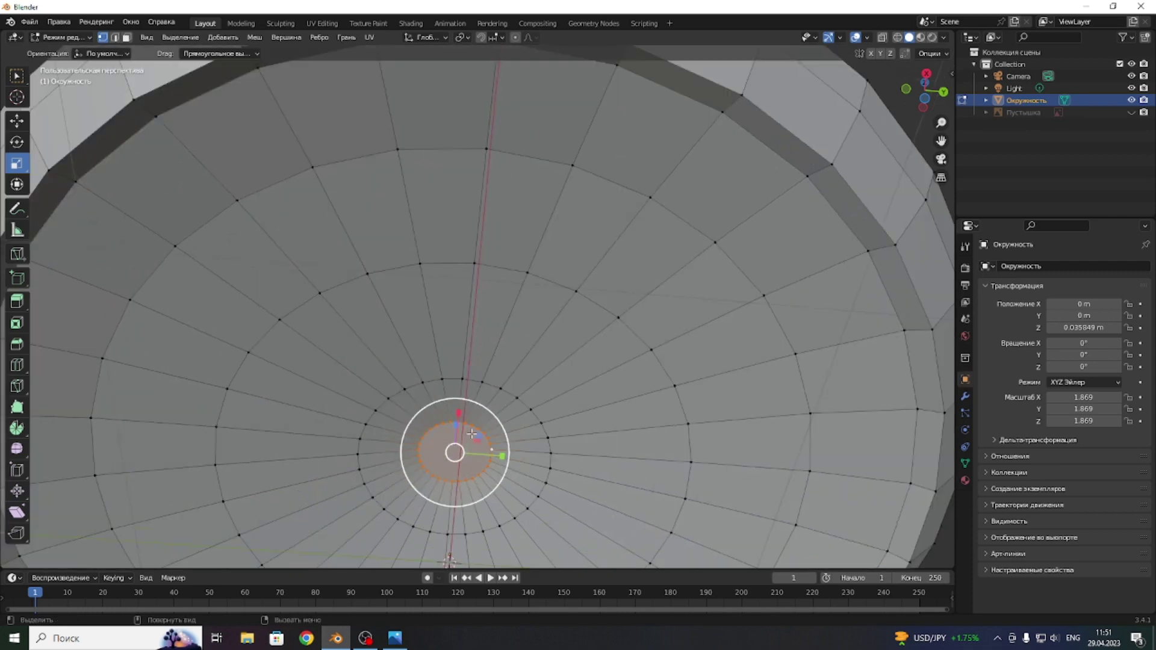
{"action": "scroll", "coordinate": [500, 433], "scroll_direction": "down", "scroll_amount": 3}
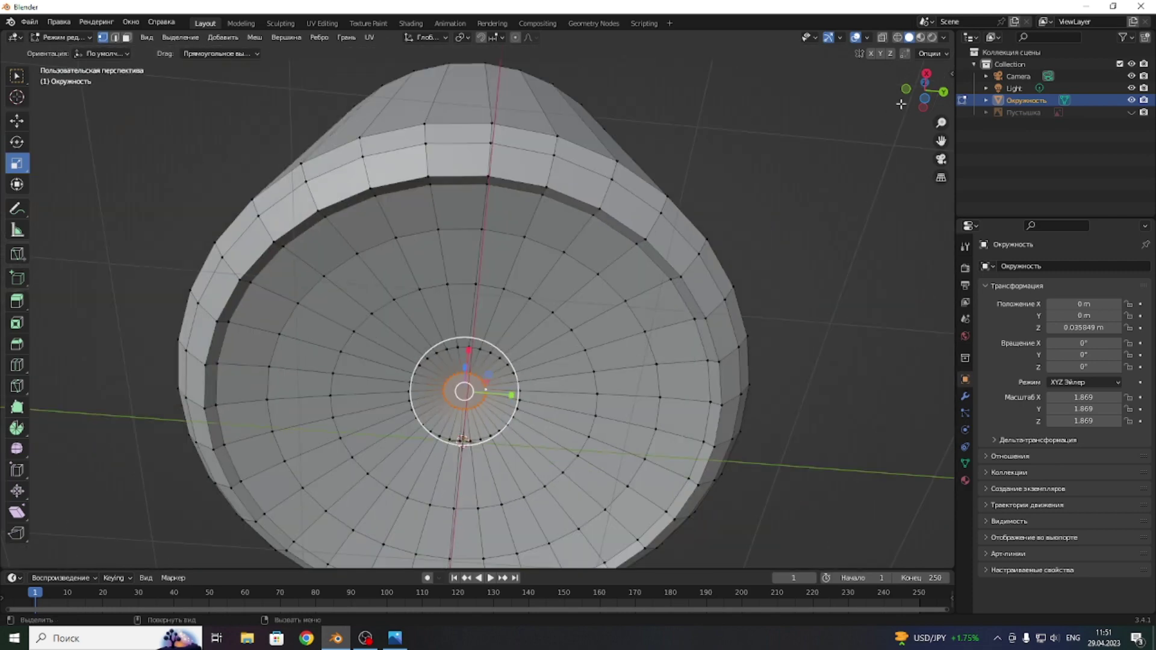
- Orbit back above the jar, return to Object Mode, and show the Modifiers tab
{"action": "left_click_drag", "start_coordinate": [913, 97], "coordinate": [915, 120]}
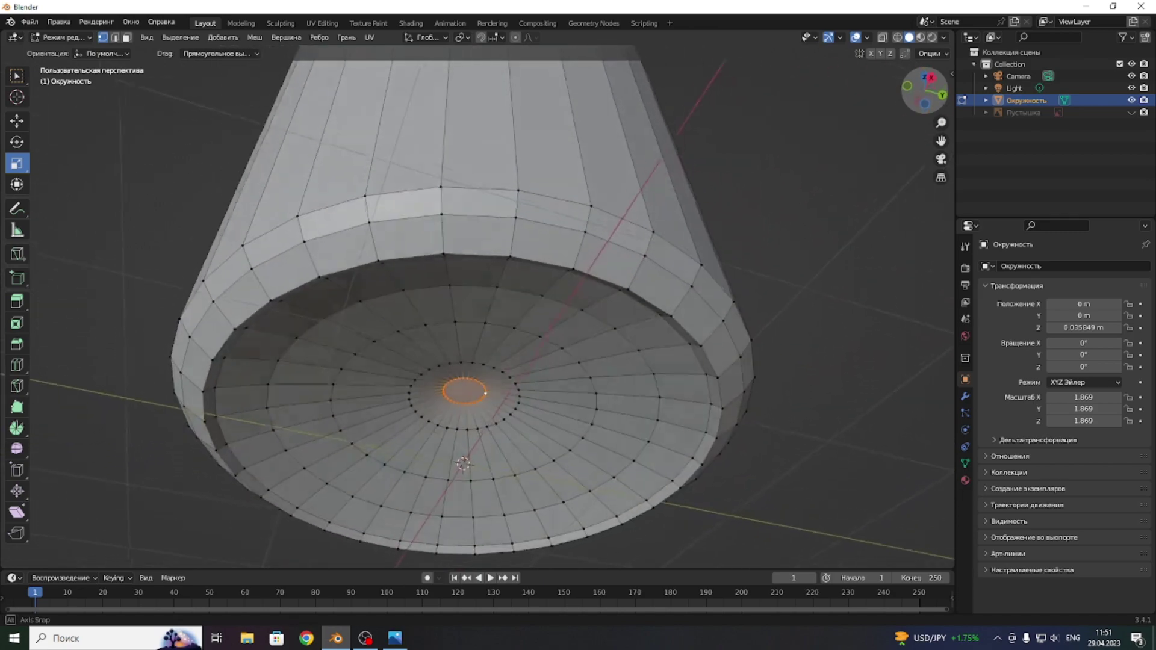
{"action": "middle_click_drag", "start_coordinate": [548, 281], "coordinate": [645, 245]}
{"action": "mouse_move", "coordinate": [946, 88]}
{"action": "left_mouse_down"}
{"action": "mouse_move", "coordinate": [927, 97]}
{"action": "mouse_move", "coordinate": [930, 115]}
{"action": "left_mouse_up"}
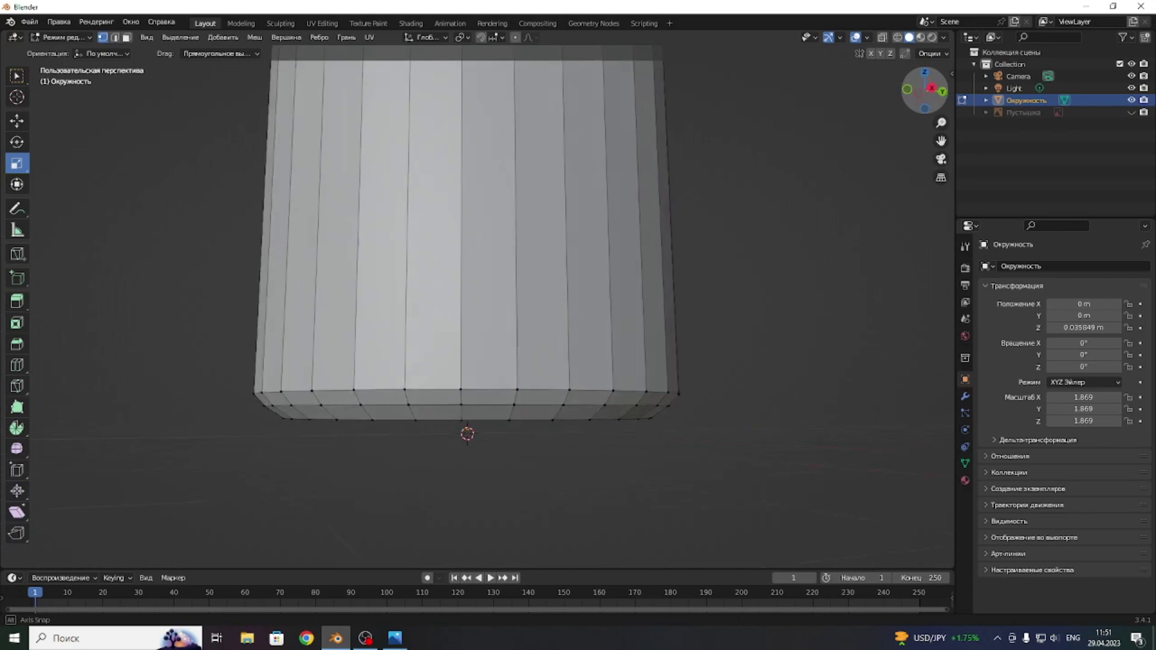
{"action": "left_click_drag", "start_coordinate": [930, 114], "coordinate": [745, 132]}
{"action": "scroll", "coordinate": [699, 181], "scroll_direction": "down", "scroll_amount": 3}
{"action": "scroll", "coordinate": [689, 194], "scroll_direction": "up", "scroll_amount": 3}
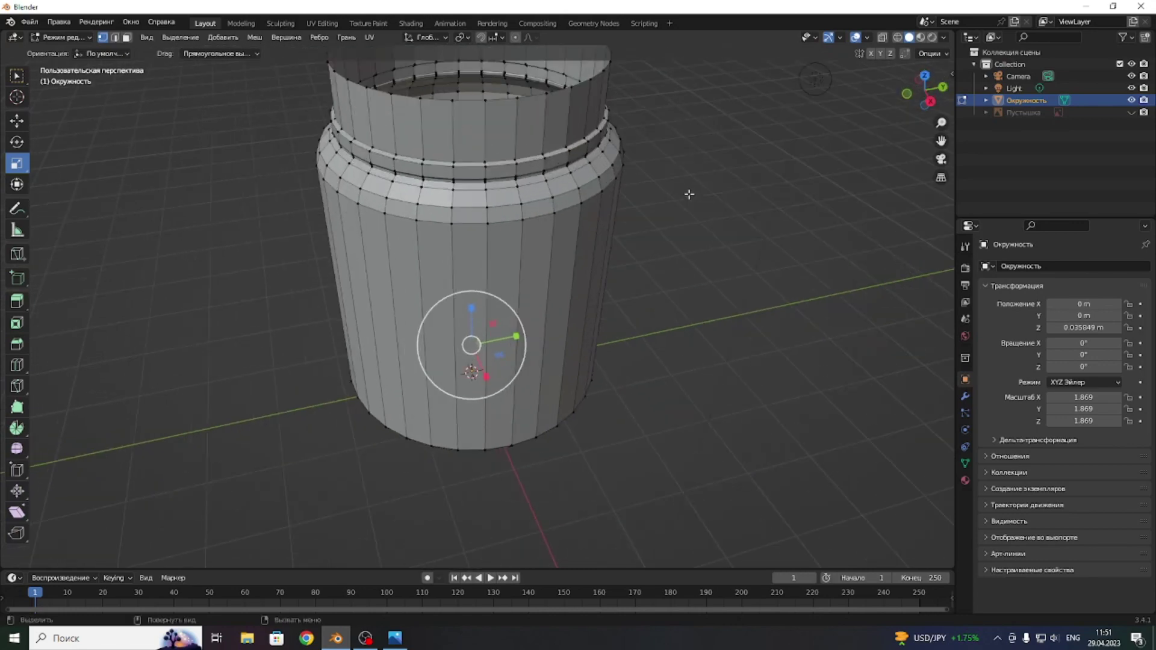
{"action": "key", "text": "Tab"}
{"action": "left_click_drag", "start_coordinate": [925, 94], "coordinate": [928, 100]}
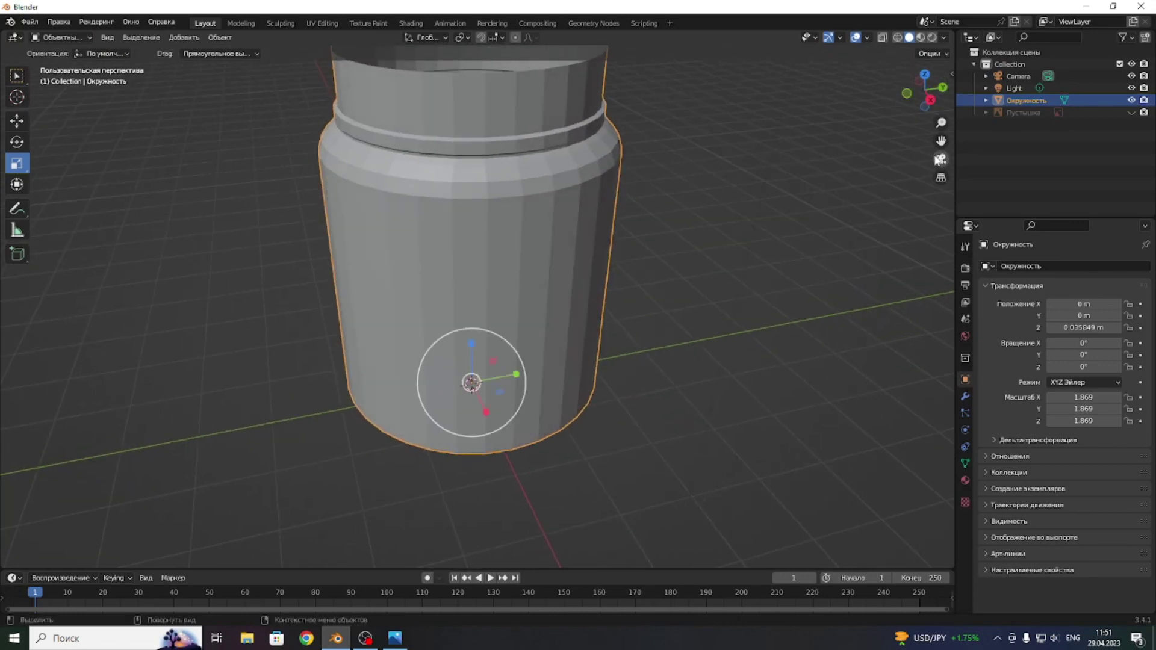
{"action": "left_click", "coordinate": [964, 394]}
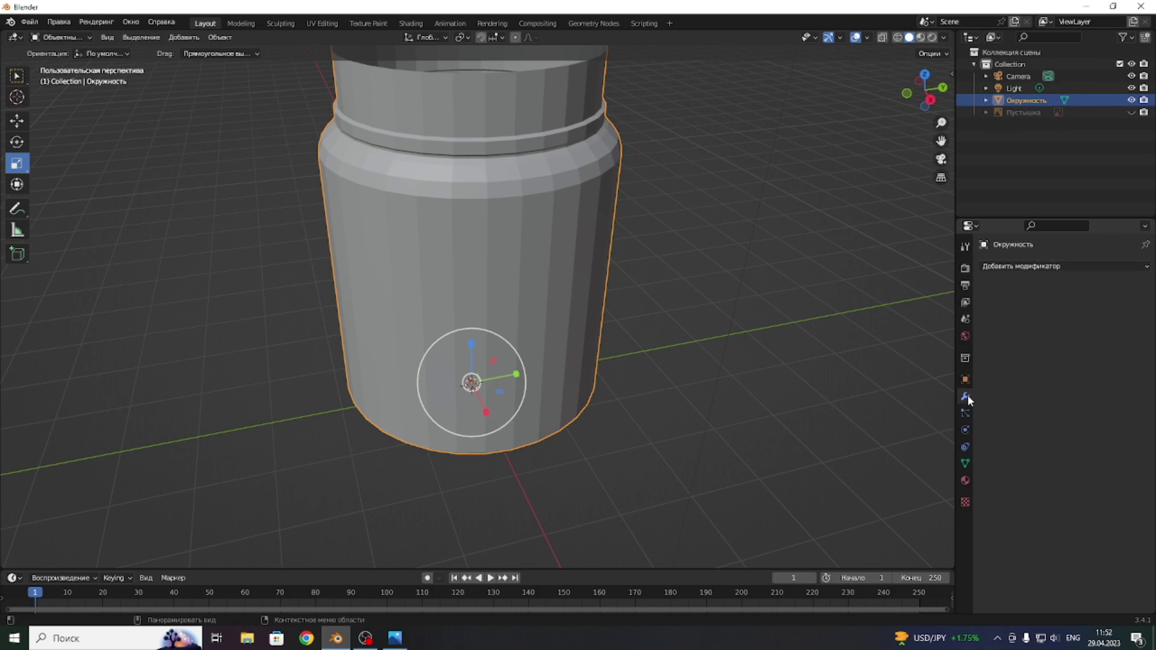
- Add a Subdivision Surface modifier with Levels Viewport 2 to the jar
{"action": "left_click", "coordinate": [1022, 266]}
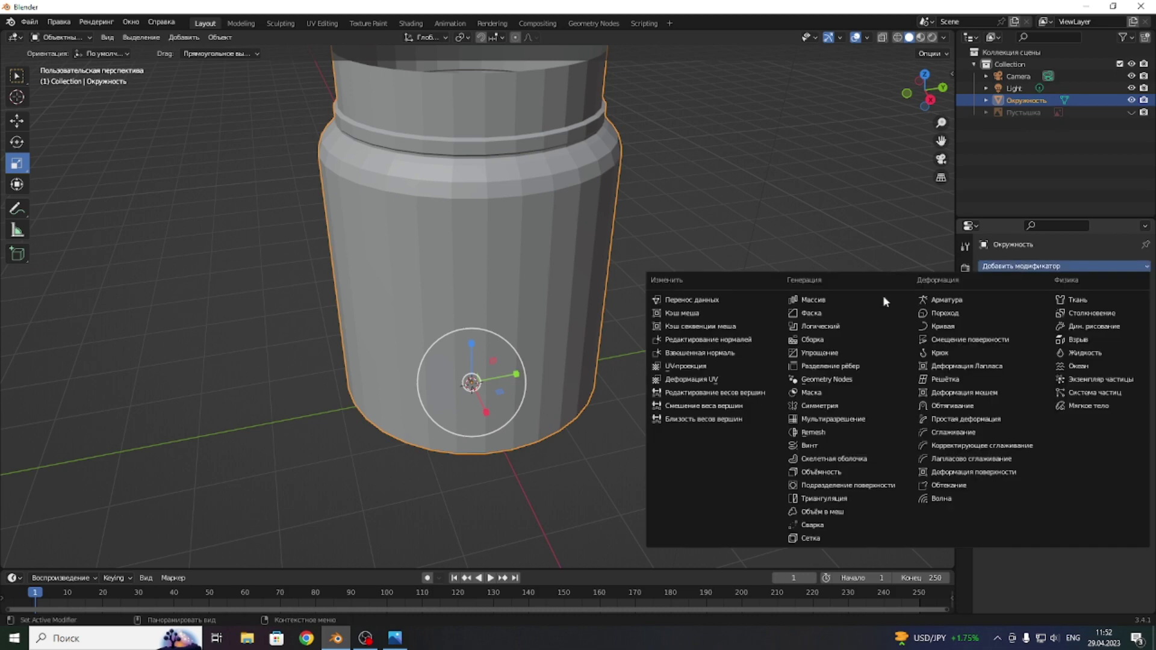
{"action": "left_click", "coordinate": [817, 486]}
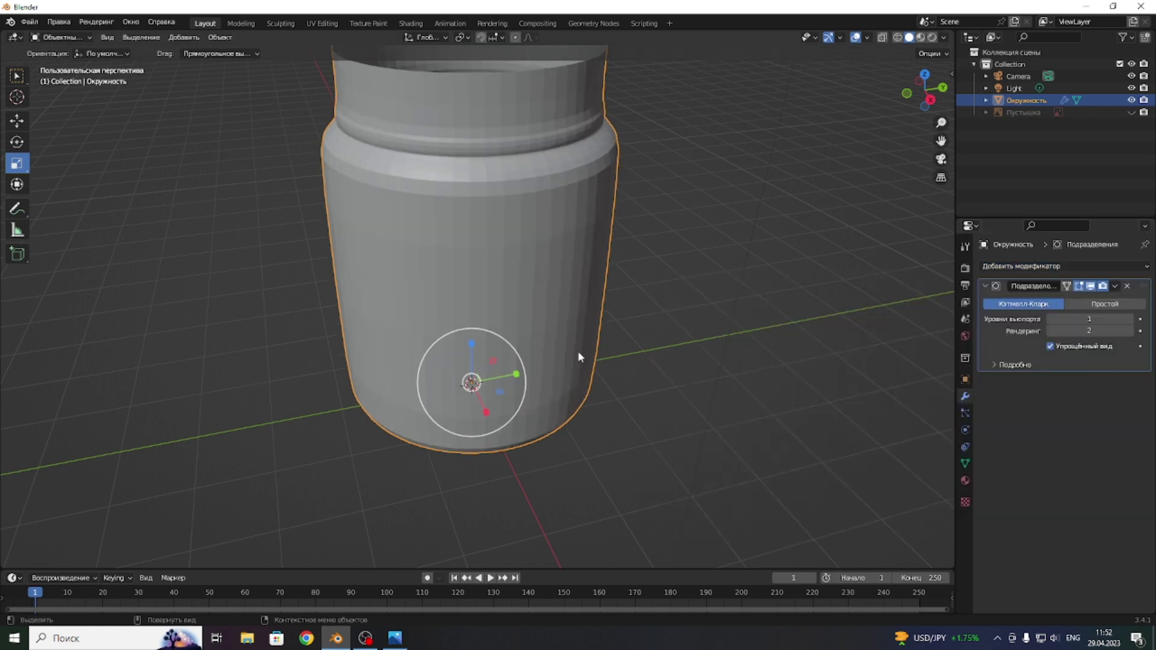
{"action": "left_click", "coordinate": [1130, 318]}
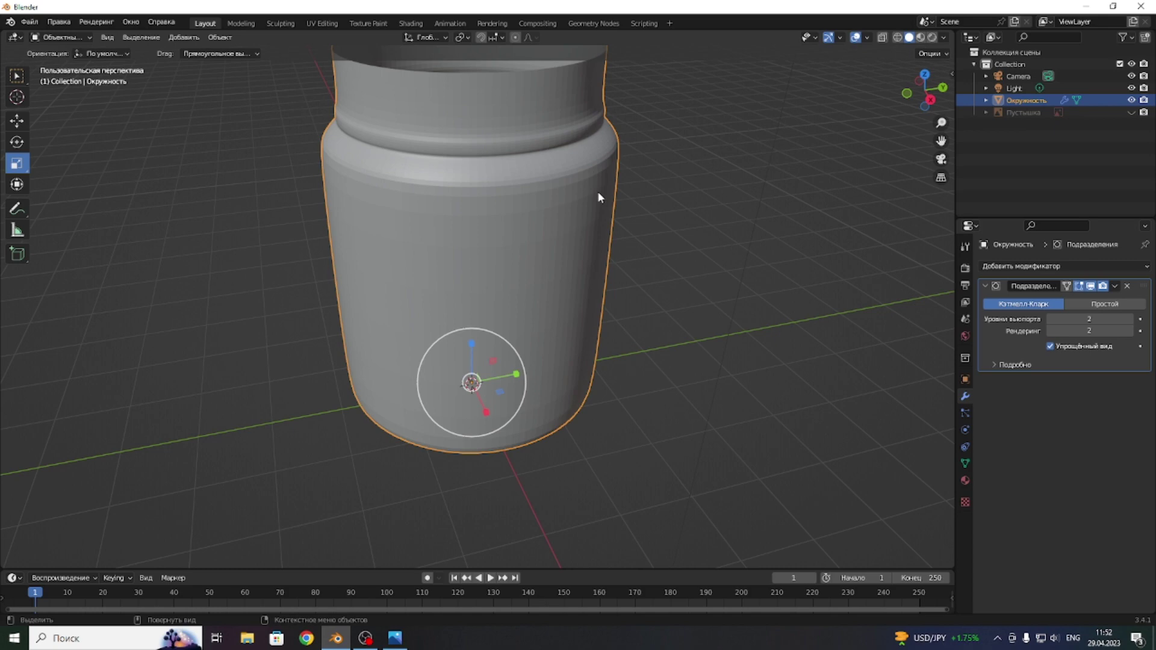
- Apply Shade Smooth to the jar and inspect it from a side view
{"action": "left_click_drag", "start_coordinate": [939, 142], "coordinate": [892, 154]}
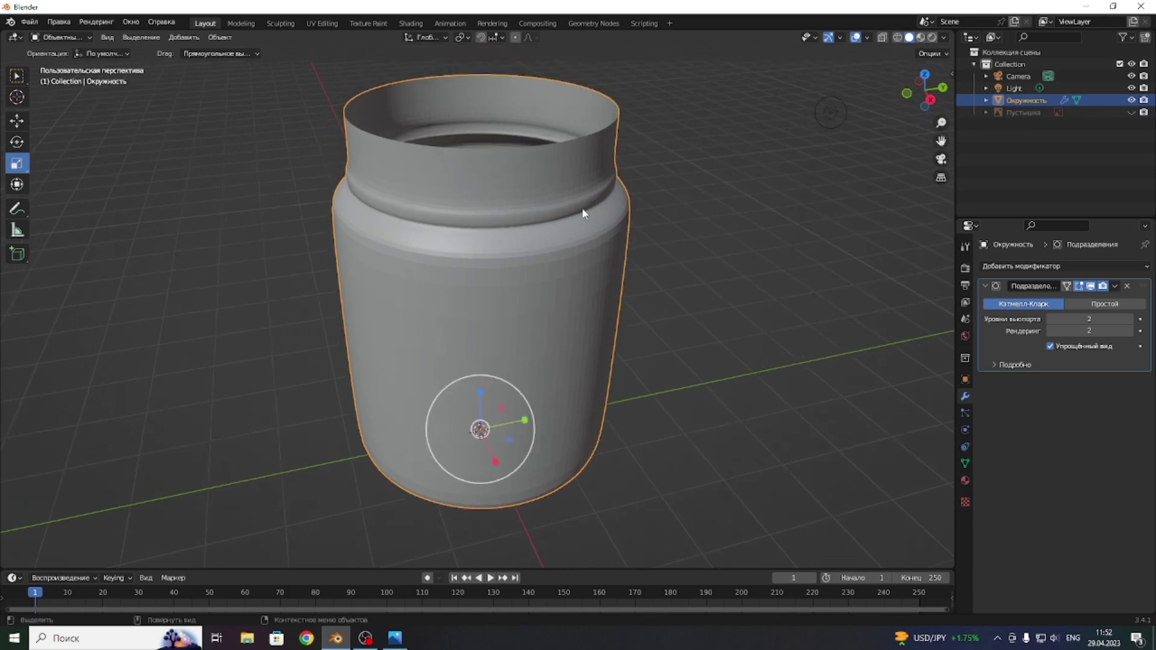
{"action": "left_click_drag", "start_coordinate": [905, 84], "coordinate": [550, 189]}
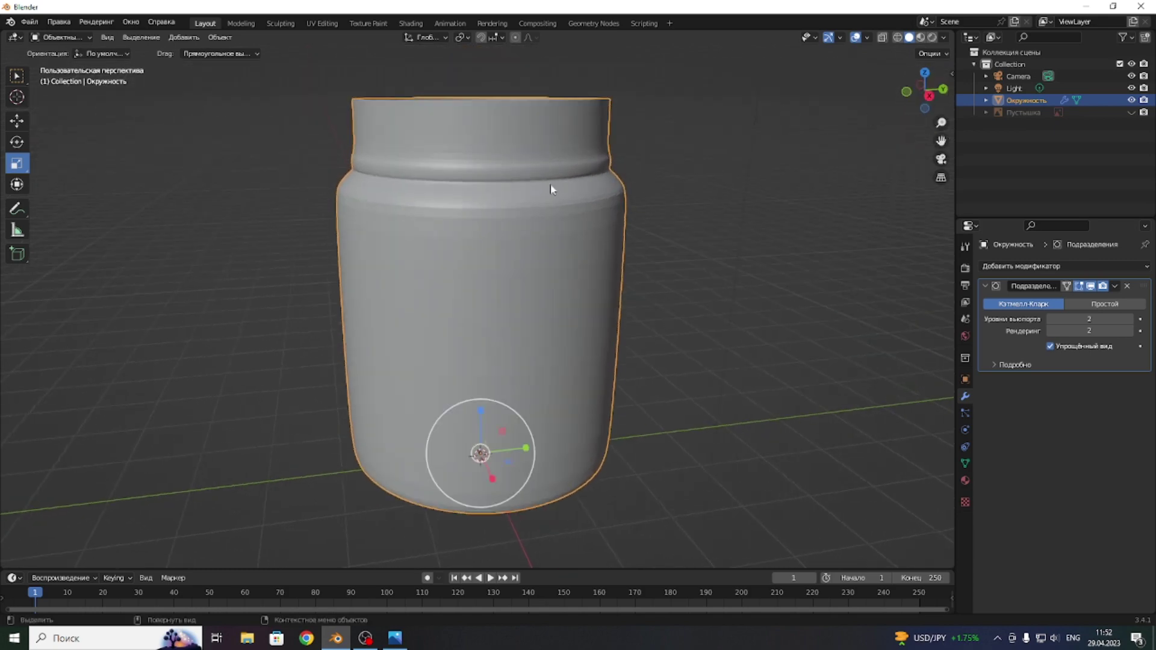
{"action": "right_click", "coordinate": [499, 190]}
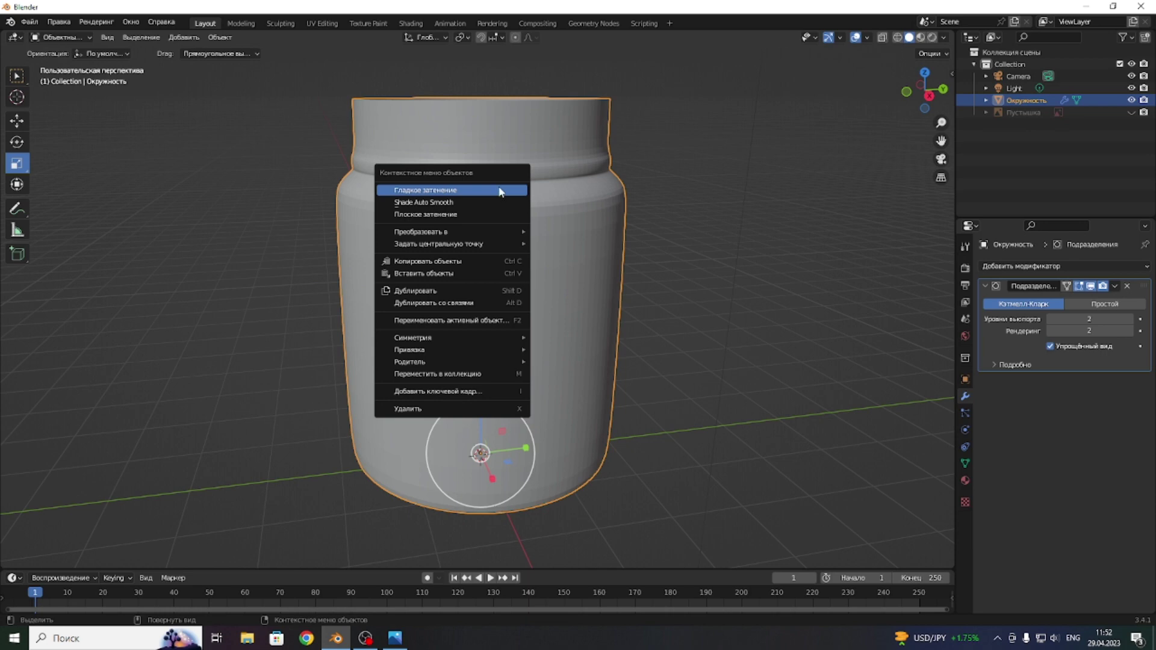
{"action": "left_click", "coordinate": [432, 191]}
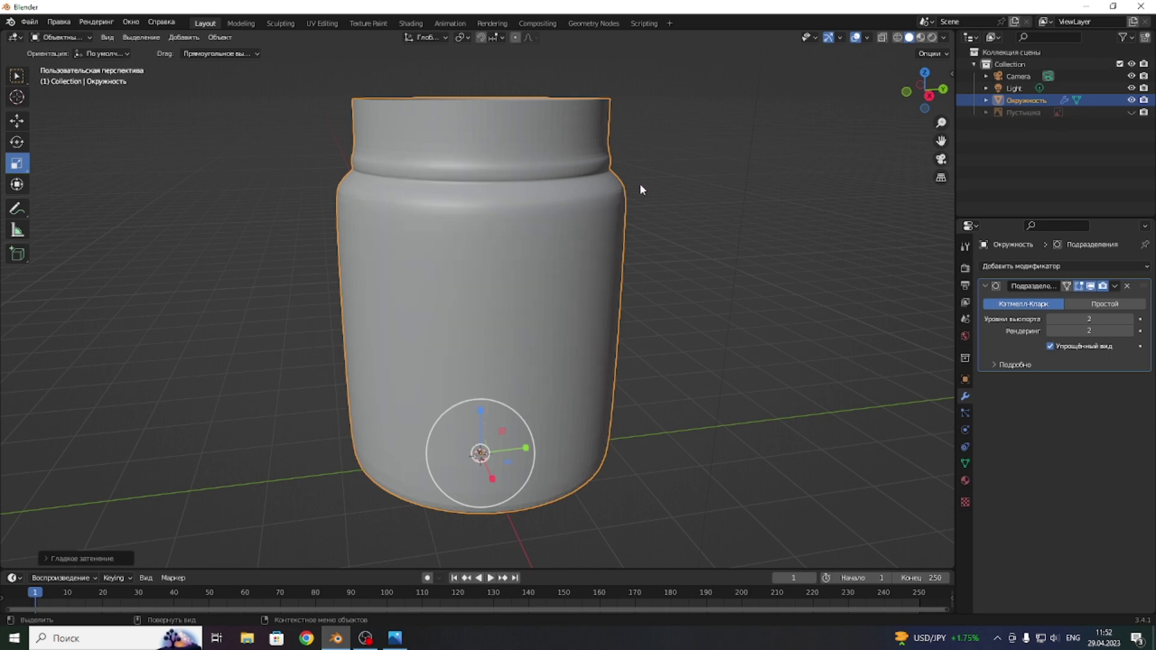
{"action": "mouse_move", "coordinate": [925, 91]}
{"action": "left_mouse_down"}
{"action": "mouse_move", "coordinate": [927, 100]}
{"action": "mouse_move", "coordinate": [925, 90]}
{"action": "left_mouse_up"}
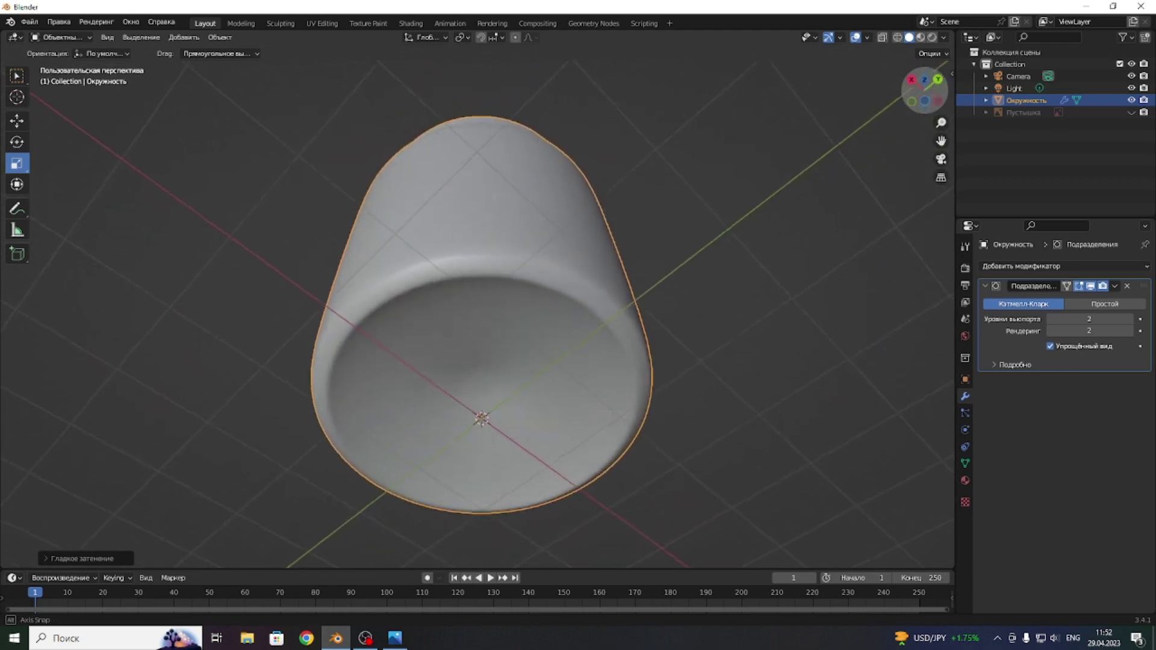
{"action": "left_click_drag", "start_coordinate": [925, 90], "coordinate": [857, 174]}
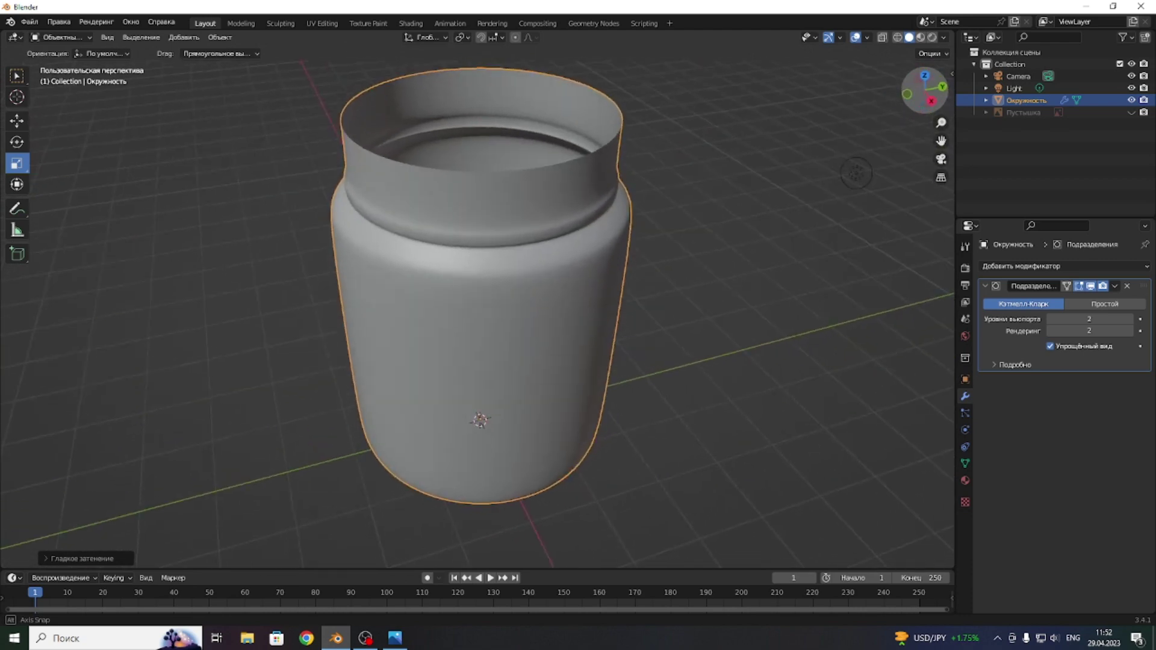
- Add a Solidify modifier with Even Thickness on and Thickness -0.04 m
{"action": "left_click", "coordinate": [1033, 266]}
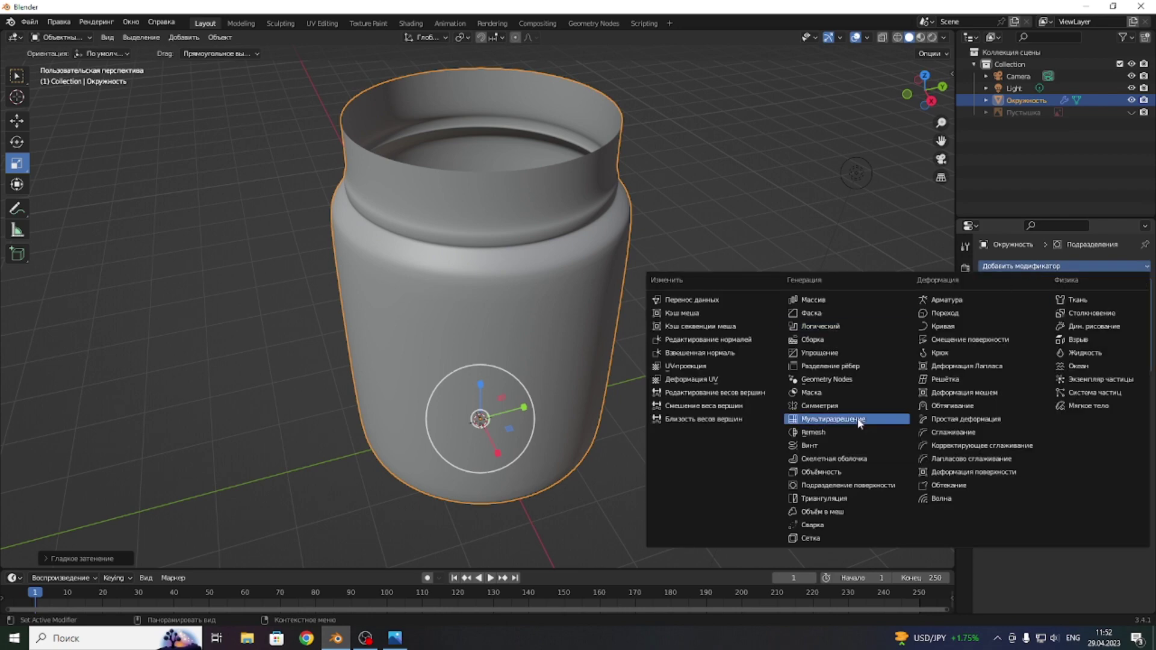
{"action": "left_click", "coordinate": [823, 473]}
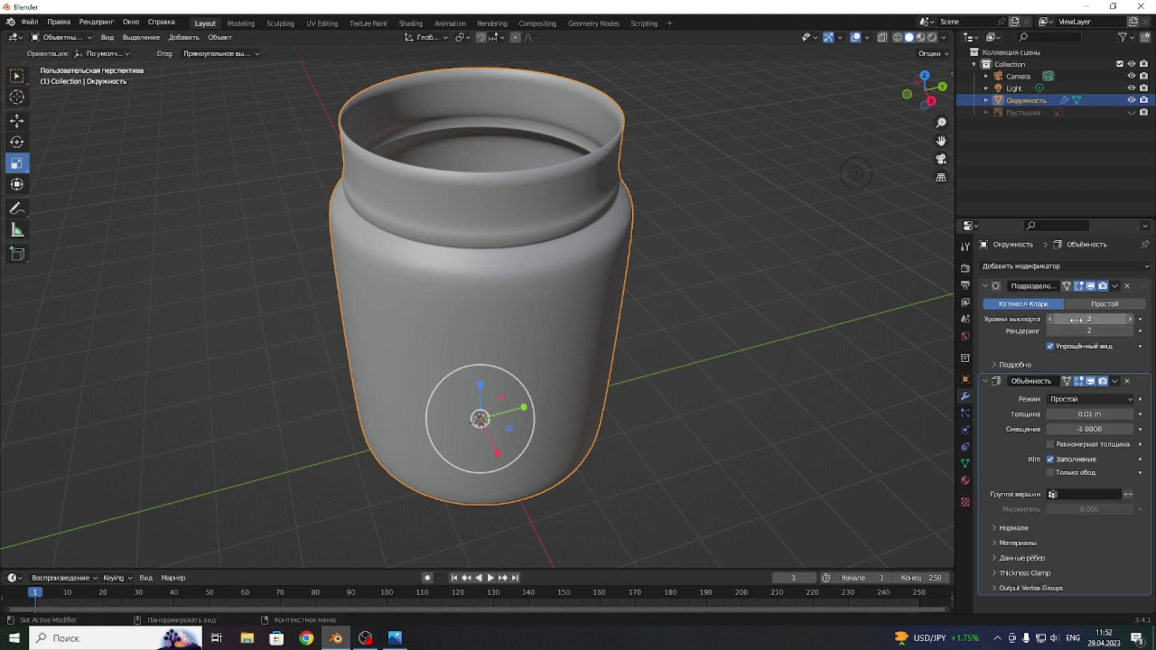
{"action": "left_click", "coordinate": [1051, 446]}
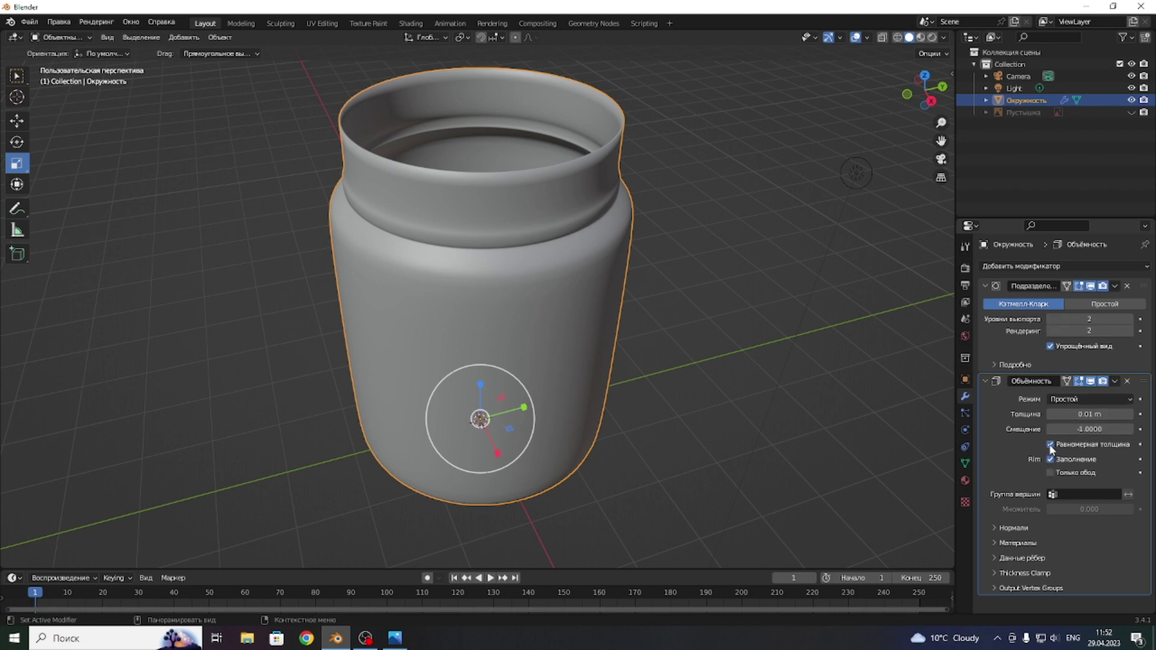
{"action": "left_click_drag", "start_coordinate": [1057, 415], "coordinate": [1053, 420]}
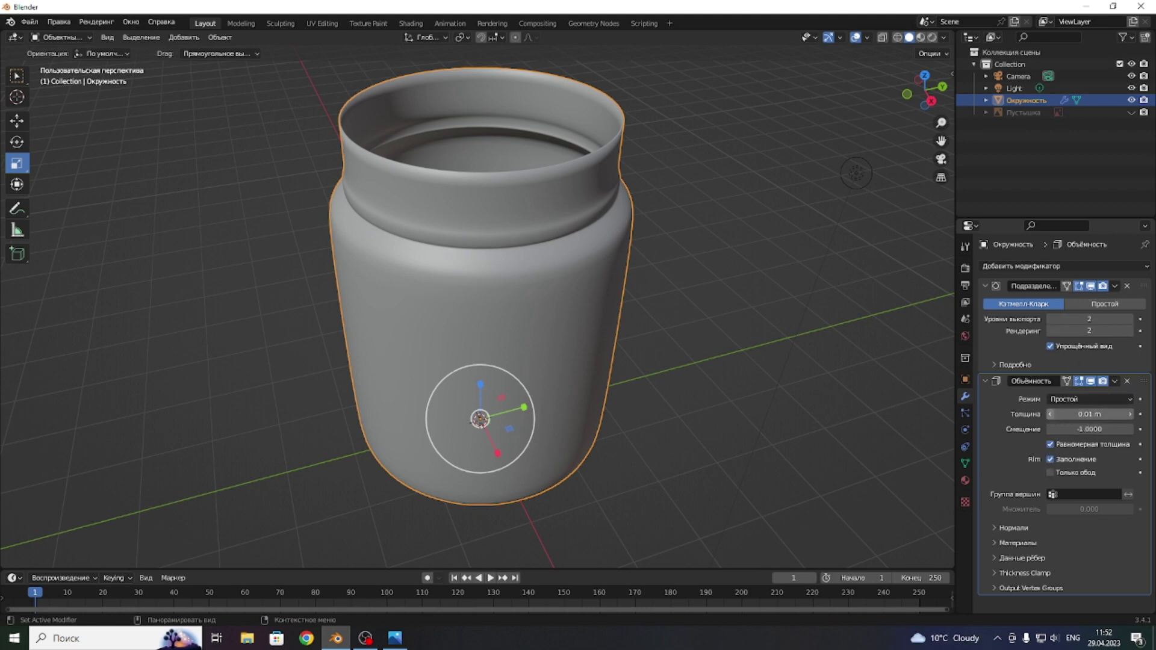
{"action": "left_click", "coordinate": [1052, 416]}
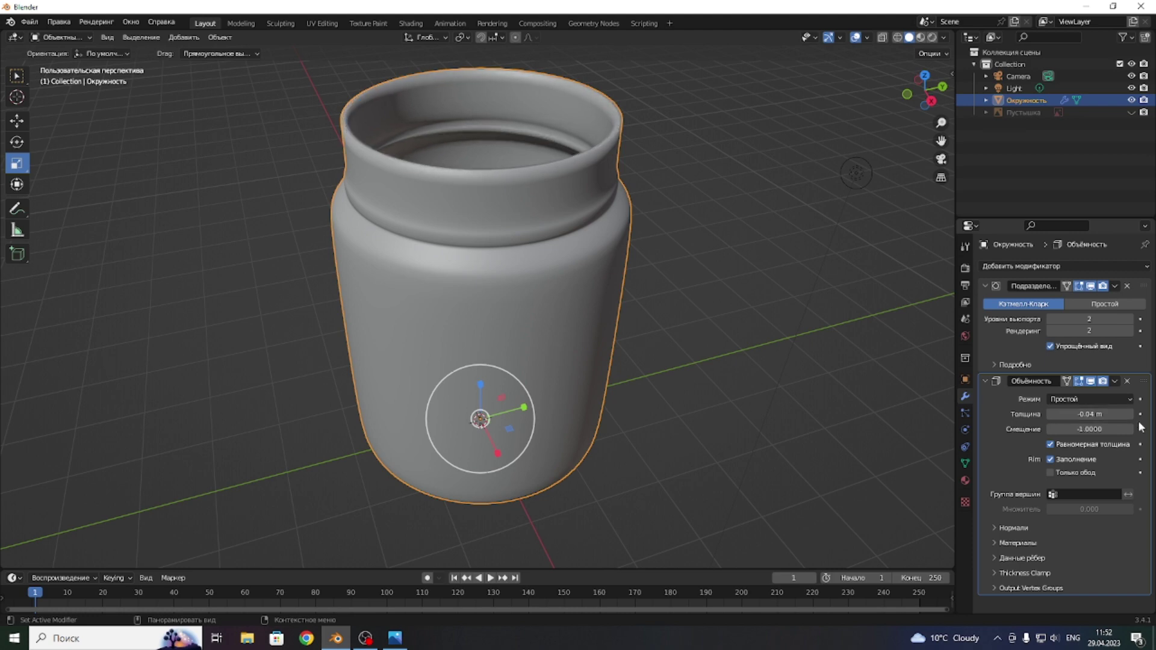
- Look into the jar's thickened top and neck, then switch to Edit Mode
{"action": "left_click_drag", "start_coordinate": [932, 88], "coordinate": [936, 142]}
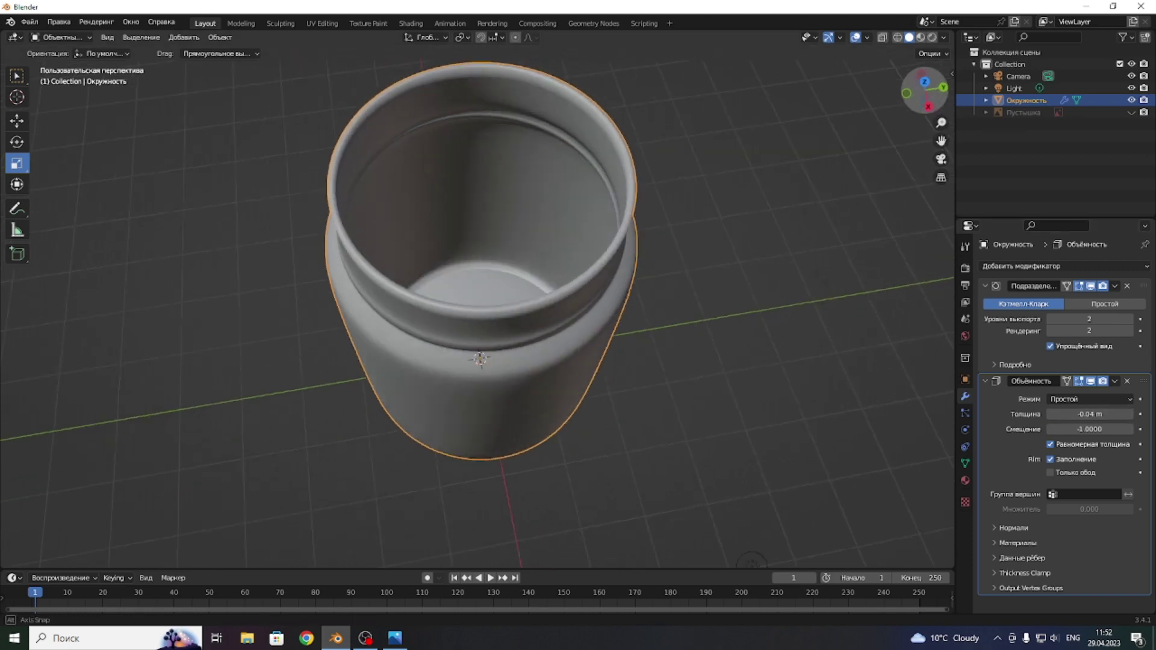
{"action": "left_click_drag", "start_coordinate": [937, 143], "coordinate": [938, 205]}
{"action": "scroll", "coordinate": [581, 226], "scroll_direction": "up", "scroll_amount": 2}
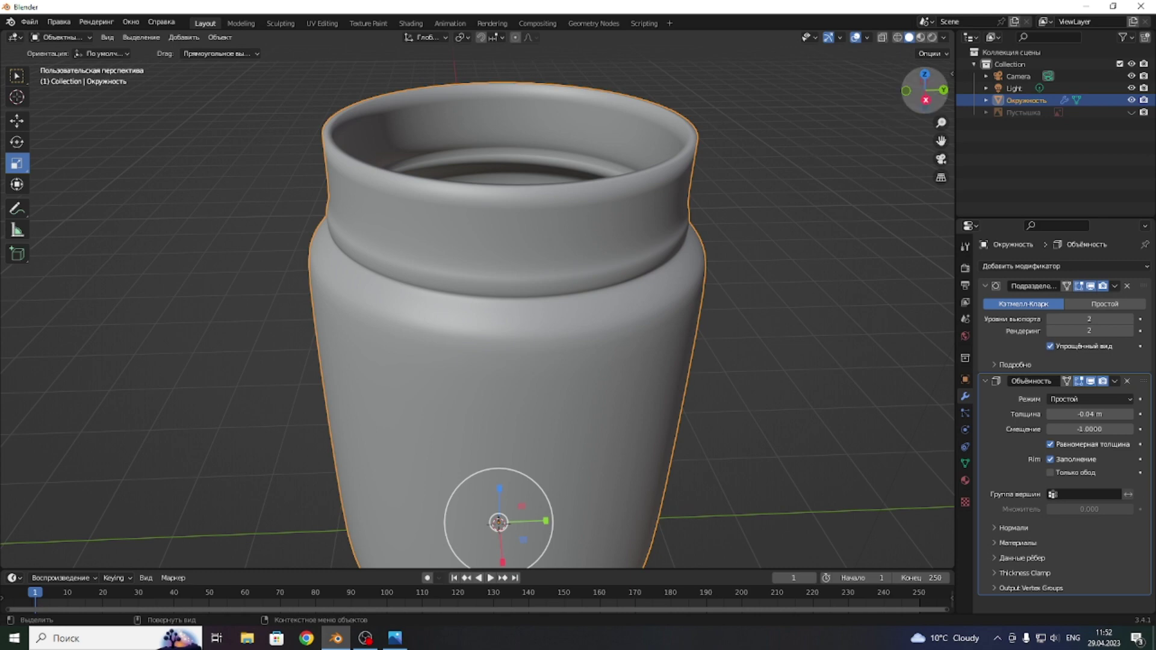
{"action": "left_click_drag", "start_coordinate": [918, 104], "coordinate": [921, 84]}
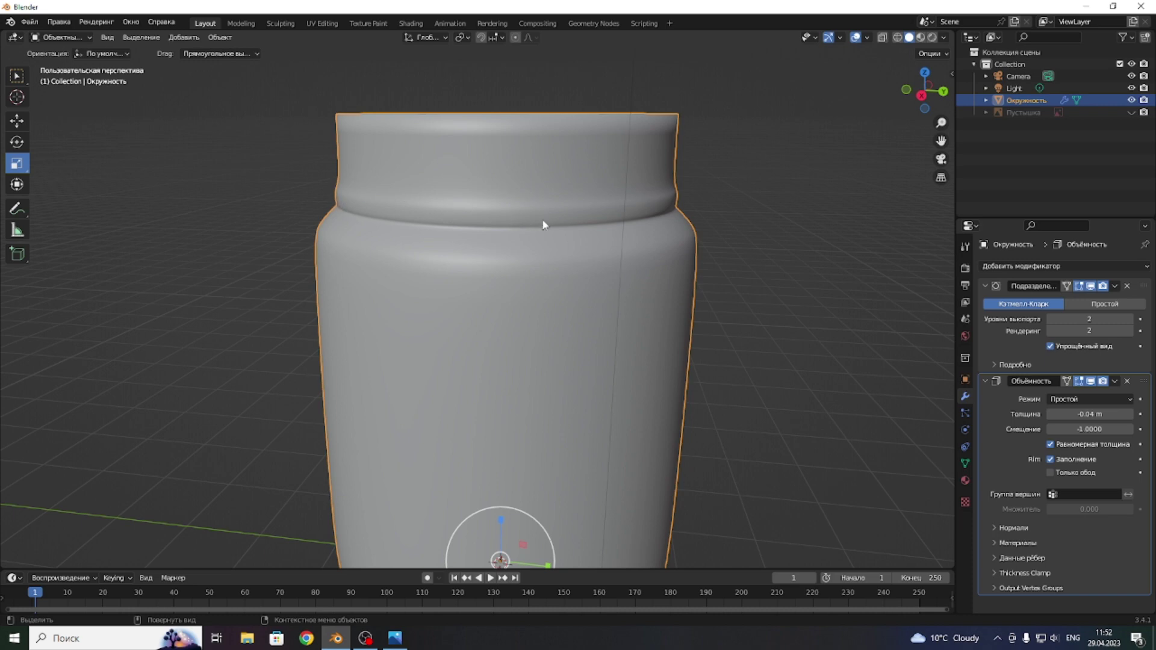
{"action": "key", "text": "Tab"}
{"action": "key", "text": "grave"}
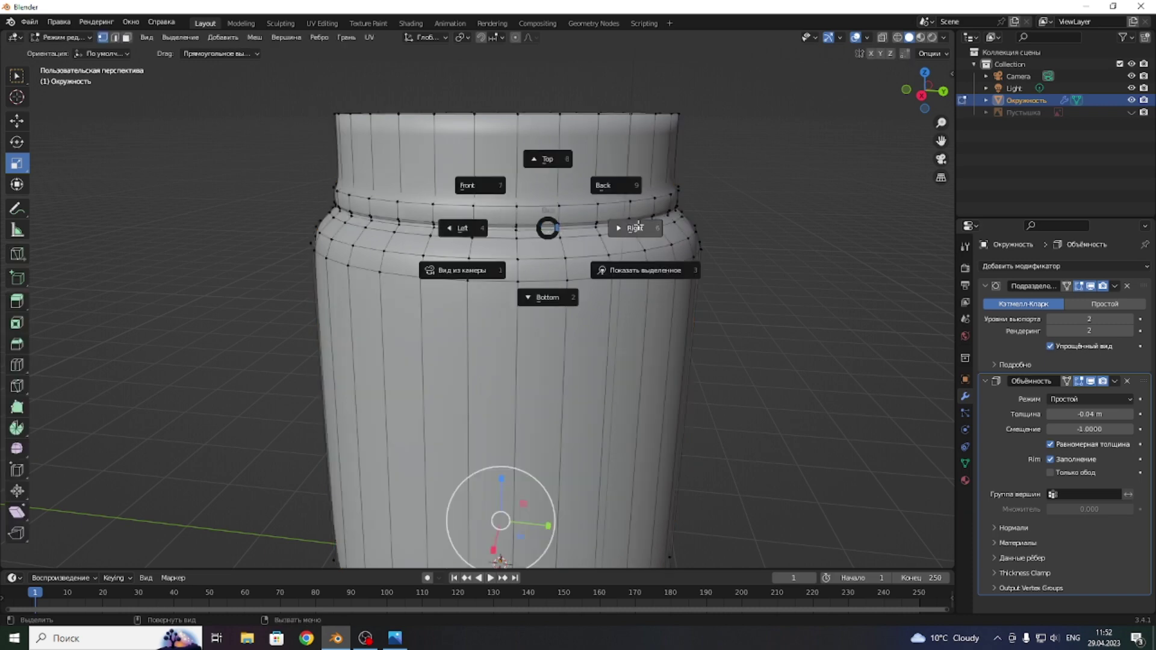
- Loop-cut near the neck's top and slide the new loop down the neck
{"action": "key", "text": "Escape"}
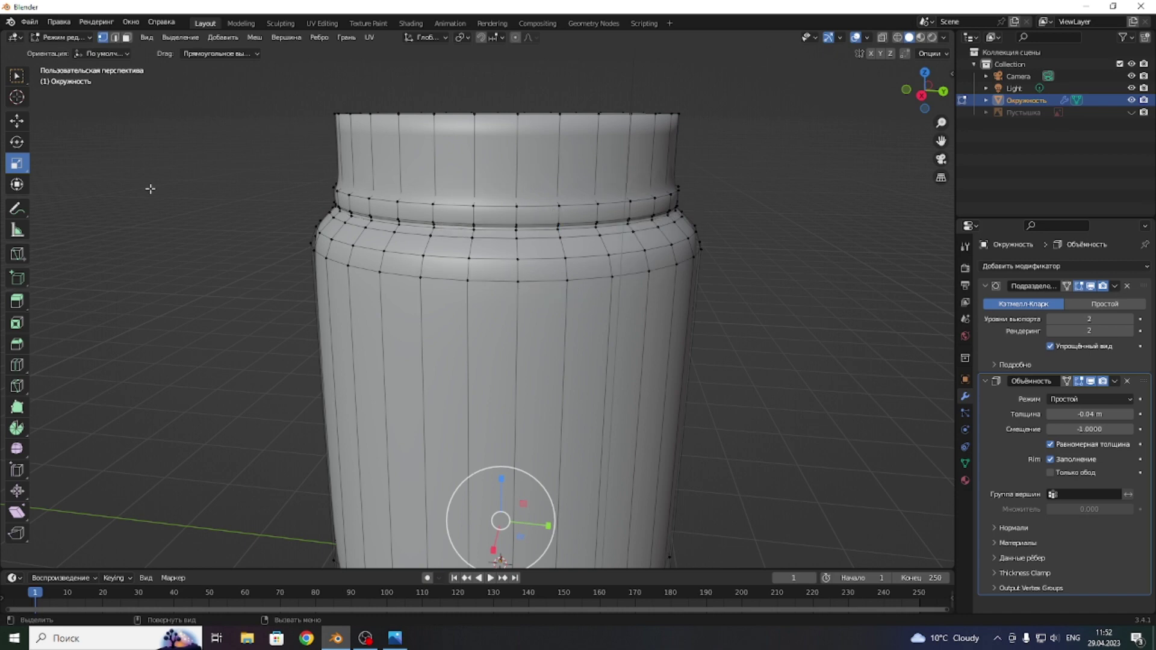
{"action": "left_click", "coordinate": [16, 367]}
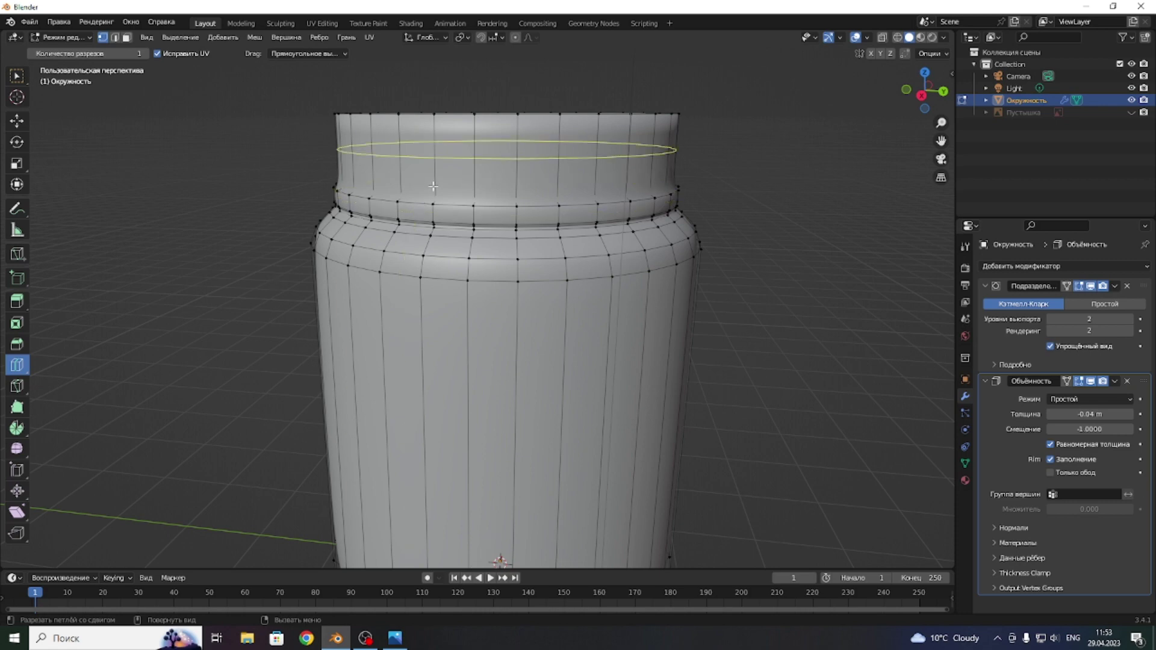
{"action": "left_click", "coordinate": [450, 174]}
{"action": "left_click", "coordinate": [25, 121]}
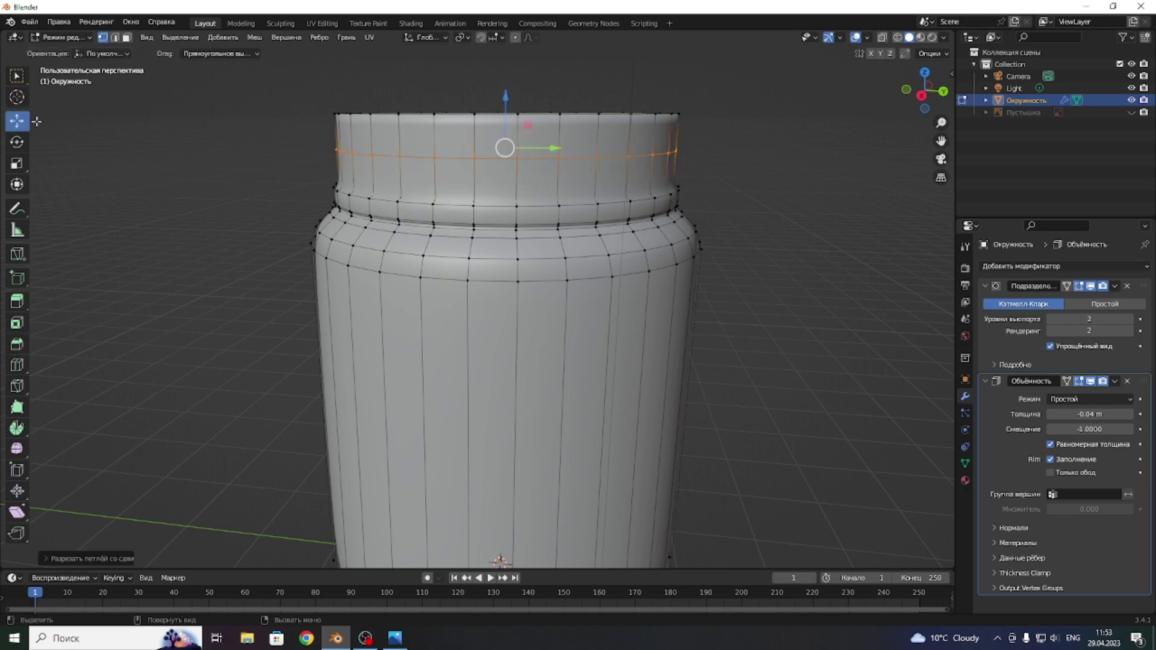
{"action": "left_click_drag", "start_coordinate": [506, 98], "coordinate": [514, 130]}
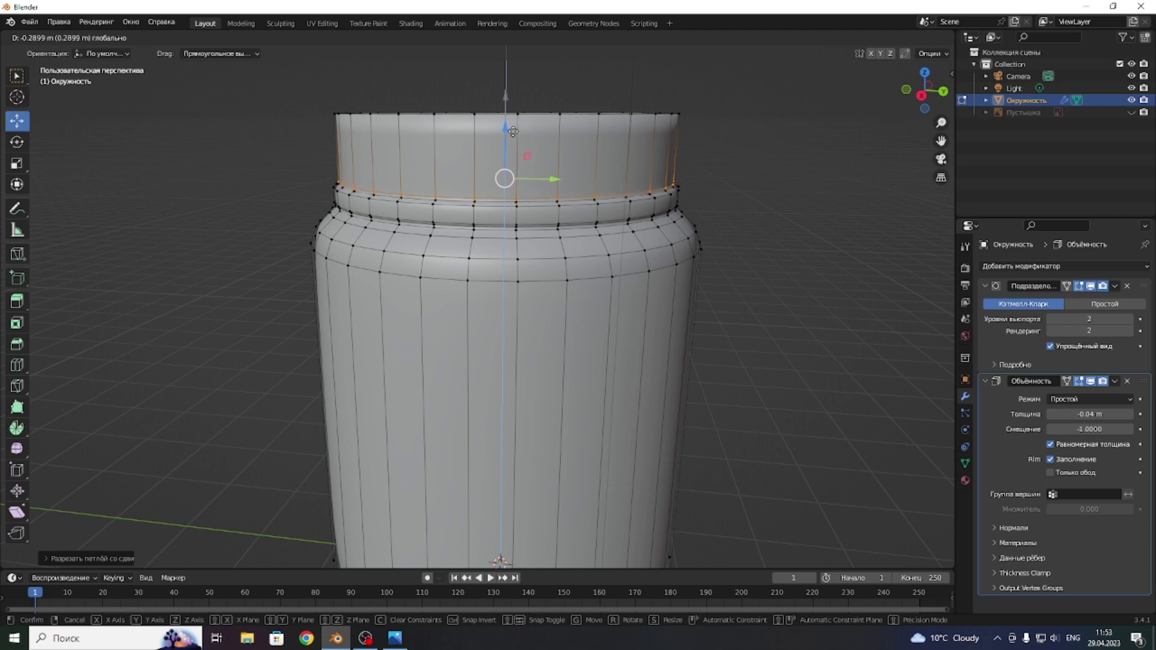
{"action": "left_click_drag", "start_coordinate": [513, 131], "coordinate": [513, 131]}
{"action": "left_click_drag", "start_coordinate": [925, 90], "coordinate": [940, 99]}
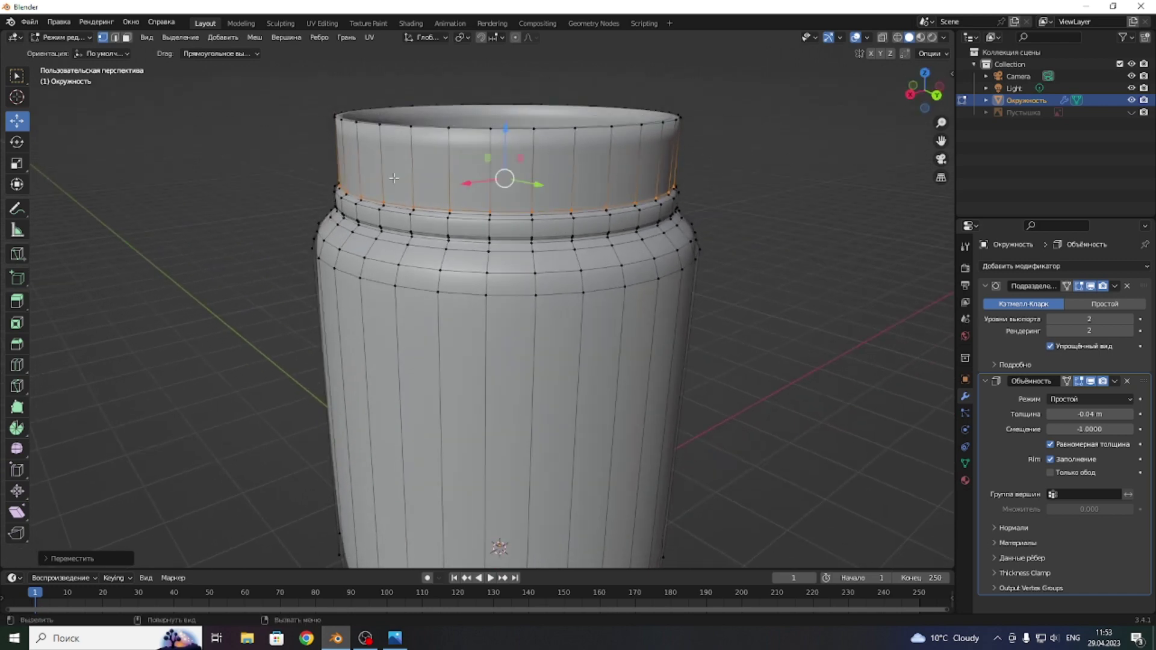
- Loop-cut the lower neck, move that loop up toward the rim, and return to Object Mode
{"action": "left_click", "coordinate": [17, 365]}
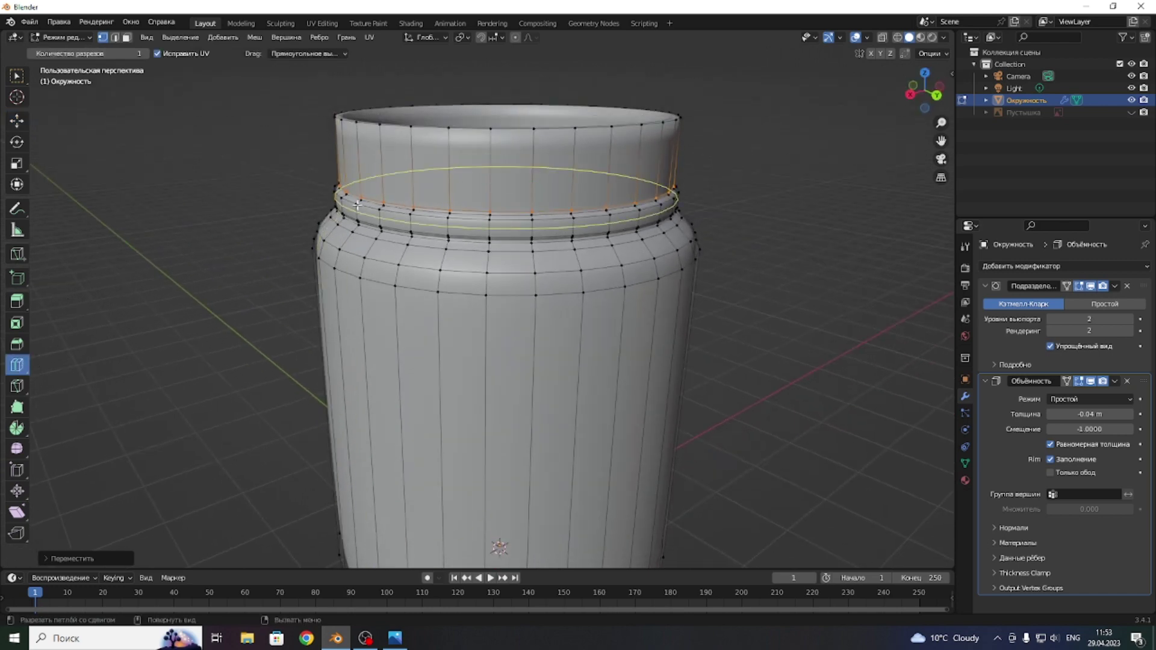
{"action": "left_click", "coordinate": [352, 180]}
{"action": "left_click", "coordinate": [17, 120]}
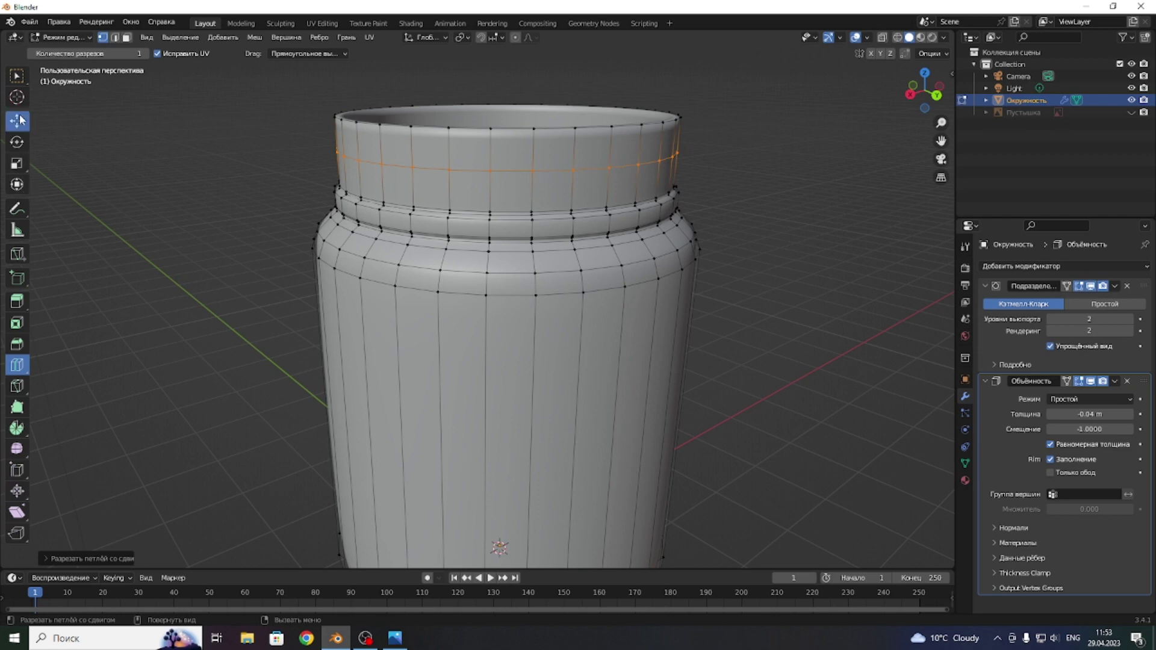
{"action": "left_click_drag", "start_coordinate": [503, 99], "coordinate": [510, 71]}
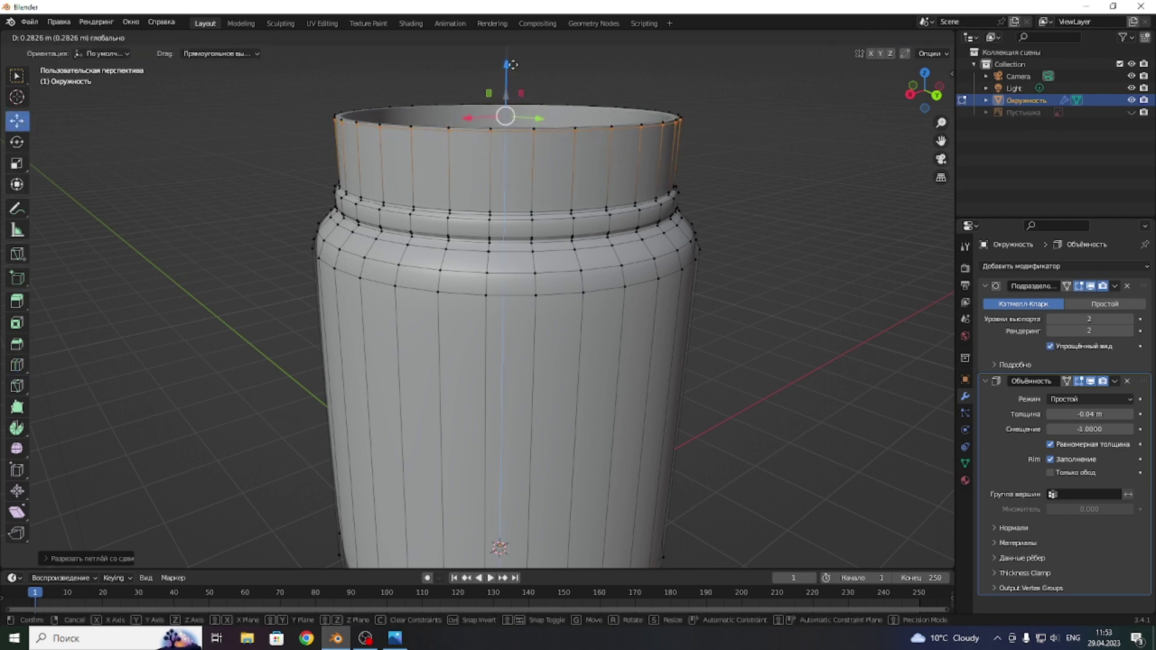
{"action": "left_click_drag", "start_coordinate": [509, 71], "coordinate": [512, 69]}
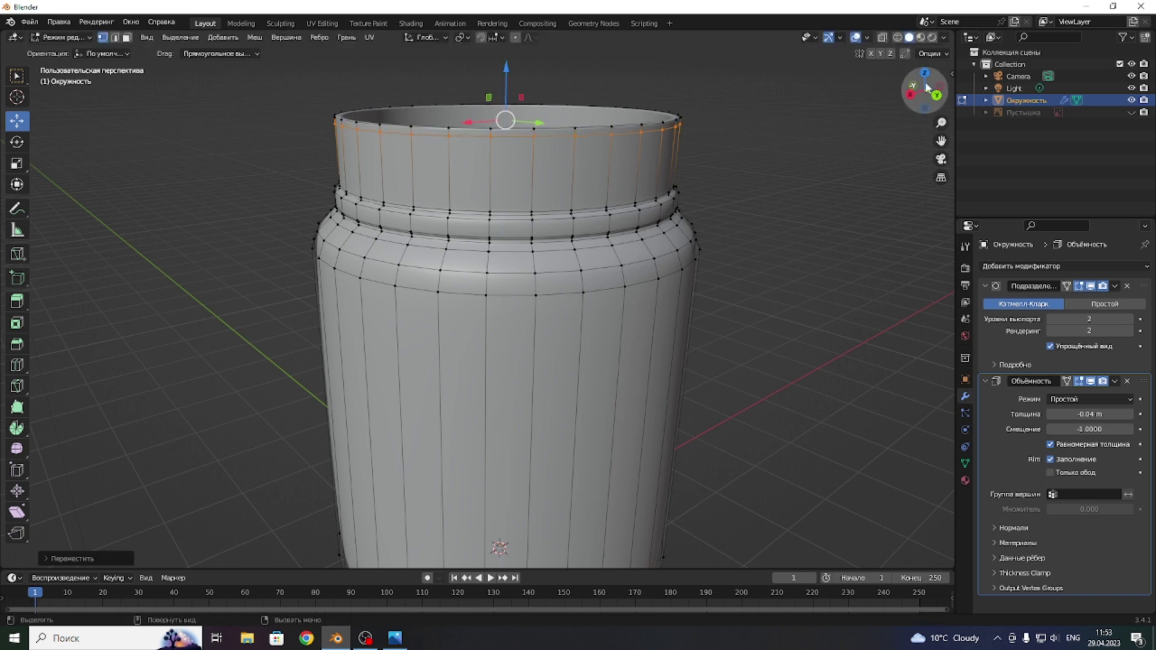
{"action": "mouse_move", "coordinate": [925, 91]}
{"action": "left_mouse_down"}
{"action": "mouse_move", "coordinate": [931, 120]}
{"action": "mouse_move", "coordinate": [928, 84]}
{"action": "left_mouse_up"}
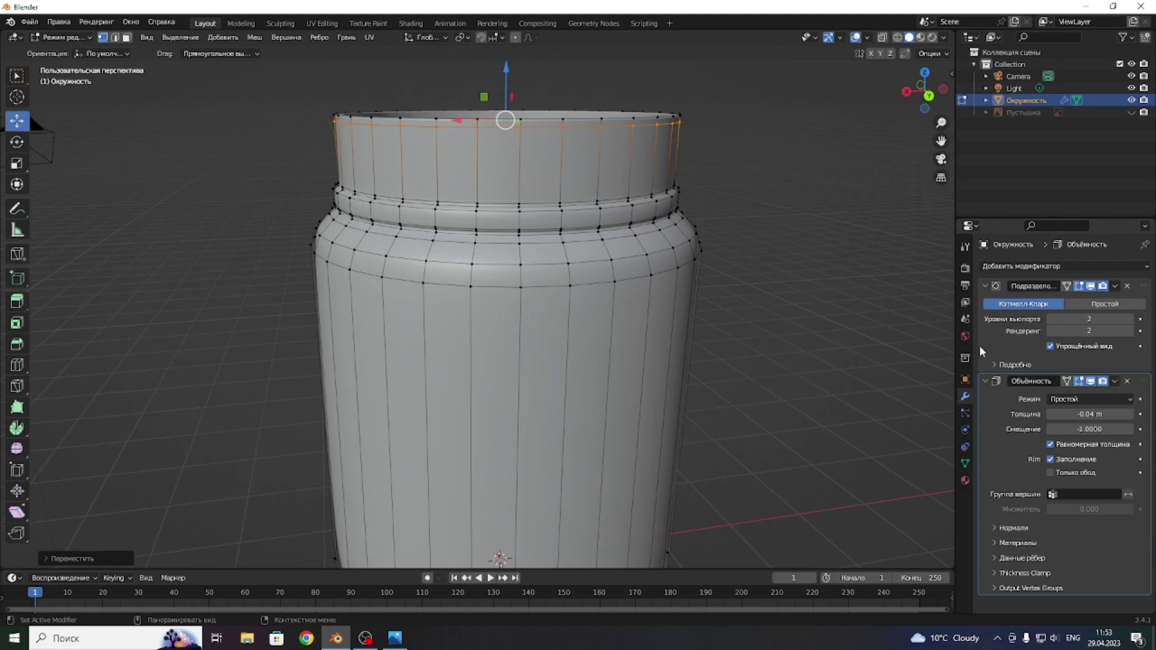
{"action": "left_click", "coordinate": [1116, 381]}
{"action": "key", "text": "Tab"}
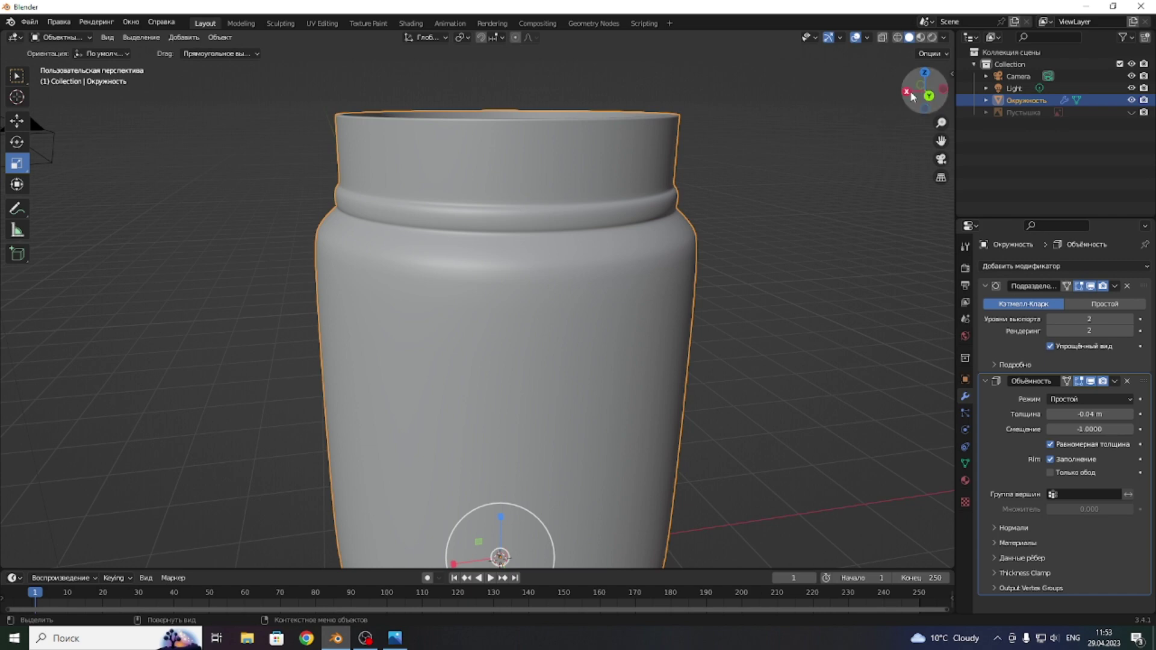
{"action": "left_click_drag", "start_coordinate": [909, 98], "coordinate": [912, 108]}
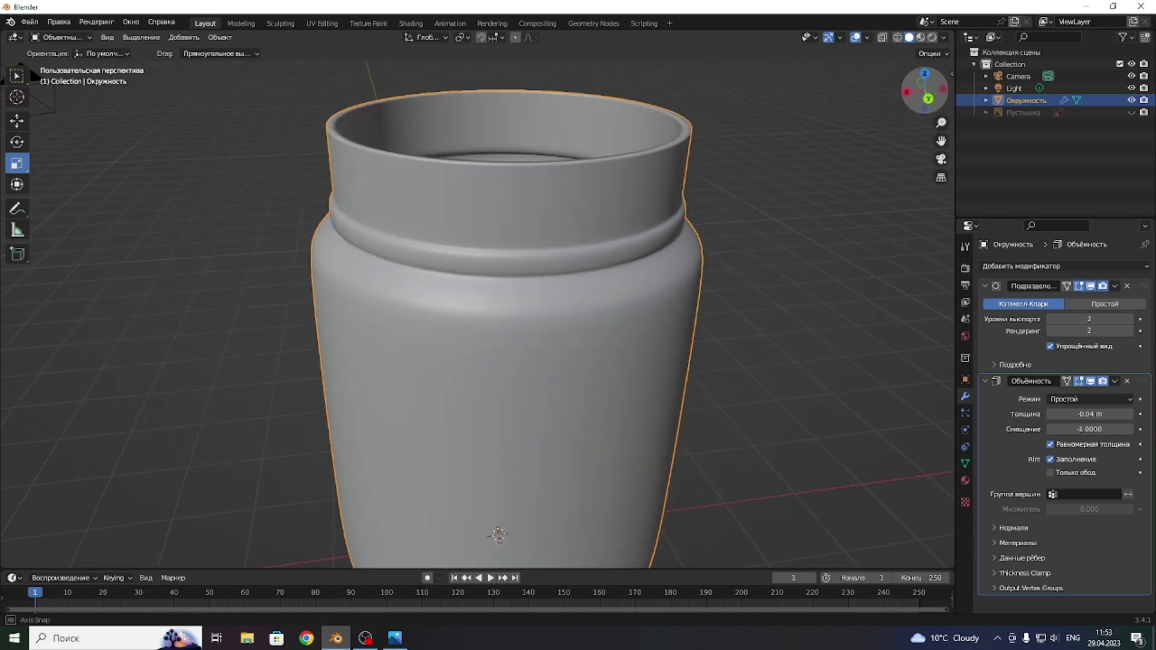
- Apply the Solidify modifier to bake the wall thickness into the mesh
{"action": "left_click", "coordinate": [1115, 381]}
{"action": "left_click", "coordinate": [1044, 395]}
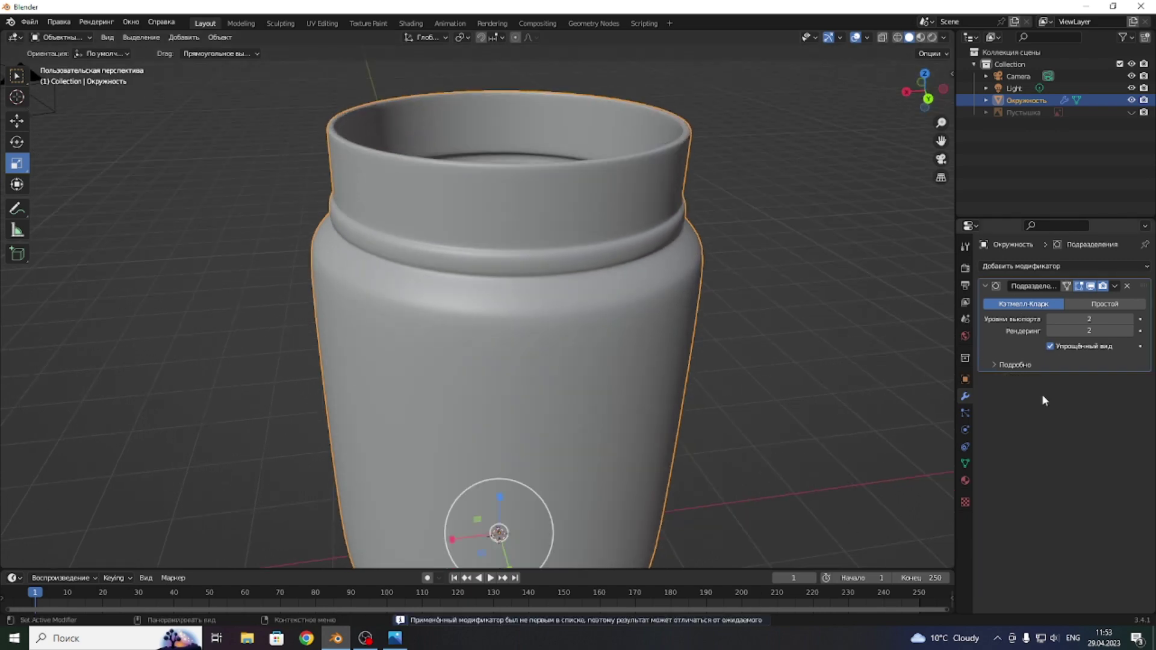
{"action": "left_click_drag", "start_coordinate": [925, 90], "coordinate": [927, 96]}
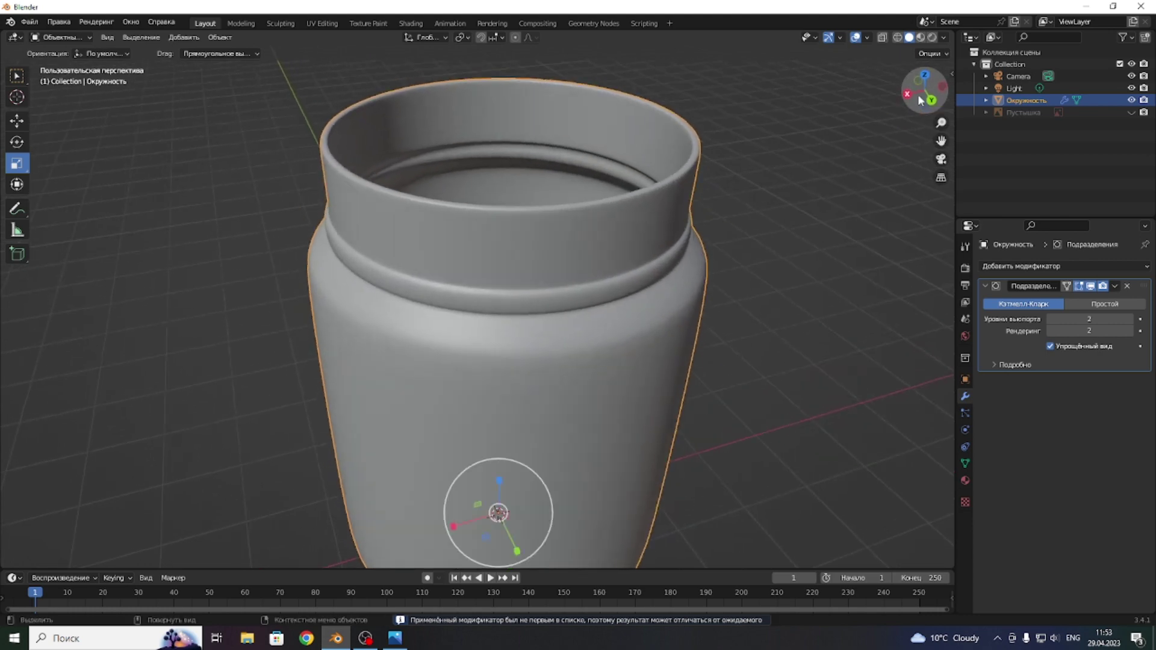
- Loop-cut near the rim and raise the rim loop about 0.03 m along Z
{"action": "key", "text": "Tab"}
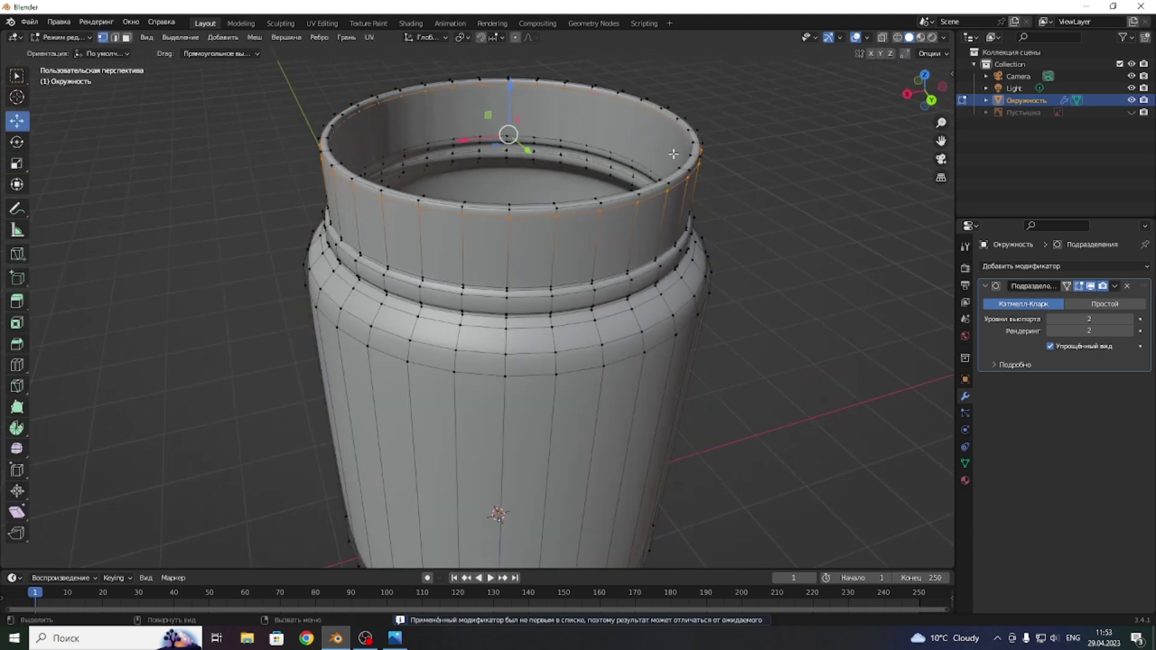
{"action": "left_click", "coordinate": [17, 364]}
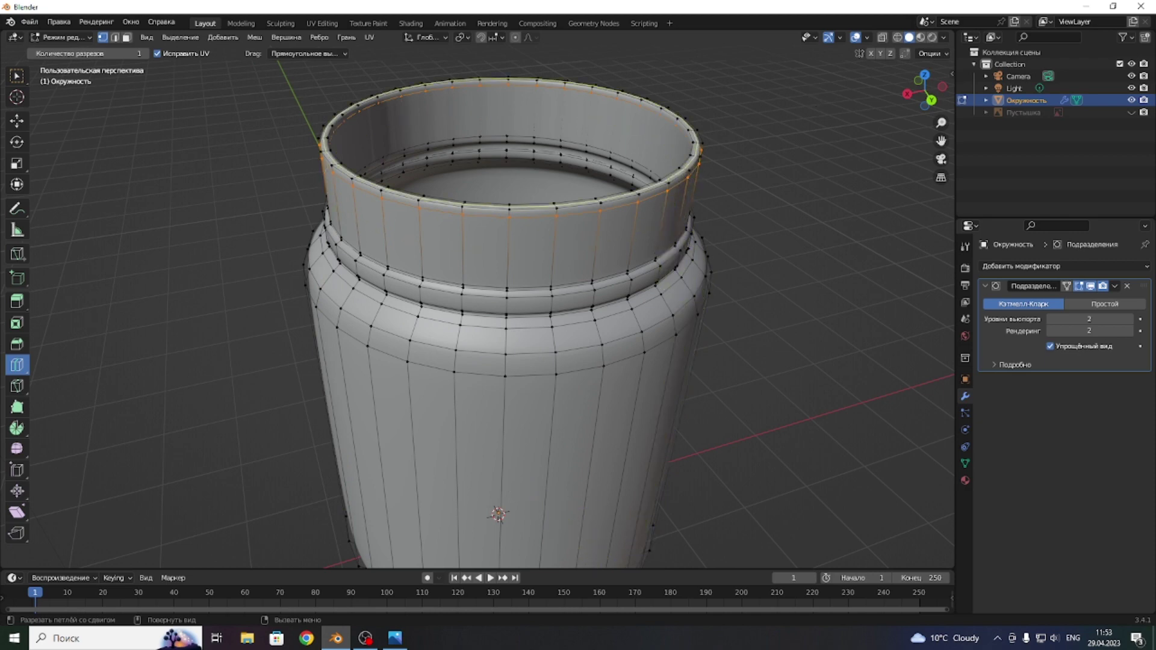
{"action": "left_click", "coordinate": [686, 168]}
{"action": "left_click", "coordinate": [29, 127]}
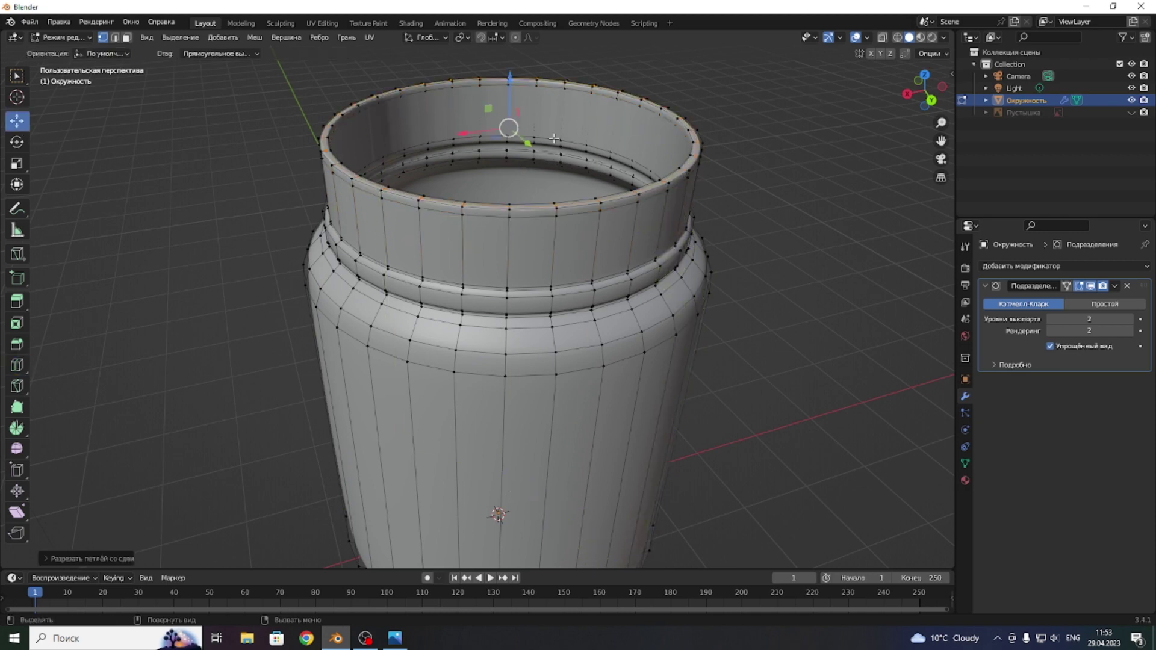
{"action": "left_click_drag", "start_coordinate": [509, 74], "coordinate": [510, 68]}
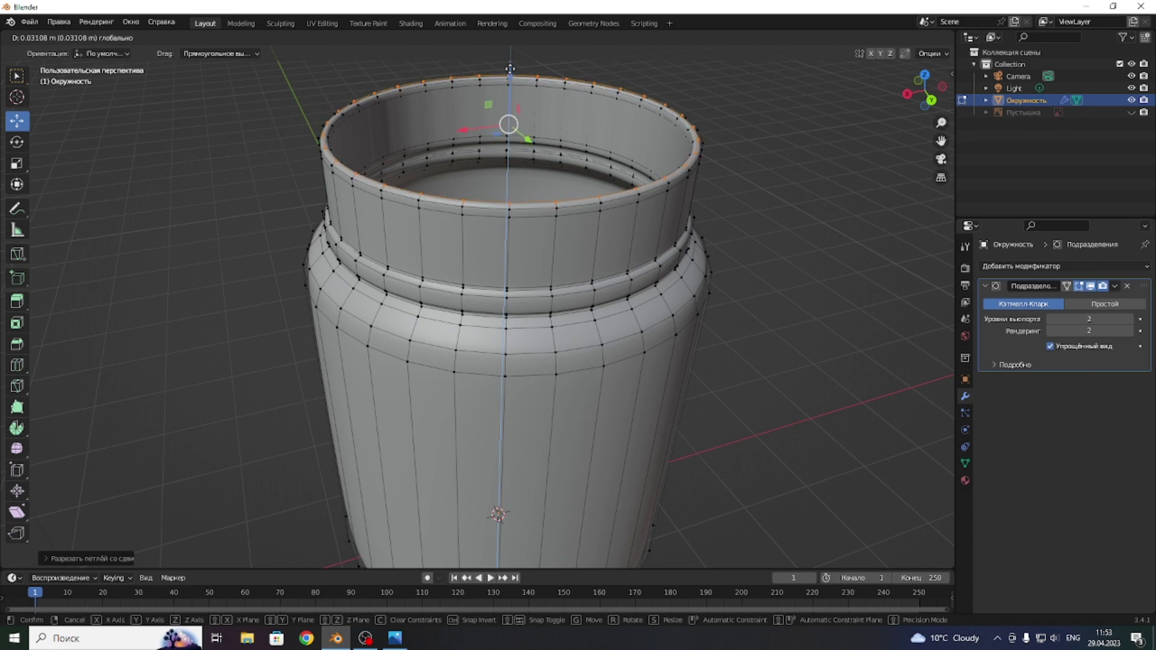
{"action": "left_click_drag", "start_coordinate": [510, 70], "coordinate": [510, 69]}
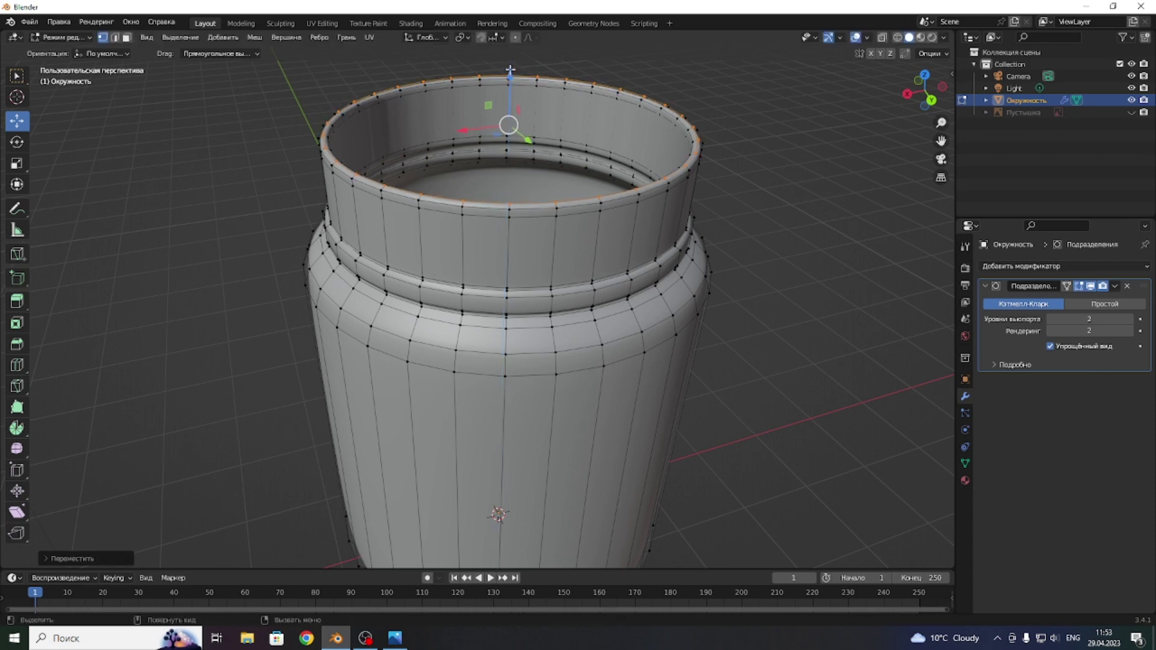
{"action": "key", "text": "Tab"}
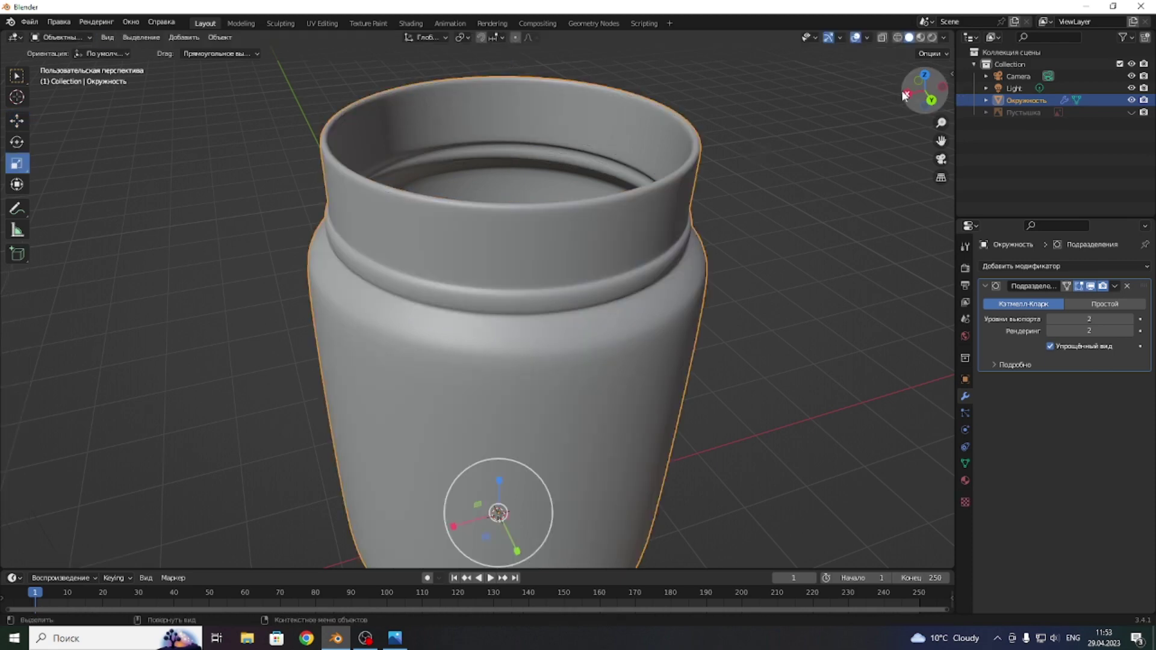
- Check the jar in Back Orthographic view and from above into its opening
{"action": "left_click_drag", "start_coordinate": [925, 90], "coordinate": [924, 75]}
{"action": "scroll", "coordinate": [826, 186], "scroll_direction": "down", "scroll_amount": 1}
{"action": "scroll", "coordinate": [736, 240], "scroll_direction": "down", "scroll_amount": 3}
{"action": "scroll", "coordinate": [735, 244], "scroll_direction": "up", "scroll_amount": 1}
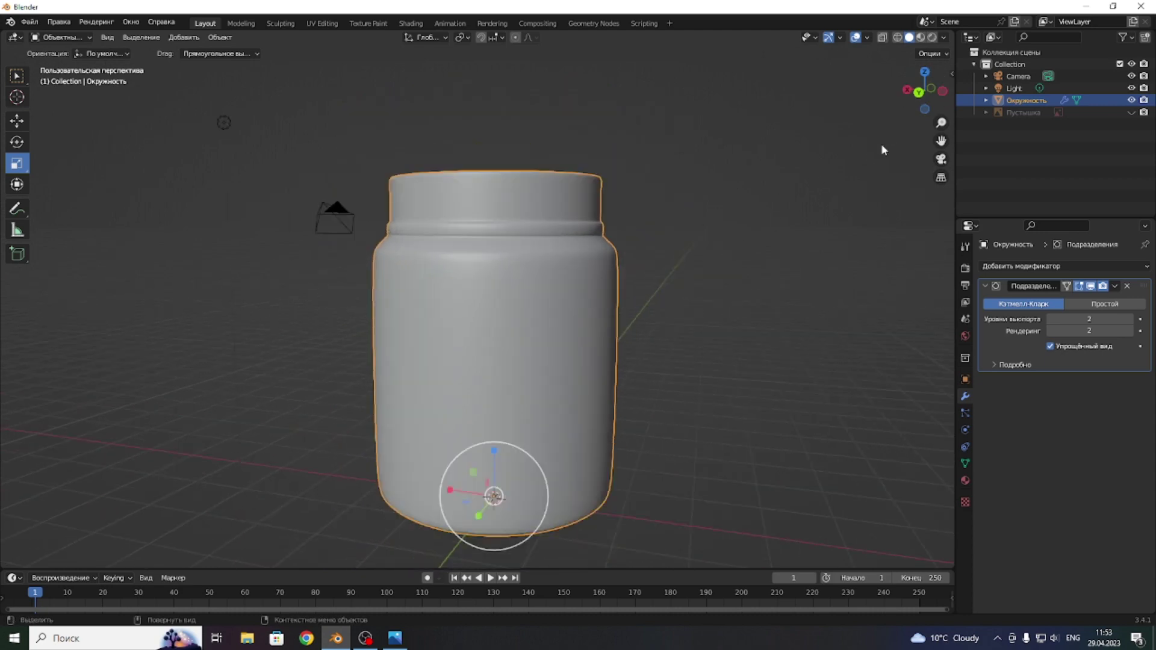
{"action": "left_click", "coordinate": [922, 90]}
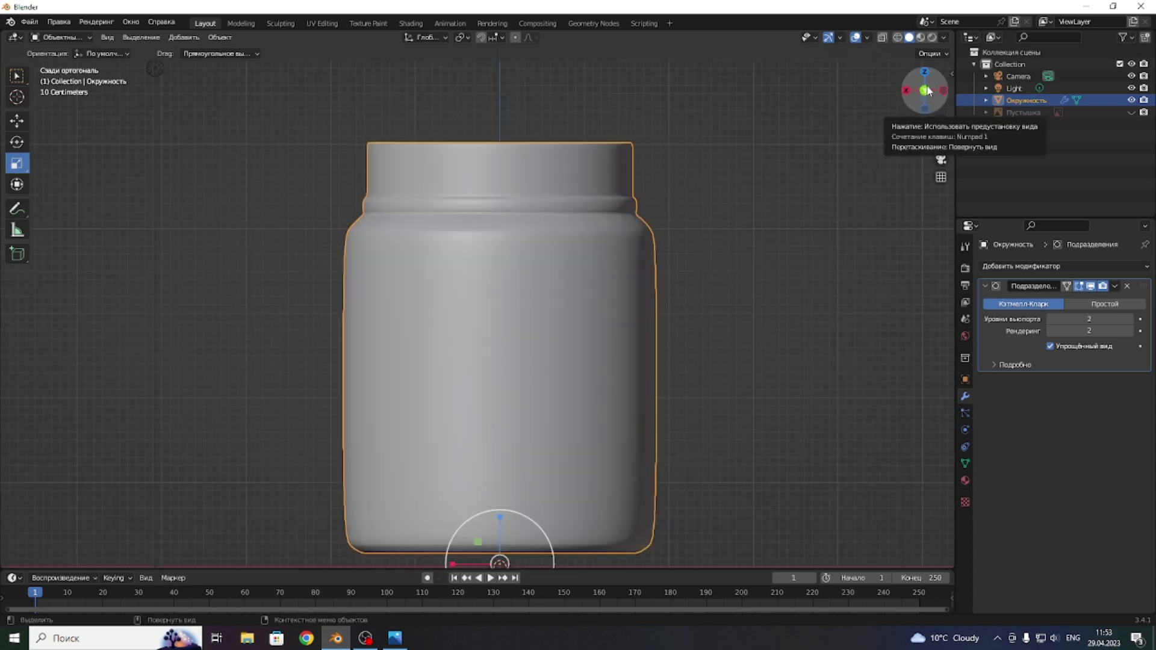
{"action": "left_click_drag", "start_coordinate": [933, 93], "coordinate": [927, 75]}
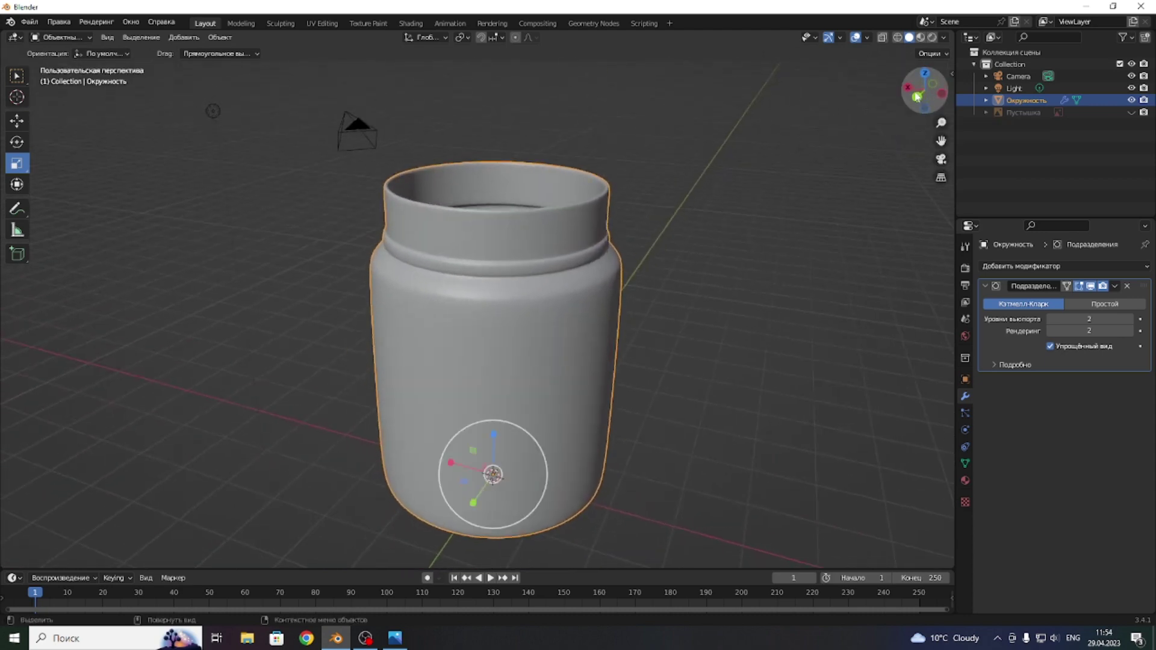
{"action": "left_click_drag", "start_coordinate": [925, 87], "coordinate": [926, 98]}
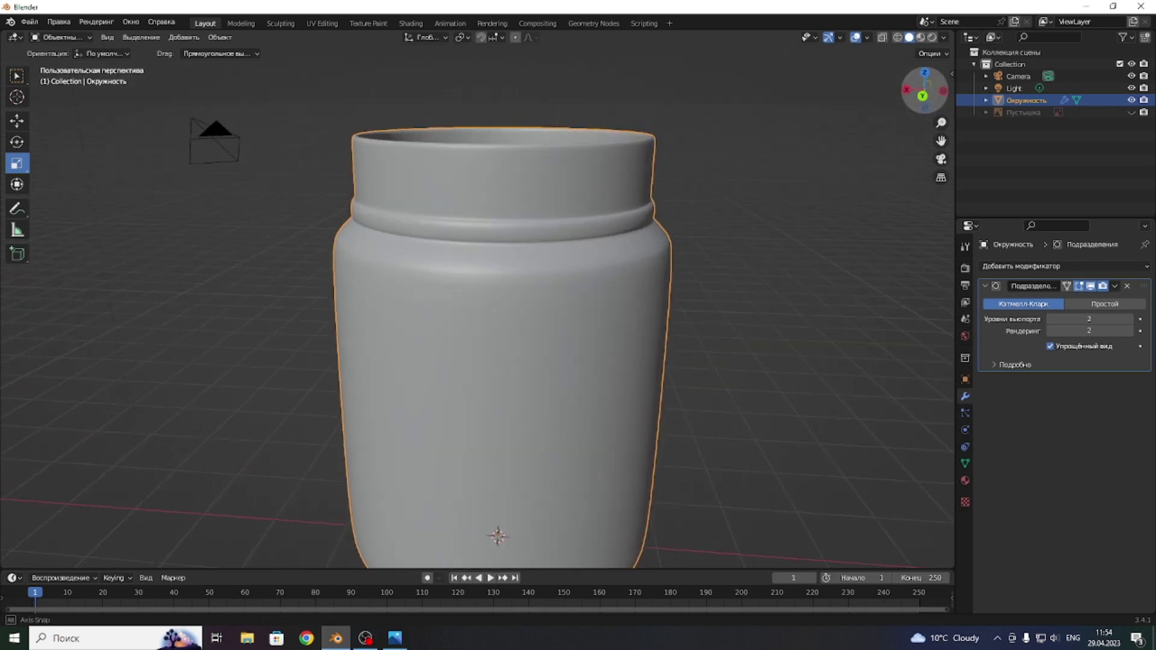
{"action": "left_click", "coordinate": [923, 95]}
- Return to a perspective view of the jar and open the Add > Mesh list
{"action": "scroll", "coordinate": [625, 297], "scroll_direction": "down", "scroll_amount": 3}
{"action": "scroll", "coordinate": [602, 315], "scroll_direction": "up", "scroll_amount": 2}
{"action": "scroll", "coordinate": [663, 259], "scroll_direction": "up", "scroll_amount": 1}
{"action": "left_click_drag", "start_coordinate": [924, 90], "coordinate": [839, 147]}
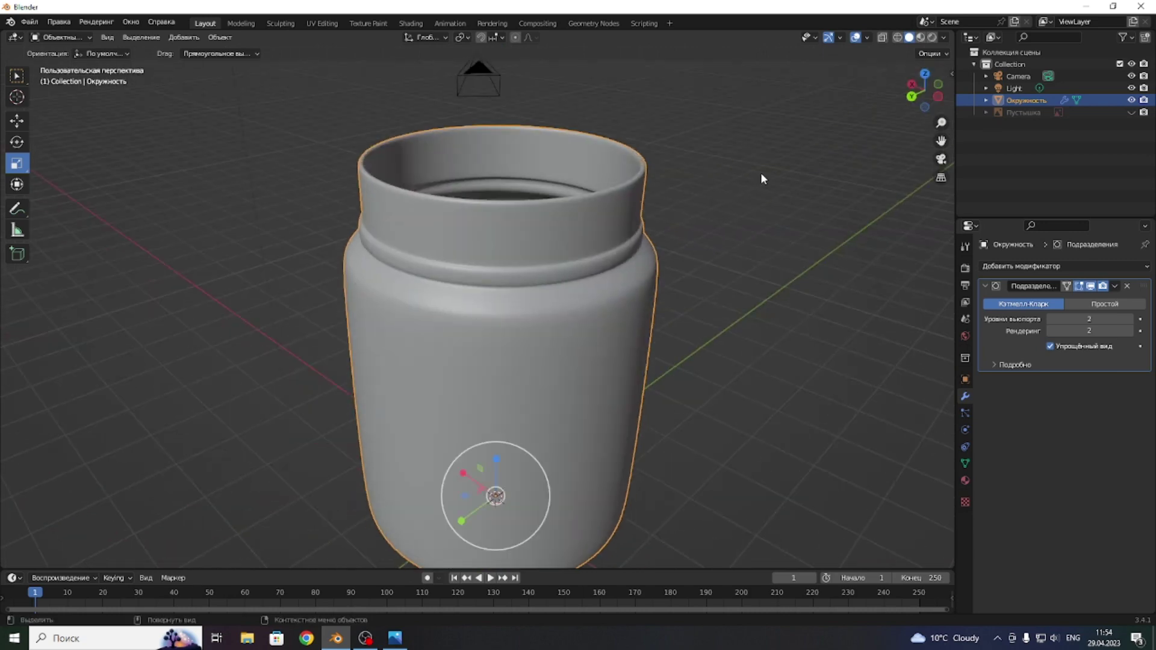
{"action": "left_click", "coordinate": [183, 37]}
{"action": "mouse_move", "coordinate": [191, 51]}
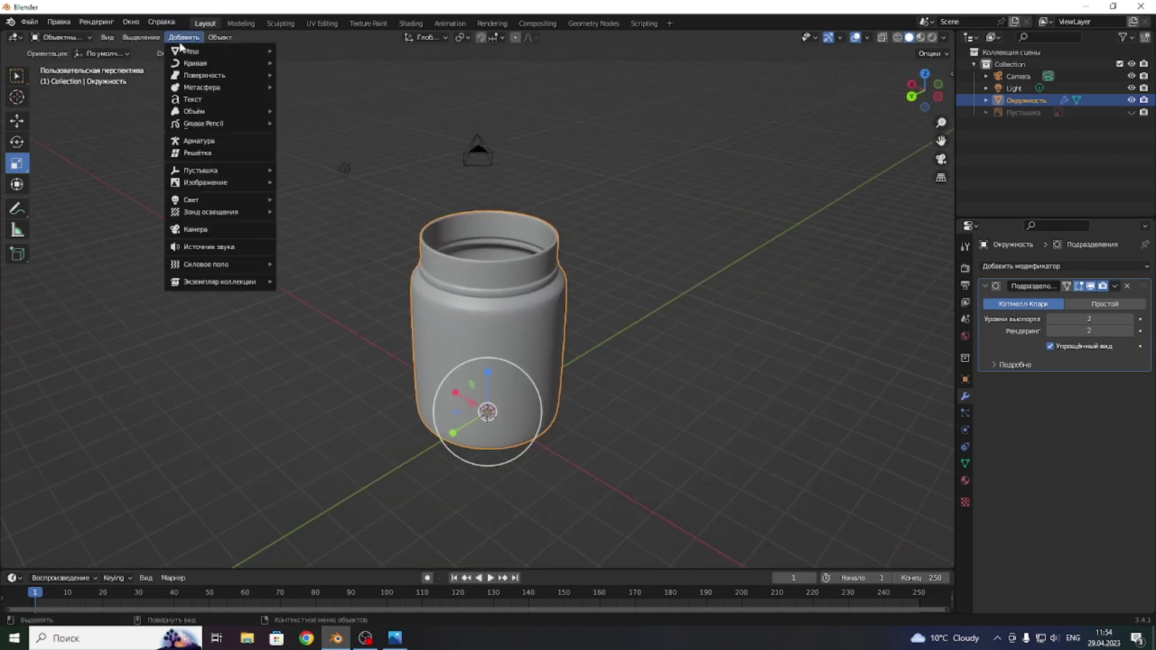
- Add a Plane and scale it into a floor much wider than the jar
{"action": "left_click", "coordinate": [312, 53]}
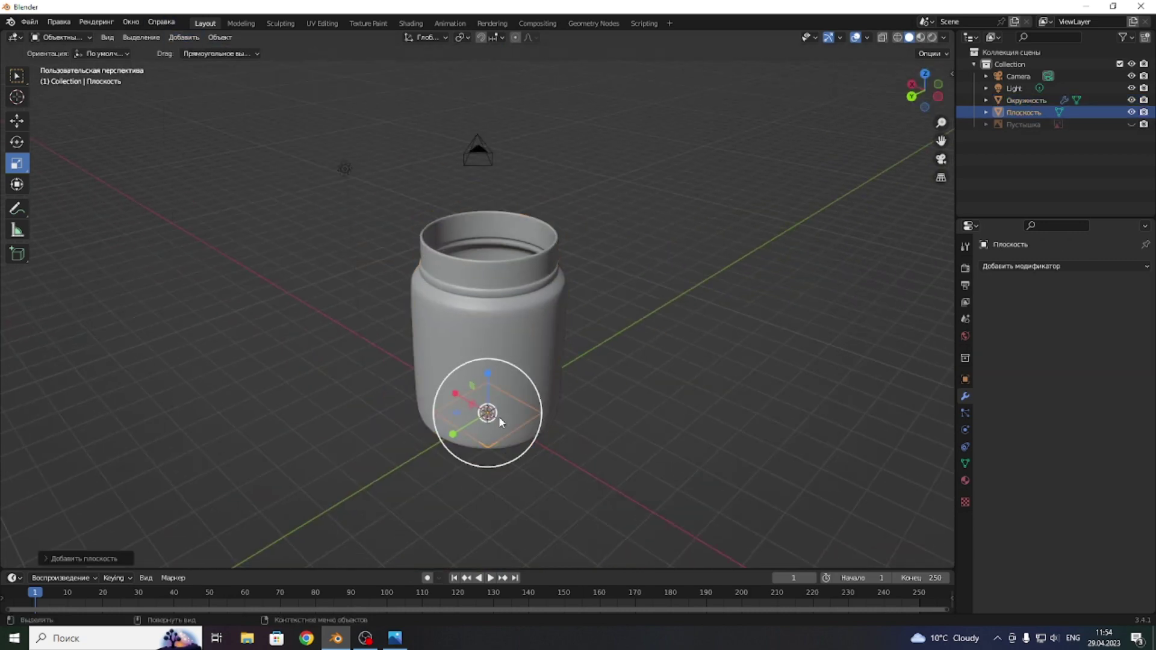
{"action": "left_click_drag", "start_coordinate": [509, 462], "coordinate": [314, 365]}
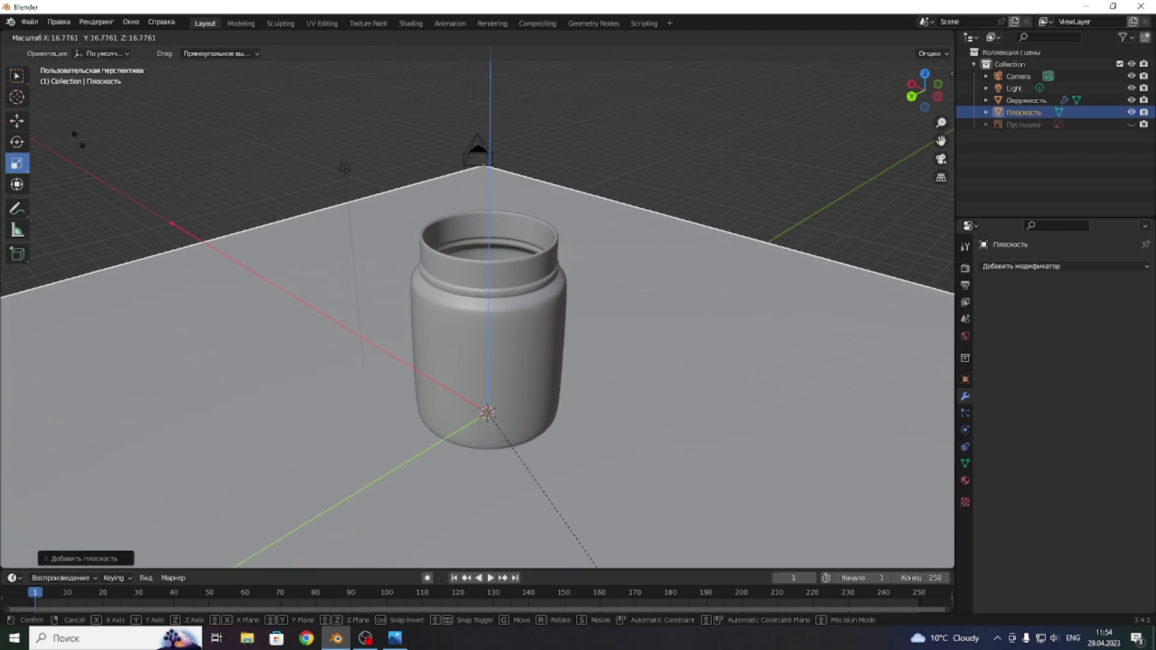
{"action": "left_click_drag", "start_coordinate": [313, 366], "coordinate": [465, 379]}
{"action": "scroll", "coordinate": [532, 344], "scroll_direction": "up", "scroll_amount": 4}
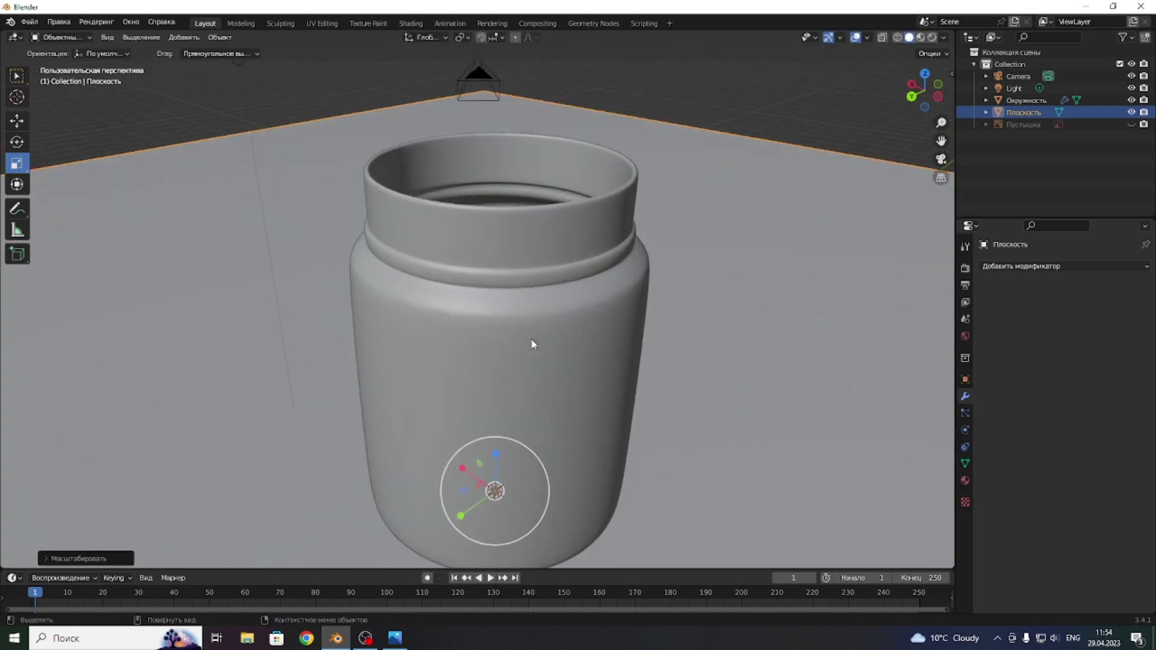
{"action": "left_click_drag", "start_coordinate": [915, 107], "coordinate": [917, 67]}
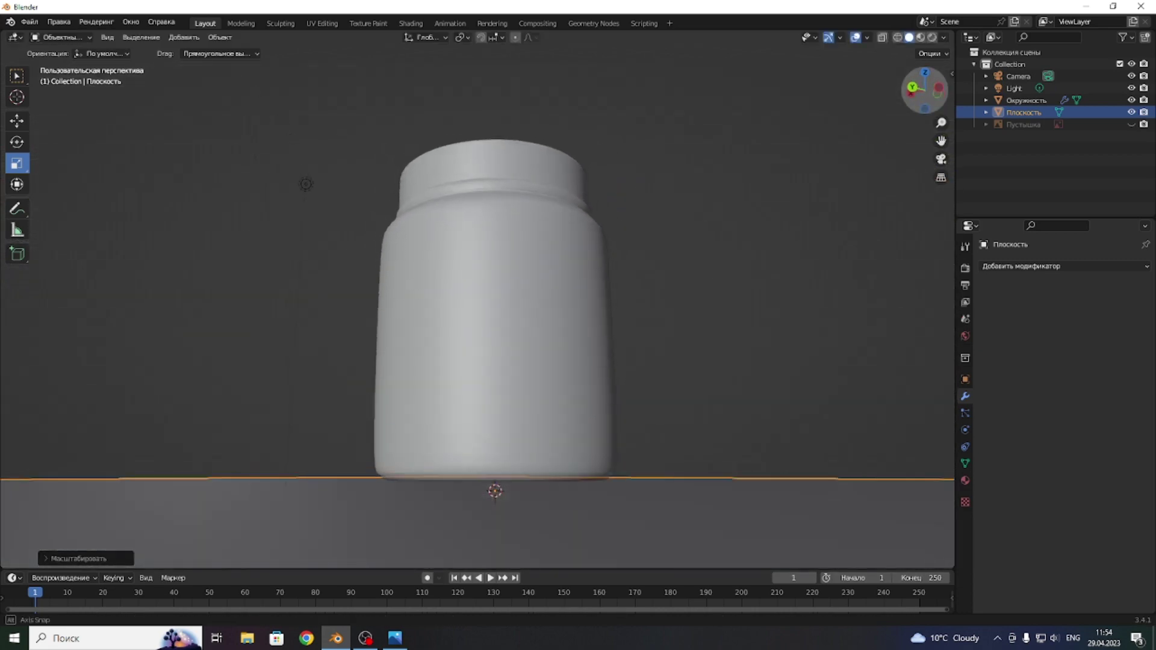
- Select the jar and adjust its height along Z with the Move tool
{"action": "left_click", "coordinate": [640, 271]}
{"action": "left_click", "coordinate": [605, 280]}
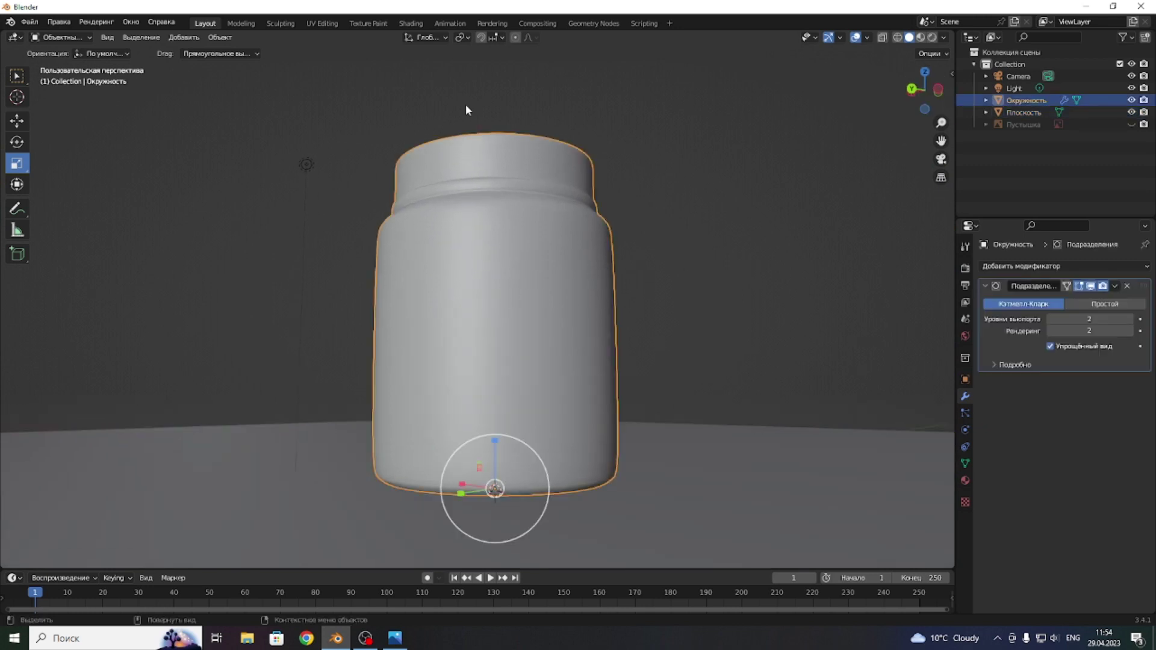
{"action": "scroll", "coordinate": [709, 258], "scroll_direction": "down", "scroll_amount": 2}
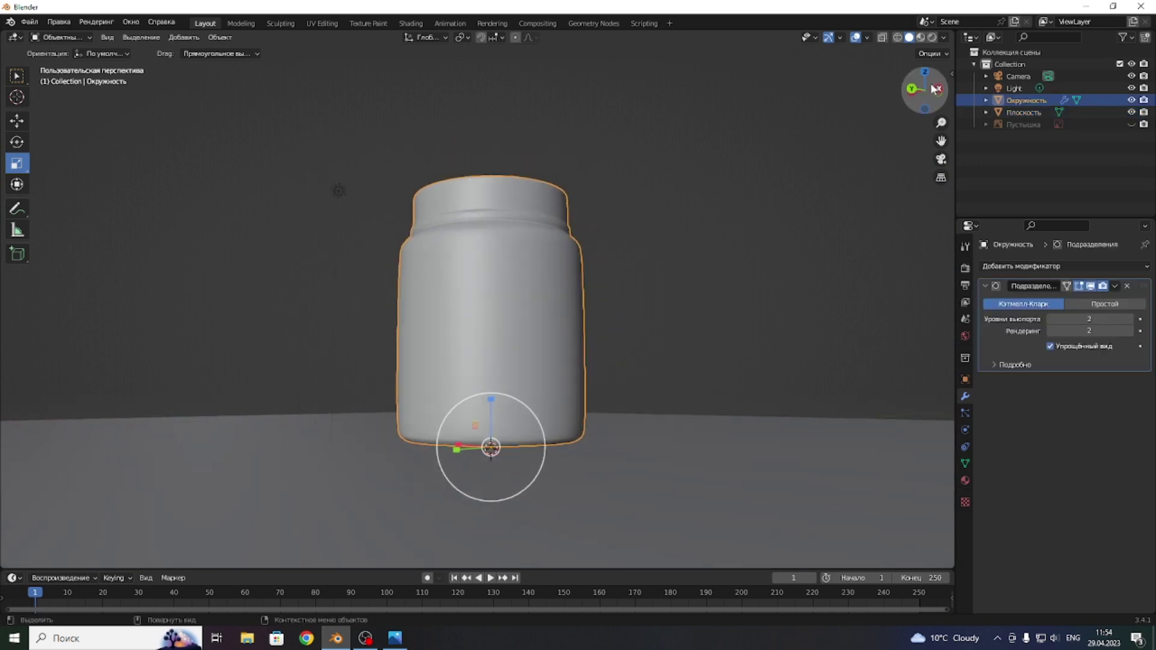
{"action": "left_click_drag", "start_coordinate": [925, 90], "coordinate": [922, 116]}
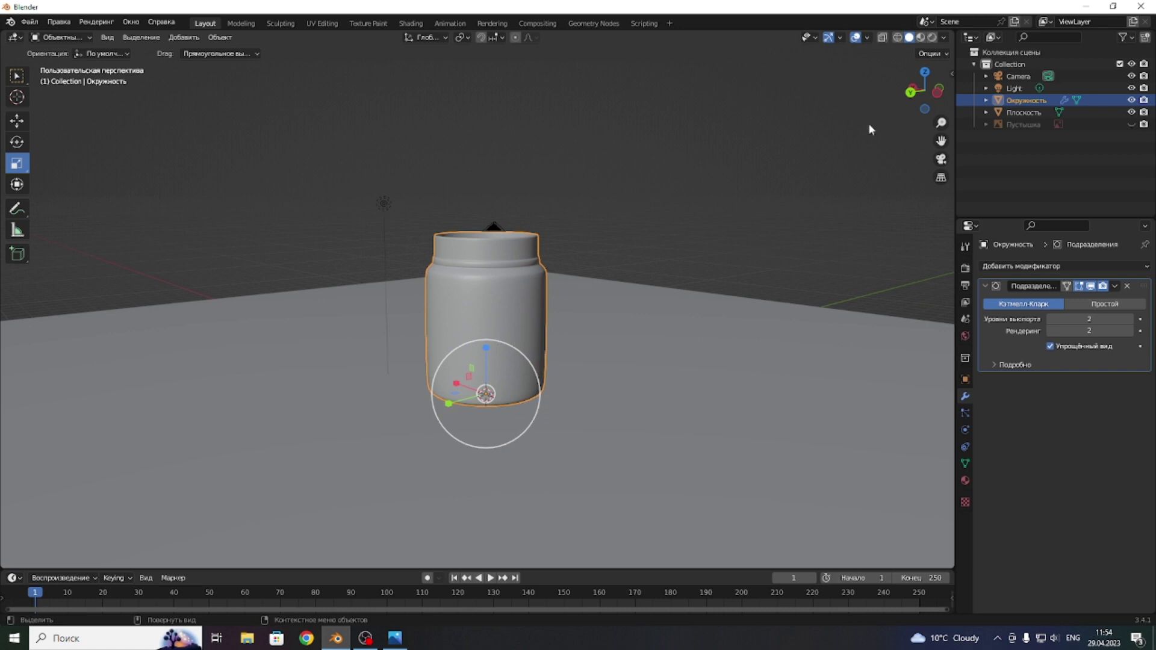
{"action": "left_click_drag", "start_coordinate": [941, 141], "coordinate": [640, 185]}
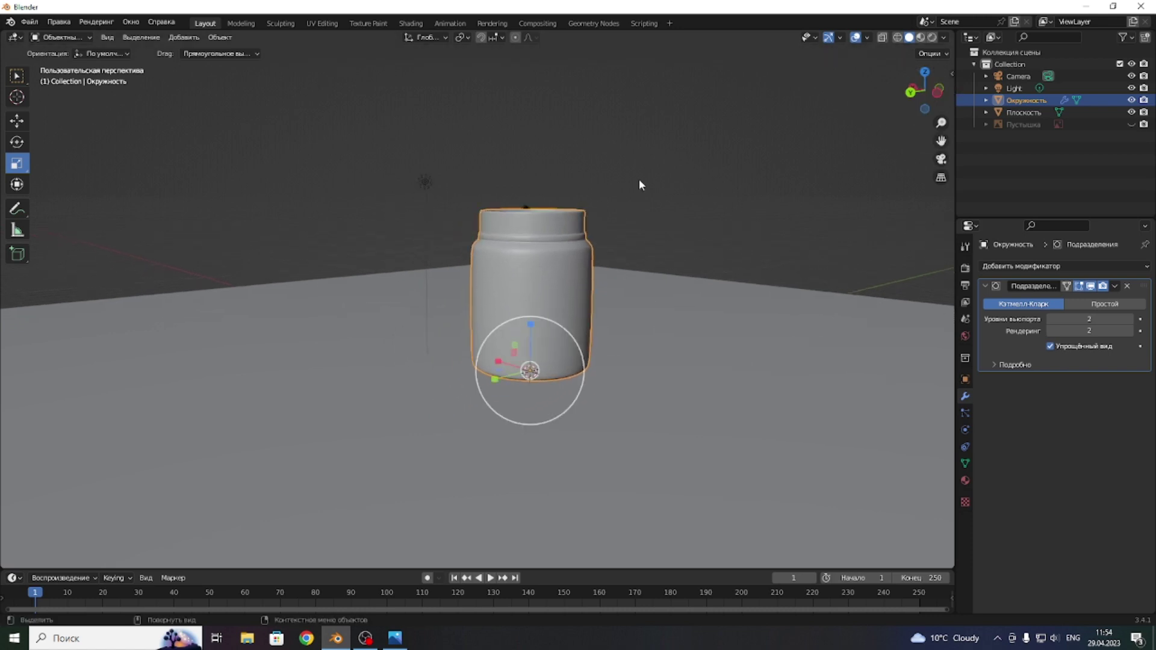
{"action": "left_click", "coordinate": [24, 127]}
{"action": "left_click_drag", "start_coordinate": [530, 326], "coordinate": [530, 336]}
{"action": "scroll", "coordinate": [529, 398], "scroll_direction": "up", "scroll_amount": 3}
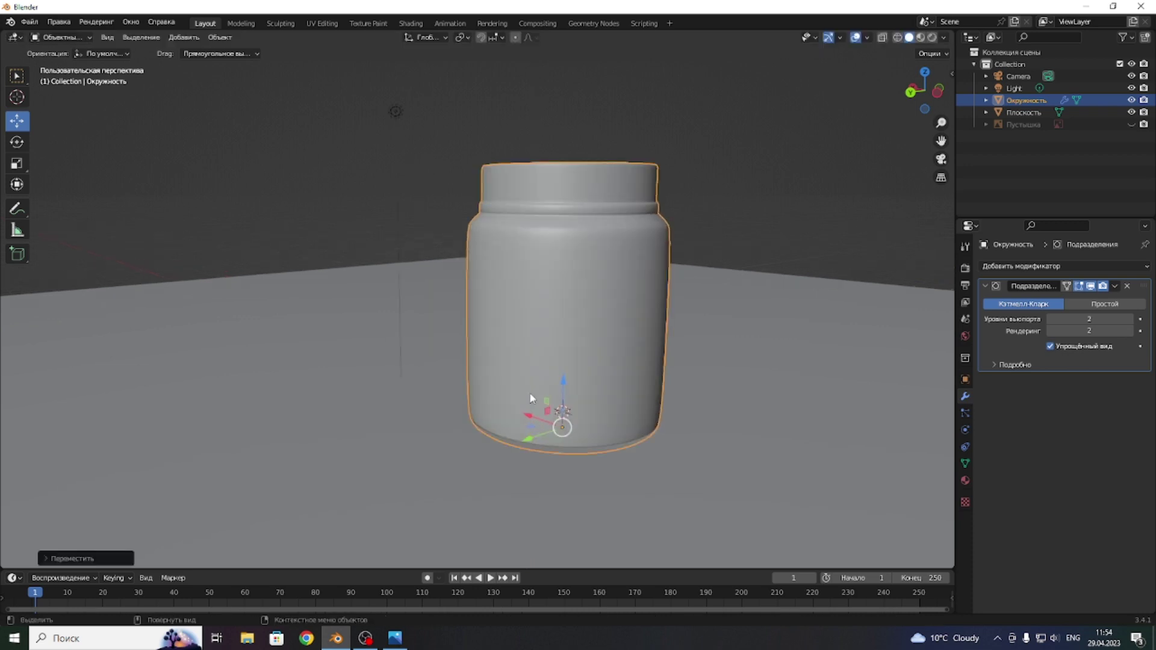
{"action": "left_click_drag", "start_coordinate": [561, 380], "coordinate": [564, 364]}
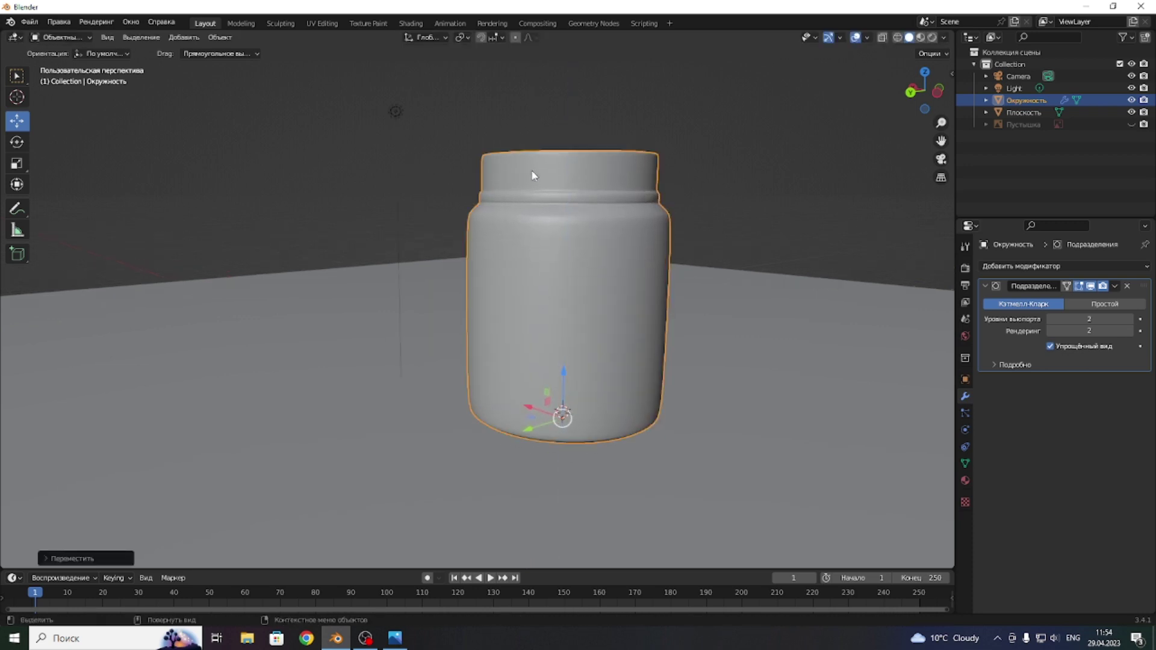
- Turn on snapping with Face Project as the snap target
{"action": "left_click", "coordinate": [480, 38]}
{"action": "left_click", "coordinate": [492, 38]}
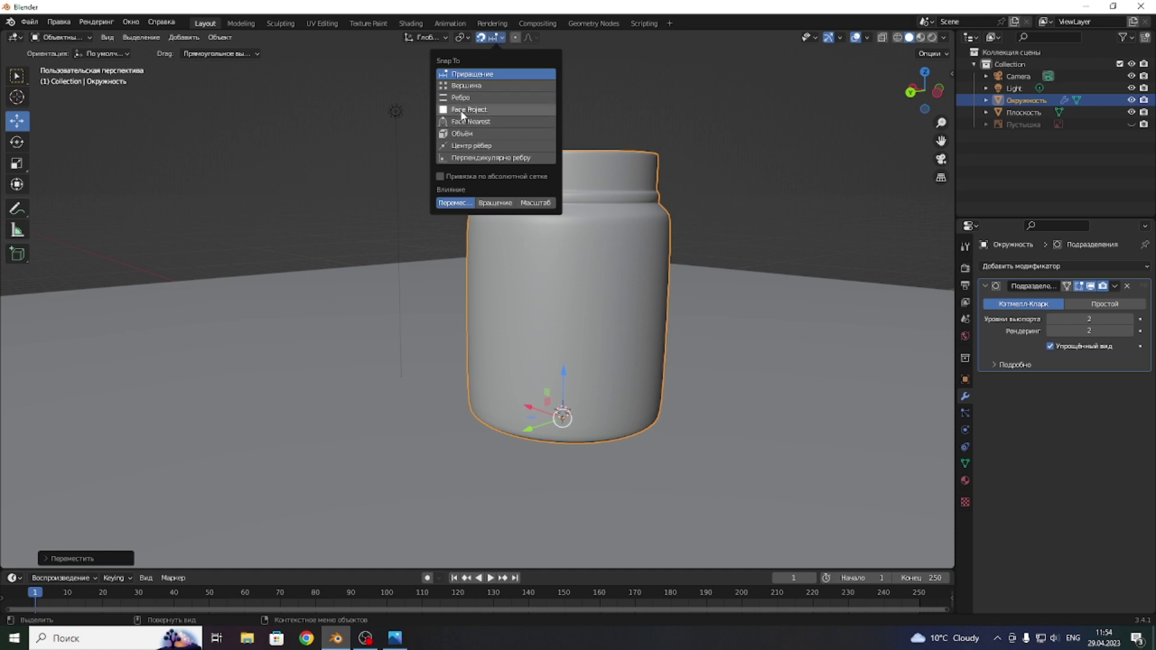
{"action": "left_click", "coordinate": [462, 110]}
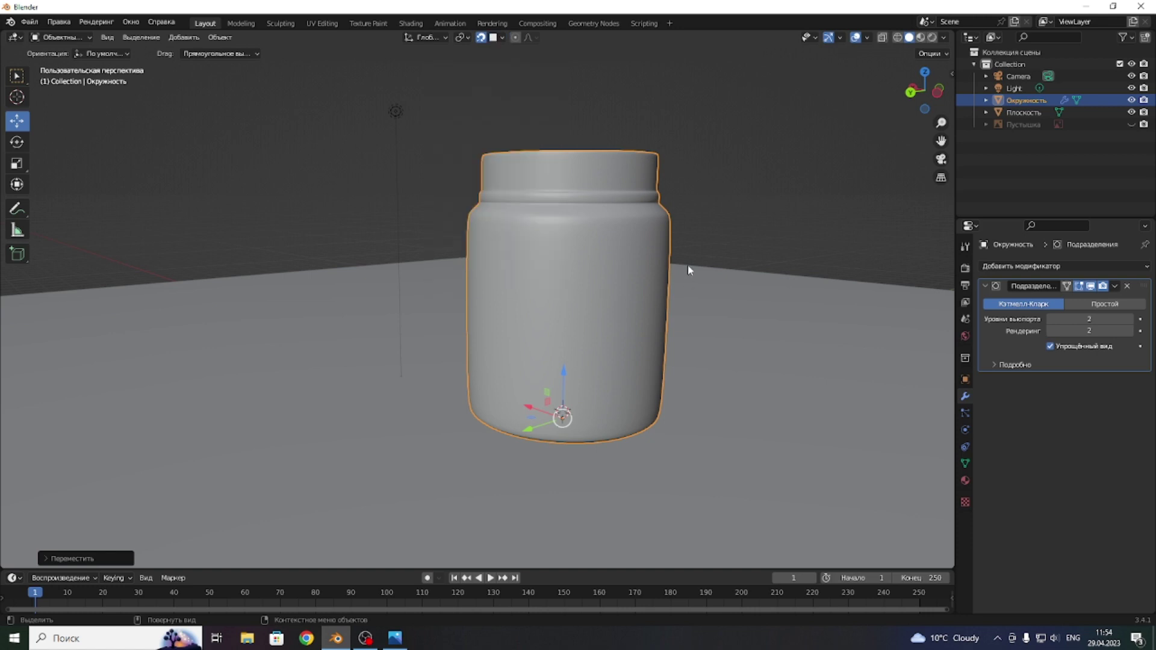
- Drag the jar along Z until its base rests on the floor plane
{"action": "left_click_drag", "start_coordinate": [564, 371], "coordinate": [569, 383]}
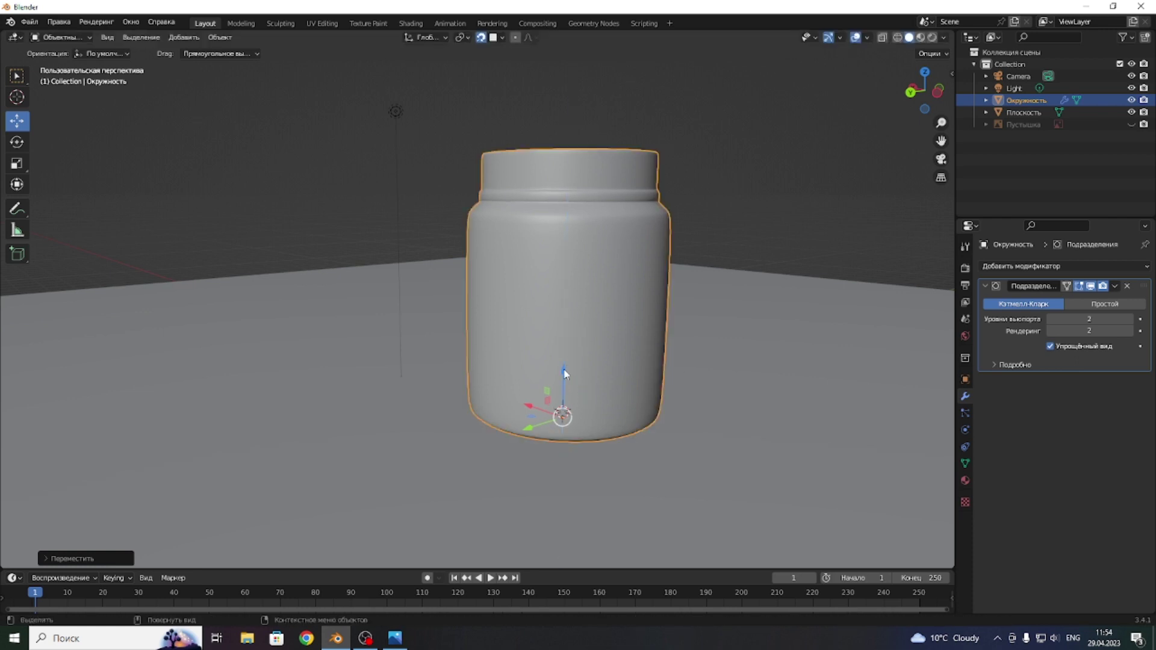
{"action": "left_click_drag", "start_coordinate": [565, 374], "coordinate": [611, 205]}
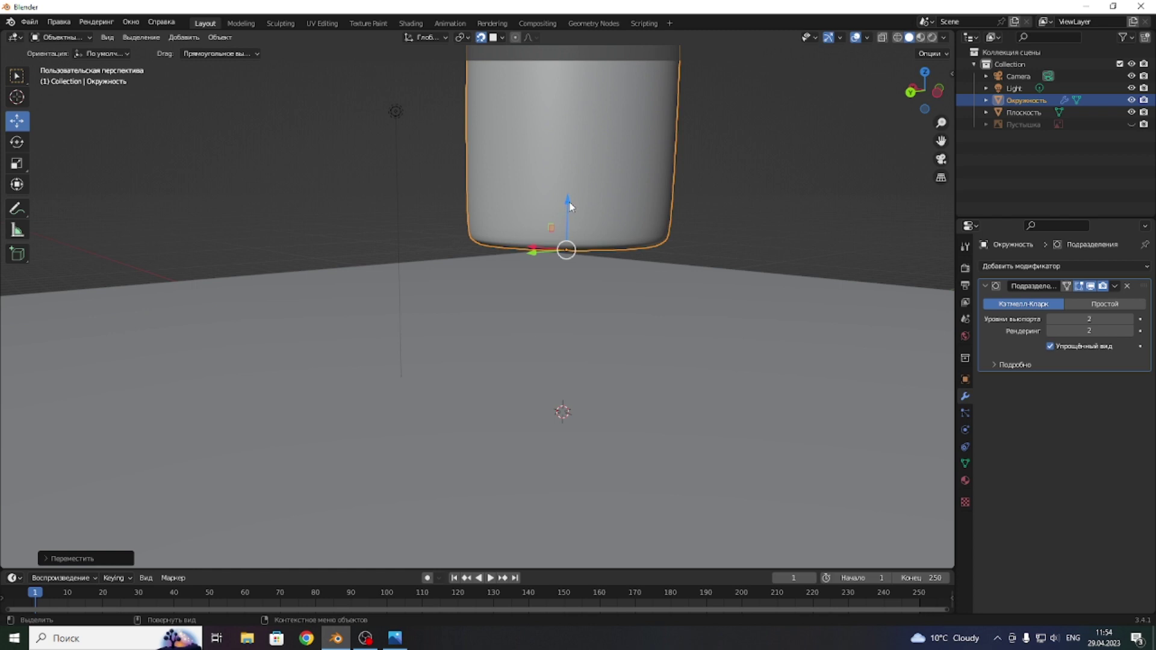
{"action": "left_click_drag", "start_coordinate": [569, 207], "coordinate": [604, 423]}
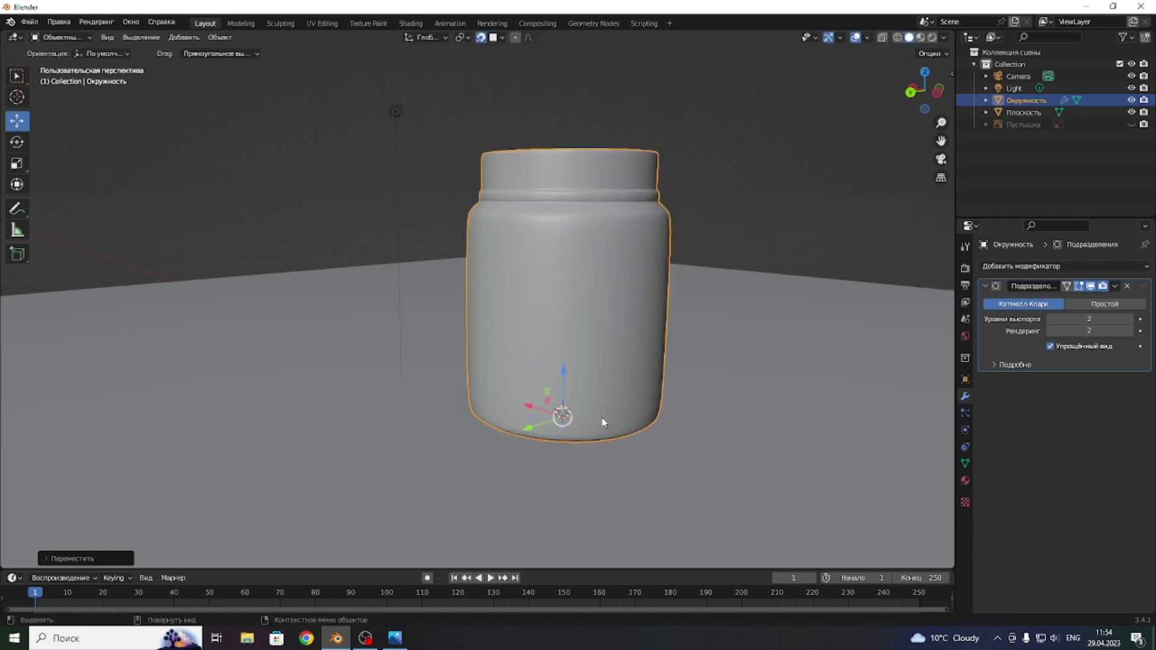
{"action": "scroll", "coordinate": [672, 336], "scroll_direction": "down", "scroll_amount": 2}
{"action": "mouse_move", "coordinate": [924, 91]}
{"action": "left_mouse_down"}
{"action": "mouse_move", "coordinate": [909, 157]}
{"action": "mouse_move", "coordinate": [747, 161]}
{"action": "left_mouse_up"}
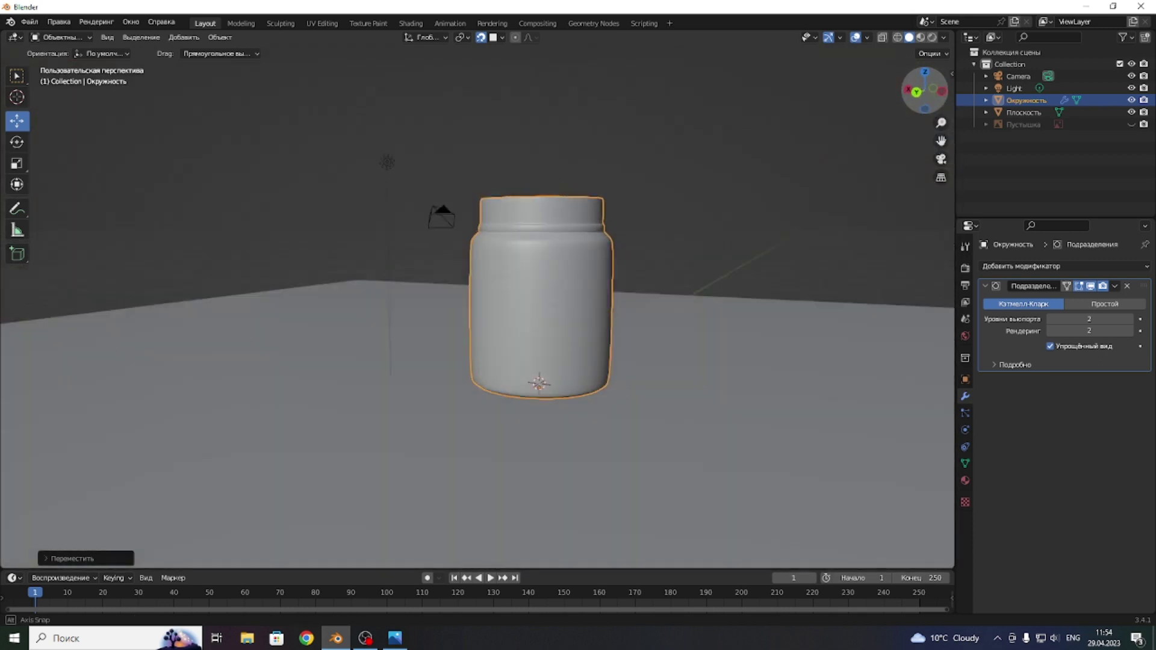
{"action": "scroll", "coordinate": [588, 236], "scroll_direction": "up", "scroll_amount": 3}
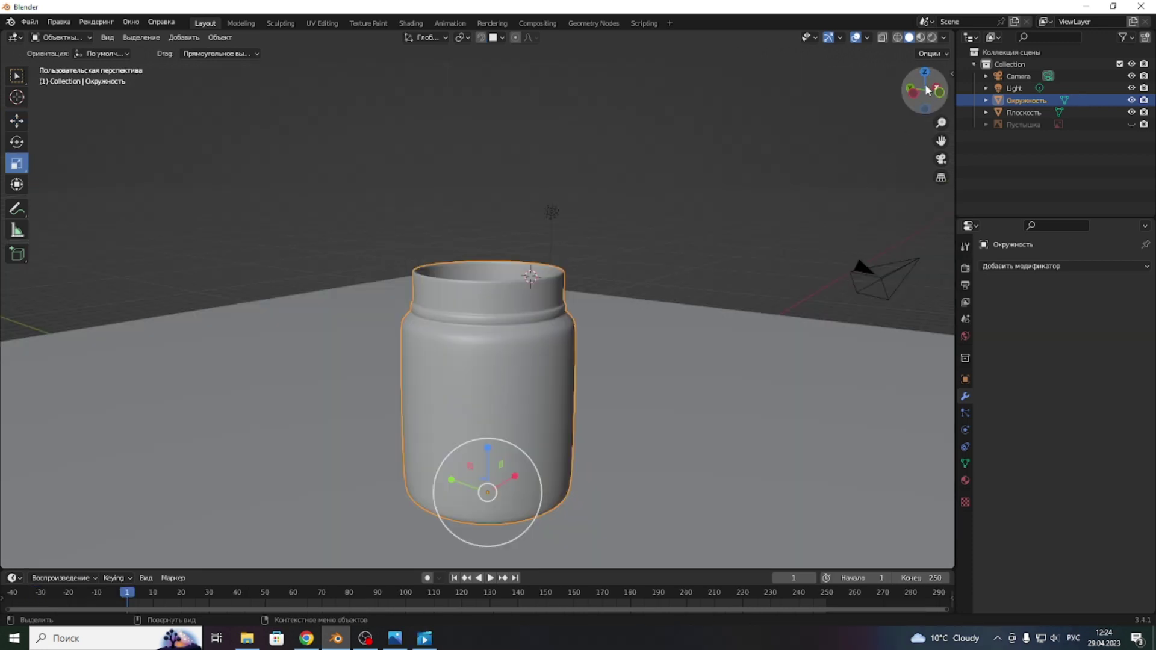
- Enter Edit Mode on the jar and frame its neck in back orthographic view
{"action": "left_click_drag", "start_coordinate": [924, 90], "coordinate": [916, 72]}
{"action": "scroll", "coordinate": [583, 240], "scroll_direction": "up", "scroll_amount": 3}
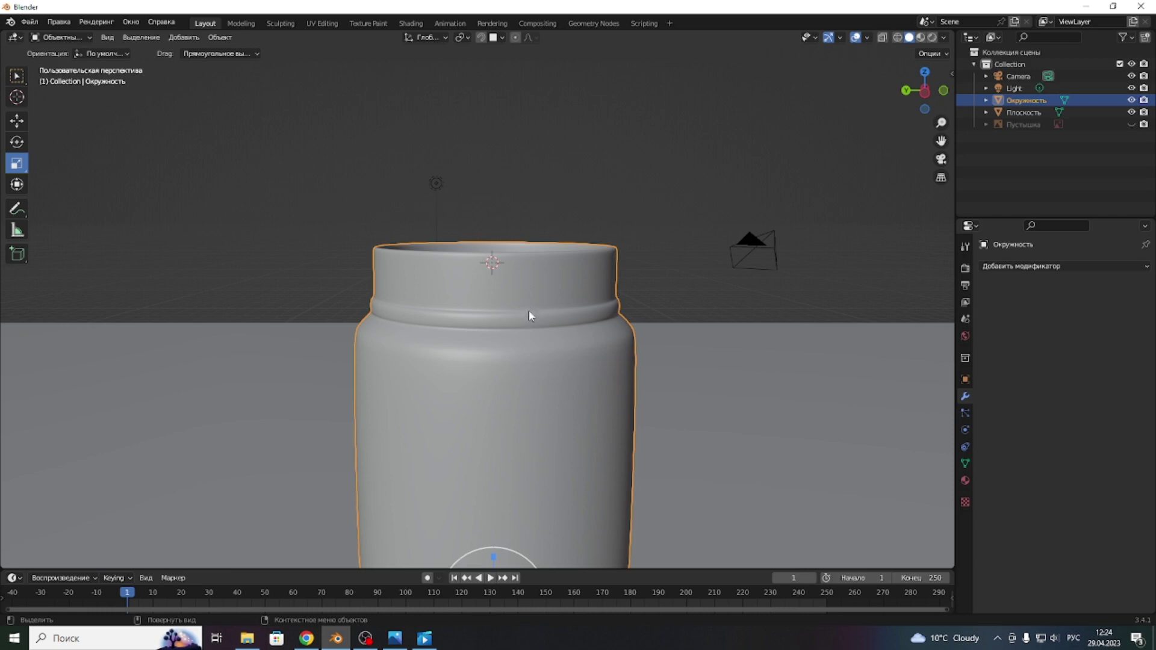
{"action": "key", "text": "Tab"}
{"action": "scroll", "coordinate": [474, 267], "scroll_direction": "up", "scroll_amount": 2}
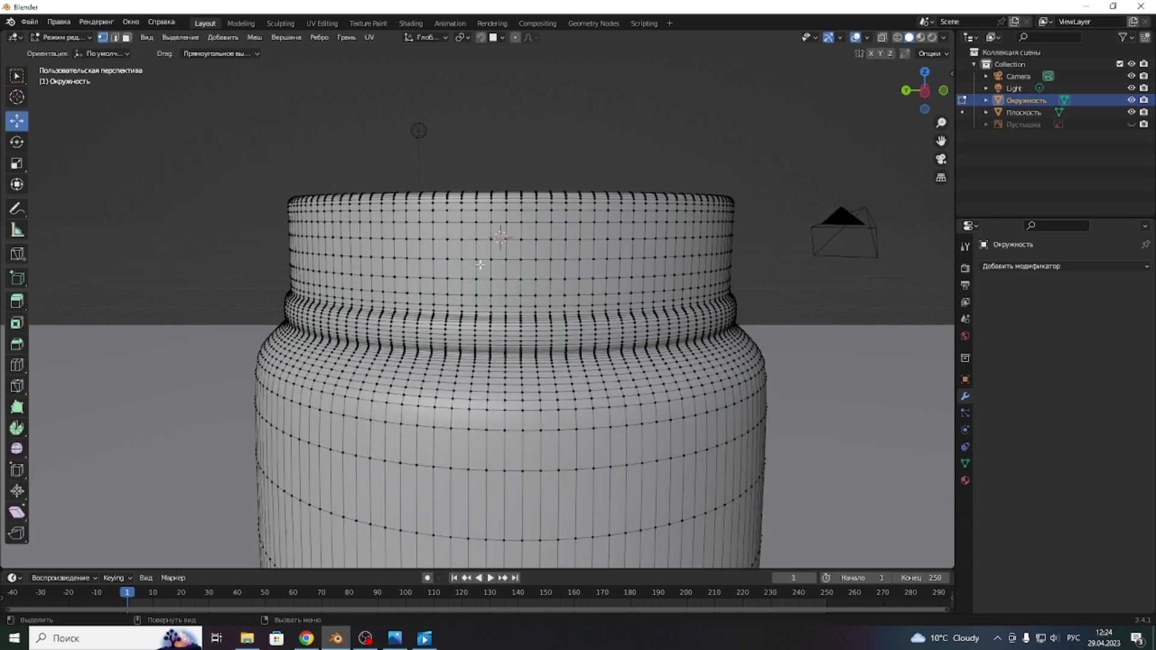
{"action": "scroll", "coordinate": [474, 267], "scroll_direction": "up", "scroll_amount": 2}
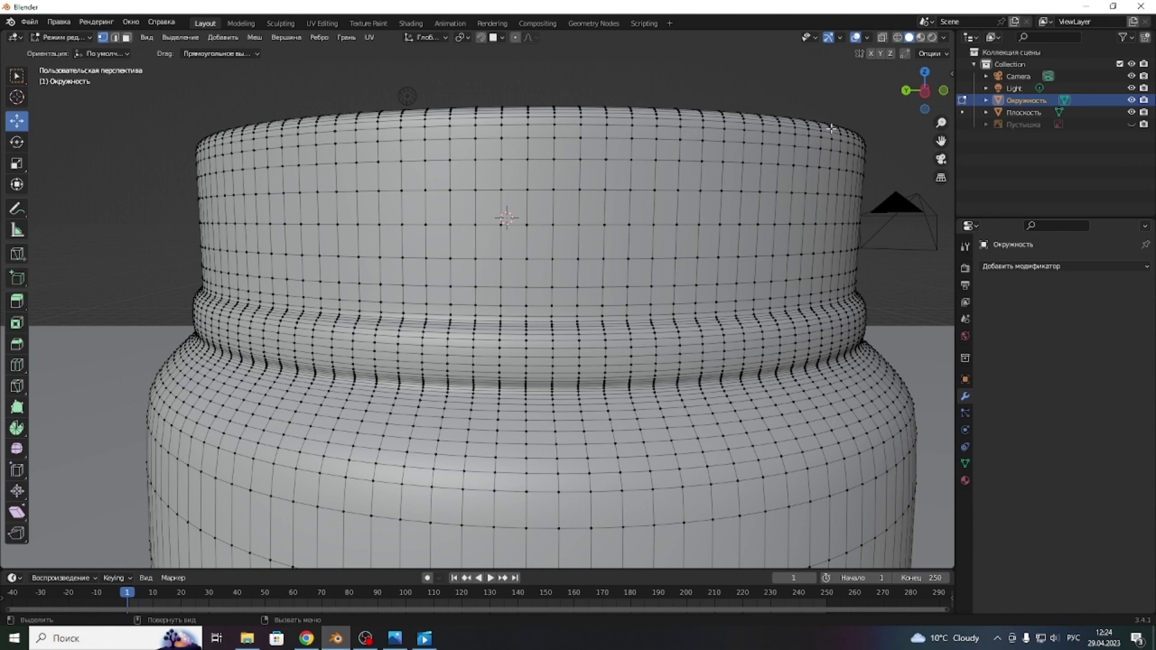
{"action": "left_click", "coordinate": [906, 90]}
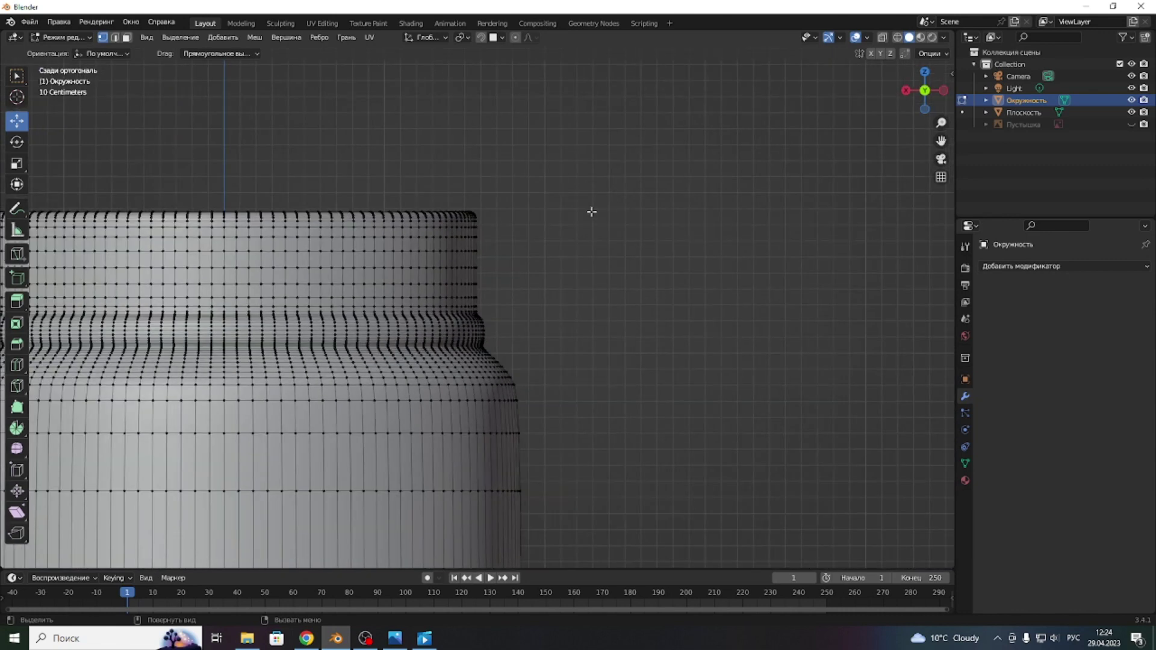
{"action": "left_click_drag", "start_coordinate": [942, 141], "coordinate": [1122, 142]}
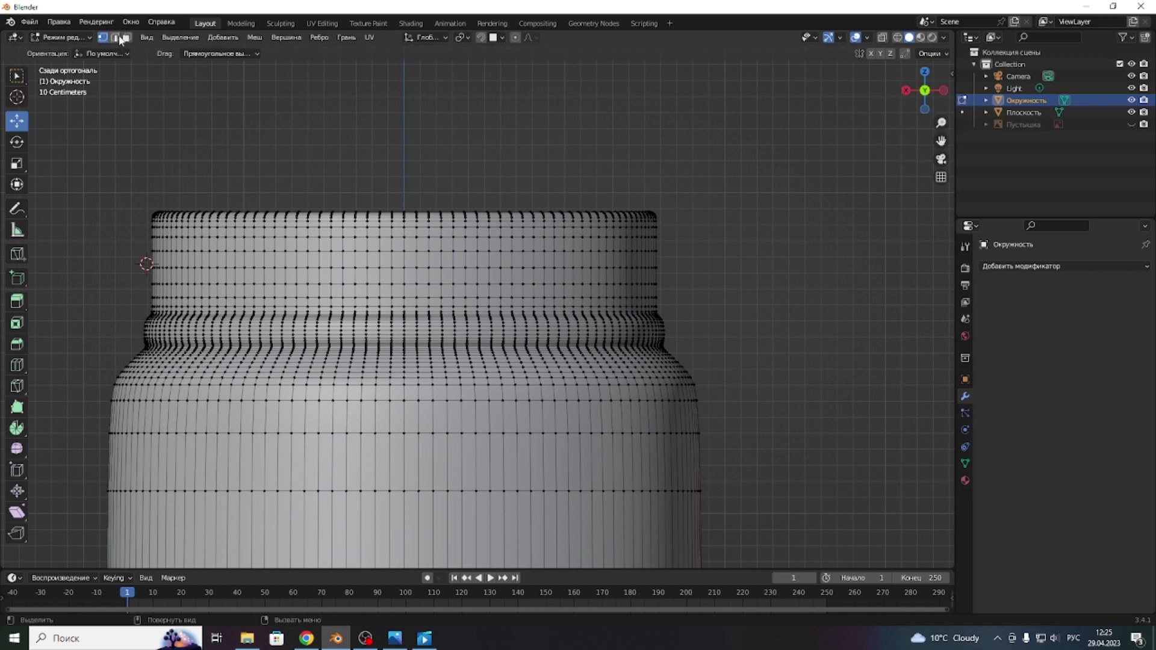
- Switch to edge select and select the loop around the upper neck
{"action": "left_click", "coordinate": [116, 38]}
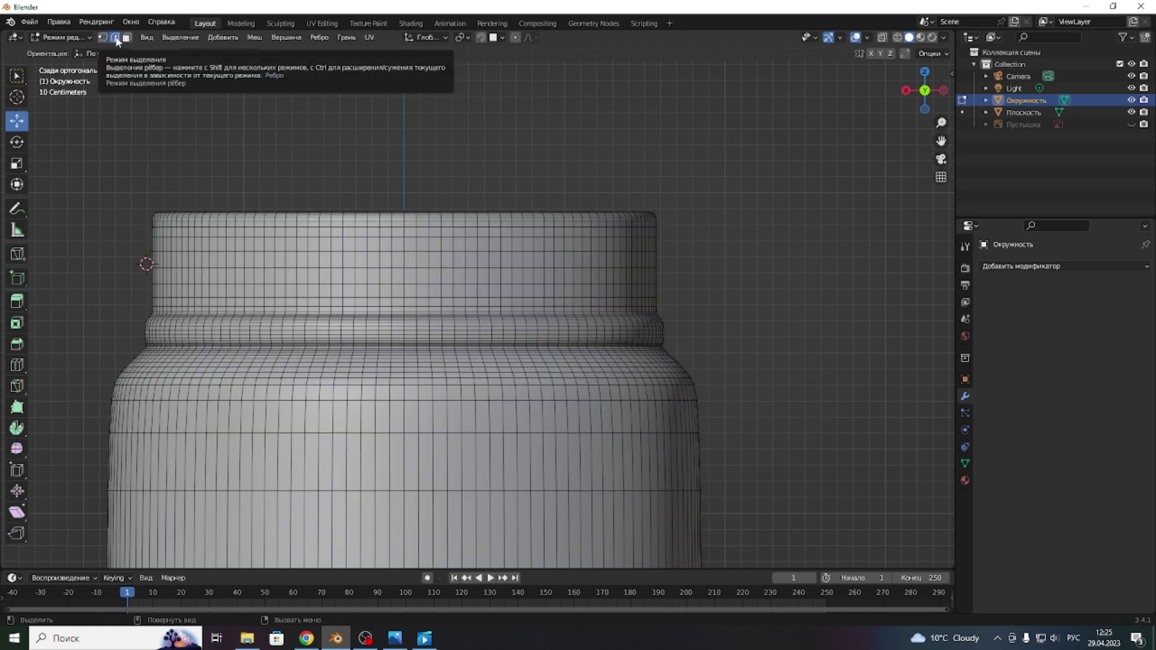
{"action": "left_click", "coordinate": [403, 262], "text": "alt"}
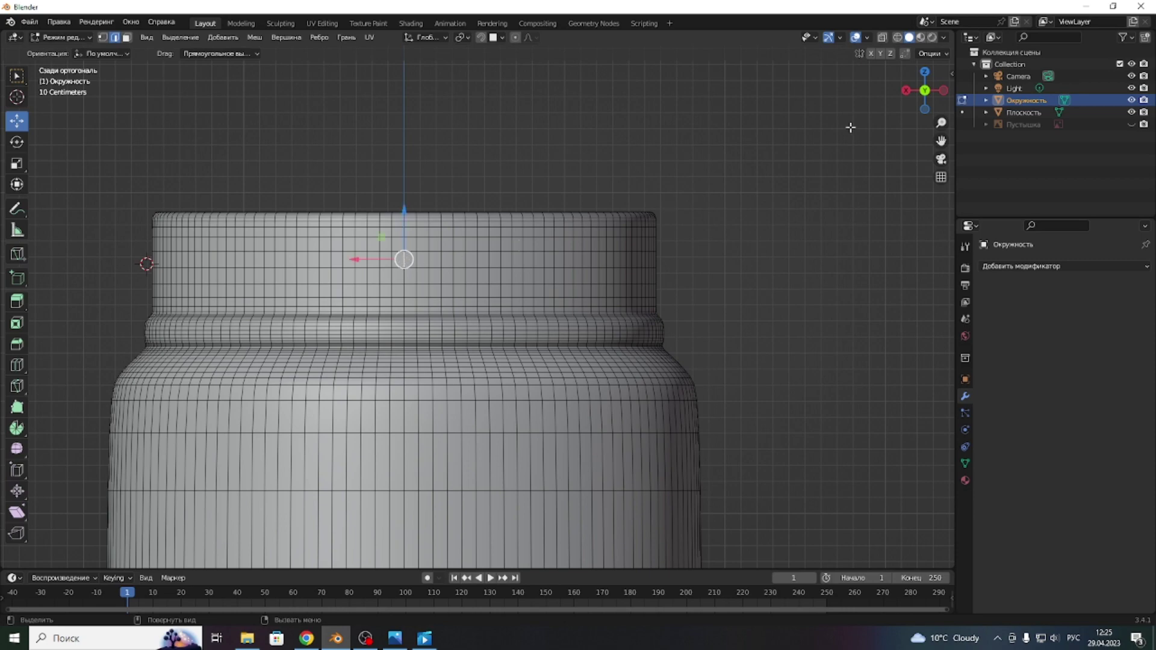
{"action": "left_click_drag", "start_coordinate": [925, 91], "coordinate": [621, 200]}
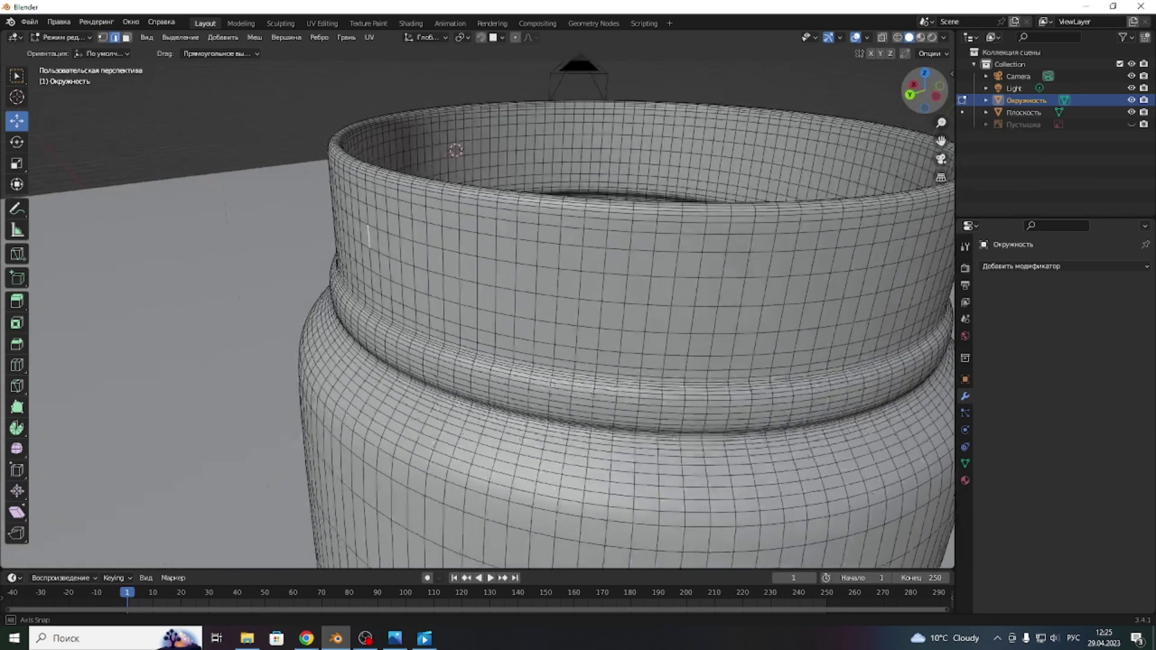
- Duplicate the upper neck loop in place, separate it as Окружность.001, and return to Object Mode
{"action": "key", "text": "shift"}
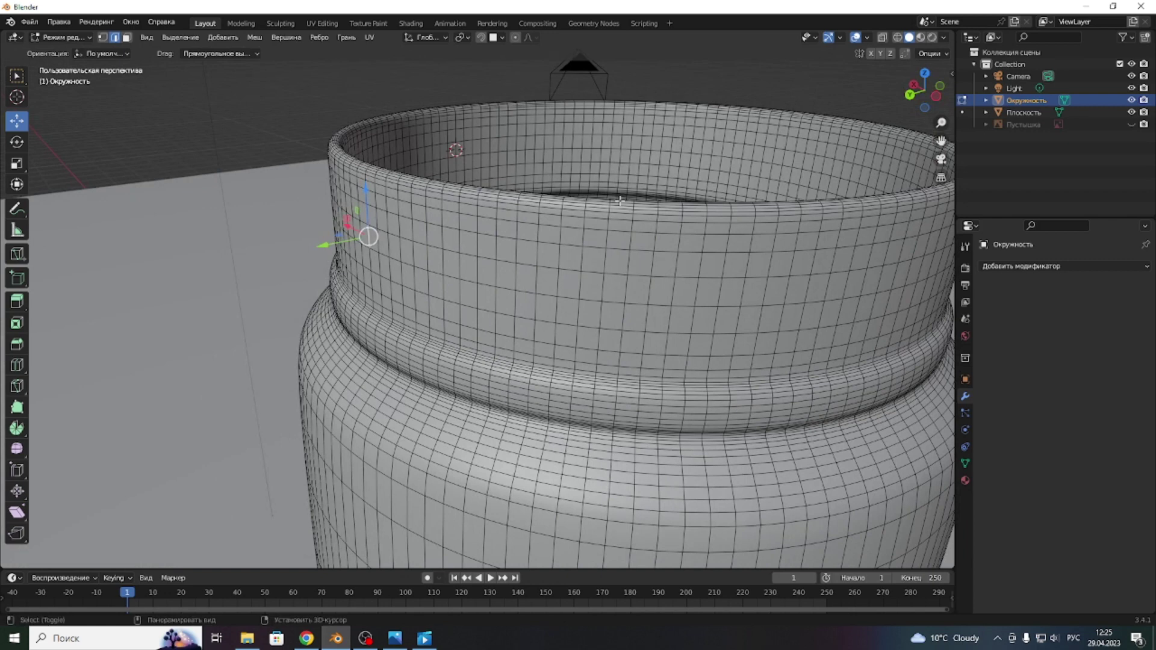
{"action": "key", "text": "shift+d"}
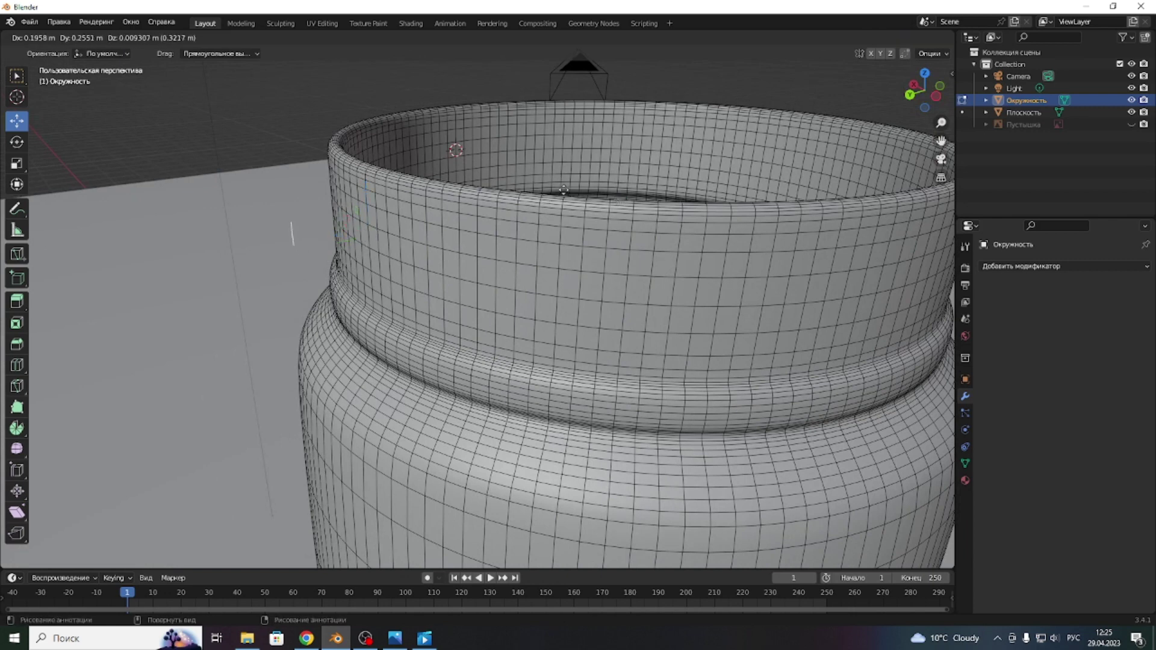
{"action": "right_click", "coordinate": [570, 187]}
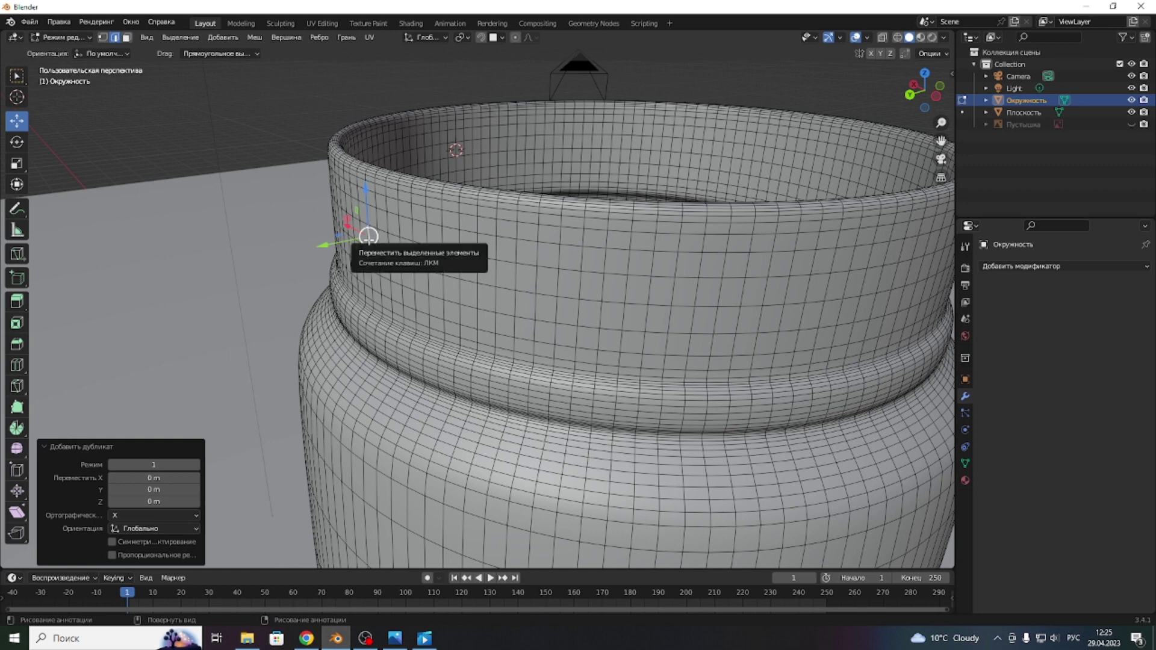
{"action": "right_click", "coordinate": [369, 236]}
{"action": "mouse_move", "coordinate": [321, 575]}
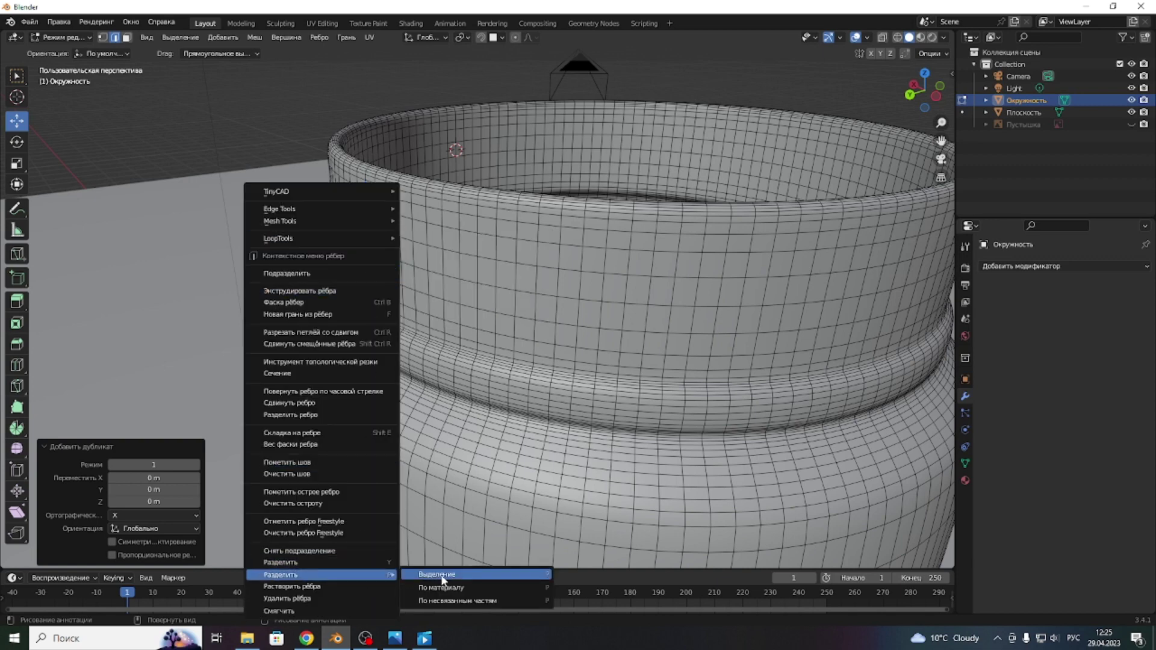
{"action": "left_click", "coordinate": [453, 575]}
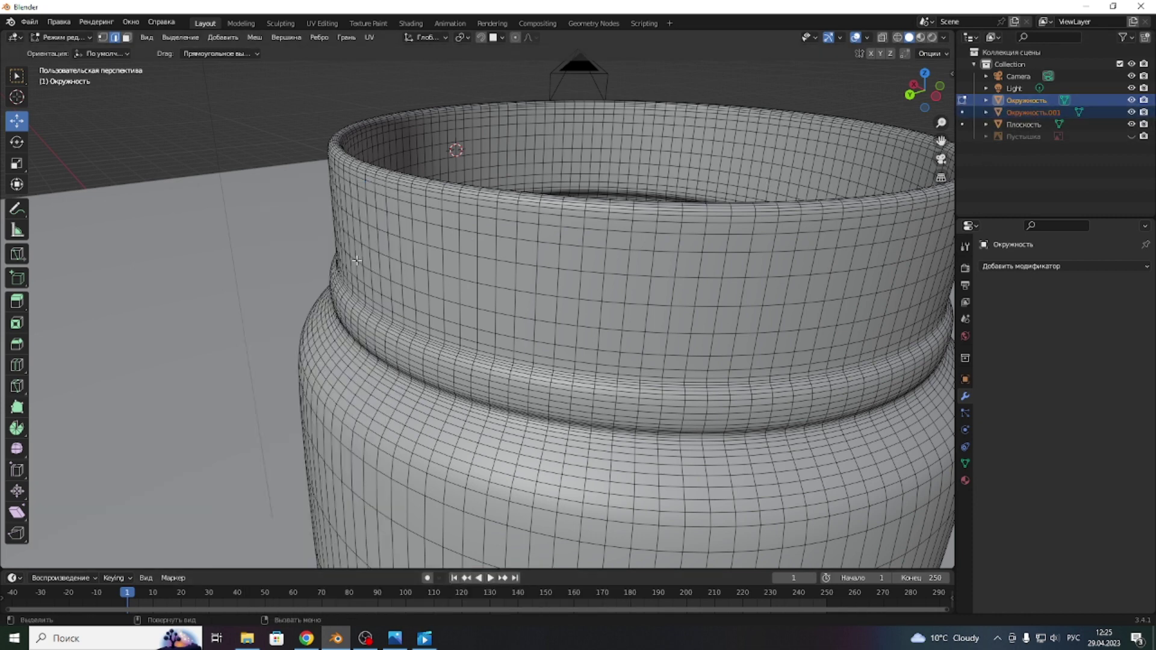
{"action": "key", "text": "Tab"}
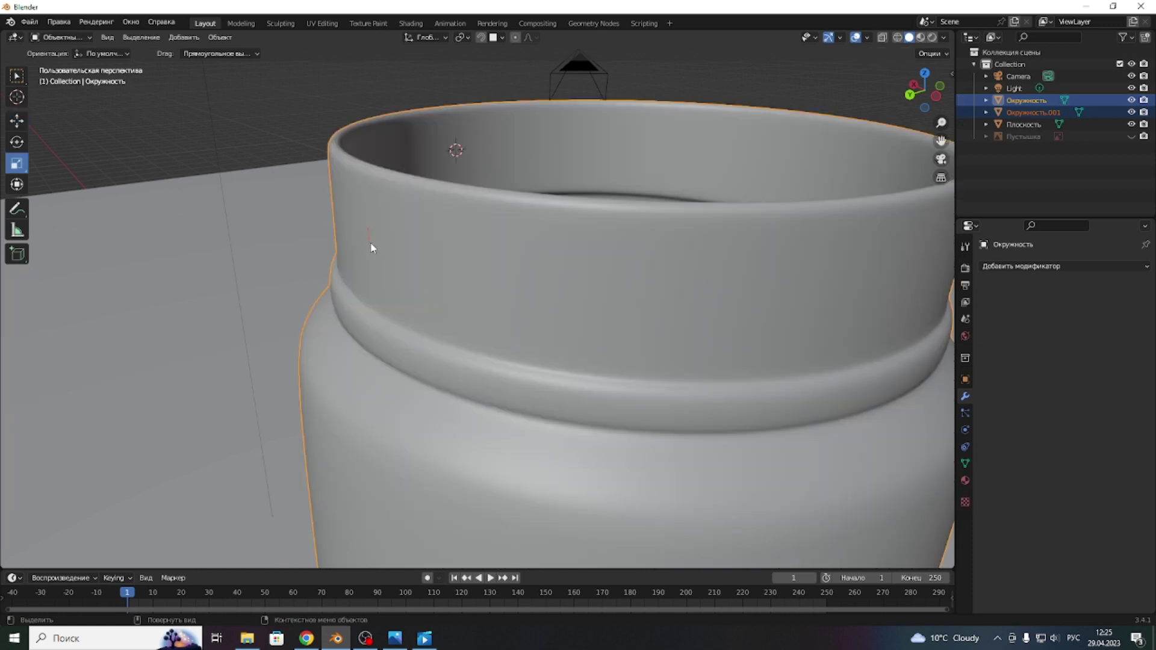
- Select the separated ring Окружность.001
{"action": "left_click", "coordinate": [370, 244]}
{"action": "left_click", "coordinate": [369, 244]}
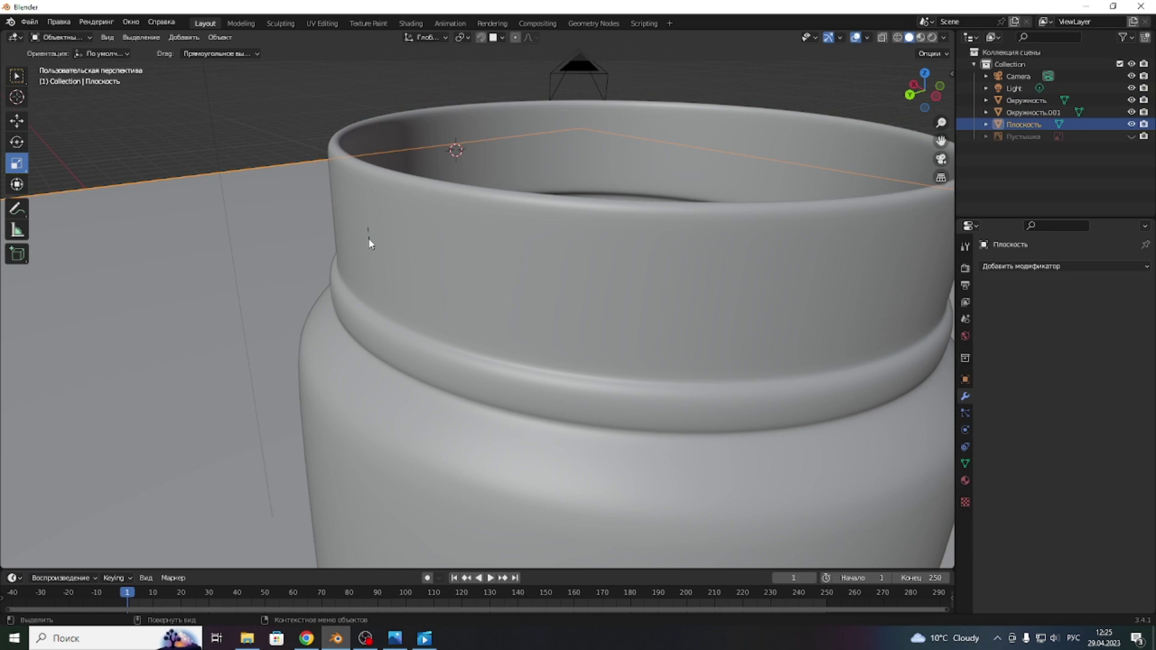
{"action": "scroll", "coordinate": [363, 236], "scroll_direction": "up", "scroll_amount": 2}
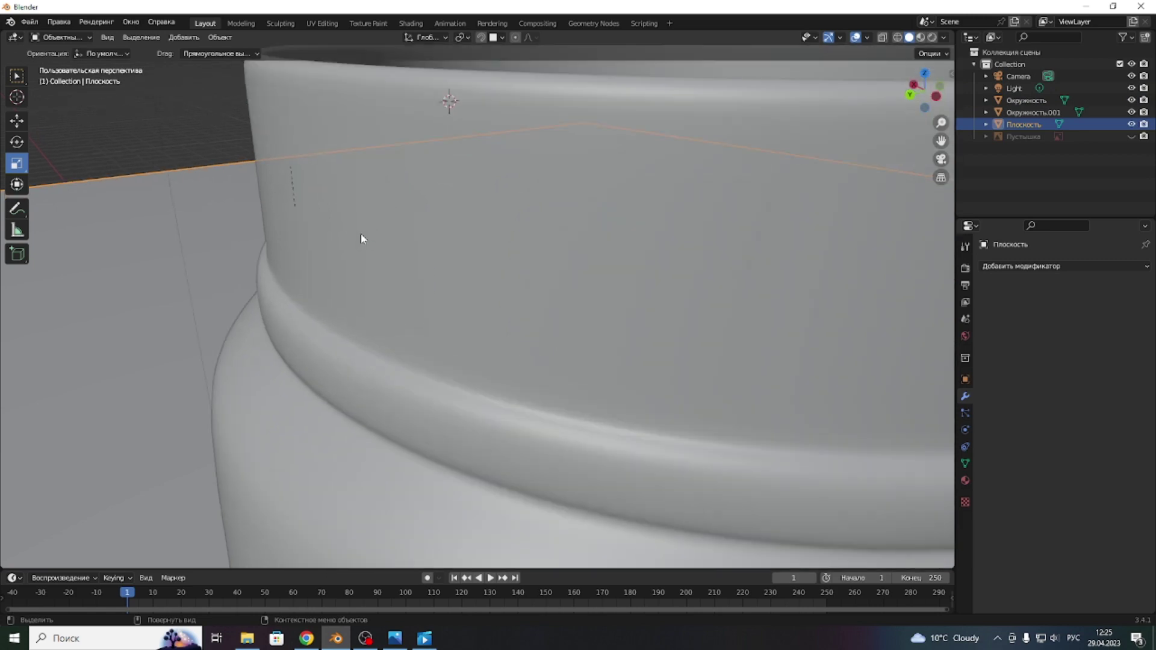
{"action": "left_click", "coordinate": [292, 188]}
{"action": "left_click", "coordinate": [292, 188]}
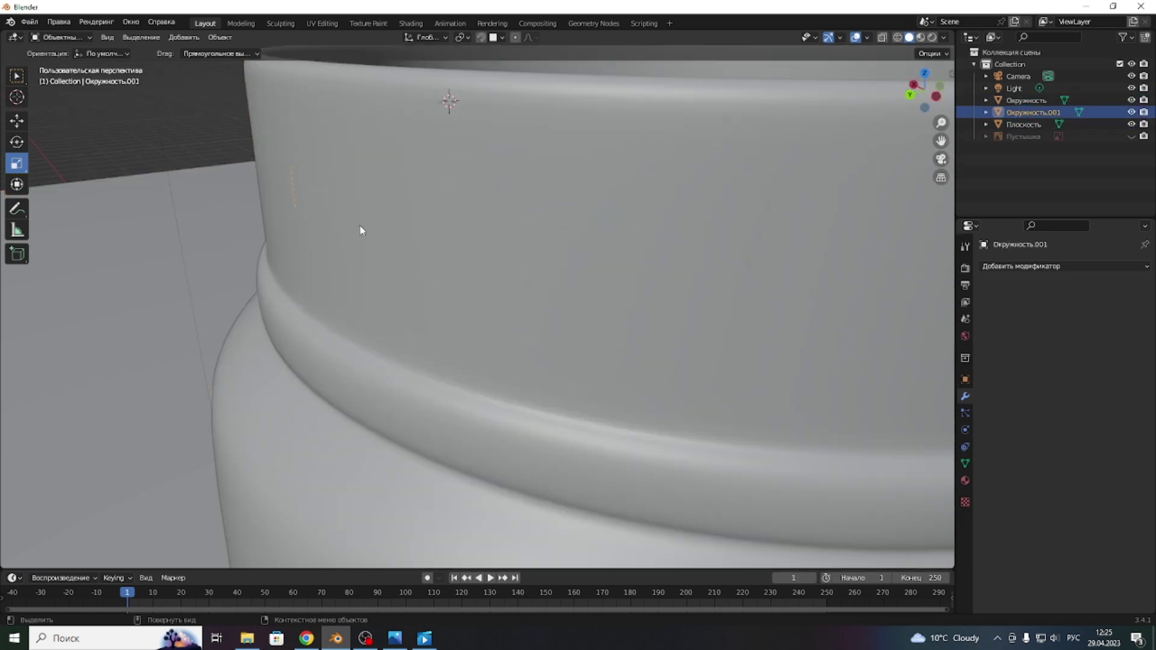
{"action": "scroll", "coordinate": [367, 239], "scroll_direction": "down", "scroll_amount": 2}
{"action": "middle_click_drag", "start_coordinate": [441, 262], "coordinate": [491, 265]}
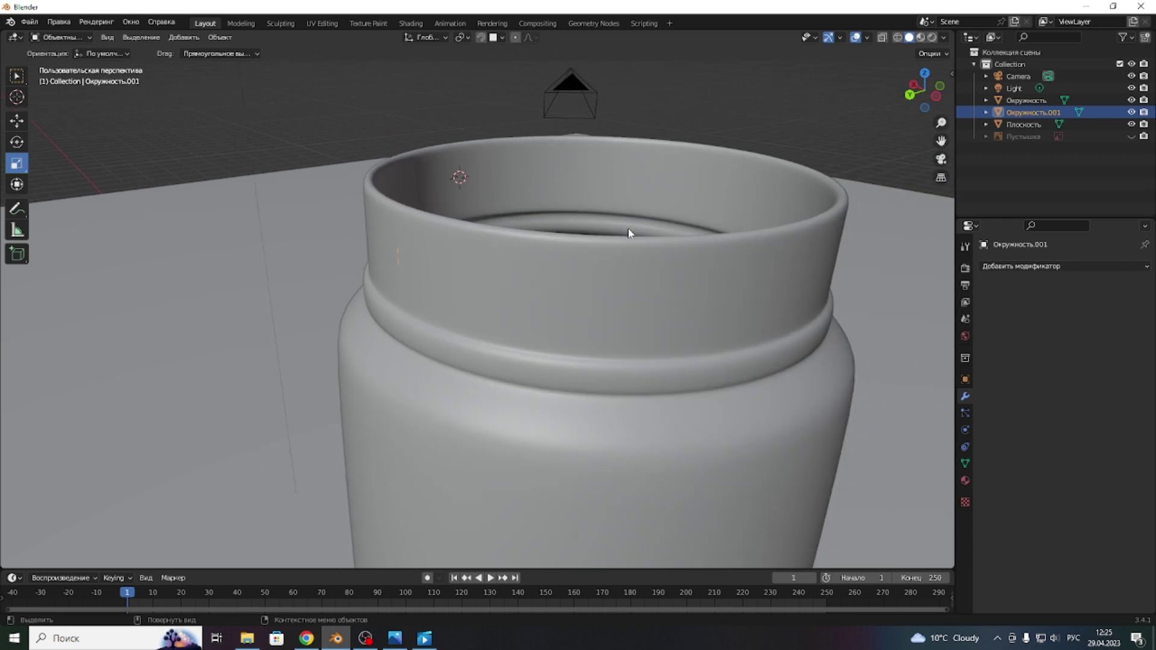
{"action": "scroll", "coordinate": [664, 204], "scroll_direction": "down", "scroll_amount": 3}
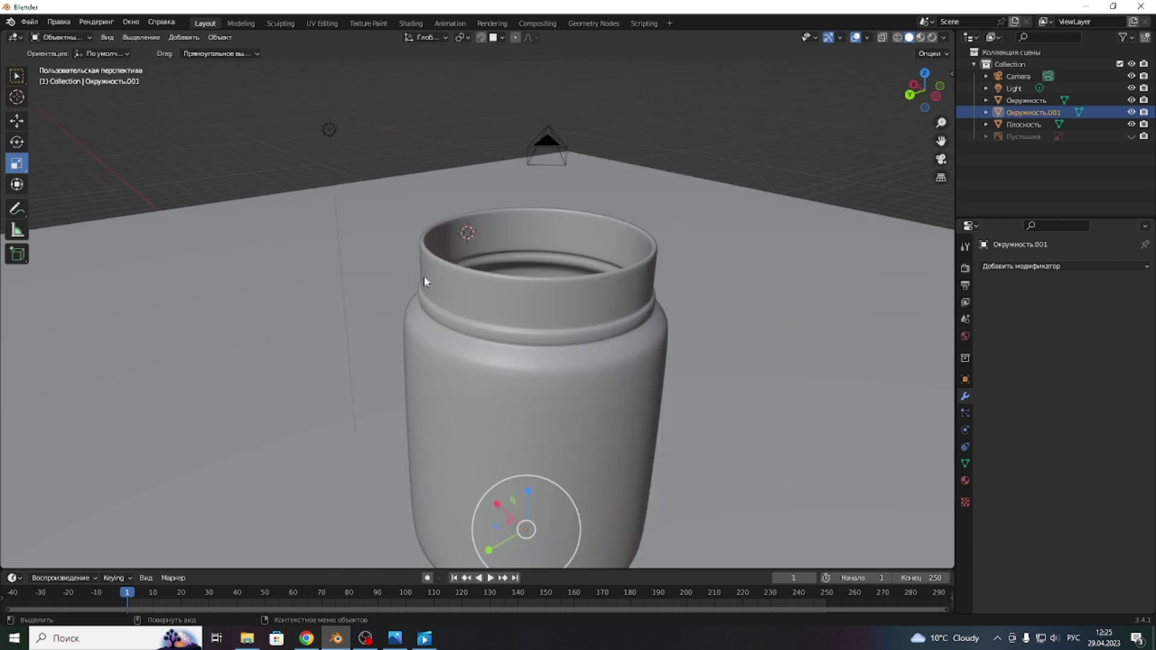
- Lift Окружность.001 1.3153 m straight up along Z
{"action": "left_click", "coordinate": [17, 121]}
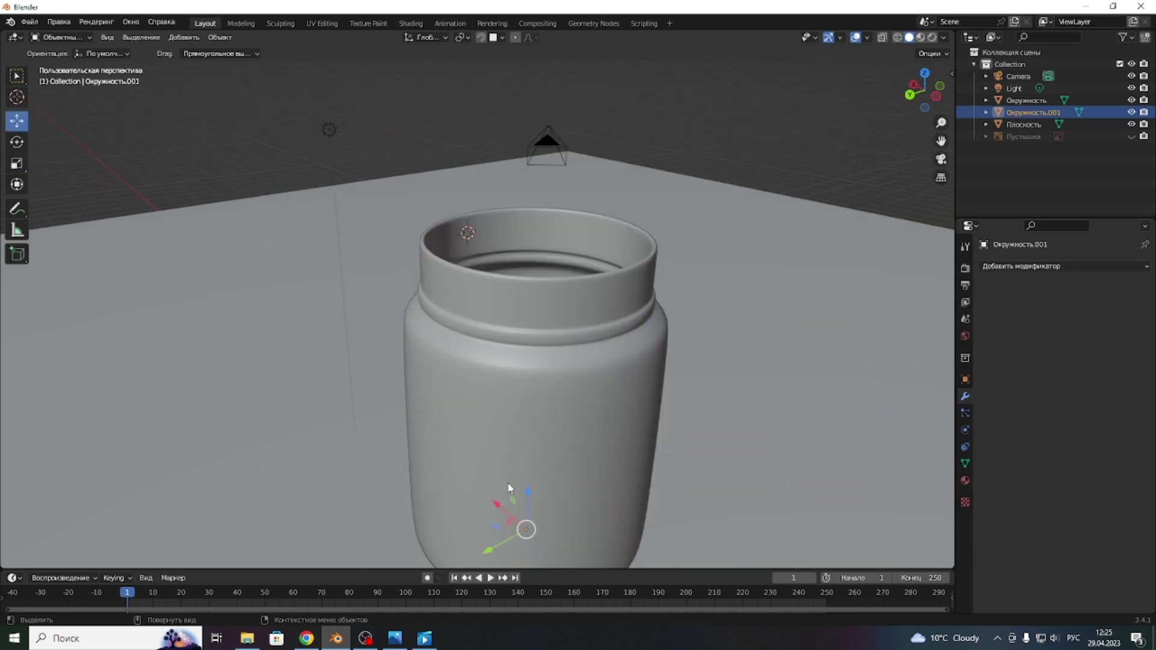
{"action": "left_click_drag", "start_coordinate": [528, 495], "coordinate": [502, 319]}
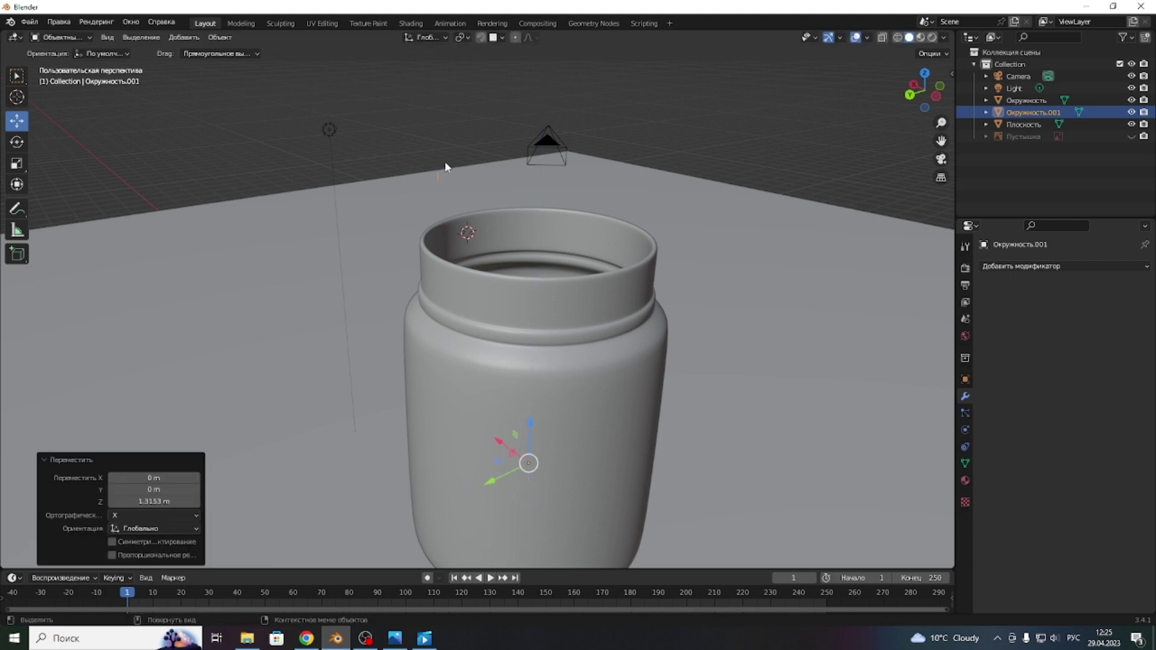
{"action": "scroll", "coordinate": [448, 169], "scroll_direction": "up", "scroll_amount": 2}
{"action": "mouse_move", "coordinate": [921, 91]}
{"action": "left_mouse_down"}
{"action": "mouse_move", "coordinate": [951, 90]}
{"action": "mouse_move", "coordinate": [928, 99]}
{"action": "left_mouse_up"}
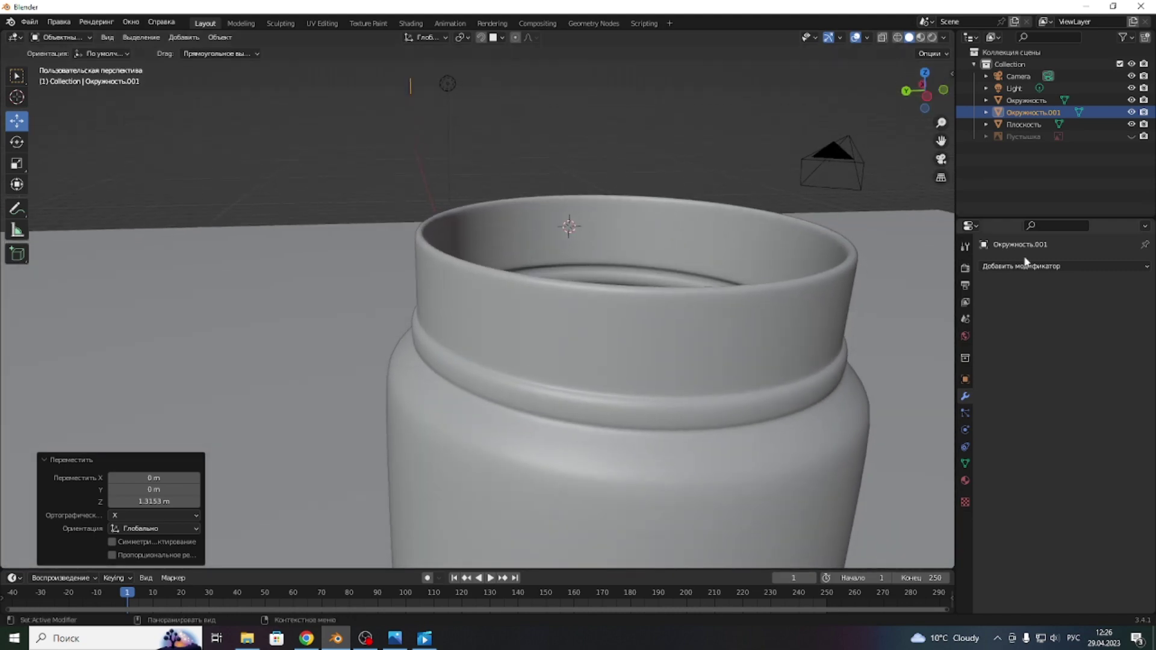
- Add a Screw modifier to Окружность.001, keeping its axis on Z
{"action": "left_click", "coordinate": [1027, 265]}
{"action": "left_click", "coordinate": [1039, 267]}
{"action": "left_click", "coordinate": [1038, 268]}
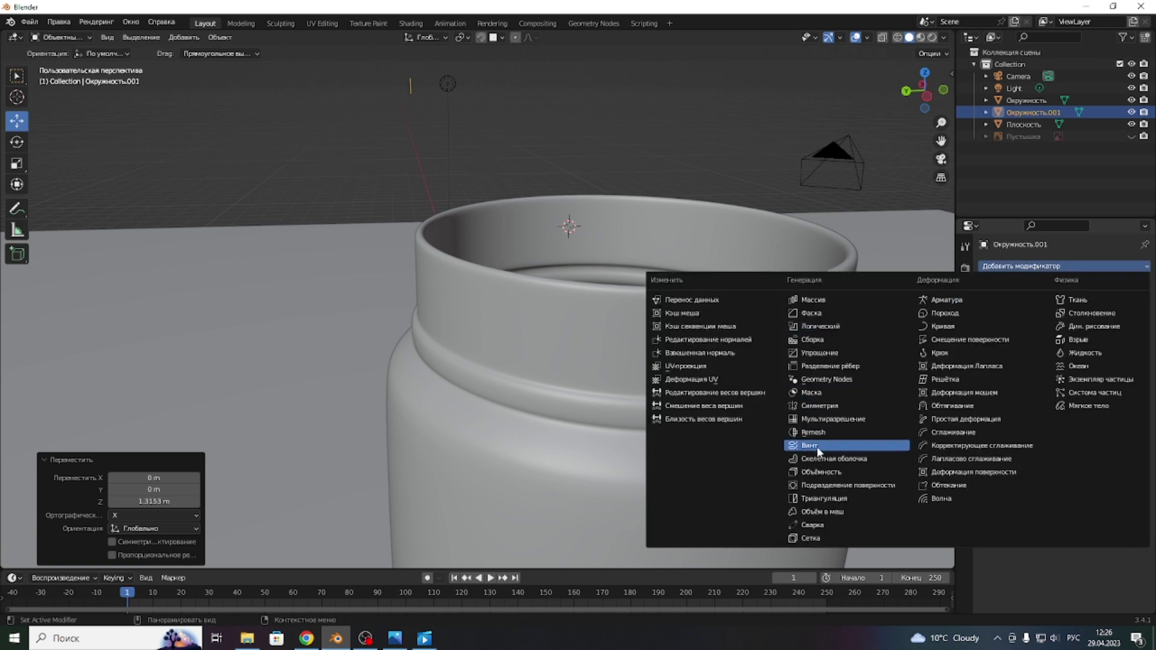
{"action": "left_click", "coordinate": [816, 446]}
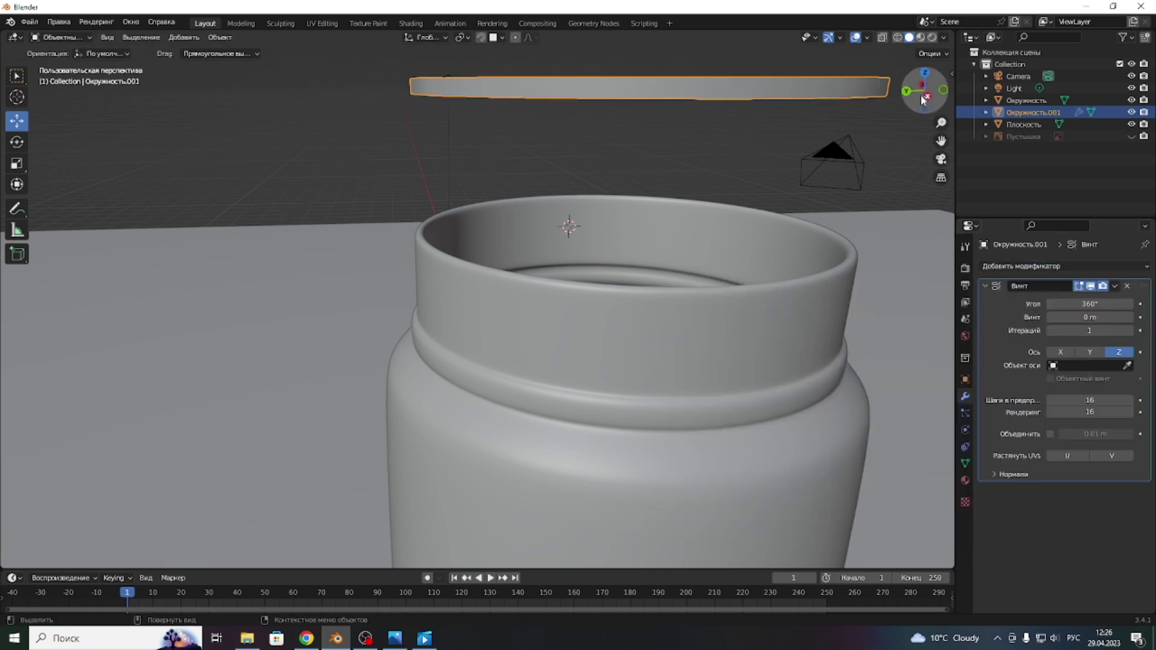
{"action": "left_click_drag", "start_coordinate": [924, 100], "coordinate": [779, 205]}
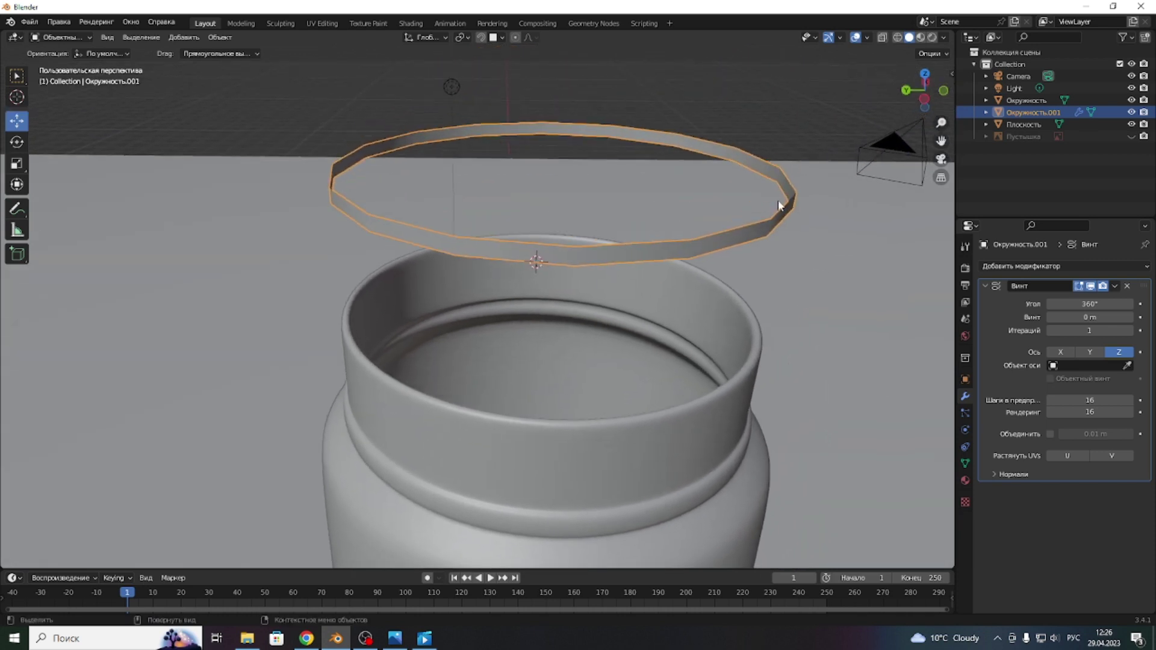
{"action": "left_click", "coordinate": [1084, 352]}
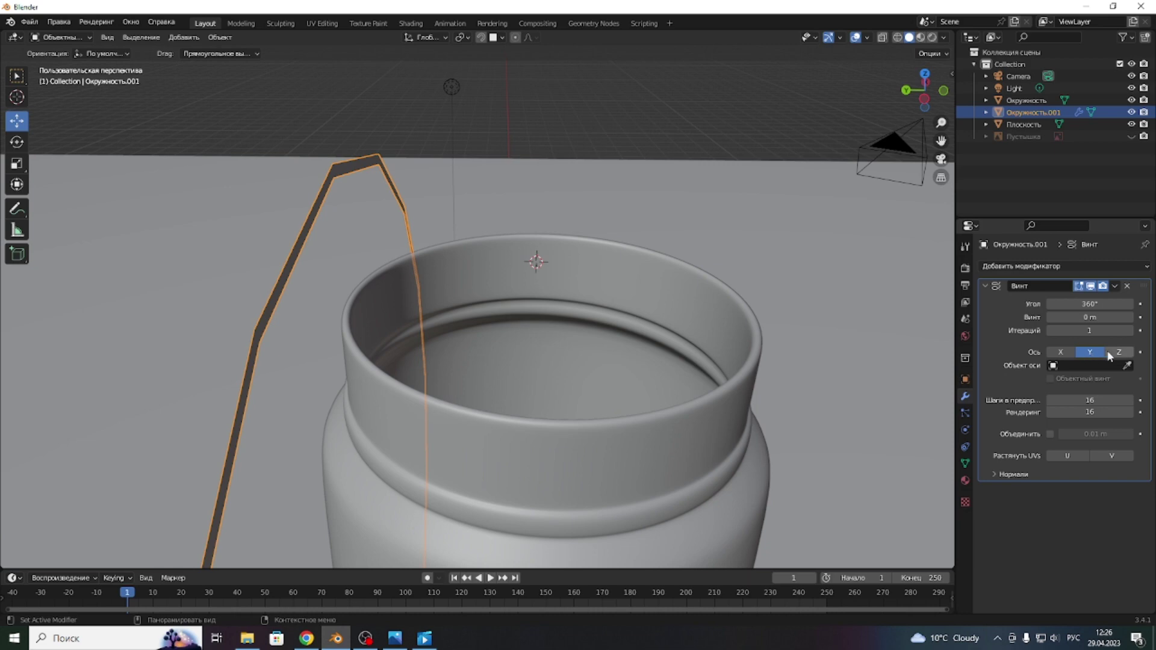
{"action": "left_click", "coordinate": [1126, 352]}
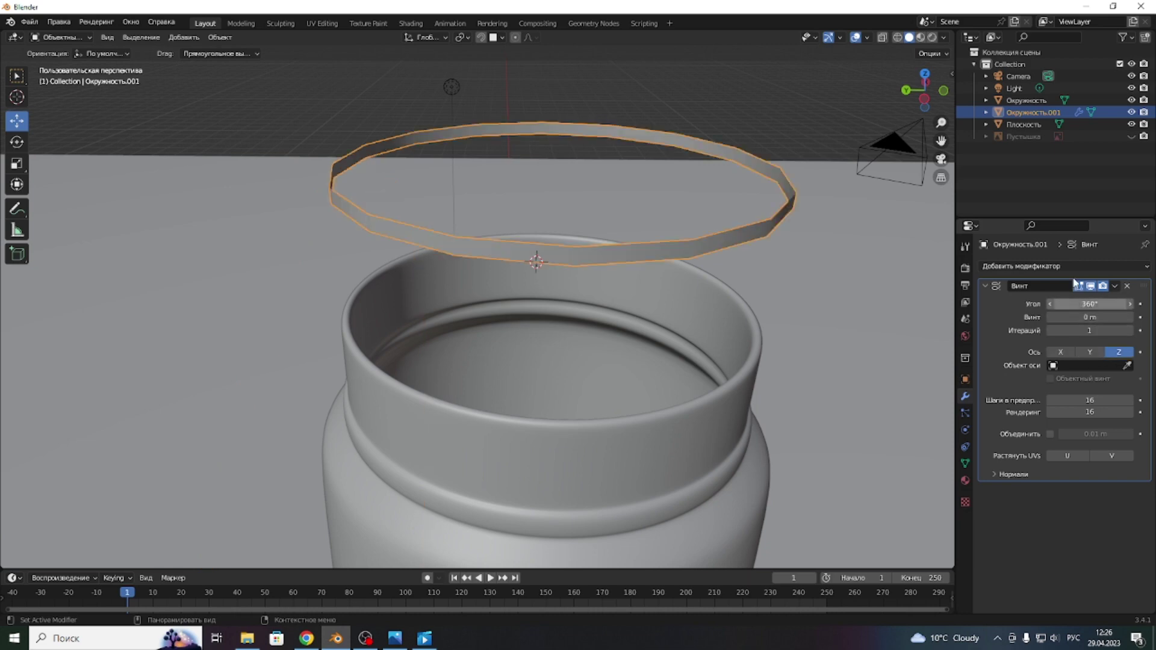
{"action": "left_click_drag", "start_coordinate": [925, 90], "coordinate": [926, 96]}
- Set the Screw angle to 352°, rise to 0.1 m and iterations to 2
{"action": "left_click", "coordinate": [1051, 305]}
{"action": "mouse_move", "coordinate": [1051, 304]}
{"action": "left_mouse_down"}
{"action": "mouse_move", "coordinate": [1102, 318]}
{"action": "mouse_move", "coordinate": [1082, 317]}
{"action": "left_mouse_up"}
{"action": "mouse_move", "coordinate": [925, 90]}
{"action": "left_mouse_down"}
{"action": "mouse_move", "coordinate": [924, 78]}
{"action": "mouse_move", "coordinate": [927, 103]}
{"action": "left_mouse_up"}
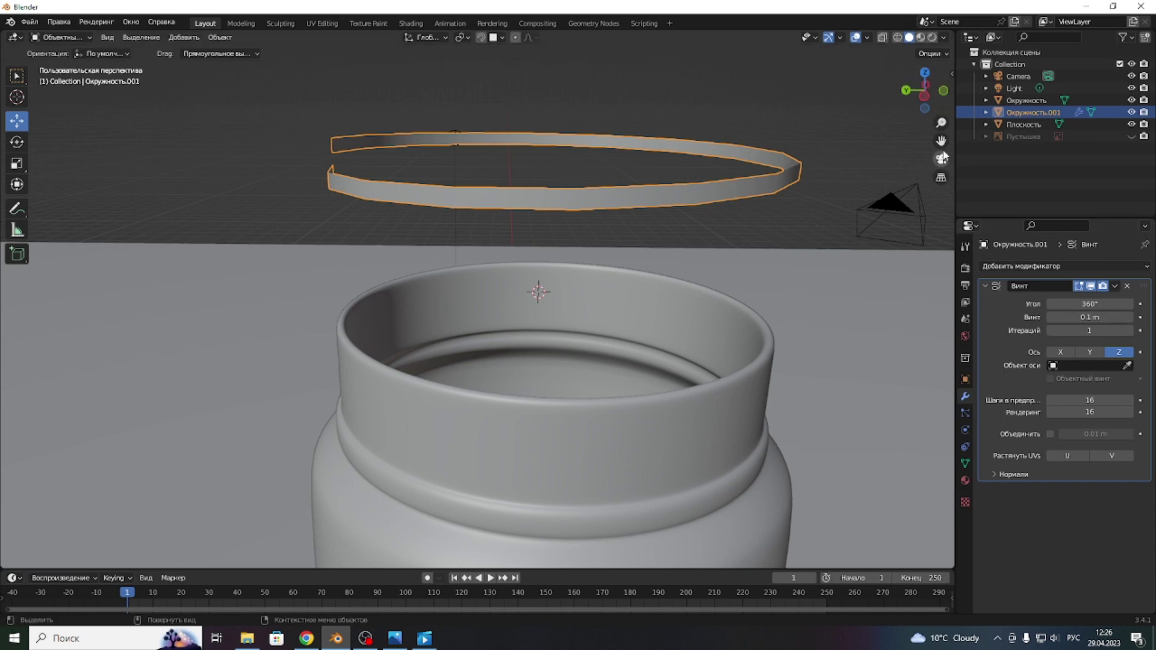
{"action": "left_click_drag", "start_coordinate": [925, 109], "coordinate": [917, 124]}
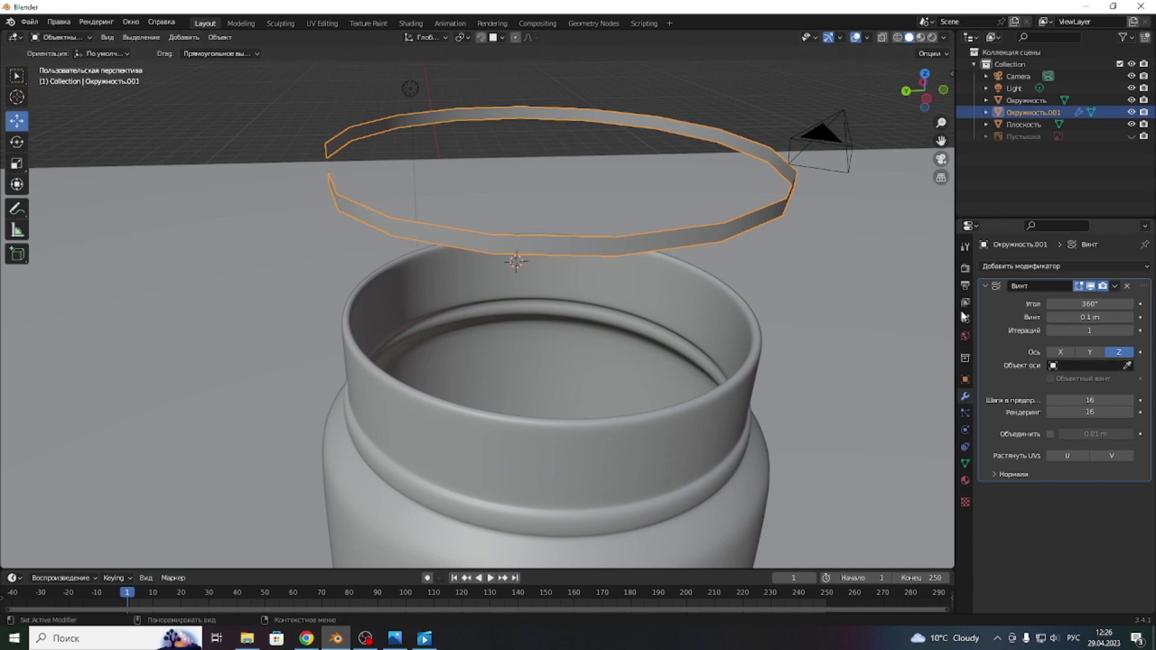
{"action": "left_click", "coordinate": [1130, 332]}
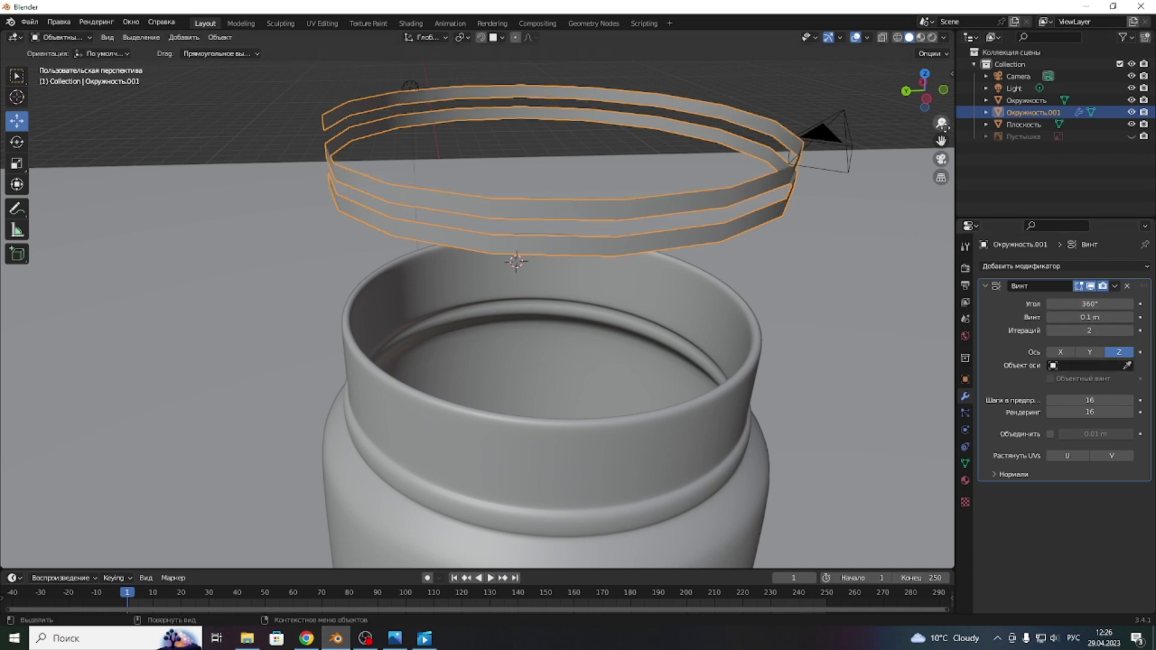
{"action": "left_click_drag", "start_coordinate": [926, 90], "coordinate": [925, 95]}
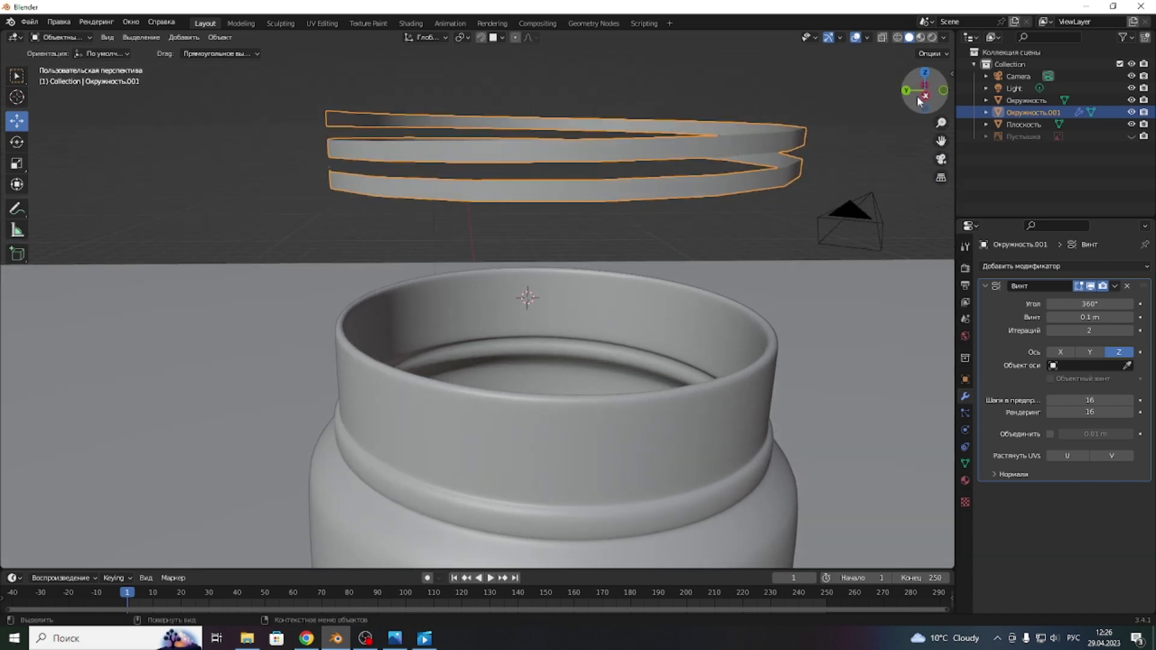
{"action": "mouse_move", "coordinate": [925, 90]}
{"action": "left_mouse_down"}
{"action": "mouse_move", "coordinate": [925, 105]}
{"action": "mouse_move", "coordinate": [886, 111]}
{"action": "mouse_move", "coordinate": [744, 180]}
{"action": "left_mouse_up"}
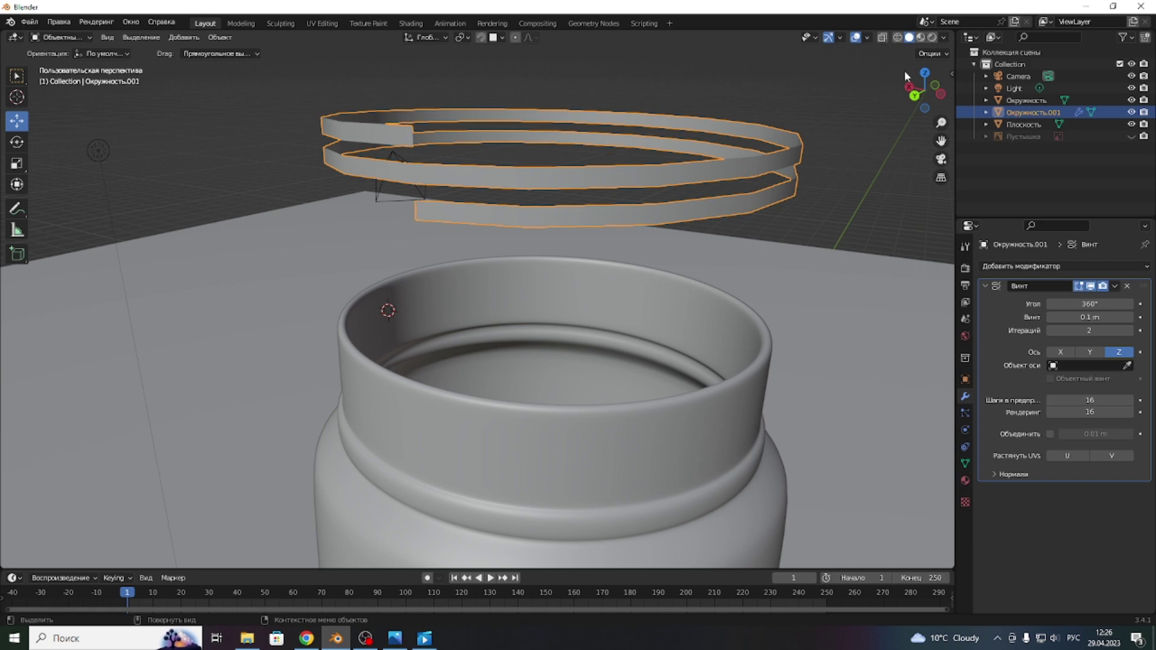
{"action": "left_click_drag", "start_coordinate": [905, 75], "coordinate": [916, 90]}
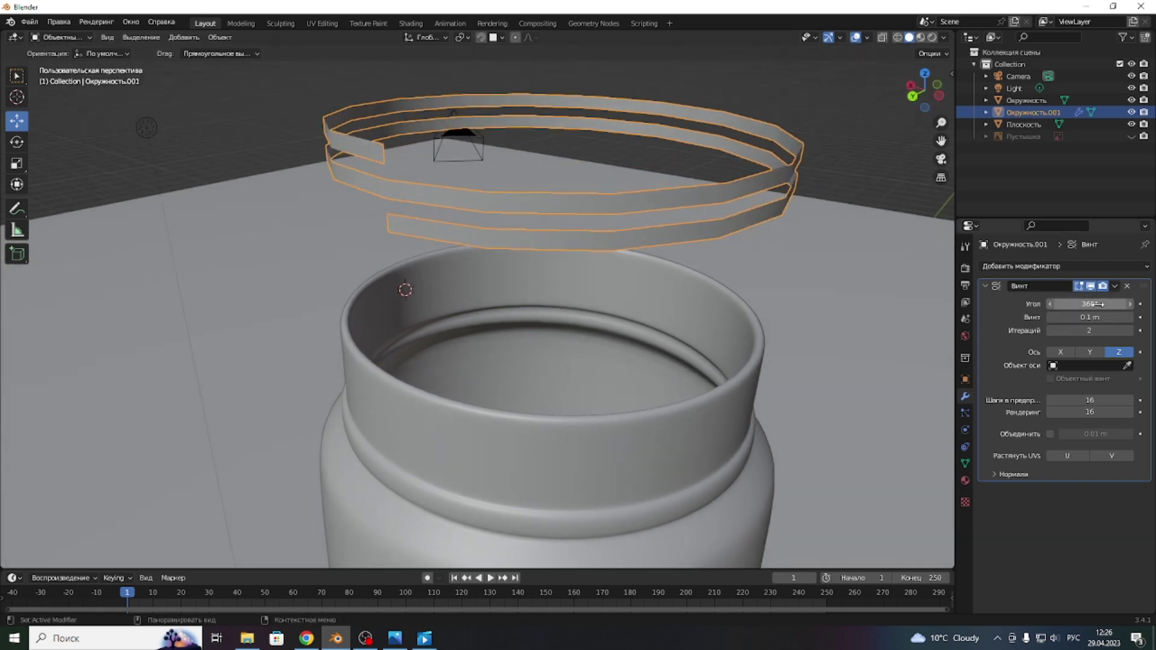
- Shorten the Screw modifier's angle to about 270°
{"action": "left_click_drag", "start_coordinate": [1051, 304], "coordinate": [1027, 304]}
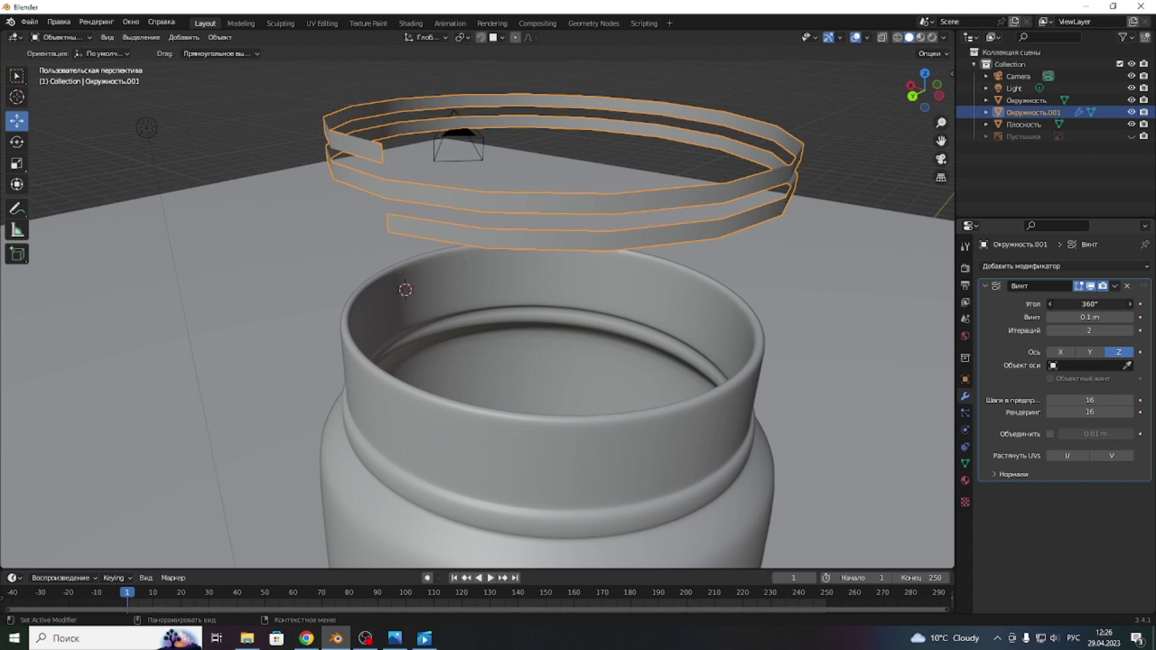
{"action": "left_click", "coordinate": [912, 96]}
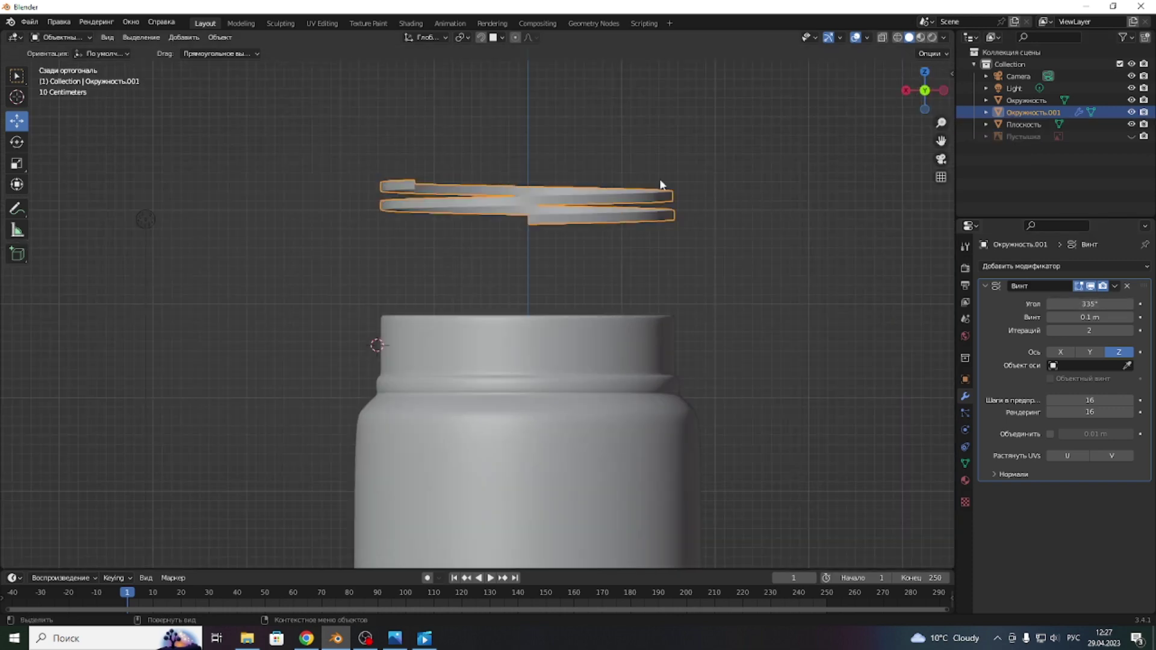
{"action": "scroll", "coordinate": [571, 175], "scroll_direction": "up", "scroll_amount": 3}
{"action": "left_click_drag", "start_coordinate": [941, 140], "coordinate": [887, 214]}
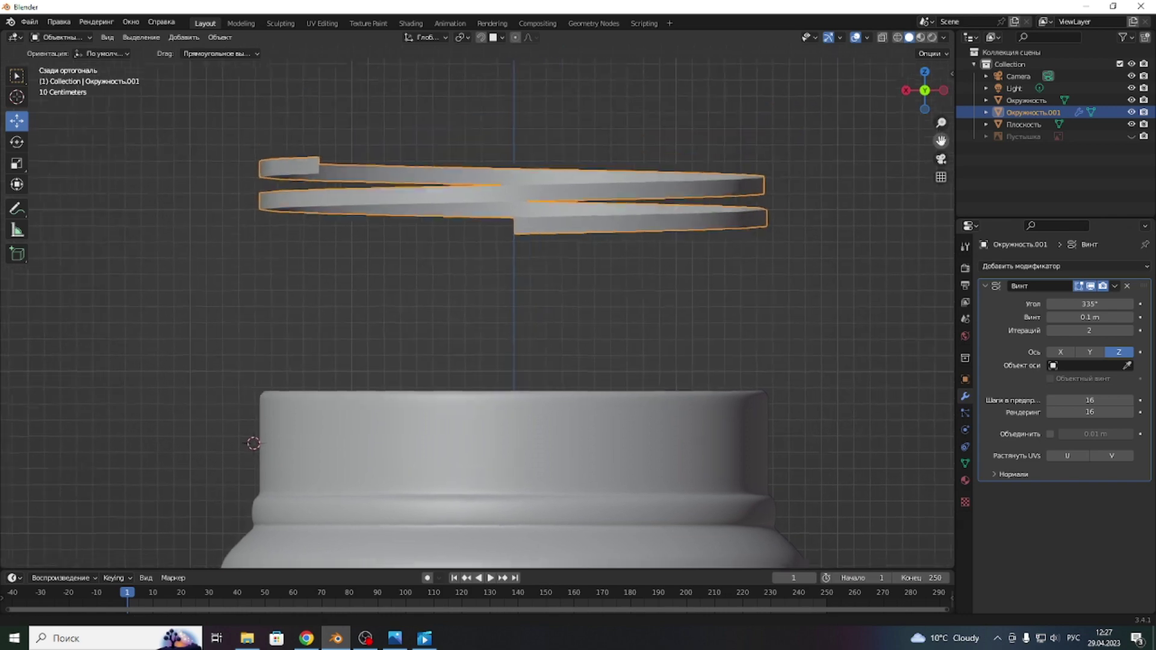
{"action": "left_click_drag", "start_coordinate": [1090, 304], "coordinate": [1060, 304]}
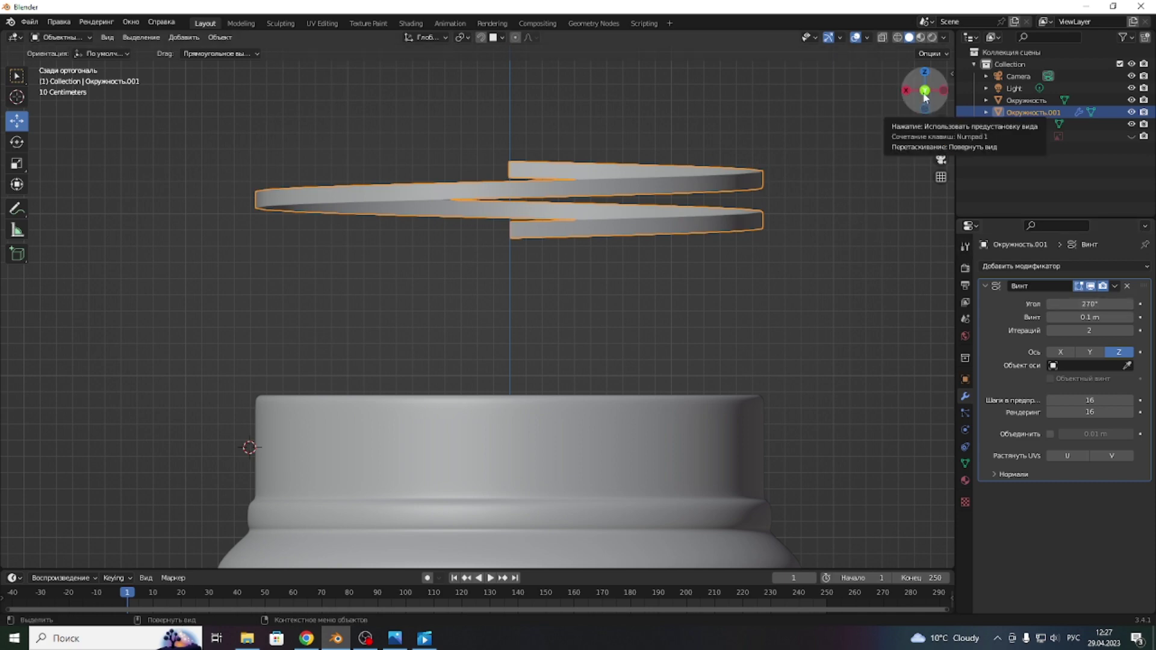
- Apply the Screw modifier to the ring mesh
{"action": "left_click_drag", "start_coordinate": [924, 99], "coordinate": [654, 206]}
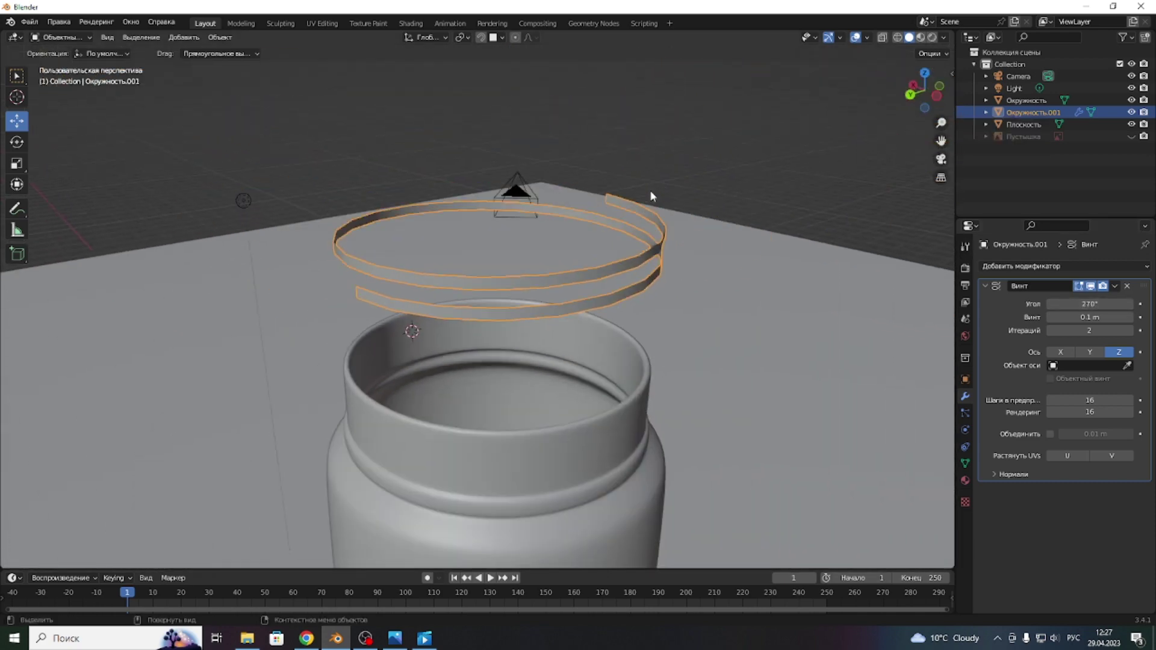
{"action": "scroll", "coordinate": [623, 299], "scroll_direction": "down", "scroll_amount": 1}
{"action": "scroll", "coordinate": [623, 299], "scroll_direction": "down", "scroll_amount": 2}
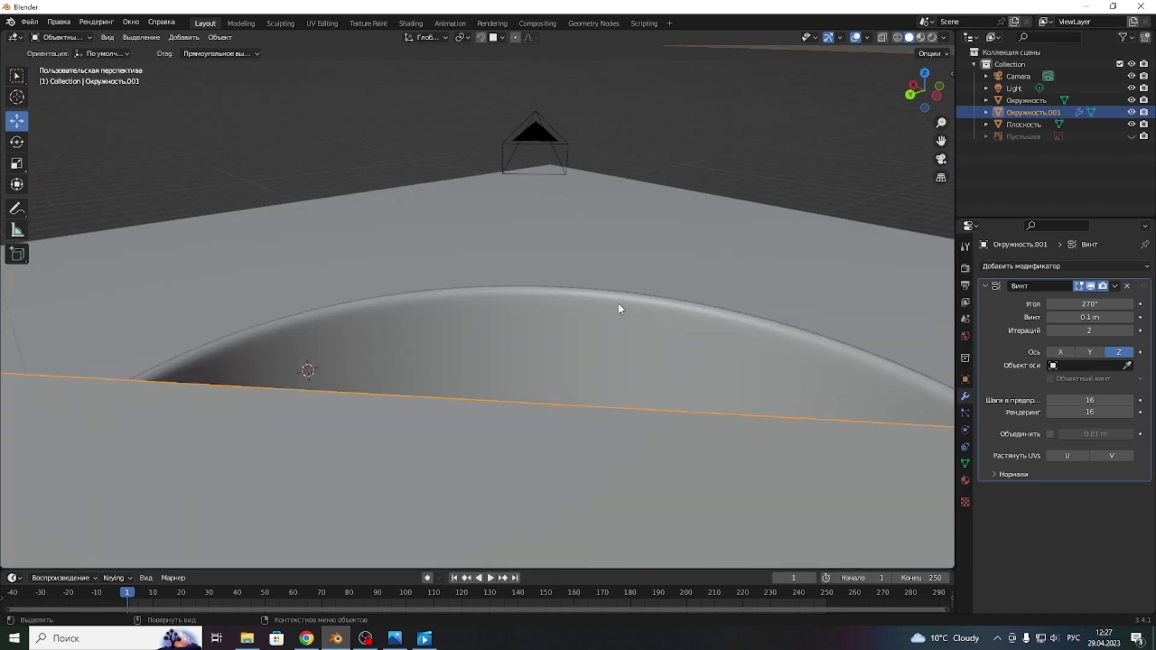
{"action": "scroll", "coordinate": [618, 302], "scroll_direction": "down", "scroll_amount": 3}
{"action": "scroll", "coordinate": [580, 275], "scroll_direction": "down", "scroll_amount": 2}
{"action": "scroll", "coordinate": [579, 276], "scroll_direction": "up", "scroll_amount": 2}
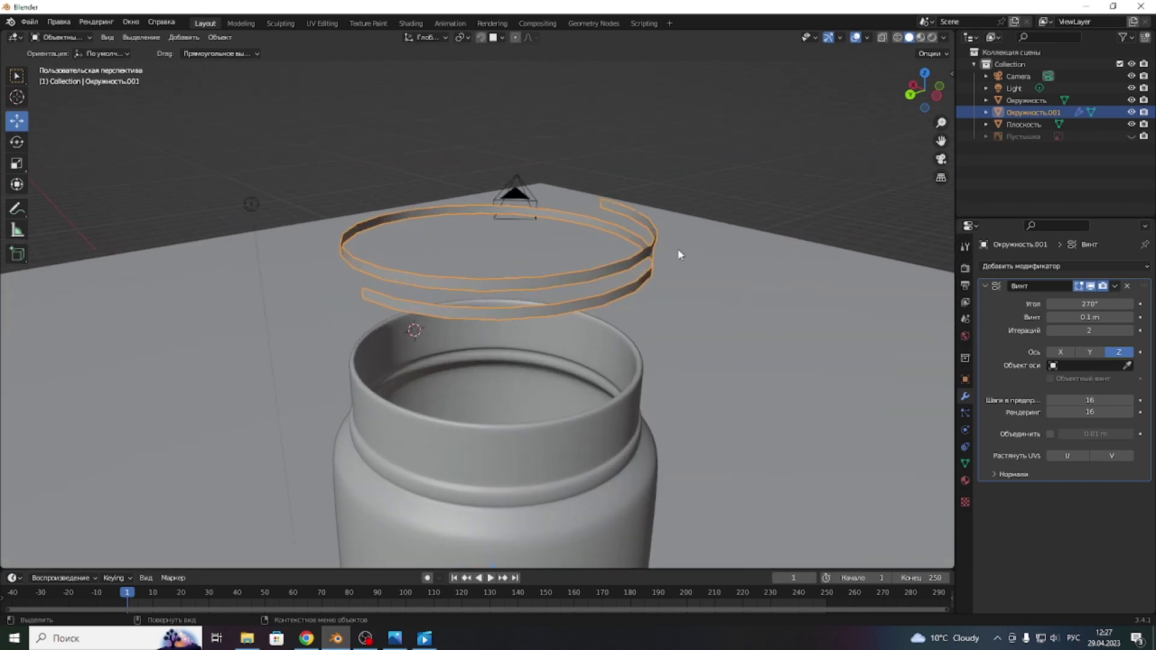
{"action": "left_click", "coordinate": [1116, 286]}
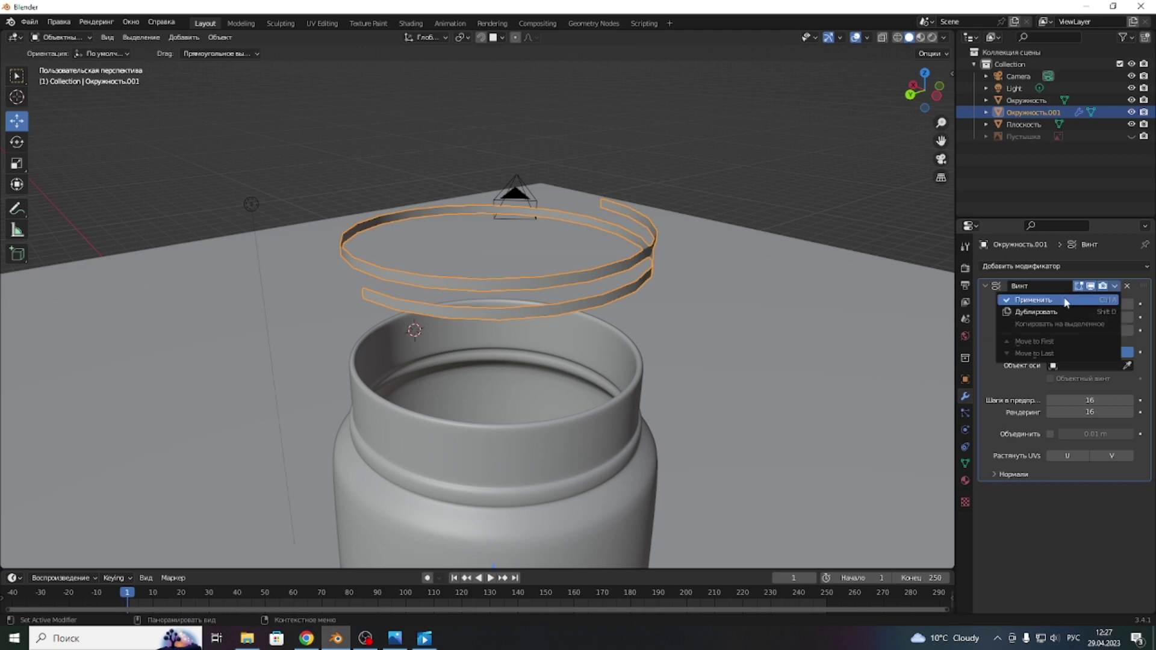
{"action": "left_click", "coordinate": [1103, 300]}
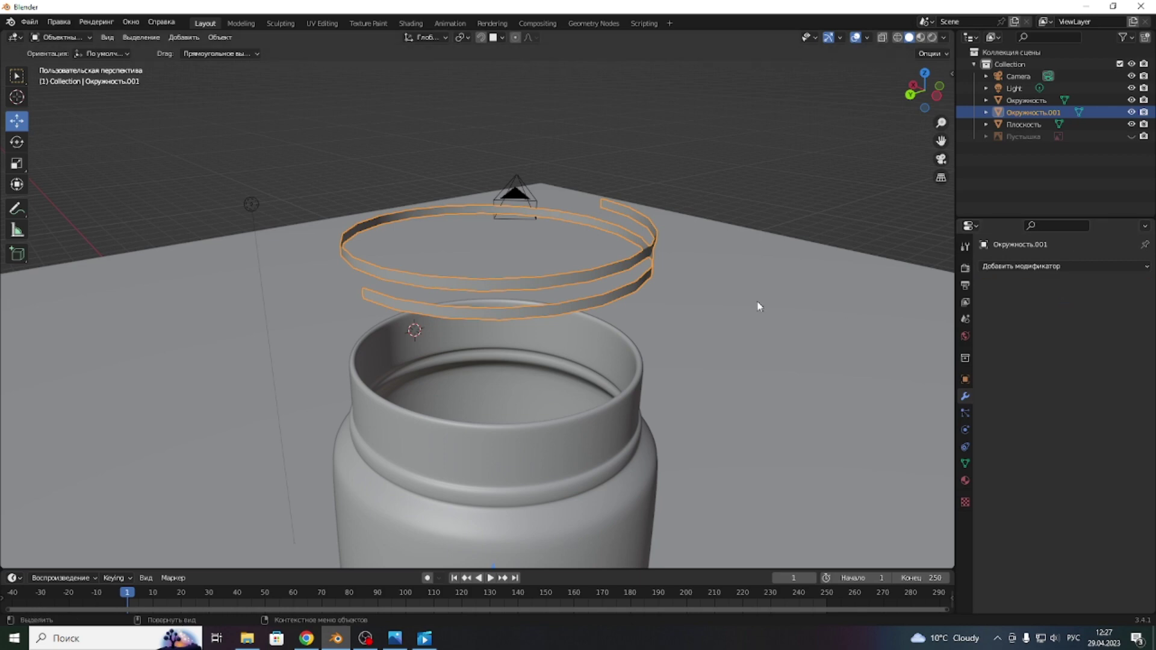
- Add a Solidify modifier to the rings with 0.02 m thickness
{"action": "left_click", "coordinate": [1017, 265]}
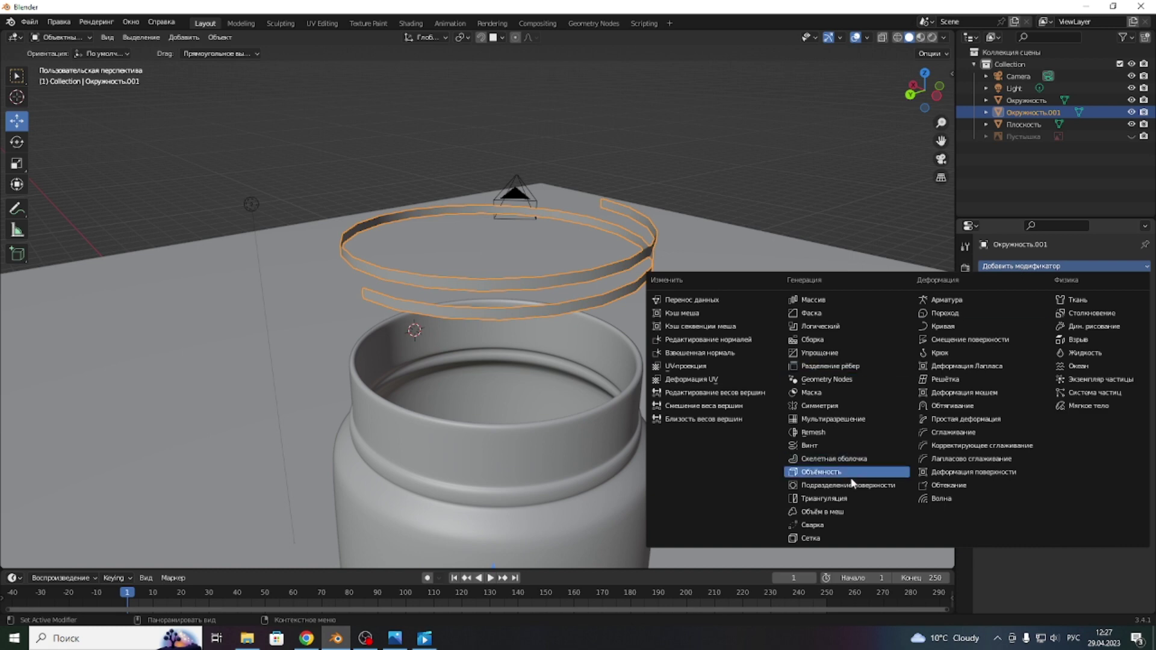
{"action": "left_click", "coordinate": [813, 473]}
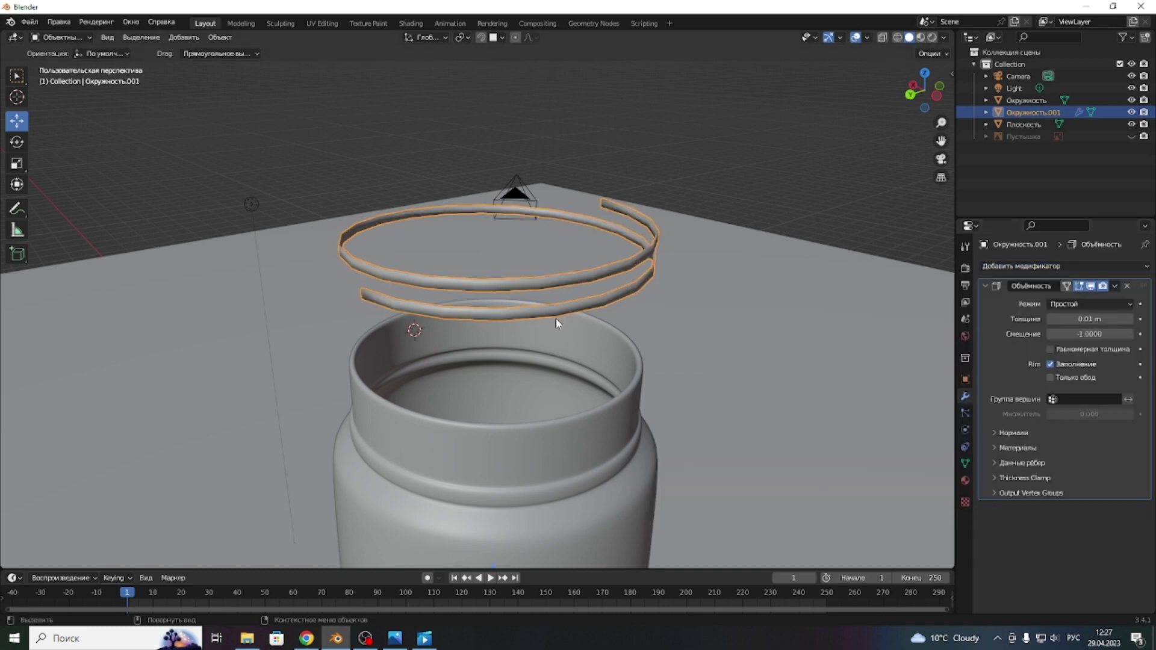
{"action": "scroll", "coordinate": [555, 319], "scroll_direction": "up", "scroll_amount": 5}
{"action": "scroll", "coordinate": [616, 291], "scroll_direction": "down", "scroll_amount": 2}
{"action": "scroll", "coordinate": [616, 291], "scroll_direction": "down", "scroll_amount": 6}
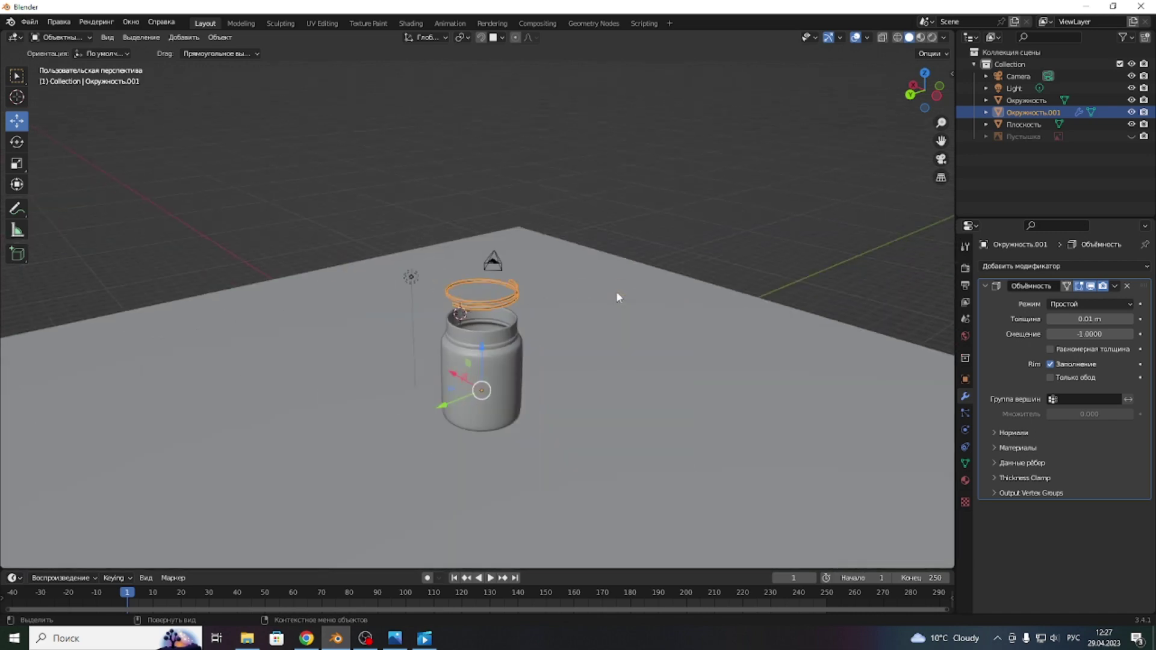
{"action": "scroll", "coordinate": [506, 296], "scroll_direction": "up", "scroll_amount": 2}
{"action": "scroll", "coordinate": [506, 295], "scroll_direction": "up", "scroll_amount": 5}
{"action": "scroll", "coordinate": [507, 301], "scroll_direction": "down", "scroll_amount": 1}
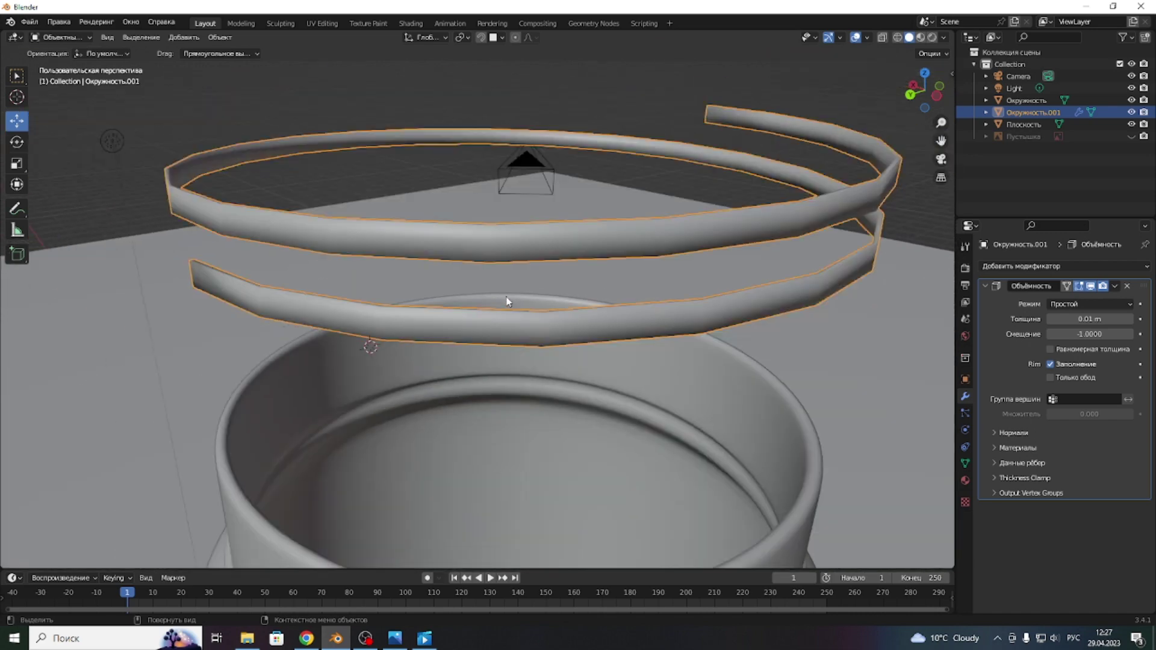
{"action": "left_click", "coordinate": [1130, 320]}
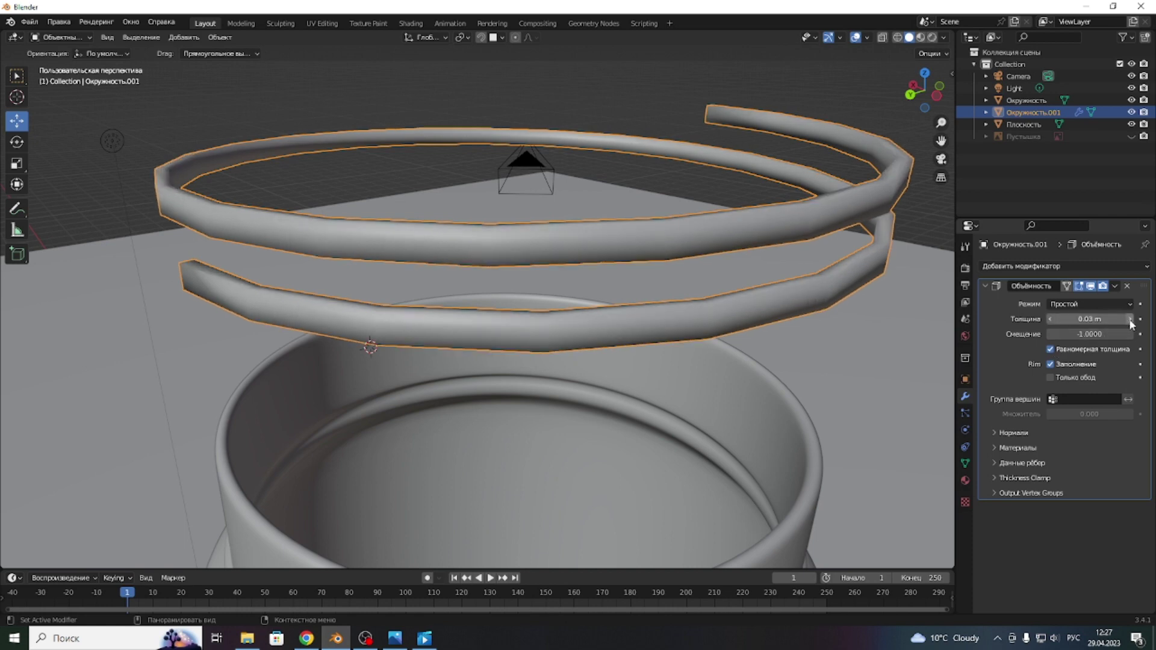
{"action": "left_click", "coordinate": [1051, 320]}
{"action": "scroll", "coordinate": [670, 309], "scroll_direction": "down", "scroll_amount": 3}
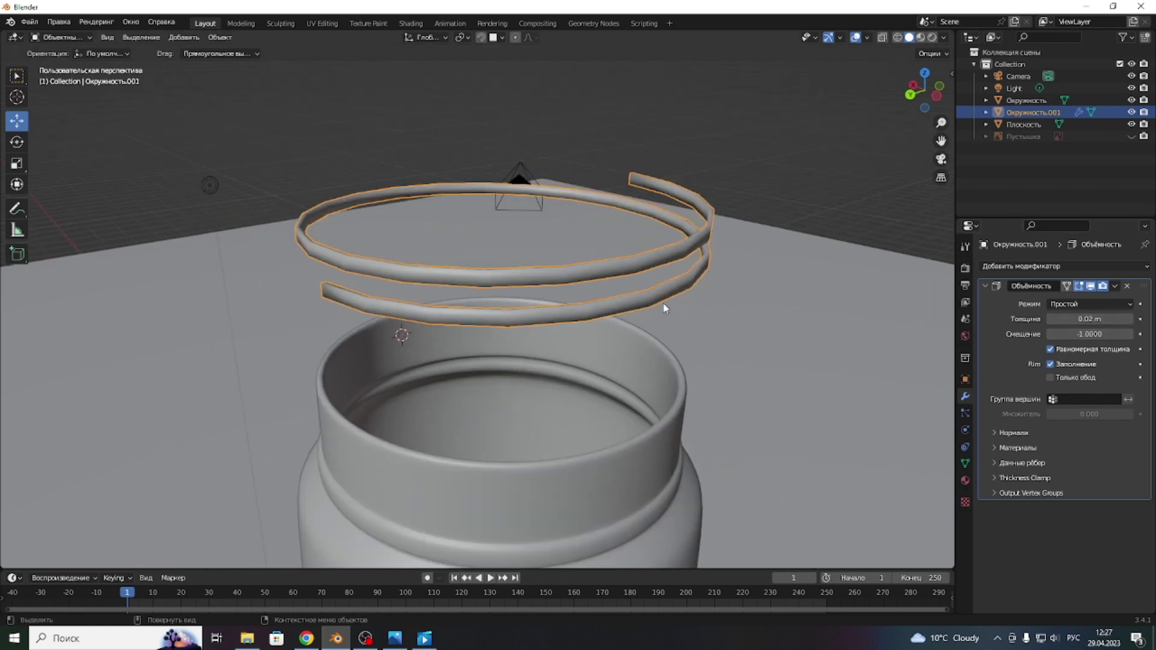
- Set the rings' origin to geometry and lower them onto the jar's neck
{"action": "right_click", "coordinate": [544, 278]}
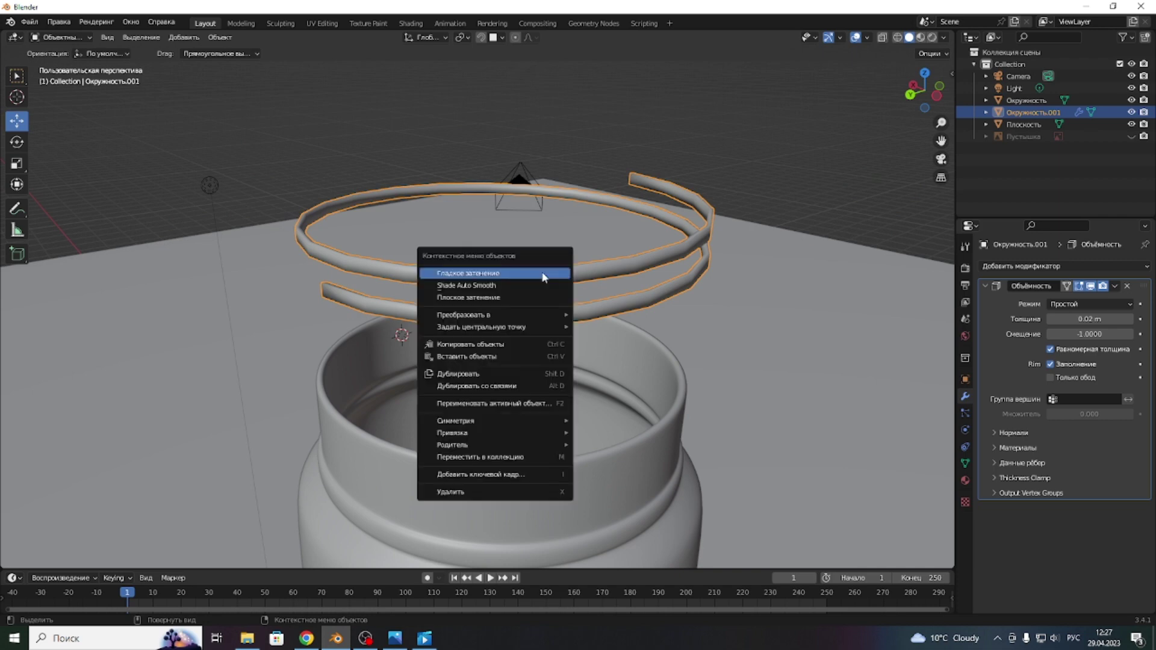
{"action": "mouse_move", "coordinate": [482, 327]}
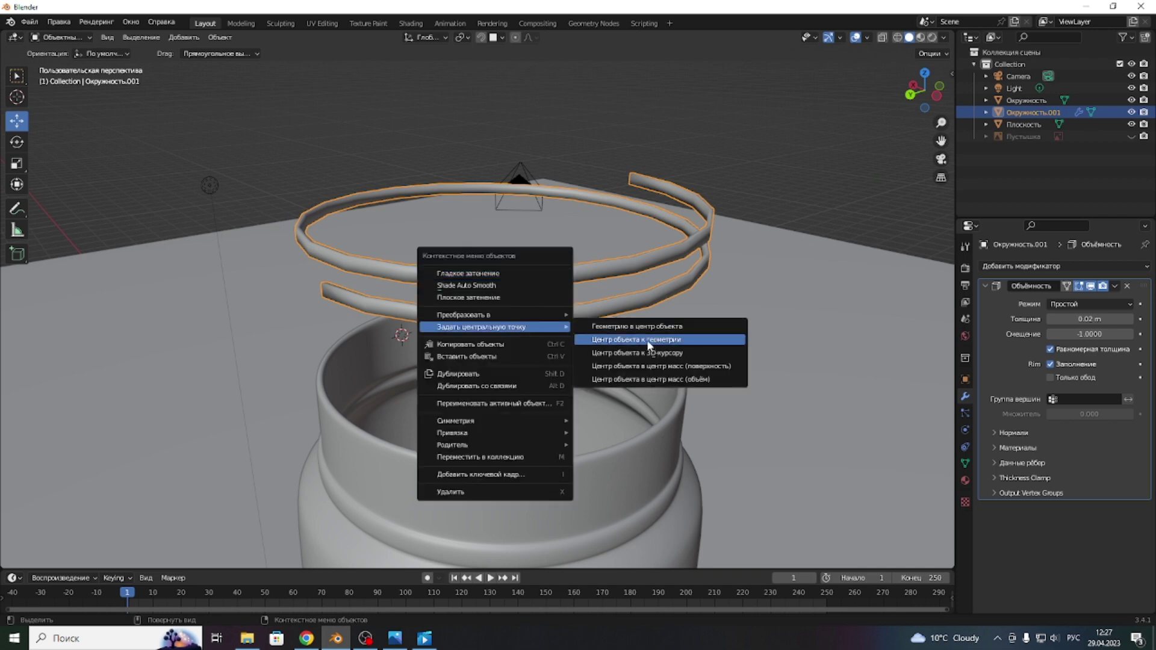
{"action": "left_click", "coordinate": [649, 341]}
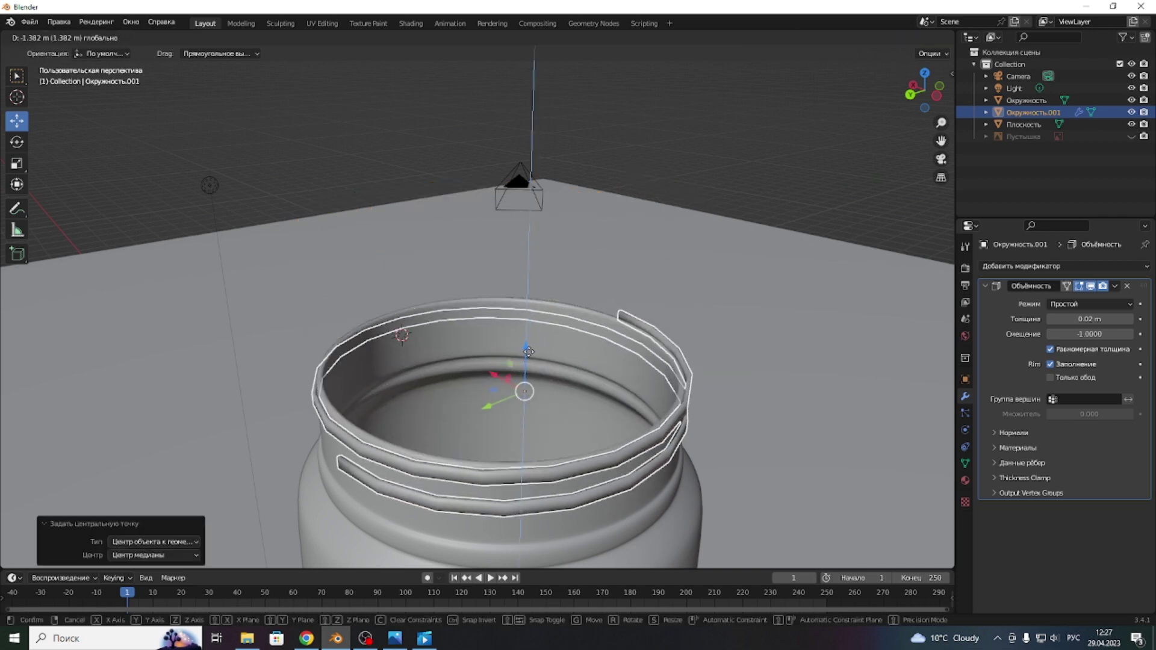
{"action": "left_click_drag", "start_coordinate": [533, 192], "coordinate": [660, 307]}
{"action": "left_click_drag", "start_coordinate": [926, 100], "coordinate": [931, 75]}
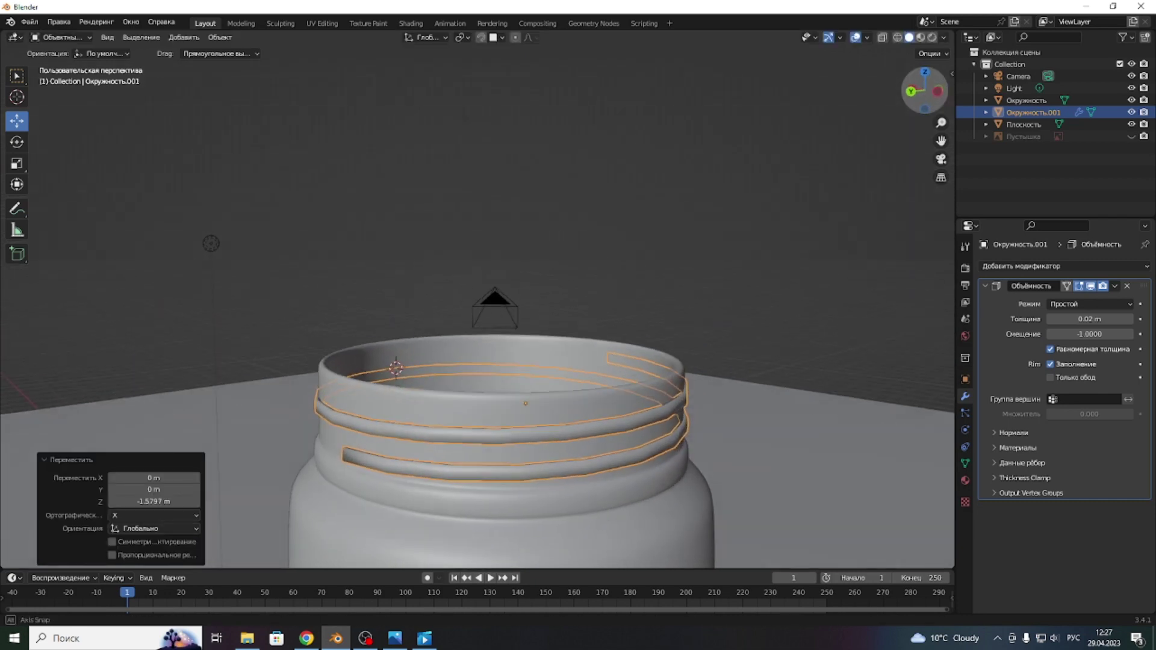
{"action": "left_click_drag", "start_coordinate": [320, 277], "coordinate": [211, 273]}
{"action": "scroll", "coordinate": [532, 386], "scroll_direction": "up", "scroll_amount": 1}
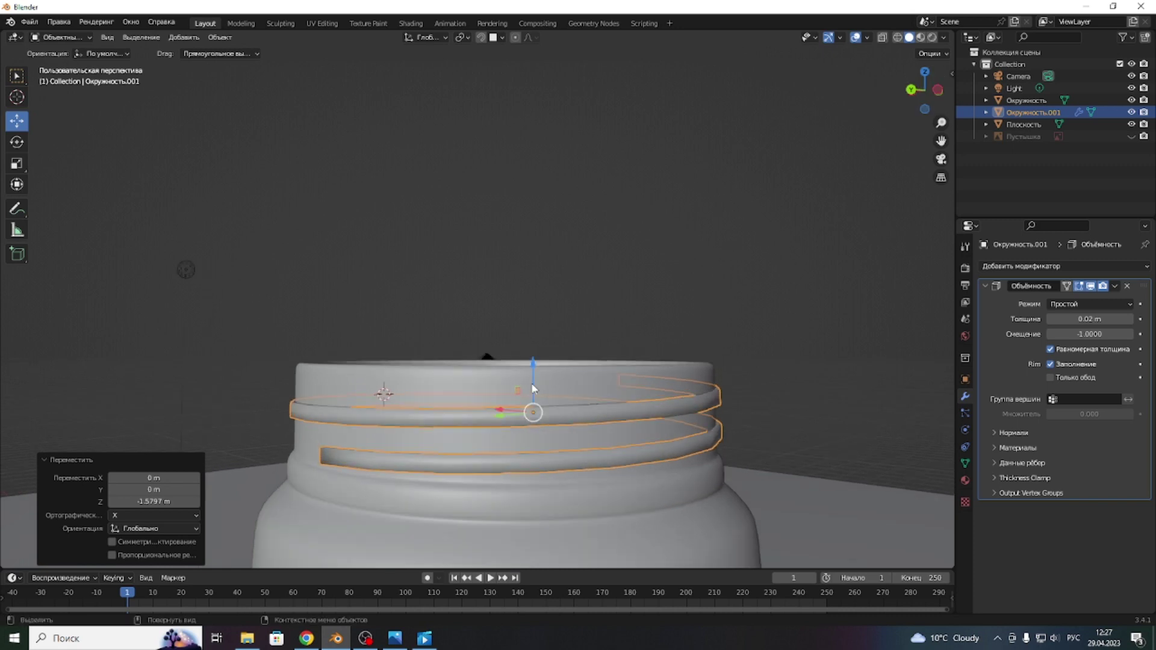
{"action": "left_click_drag", "start_coordinate": [532, 366], "coordinate": [531, 359]}
{"action": "left_click_drag", "start_coordinate": [924, 90], "coordinate": [930, 150]}
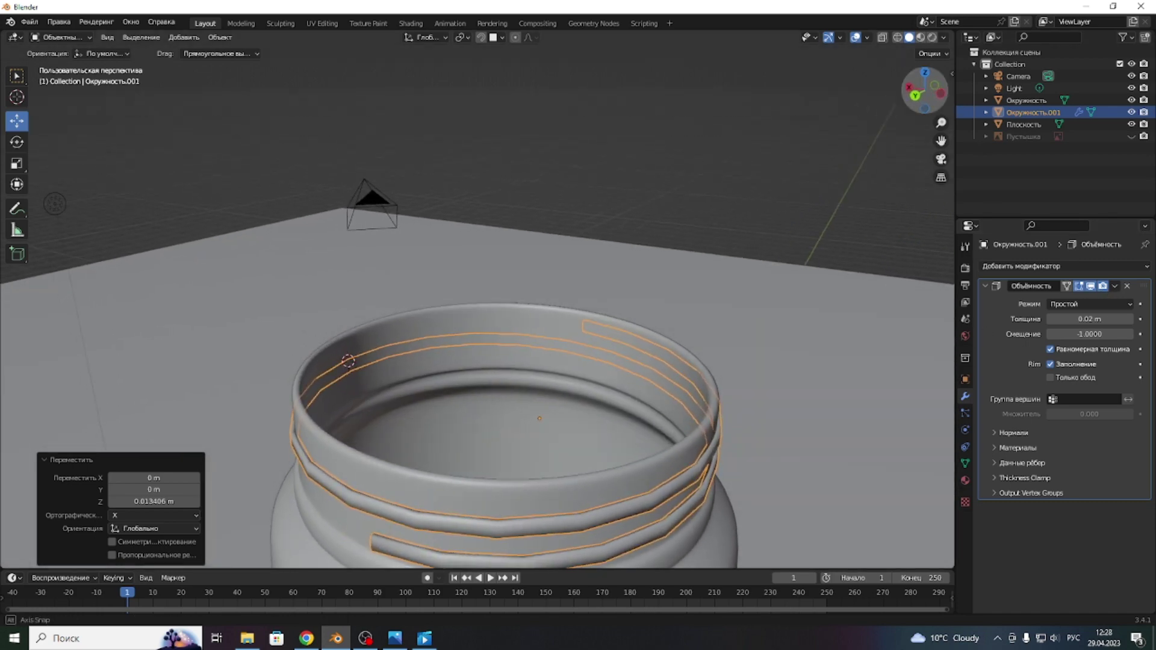
- Add a Subdivision Surface modifier to the thread with viewport level 2
{"action": "left_click", "coordinate": [1083, 266]}
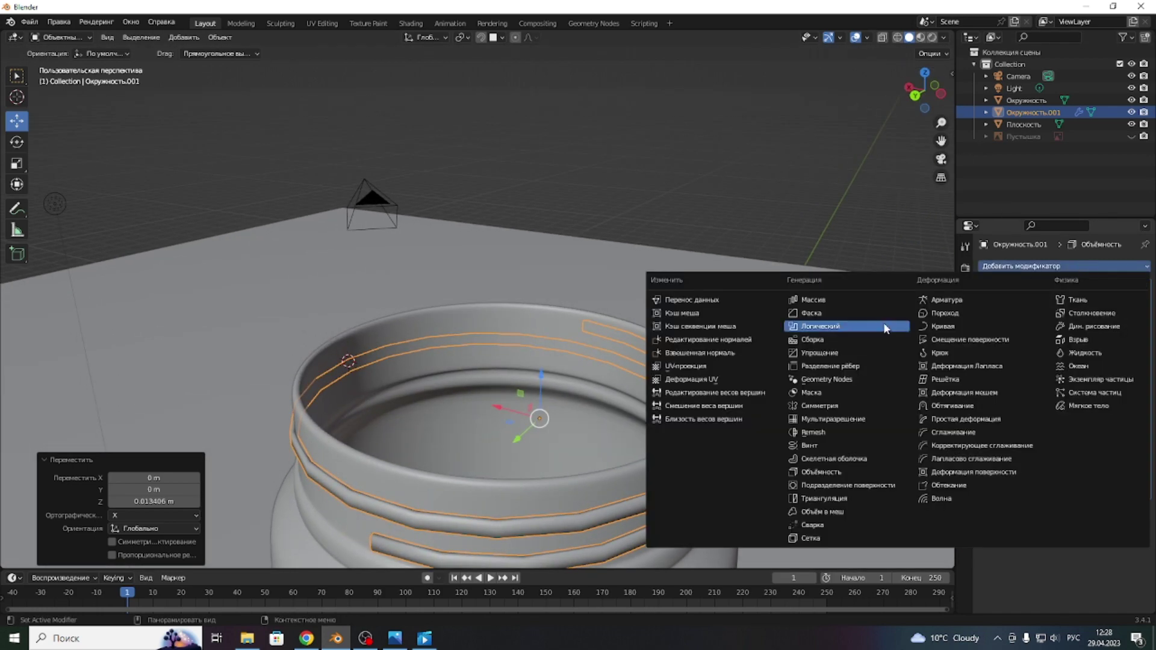
{"action": "left_click", "coordinate": [855, 488]}
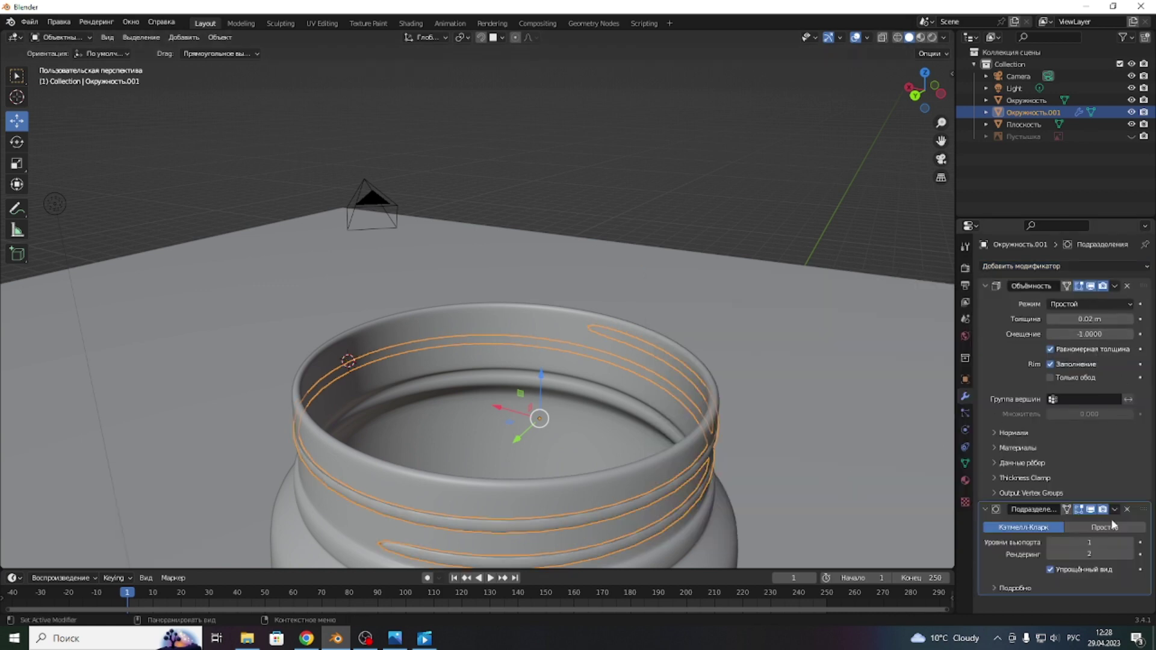
{"action": "left_click", "coordinate": [1129, 543]}
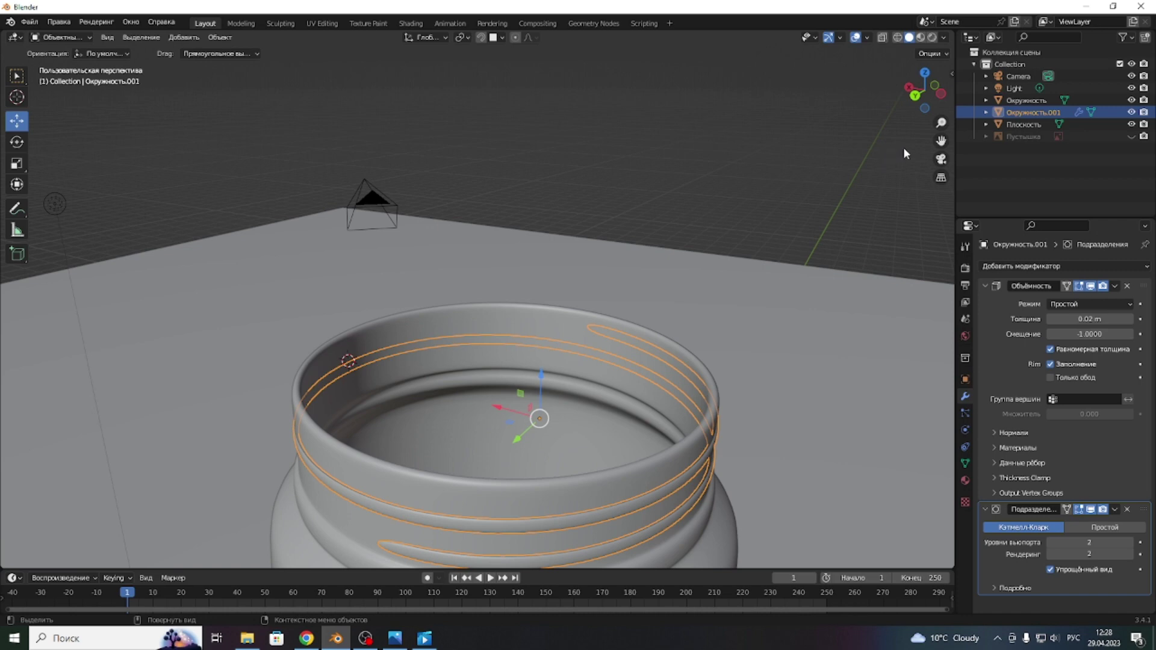
{"action": "left_click_drag", "start_coordinate": [941, 141], "coordinate": [941, 86]}
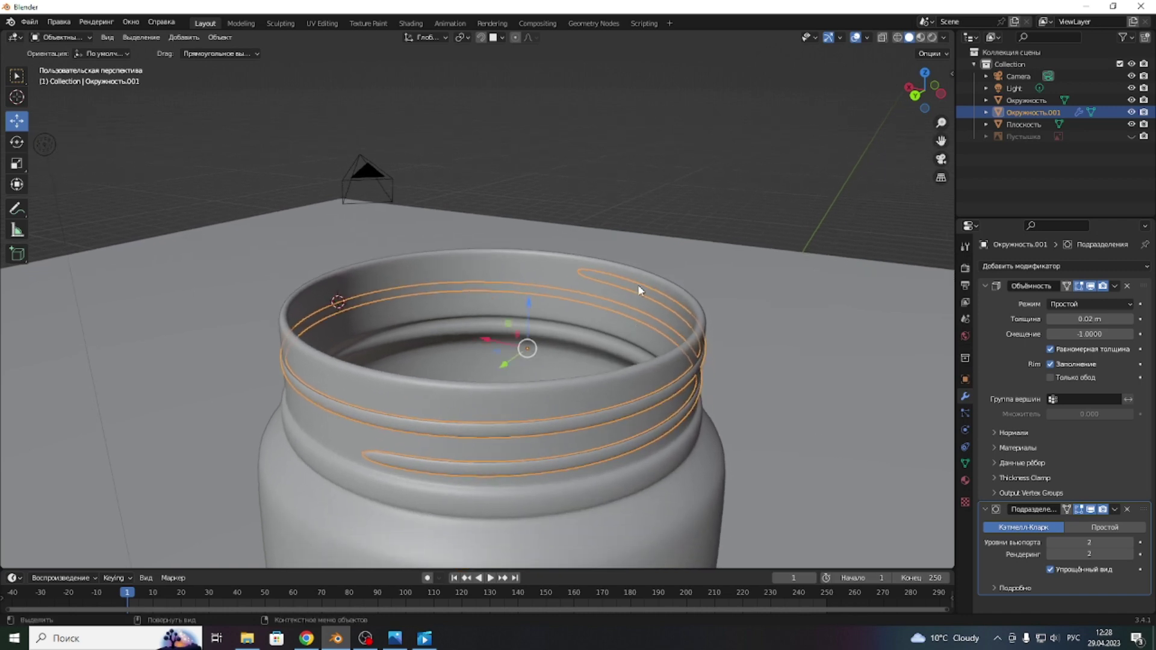
{"action": "left_click_drag", "start_coordinate": [925, 90], "coordinate": [918, 139]}
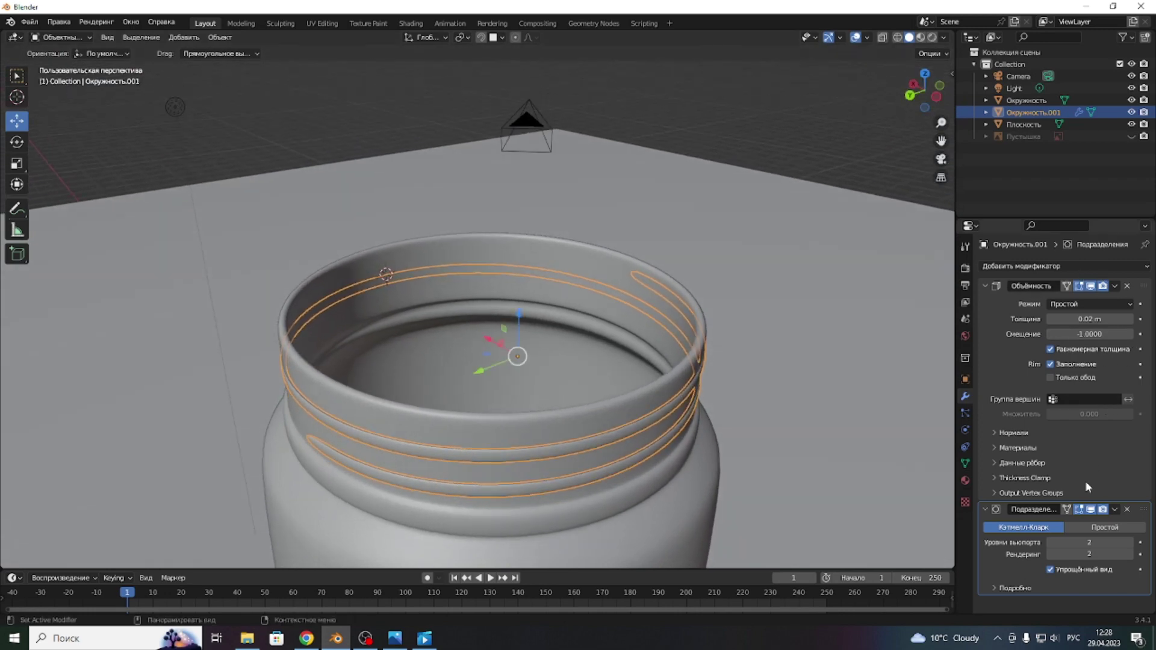
- Raise the Solidify thickness on the thread to 0.03 m
{"action": "left_click", "coordinate": [1130, 319]}
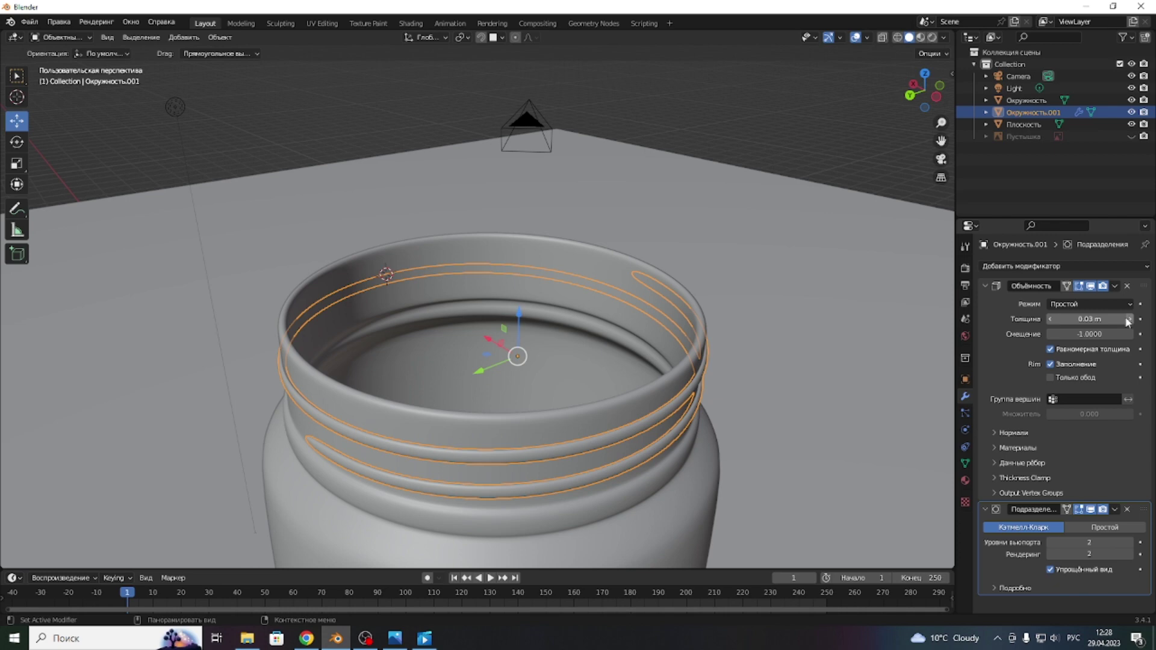
{"action": "scroll", "coordinate": [908, 300], "scroll_direction": "down", "scroll_amount": 5}
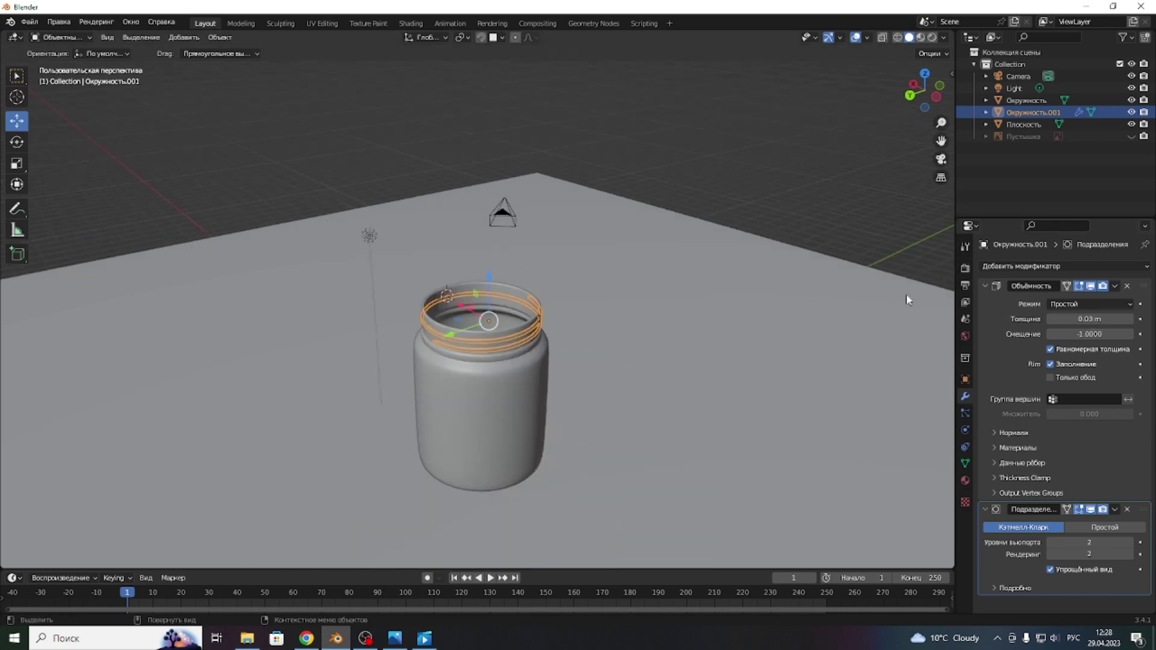
{"action": "scroll", "coordinate": [738, 392], "scroll_direction": "up", "scroll_amount": 3}
{"action": "scroll", "coordinate": [594, 373], "scroll_direction": "up", "scroll_amount": 2}
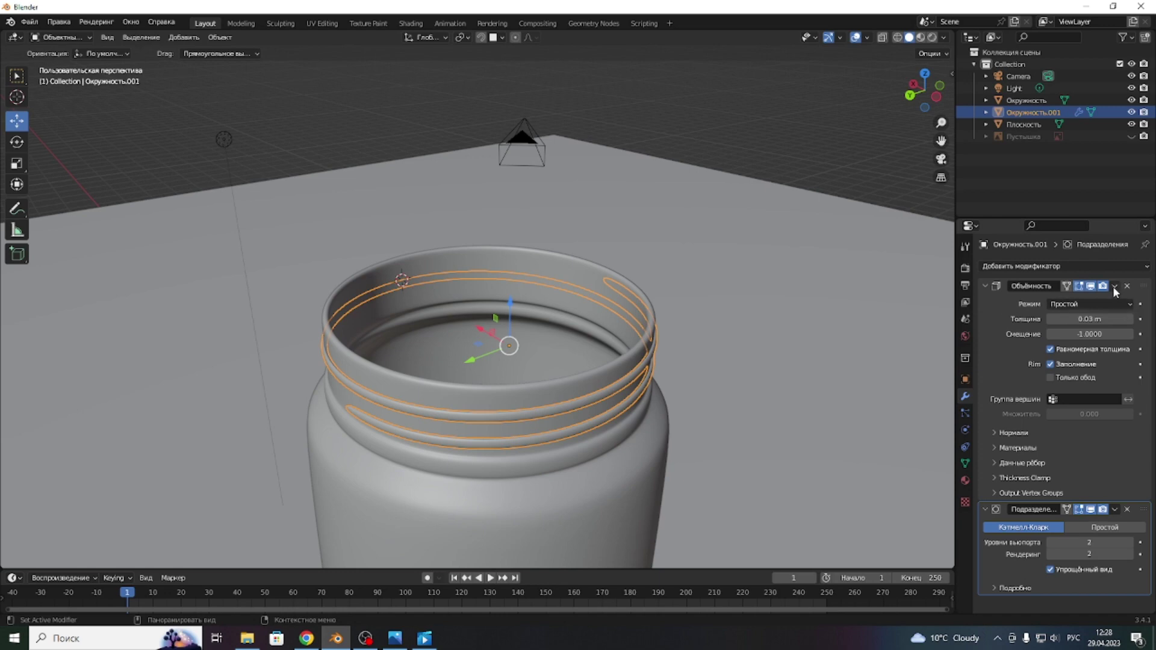
- Apply the Solidify modifier, then the Subdivision Surface modifier, on Окружность.001
{"action": "left_click", "coordinate": [1115, 286]}
{"action": "left_click", "coordinate": [1058, 302]}
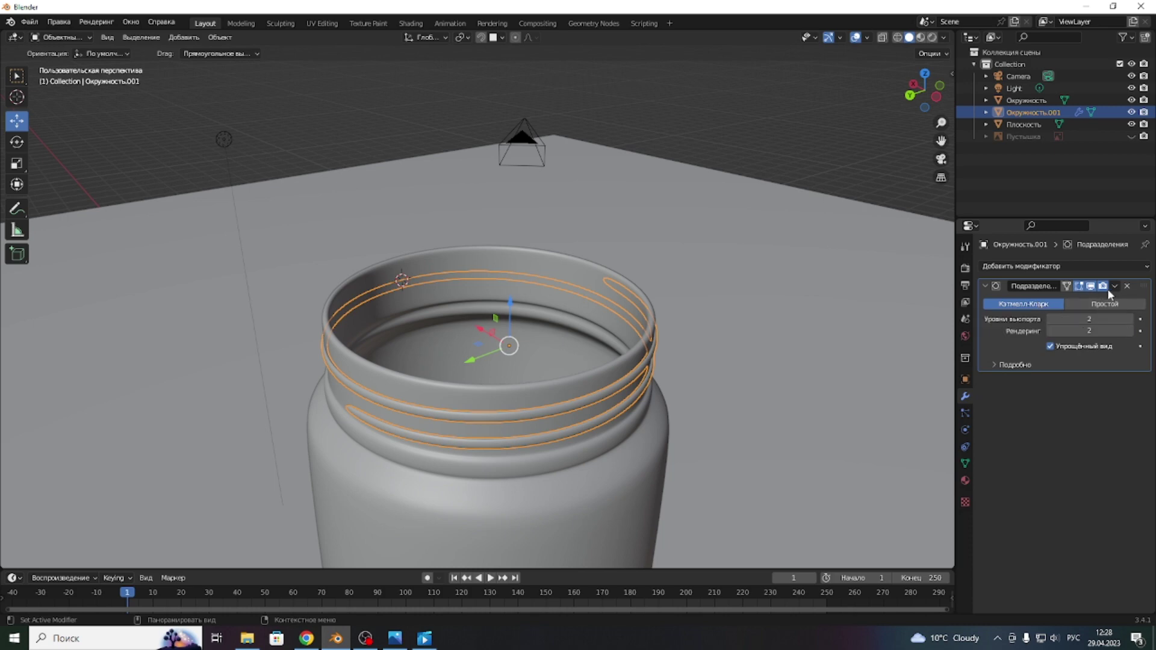
{"action": "left_click", "coordinate": [1115, 287]}
{"action": "left_click", "coordinate": [1063, 300]}
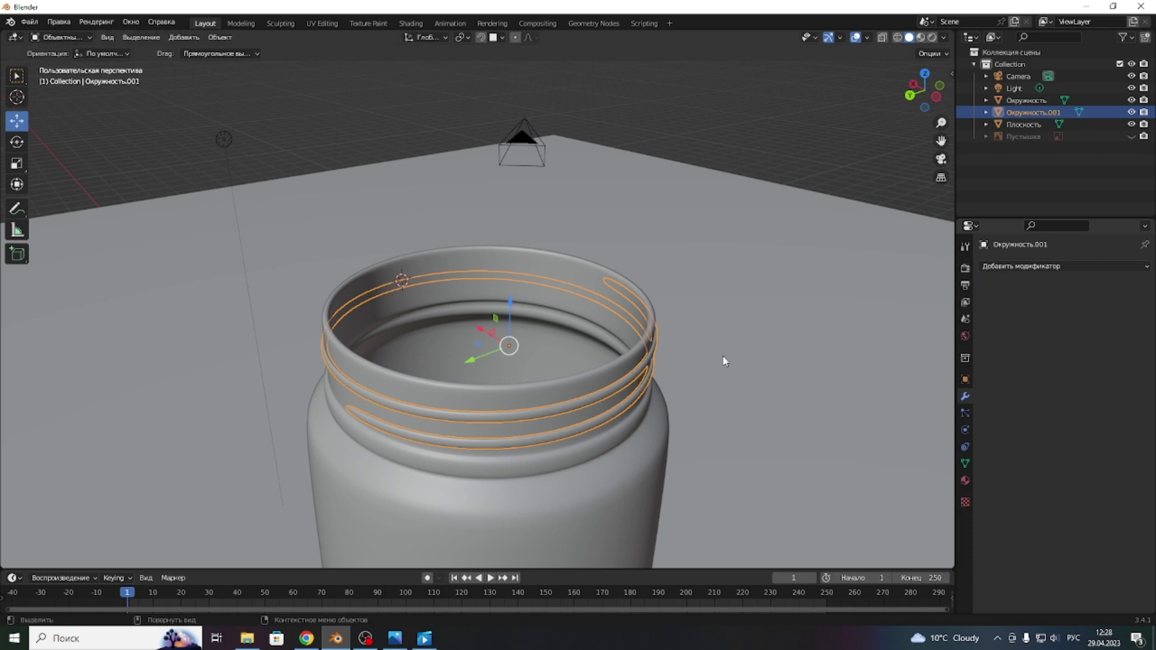
{"action": "left_click_drag", "start_coordinate": [934, 85], "coordinate": [926, 89]}
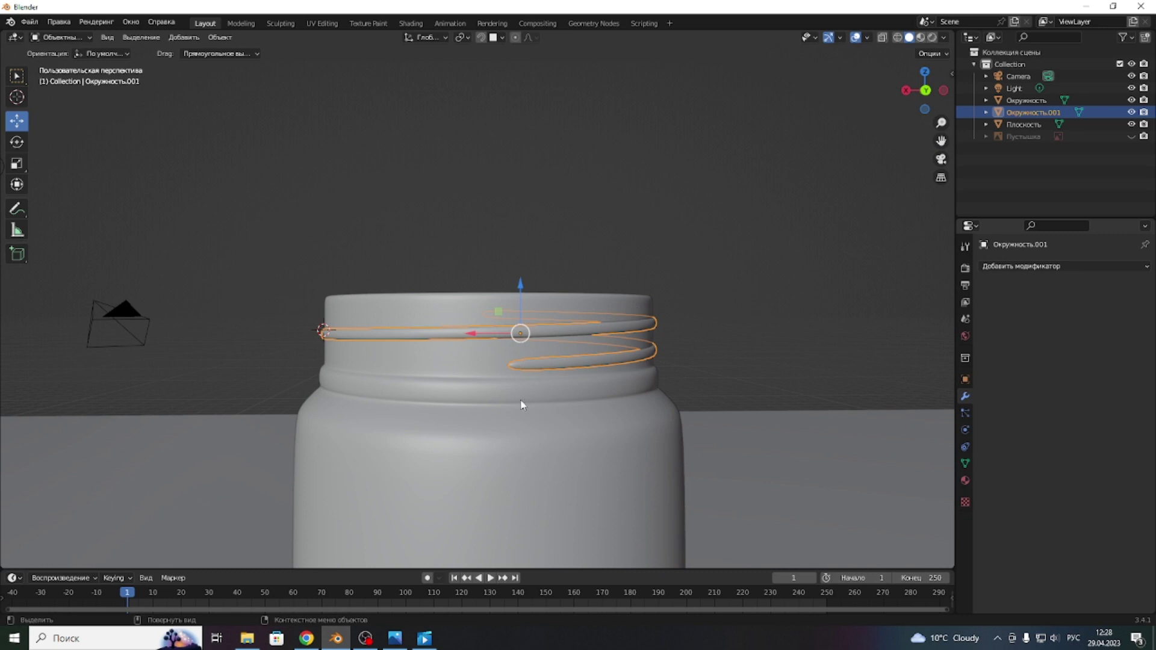
{"action": "left_click", "coordinate": [498, 430], "text": "shift"}
{"action": "right_click", "coordinate": [494, 337]}
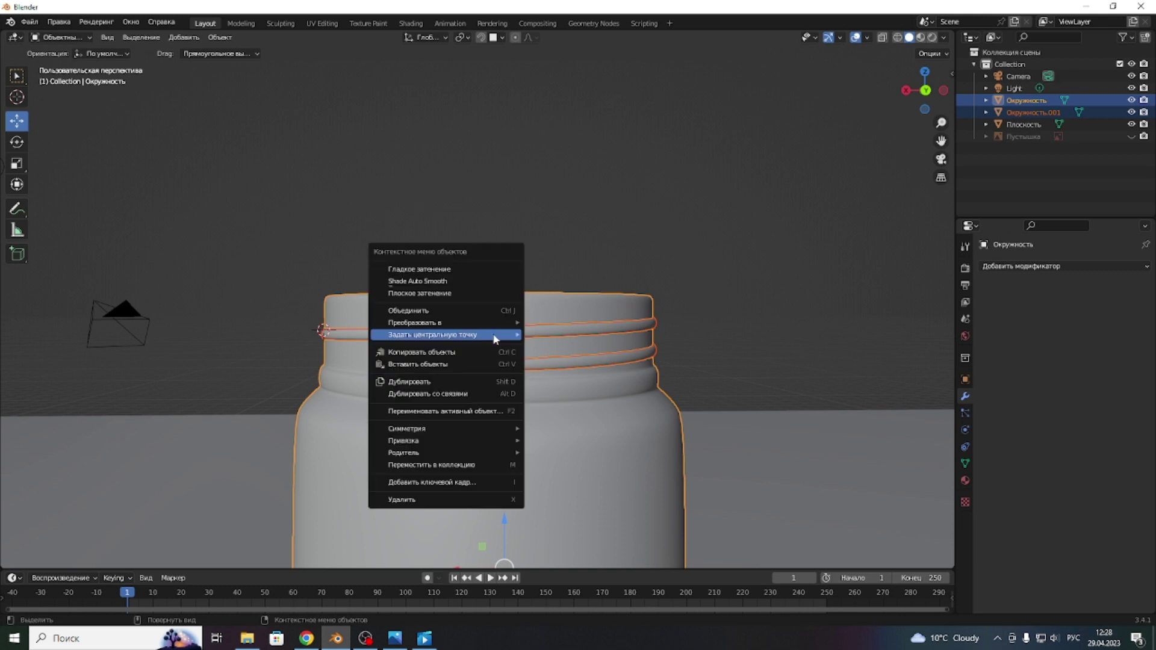
{"action": "left_click", "coordinate": [443, 310]}
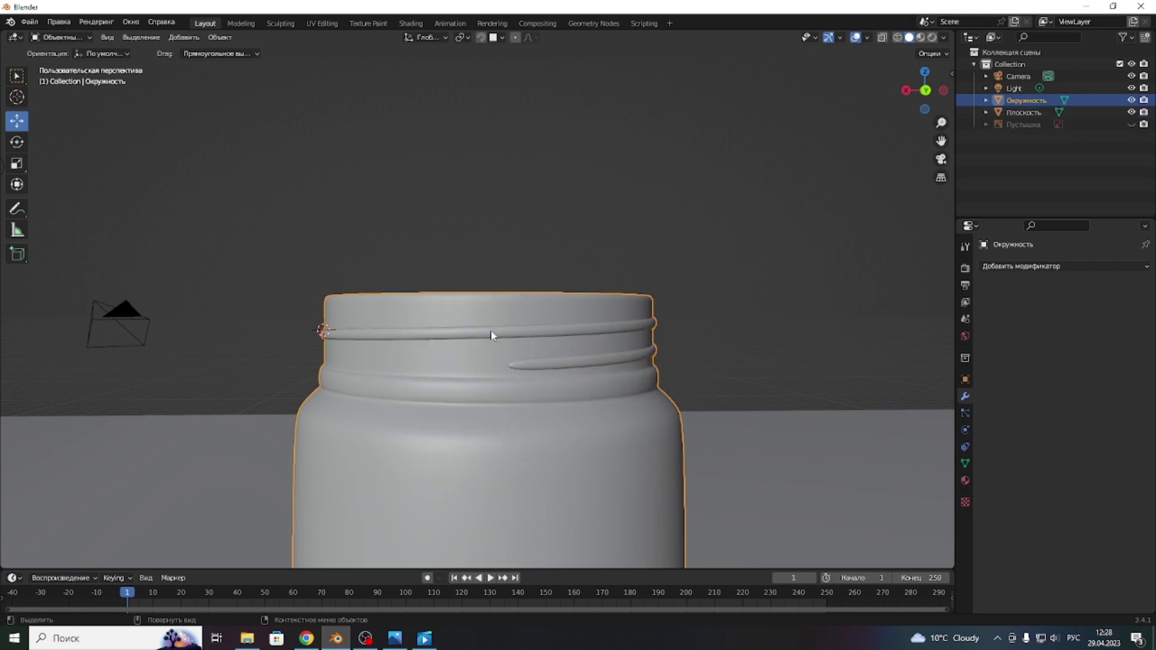
{"action": "scroll", "coordinate": [593, 353], "scroll_direction": "down", "scroll_amount": 2}
{"action": "scroll", "coordinate": [602, 345], "scroll_direction": "down", "scroll_amount": 2}
{"action": "scroll", "coordinate": [534, 363], "scroll_direction": "up", "scroll_amount": 3}
{"action": "scroll", "coordinate": [537, 363], "scroll_direction": "up", "scroll_amount": 2}
{"action": "scroll", "coordinate": [545, 364], "scroll_direction": "down", "scroll_amount": 4}
{"action": "left_click_drag", "start_coordinate": [922, 90], "coordinate": [602, 309]}
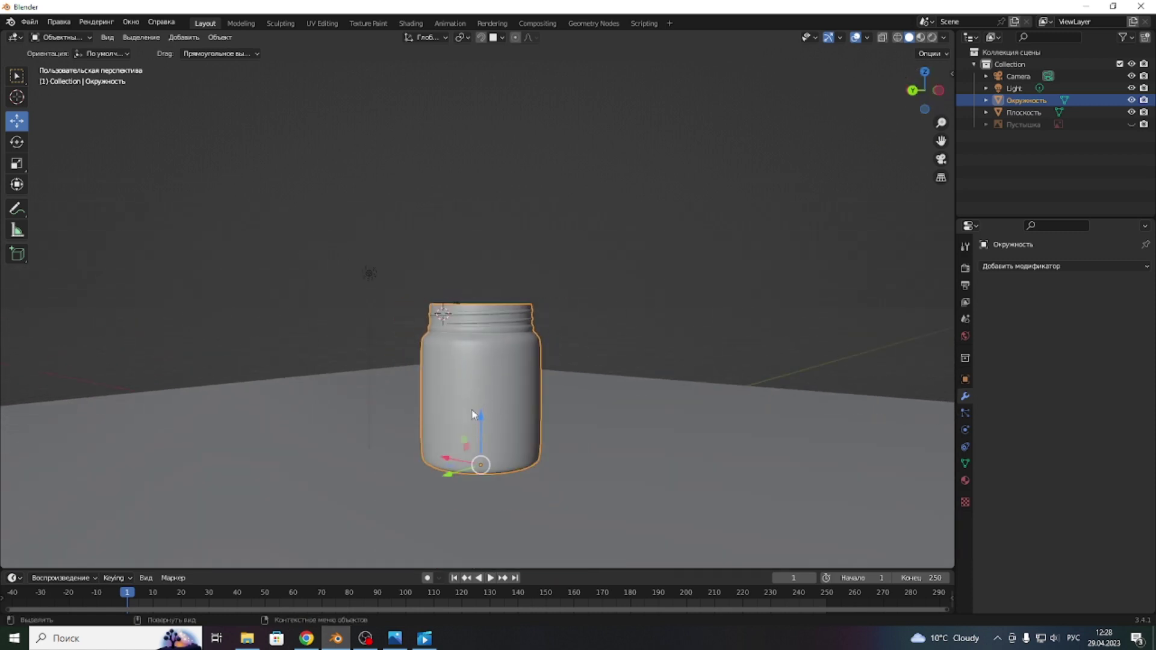
{"action": "left_click", "coordinate": [913, 90]}
{"action": "scroll", "coordinate": [508, 425], "scroll_direction": "up", "scroll_amount": 3}
{"action": "scroll", "coordinate": [507, 425], "scroll_direction": "down", "scroll_amount": 1}
{"action": "scroll", "coordinate": [507, 431], "scroll_direction": "down", "scroll_amount": 1}
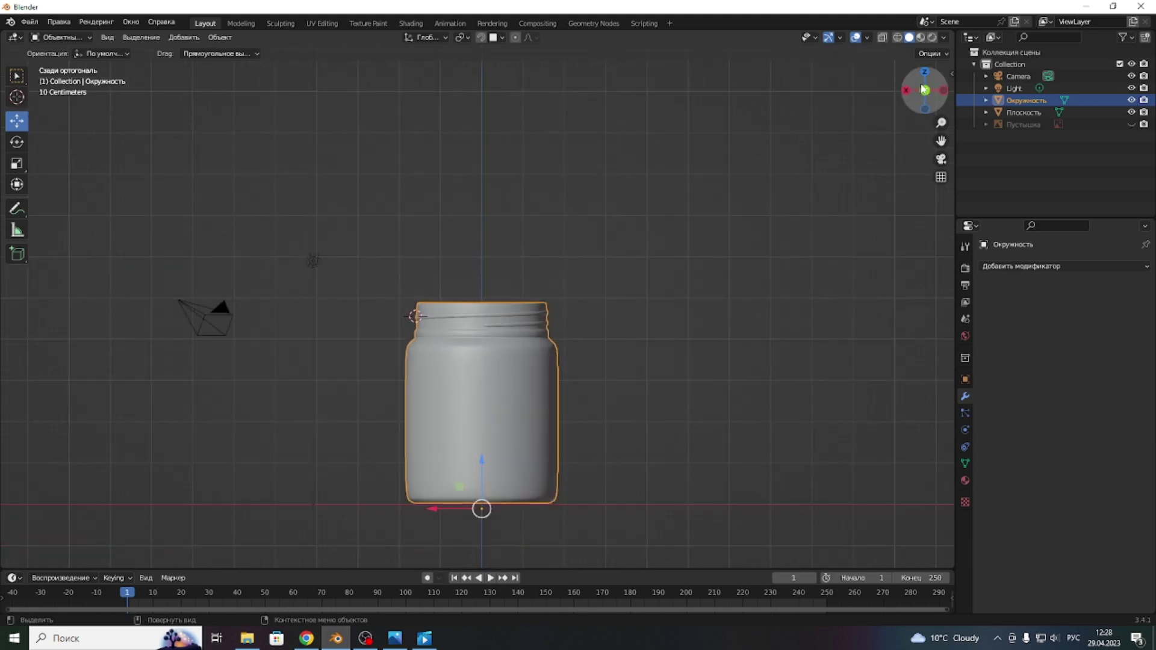
{"action": "left_click_drag", "start_coordinate": [925, 90], "coordinate": [883, 125]}
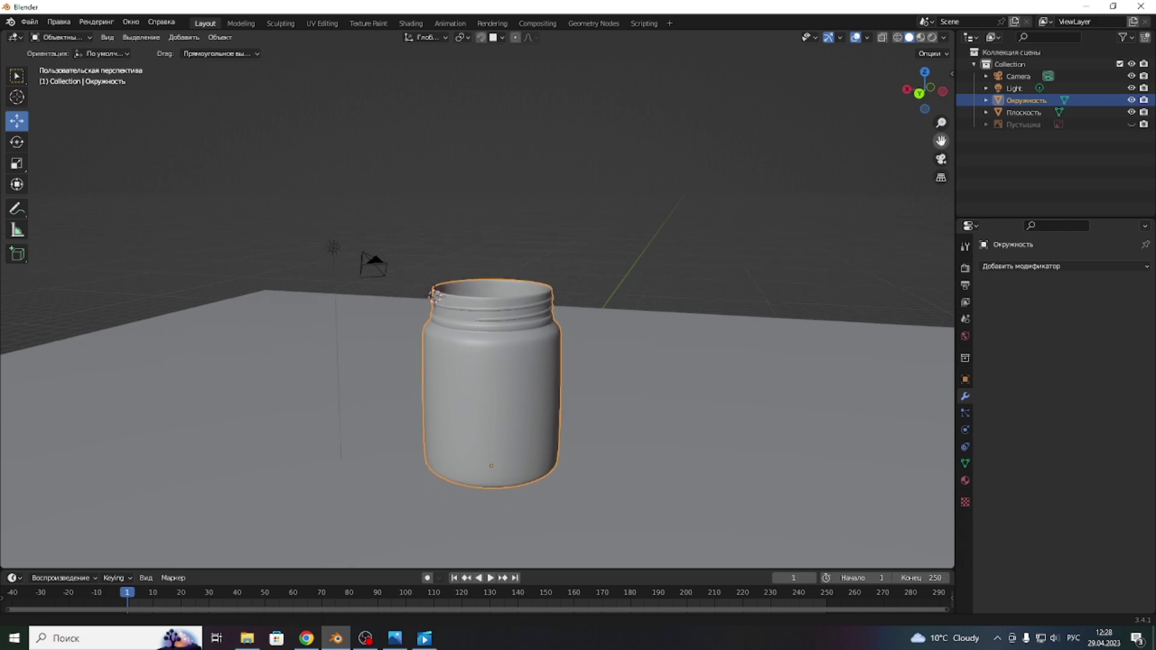
{"action": "middle_click_drag", "start_coordinate": [929, 149], "coordinate": [625, 247]}
{"action": "scroll", "coordinate": [625, 247], "scroll_direction": "up", "scroll_amount": 2}
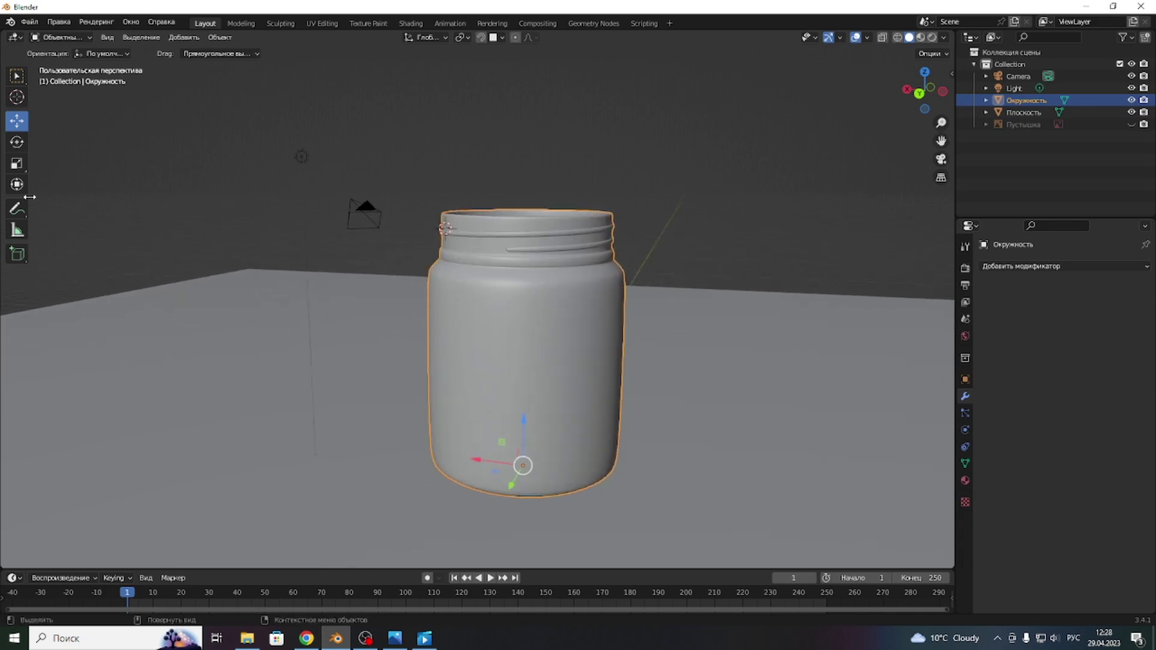
{"action": "right_click", "coordinate": [471, 327]}
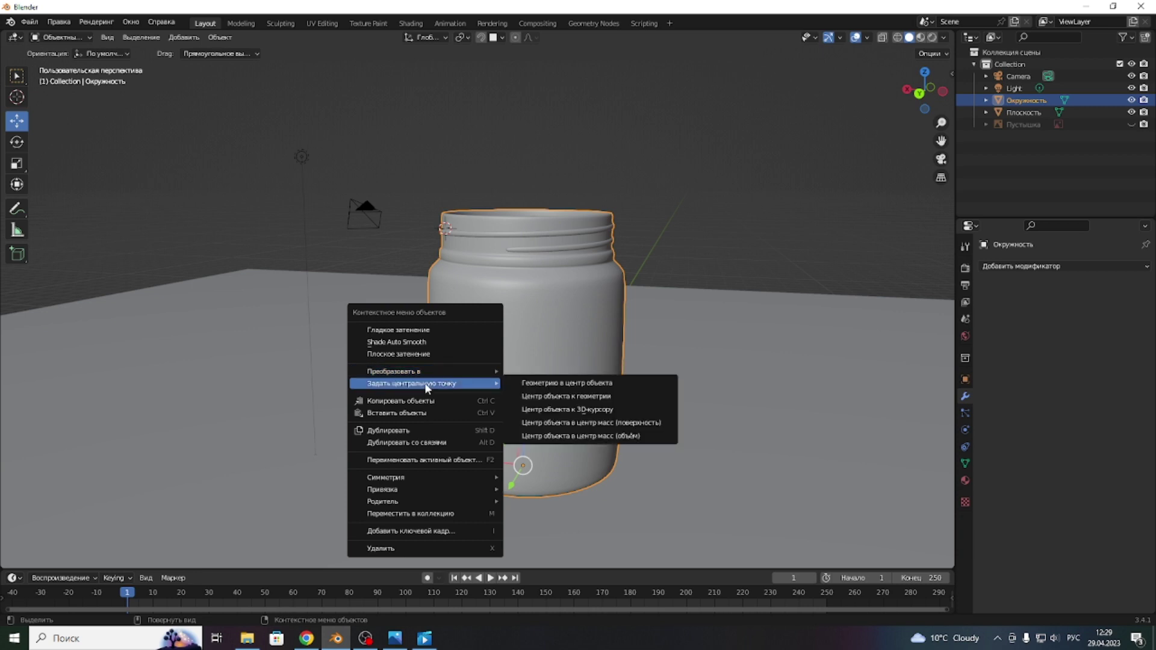
- Set the jar Окружность's origin to its geometry centre
{"action": "right_click", "coordinate": [553, 318]}
{"action": "mouse_move", "coordinate": [490, 369]}
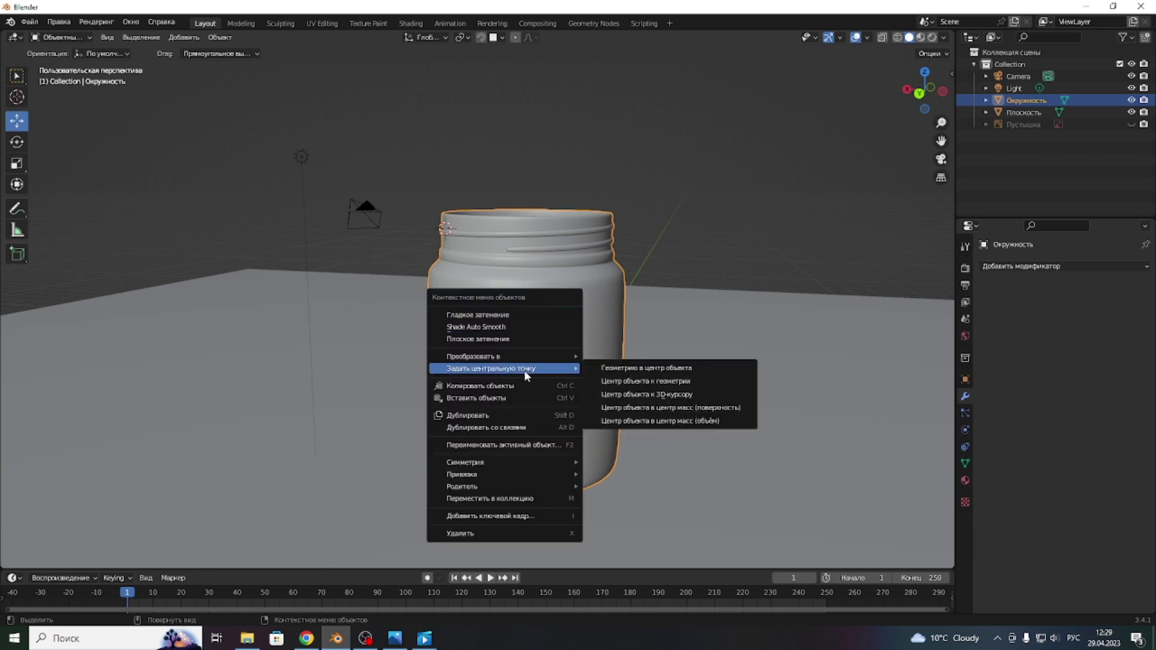
{"action": "left_click", "coordinate": [667, 382]}
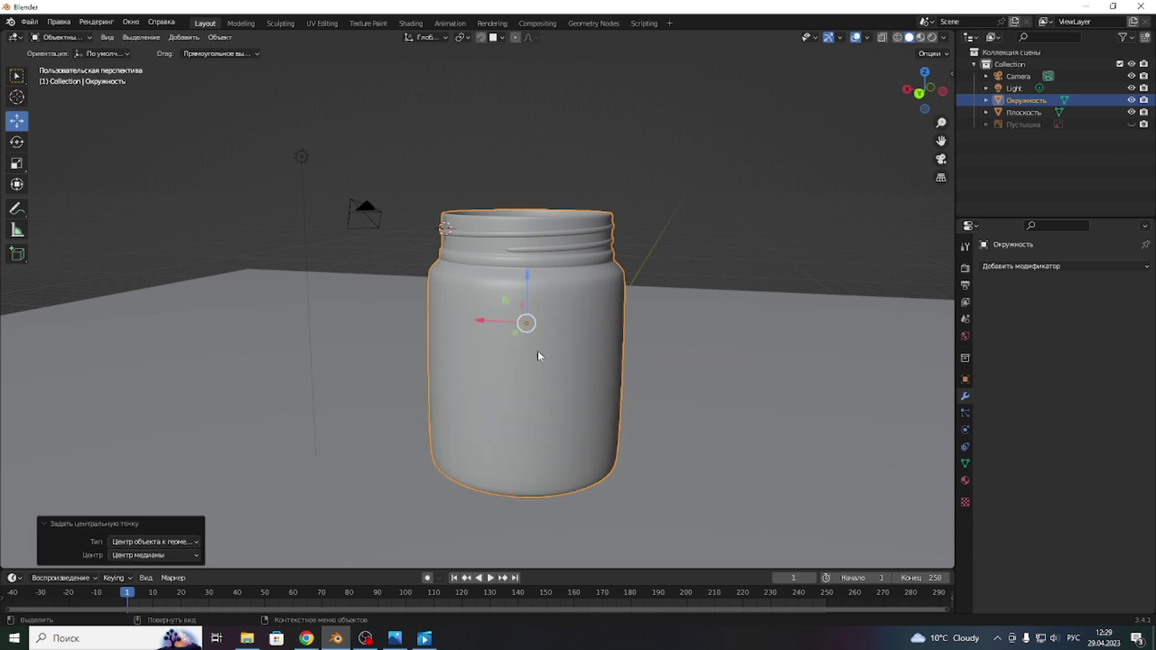
{"action": "left_click", "coordinate": [920, 94]}
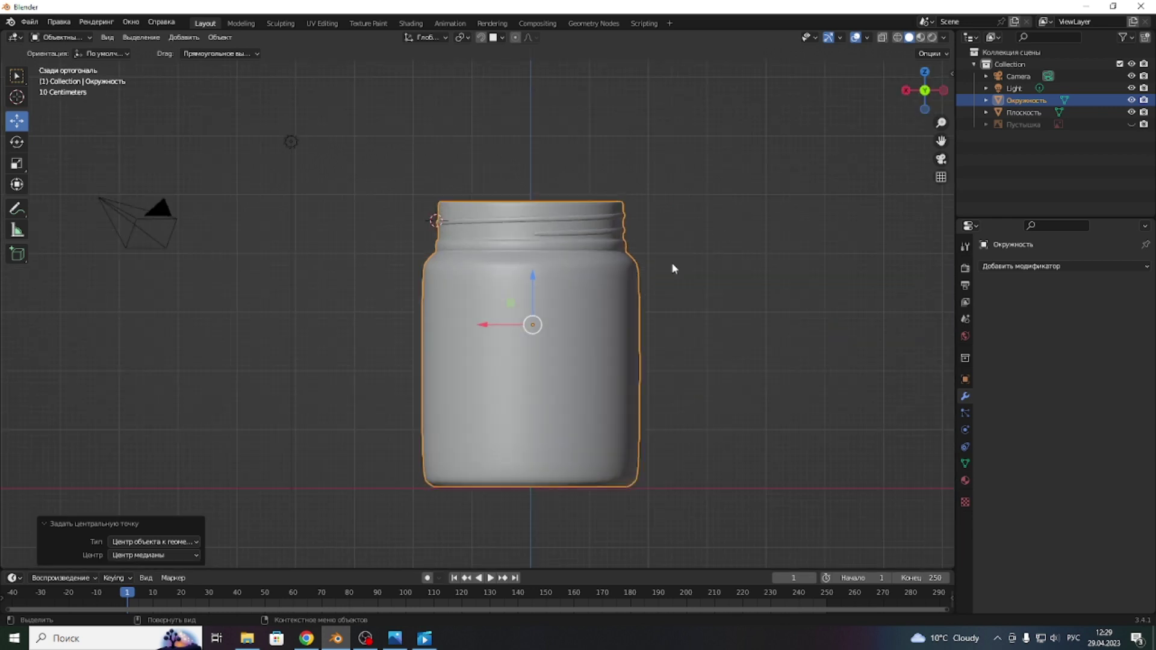
- Scale the jar Окружность to 1.099 on X/Y and 0.805 on Z, then return to perspective
{"action": "left_click", "coordinate": [17, 164]}
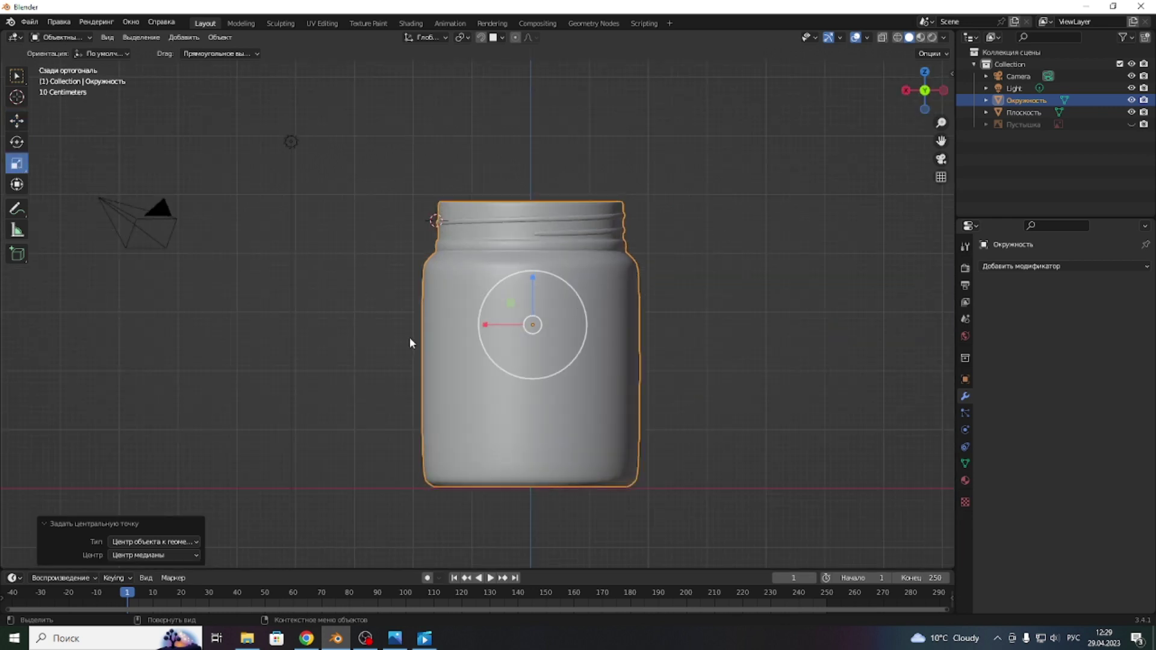
{"action": "left_click_drag", "start_coordinate": [533, 279], "coordinate": [531, 289]}
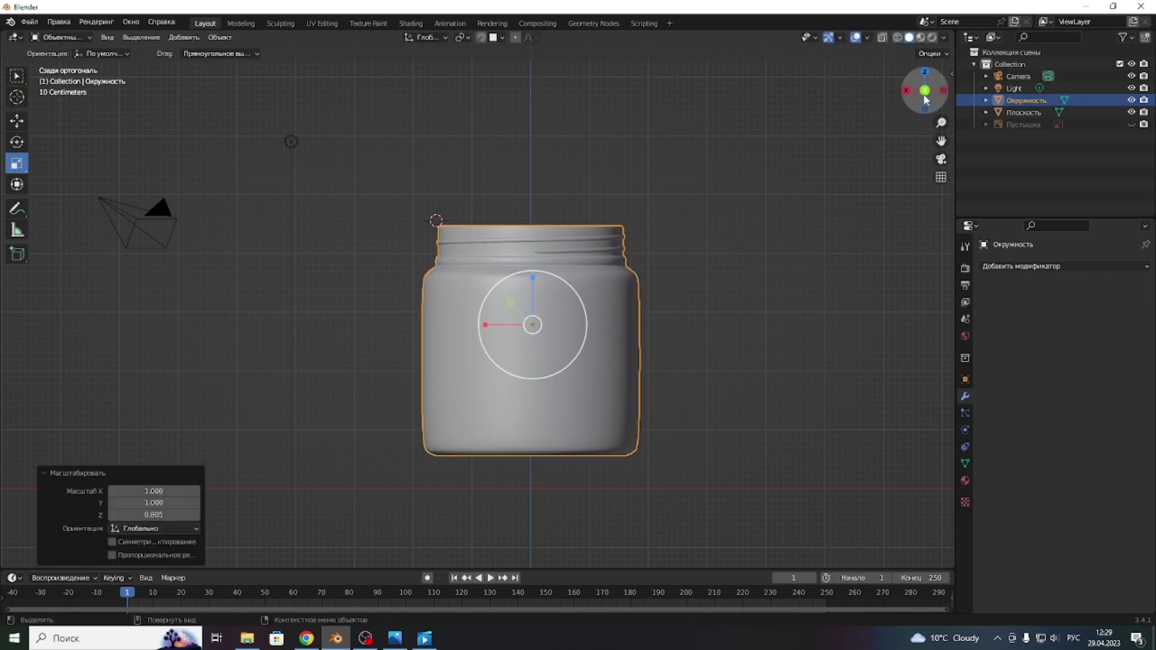
{"action": "left_click_drag", "start_coordinate": [925, 99], "coordinate": [903, 84]}
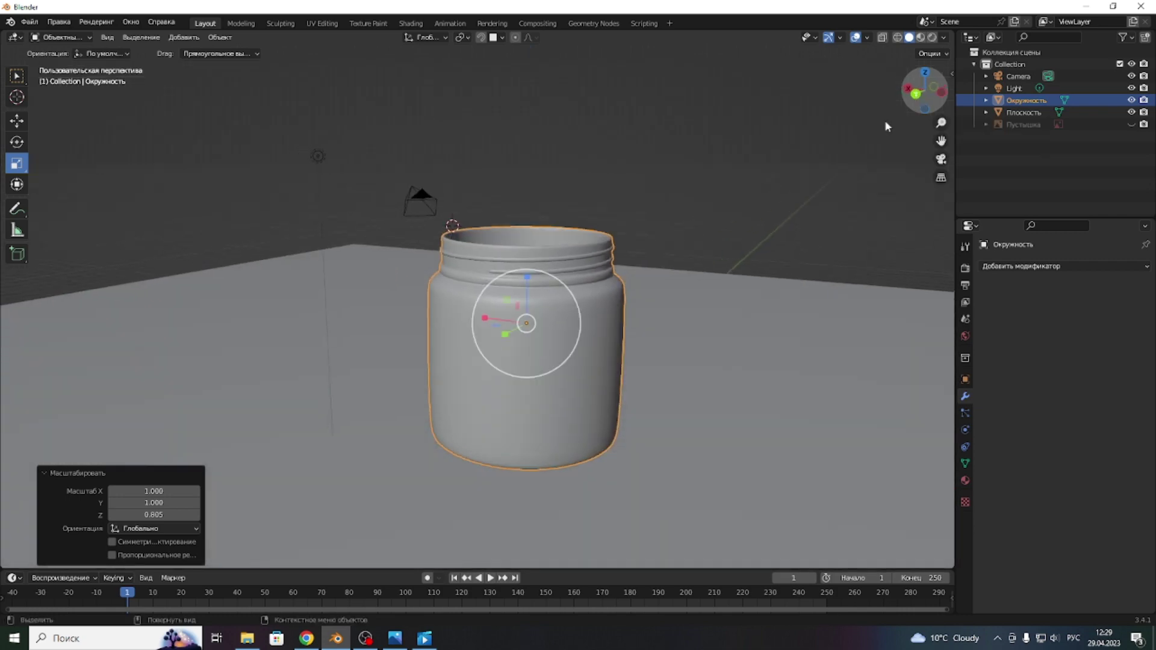
{"action": "scroll", "coordinate": [648, 251], "scroll_direction": "down", "scroll_amount": 2}
{"action": "scroll", "coordinate": [521, 435], "scroll_direction": "up", "scroll_amount": 2}
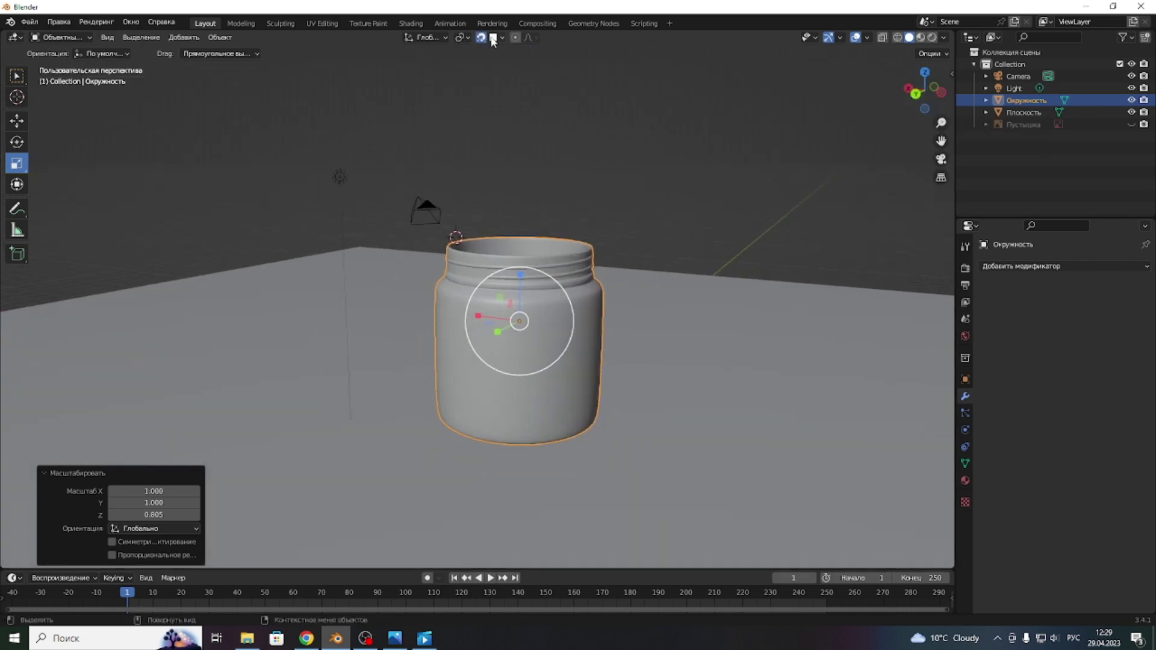
- Lower the jar 0.56039 m along Z so its base sits on the floor plane
{"action": "left_click", "coordinate": [494, 38]}
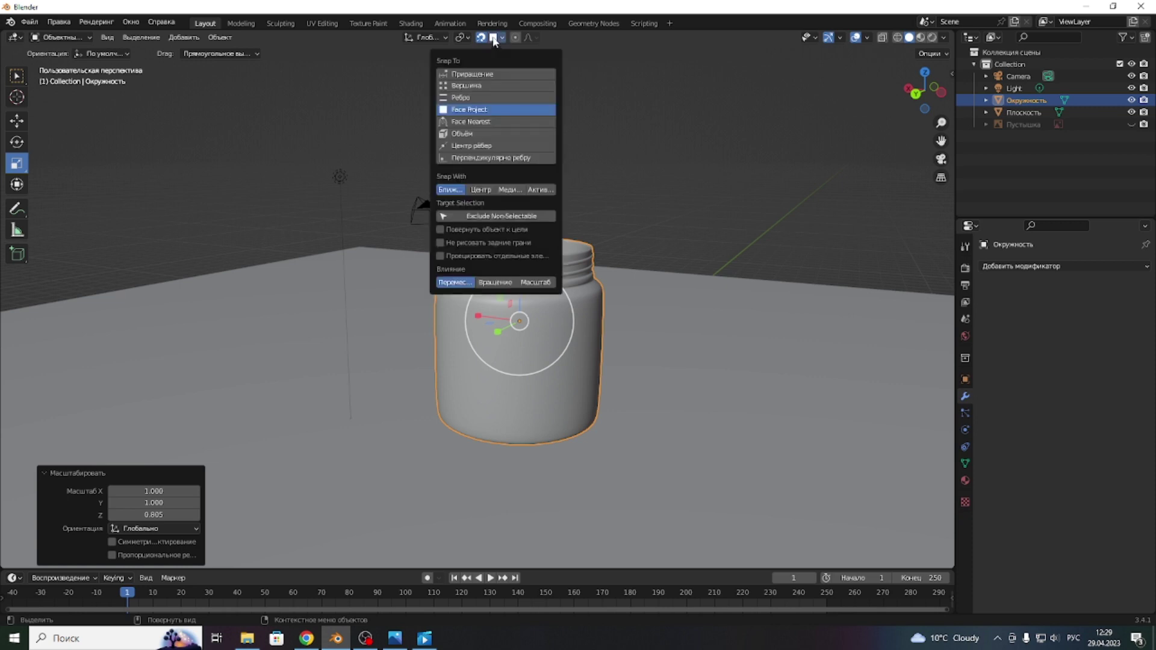
{"action": "left_click", "coordinate": [494, 38]}
{"action": "left_click", "coordinate": [494, 38]}
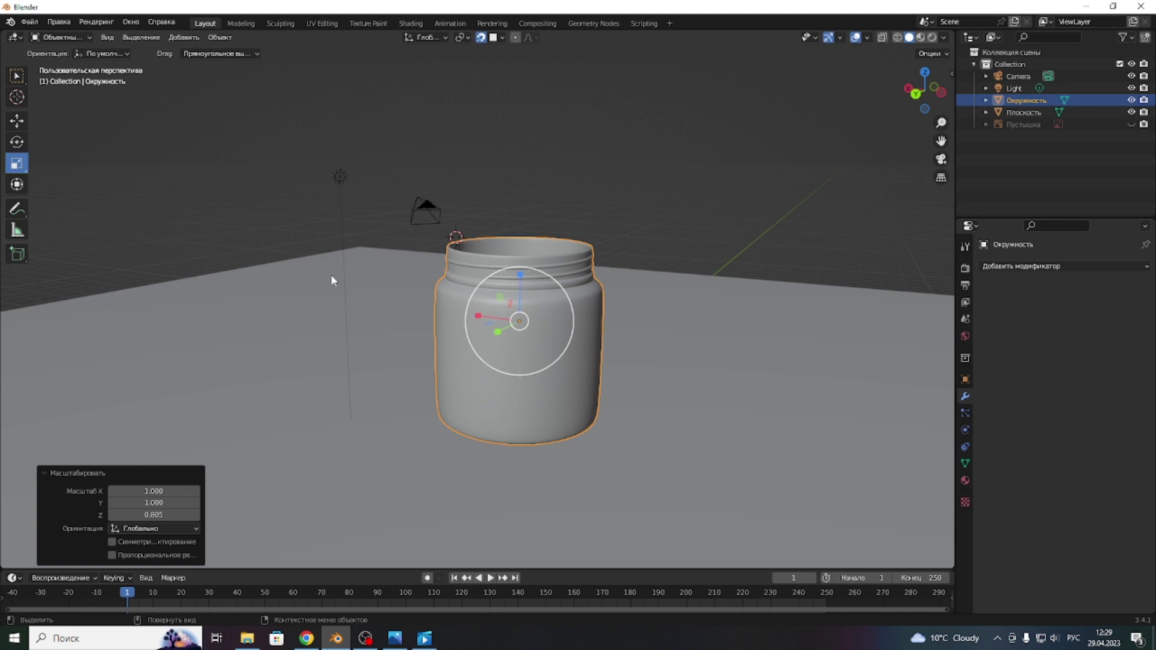
{"action": "left_click", "coordinate": [17, 120]}
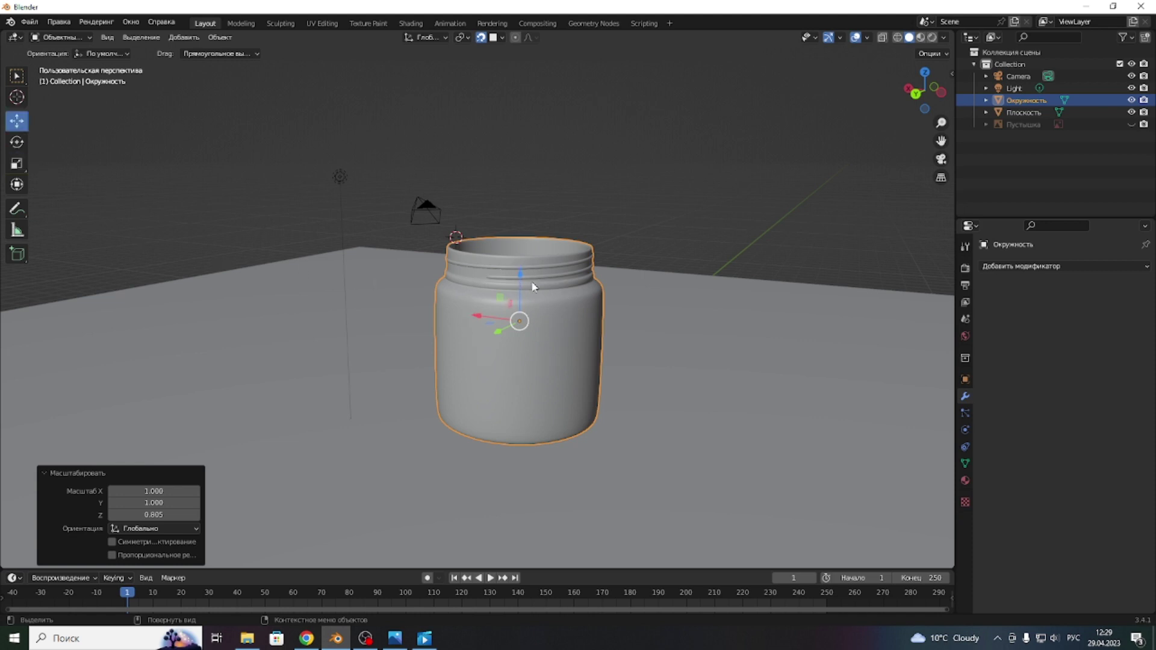
{"action": "left_click_drag", "start_coordinate": [520, 272], "coordinate": [507, 477]}
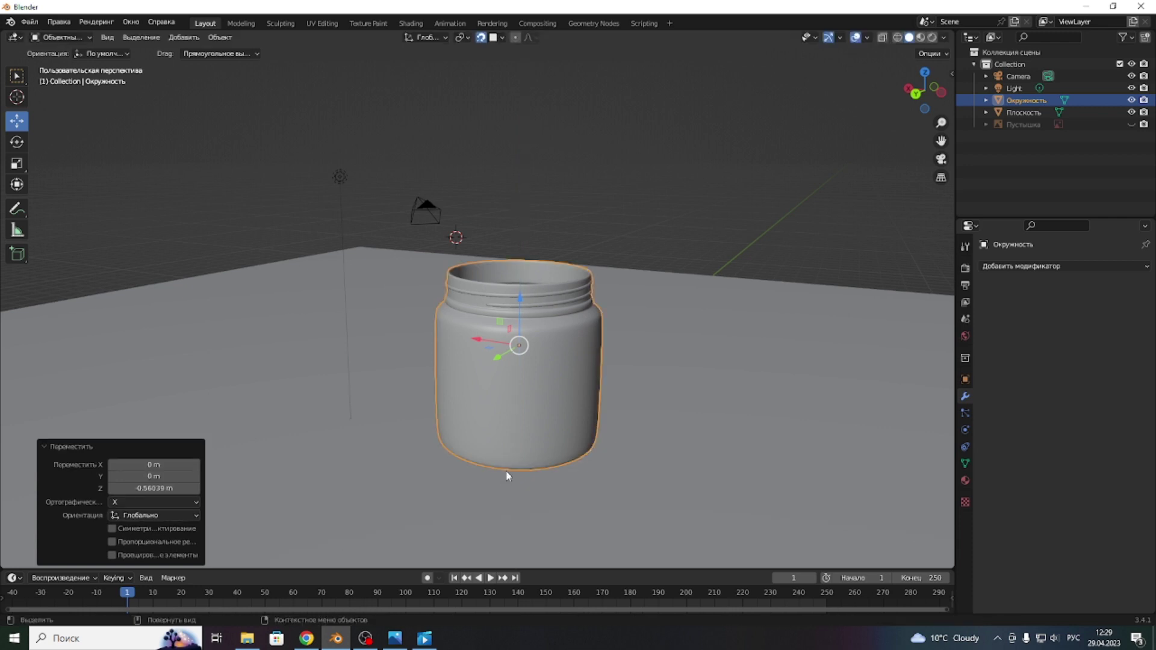
- Orbit, zoom and pan the view to recentre on the lowered jar
{"action": "left_click_drag", "start_coordinate": [928, 111], "coordinate": [939, 116]}
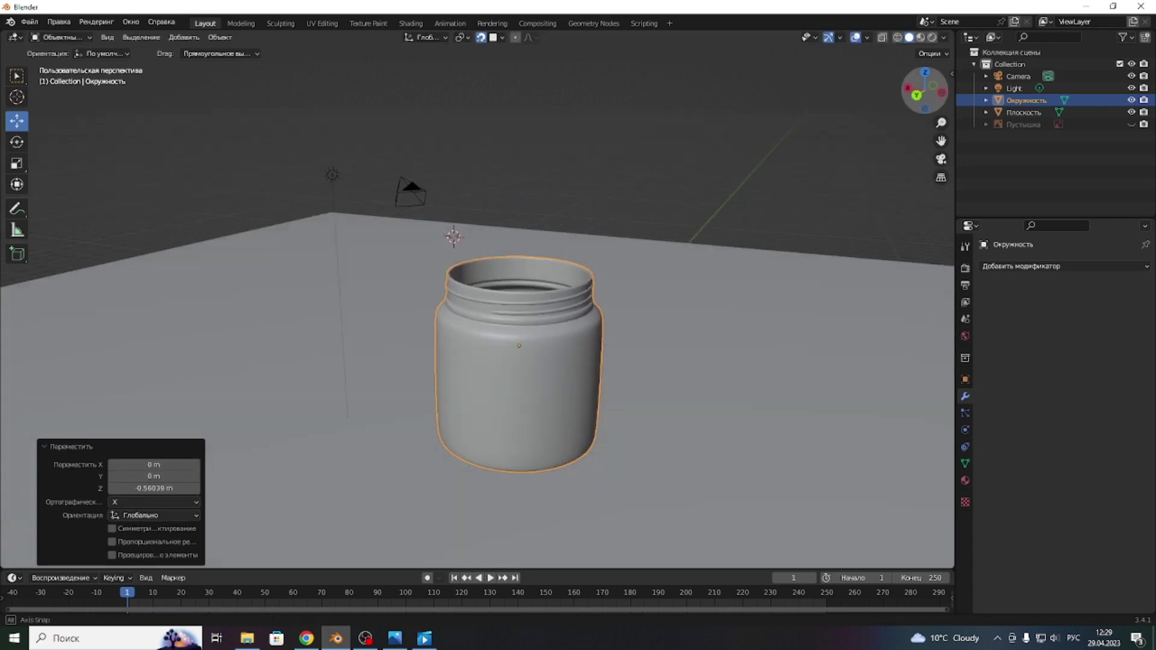
{"action": "scroll", "coordinate": [642, 227], "scroll_direction": "up", "scroll_amount": 1}
{"action": "scroll", "coordinate": [646, 226], "scroll_direction": "up", "scroll_amount": 2}
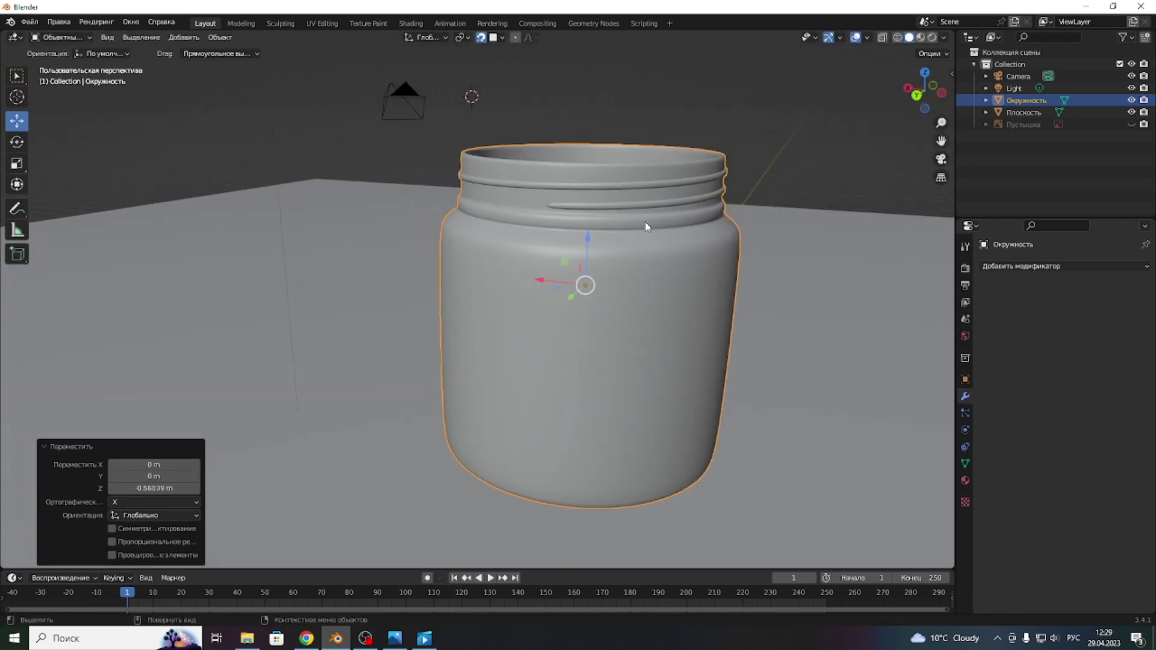
{"action": "left_click_drag", "start_coordinate": [925, 90], "coordinate": [932, 91]}
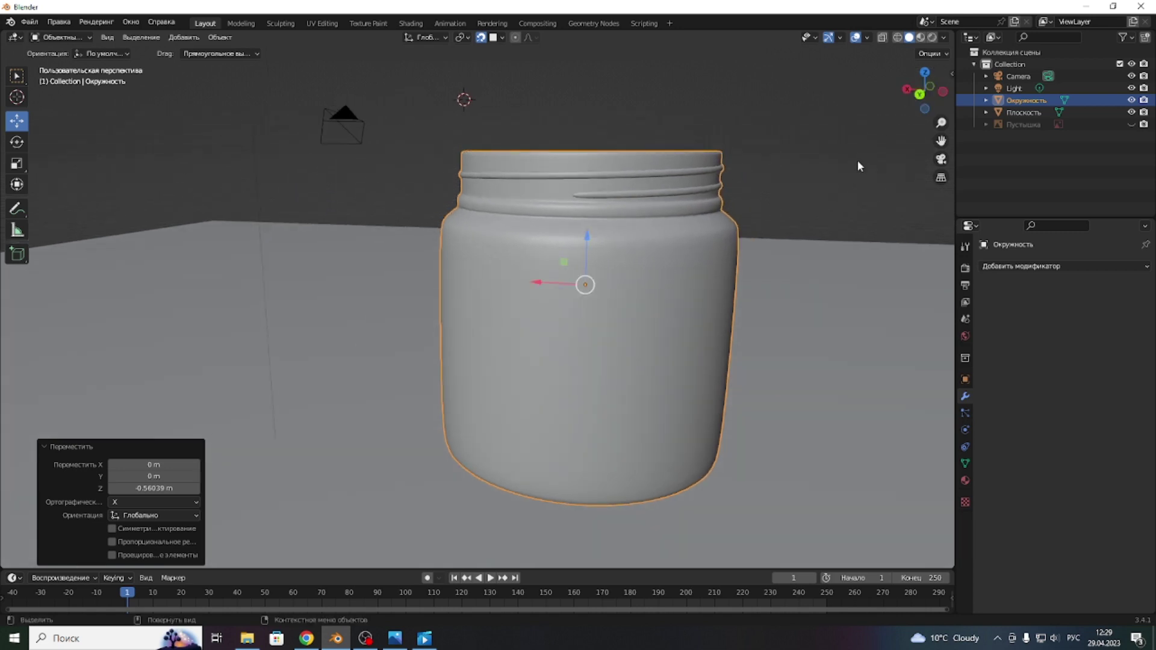
{"action": "scroll", "coordinate": [701, 224], "scroll_direction": "down", "scroll_amount": 3}
{"action": "scroll", "coordinate": [622, 260], "scroll_direction": "up", "scroll_amount": 1}
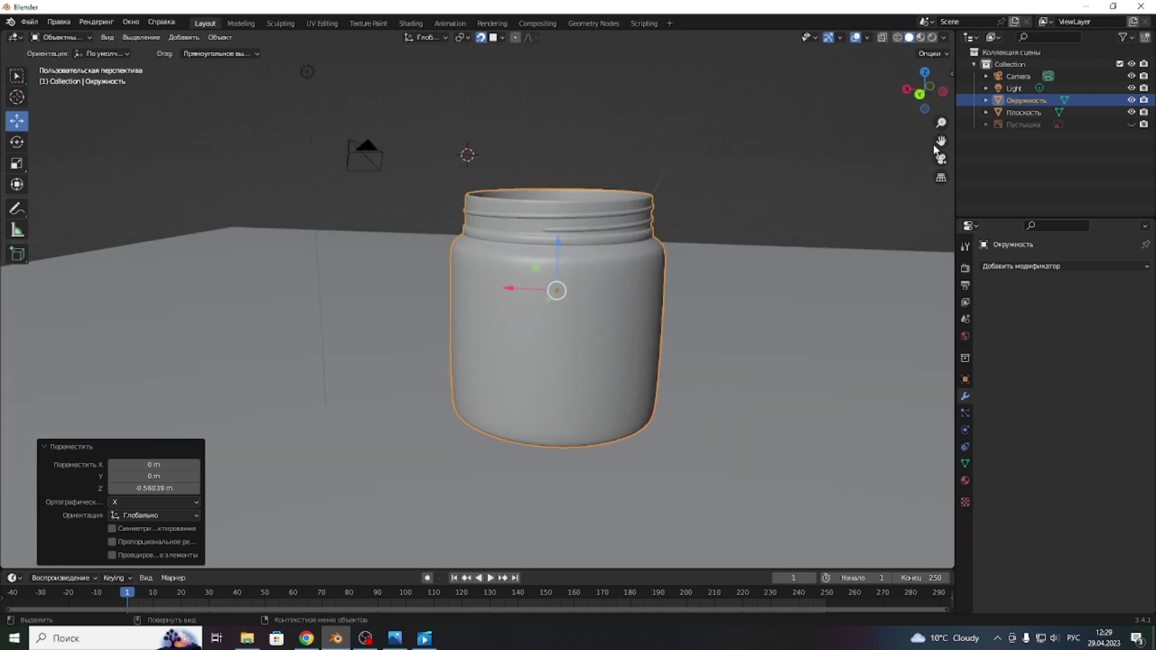
{"action": "left_click_drag", "start_coordinate": [940, 142], "coordinate": [861, 188]}
{"action": "scroll", "coordinate": [544, 223], "scroll_direction": "up", "scroll_amount": 2}
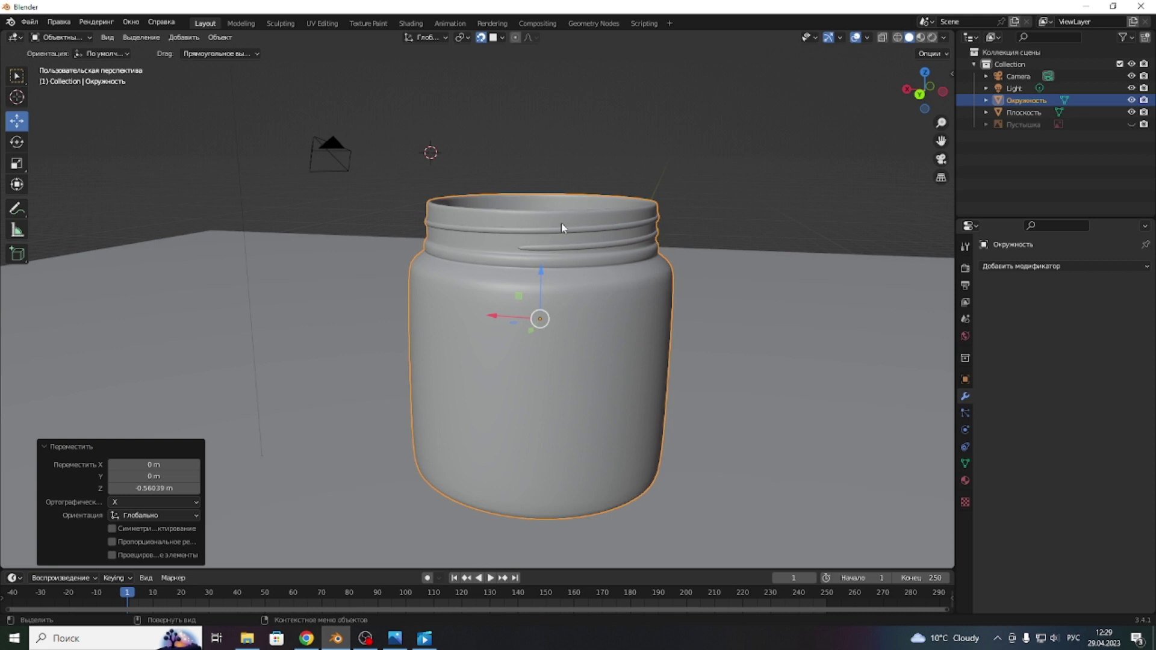
- Edit Окружность's mesh in vertex select mode, viewing the threaded neck ridges up close
{"action": "key", "text": "Tab"}
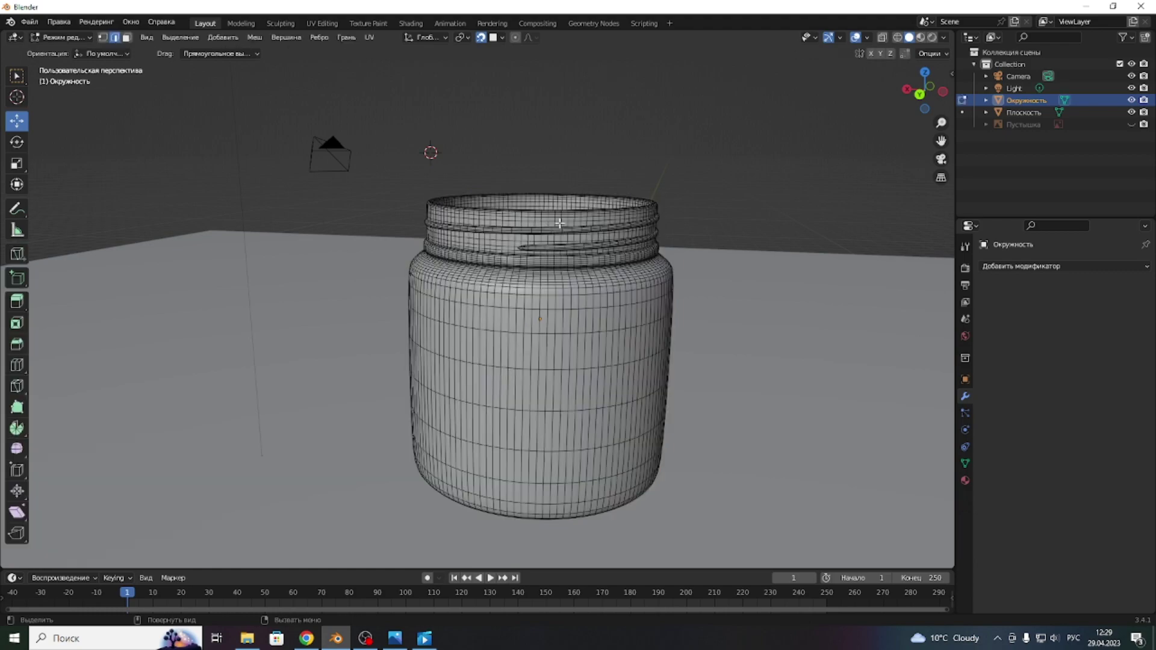
{"action": "scroll", "coordinate": [560, 224], "scroll_direction": "up", "scroll_amount": 1}
{"action": "scroll", "coordinate": [560, 224], "scroll_direction": "up", "scroll_amount": 3}
{"action": "left_click_drag", "start_coordinate": [918, 90], "coordinate": [597, 194]}
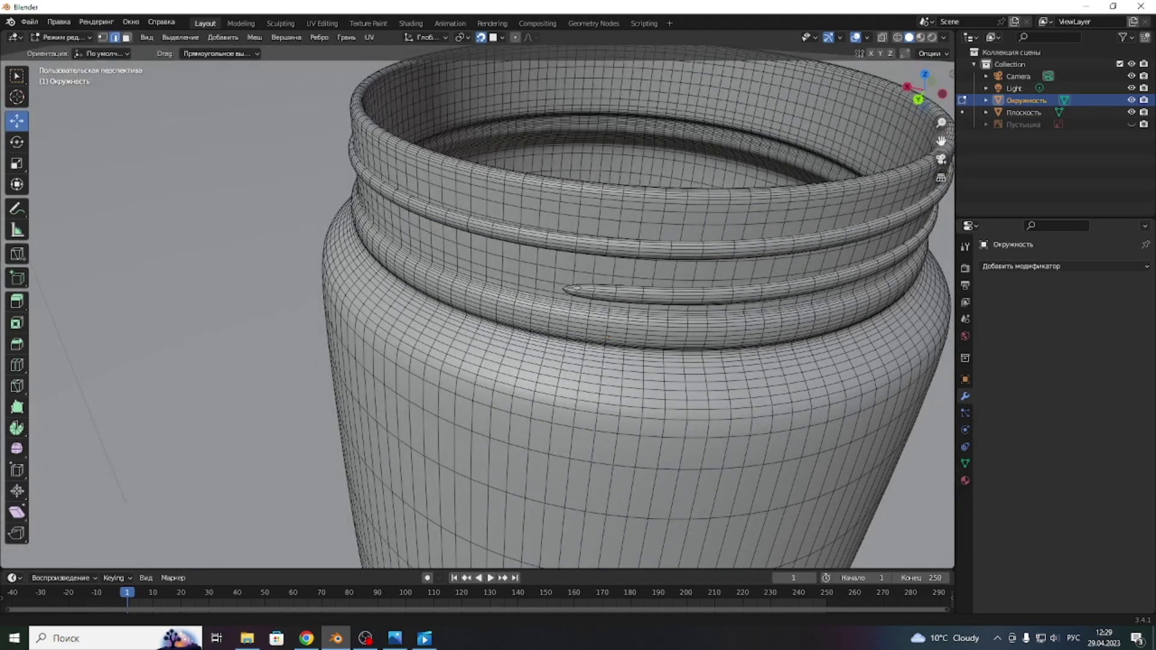
{"action": "left_click_drag", "start_coordinate": [942, 141], "coordinate": [704, 225]}
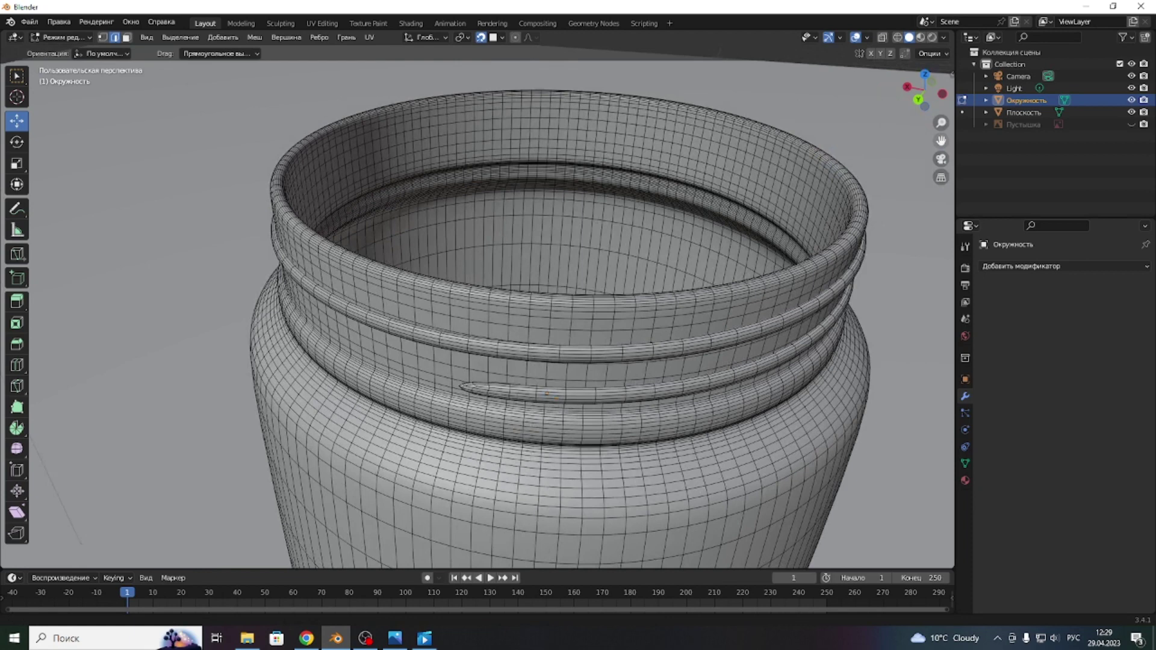
{"action": "left_click", "coordinate": [103, 37]}
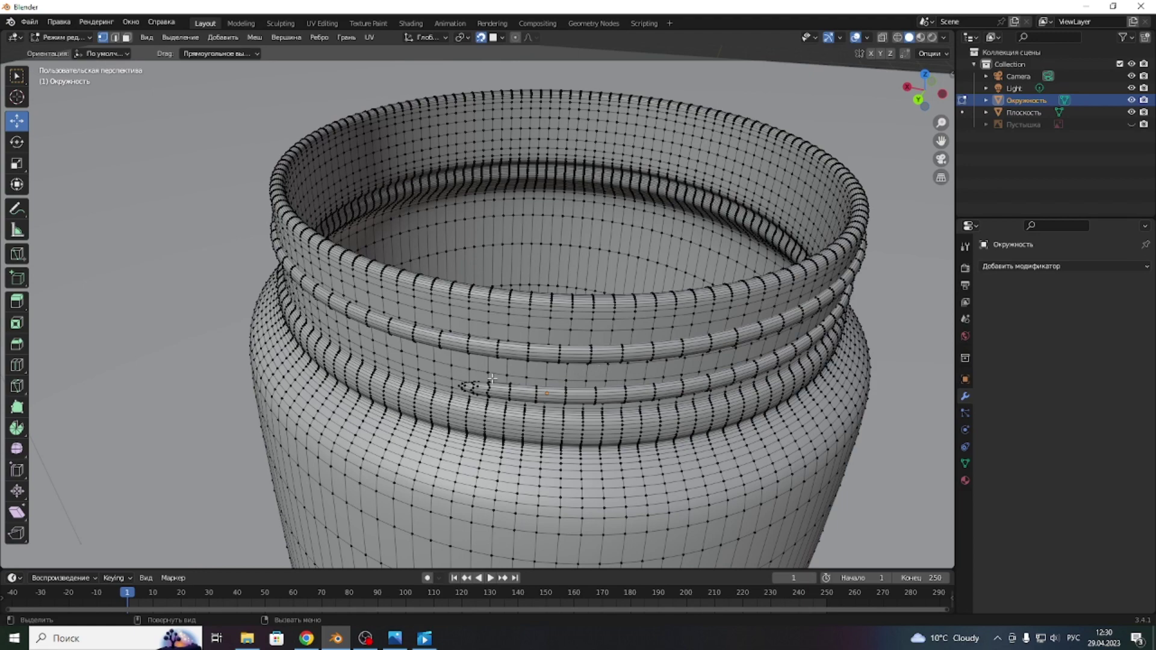
{"action": "left_click_drag", "start_coordinate": [925, 102], "coordinate": [925, 108]}
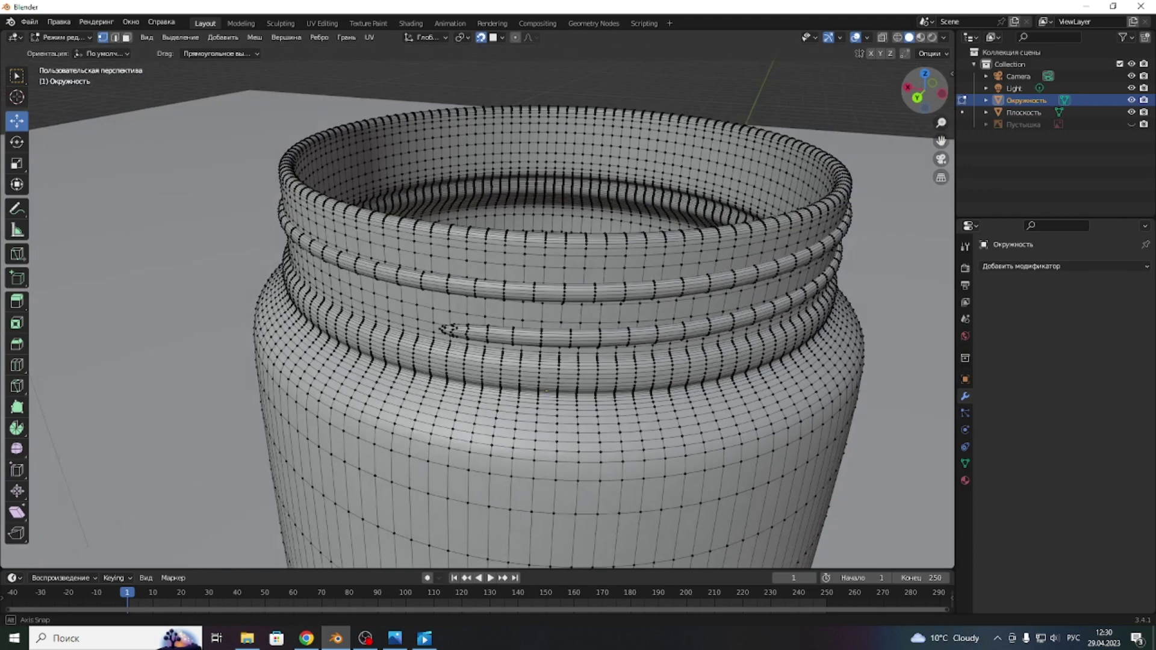
{"action": "scroll", "coordinate": [655, 239], "scroll_direction": "up", "scroll_amount": 1}
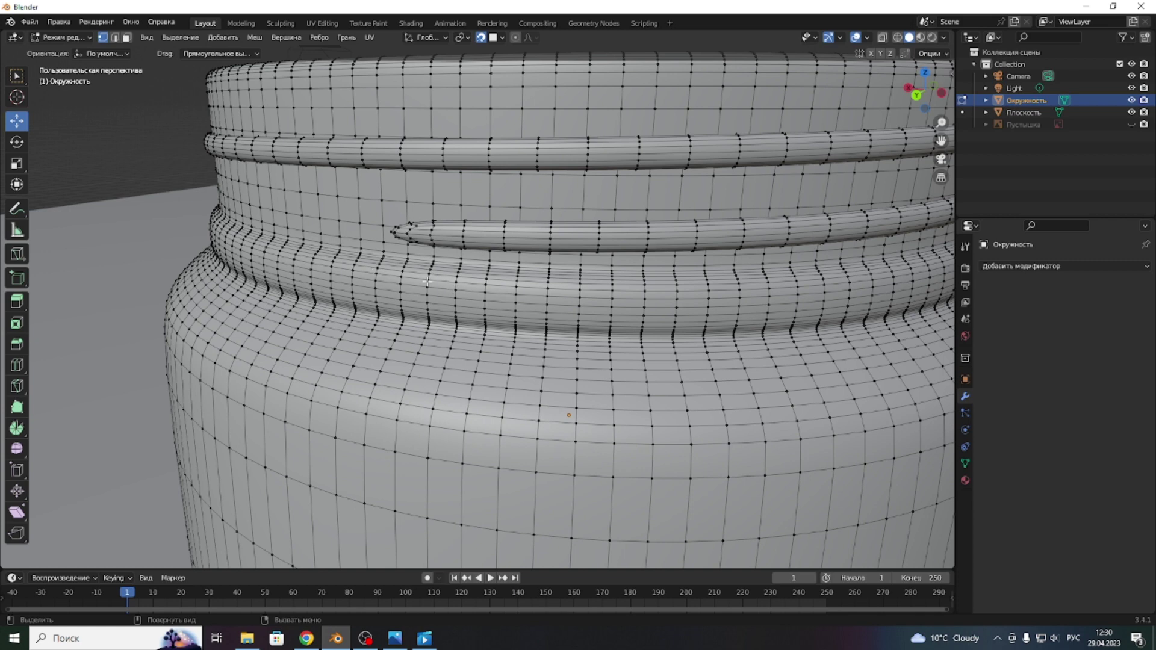
- Duplicate the edge loop just below the jar's neck and move the copy up to the top lip
{"action": "left_click", "coordinate": [484, 285], "text": "alt"}
{"action": "left_click", "coordinate": [374, 290], "text": "alt"}
{"action": "scroll", "coordinate": [378, 288], "scroll_direction": "down", "scroll_amount": 4}
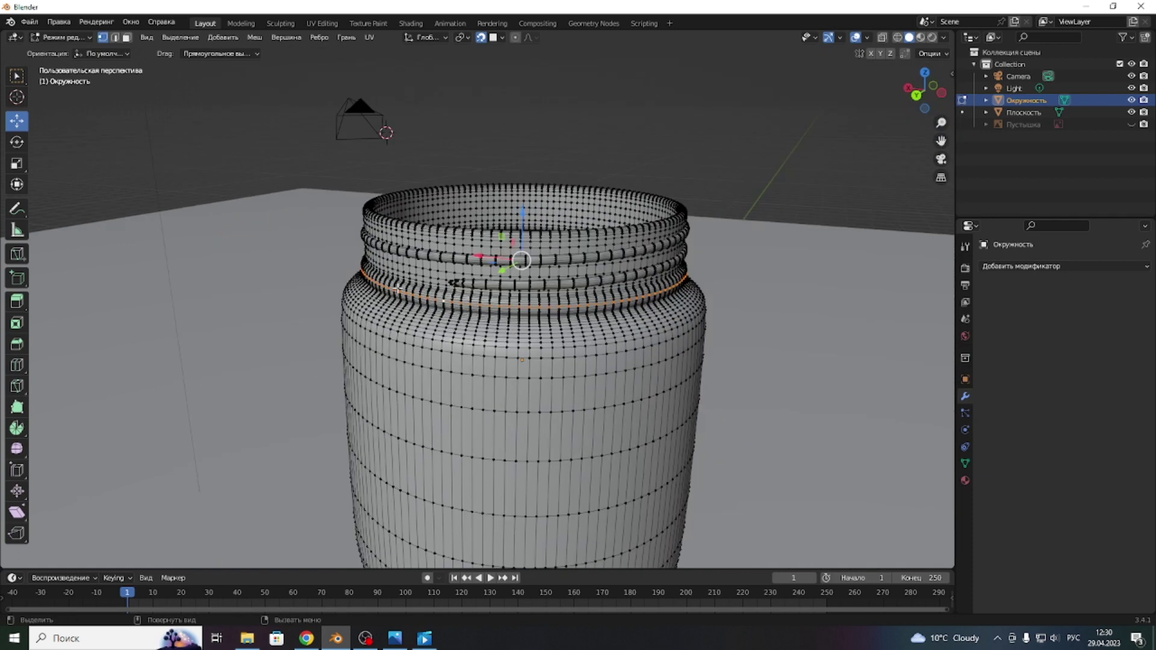
{"action": "scroll", "coordinate": [456, 295], "scroll_direction": "up", "scroll_amount": 2}
{"action": "scroll", "coordinate": [447, 293], "scroll_direction": "up", "scroll_amount": 2}
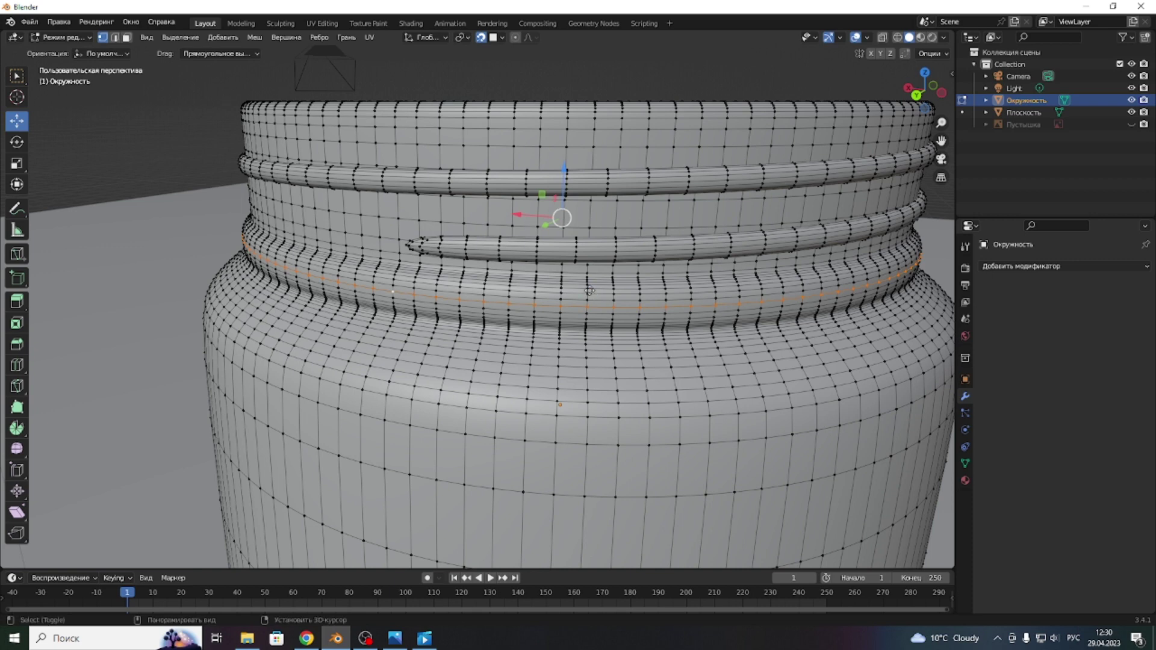
{"action": "key", "text": "g"}
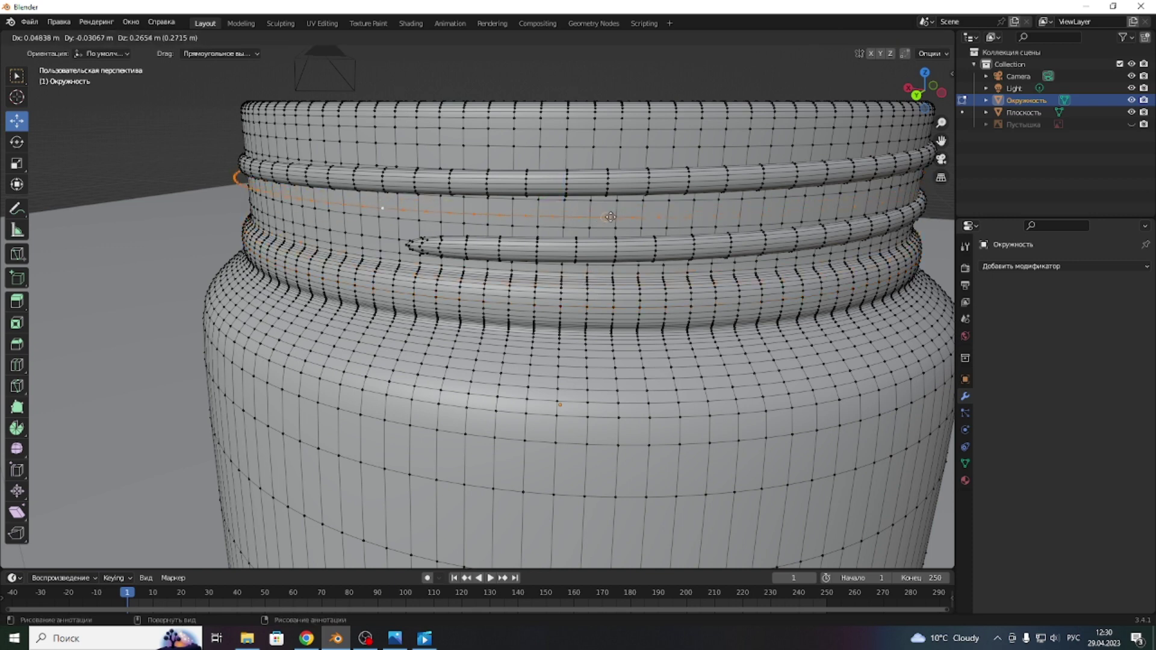
{"action": "key", "text": "z"}
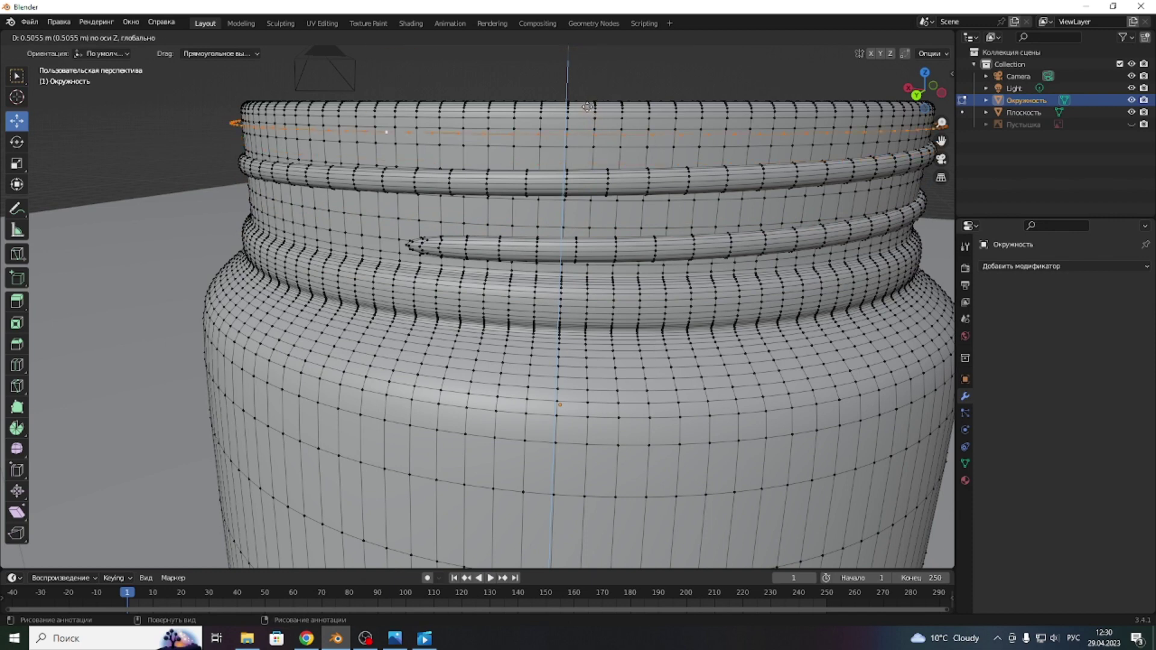
{"action": "left_click", "coordinate": [585, 106]}
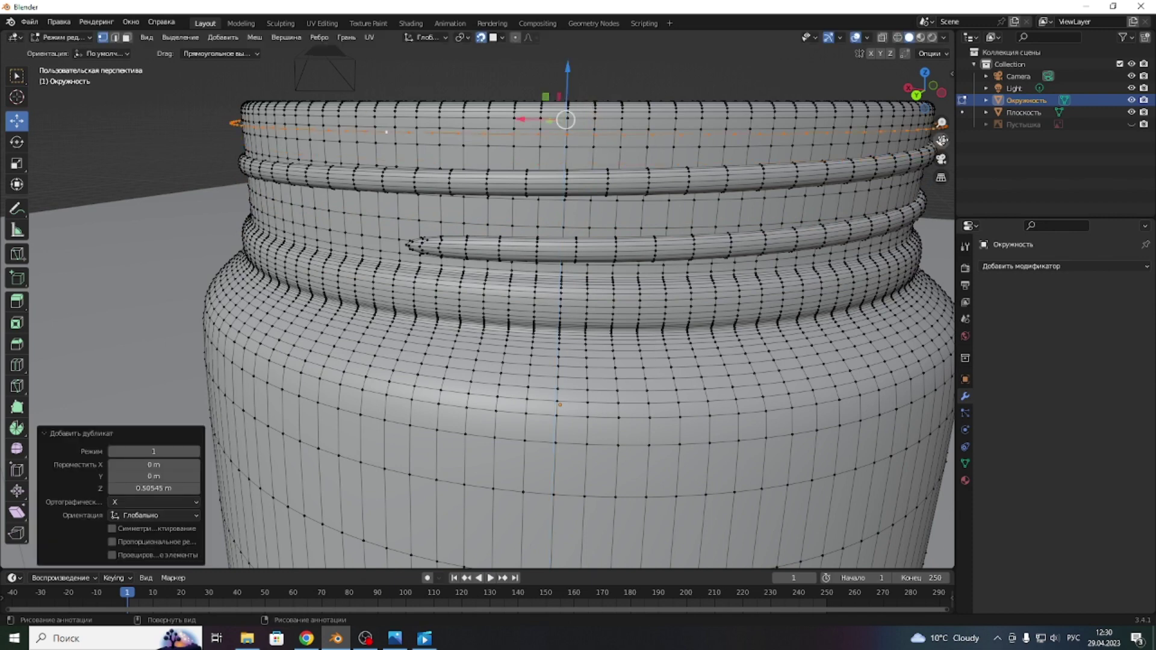
- With snapping off, raise the copied loop 0.38718 m above the rim as a floating ring
{"action": "left_click_drag", "start_coordinate": [942, 140], "coordinate": [942, 181]}
{"action": "left_click", "coordinate": [481, 38]}
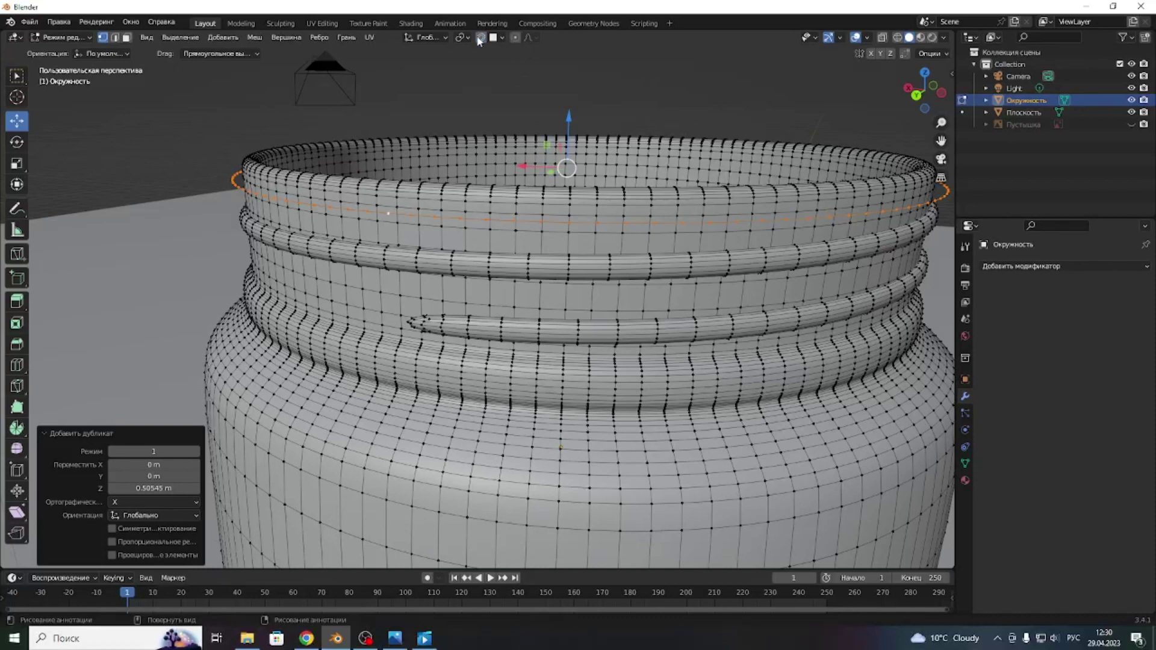
{"action": "left_click_drag", "start_coordinate": [568, 116], "coordinate": [567, 42]}
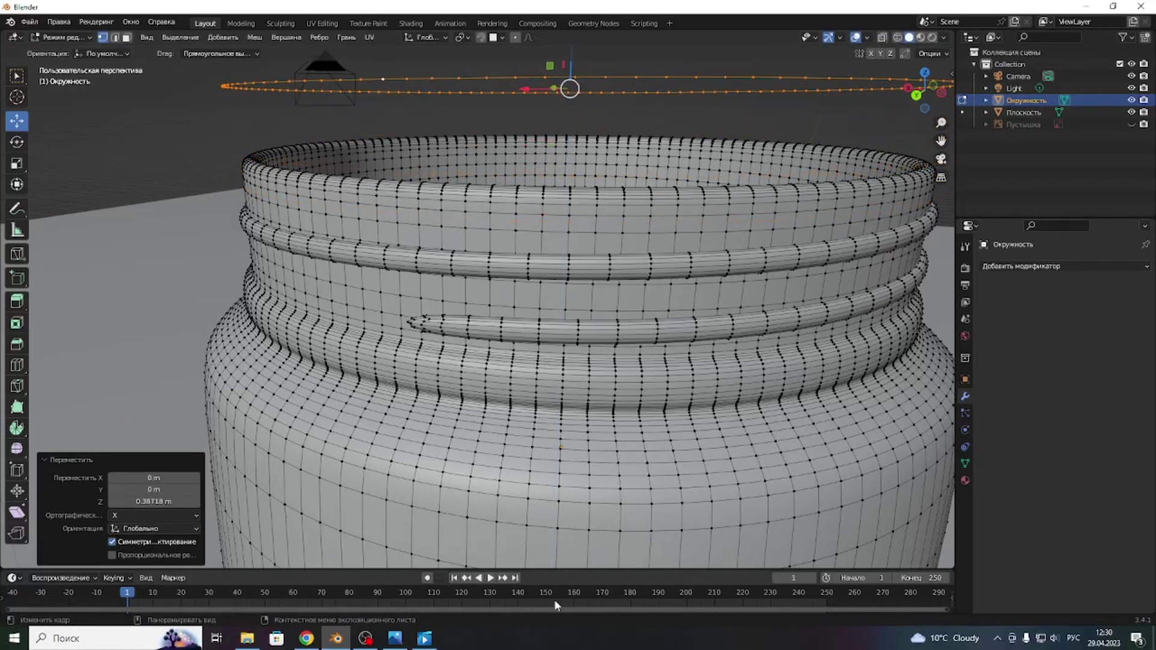
{"action": "scroll", "coordinate": [598, 391], "scroll_direction": "down", "scroll_amount": 3}
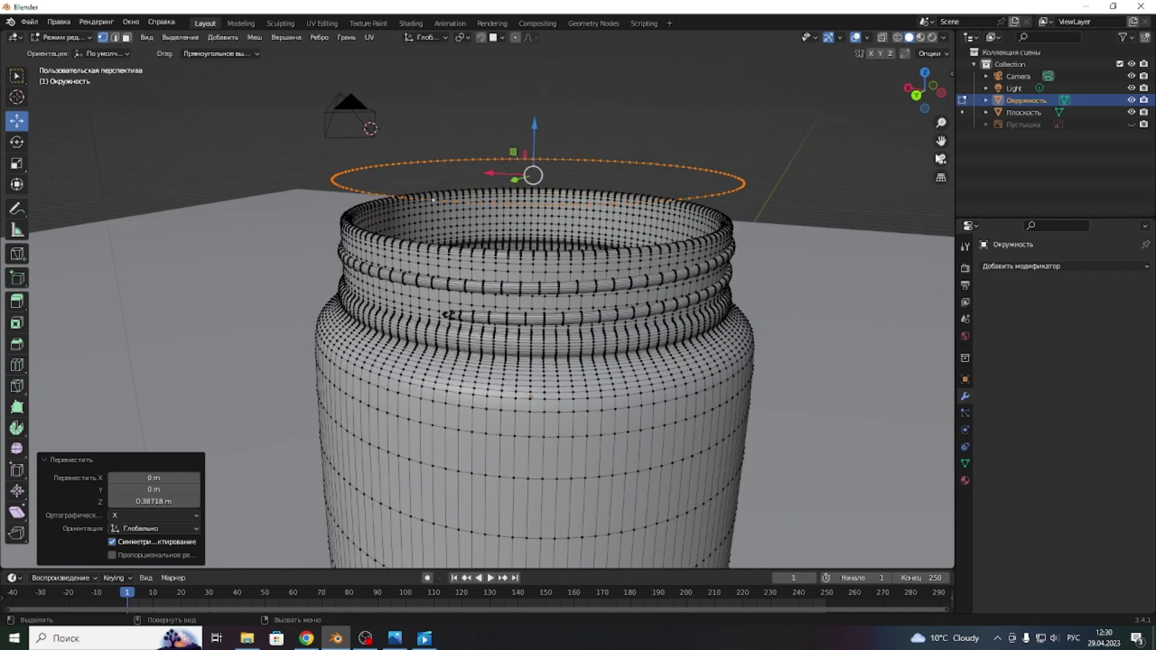
{"action": "scroll", "coordinate": [448, 314], "scroll_direction": "up", "scroll_amount": 1}
{"action": "scroll", "coordinate": [577, 247], "scroll_direction": "up", "scroll_amount": 3}
{"action": "scroll", "coordinate": [577, 247], "scroll_direction": "up", "scroll_amount": 1}
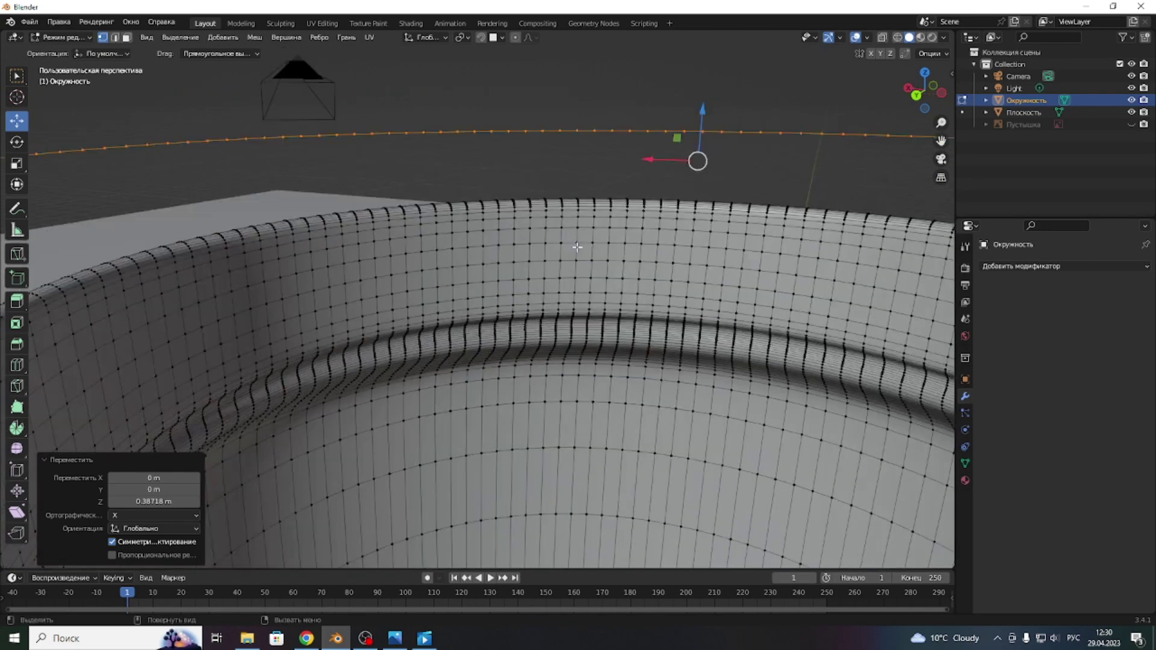
{"action": "scroll", "coordinate": [577, 247], "scroll_direction": "down", "scroll_amount": 4}
{"action": "scroll", "coordinate": [600, 256], "scroll_direction": "down", "scroll_amount": 1}
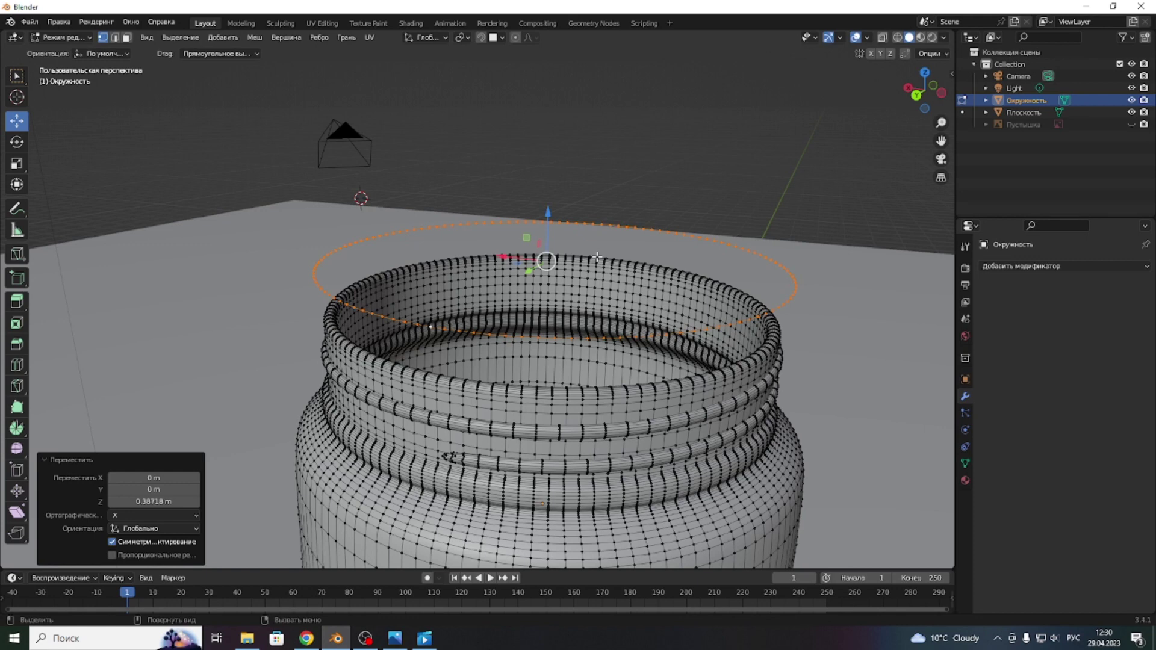
{"action": "right_click", "coordinate": [505, 336]}
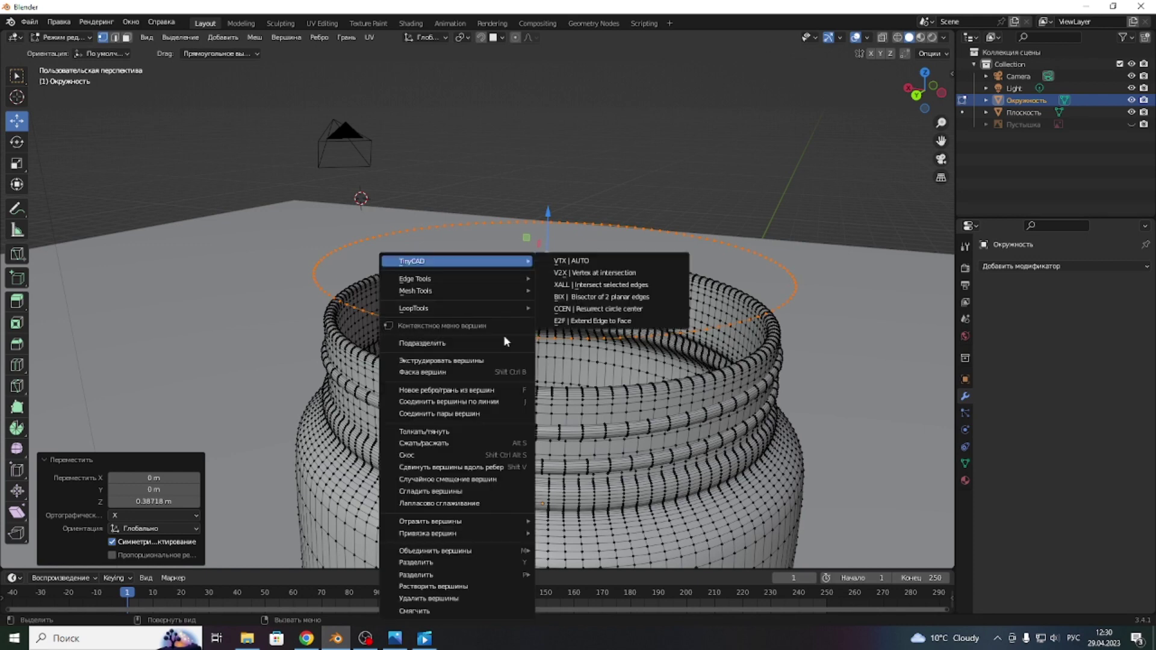
{"action": "mouse_move", "coordinate": [457, 575]}
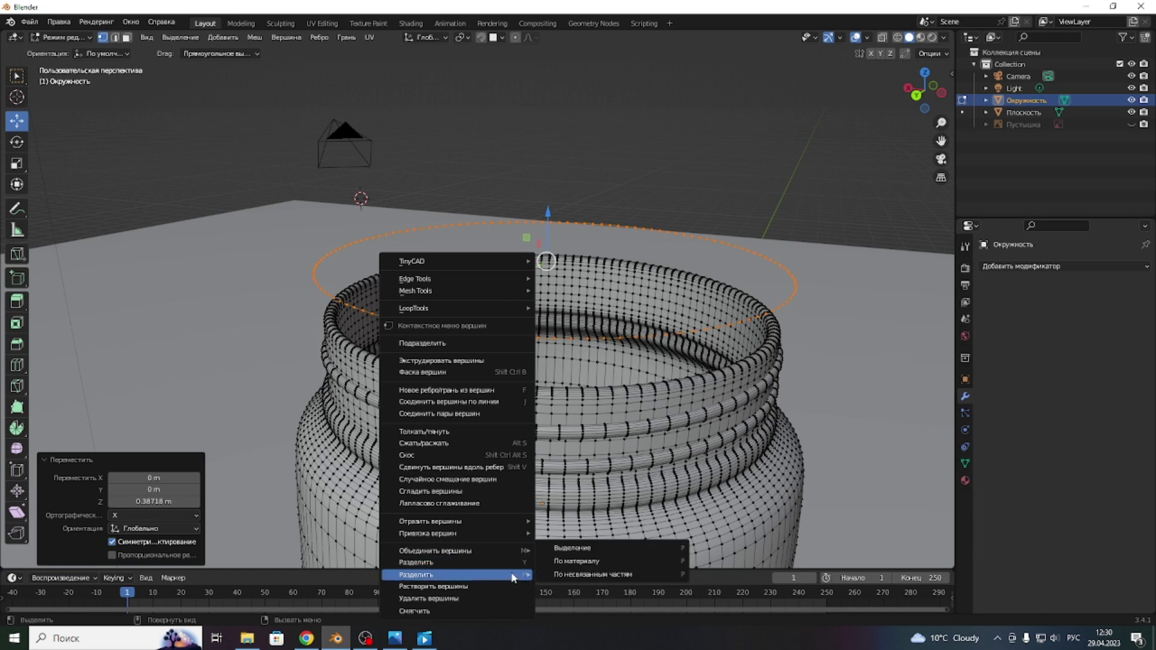
- Separate the ring into its own object, Окружность.001, and enter its Edit Mode
{"action": "left_click", "coordinate": [561, 548]}
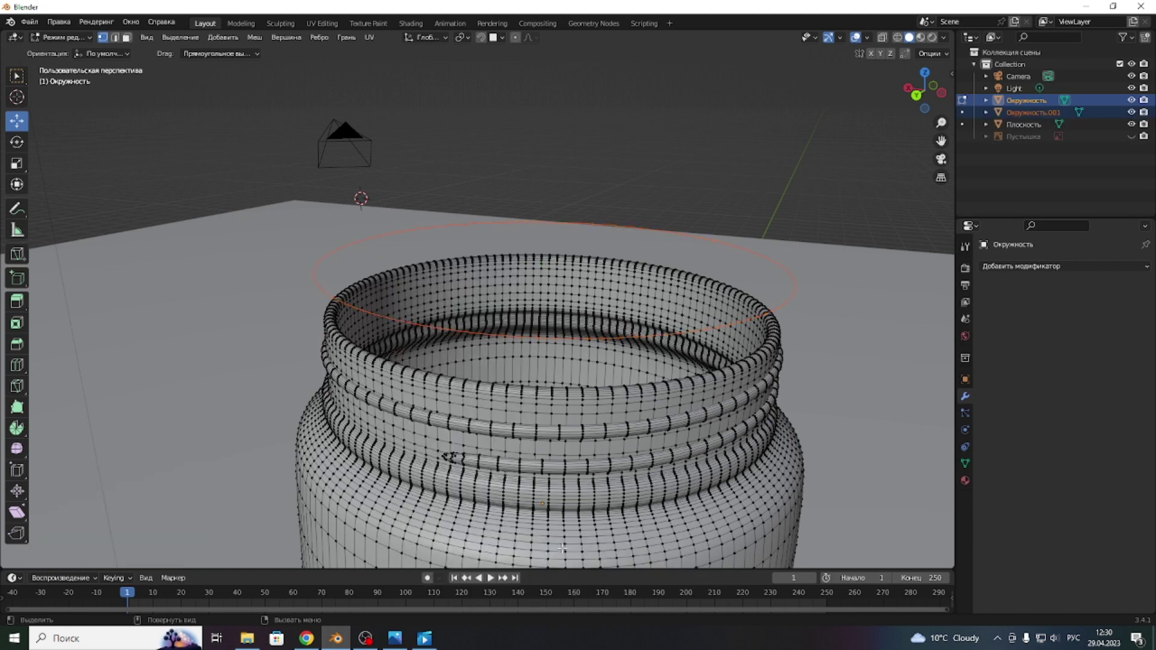
{"action": "key", "text": "Tab"}
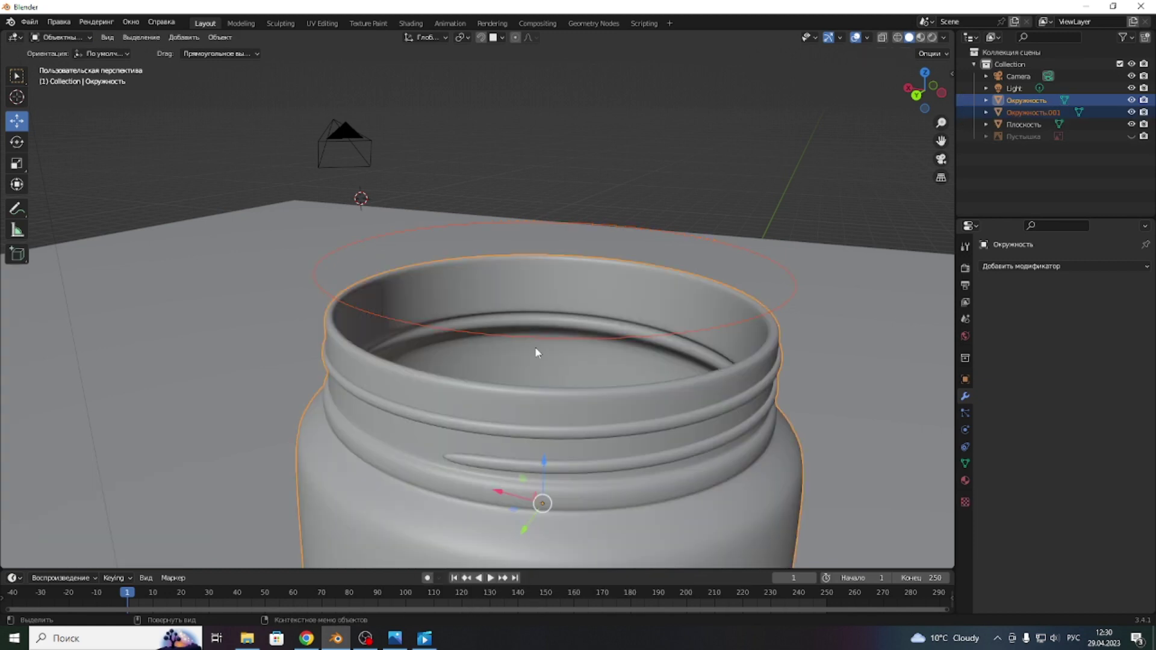
{"action": "left_click", "coordinate": [527, 337]}
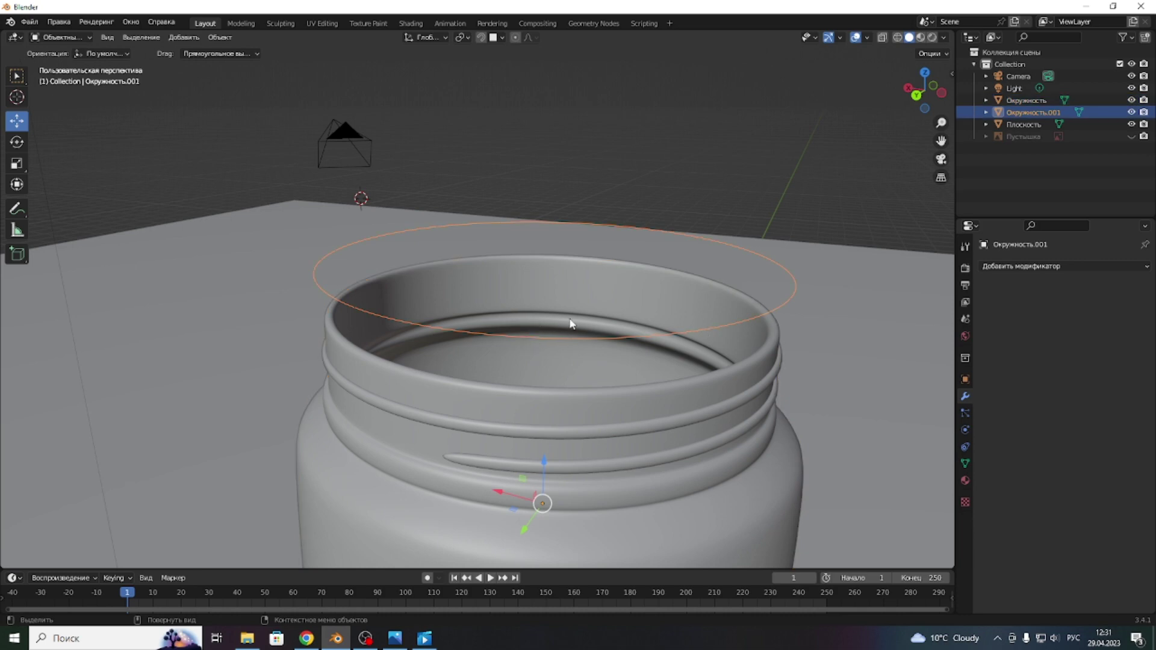
{"action": "key", "text": "Tab"}
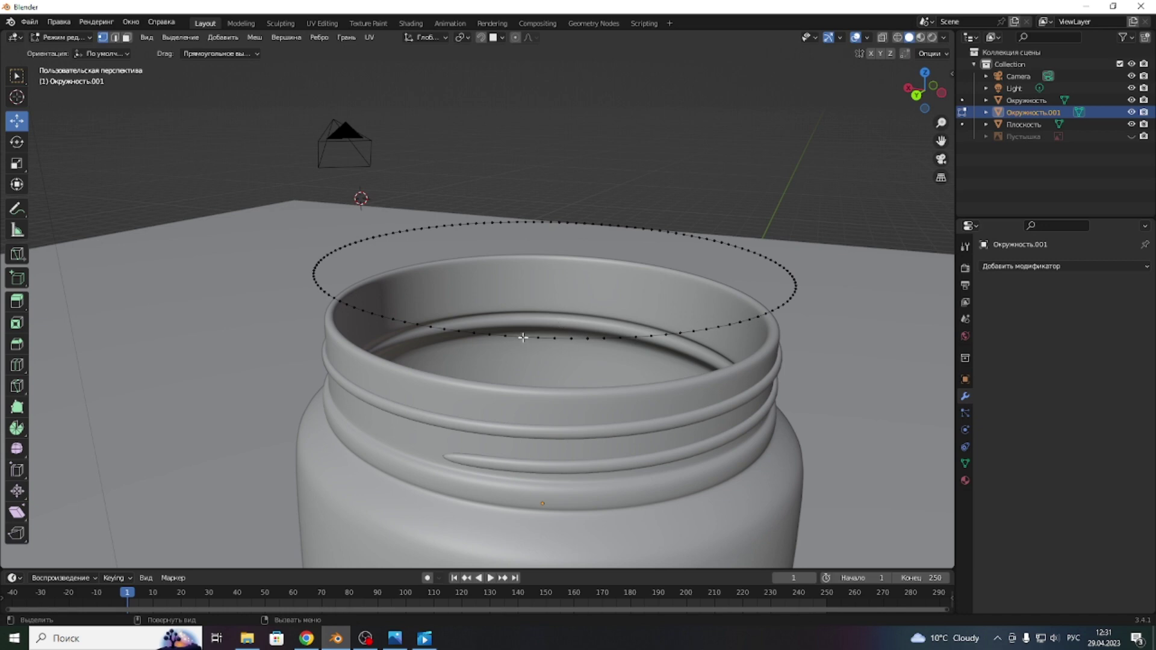
- Fill the circle loop with a face and lower the disc 0.20612 m toward the rim
{"action": "left_click", "coordinate": [522, 337], "text": "alt"}
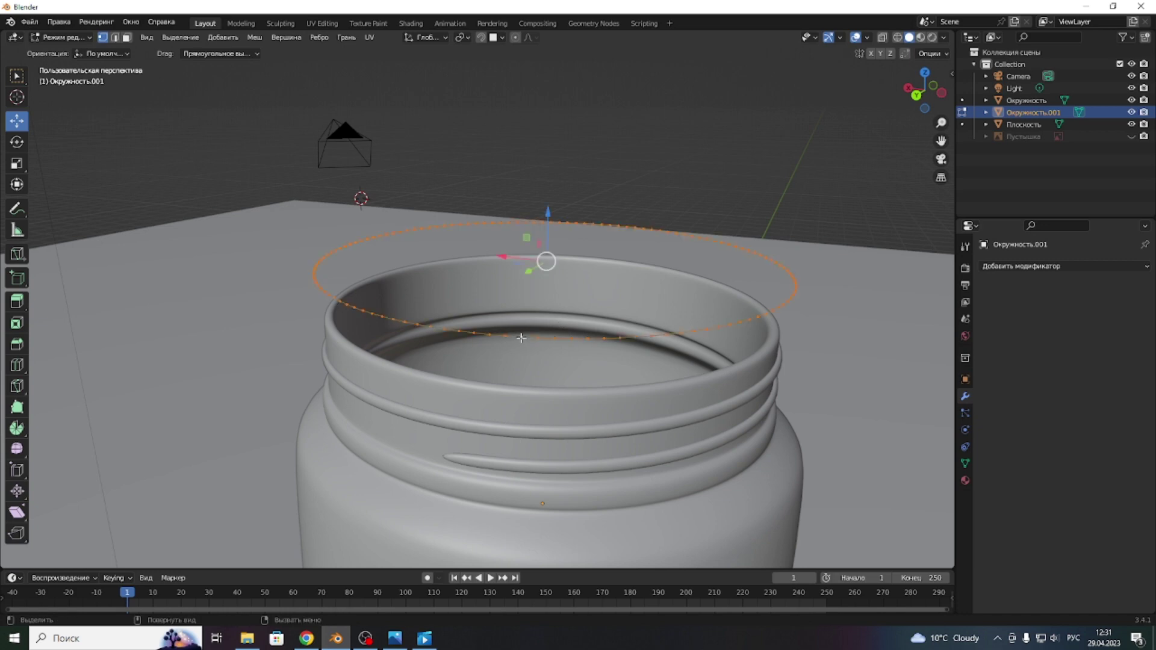
{"action": "key", "text": "f"}
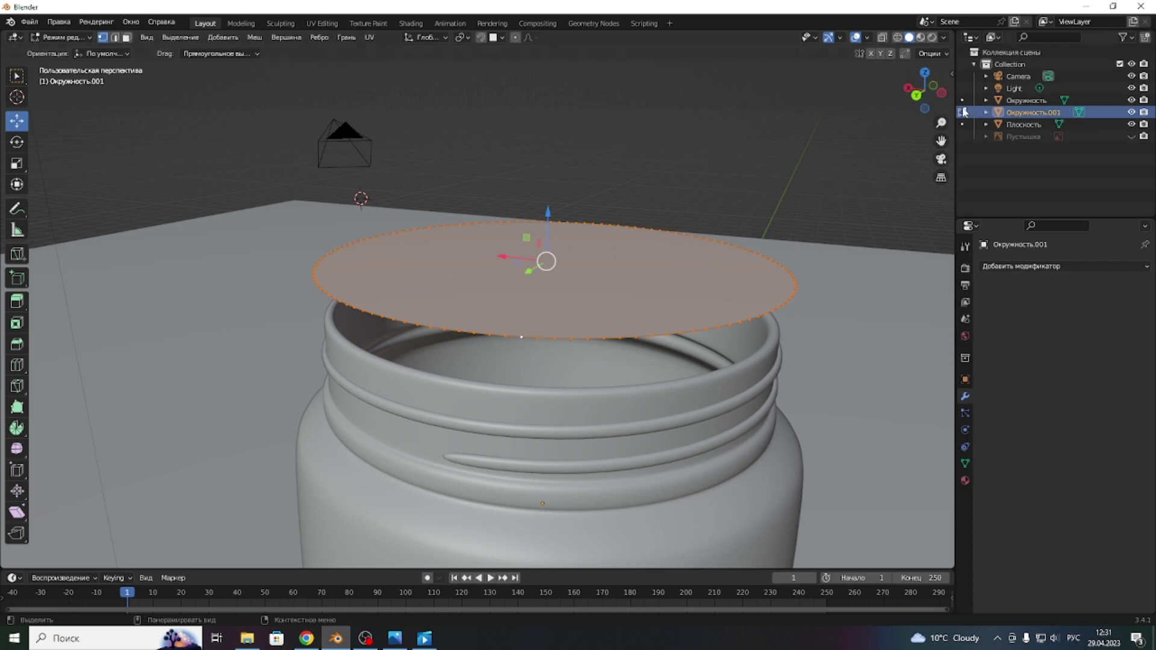
{"action": "left_click_drag", "start_coordinate": [924, 90], "coordinate": [927, 99]}
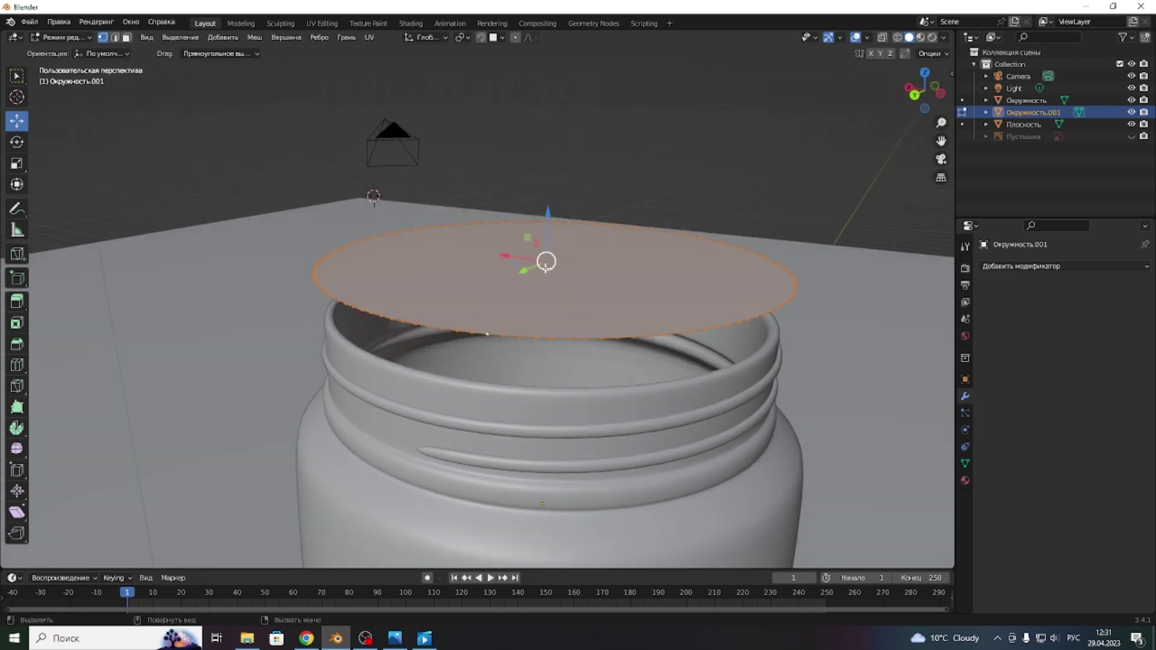
{"action": "left_click_drag", "start_coordinate": [926, 91], "coordinate": [932, 97]}
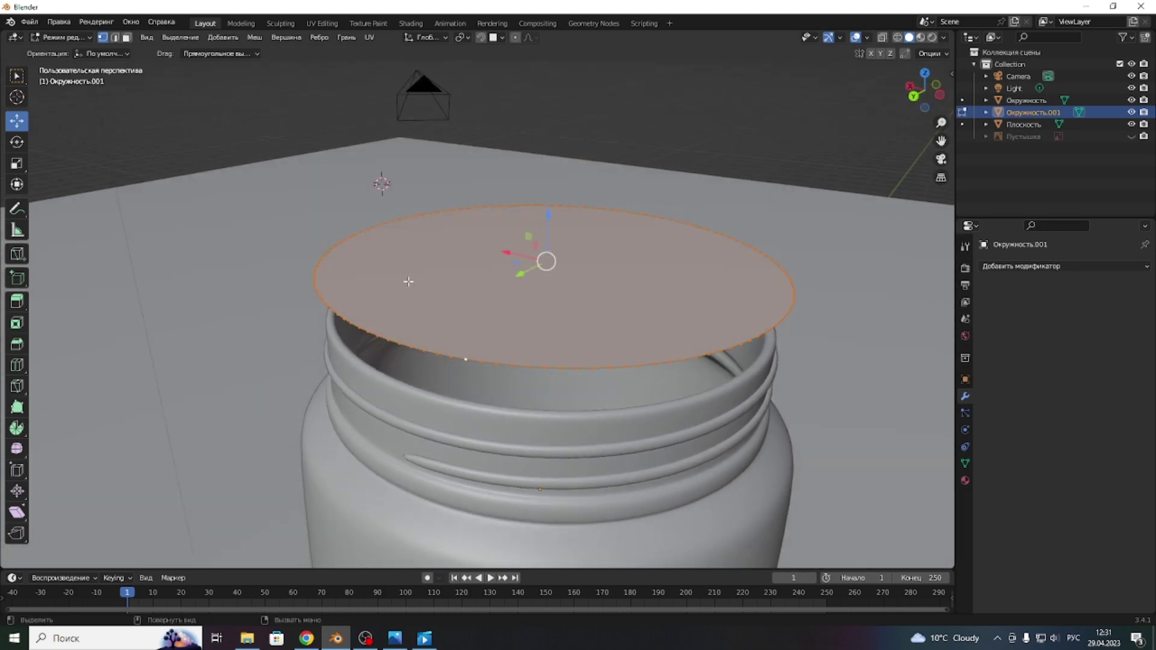
{"action": "left_click_drag", "start_coordinate": [547, 212], "coordinate": [529, 284]}
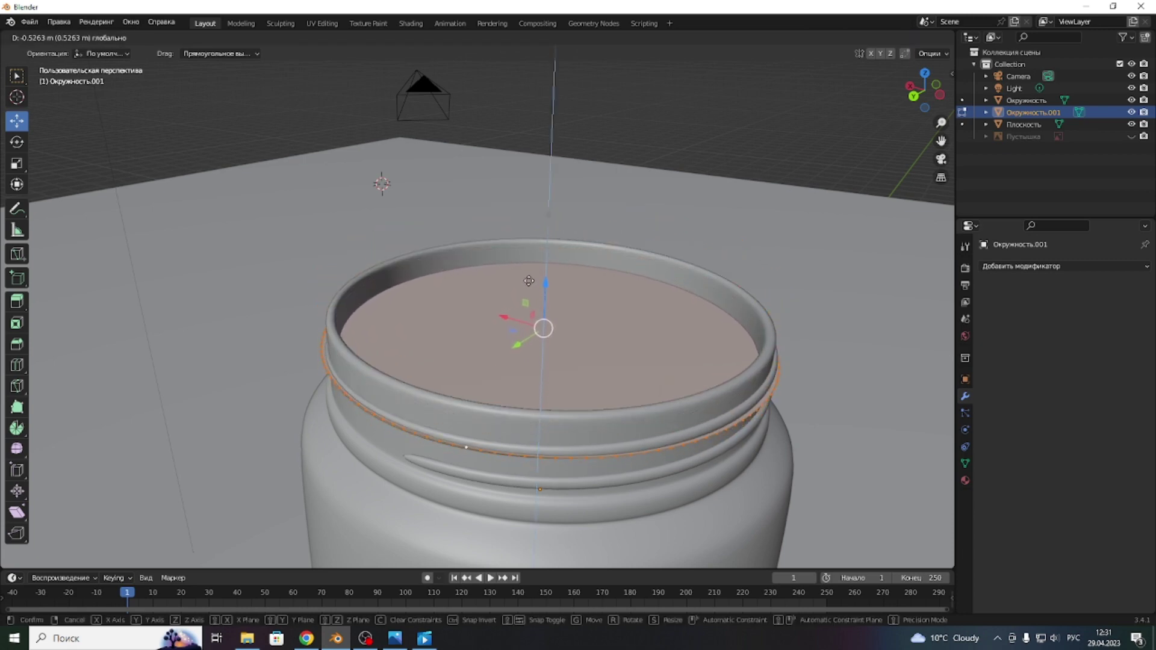
{"action": "left_click_drag", "start_coordinate": [529, 285], "coordinate": [528, 241]}
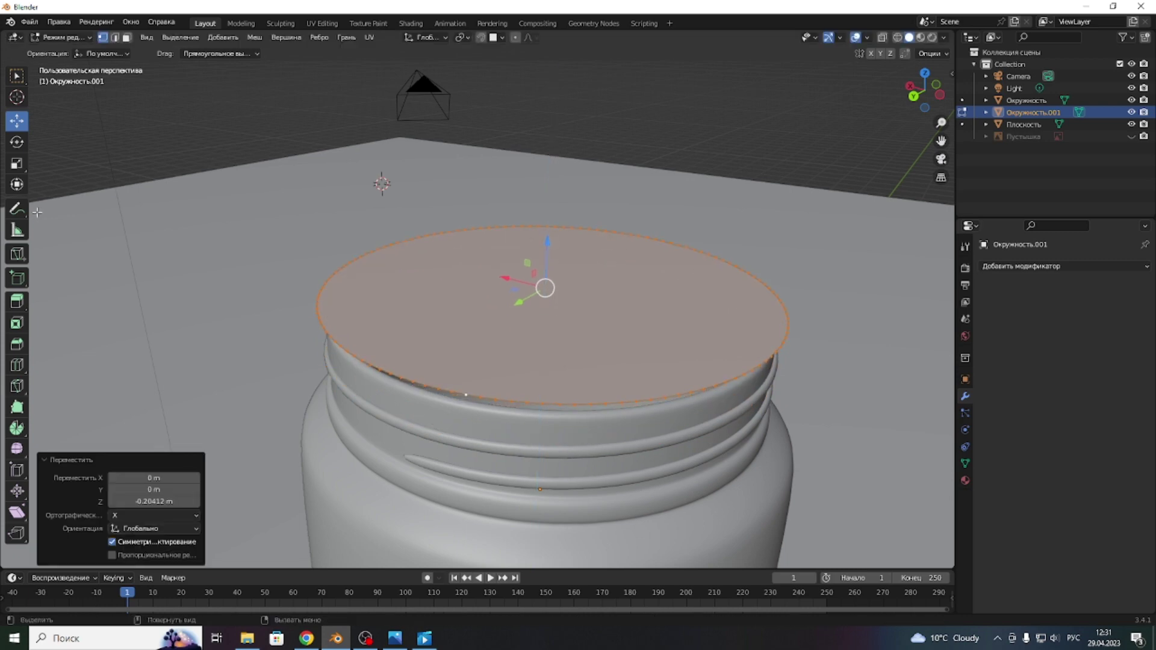
{"action": "left_click", "coordinate": [17, 163]}
- Scale the disc up slightly and raise it 0.64431 m to sit flat on the jar's rim
{"action": "mouse_move", "coordinate": [540, 332]}
{"action": "left_mouse_down"}
{"action": "mouse_move", "coordinate": [558, 364]}
{"action": "mouse_move", "coordinate": [545, 325]}
{"action": "mouse_move", "coordinate": [542, 362]}
{"action": "mouse_move", "coordinate": [536, 329]}
{"action": "mouse_move", "coordinate": [524, 335]}
{"action": "mouse_move", "coordinate": [529, 361]}
{"action": "mouse_move", "coordinate": [524, 305]}
{"action": "mouse_move", "coordinate": [522, 377]}
{"action": "mouse_move", "coordinate": [509, 310]}
{"action": "left_mouse_up"}
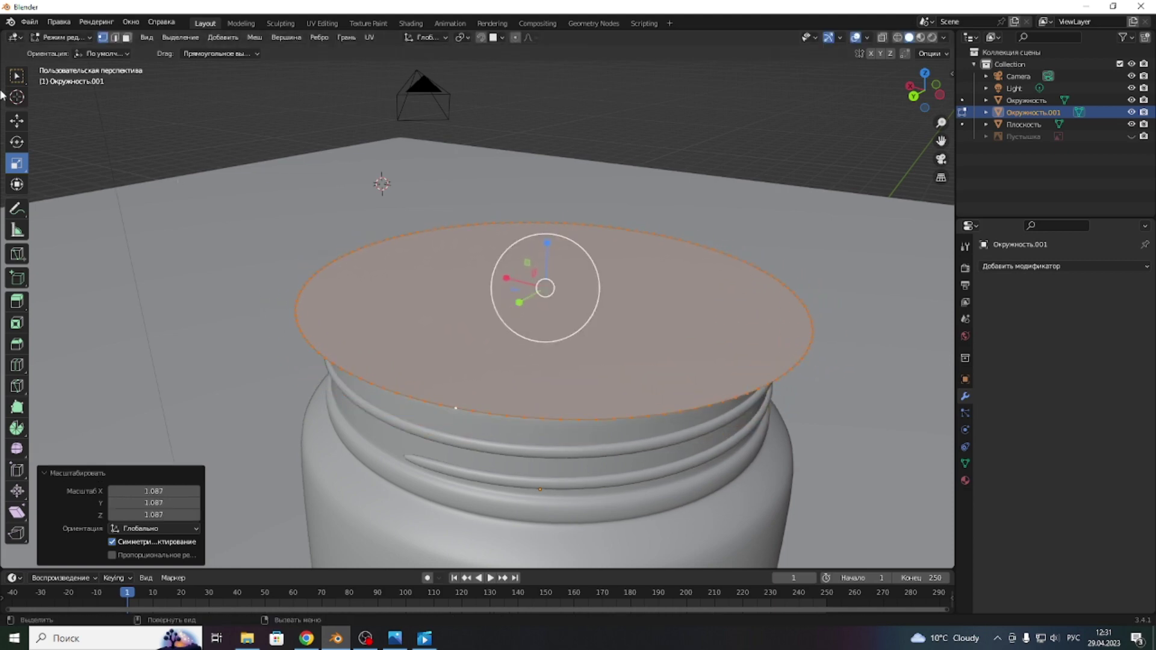
{"action": "left_click", "coordinate": [16, 120]}
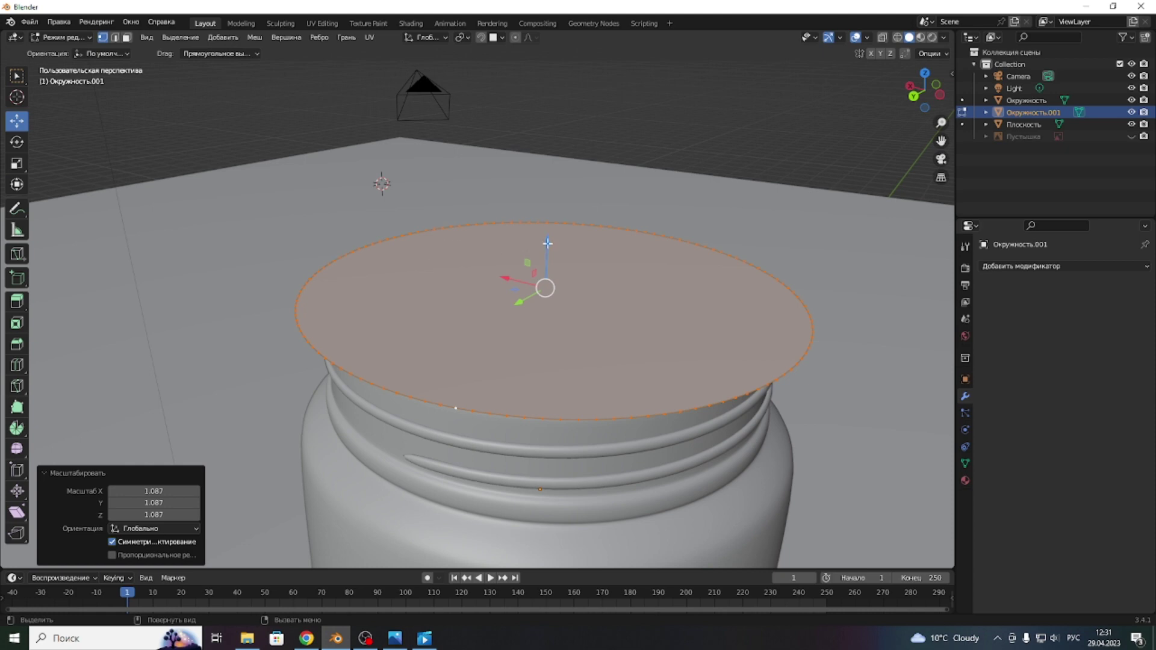
{"action": "left_click_drag", "start_coordinate": [548, 244], "coordinate": [532, 329]}
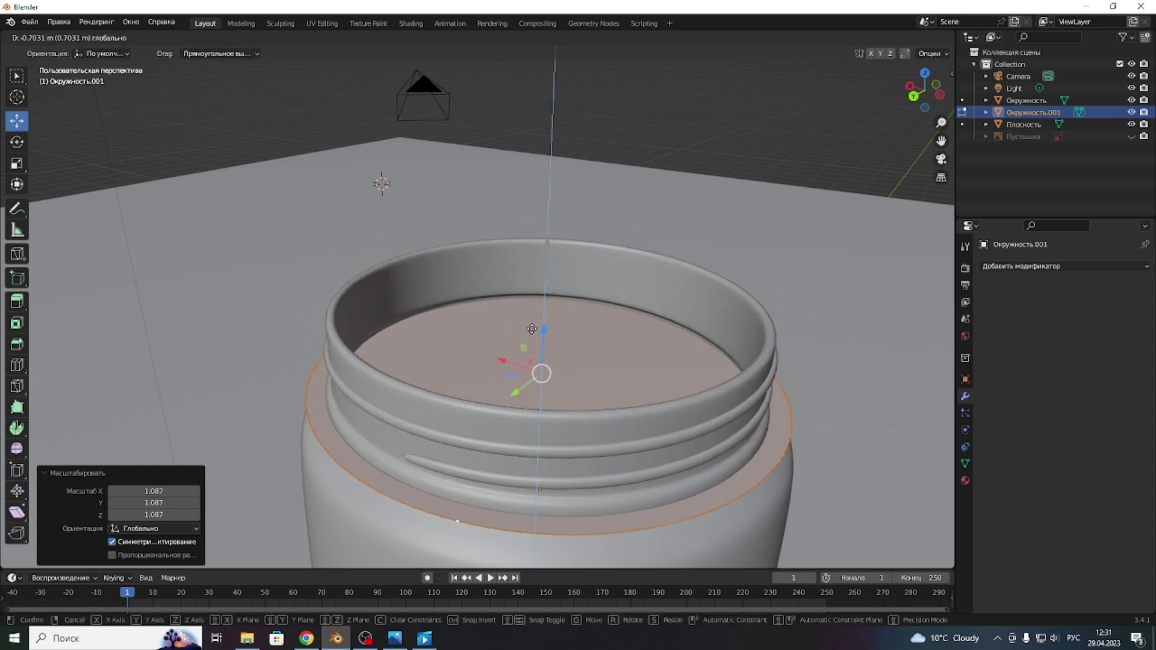
{"action": "left_click_drag", "start_coordinate": [532, 329], "coordinate": [532, 325]}
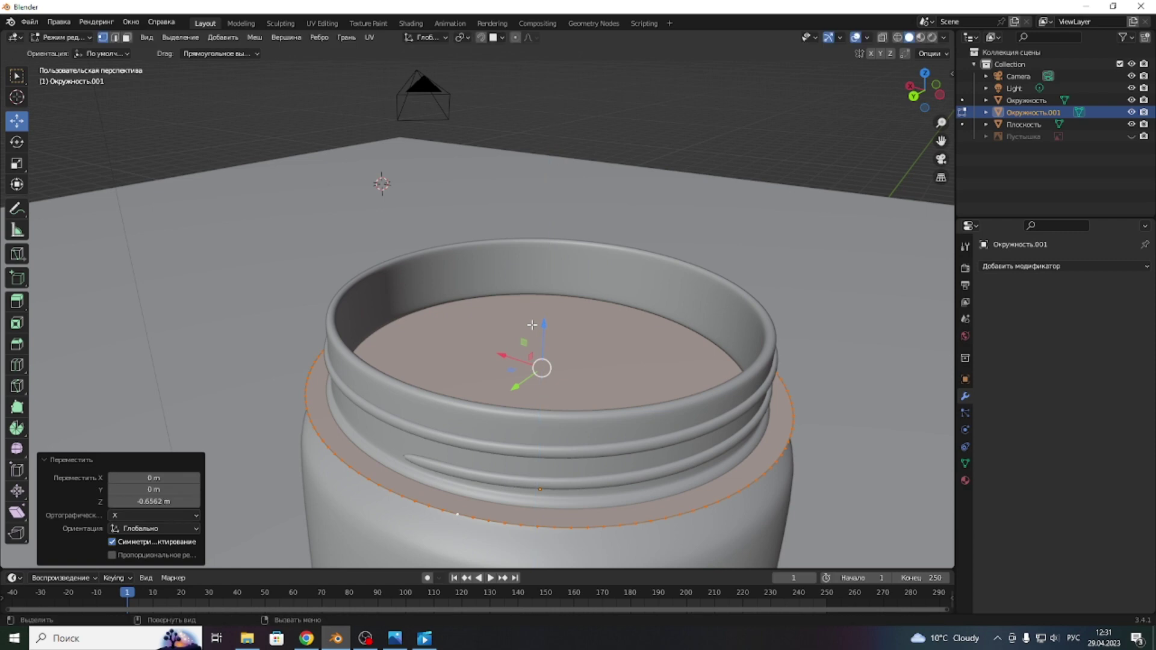
{"action": "left_click", "coordinate": [24, 168]}
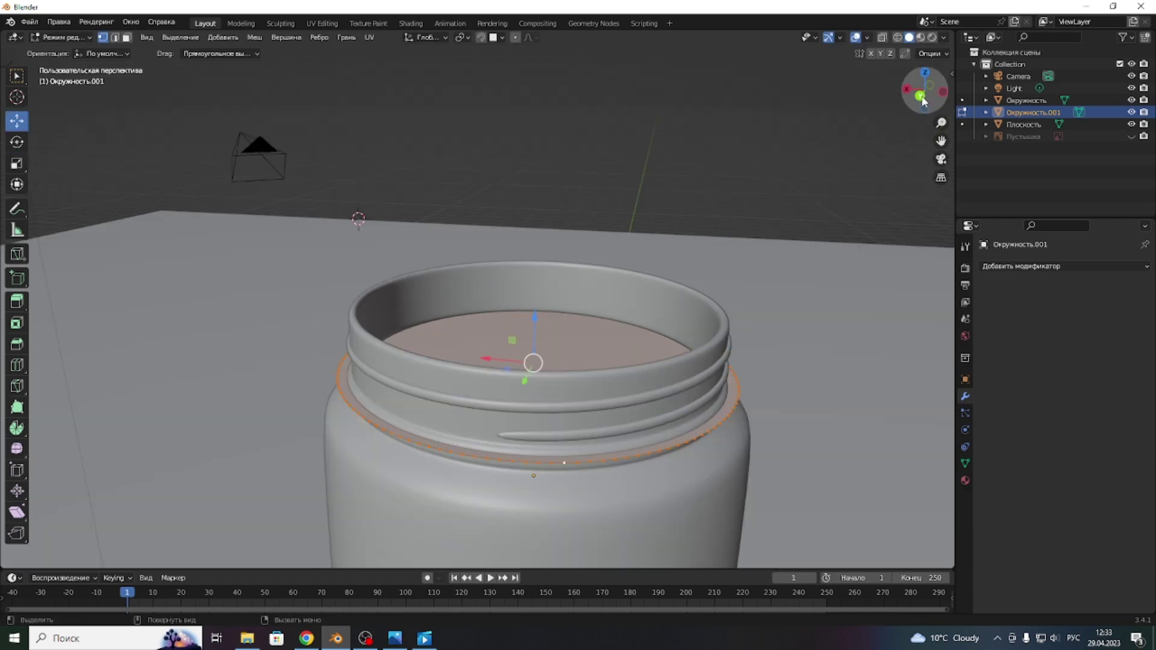
{"action": "left_click", "coordinate": [921, 97]}
{"action": "left_click_drag", "start_coordinate": [533, 311], "coordinate": [532, 241]}
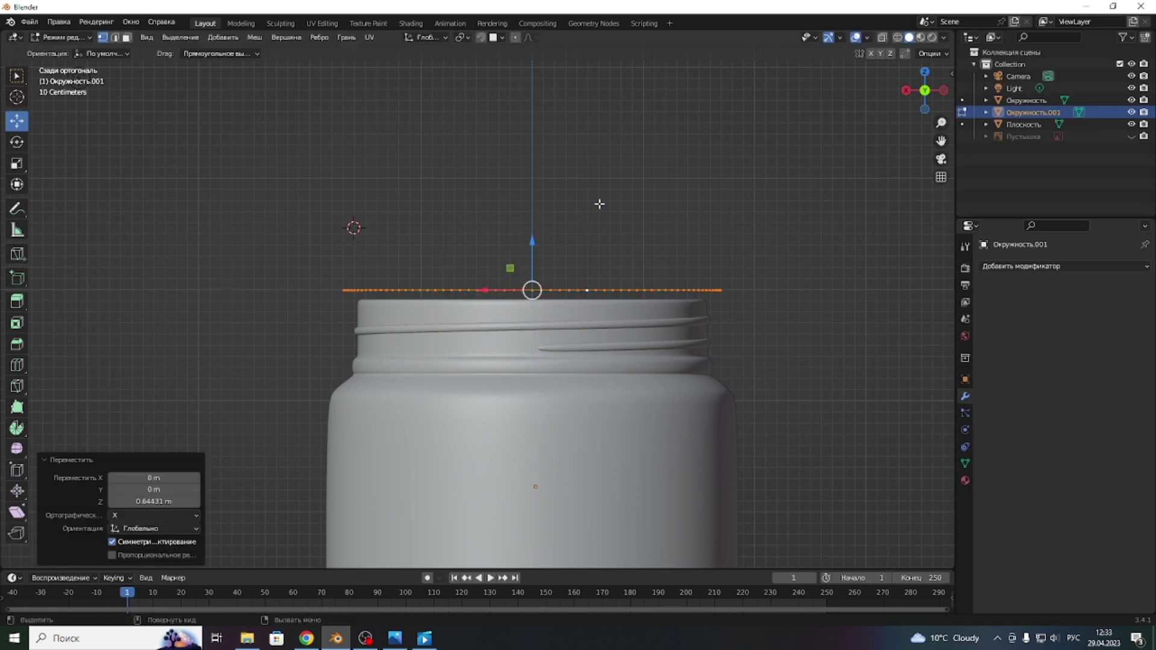
{"action": "left_click_drag", "start_coordinate": [925, 91], "coordinate": [920, 107]}
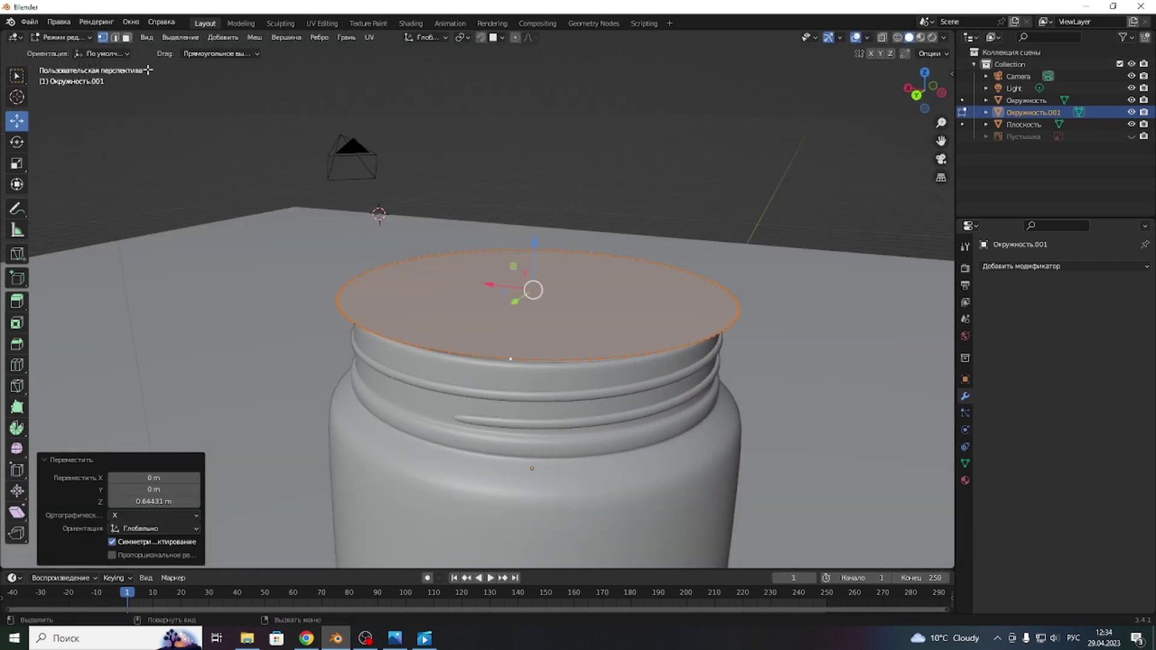
{"action": "left_click", "coordinate": [116, 38]}
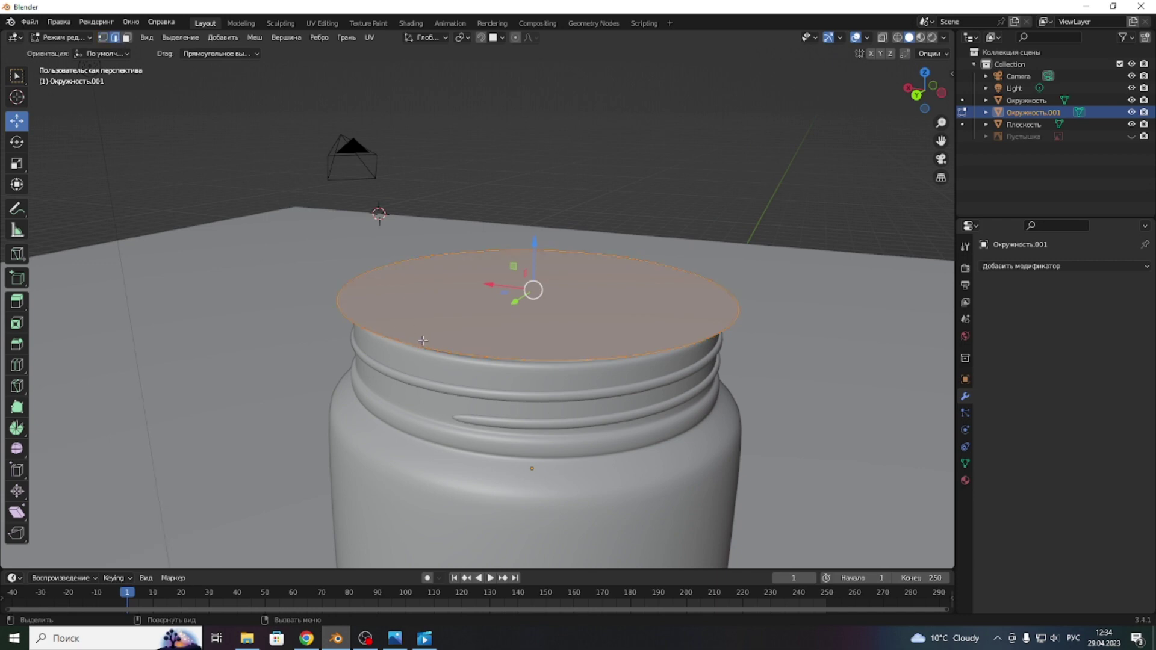
{"action": "scroll", "coordinate": [423, 341], "scroll_direction": "up", "scroll_amount": 3}
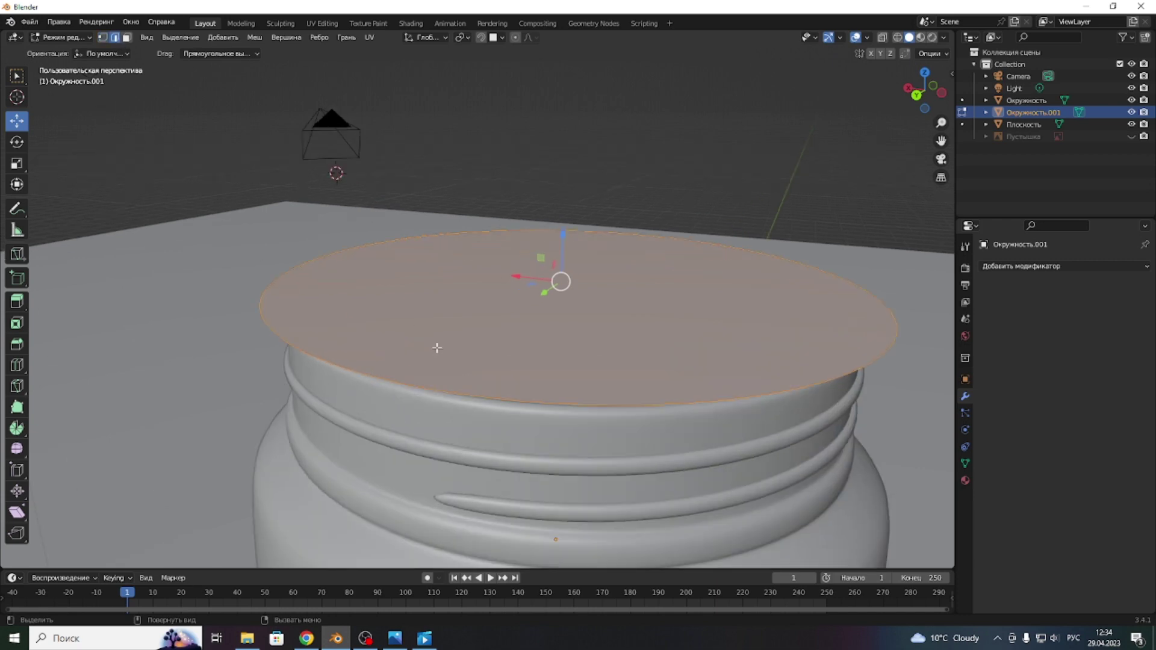
- Extrude the disc's edge down and lower the bottom loop 0.35279 m into the lid wall
{"action": "left_click", "coordinate": [17, 301]}
{"action": "left_click_drag", "start_coordinate": [560, 238], "coordinate": [552, 283]}
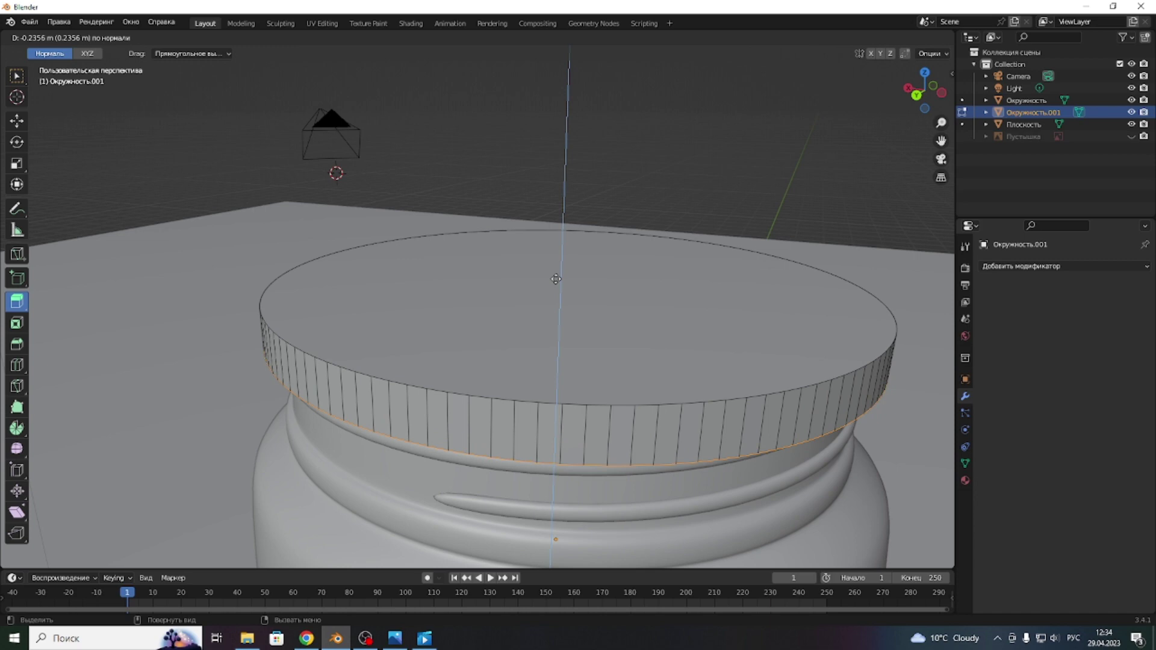
{"action": "left_click", "coordinate": [917, 96]}
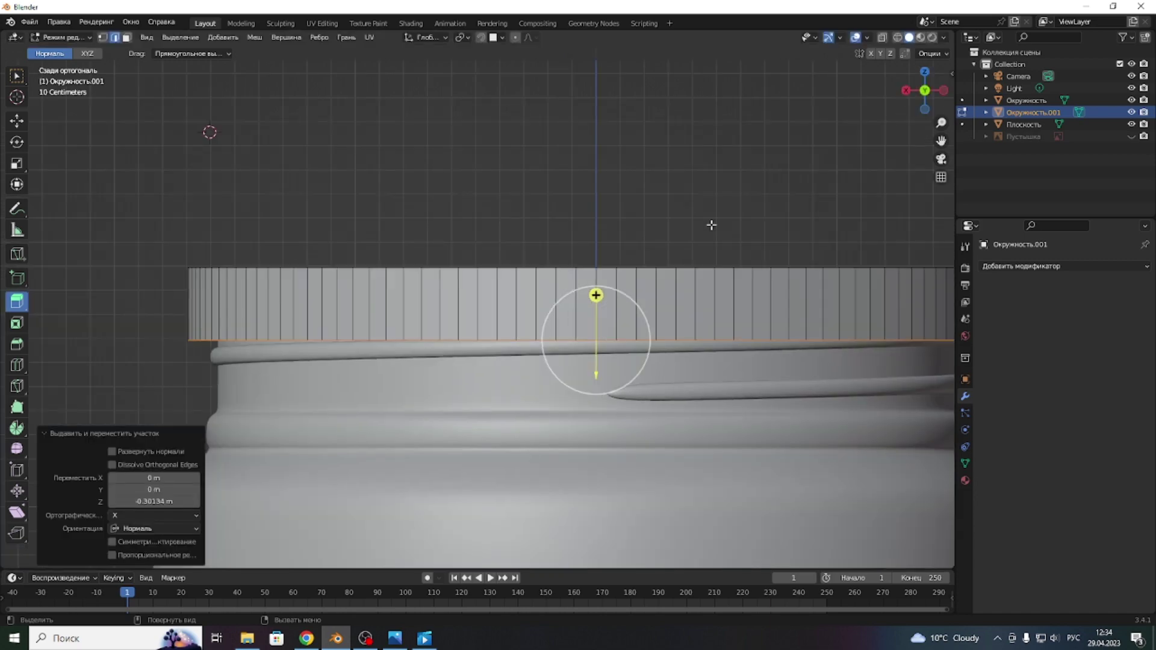
{"action": "left_click", "coordinate": [14, 123]}
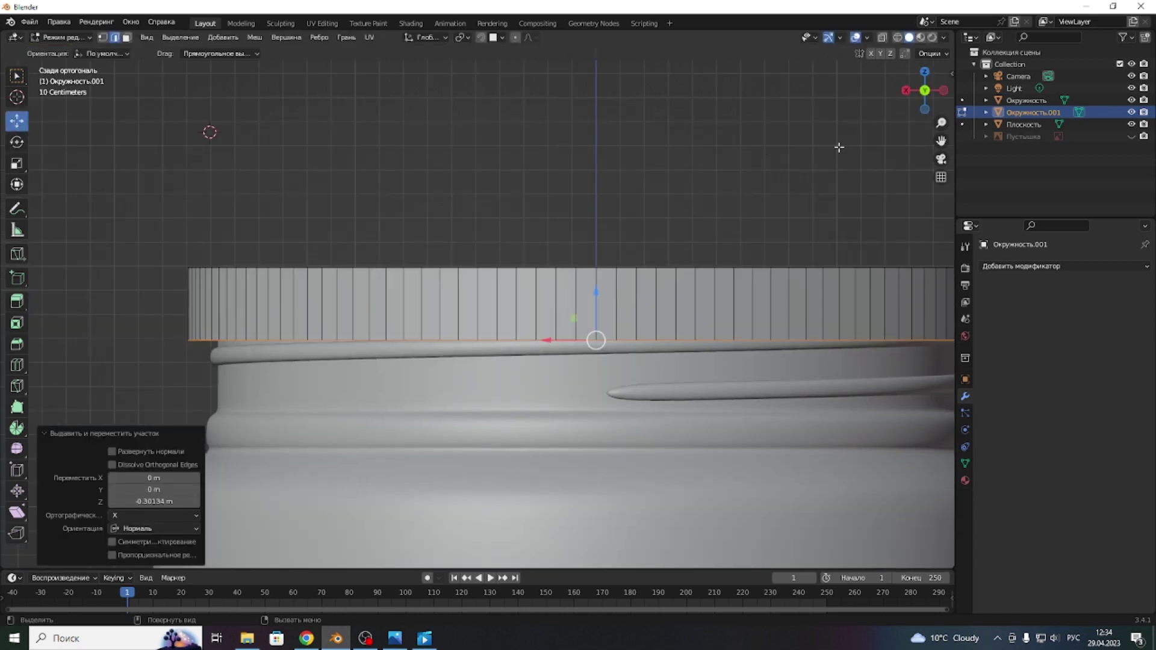
{"action": "left_click_drag", "start_coordinate": [941, 140], "coordinate": [924, 70]}
{"action": "scroll", "coordinate": [502, 242], "scroll_direction": "down", "scroll_amount": 2}
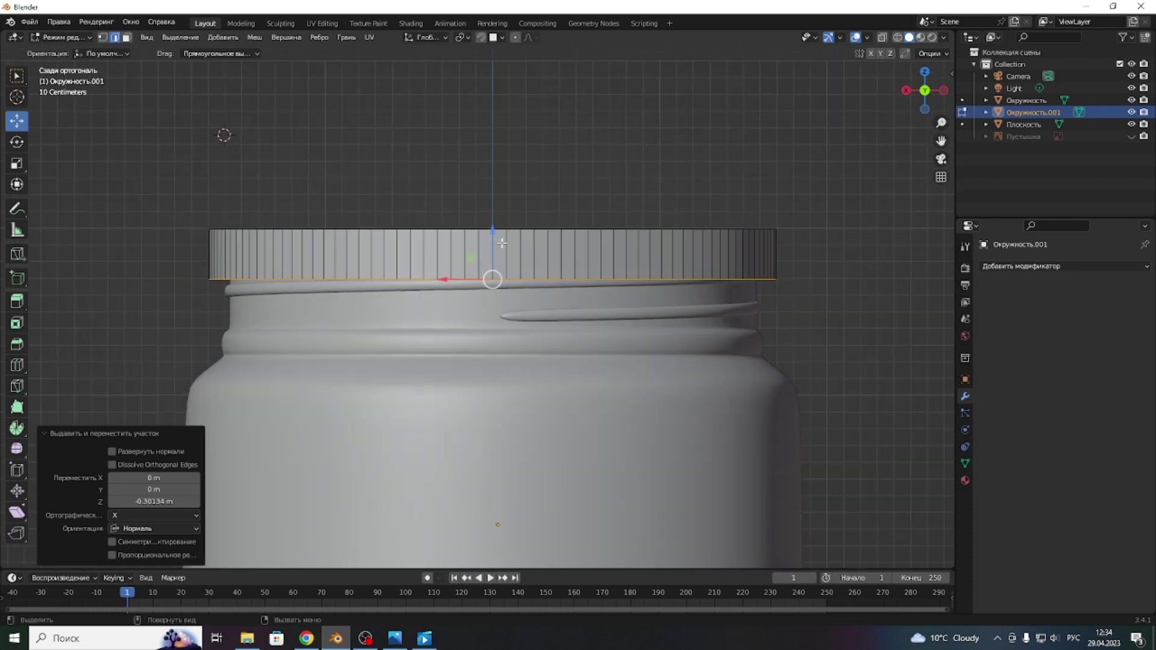
{"action": "left_click_drag", "start_coordinate": [492, 229], "coordinate": [476, 297]}
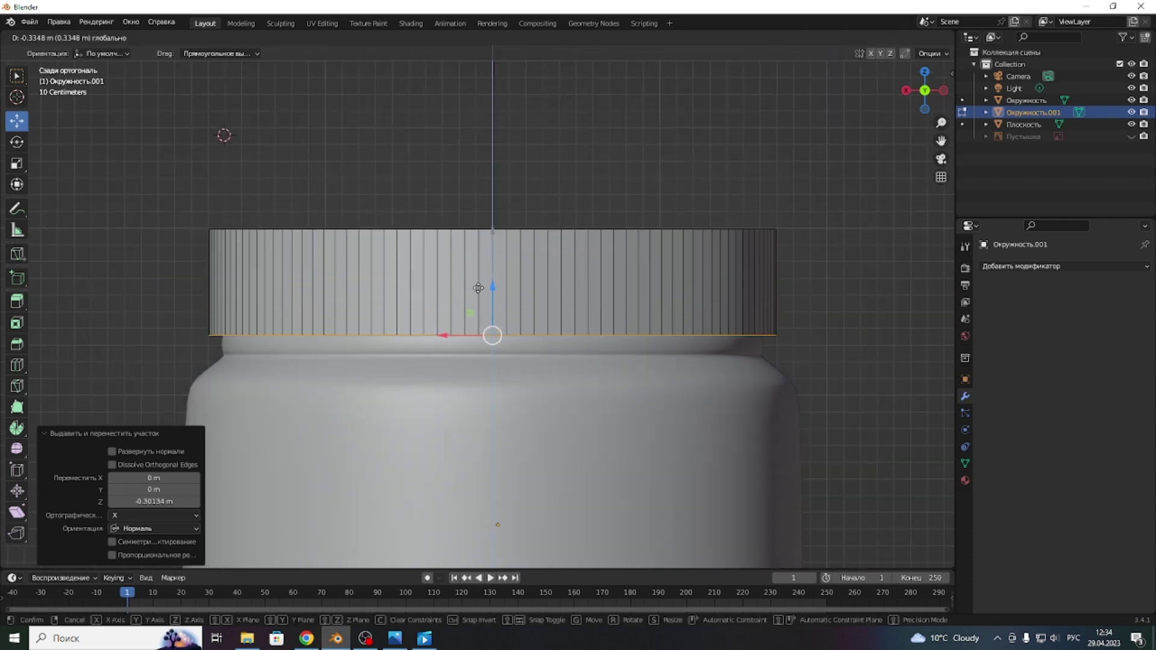
{"action": "left_click_drag", "start_coordinate": [476, 297], "coordinate": [476, 291]}
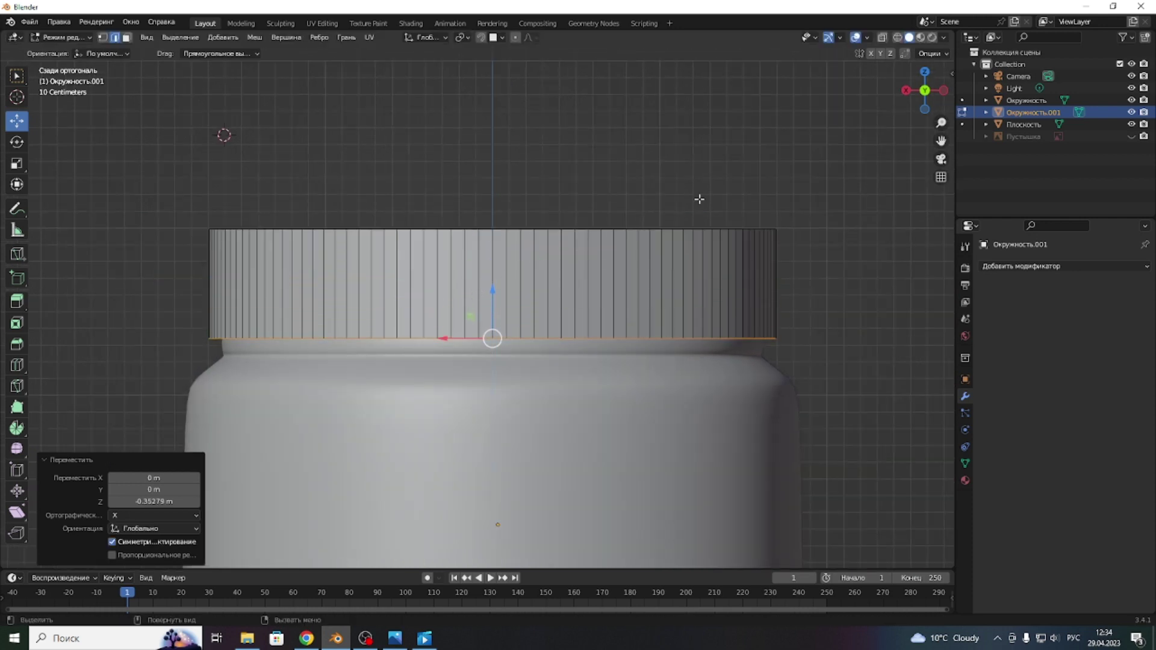
{"action": "left_click_drag", "start_coordinate": [944, 89], "coordinate": [927, 86]}
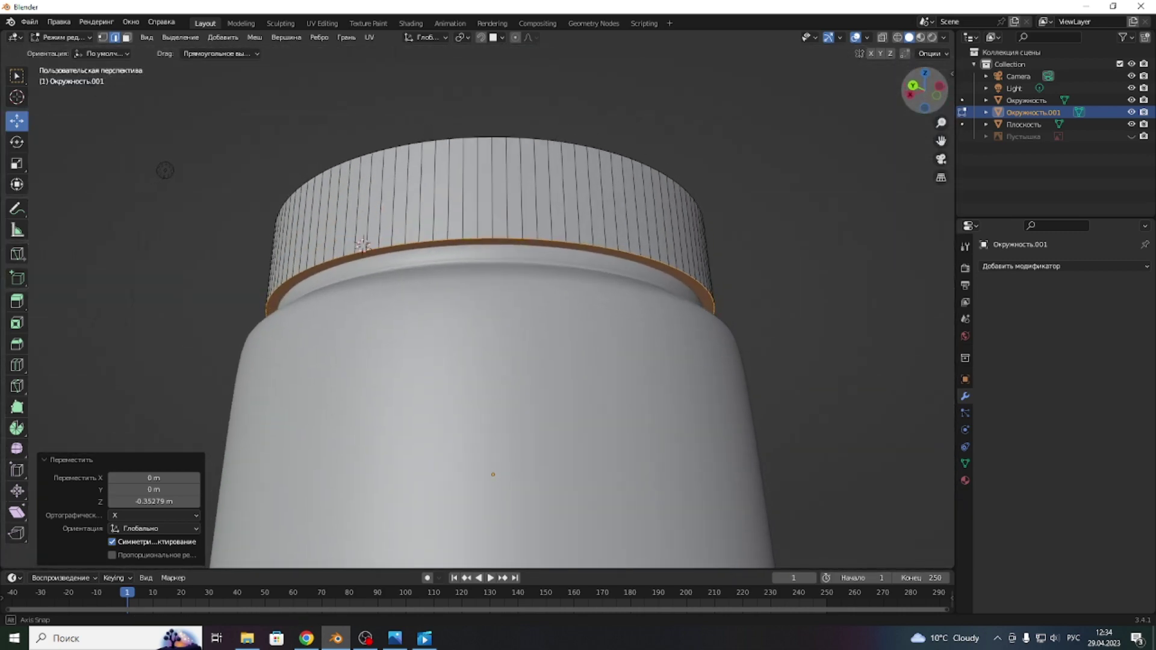
{"action": "middle_click_drag", "start_coordinate": [182, 142], "coordinate": [196, 171]}
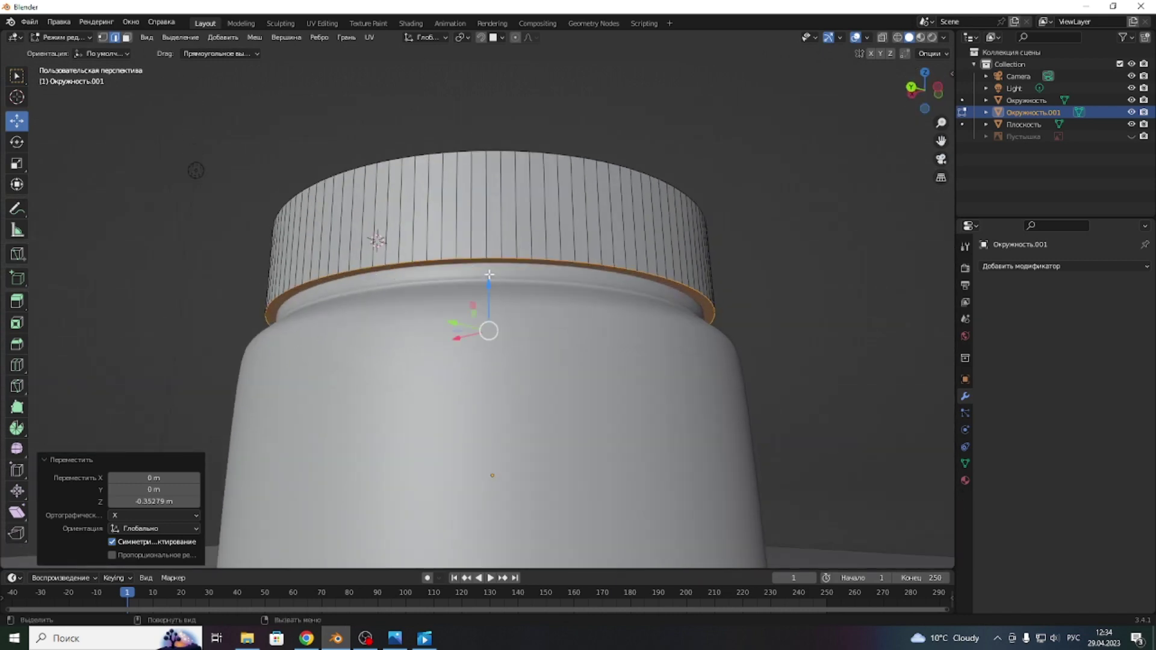
{"action": "key", "text": "Tab"}
- Set the lid's origin to its geometry and reposition it over the neck
{"action": "right_click", "coordinate": [476, 249]}
{"action": "mouse_move", "coordinate": [413, 247]}
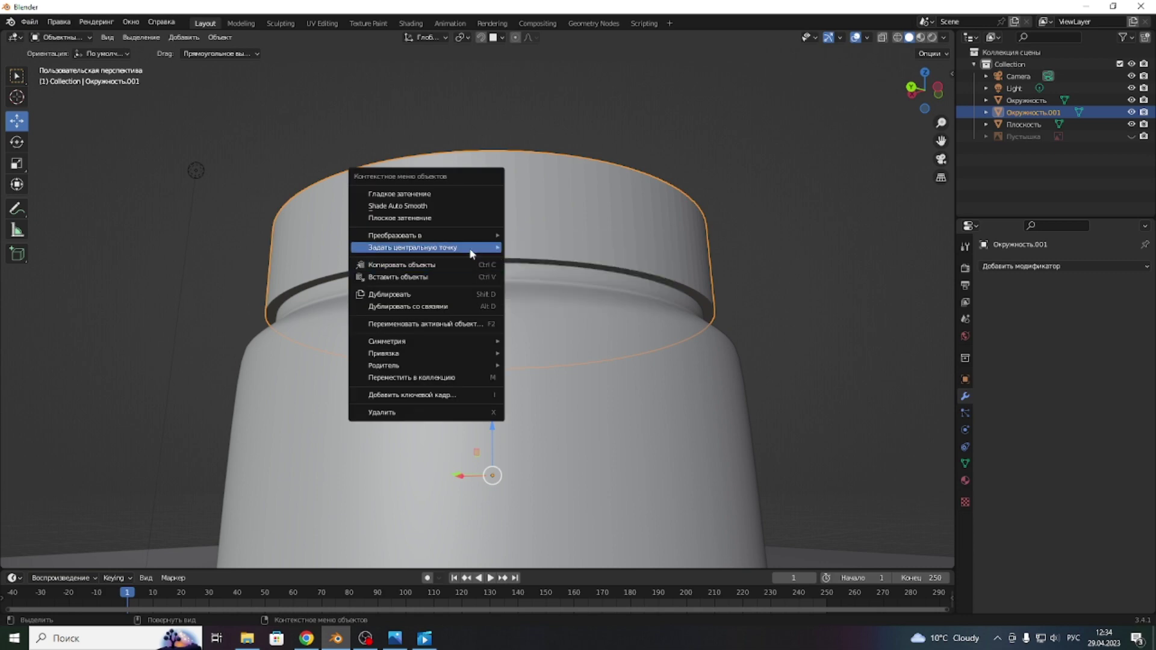
{"action": "left_click", "coordinate": [558, 261]}
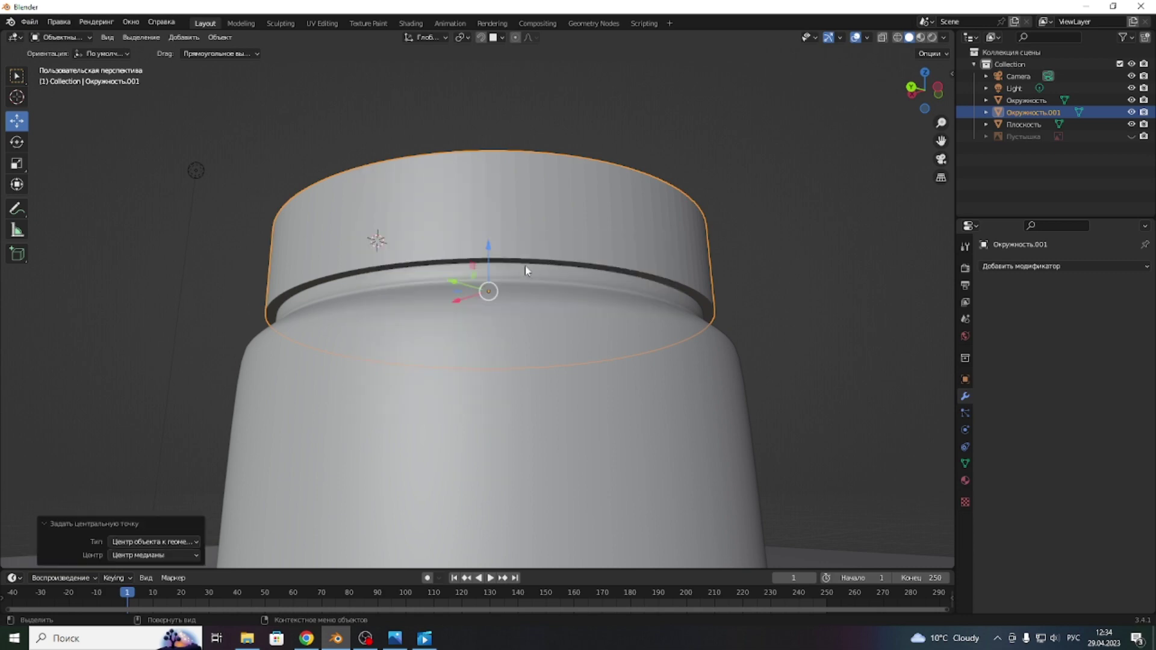
{"action": "left_click_drag", "start_coordinate": [489, 249], "coordinate": [475, 167]}
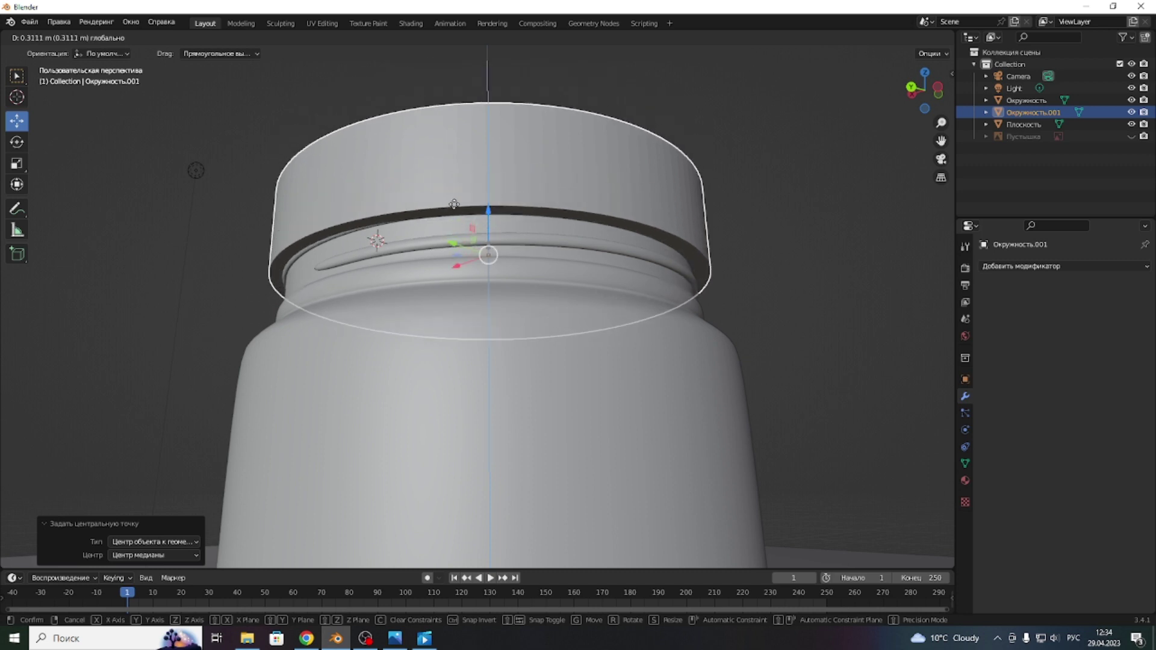
{"action": "left_click_drag", "start_coordinate": [475, 166], "coordinate": [451, 209]}
{"action": "scroll", "coordinate": [452, 209], "scroll_direction": "up", "scroll_amount": 2}
{"action": "scroll", "coordinate": [452, 209], "scroll_direction": "up", "scroll_amount": 1}
- Inset the lid's bottom rim ring of faces by 0.03431 m
{"action": "key", "text": "Tab"}
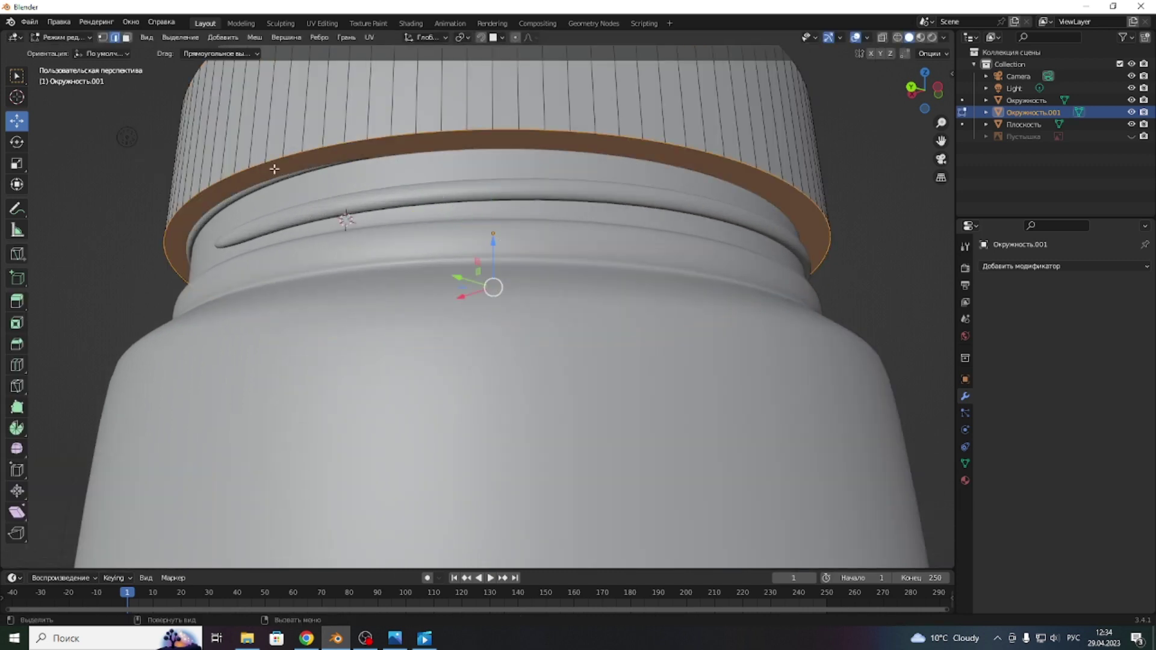
{"action": "left_click", "coordinate": [256, 166]}
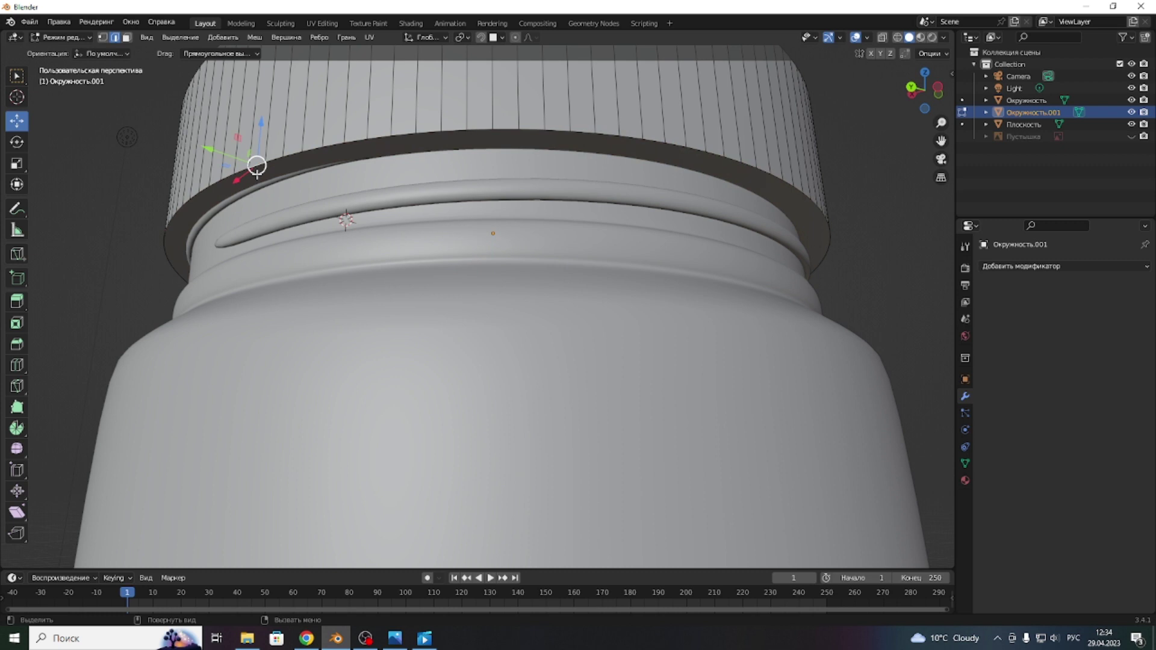
{"action": "left_click", "coordinate": [127, 38]}
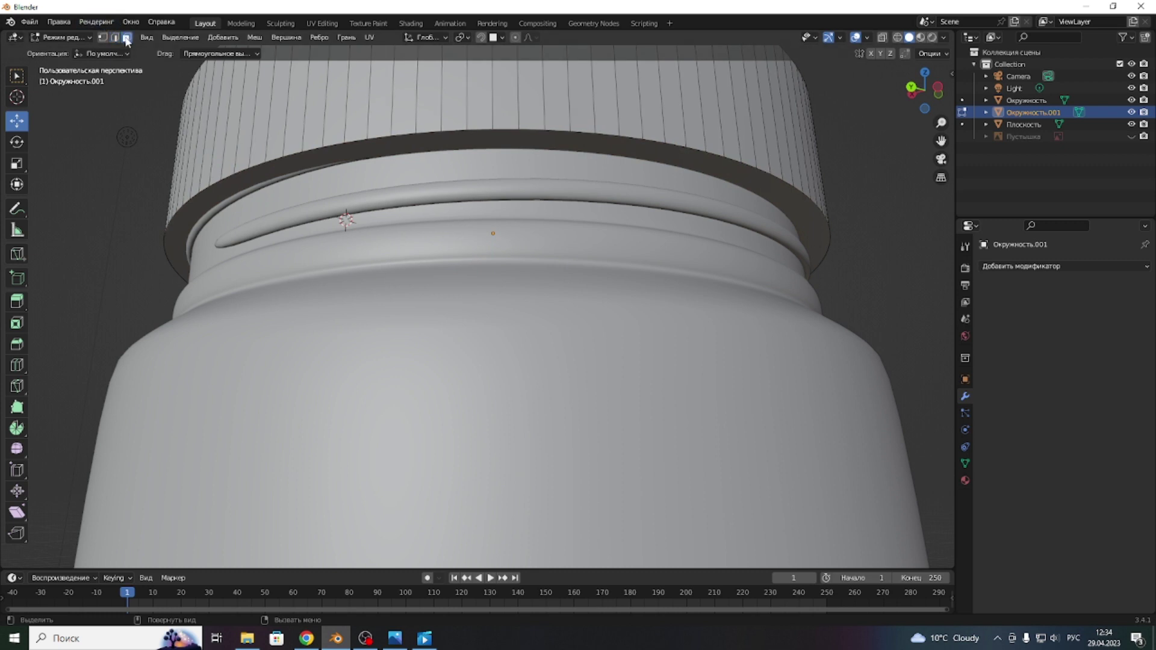
{"action": "left_click", "coordinate": [281, 170], "text": "alt"}
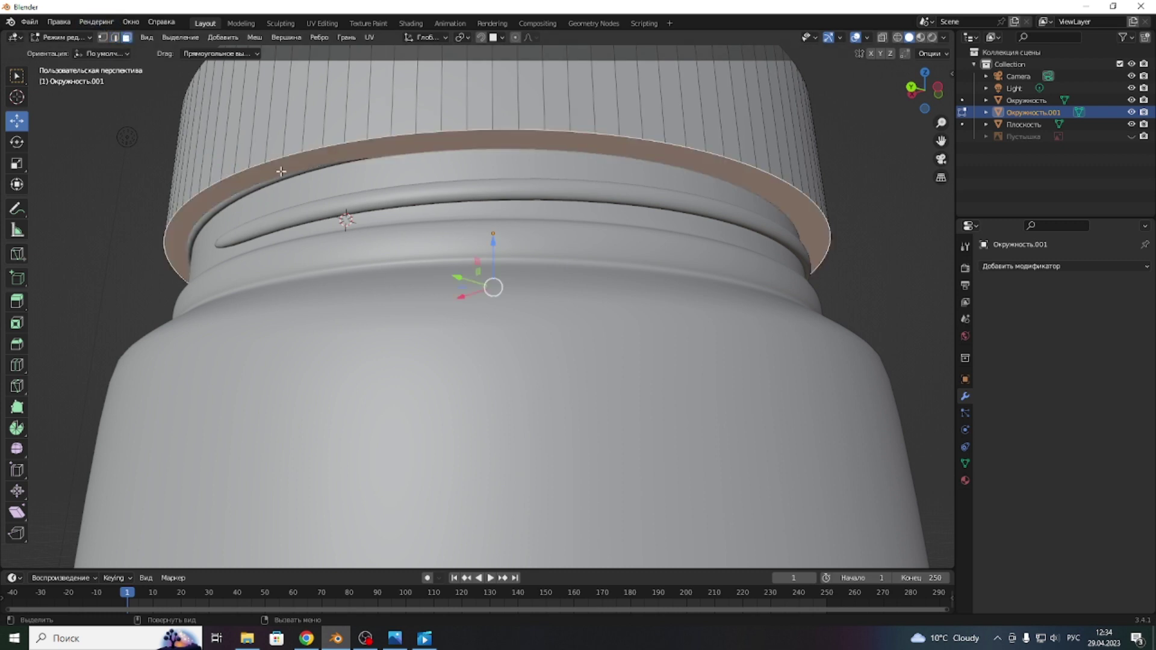
{"action": "left_click", "coordinate": [16, 324]}
{"action": "left_click_drag", "start_coordinate": [480, 306], "coordinate": [485, 291]}
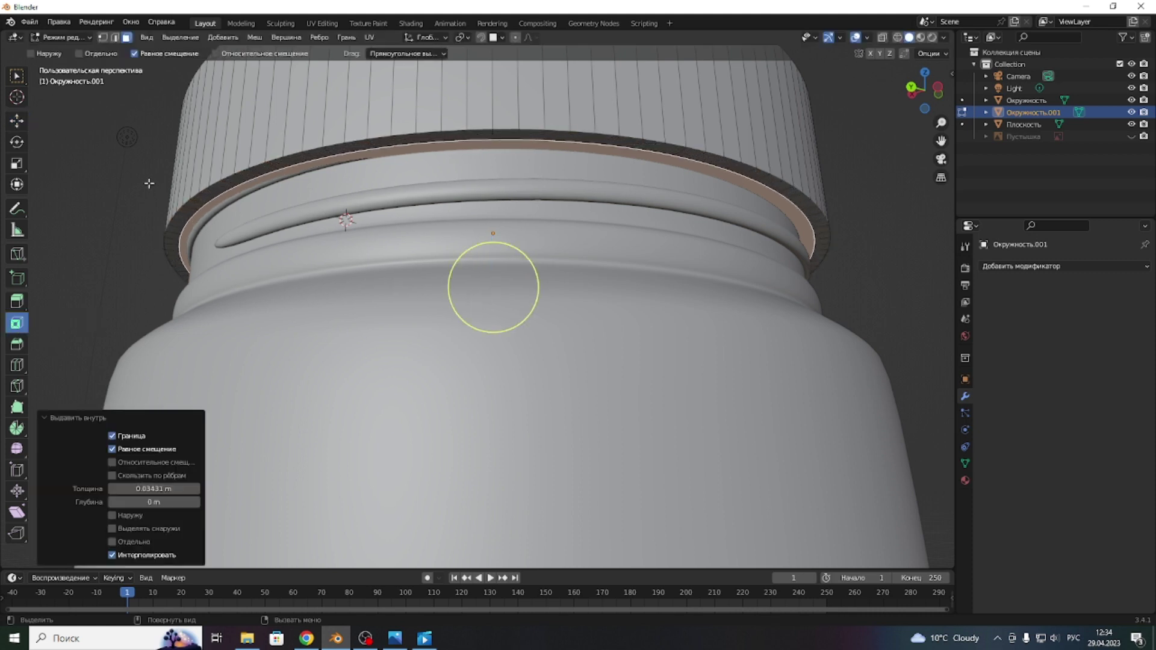
- Lower the whole lid 0.3278 m so it covers the threaded neck
{"action": "key", "text": "Tab"}
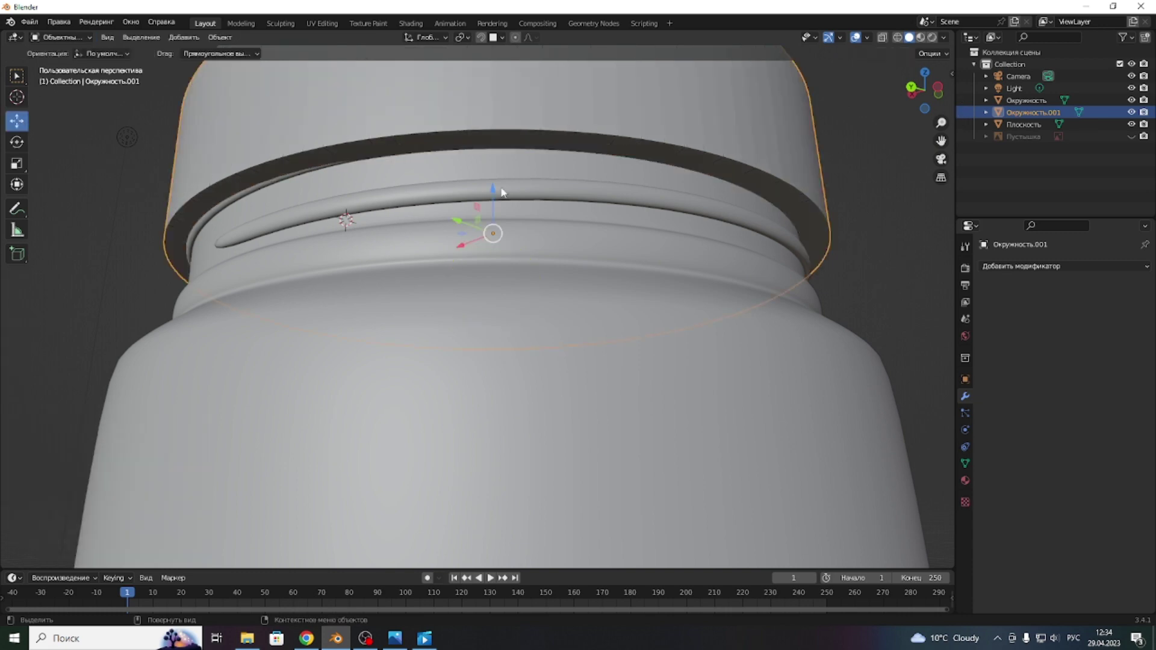
{"action": "left_click_drag", "start_coordinate": [491, 191], "coordinate": [481, 244]}
{"action": "key", "text": "Tab"}
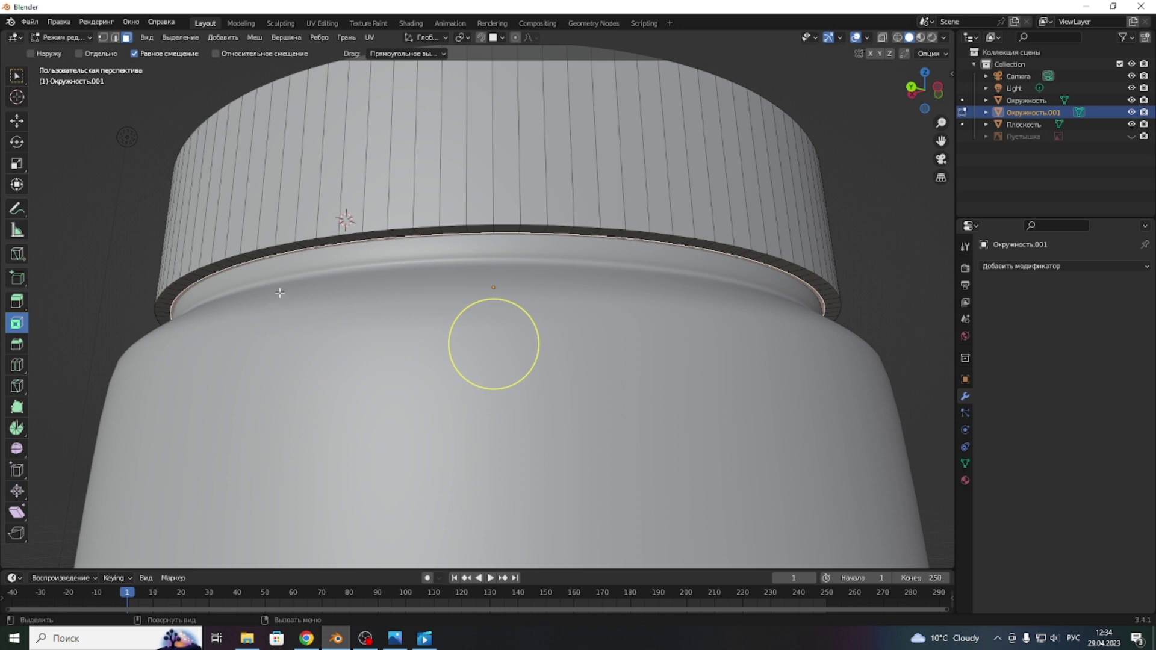
{"action": "scroll", "coordinate": [274, 288], "scroll_direction": "down", "scroll_amount": 1}
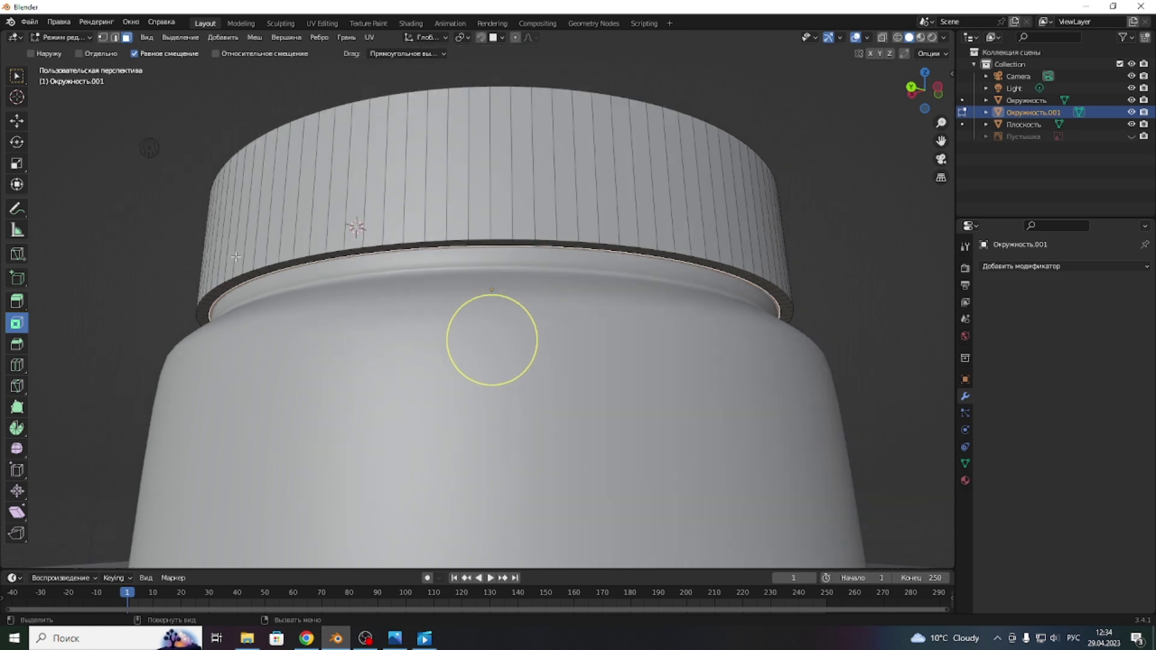
{"action": "left_click", "coordinate": [912, 88]}
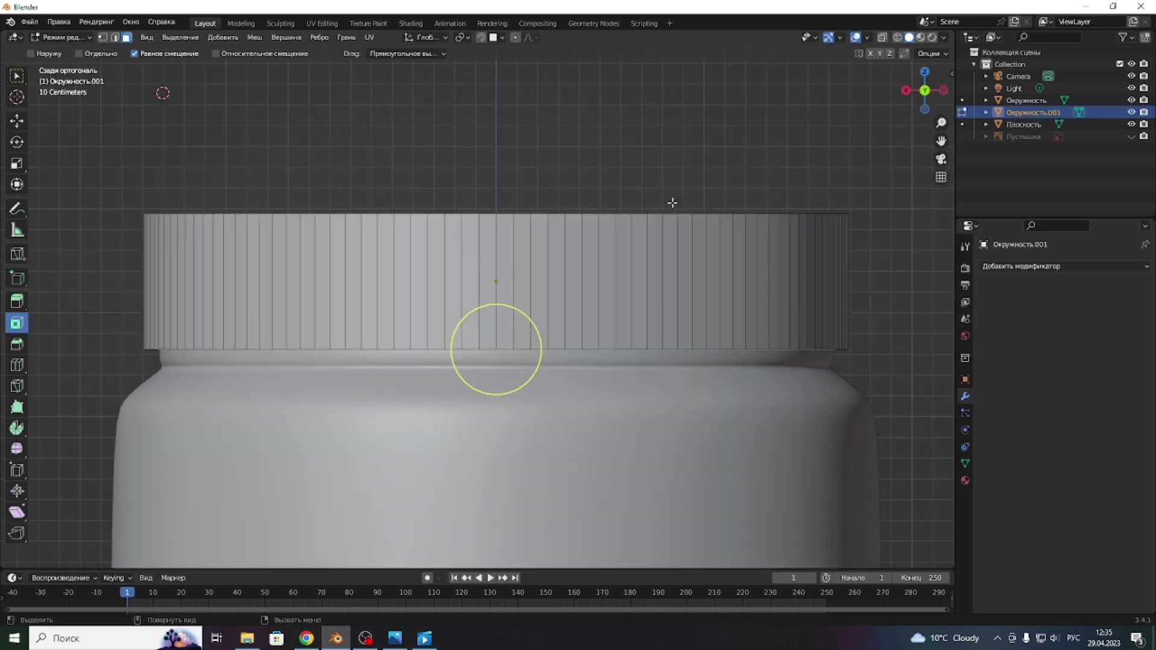
- Enable X-ray display to see the lid's inner base ring
{"action": "left_click", "coordinate": [883, 37]}
{"action": "left_click", "coordinate": [882, 38]}
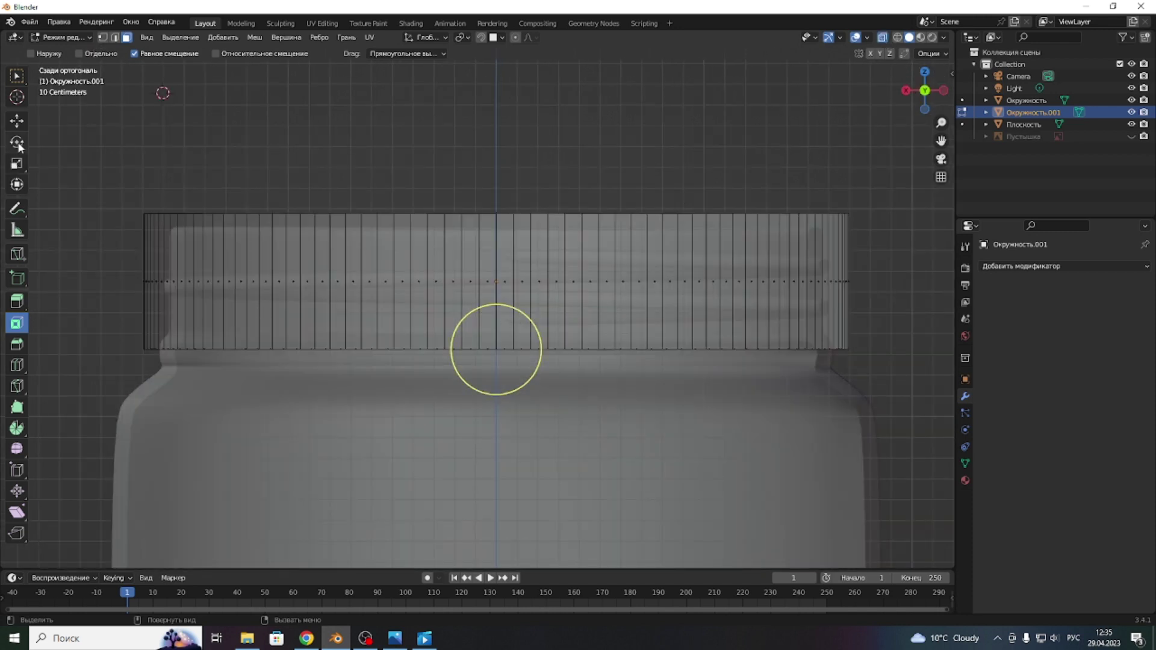
{"action": "left_click", "coordinate": [16, 120]}
{"action": "left_click_drag", "start_coordinate": [498, 304], "coordinate": [498, 289]}
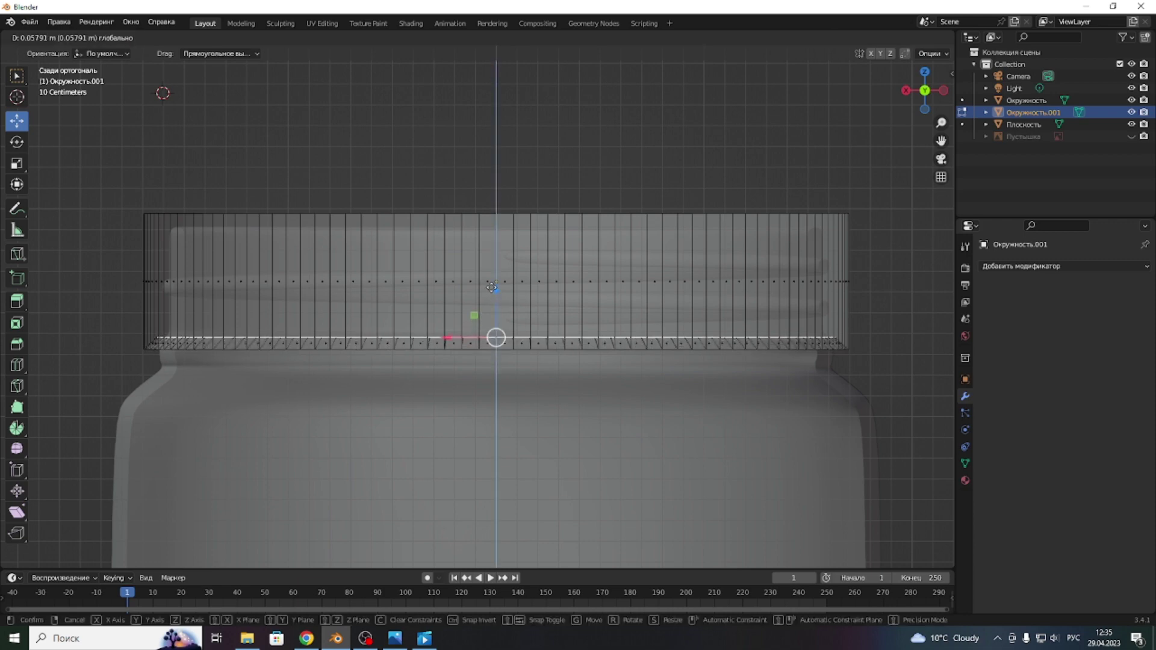
{"action": "key", "text": "ctrl+z"}
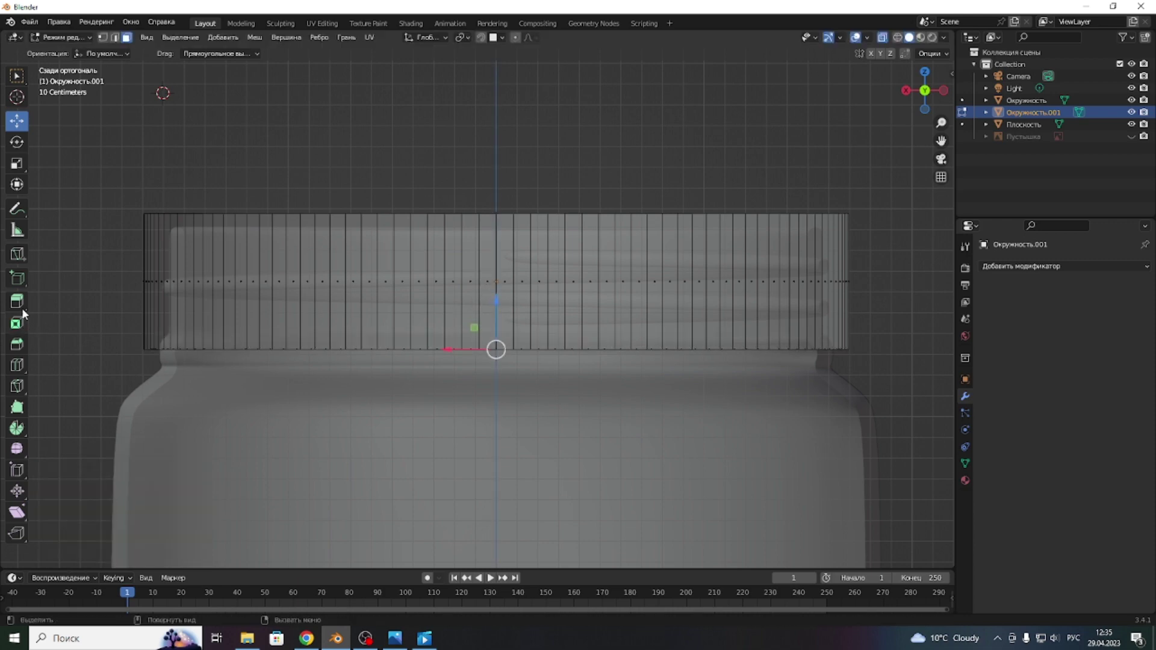
- Extrude the inner ring 0.59066 m upward, then turn X-ray off and return to Object Mode
{"action": "left_click", "coordinate": [16, 301]}
{"action": "left_click_drag", "start_coordinate": [495, 305], "coordinate": [503, 183]}
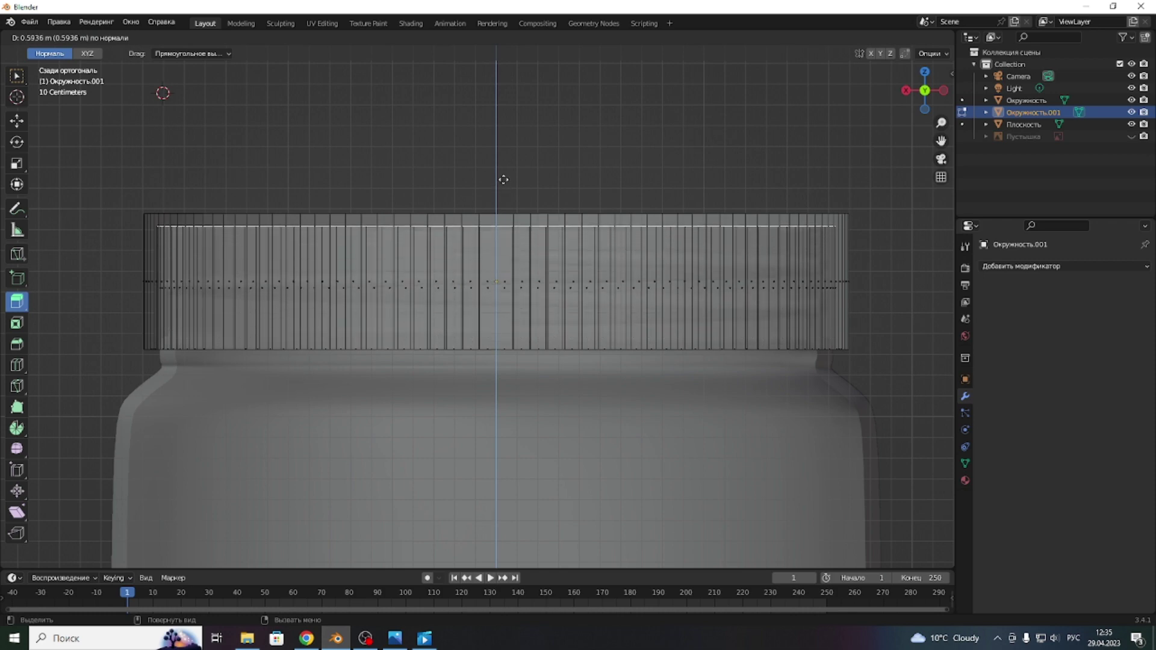
{"action": "left_click_drag", "start_coordinate": [504, 183], "coordinate": [503, 181]}
{"action": "scroll", "coordinate": [495, 212], "scroll_direction": "down", "scroll_amount": 3}
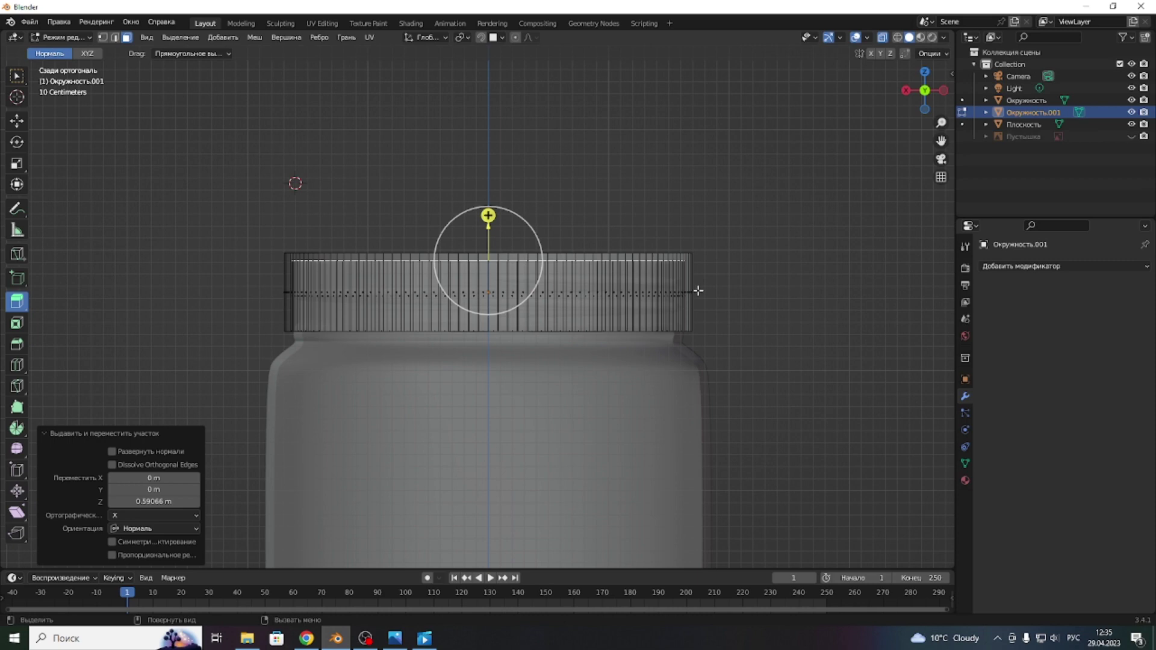
{"action": "left_click", "coordinate": [883, 38]}
{"action": "key", "text": "Tab"}
{"action": "left_click_drag", "start_coordinate": [925, 91], "coordinate": [915, 97]}
{"action": "scroll", "coordinate": [559, 304], "scroll_direction": "up", "scroll_amount": 2}
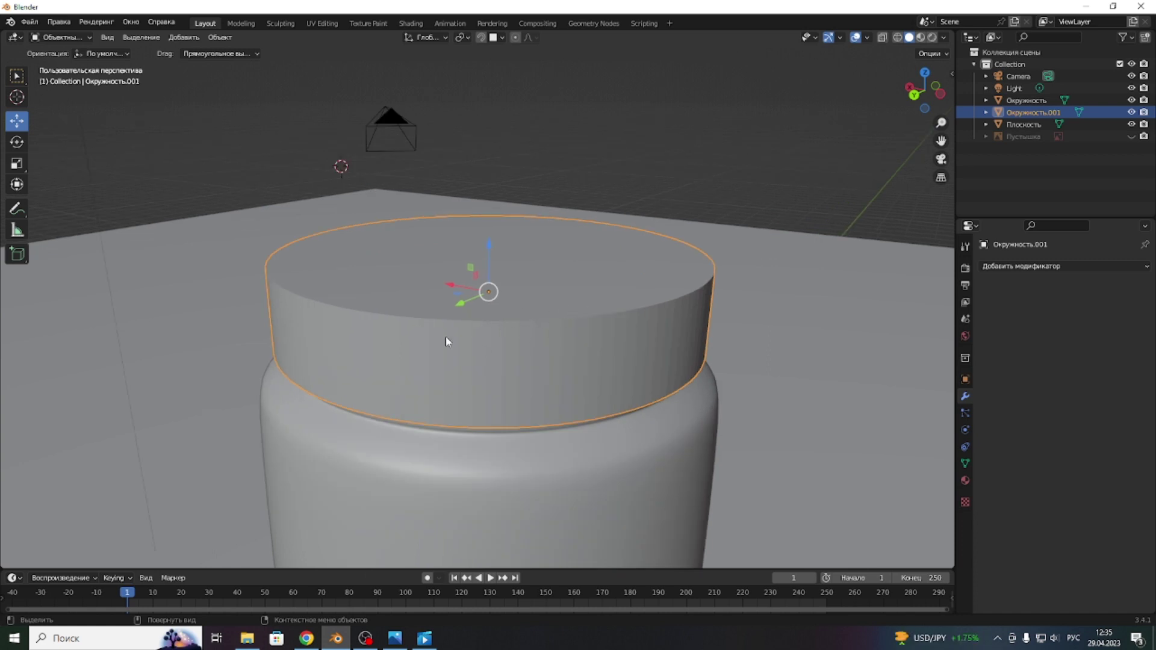
- Apply all transforms (location, rotation, scale) to the lid
{"action": "mouse_move", "coordinate": [919, 96]}
{"action": "left_mouse_down"}
{"action": "mouse_move", "coordinate": [922, 66]}
{"action": "mouse_move", "coordinate": [921, 87]}
{"action": "left_mouse_up"}
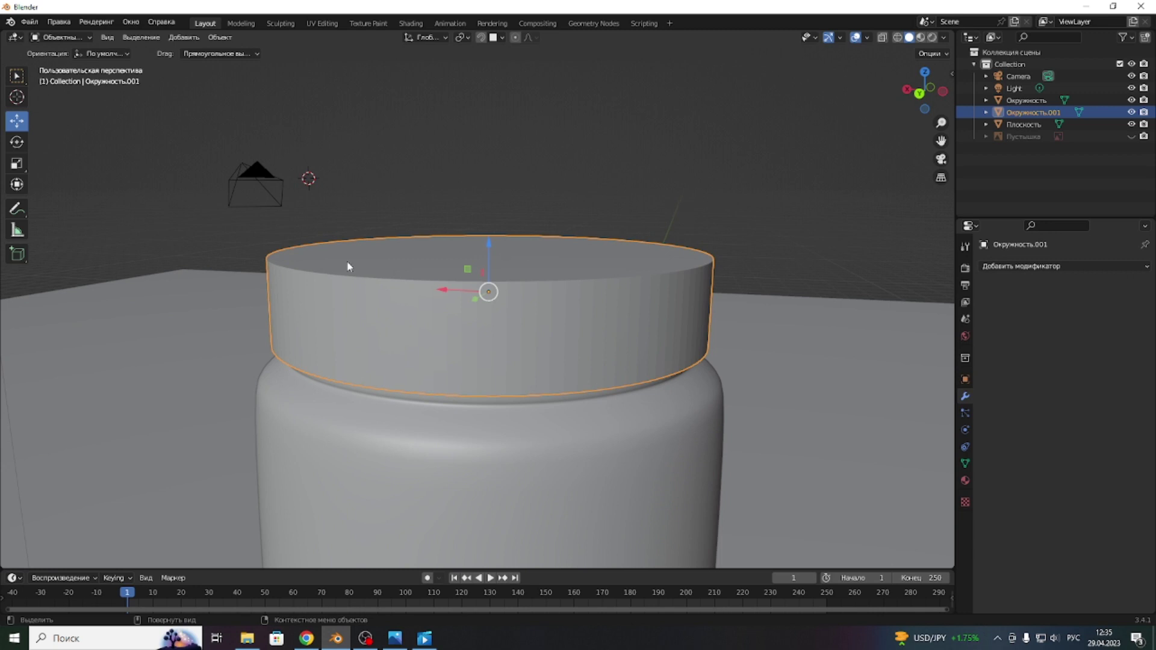
{"action": "right_click", "coordinate": [380, 299]}
{"action": "key", "text": "shift+a"}
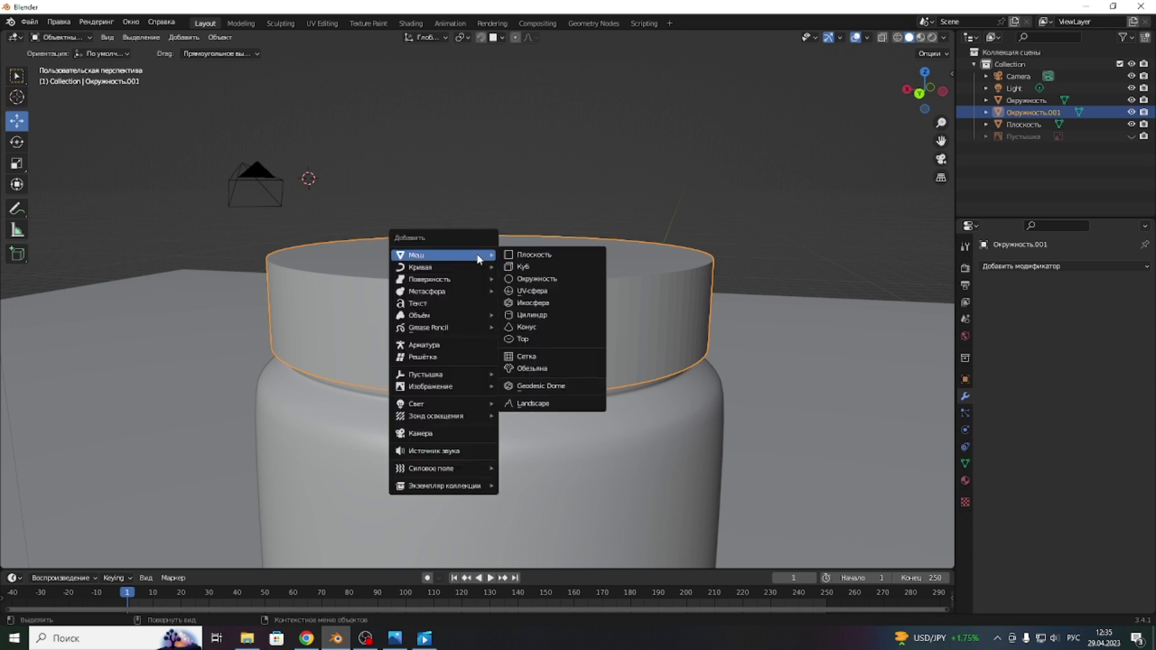
{"action": "key", "text": "ctrl+a"}
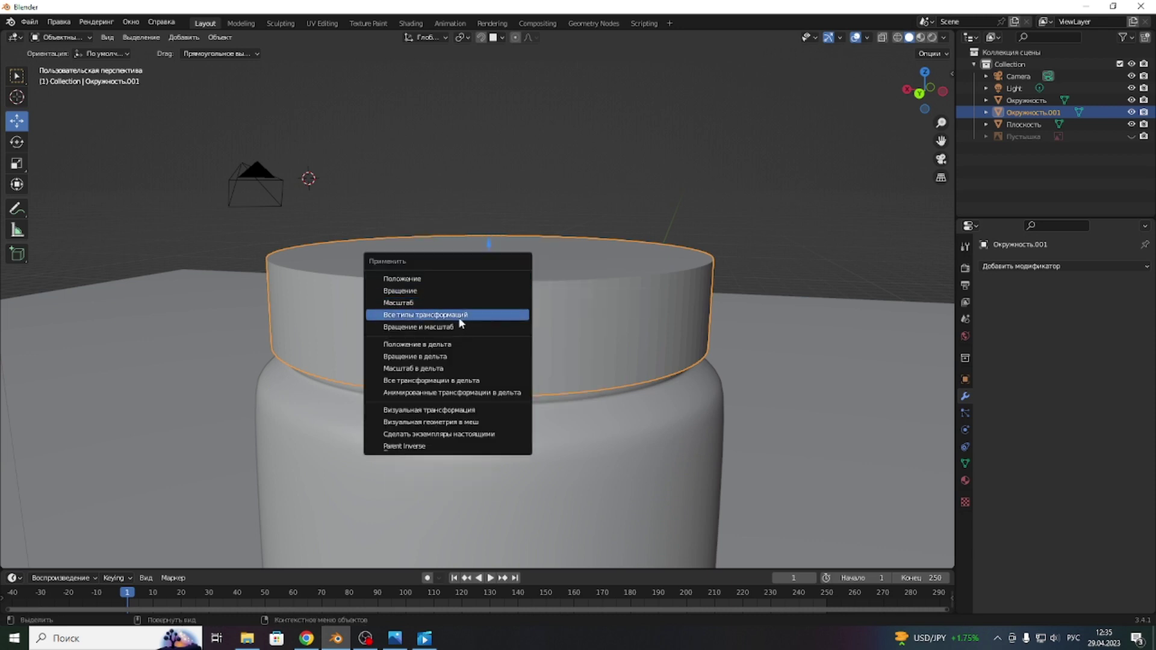
{"action": "left_click", "coordinate": [417, 318]}
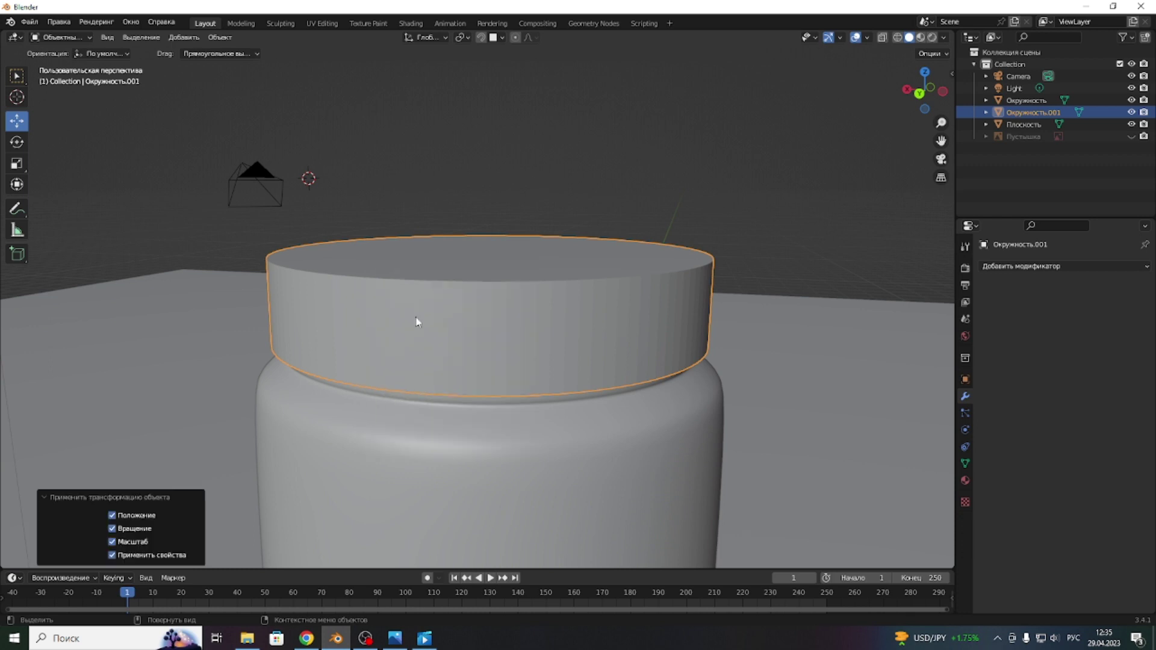
- Reset the lid's origin to its geometry centre and enter Edit Mode
{"action": "right_click", "coordinate": [468, 319]}
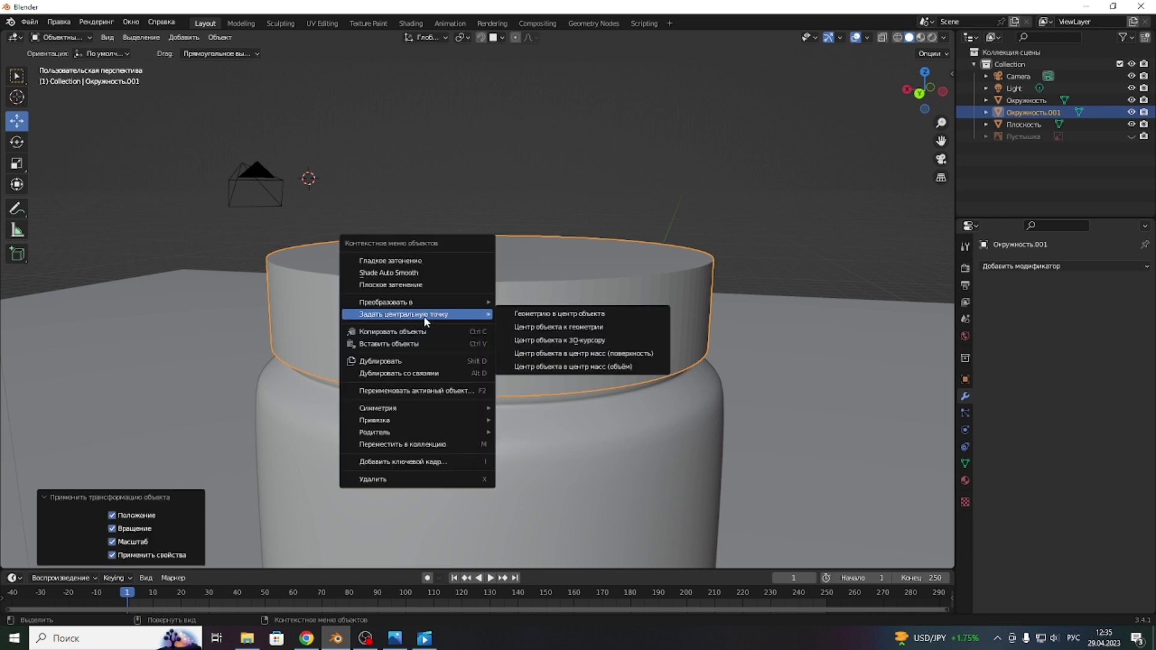
{"action": "left_click", "coordinate": [551, 326]}
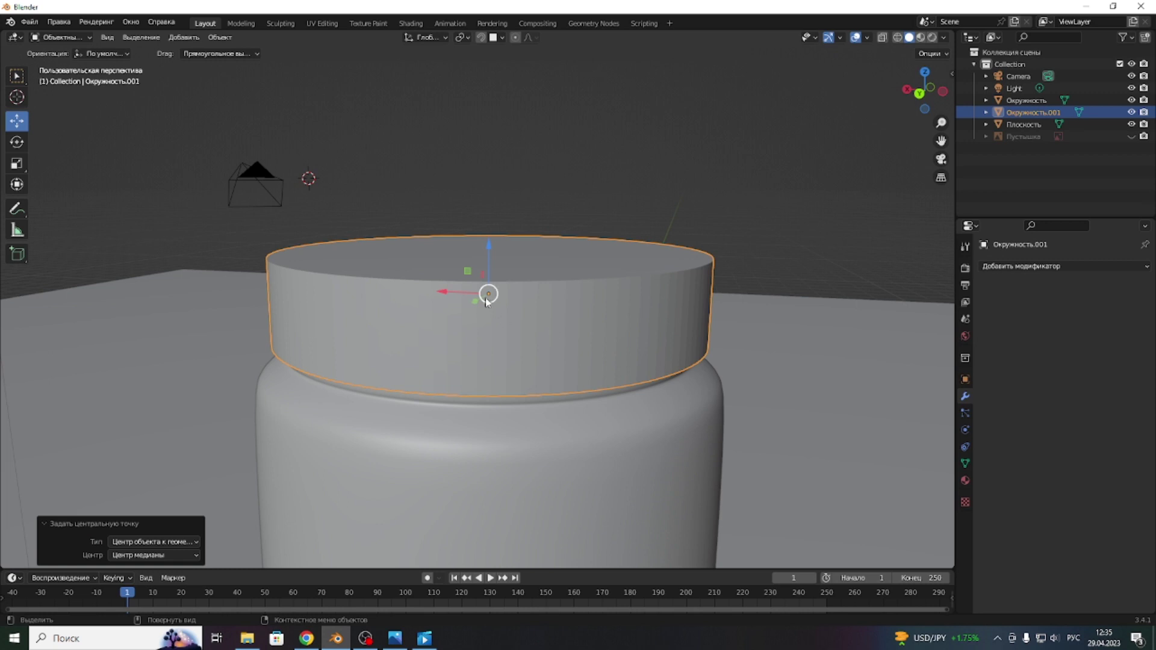
{"action": "middle_click_drag", "start_coordinate": [708, 256], "coordinate": [661, 217]}
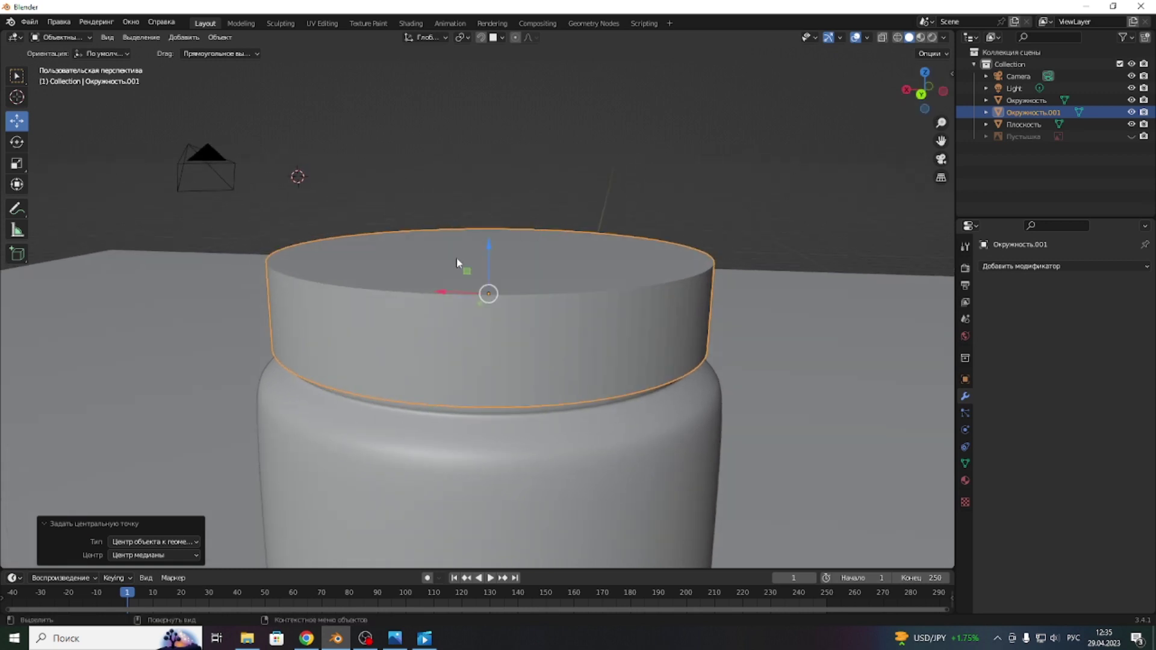
{"action": "key", "text": "Tab"}
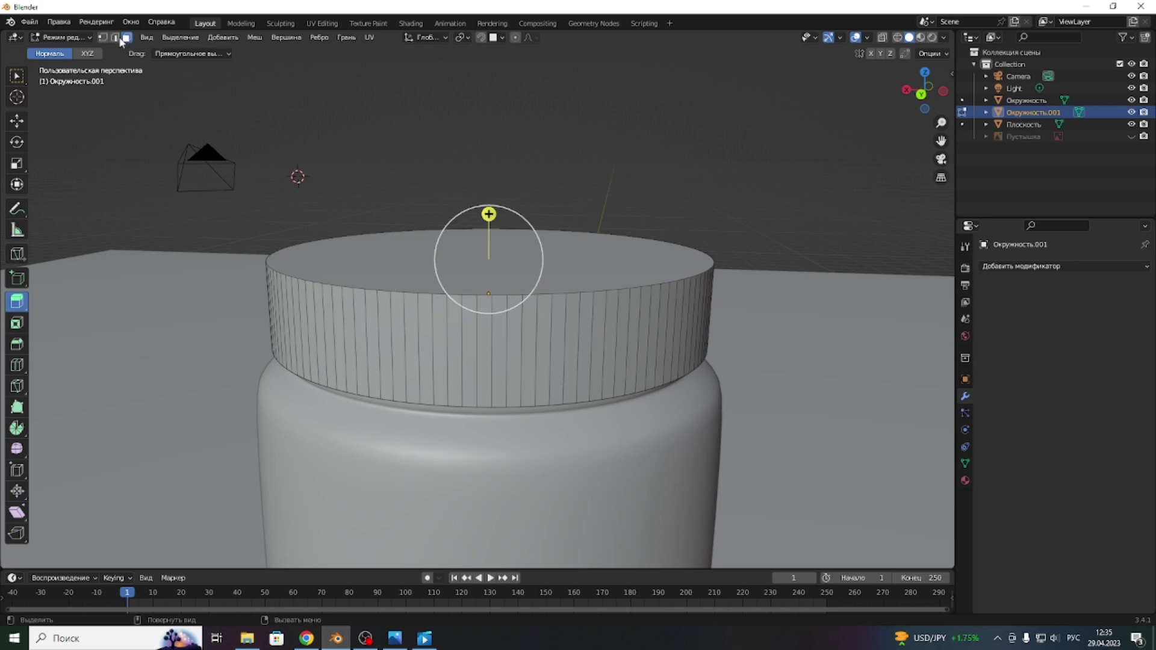
- In edge mode, select the lid's top rim loop and bottom edge loop together
{"action": "left_click", "coordinate": [114, 38]}
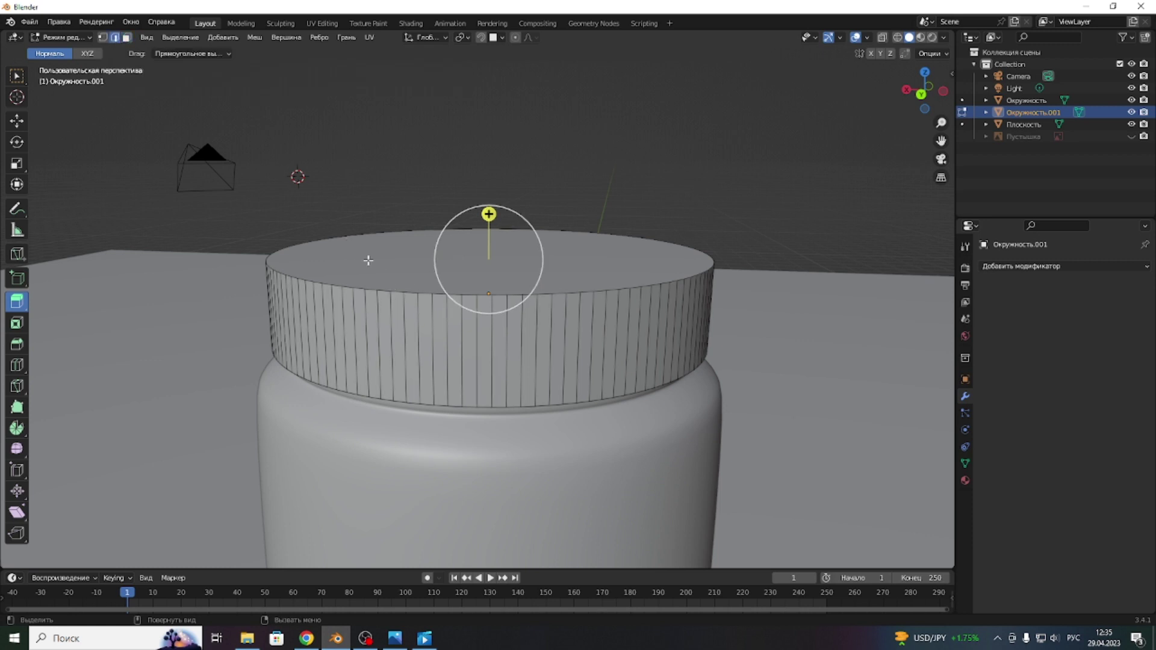
{"action": "left_click", "coordinate": [372, 290], "text": "alt"}
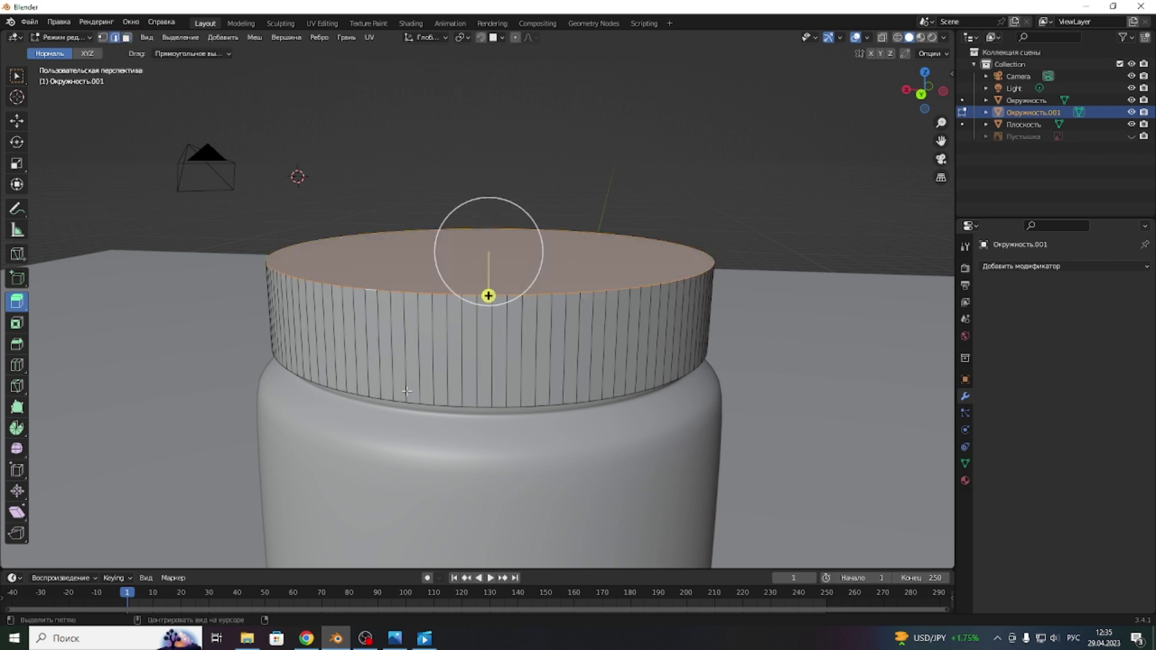
{"action": "left_click", "coordinate": [365, 397], "text": "alt+shift"}
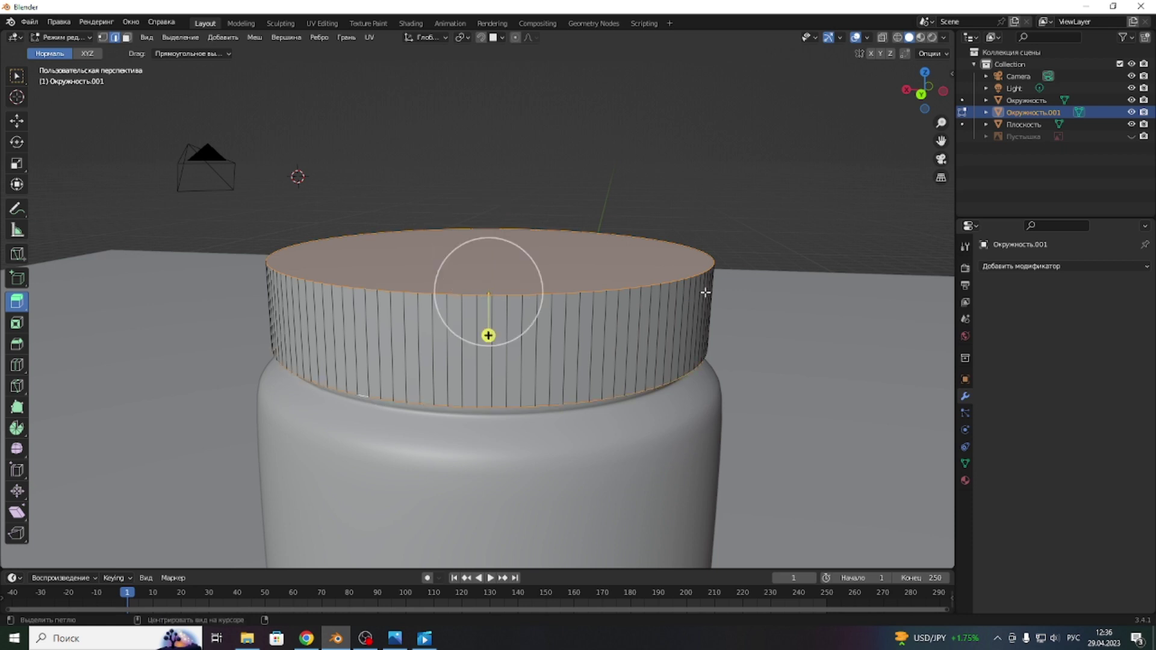
{"action": "mouse_move", "coordinate": [925, 97]}
{"action": "left_mouse_down"}
{"action": "mouse_move", "coordinate": [925, 85]}
{"action": "mouse_move", "coordinate": [931, 96]}
{"action": "left_mouse_up"}
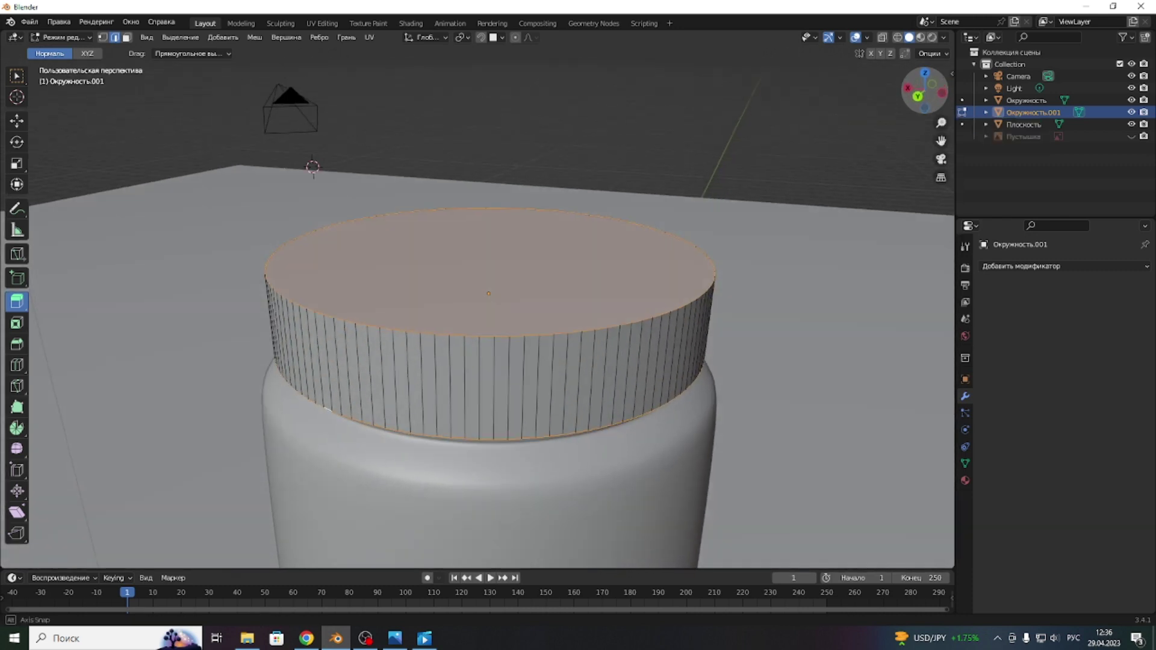
{"action": "key", "text": "alt+a"}
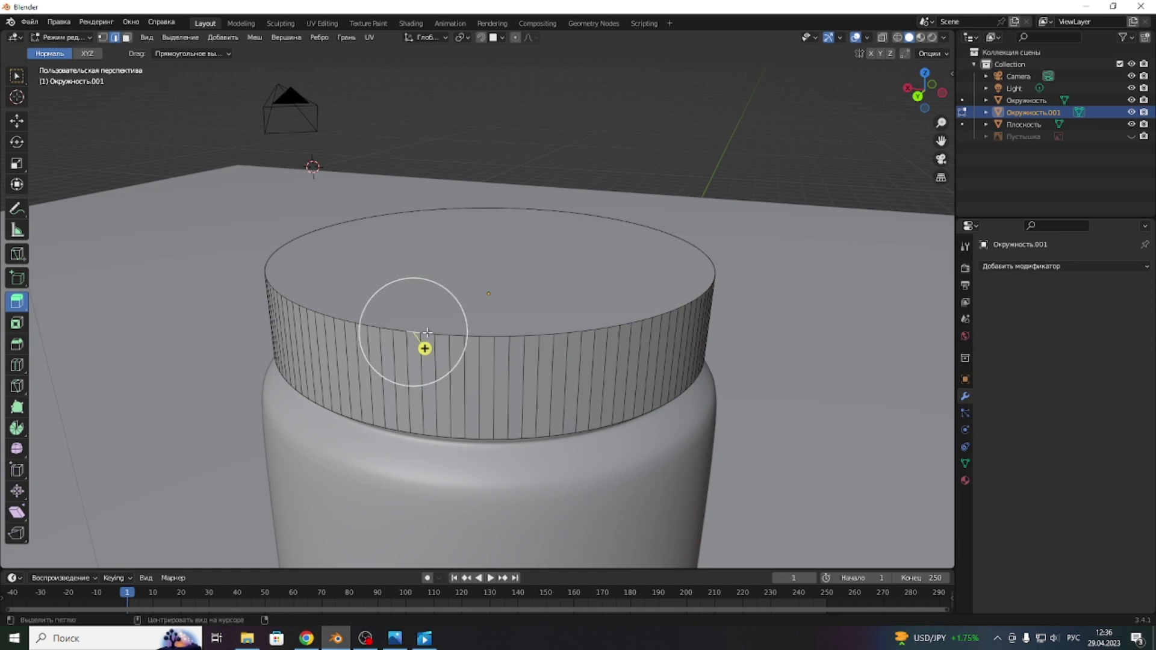
{"action": "left_click", "coordinate": [427, 332], "text": "alt"}
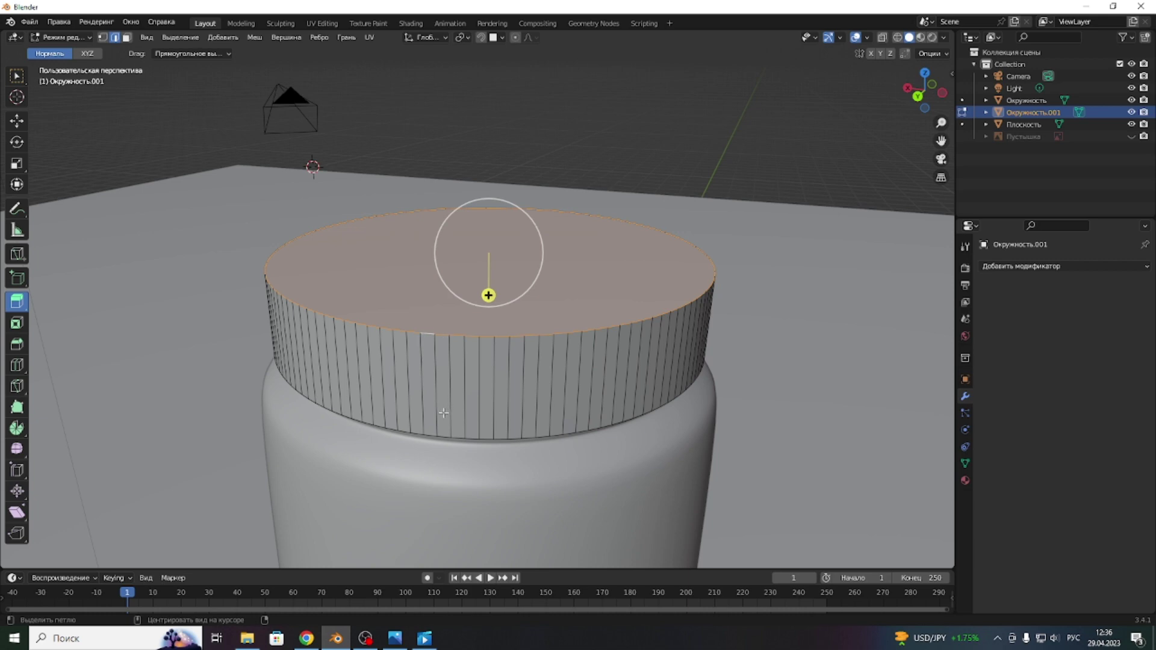
{"action": "left_click", "coordinate": [430, 435], "text": "alt+shift"}
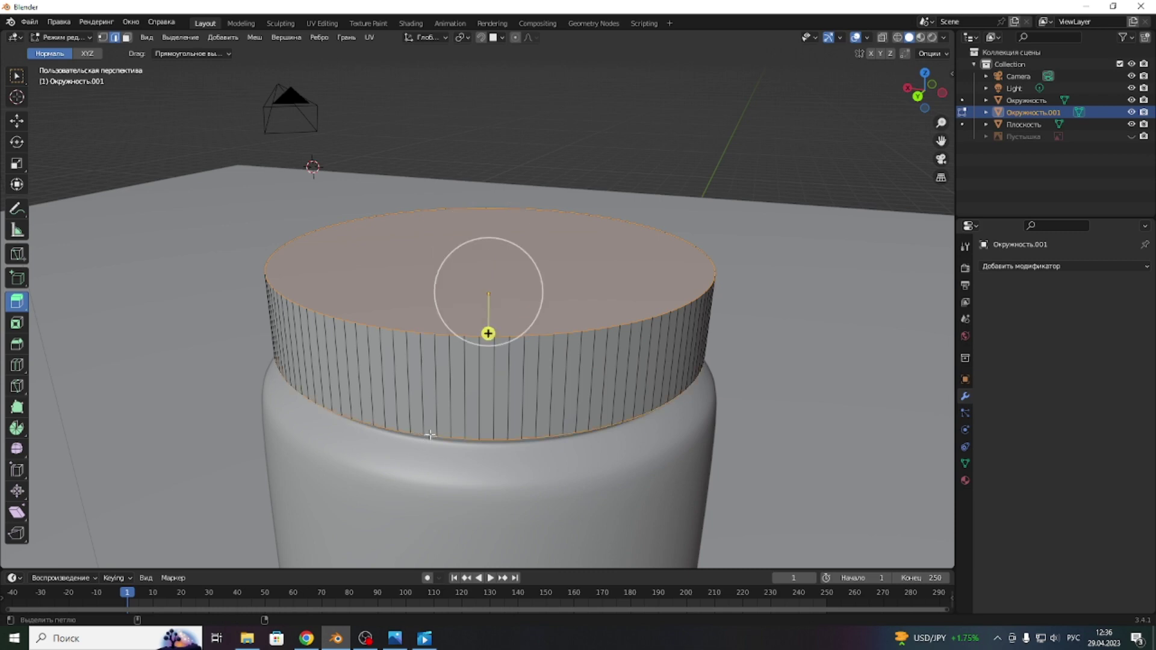
{"action": "left_click", "coordinate": [322, 39]}
{"action": "key", "text": "ctrl"}
- Bevel the lid's top and bottom loops 0.03 m wide with 5 segments, then deselect
{"action": "key", "text": "ctrl+b"}
{"action": "left_click", "coordinate": [488, 334]}
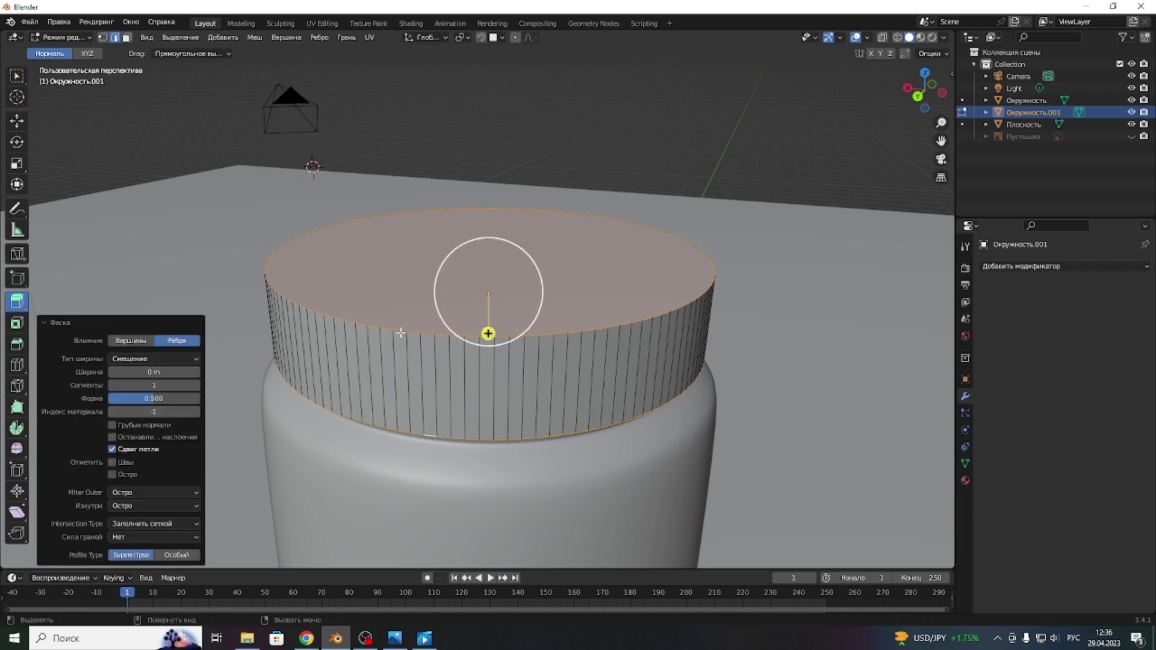
{"action": "double_click", "coordinate": [186, 371]}
{"action": "type", "text": "0.01"}
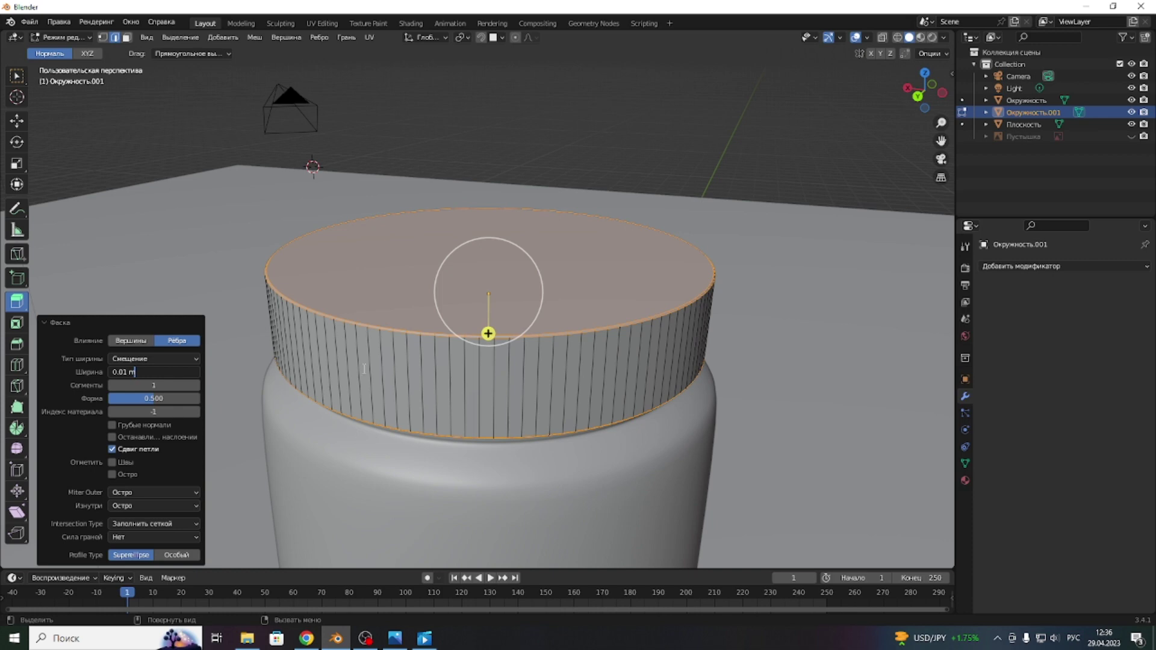
{"action": "key", "text": "Return"}
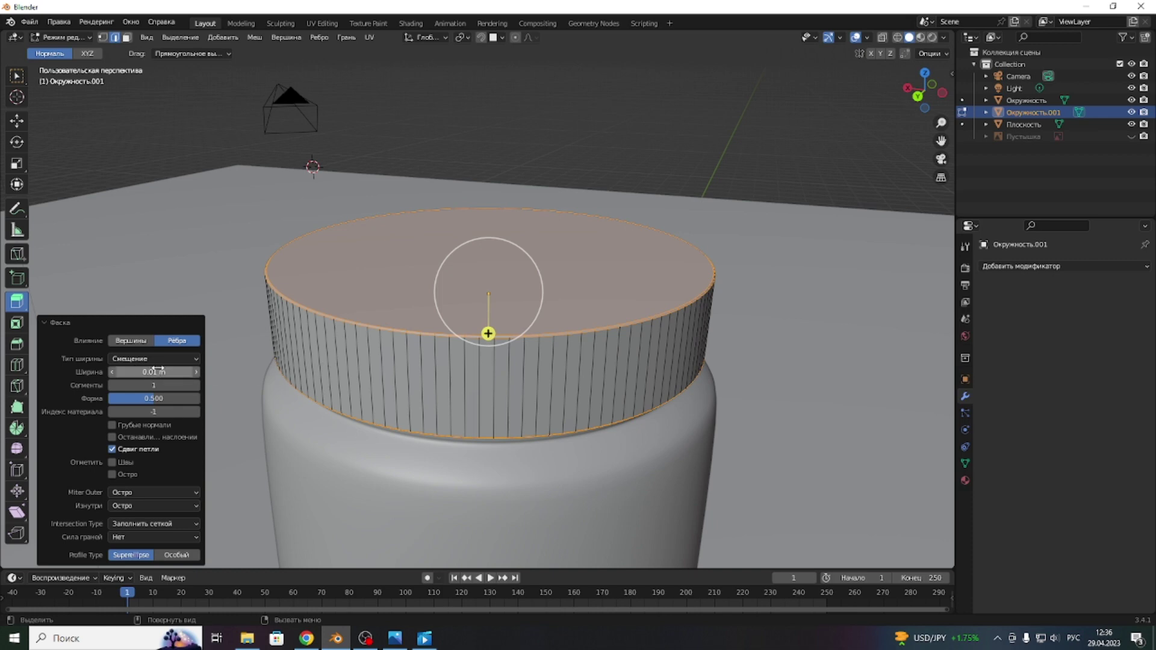
{"action": "left_click", "coordinate": [195, 371]}
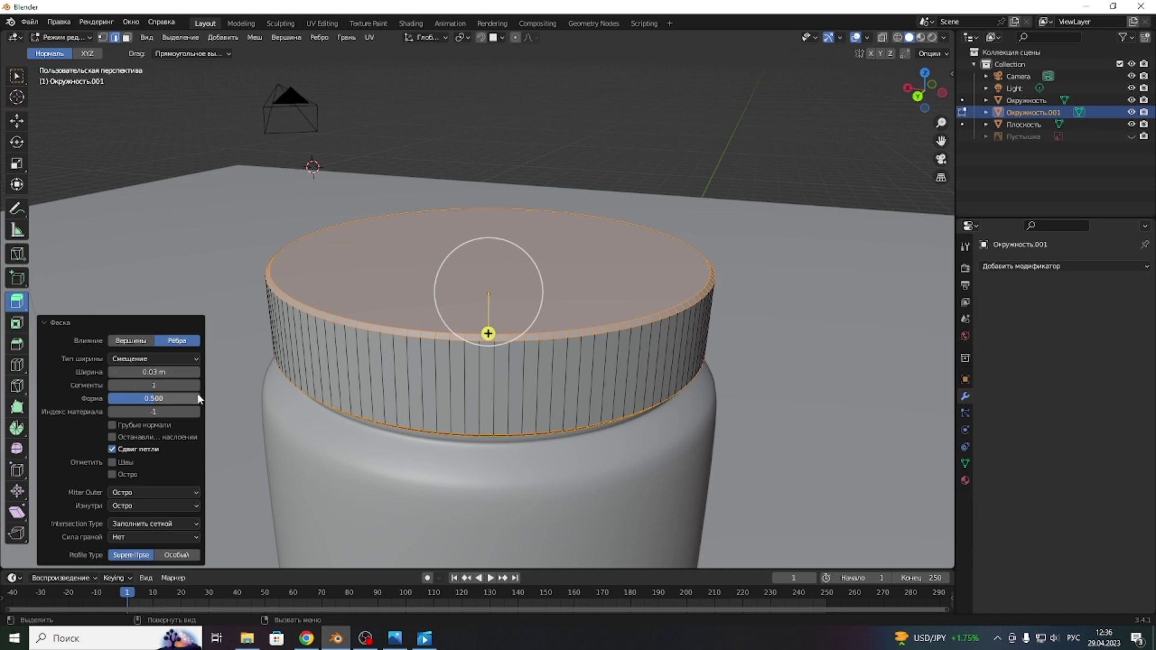
{"action": "middle_click_drag", "start_coordinate": [434, 332], "coordinate": [386, 254]}
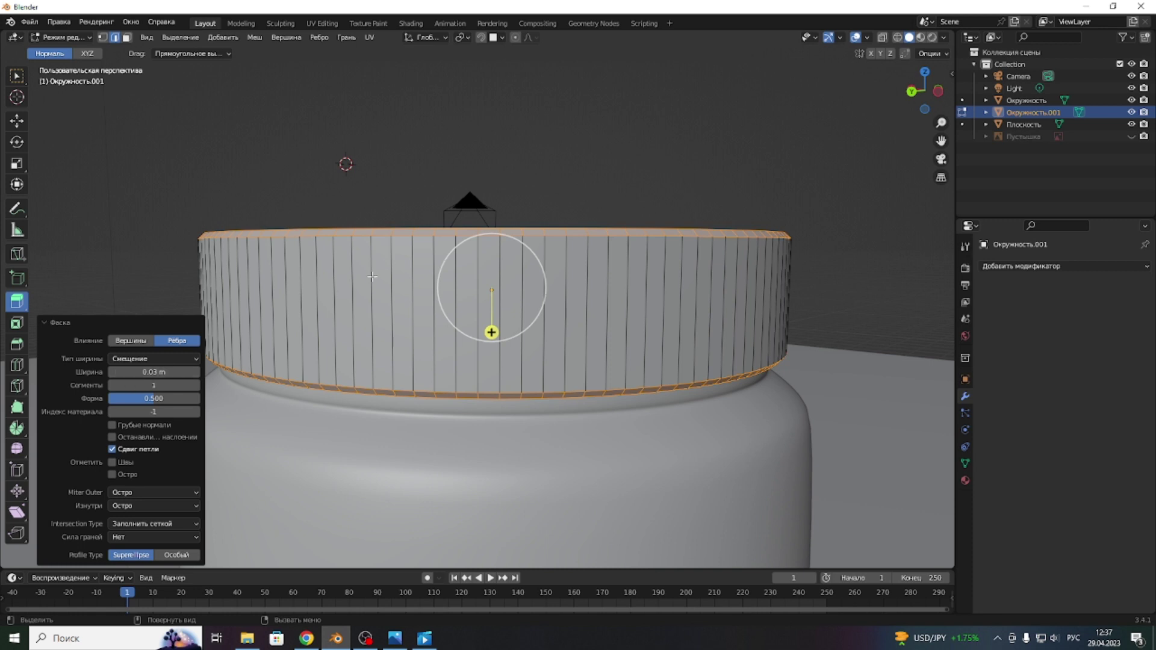
{"action": "left_click_drag", "start_coordinate": [188, 385], "coordinate": [205, 385]}
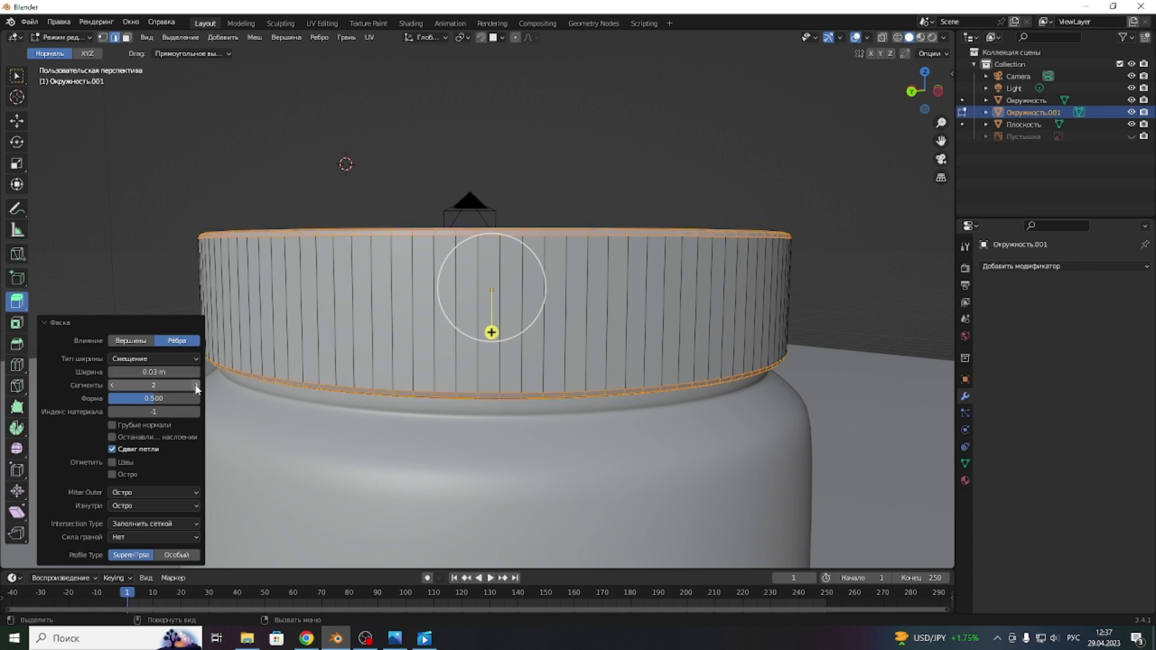
{"action": "left_click", "coordinate": [196, 387]}
{"action": "left_click", "coordinate": [196, 387]}
{"action": "left_click_drag", "start_coordinate": [912, 91], "coordinate": [914, 111]}
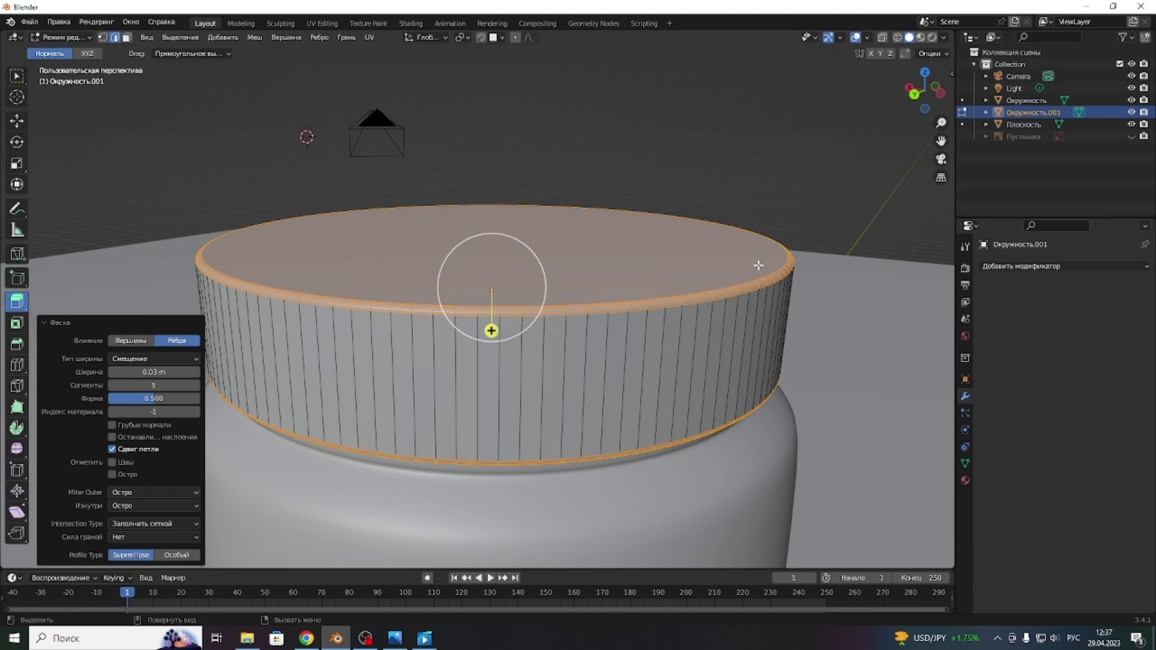
{"action": "left_click", "coordinate": [863, 129]}
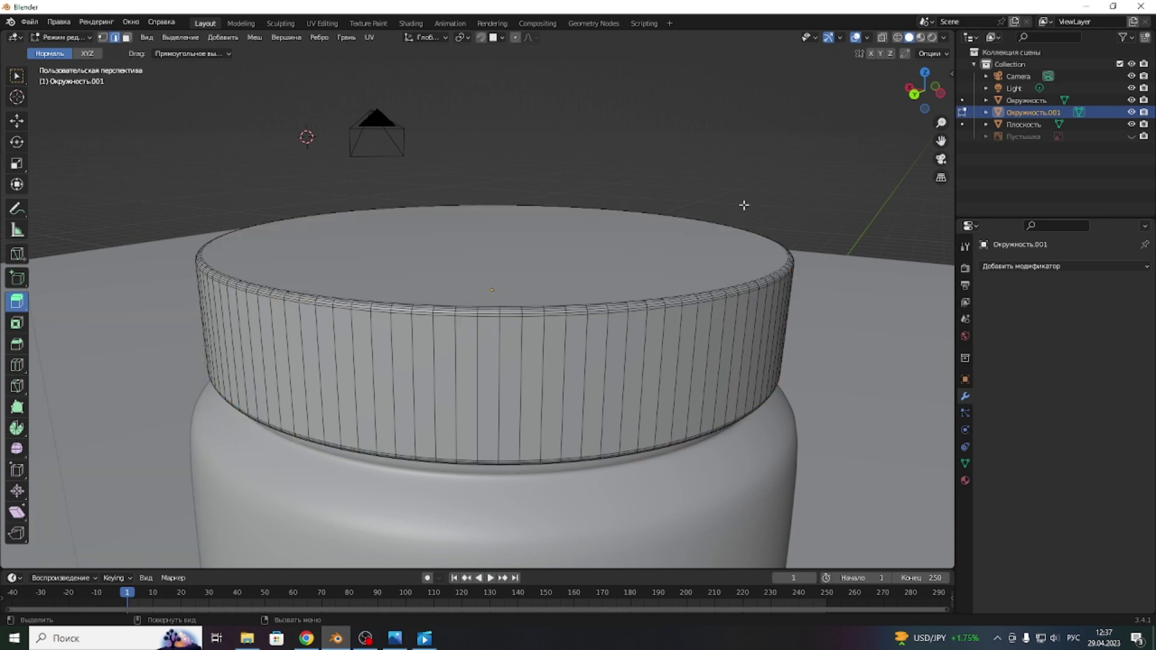
- In Object Mode, set the lid's origin to geometry and apply Shade Smooth
{"action": "scroll", "coordinate": [745, 205], "scroll_direction": "down", "scroll_amount": 2}
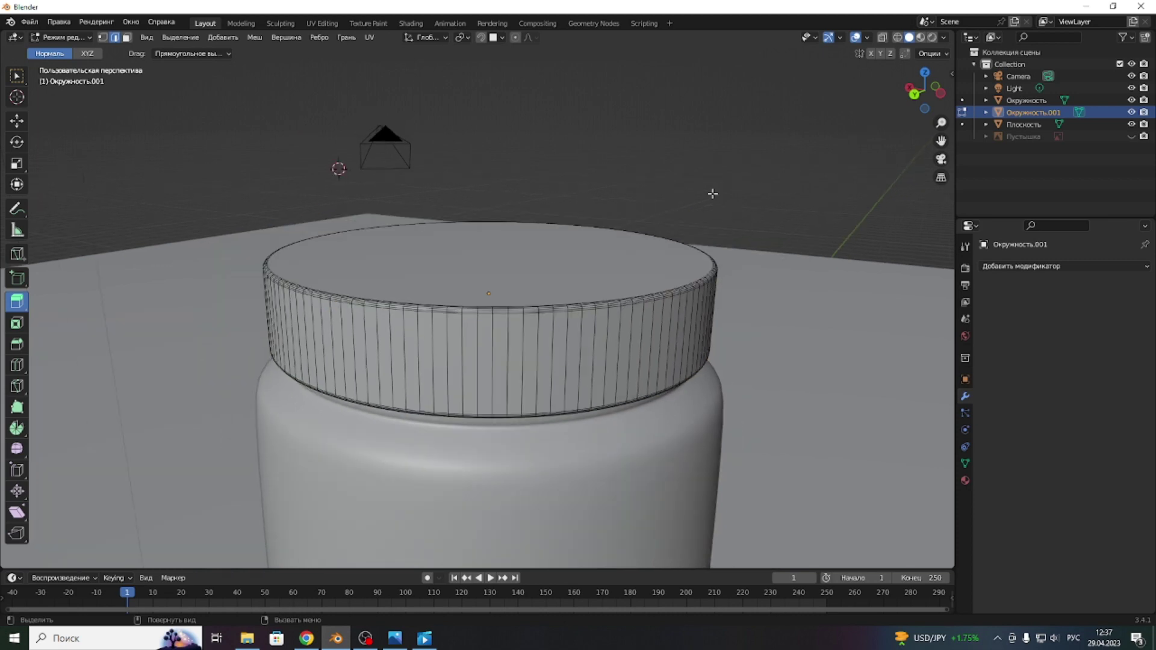
{"action": "key", "text": "Tab"}
{"action": "right_click", "coordinate": [568, 346]}
{"action": "mouse_move", "coordinate": [506, 342]}
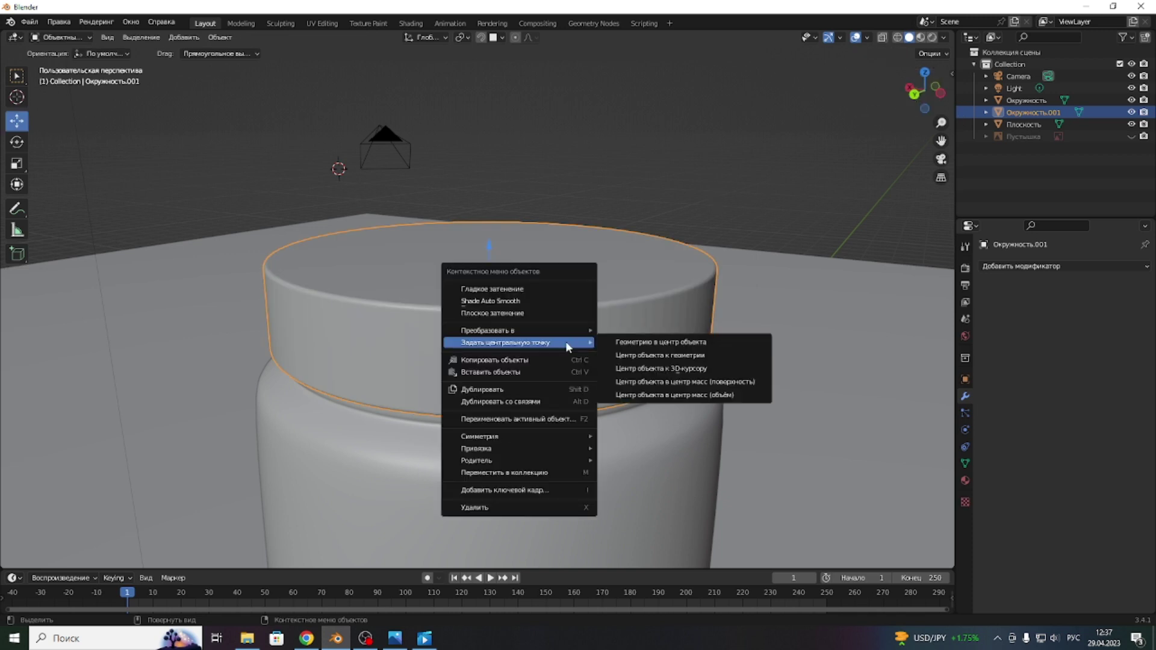
{"action": "left_click", "coordinate": [638, 355]}
{"action": "right_click", "coordinate": [505, 310]}
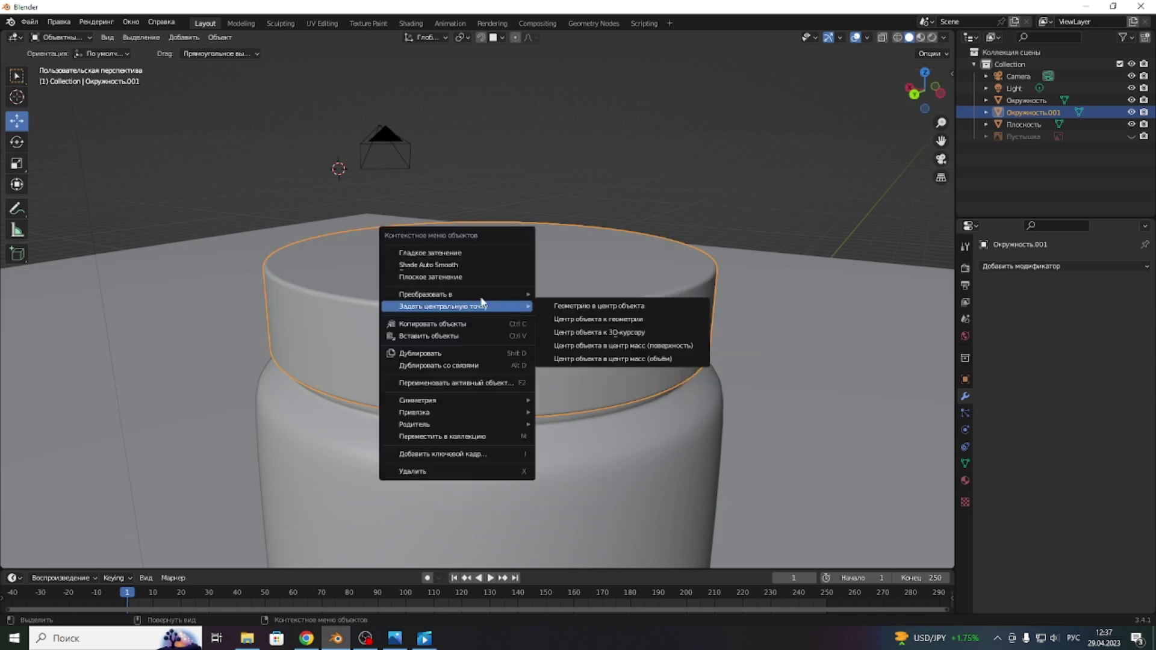
{"action": "left_click", "coordinate": [446, 253]}
{"action": "scroll", "coordinate": [727, 250], "scroll_direction": "down", "scroll_amount": 5}
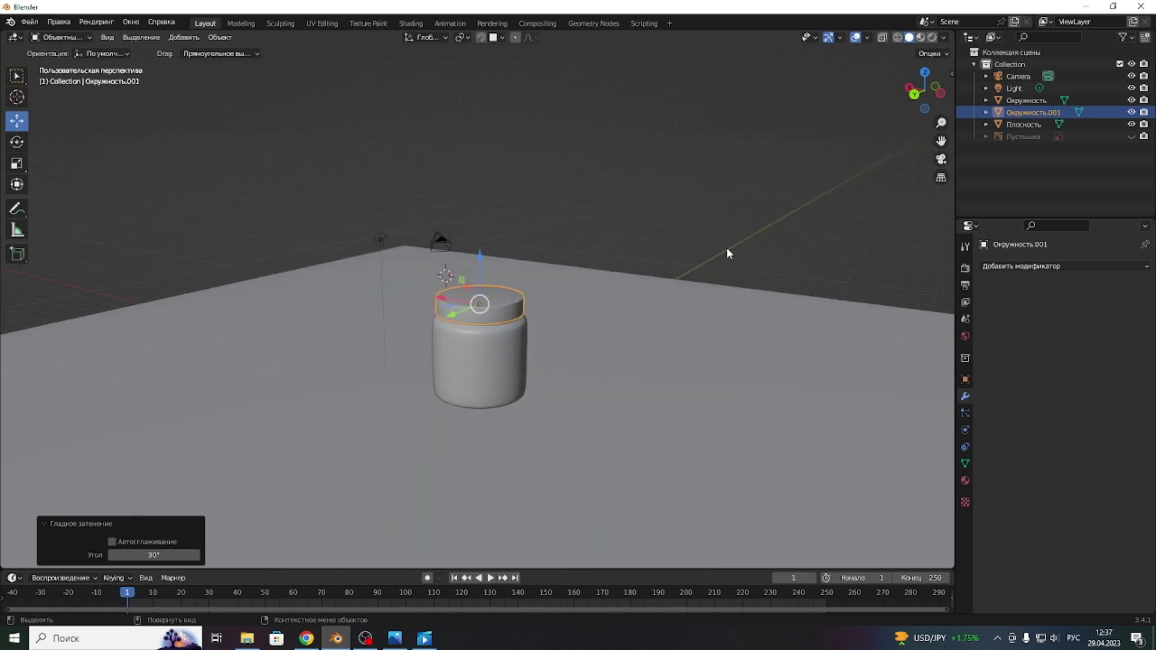
- Lift the lid straight up off the jar to expose the threaded neck
{"action": "left_click_drag", "start_coordinate": [924, 90], "coordinate": [596, 287]}
{"action": "scroll", "coordinate": [526, 323], "scroll_direction": "up", "scroll_amount": 4}
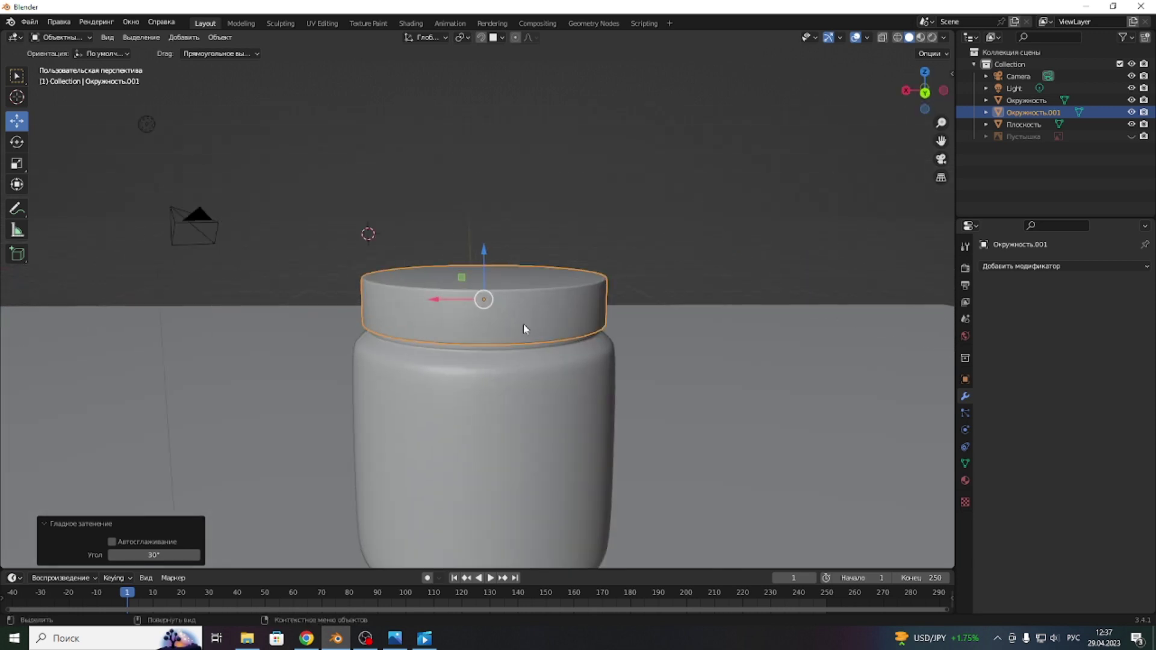
{"action": "left_click_drag", "start_coordinate": [493, 248], "coordinate": [510, 133]}
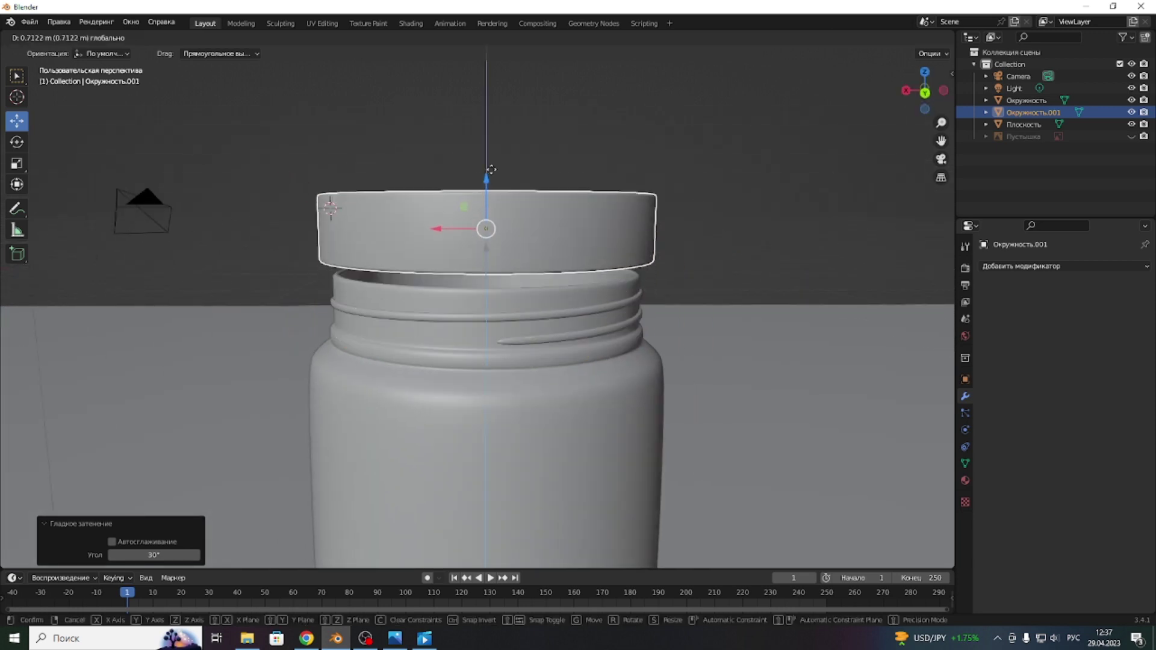
{"action": "left_click", "coordinate": [903, 96]}
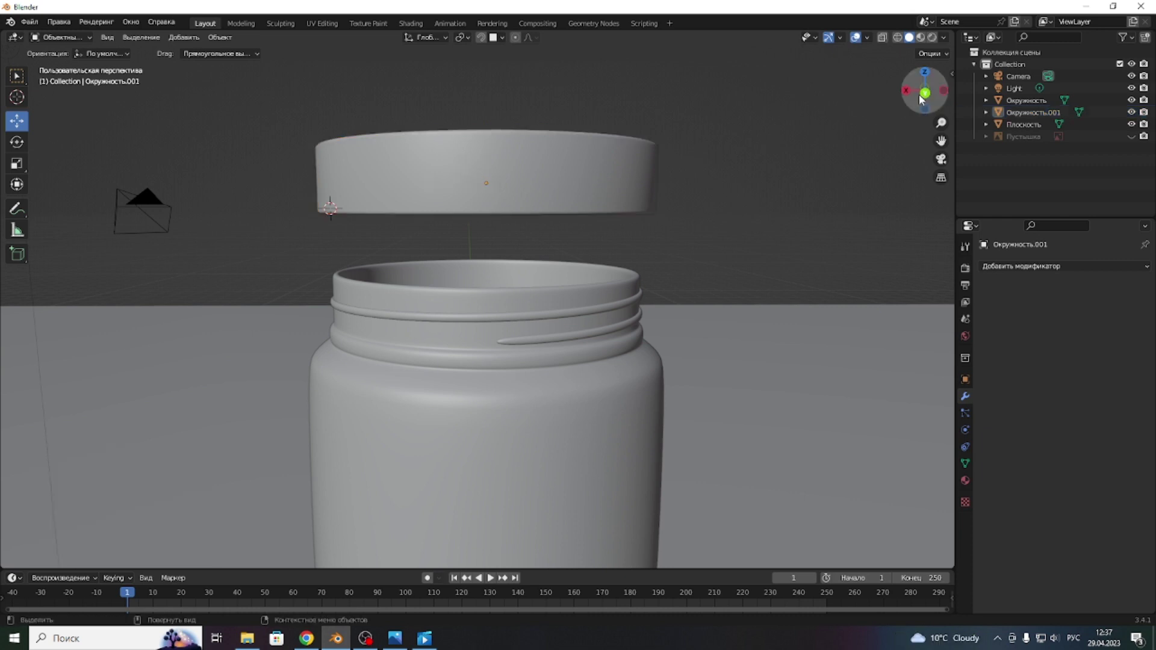
{"action": "left_click_drag", "start_coordinate": [919, 94], "coordinate": [921, 67]}
{"action": "scroll", "coordinate": [663, 144], "scroll_direction": "up", "scroll_amount": 5}
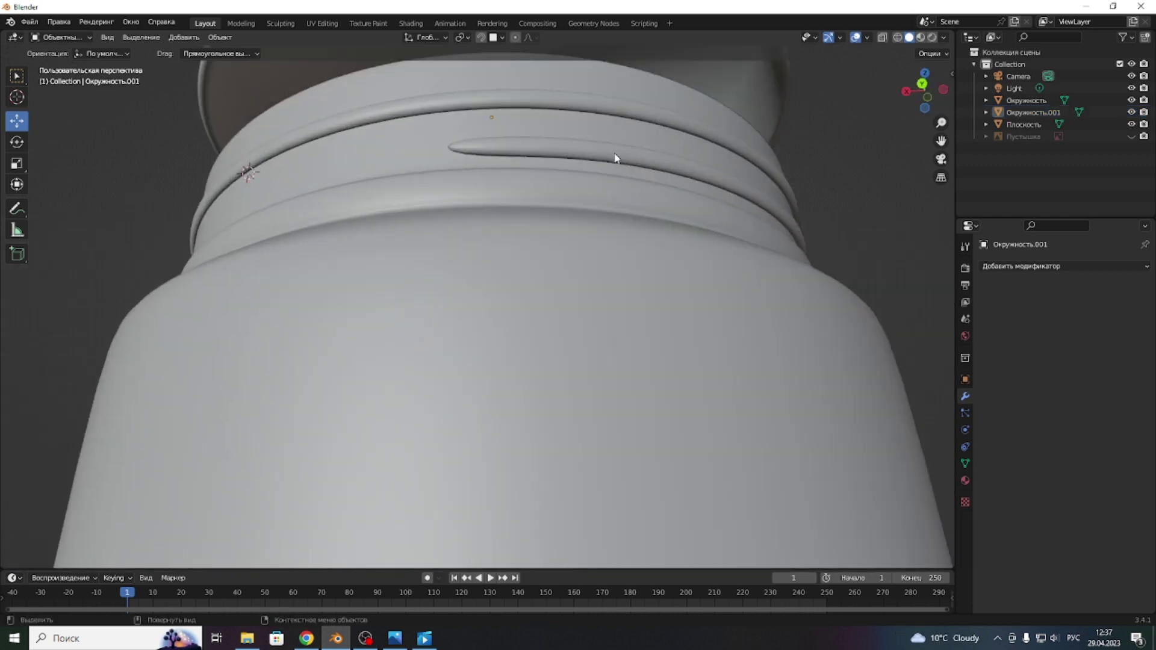
{"action": "scroll", "coordinate": [691, 158], "scroll_direction": "down", "scroll_amount": 4}
{"action": "middle_click_drag", "start_coordinate": [668, 165], "coordinate": [669, 208], "text": "shift"}
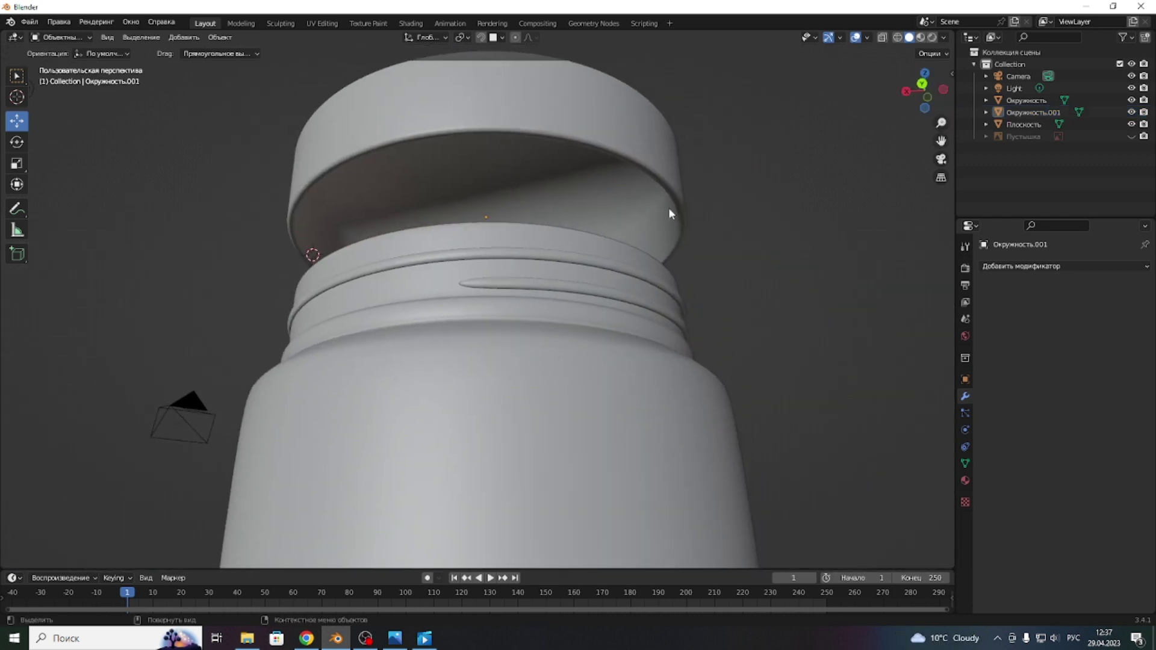
{"action": "left_click", "coordinate": [553, 176]}
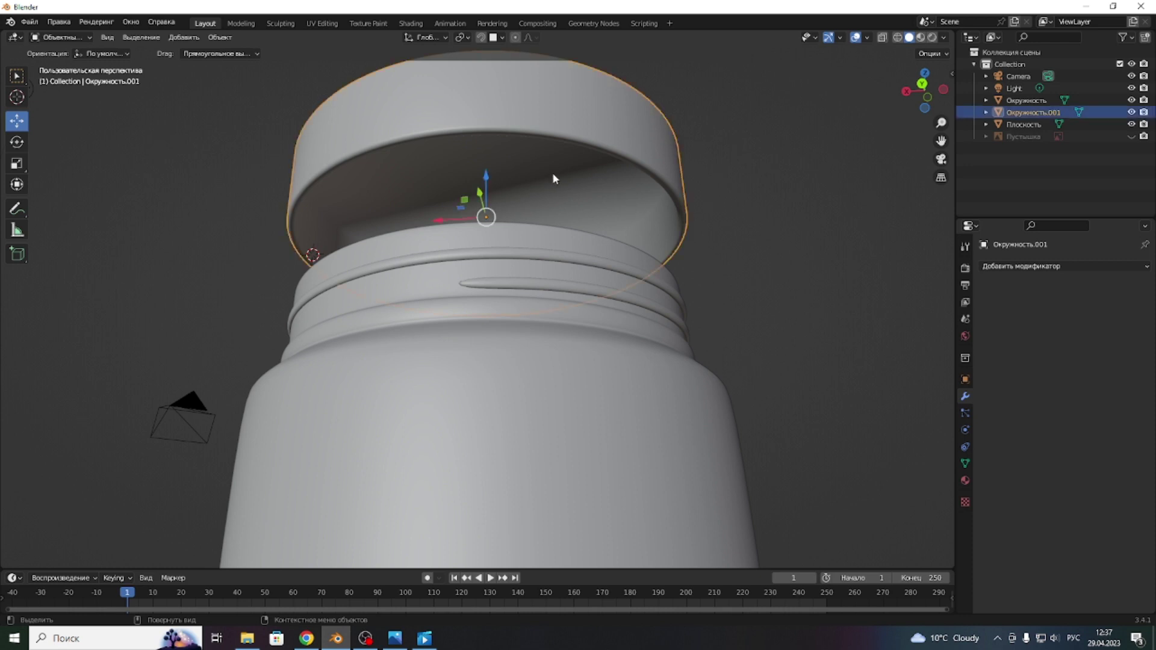
- Enter Edit Mode on the lid and select its inner top face
{"action": "key", "text": "Tab"}
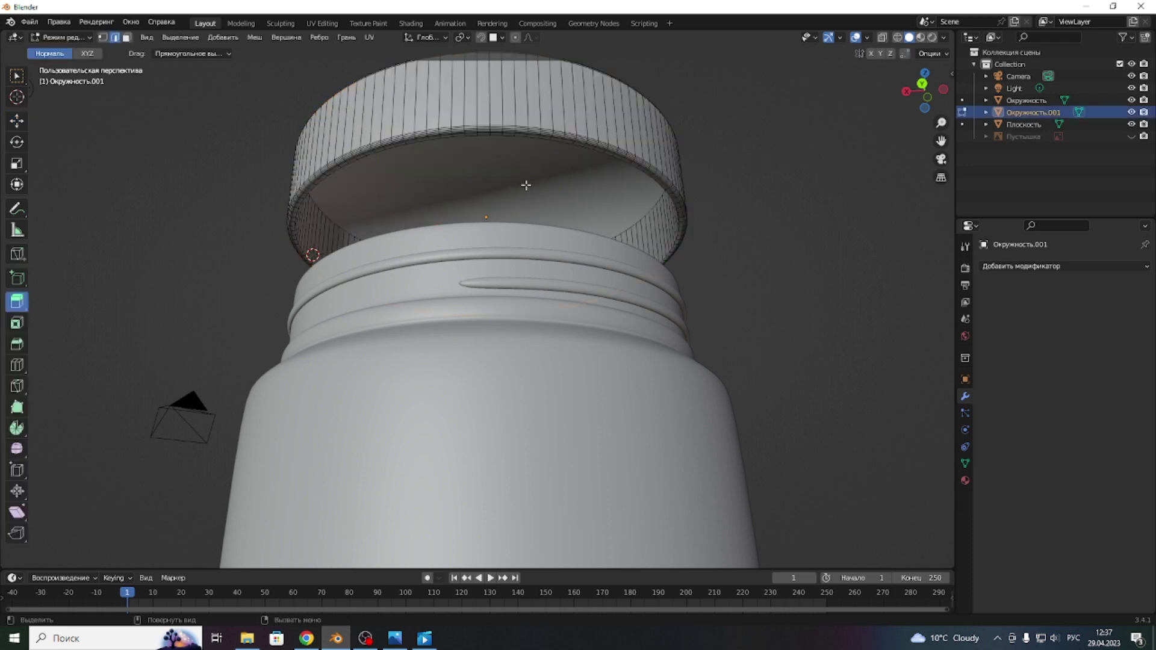
{"action": "left_click_drag", "start_coordinate": [922, 83], "coordinate": [608, 175]}
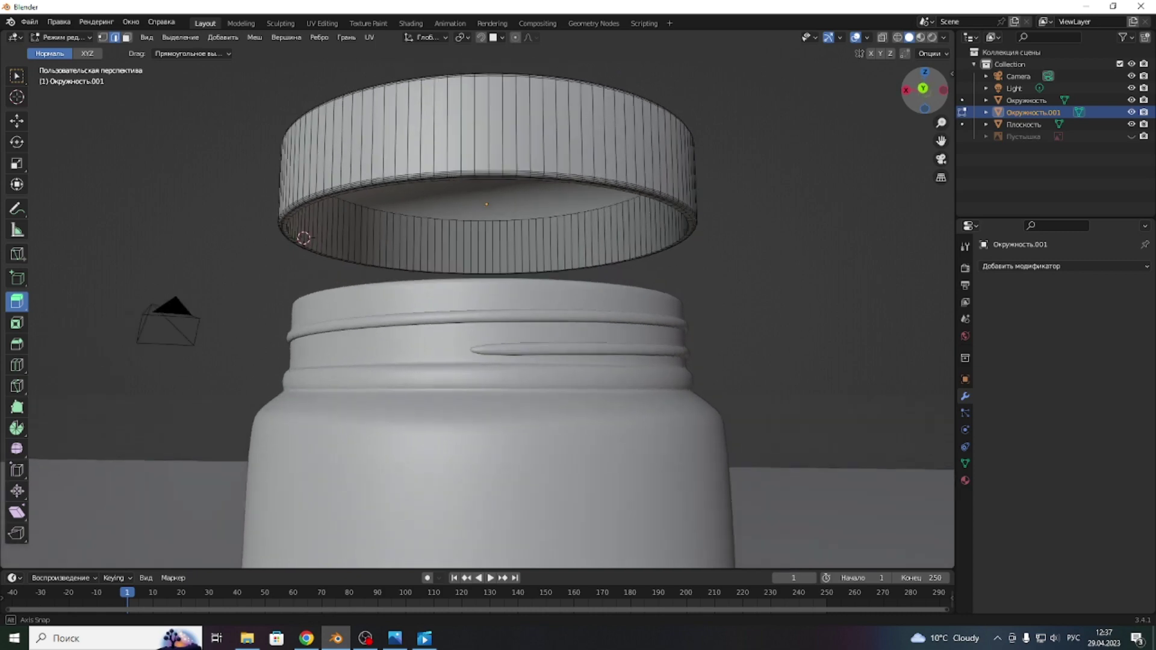
{"action": "key", "text": "c"}
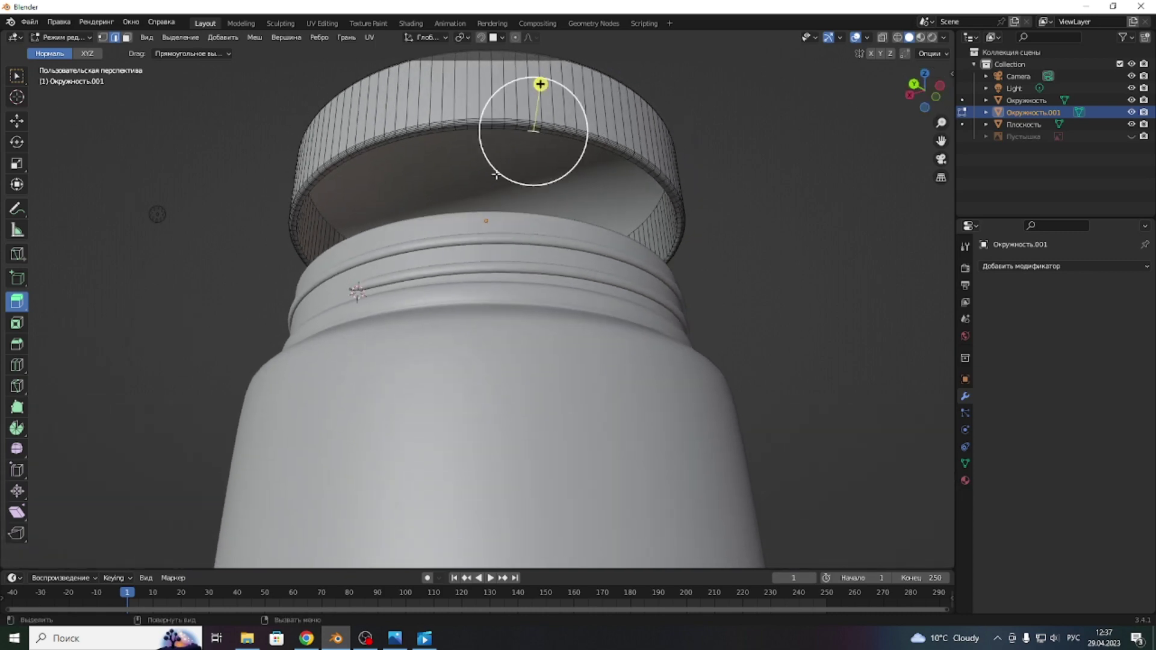
{"action": "left_click", "coordinate": [128, 40]}
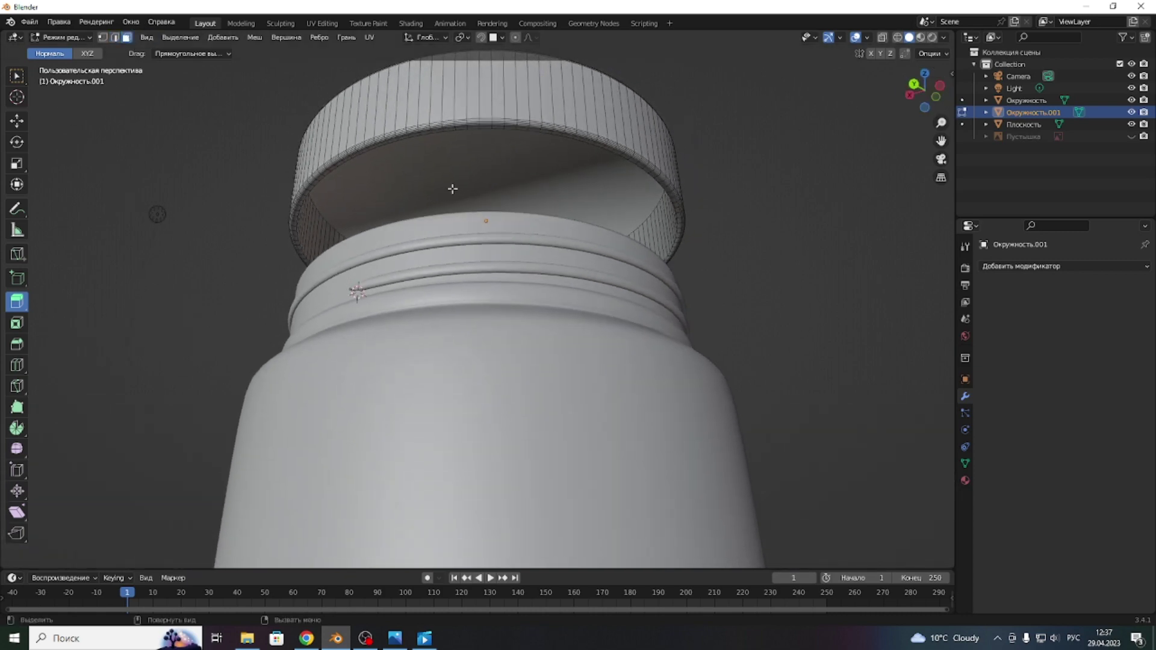
{"action": "key", "text": "c"}
{"action": "left_click", "coordinate": [486, 195]}
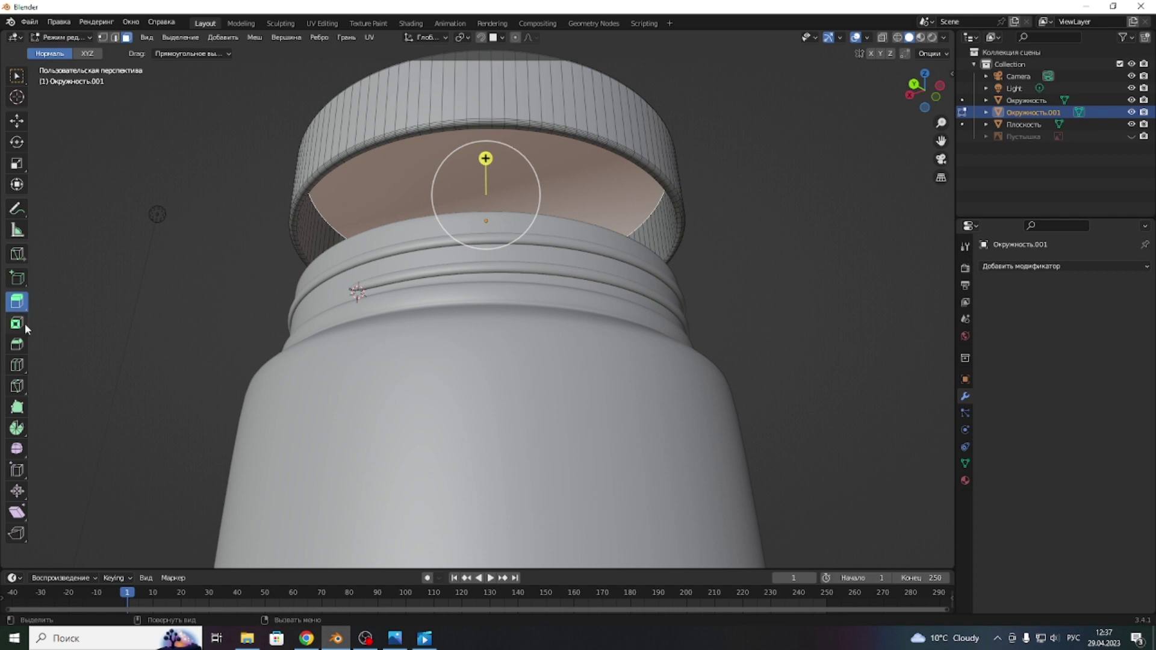
- Inset the lid's inner top face by 0.04215 m
{"action": "left_click", "coordinate": [17, 323]}
{"action": "left_click_drag", "start_coordinate": [508, 234], "coordinate": [500, 228]}
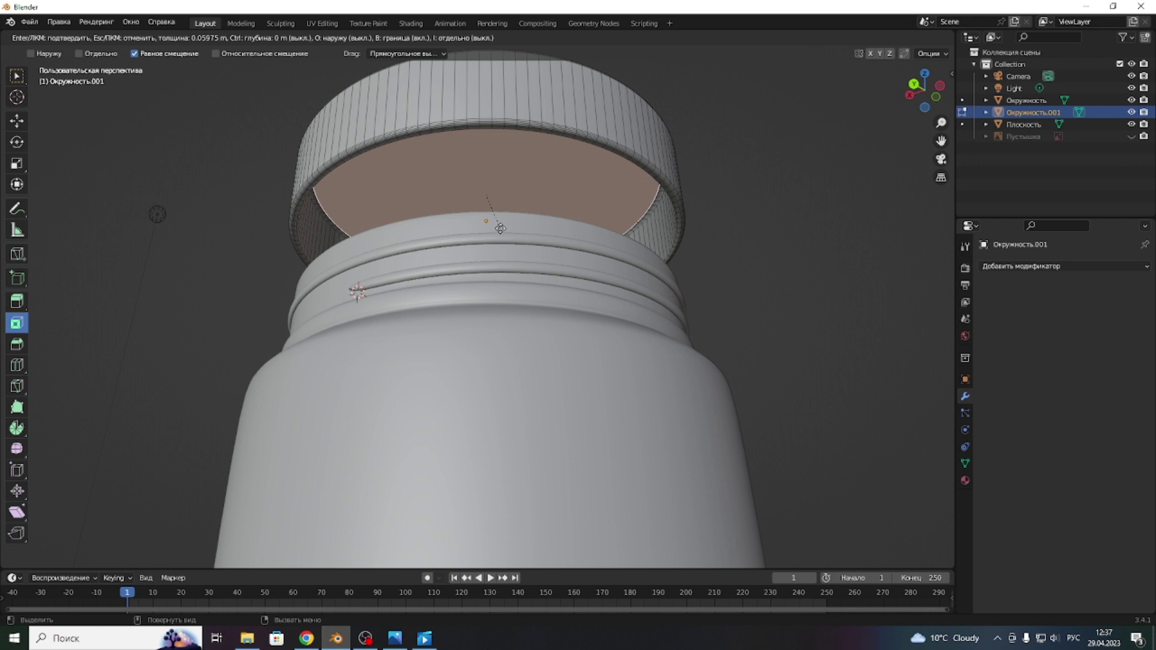
{"action": "left_click_drag", "start_coordinate": [501, 228], "coordinate": [501, 228]}
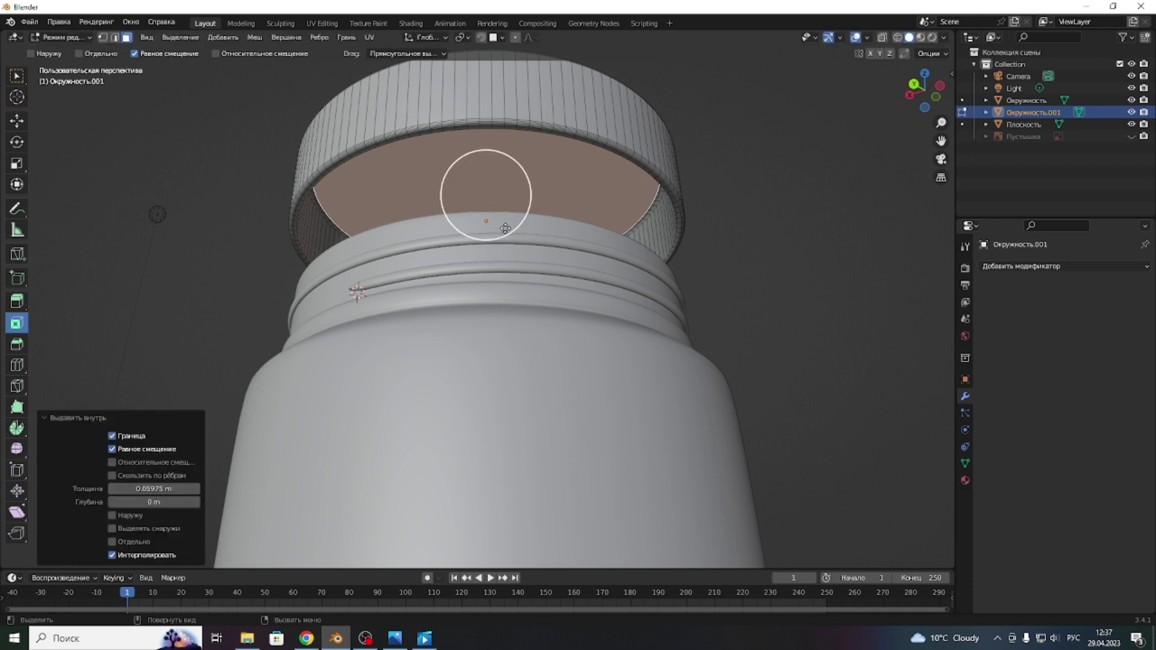
{"action": "left_click", "coordinate": [15, 326]}
{"action": "left_click_drag", "start_coordinate": [506, 233], "coordinate": [491, 221]}
{"action": "scroll", "coordinate": [397, 158], "scroll_direction": "up", "scroll_amount": 2}
{"action": "scroll", "coordinate": [415, 152], "scroll_direction": "up", "scroll_amount": 2}
{"action": "left_click_drag", "start_coordinate": [942, 140], "coordinate": [942, 253]}
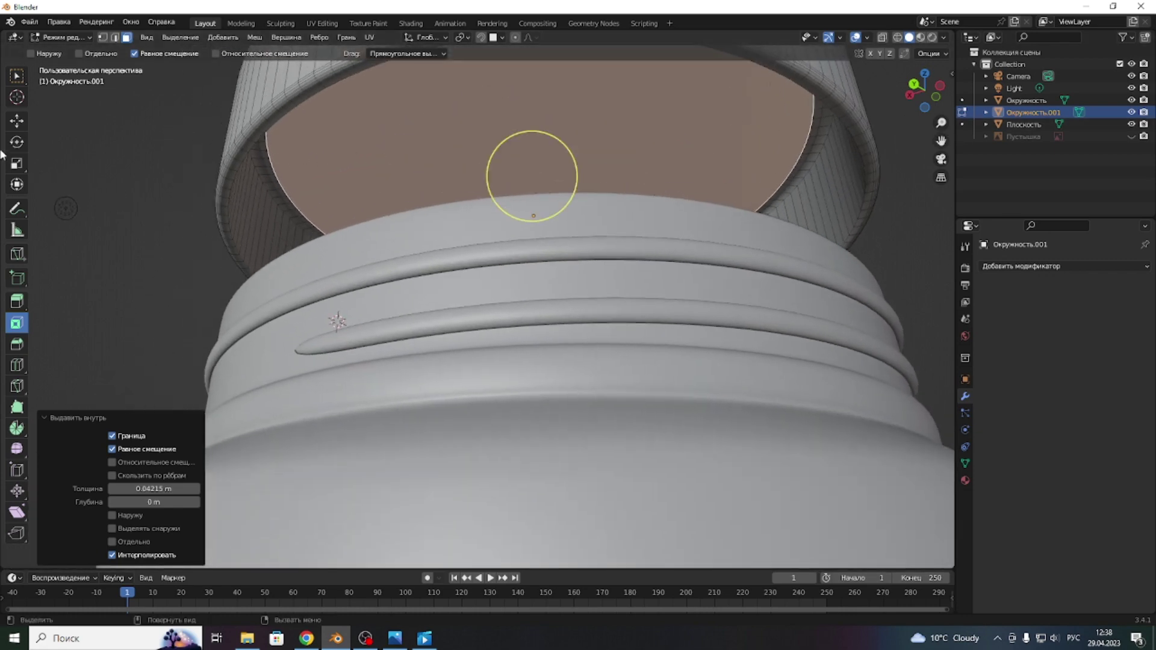
- Extrude the inset panel 0.03108 m along its normal and return to Object Mode
{"action": "left_click", "coordinate": [16, 301]}
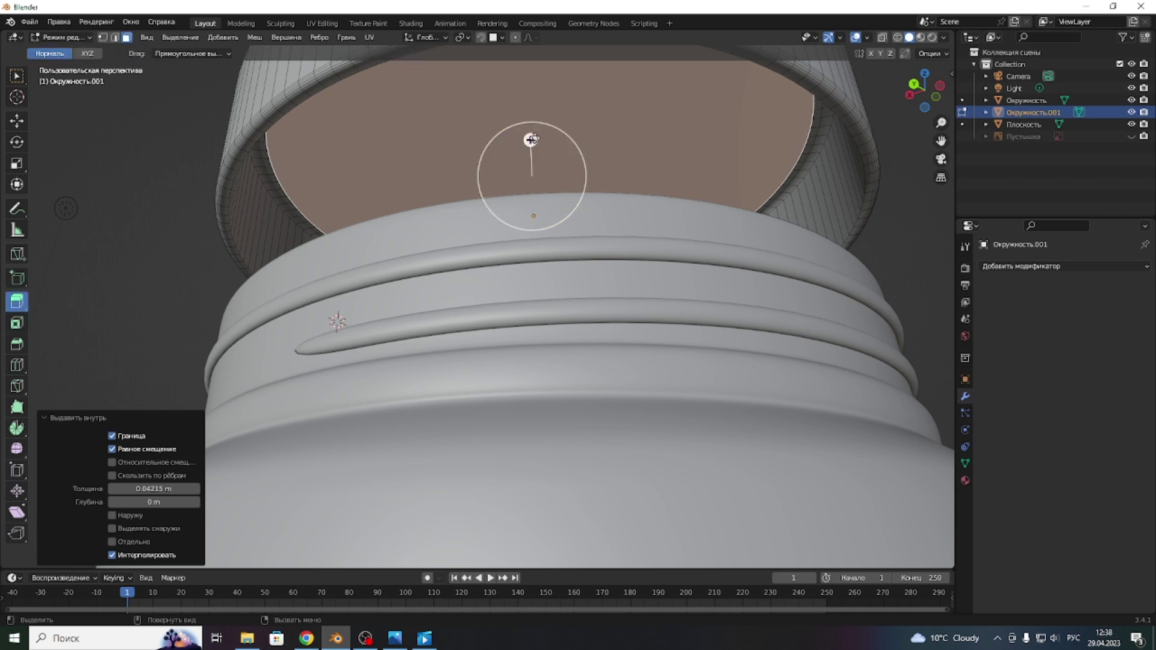
{"action": "left_click_drag", "start_coordinate": [531, 139], "coordinate": [533, 131]}
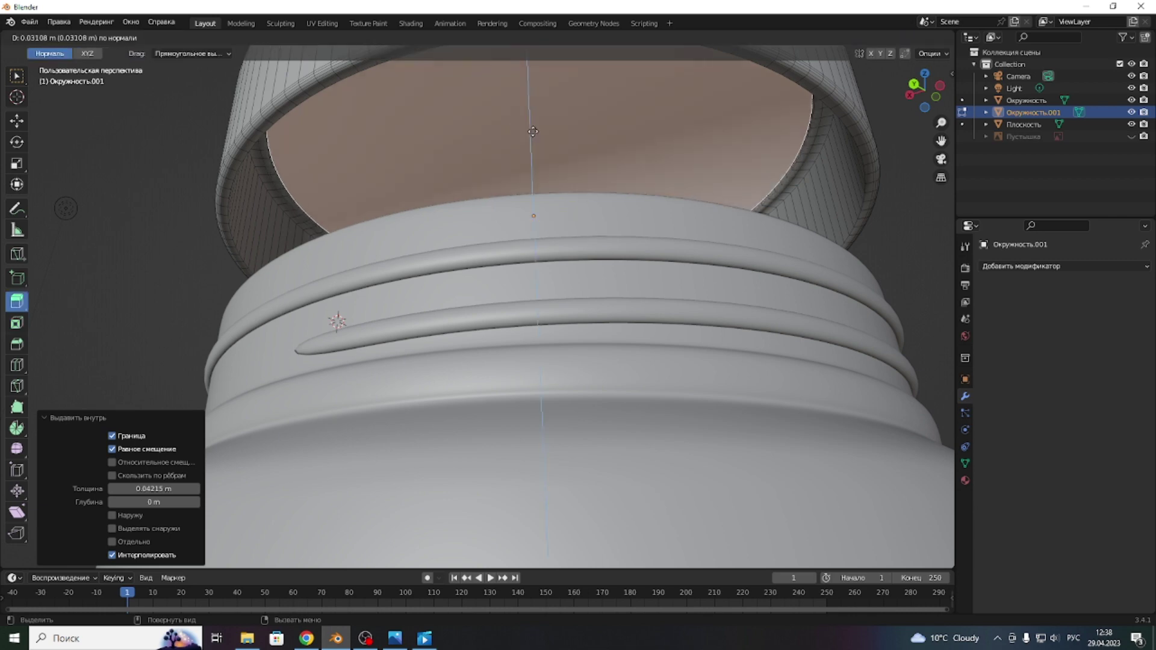
{"action": "left_click_drag", "start_coordinate": [533, 132], "coordinate": [533, 132]}
{"action": "scroll", "coordinate": [530, 142], "scroll_direction": "down", "scroll_amount": 4}
{"action": "mouse_move", "coordinate": [514, 176]}
{"action": "middle_mouse_down"}
{"action": "mouse_move", "coordinate": [514, 121]}
{"action": "mouse_move", "coordinate": [514, 181]}
{"action": "middle_mouse_up"}
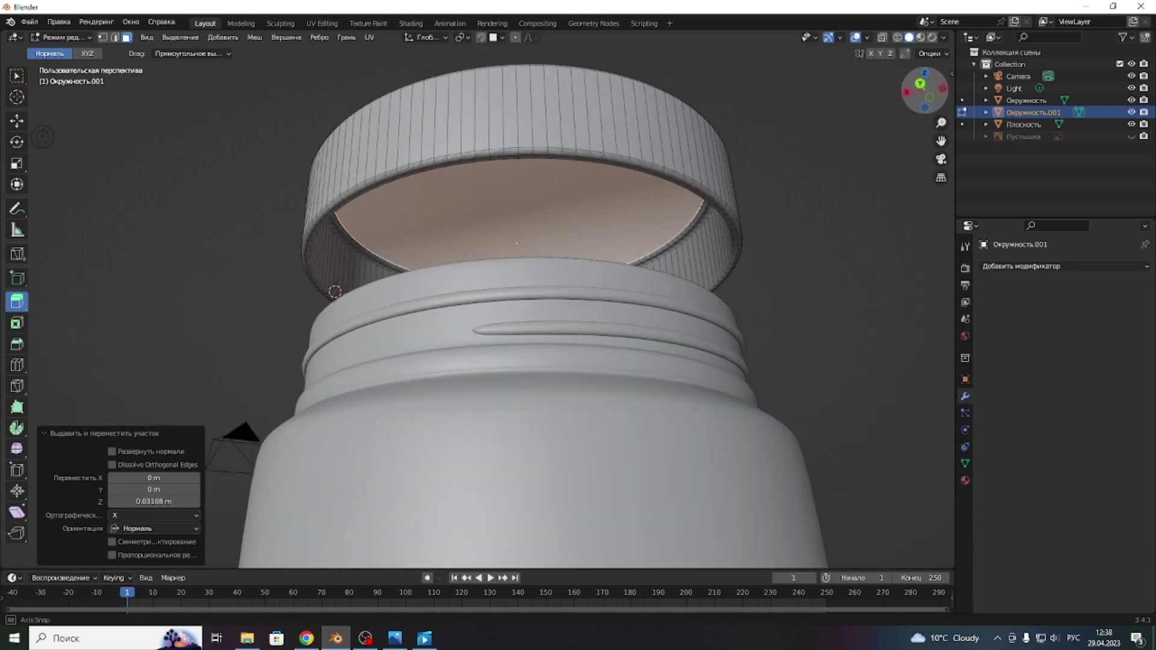
{"action": "left_click_drag", "start_coordinate": [918, 88], "coordinate": [912, 94]}
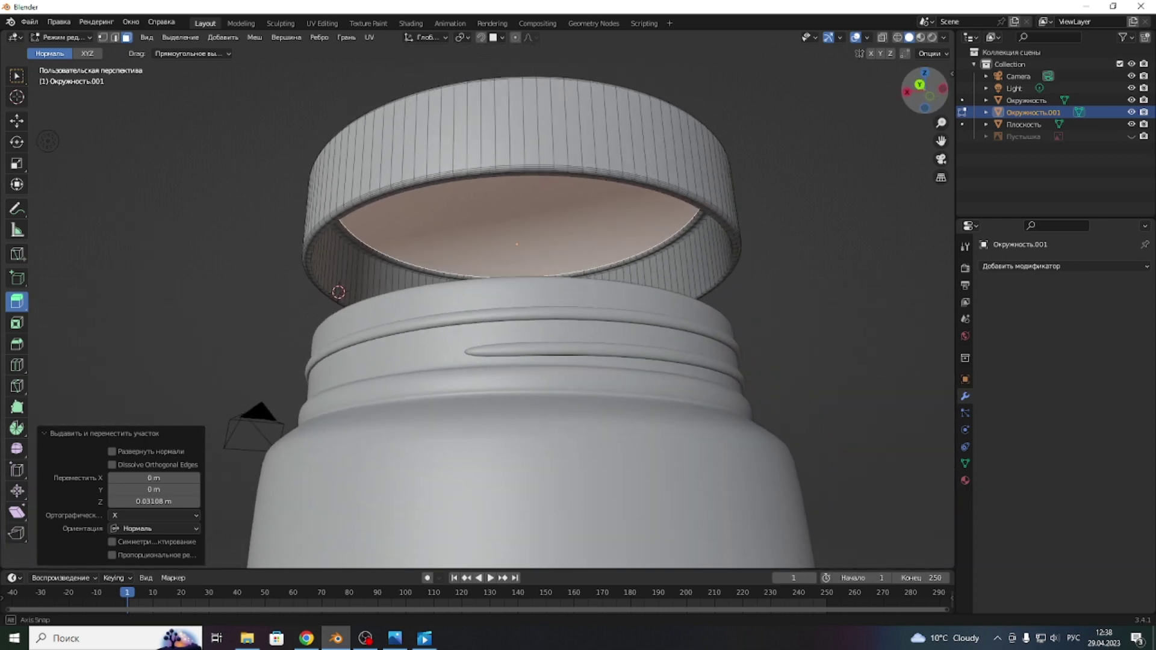
{"action": "scroll", "coordinate": [449, 232], "scroll_direction": "up", "scroll_amount": 4}
{"action": "scroll", "coordinate": [437, 230], "scroll_direction": "down", "scroll_amount": 2}
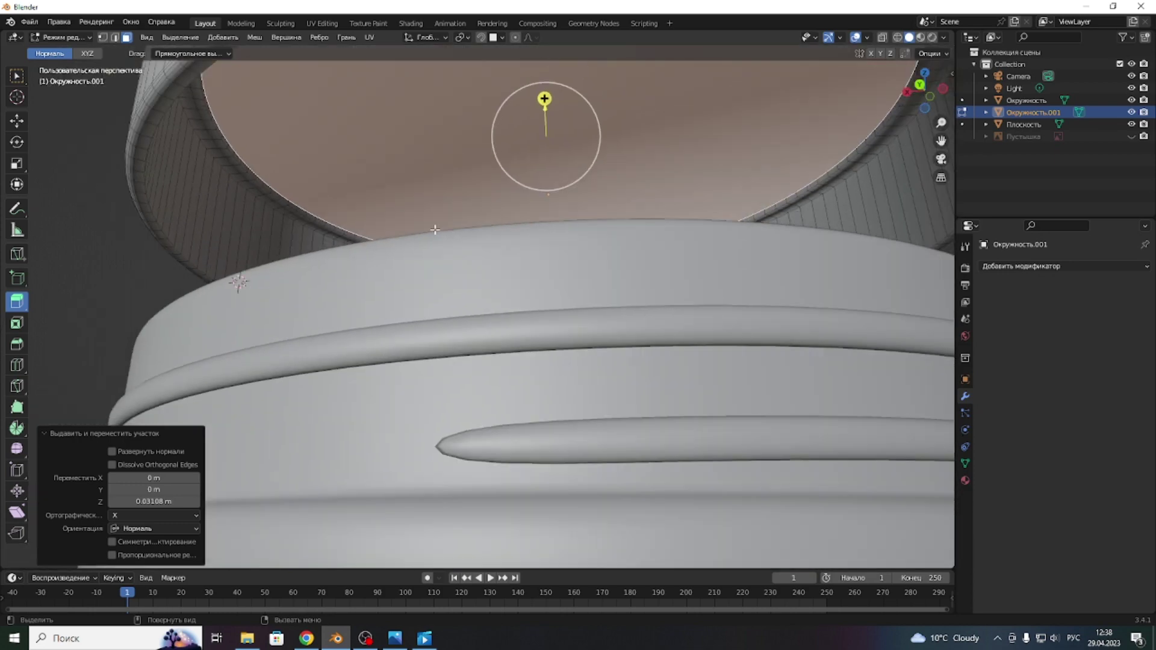
{"action": "scroll", "coordinate": [468, 248], "scroll_direction": "down", "scroll_amount": 2}
{"action": "key", "text": "Tab"}
- Add a loop cut with 5 cuts around the lid's inner wall
{"action": "scroll", "coordinate": [591, 248], "scroll_direction": "down", "scroll_amount": 3}
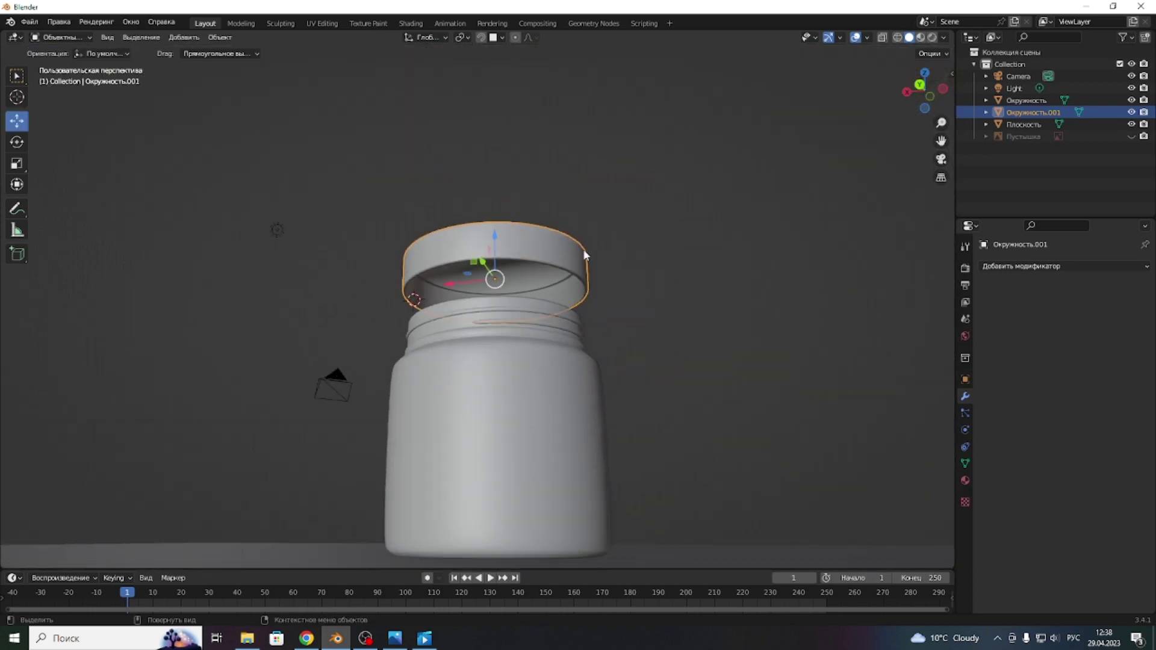
{"action": "scroll", "coordinate": [490, 254], "scroll_direction": "up", "scroll_amount": 6}
{"action": "scroll", "coordinate": [408, 237], "scroll_direction": "up", "scroll_amount": 3}
{"action": "scroll", "coordinate": [406, 233], "scroll_direction": "down", "scroll_amount": 4}
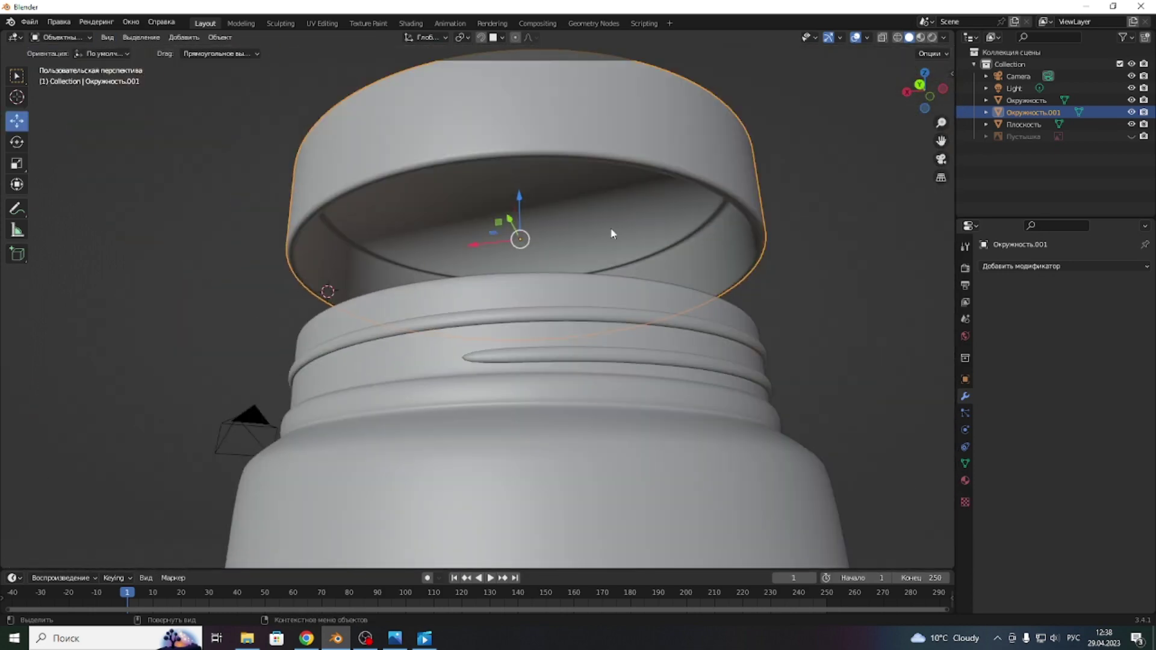
{"action": "left_click_drag", "start_coordinate": [925, 91], "coordinate": [923, 114]}
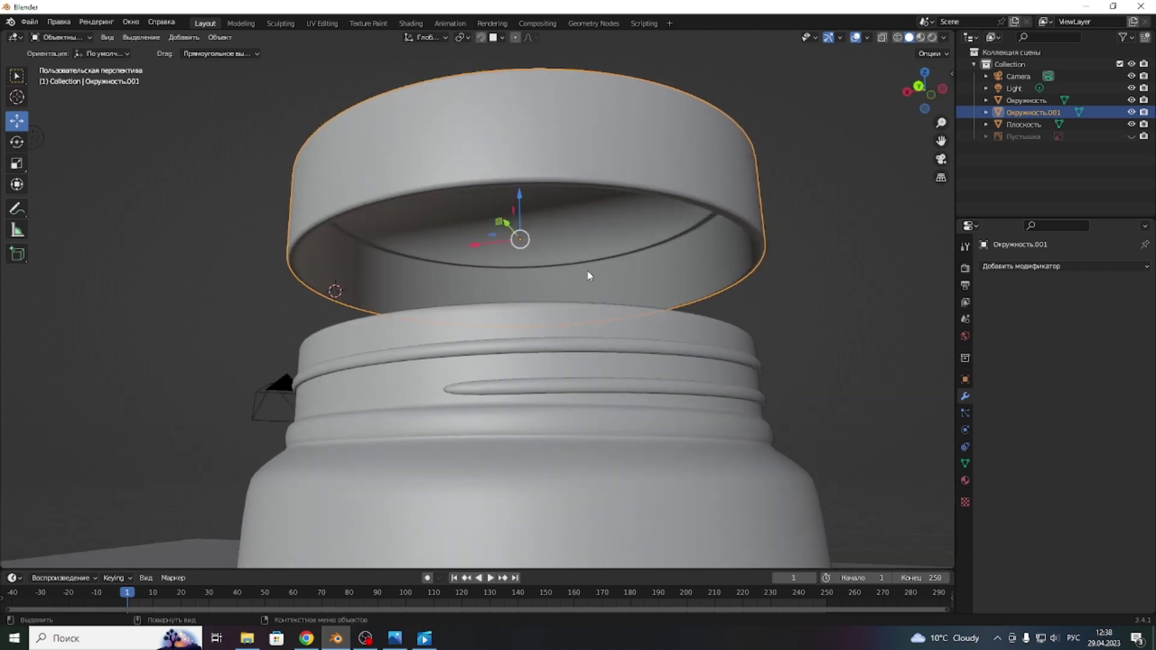
{"action": "key", "text": "Tab"}
{"action": "scroll", "coordinate": [585, 273], "scroll_direction": "up", "scroll_amount": 5}
{"action": "left_click", "coordinate": [17, 365]}
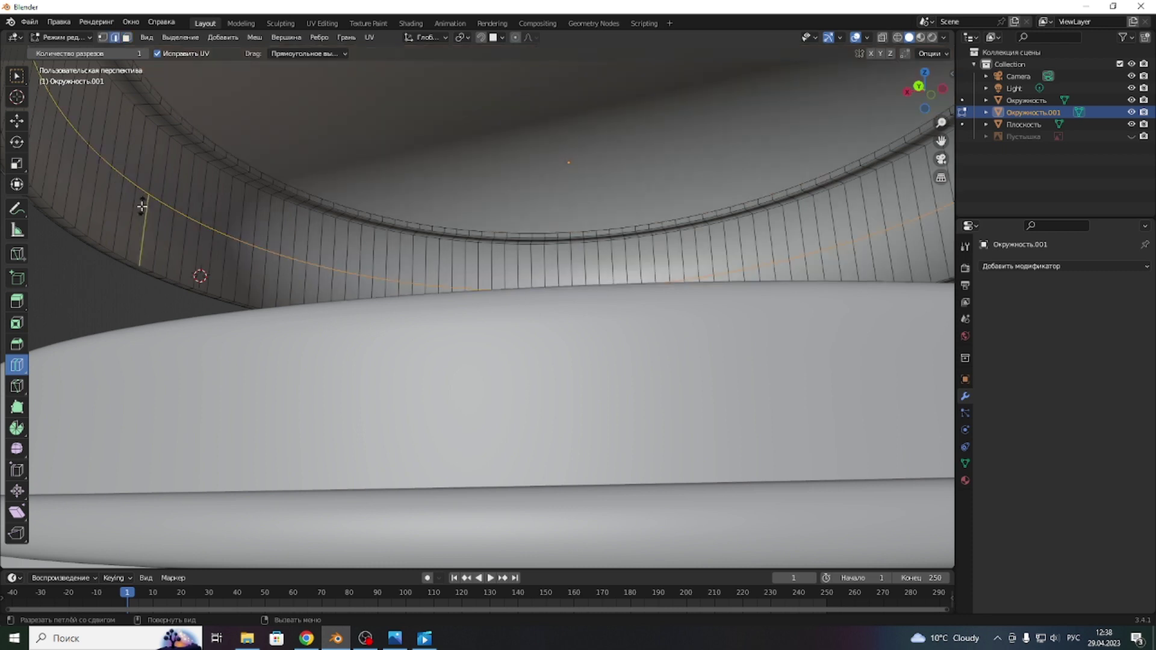
{"action": "left_click", "coordinate": [141, 206]}
{"action": "left_click", "coordinate": [195, 449]}
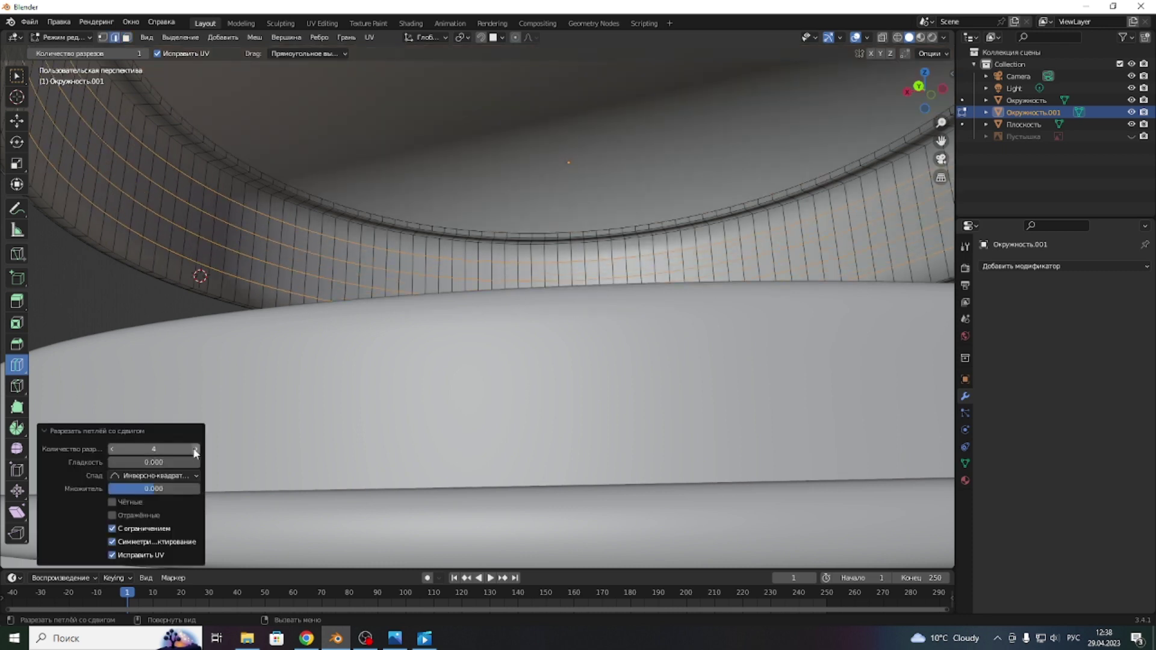
{"action": "left_click", "coordinate": [194, 451]}
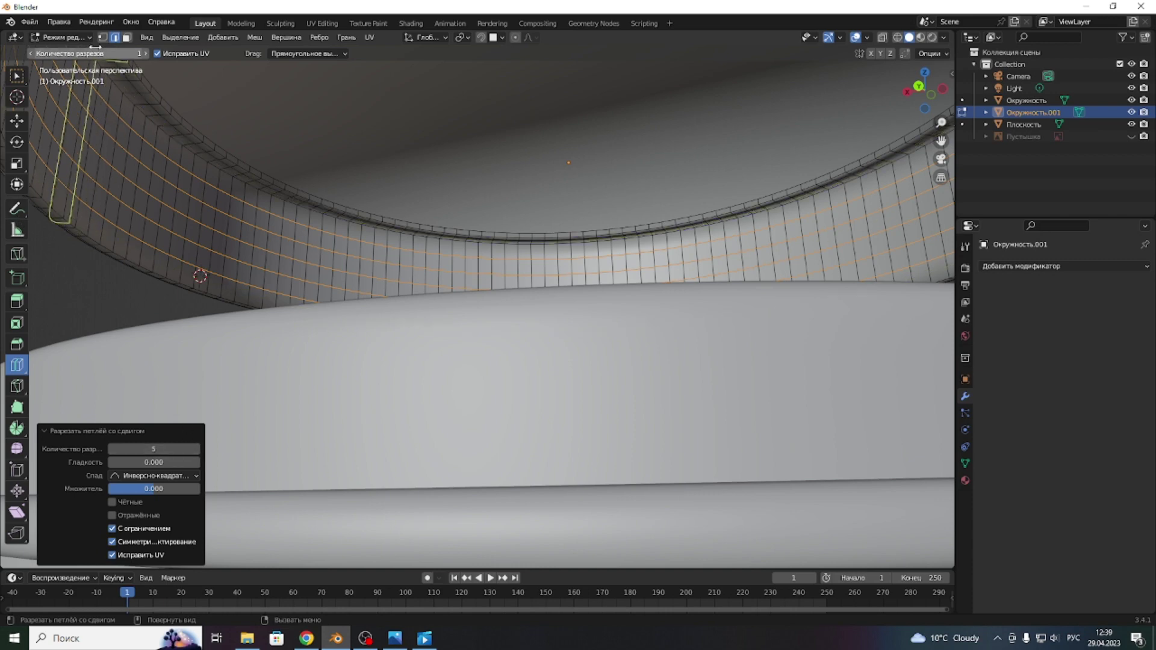
- In face select mode, select two face rings on the inner wall for the thread
{"action": "left_click", "coordinate": [127, 37]}
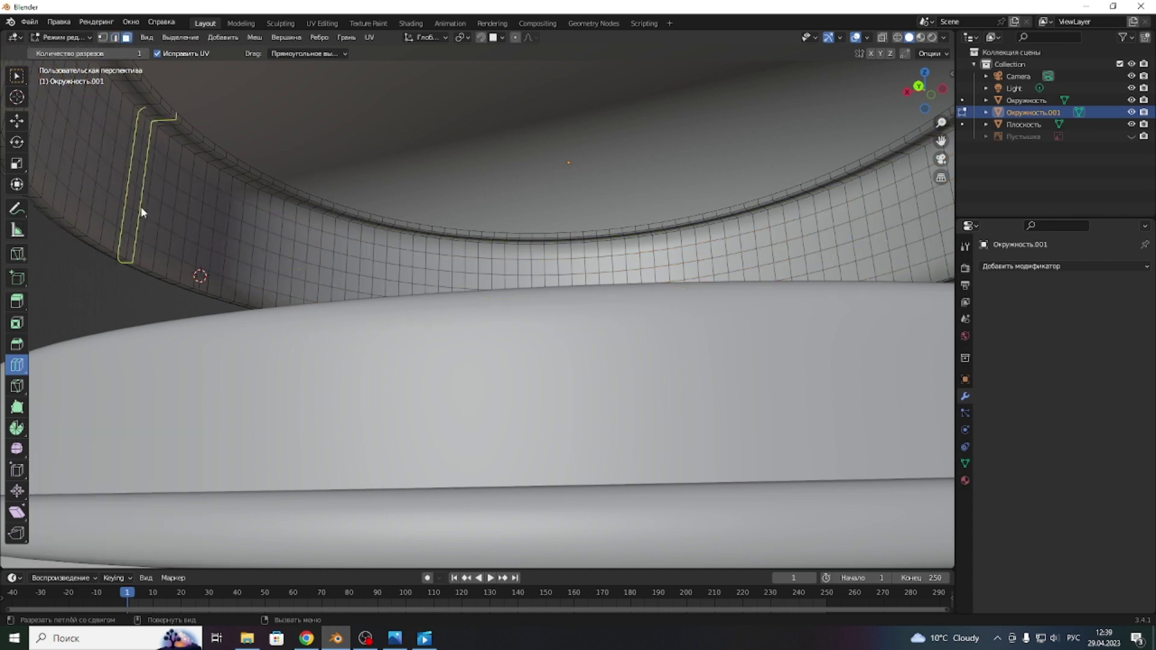
{"action": "left_click", "coordinate": [14, 121]}
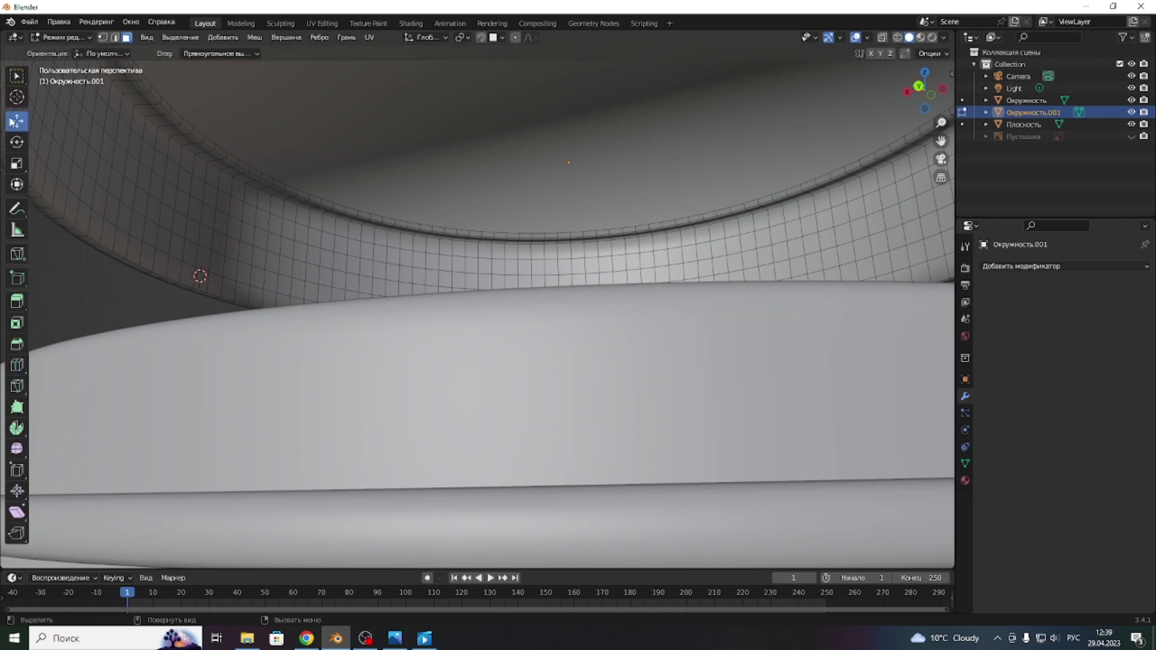
{"action": "left_click", "coordinate": [158, 216], "text": "alt"}
{"action": "left_click", "coordinate": [167, 175], "text": "alt"}
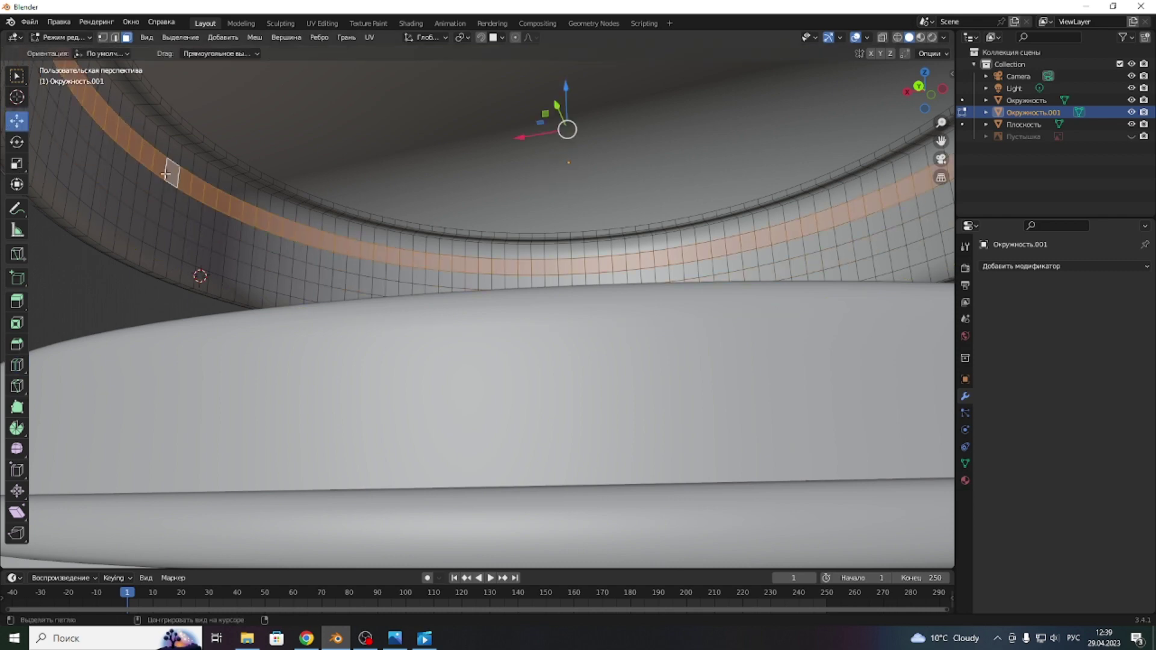
{"action": "left_click", "coordinate": [158, 214], "text": "alt+shift"}
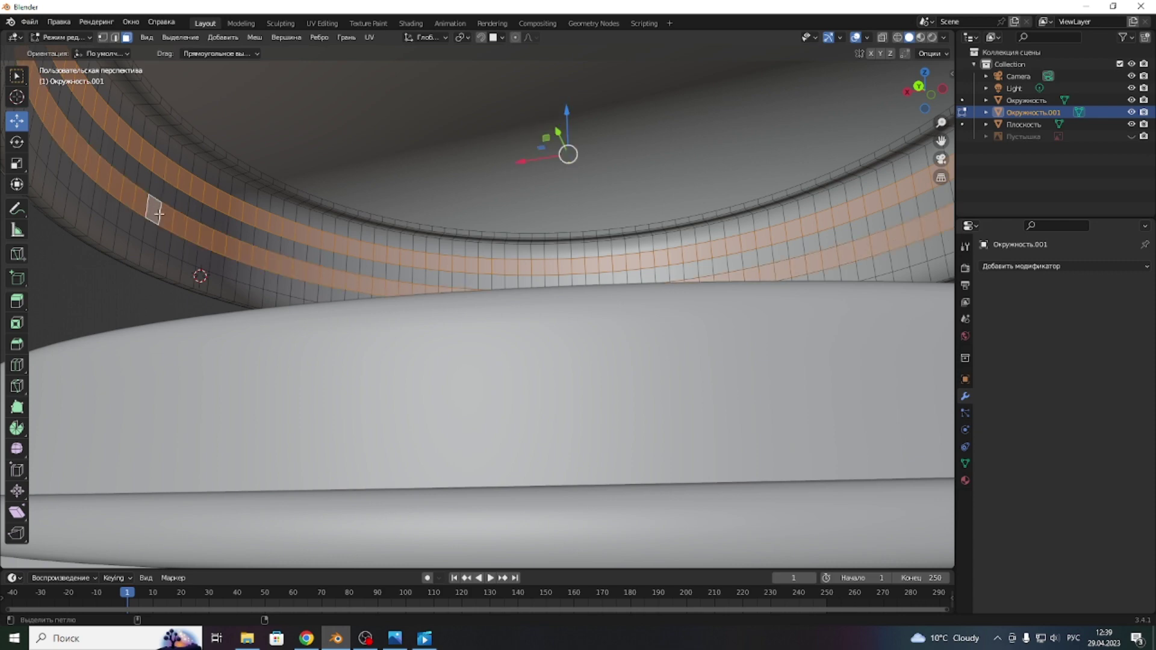
{"action": "left_click", "coordinate": [182, 205]}
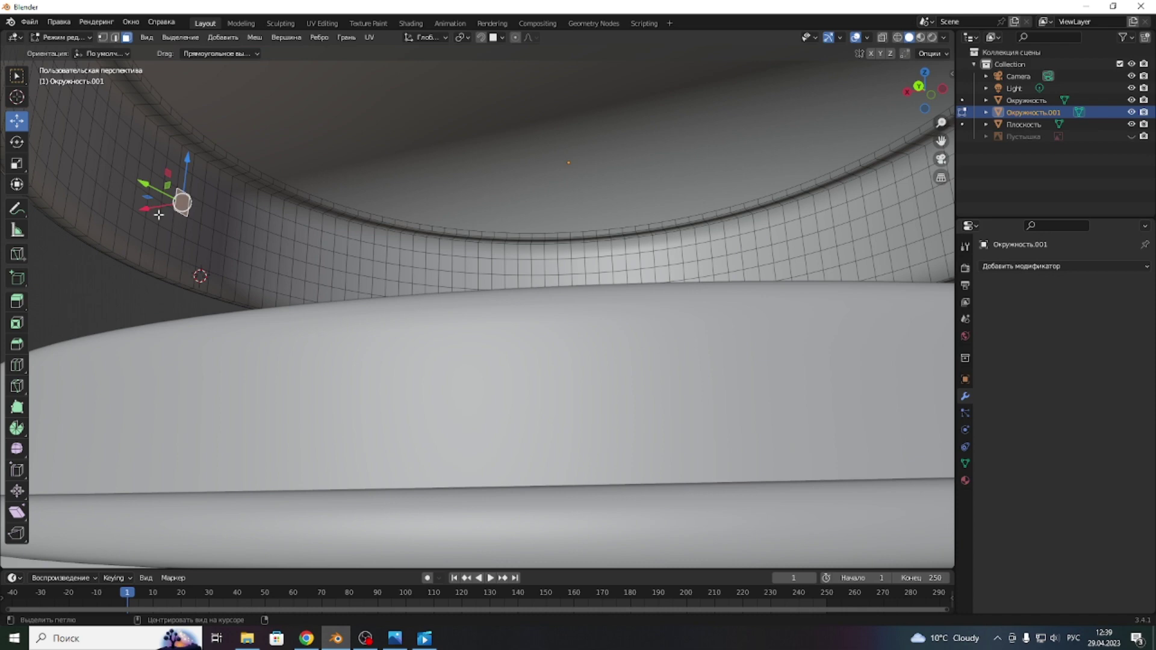
{"action": "left_click", "coordinate": [157, 215], "text": "alt"}
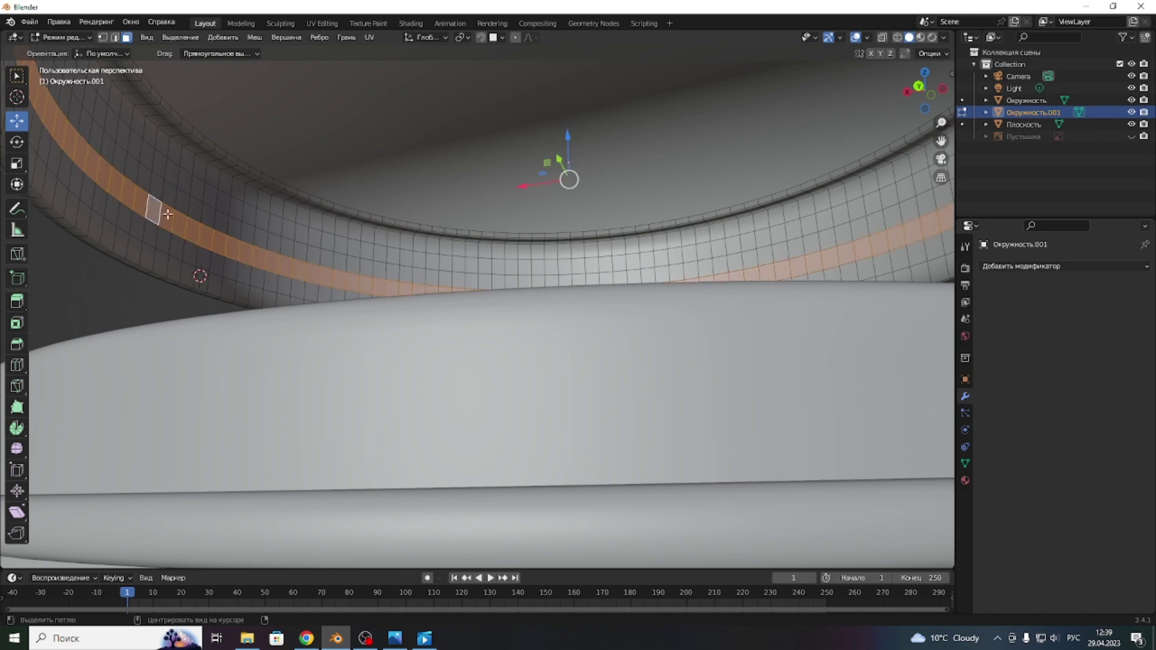
{"action": "left_click", "coordinate": [166, 171], "text": "alt+shift"}
{"action": "middle_click_drag", "start_coordinate": [193, 188], "coordinate": [200, 205]}
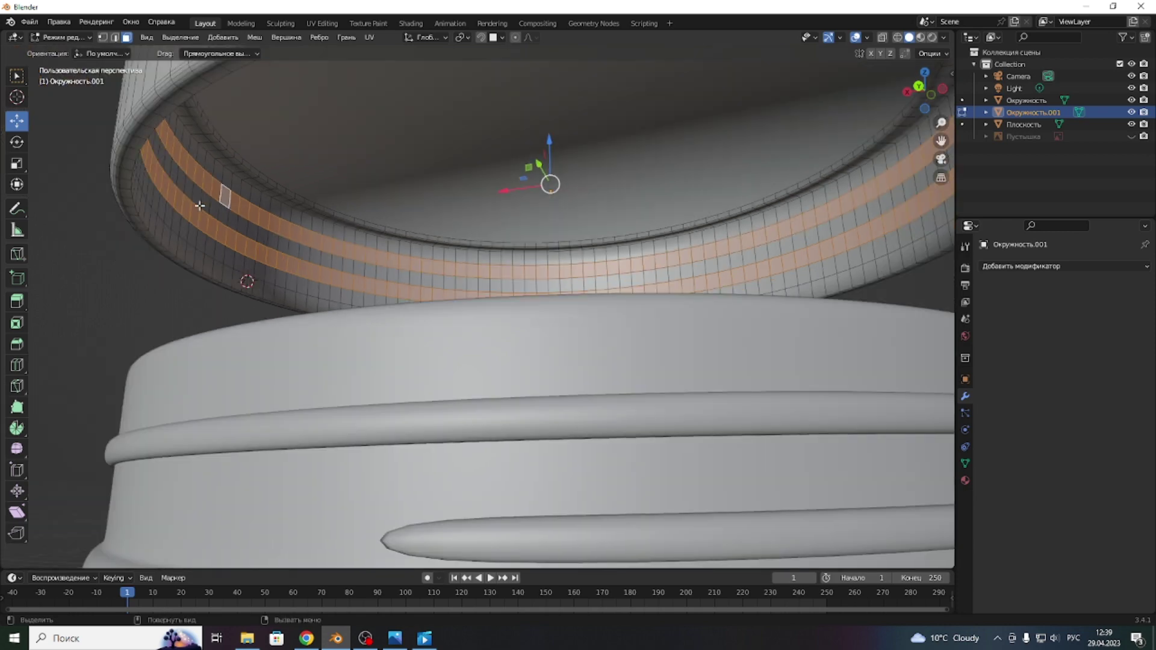
{"action": "scroll", "coordinate": [202, 206], "scroll_direction": "up", "scroll_amount": 2}
{"action": "left_click", "coordinate": [17, 324]}
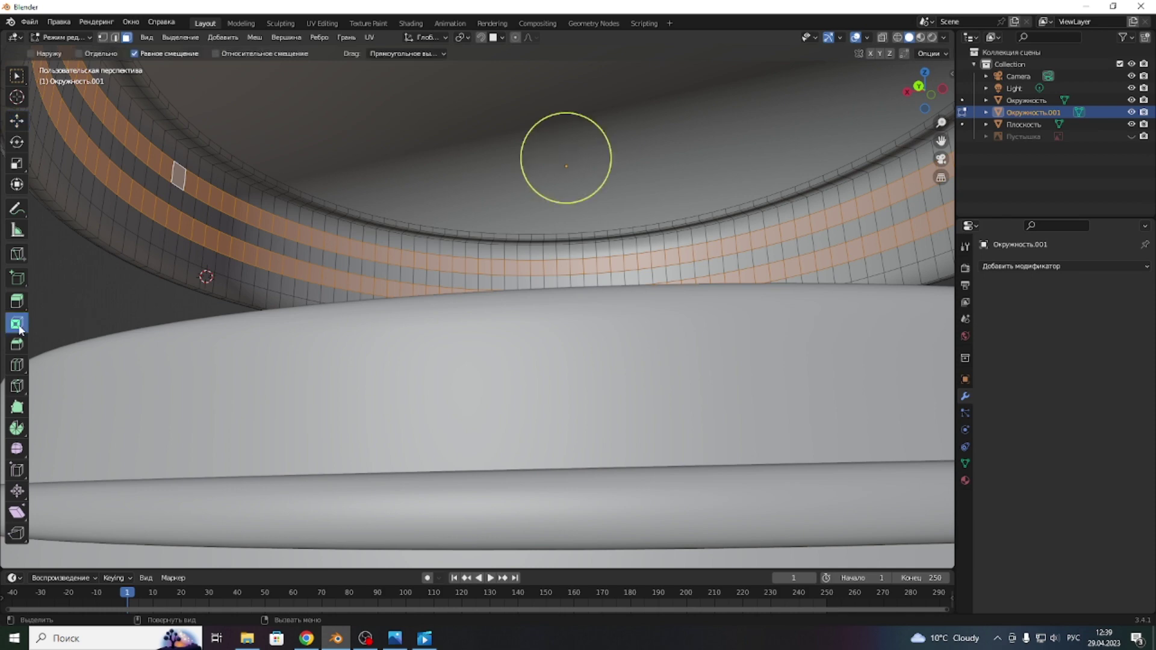
- Inset the two face rings by 0.04062 m, scale them to 1.035, and return to Object Mode
{"action": "left_click_drag", "start_coordinate": [571, 202], "coordinate": [569, 191]}
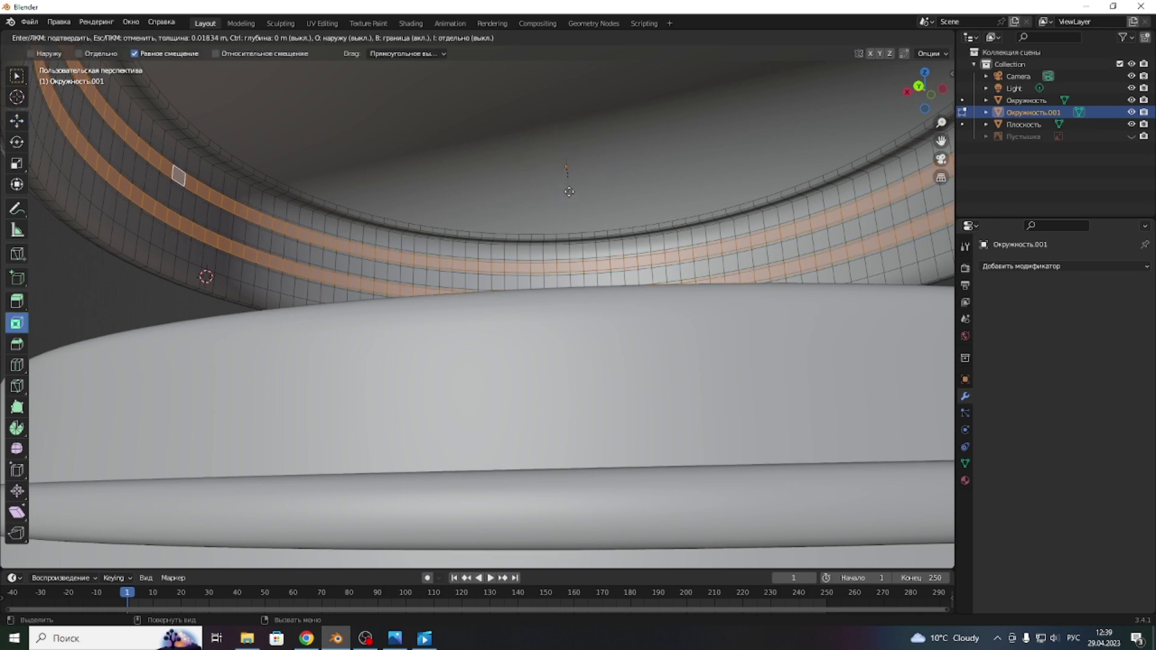
{"action": "left_click_drag", "start_coordinate": [569, 191], "coordinate": [569, 183]}
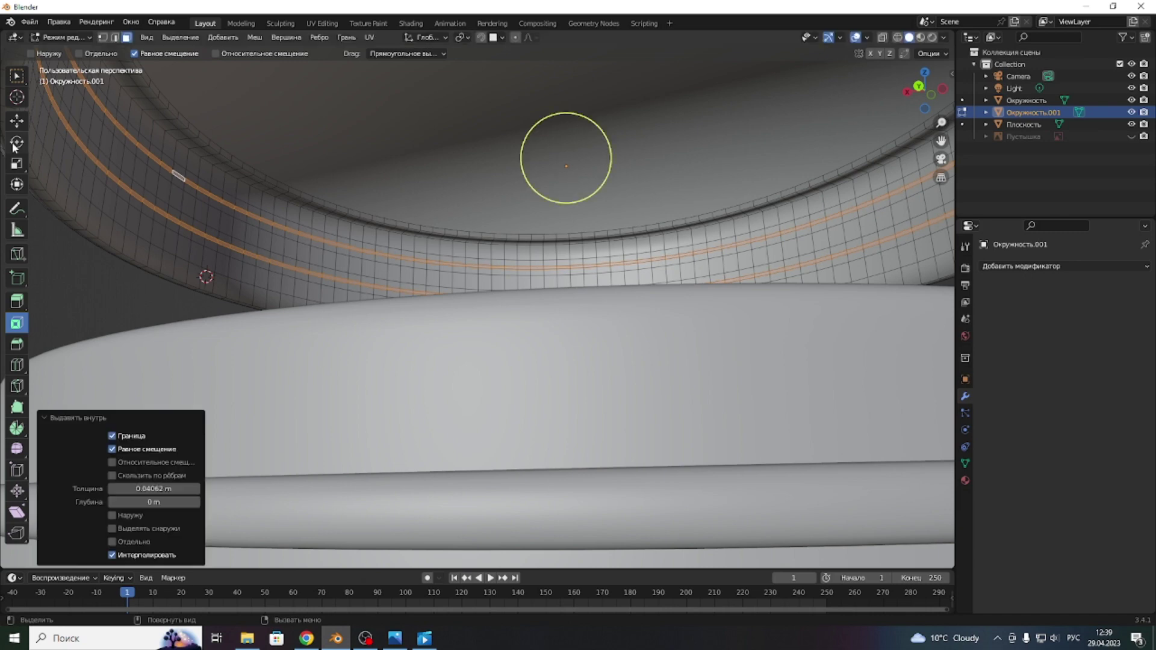
{"action": "left_click", "coordinate": [15, 171]}
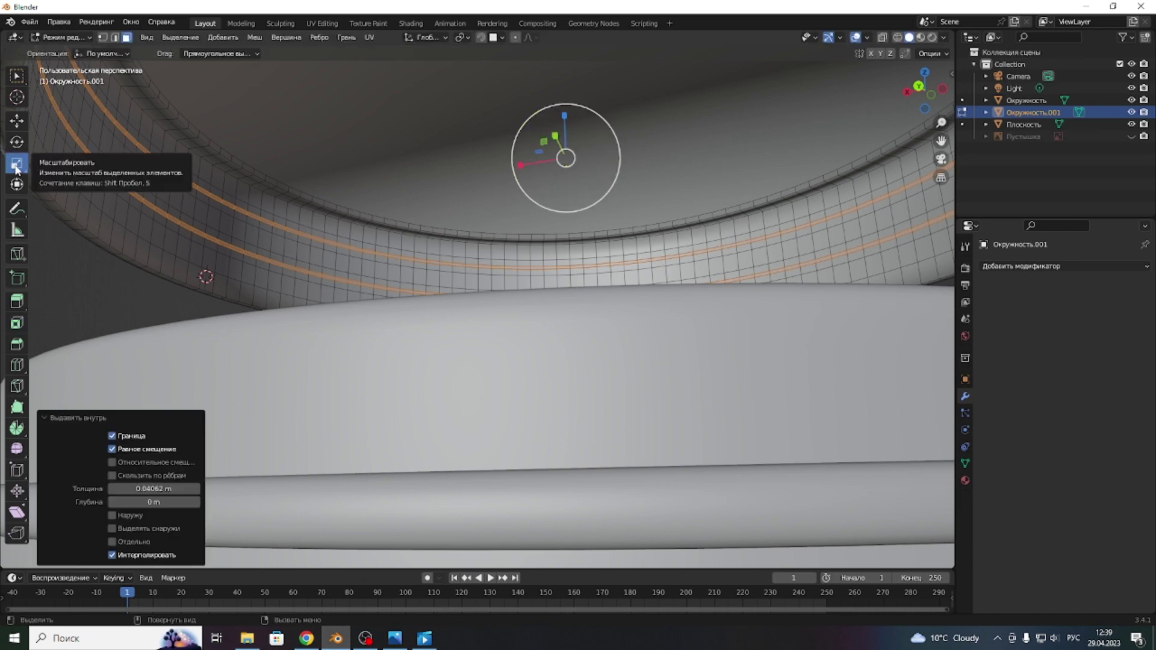
{"action": "left_click_drag", "start_coordinate": [563, 212], "coordinate": [566, 231]}
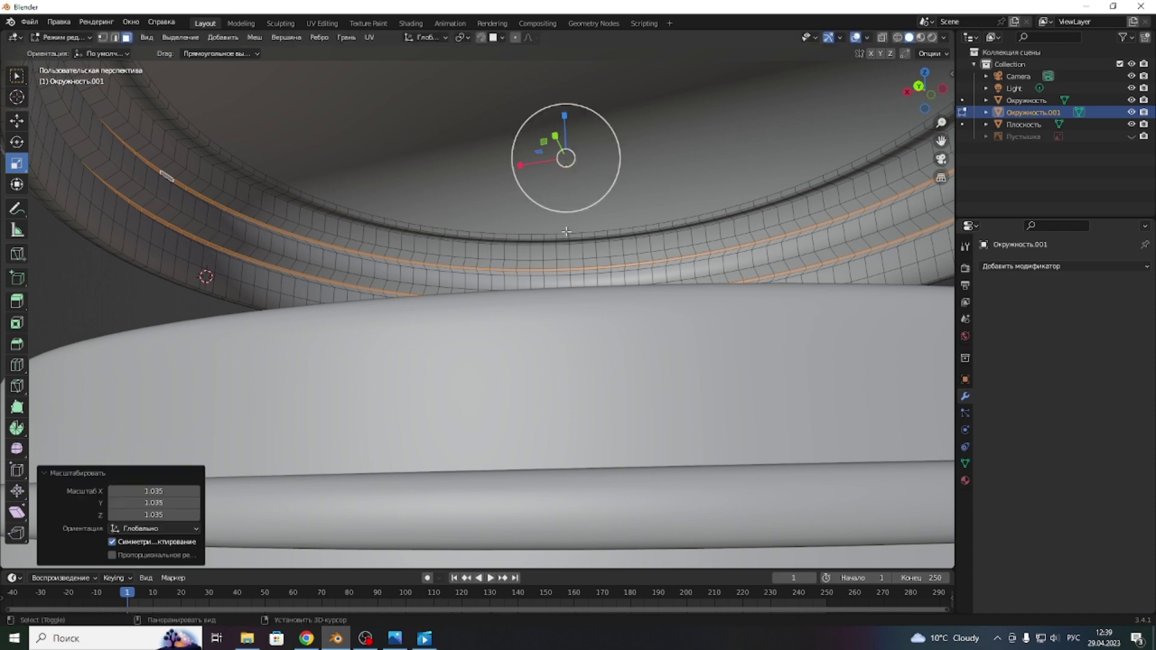
{"action": "middle_click_drag", "start_coordinate": [435, 222], "coordinate": [521, 222]}
{"action": "scroll", "coordinate": [518, 223], "scroll_direction": "down", "scroll_amount": 3}
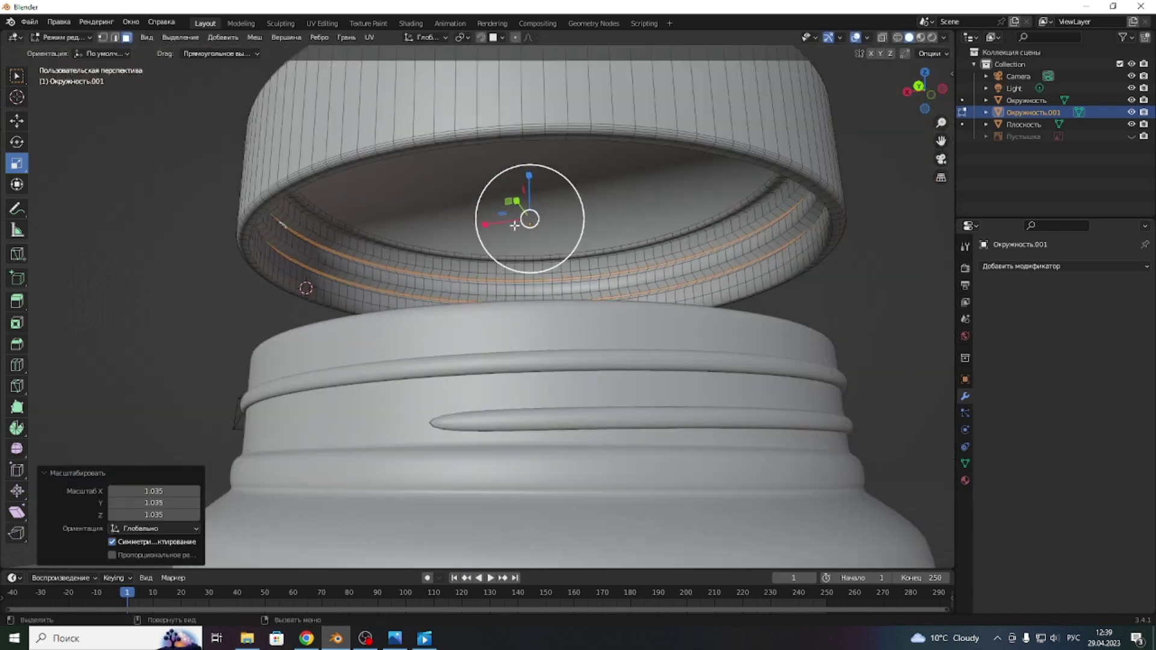
{"action": "key", "text": "Tab"}
{"action": "scroll", "coordinate": [618, 240], "scroll_direction": "down", "scroll_amount": 4}
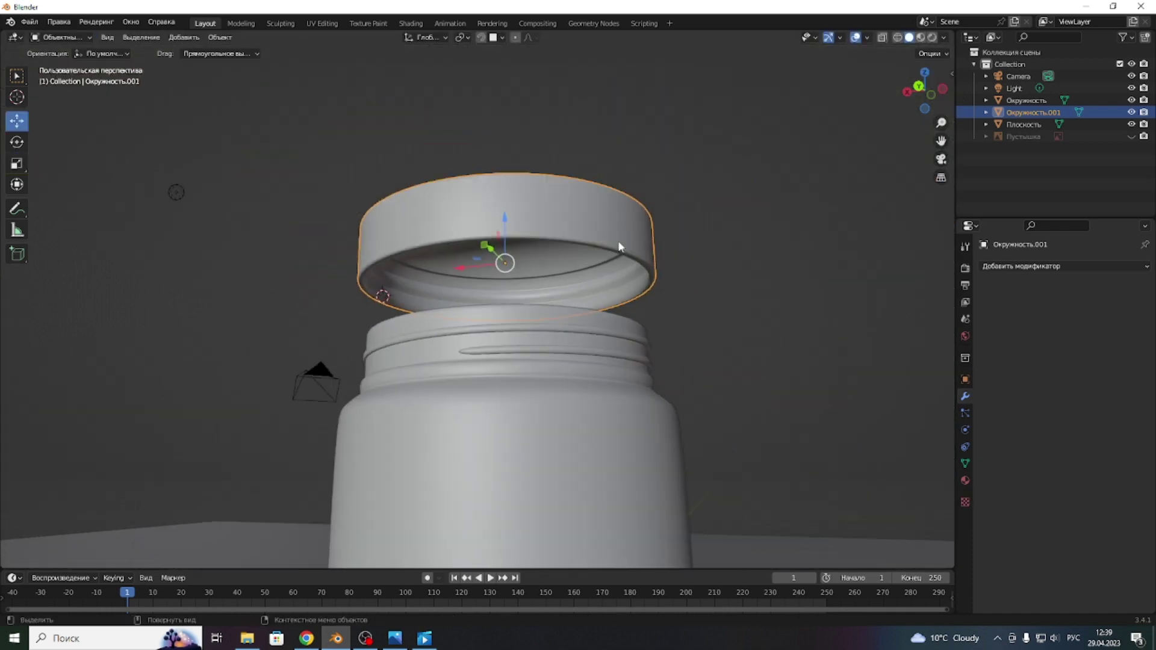
- In Back Ortho view, lower the lid 1.1733 m onto the neck, checking the fit in X-ray
{"action": "scroll", "coordinate": [562, 272], "scroll_direction": "up", "scroll_amount": 4}
{"action": "scroll", "coordinate": [434, 265], "scroll_direction": "down", "scroll_amount": 3}
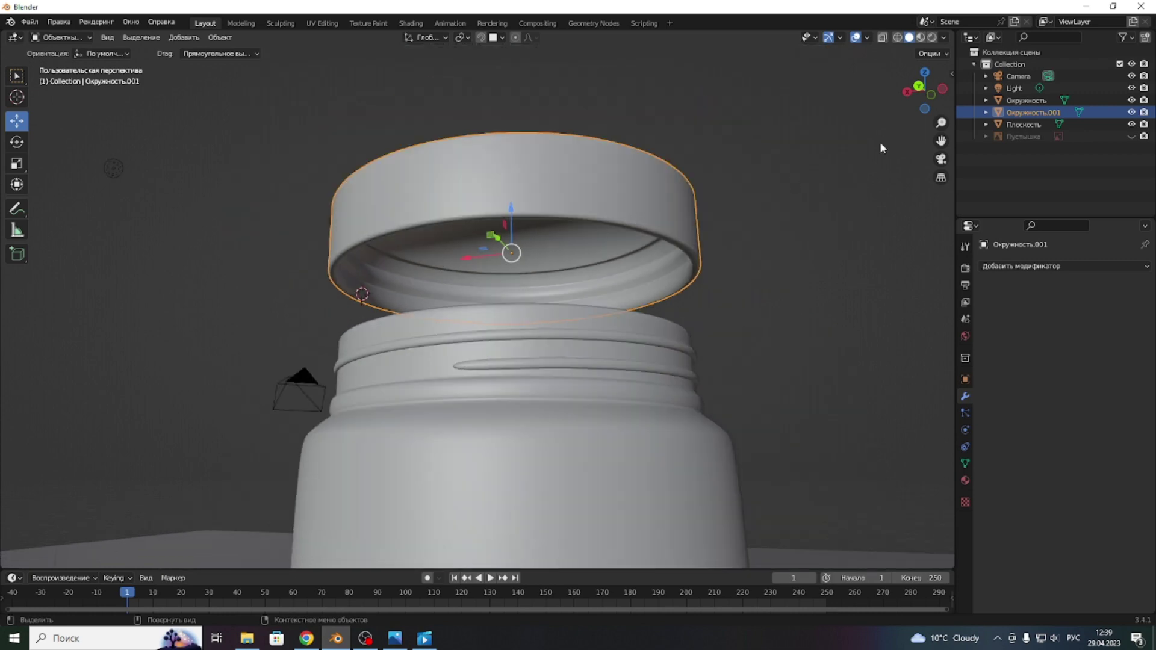
{"action": "mouse_move", "coordinate": [925, 91]}
{"action": "left_mouse_down"}
{"action": "mouse_move", "coordinate": [924, 66]}
{"action": "mouse_move", "coordinate": [924, 102]}
{"action": "left_mouse_up"}
{"action": "scroll", "coordinate": [640, 265], "scroll_direction": "down", "scroll_amount": 1}
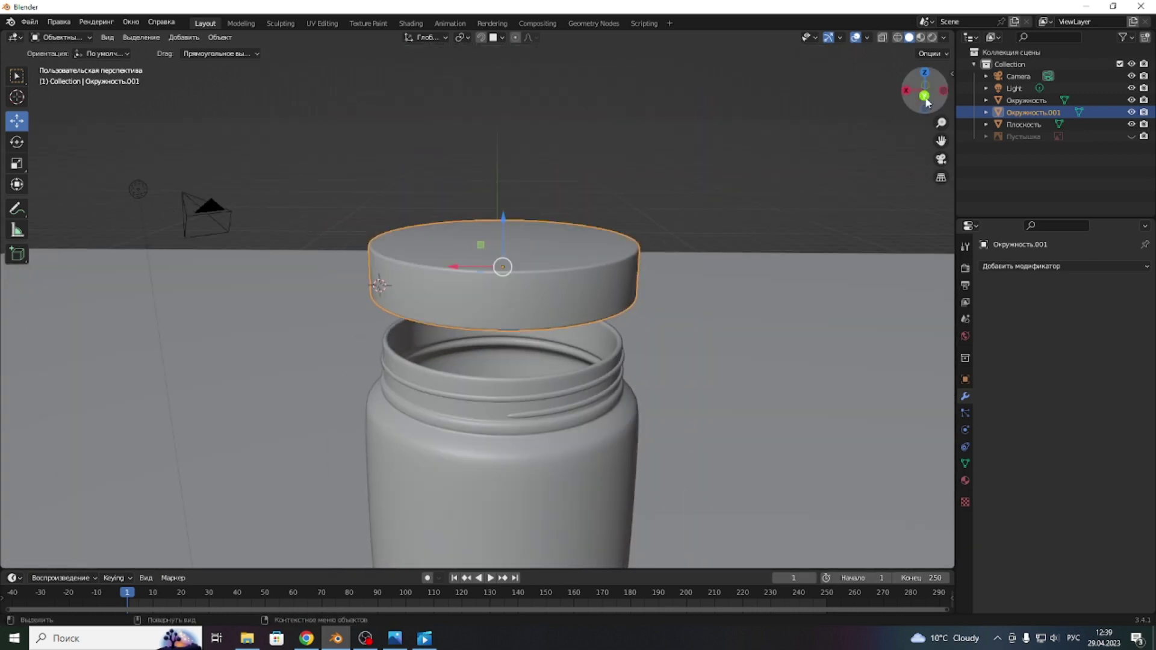
{"action": "left_click", "coordinate": [925, 95]}
{"action": "left_click_drag", "start_coordinate": [506, 214], "coordinate": [495, 320]}
{"action": "left_click", "coordinate": [882, 38]}
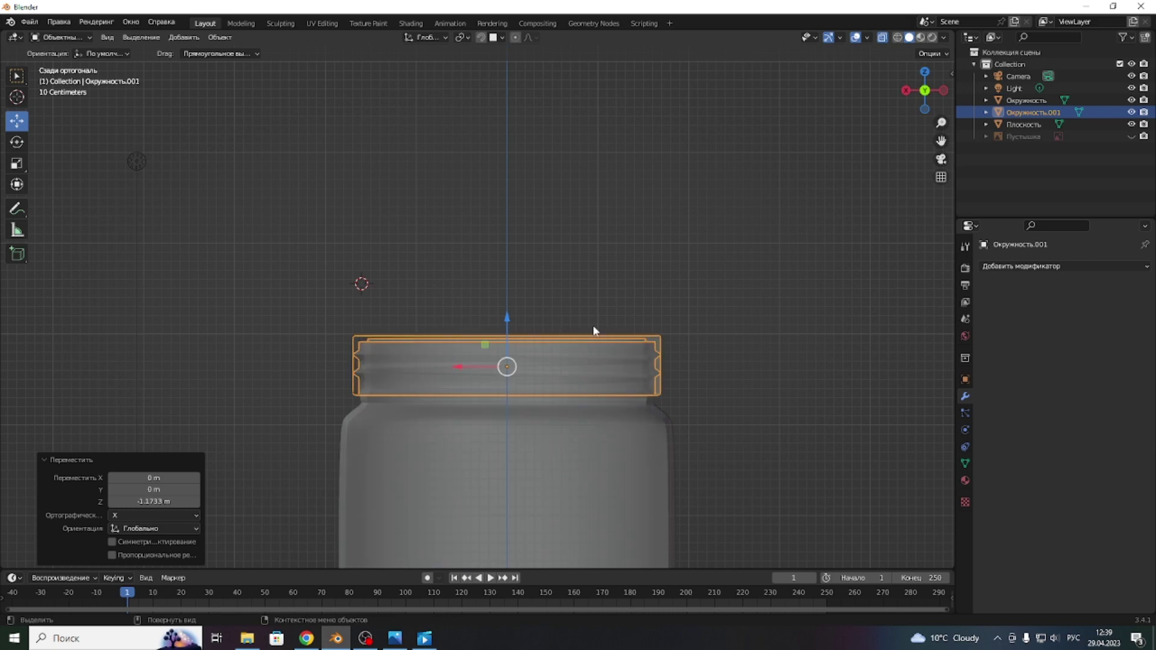
{"action": "scroll", "coordinate": [554, 360], "scroll_direction": "up", "scroll_amount": 3}
{"action": "left_click_drag", "start_coordinate": [529, 364], "coordinate": [526, 363]}
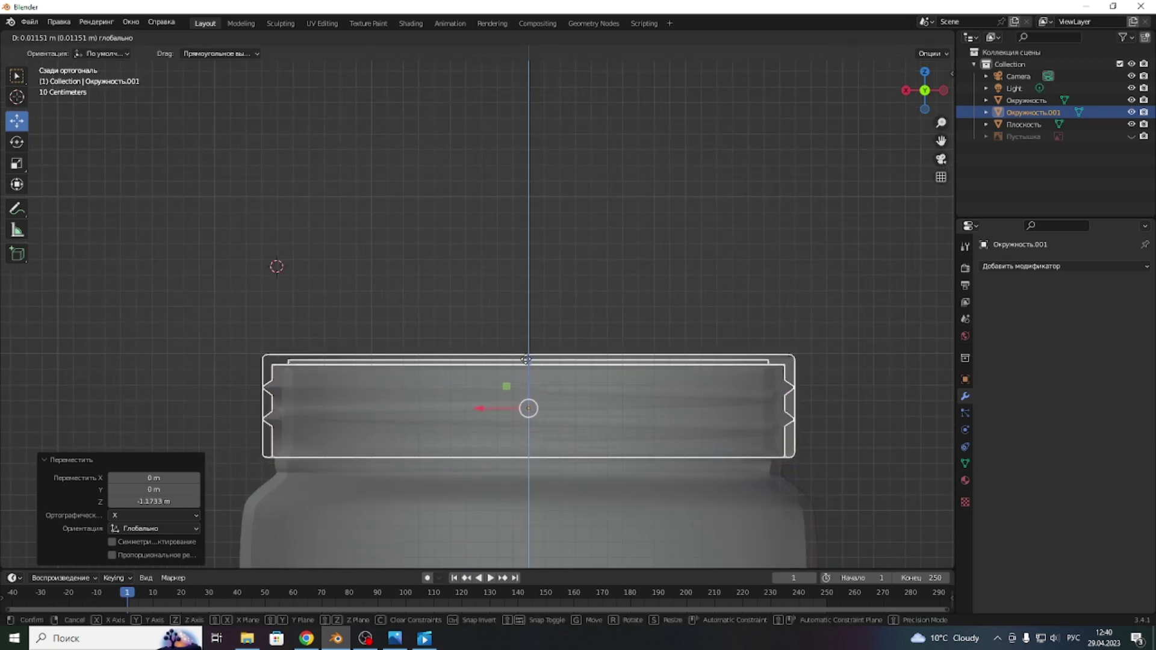
{"action": "left_click_drag", "start_coordinate": [526, 363], "coordinate": [527, 360]}
{"action": "left_click", "coordinate": [665, 250]}
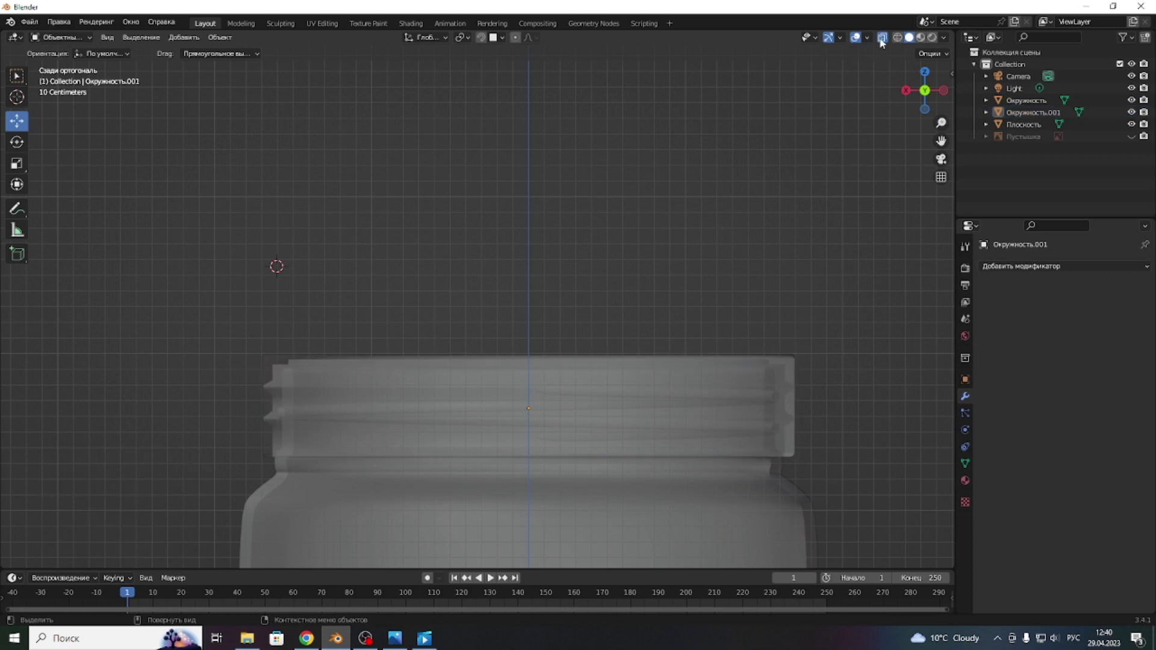
- Turn off X-ray, preview in Rendered shading, and raise the light 0.85642 m
{"action": "left_click", "coordinate": [882, 39]}
{"action": "mouse_move", "coordinate": [925, 90]}
{"action": "left_mouse_down"}
{"action": "mouse_move", "coordinate": [723, 225]}
{"action": "mouse_move", "coordinate": [624, 308]}
{"action": "left_mouse_up"}
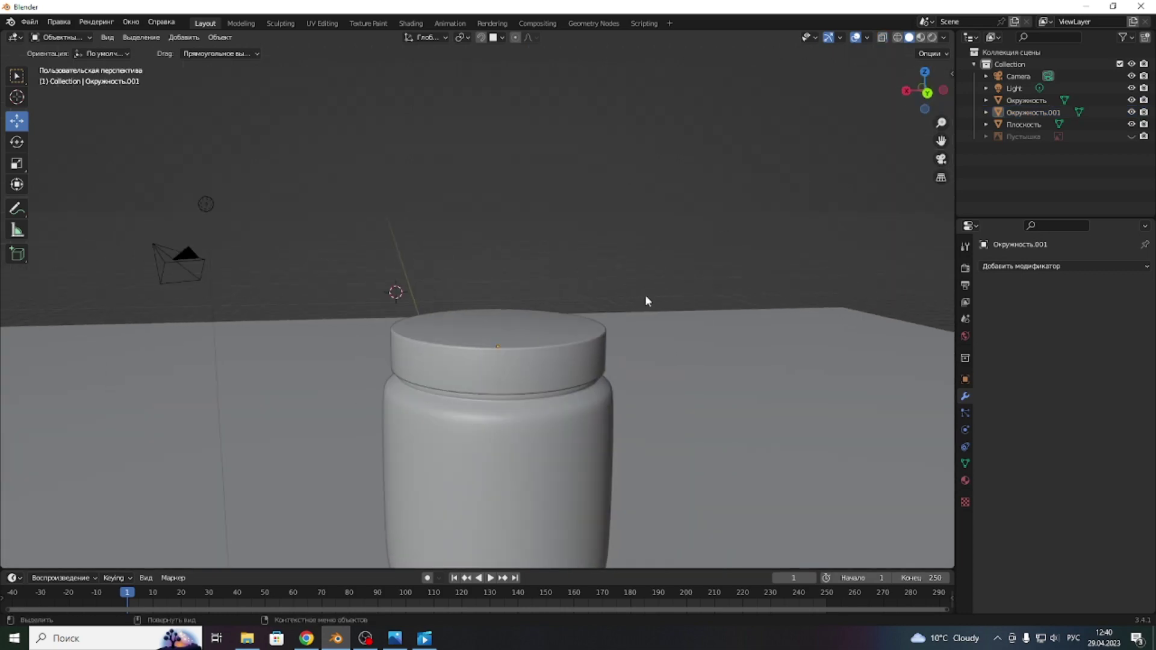
{"action": "left_click_drag", "start_coordinate": [942, 141], "coordinate": [843, 36]}
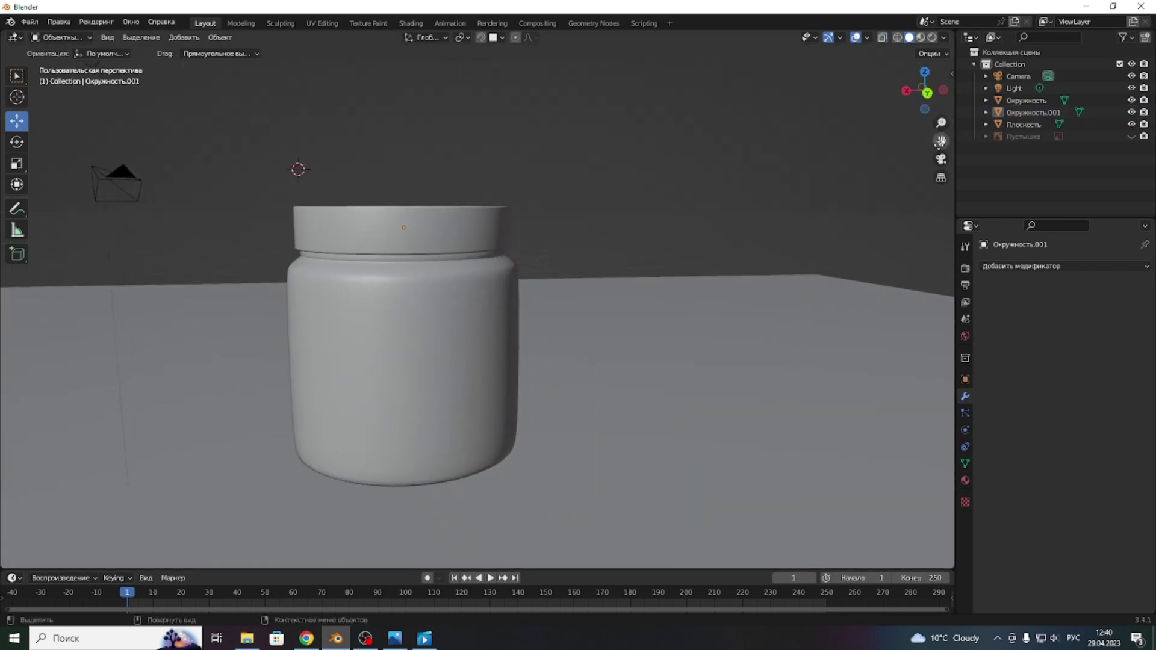
{"action": "left_click_drag", "start_coordinate": [941, 141], "coordinate": [990, 150]}
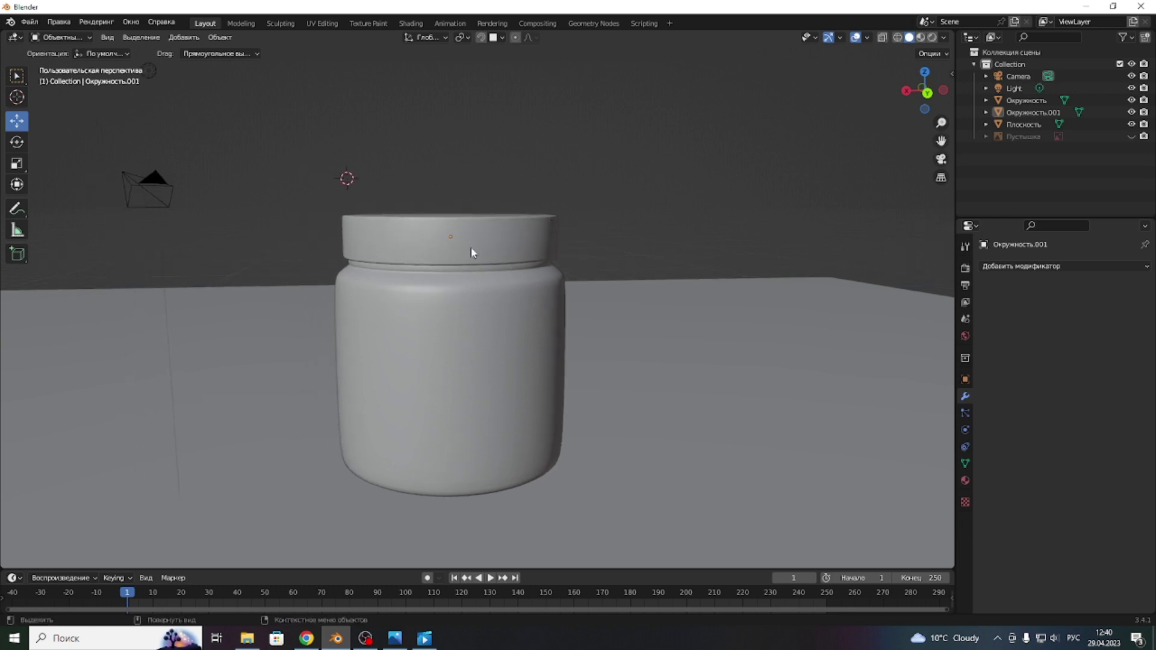
{"action": "left_click", "coordinate": [932, 38]}
{"action": "scroll", "coordinate": [500, 289], "scroll_direction": "down", "scroll_amount": 2}
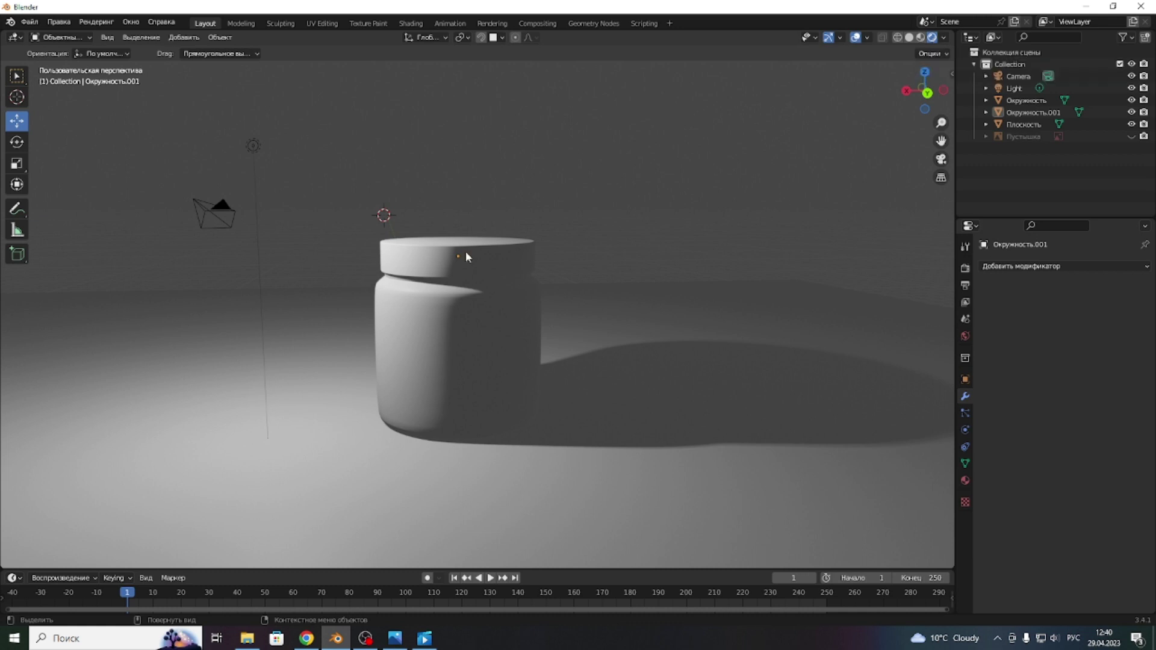
{"action": "mouse_move", "coordinate": [927, 91]}
{"action": "left_mouse_down"}
{"action": "mouse_move", "coordinate": [3, 240]}
{"action": "mouse_move", "coordinate": [641, 141]}
{"action": "left_mouse_up"}
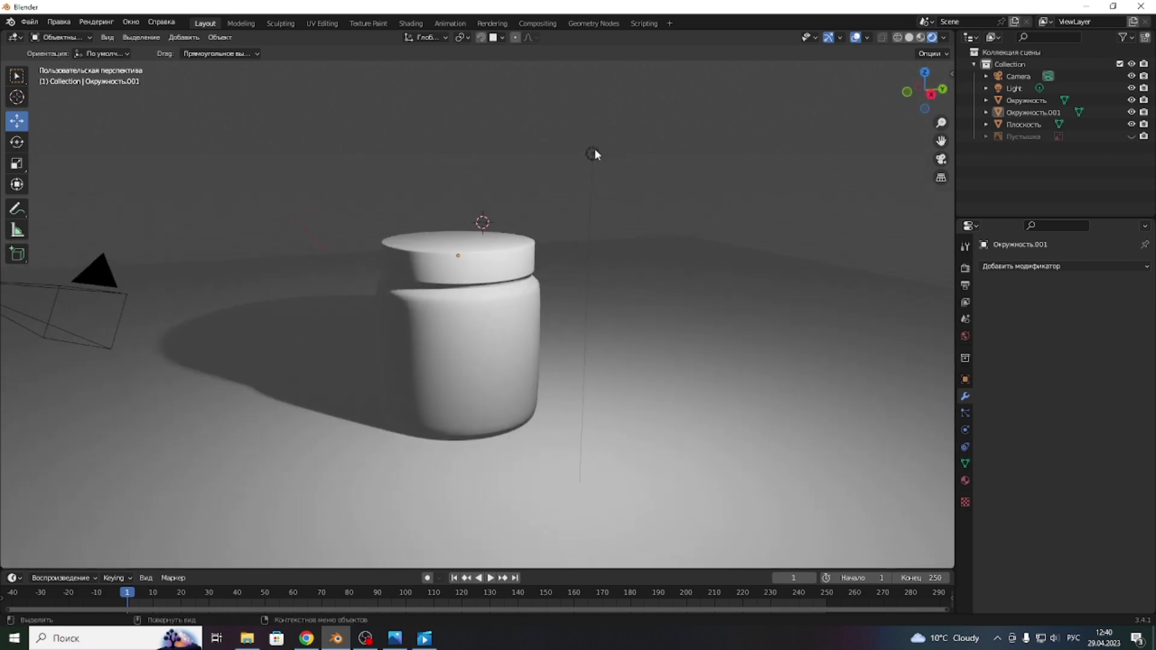
{"action": "left_click", "coordinate": [593, 153]}
{"action": "left_click_drag", "start_coordinate": [595, 104], "coordinate": [597, 49]}
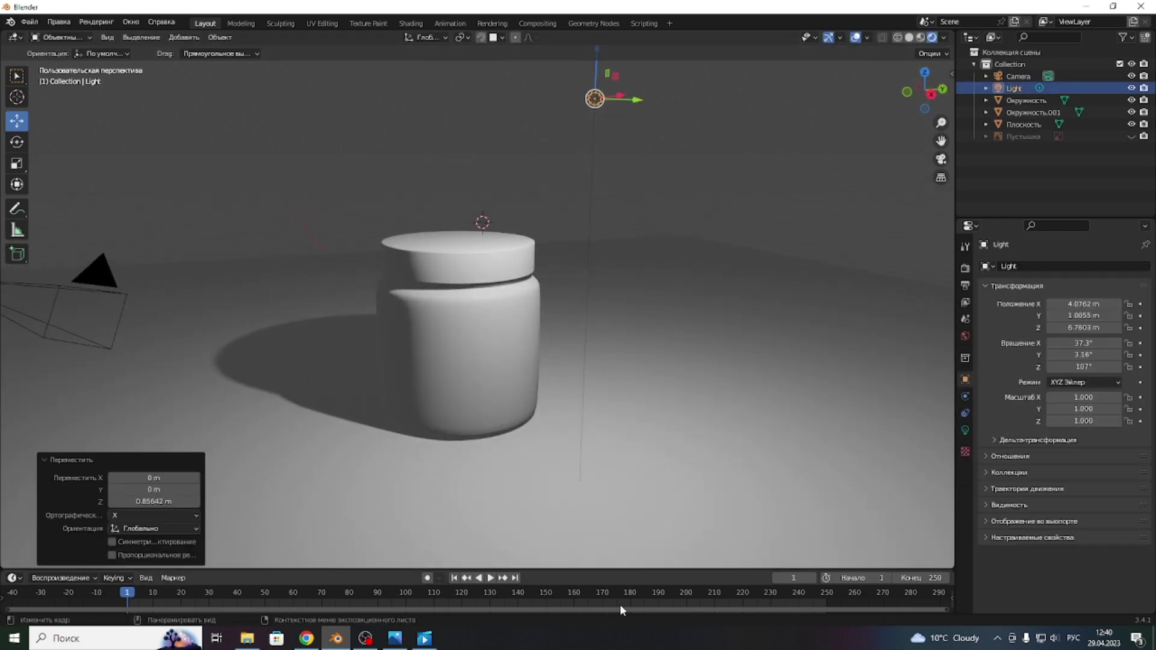
- Set the light's power to 5000 W
{"action": "left_click", "coordinate": [966, 430]}
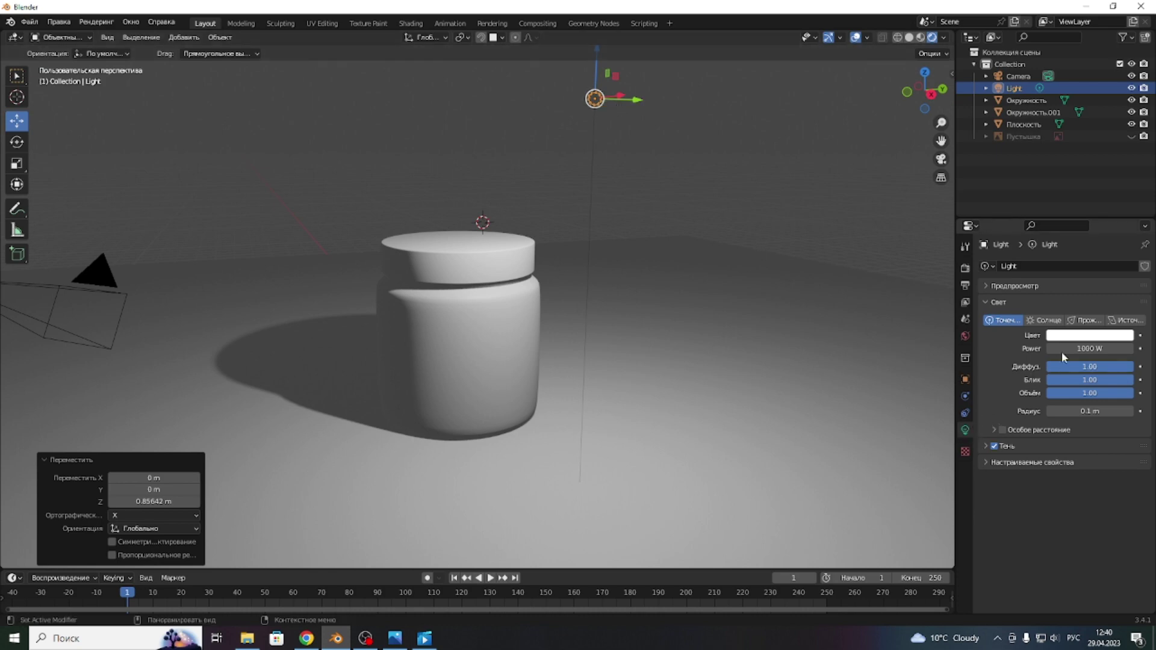
{"action": "left_click", "coordinate": [1091, 350]}
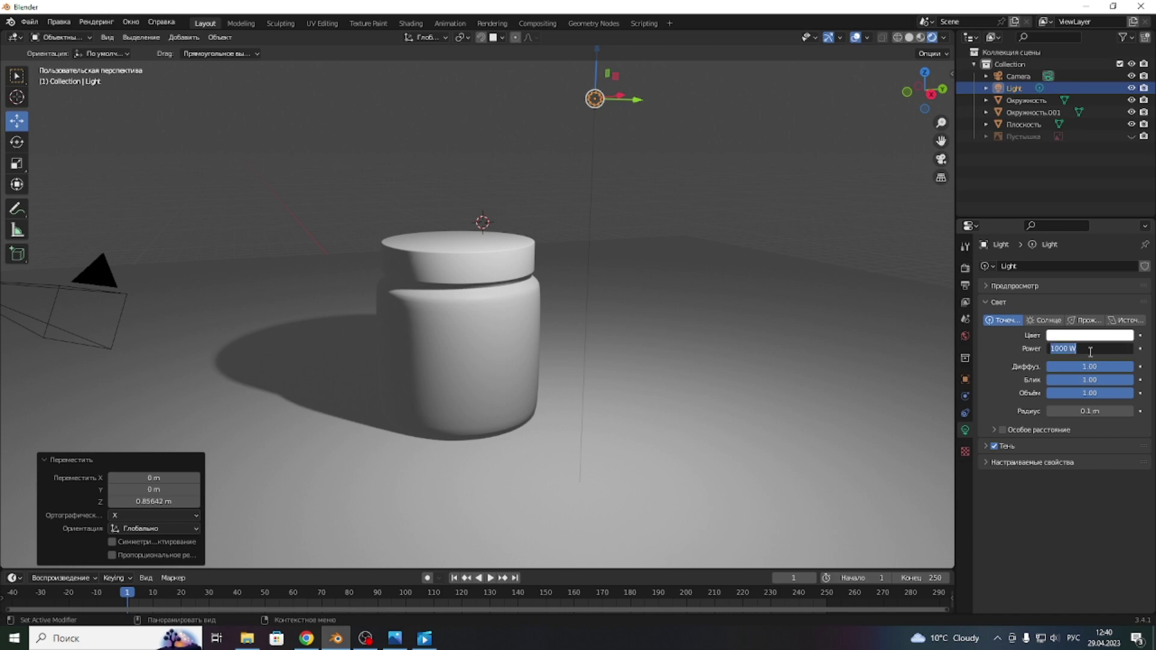
{"action": "type", "text": "50"}
{"action": "key", "text": "Return"}
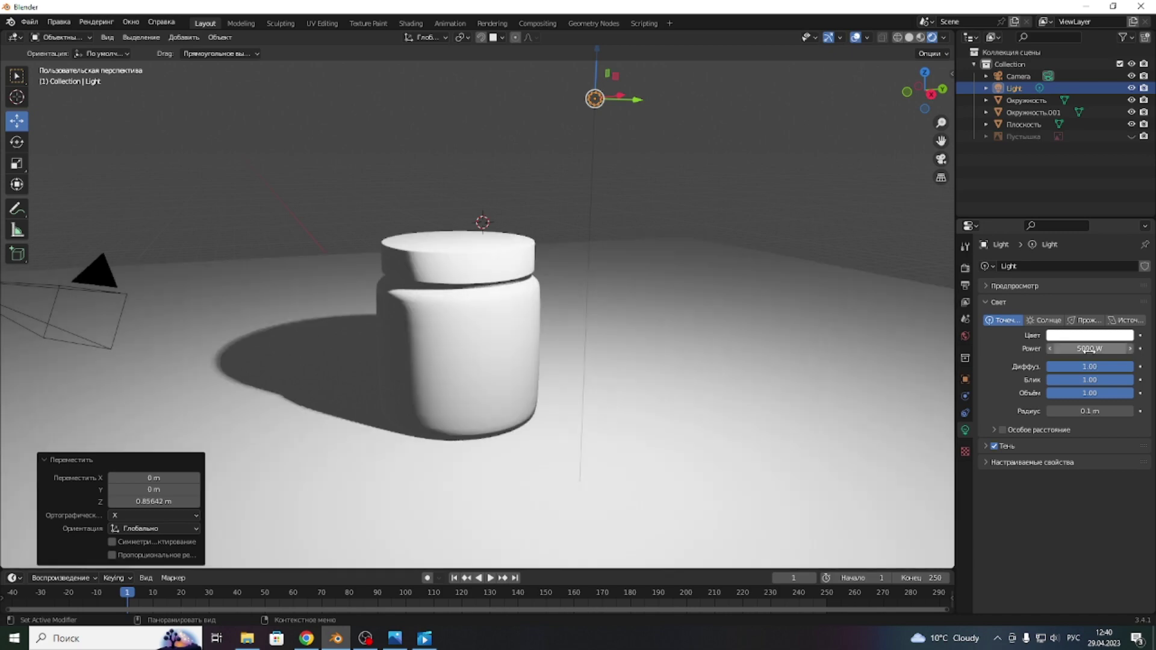
{"action": "scroll", "coordinate": [728, 250], "scroll_direction": "down", "scroll_amount": 3}
{"action": "scroll", "coordinate": [558, 213], "scroll_direction": "down", "scroll_amount": 3}
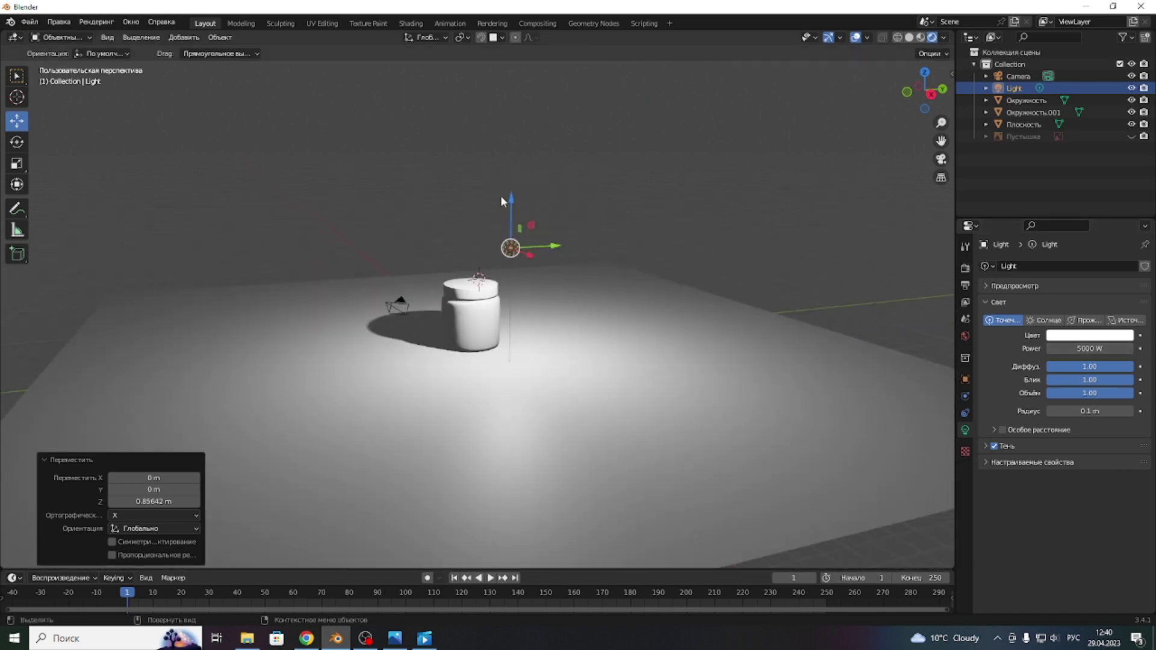
- Slide the light 0.98857 m back along the Y axis beside the jar
{"action": "key", "text": "g"}
{"action": "key", "text": "z"}
{"action": "key", "text": "y"}
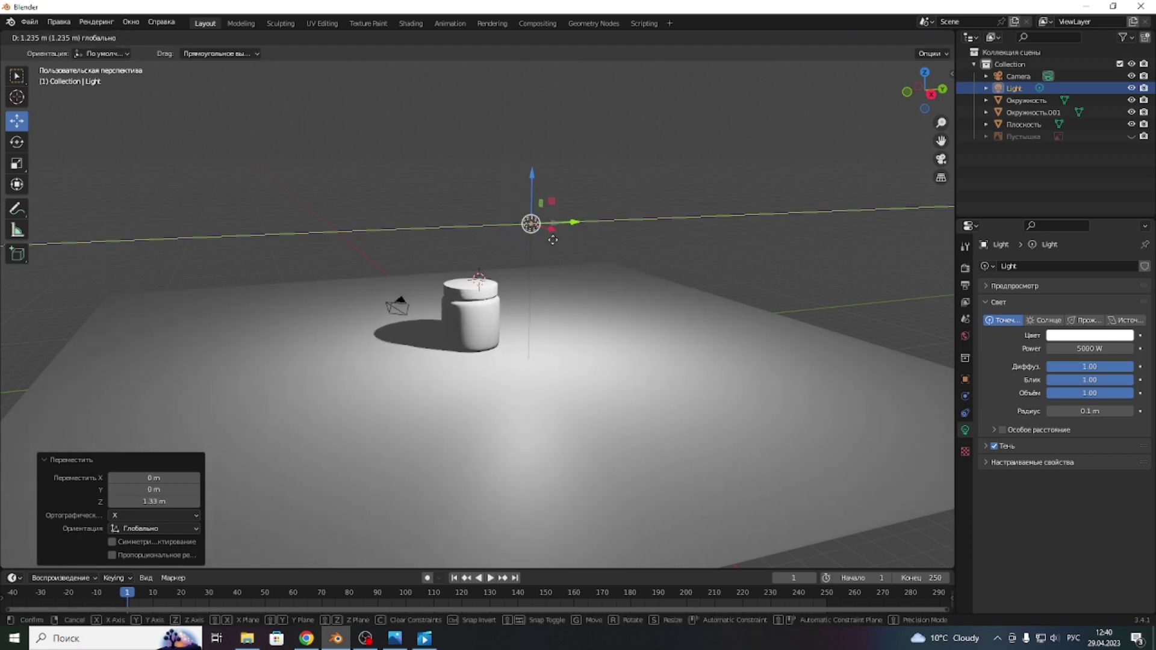
{"action": "left_click", "coordinate": [479, 296]}
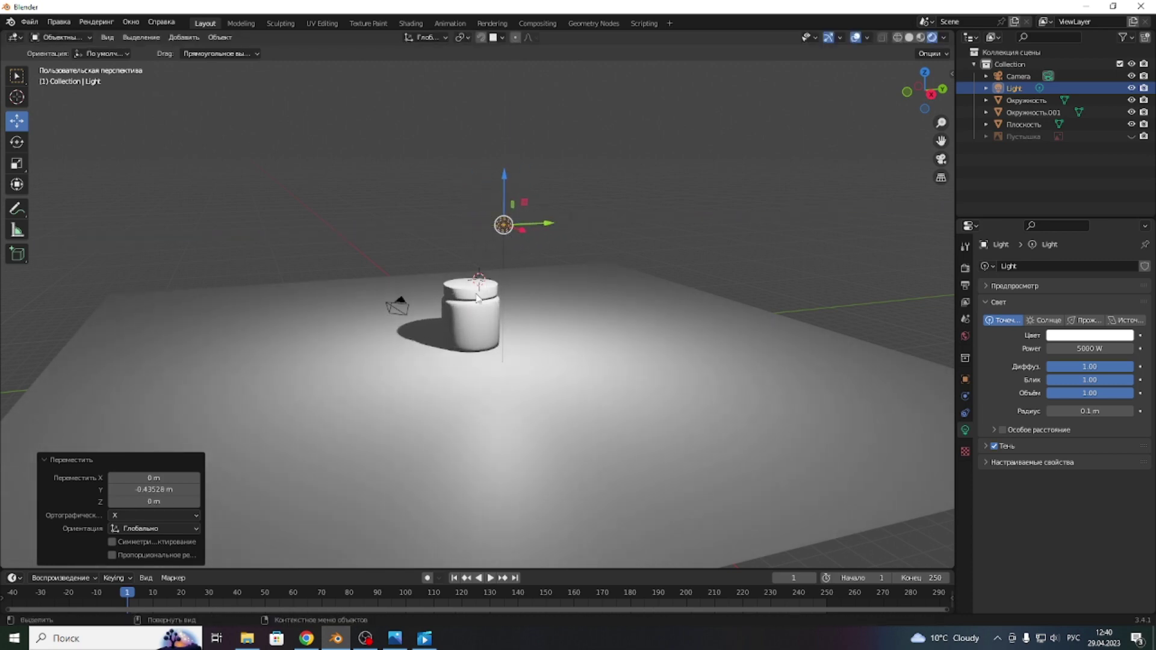
{"action": "scroll", "coordinate": [479, 295], "scroll_direction": "up", "scroll_amount": 4}
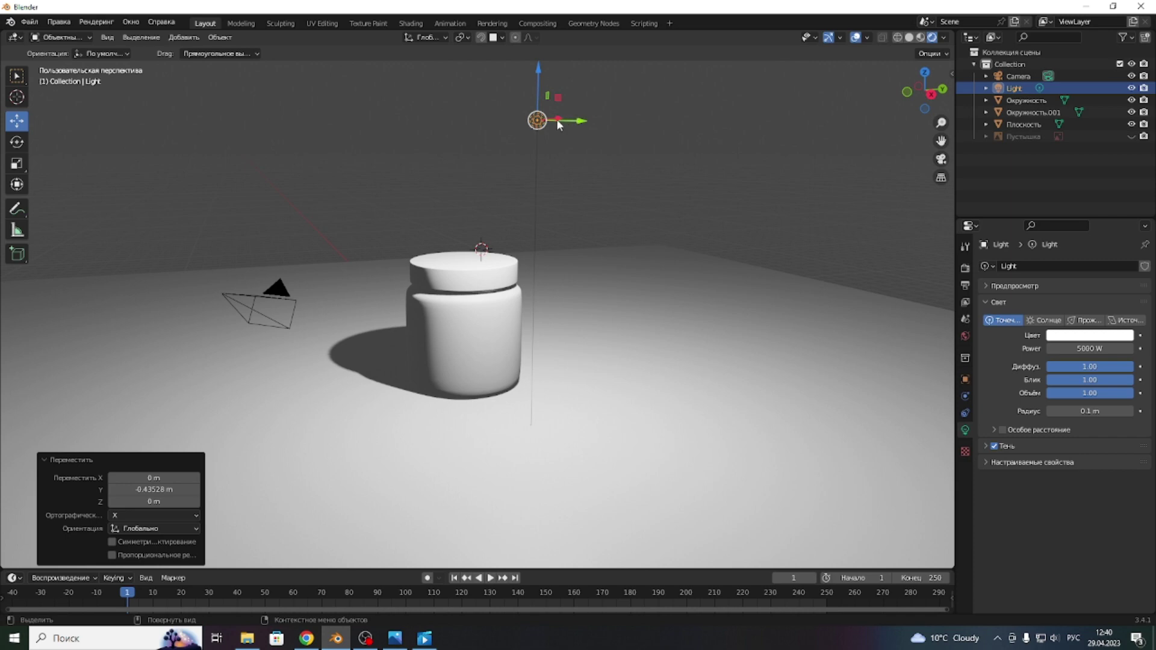
{"action": "left_click_drag", "start_coordinate": [558, 119], "coordinate": [516, 114]}
{"action": "scroll", "coordinate": [492, 319], "scroll_direction": "up", "scroll_amount": 3}
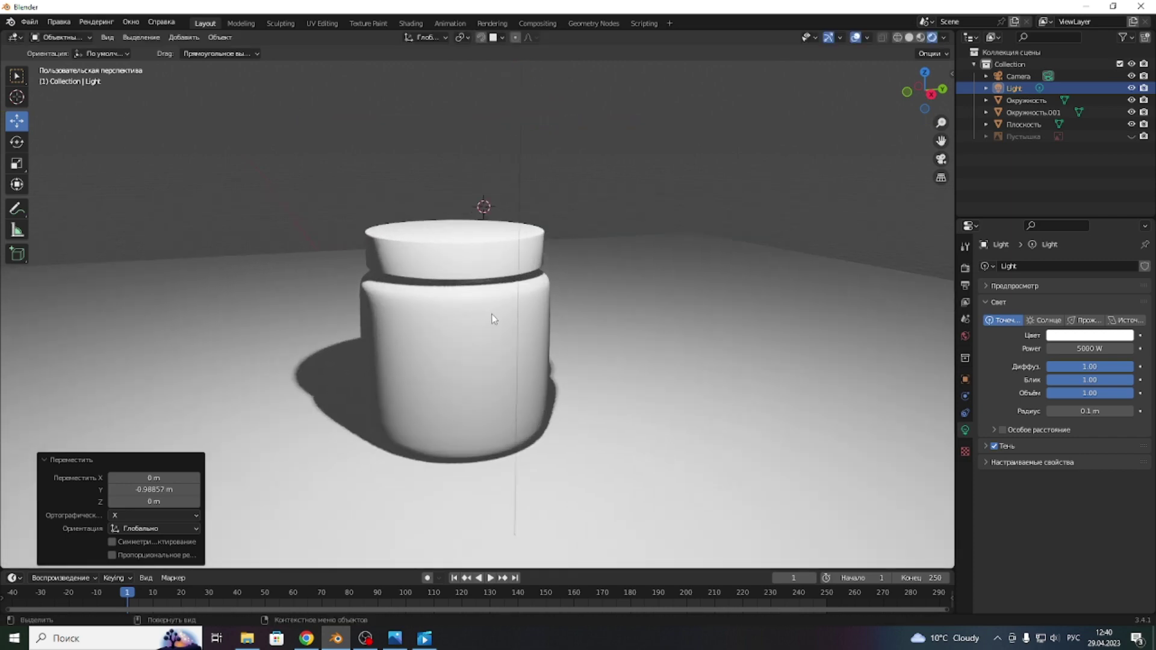
{"action": "left_click", "coordinate": [965, 269]}
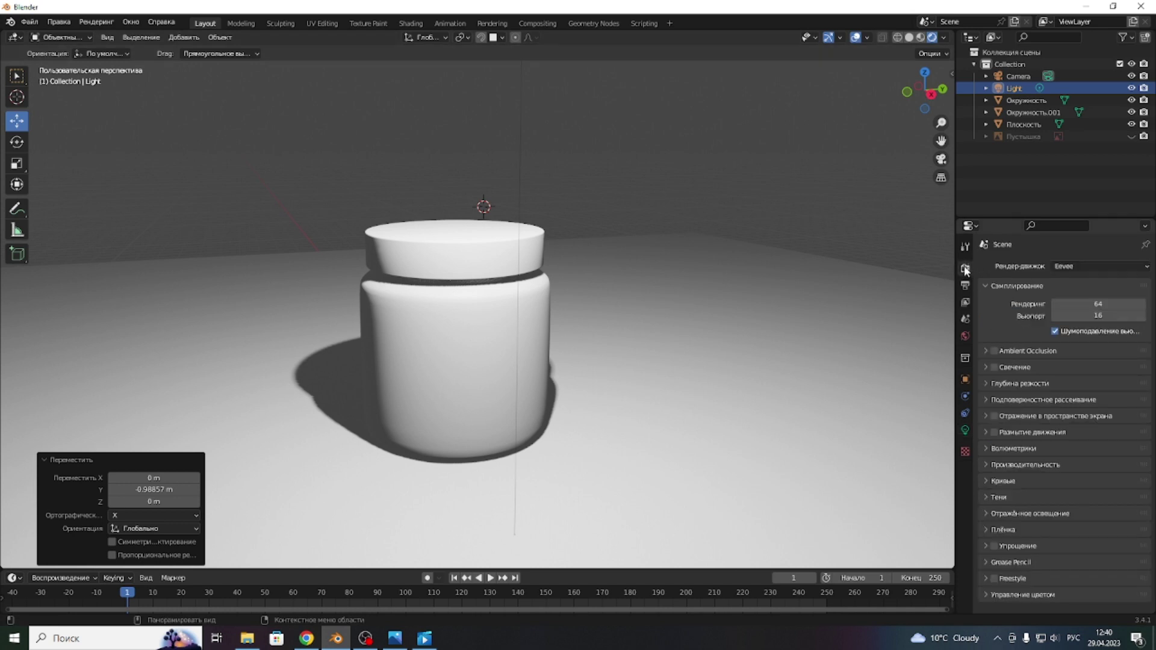
- Switch the render engine to Cycles with GPU compute
{"action": "left_click", "coordinate": [1085, 265]}
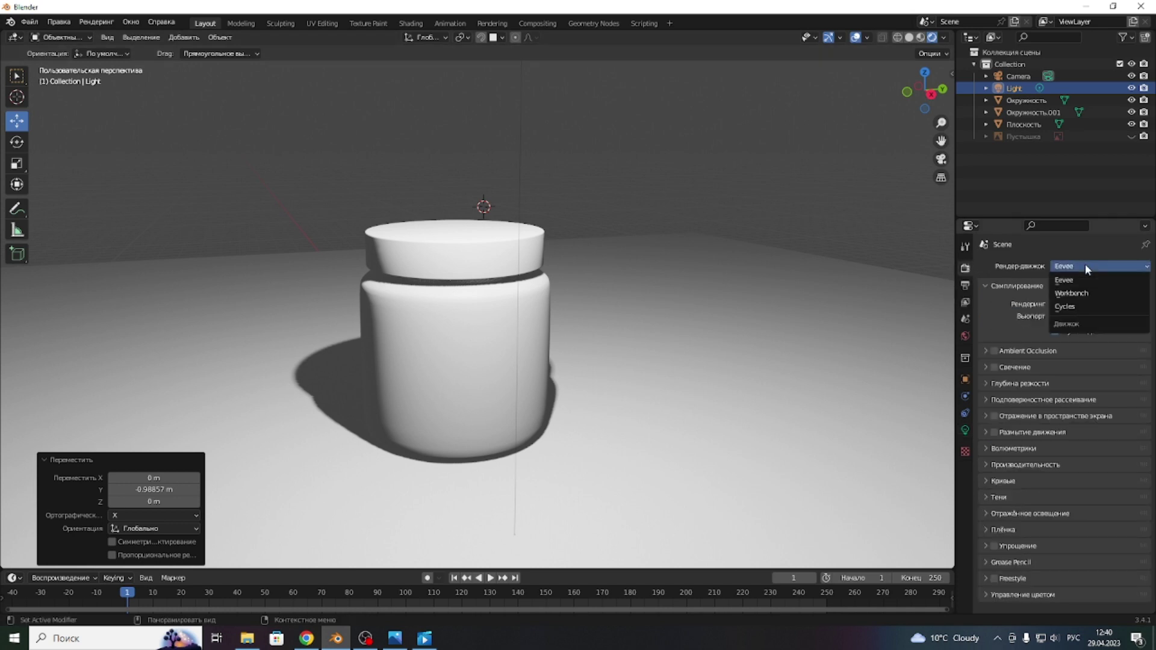
{"action": "left_click", "coordinate": [1076, 306]}
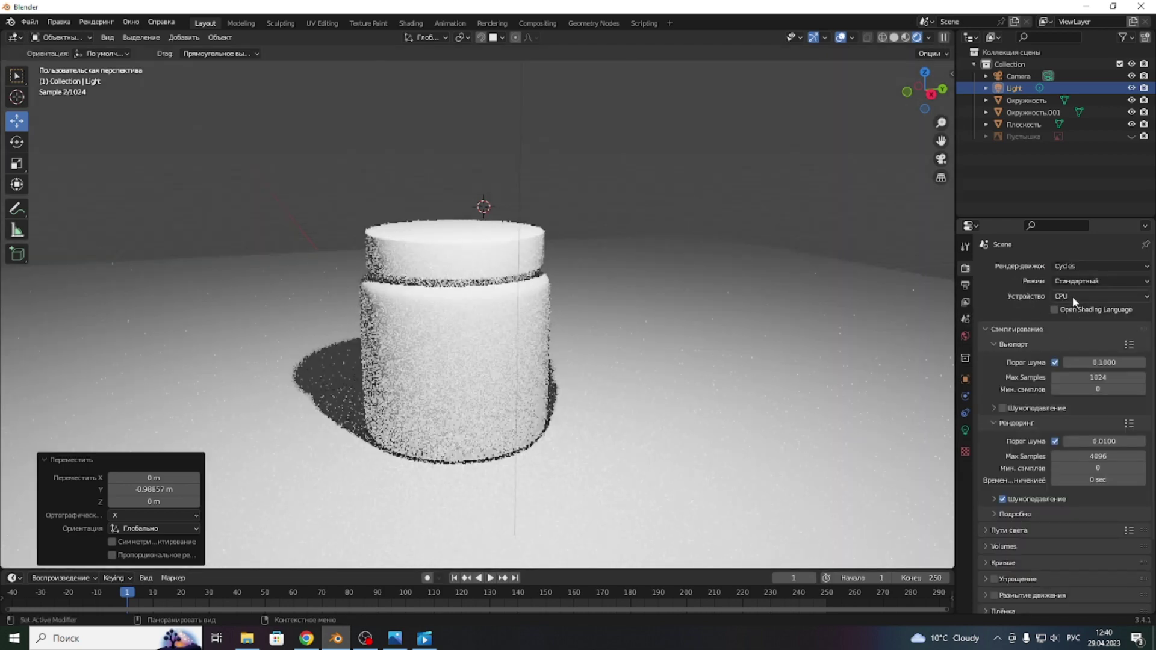
{"action": "left_click", "coordinate": [1072, 297]}
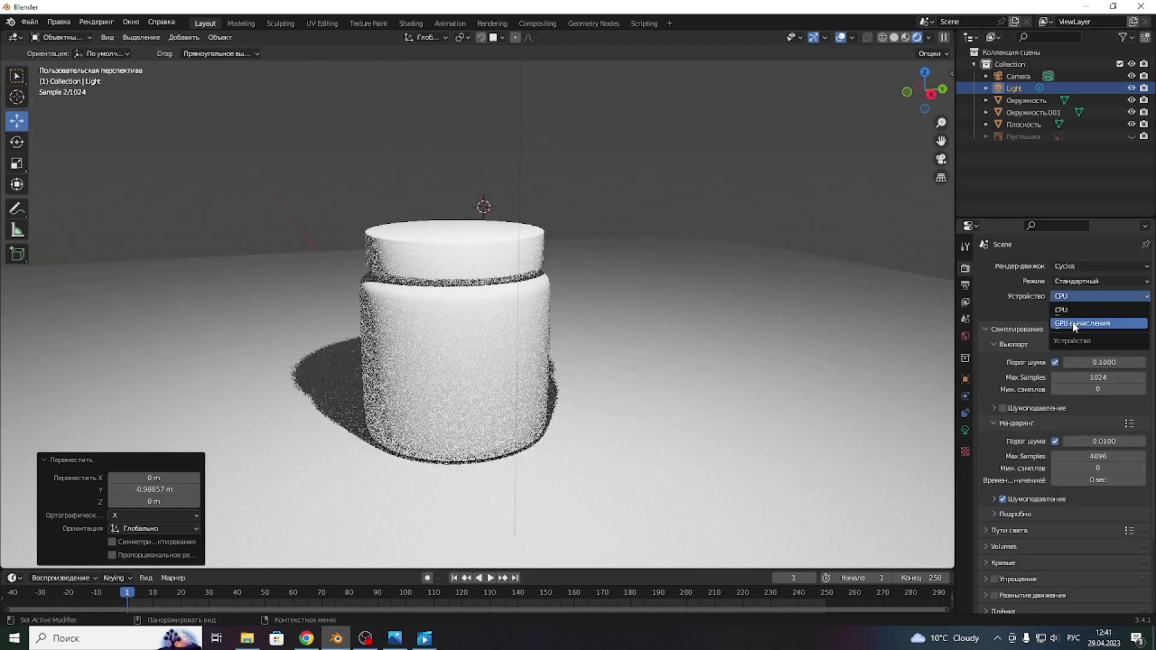
{"action": "left_click", "coordinate": [1087, 325]}
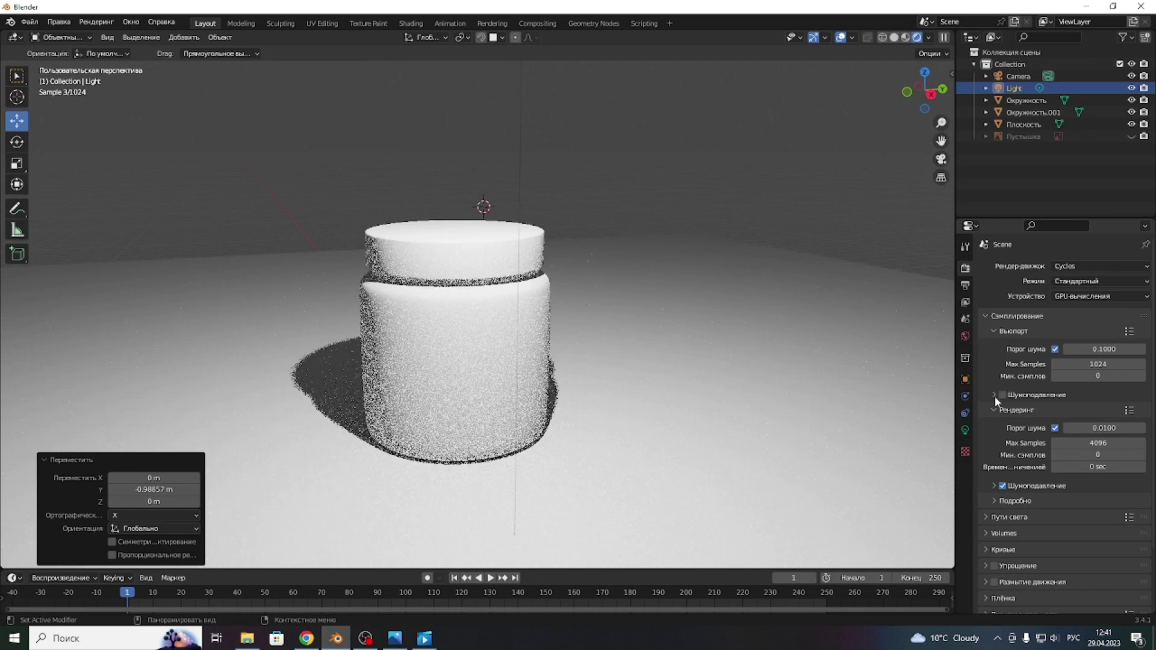
- Enable viewport denoising with Passes set to None, then select the jar body
{"action": "left_click", "coordinate": [994, 396]}
{"action": "left_click", "coordinate": [1002, 395]}
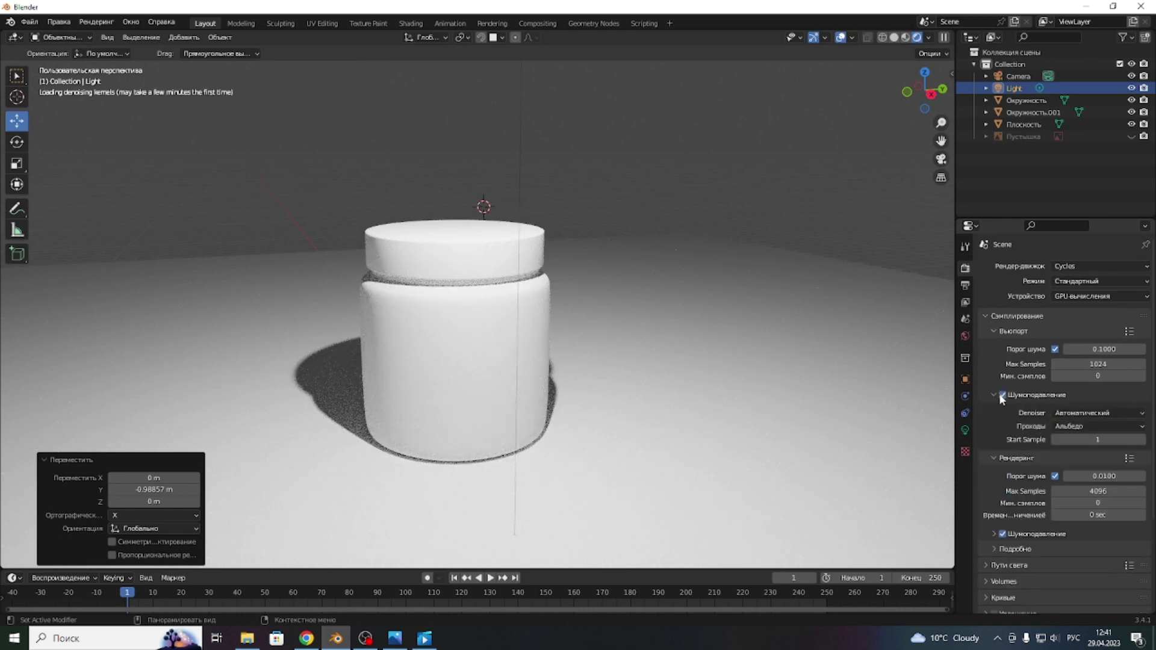
{"action": "left_click", "coordinate": [1089, 425]}
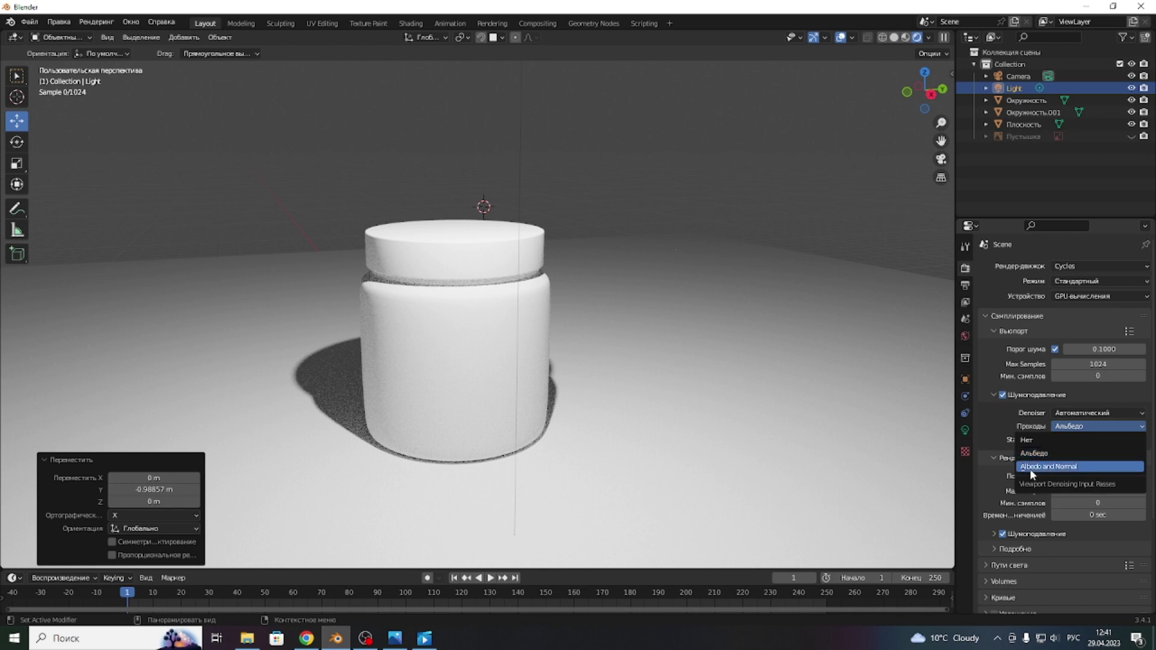
{"action": "left_click", "coordinate": [1035, 440]}
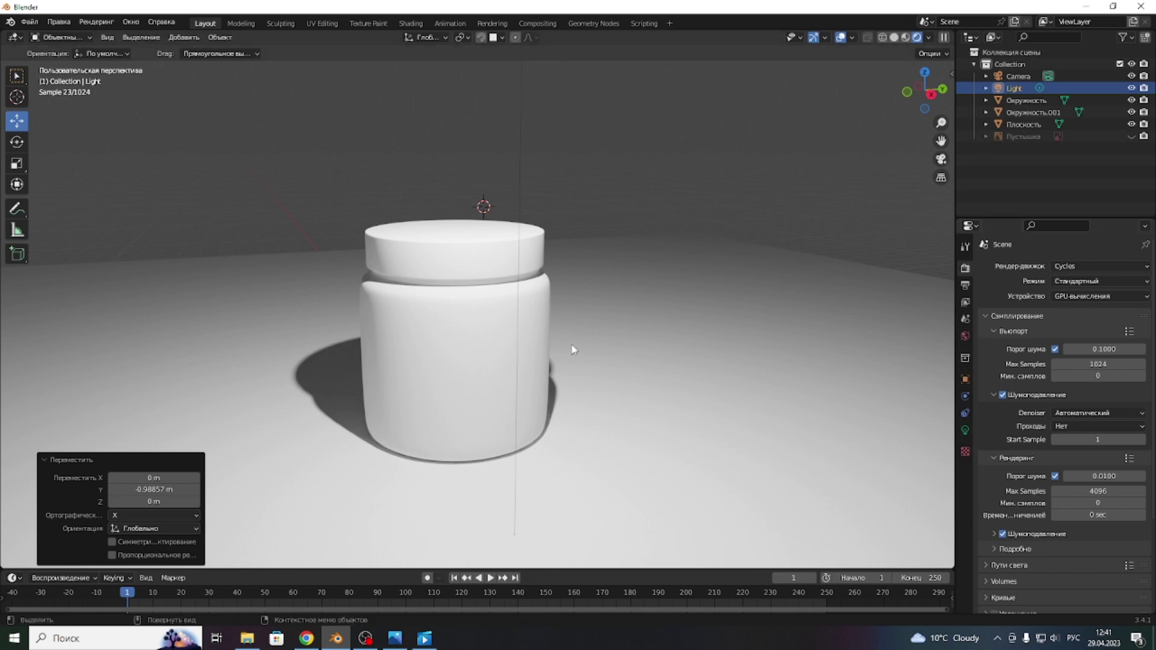
{"action": "left_click", "coordinate": [508, 330]}
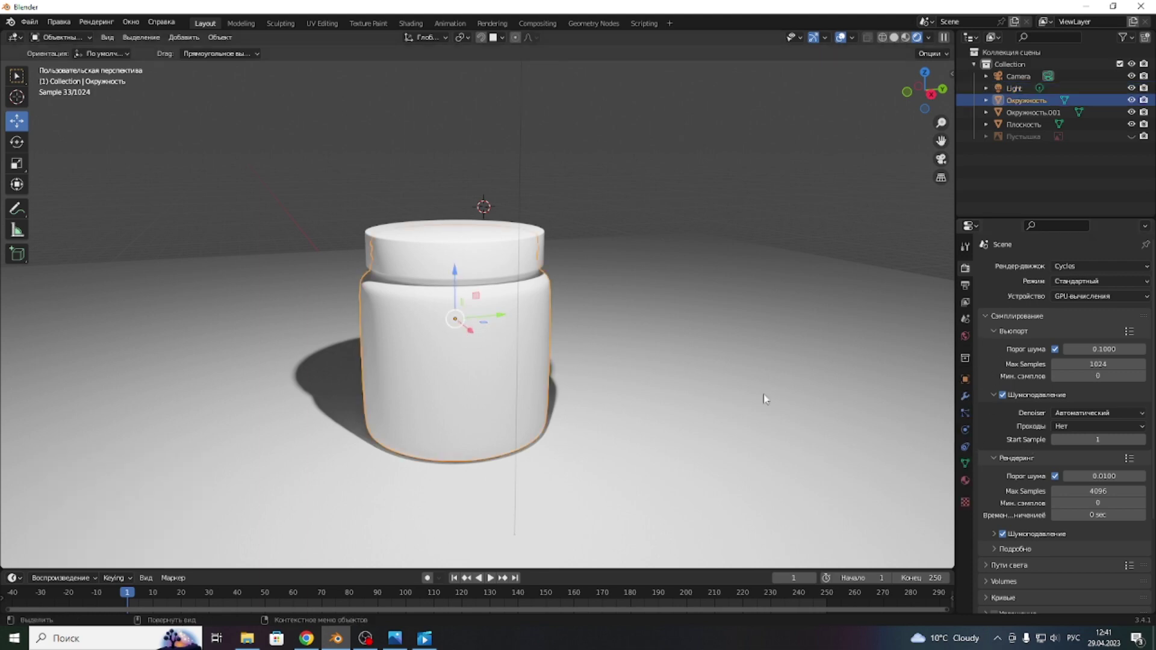
{"action": "left_click", "coordinate": [965, 481]}
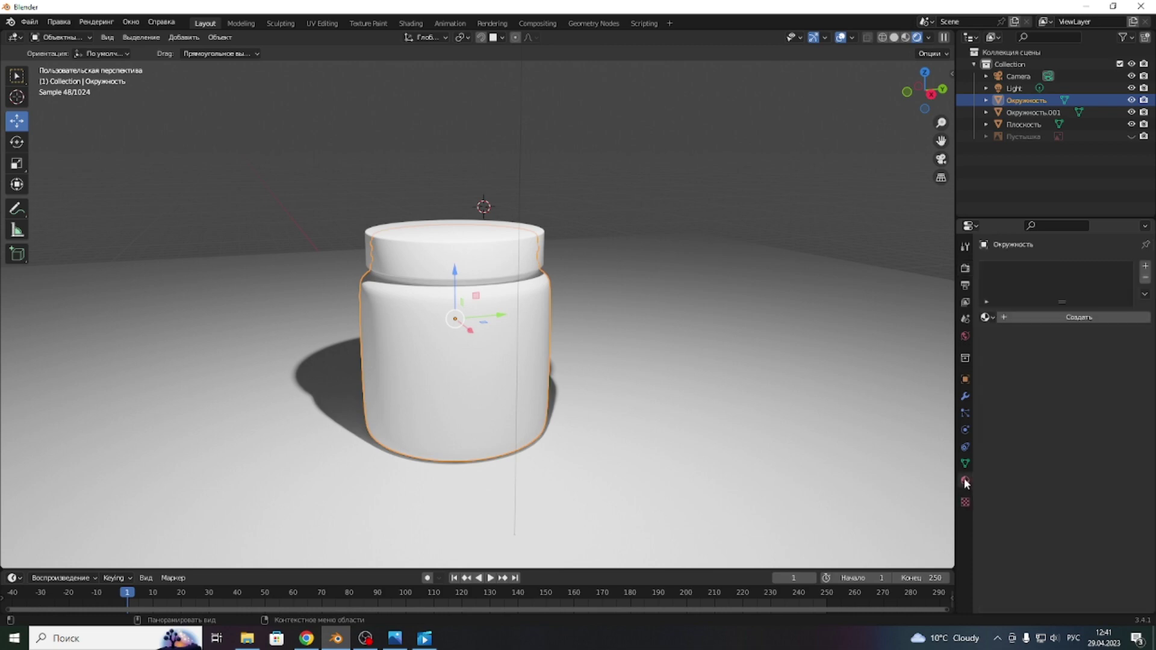
- Give the jar a new material with a Glass BSDF surface
{"action": "left_click", "coordinate": [1049, 316]}
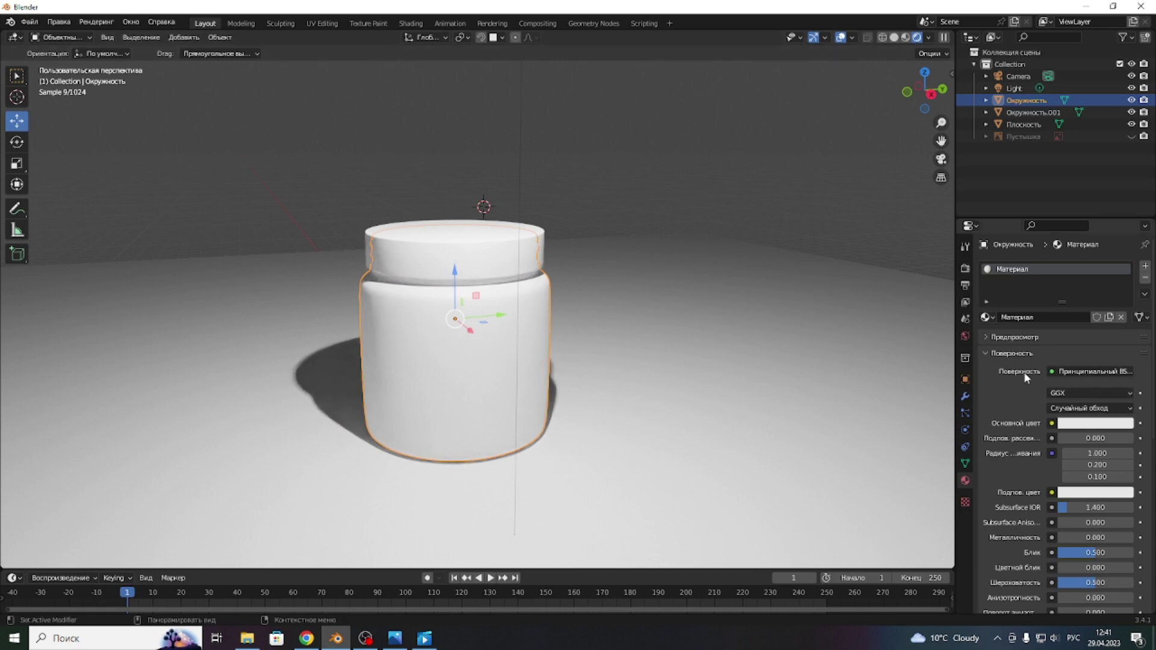
{"action": "left_click", "coordinate": [1063, 372]}
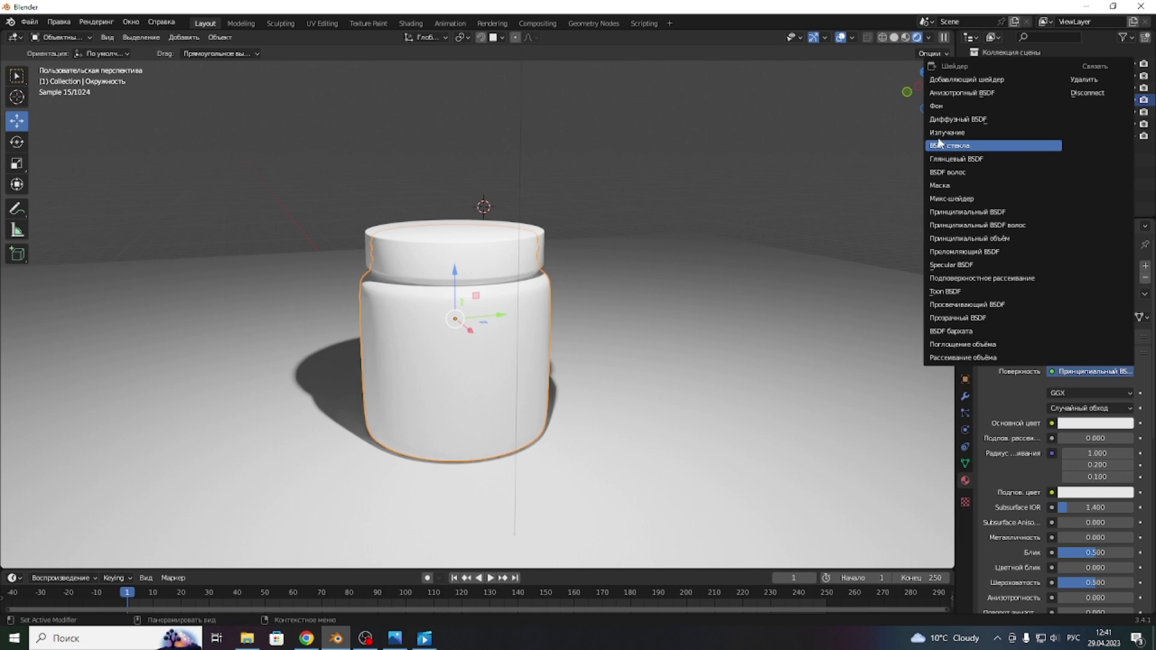
{"action": "left_click", "coordinate": [944, 149]}
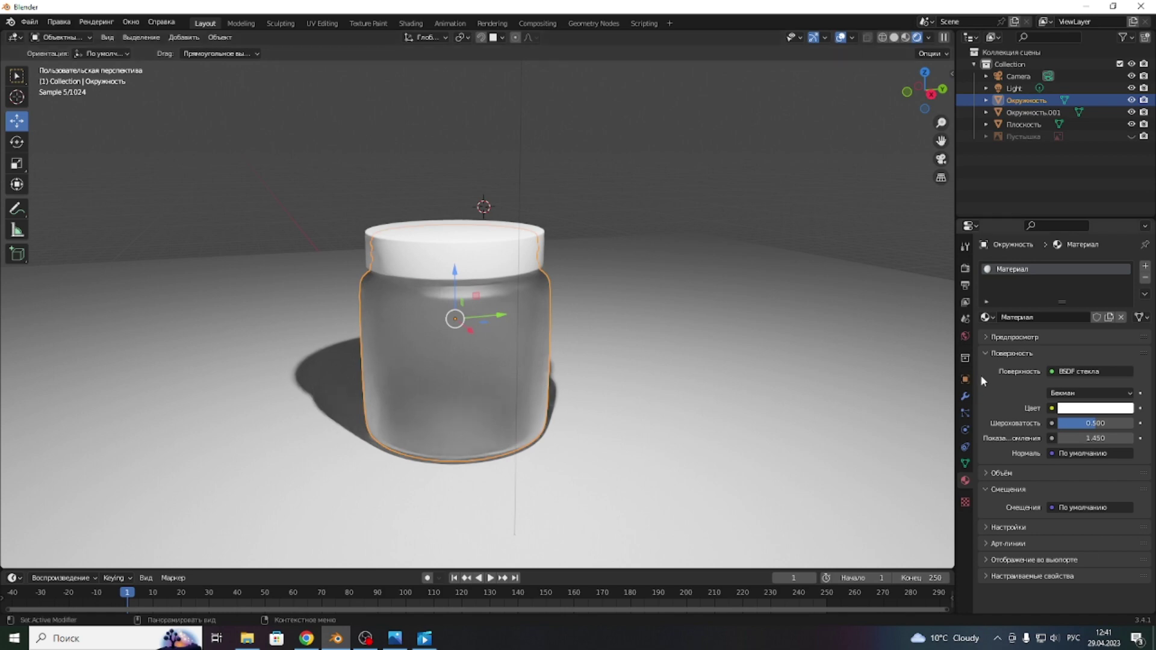
- Set the glass roughness to 0.05 and IOR to 1.050, then deselect the jar
{"action": "left_click", "coordinate": [1092, 424]}
{"action": "type", "text": "0.059"}
{"action": "key", "text": "Return"}
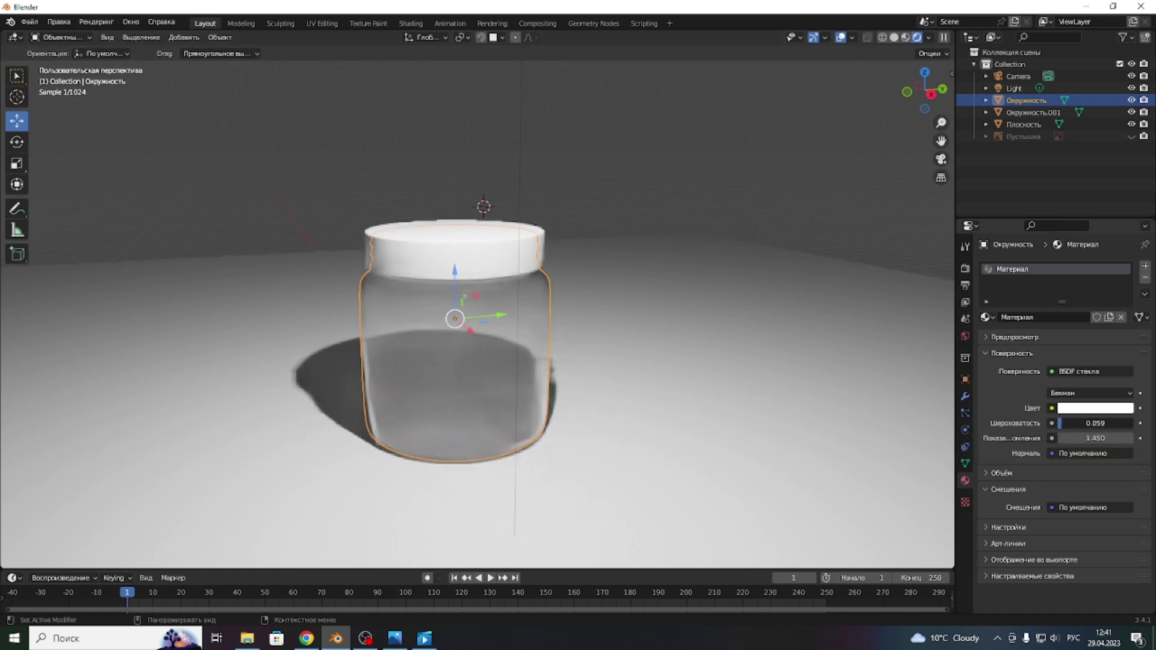
{"action": "left_click", "coordinate": [1064, 423]}
{"action": "type", "text": "0"}
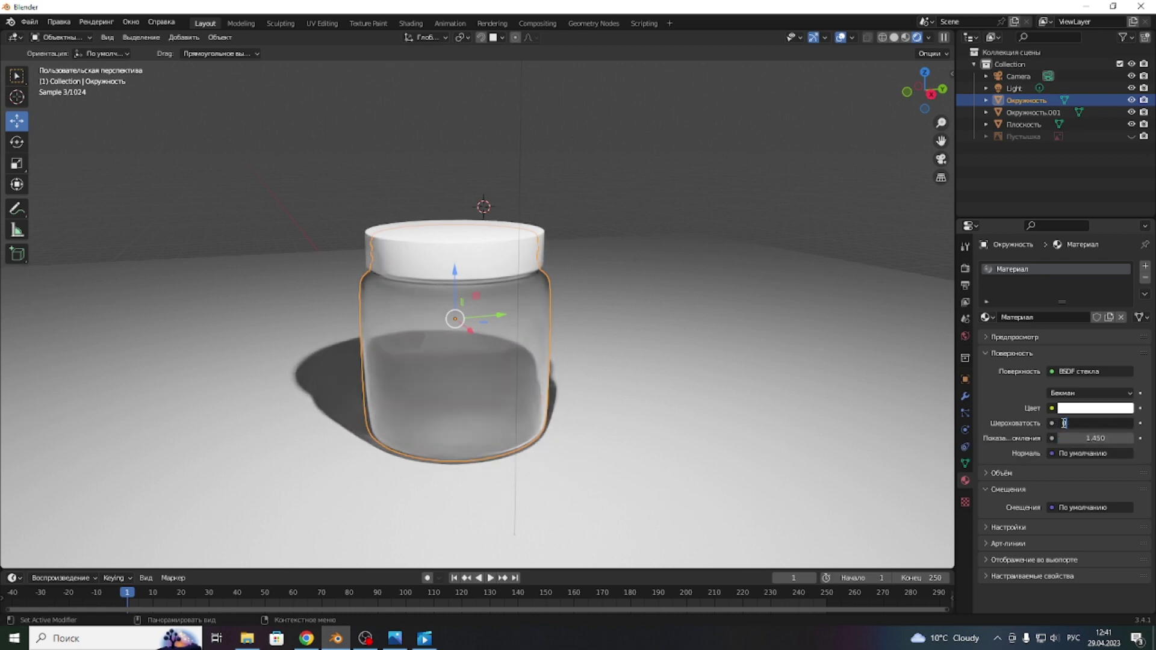
{"action": "key", "text": "Return"}
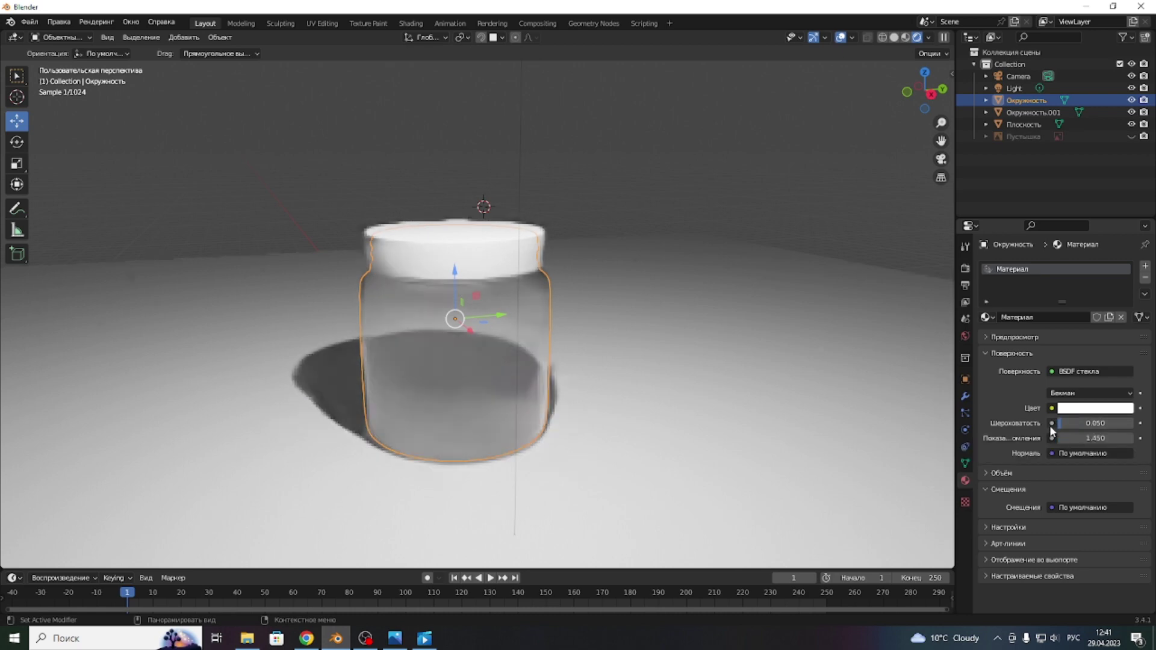
{"action": "left_click", "coordinate": [1063, 440]}
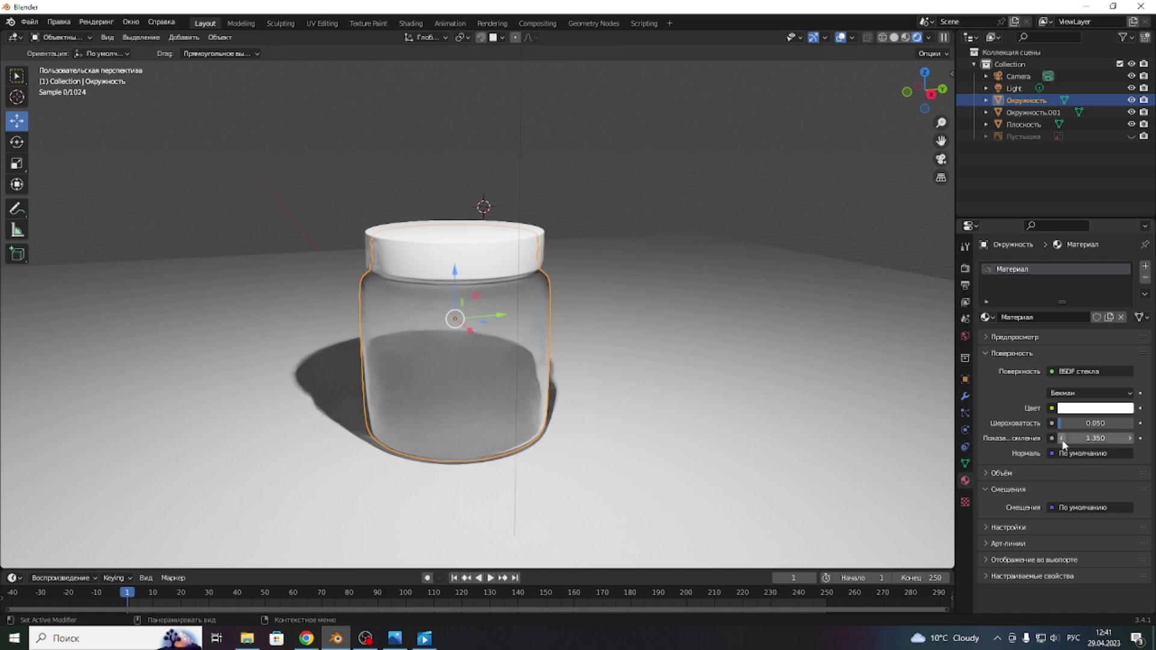
{"action": "left_click", "coordinate": [1063, 439]}
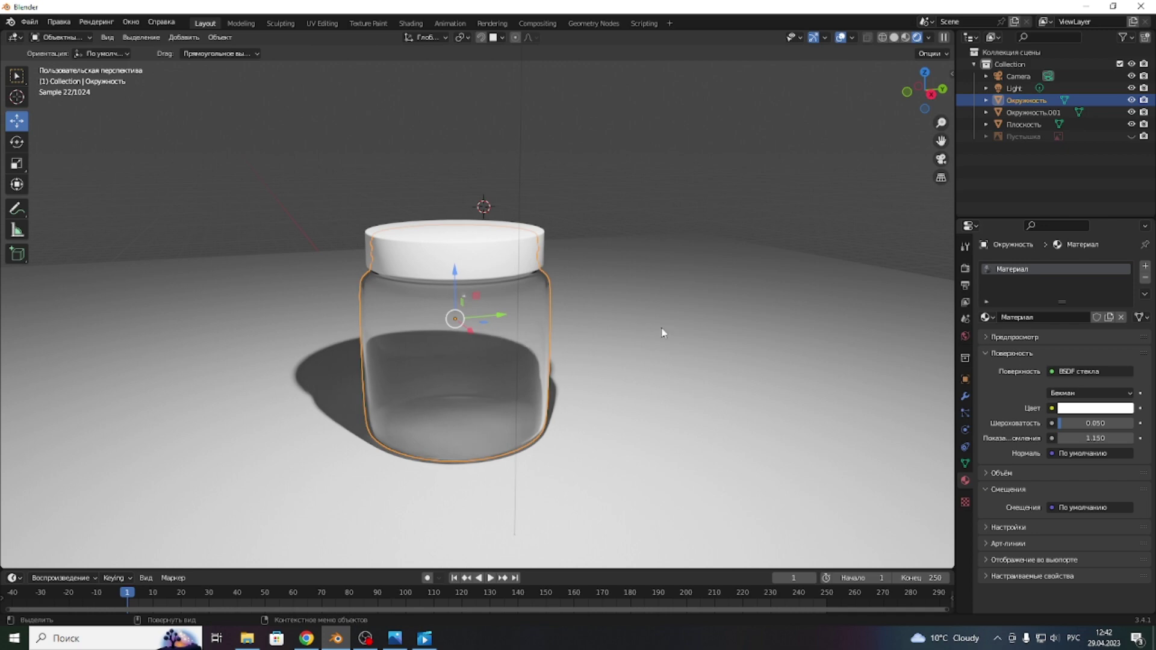
{"action": "left_click", "coordinate": [1060, 436]}
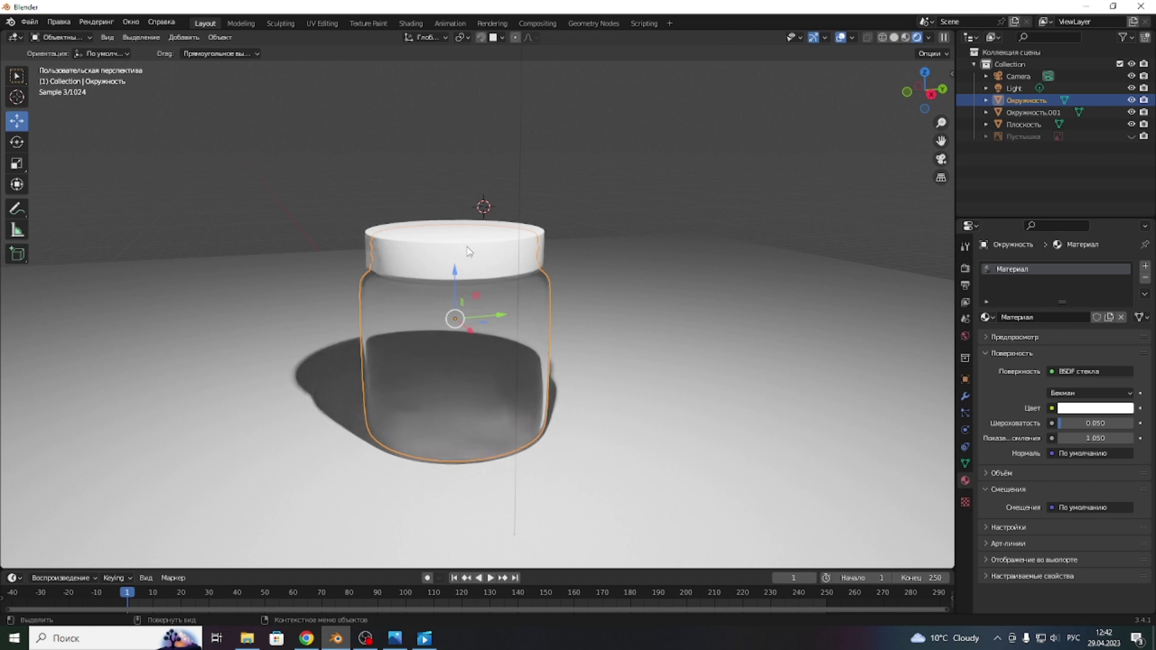
{"action": "left_click", "coordinate": [608, 219]}
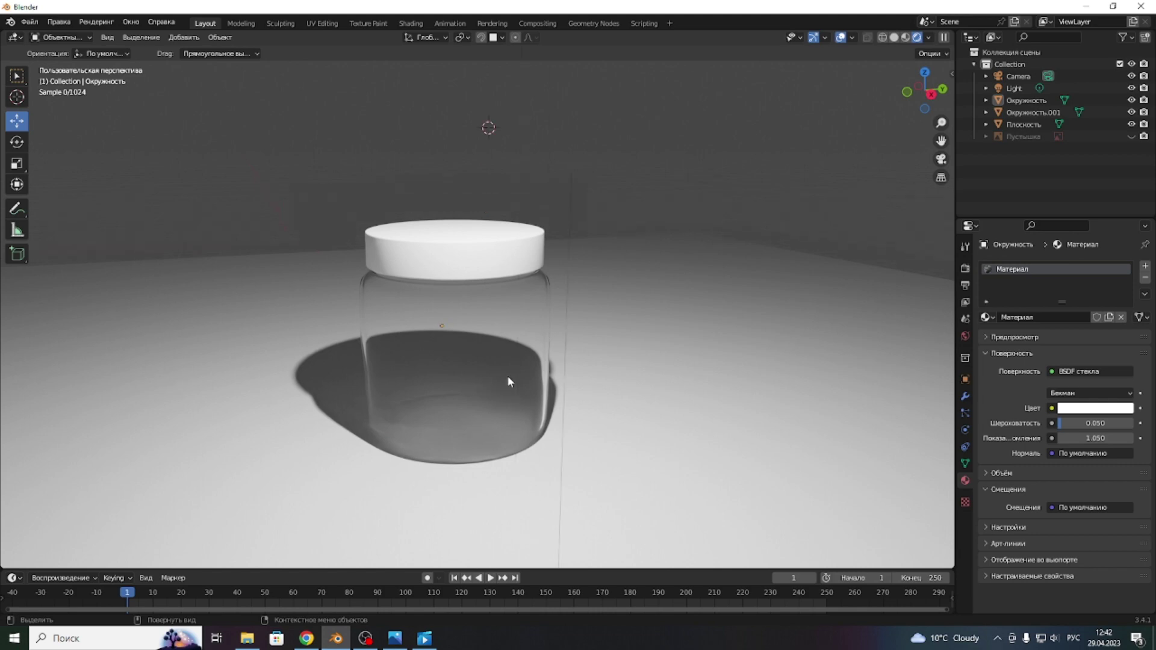
{"action": "scroll", "coordinate": [507, 376], "scroll_direction": "up", "scroll_amount": 3}
{"action": "left_click_drag", "start_coordinate": [924, 90], "coordinate": [909, 102]}
{"action": "key", "text": "shift+s"}
{"action": "scroll", "coordinate": [523, 341], "scroll_direction": "down", "scroll_amount": 4}
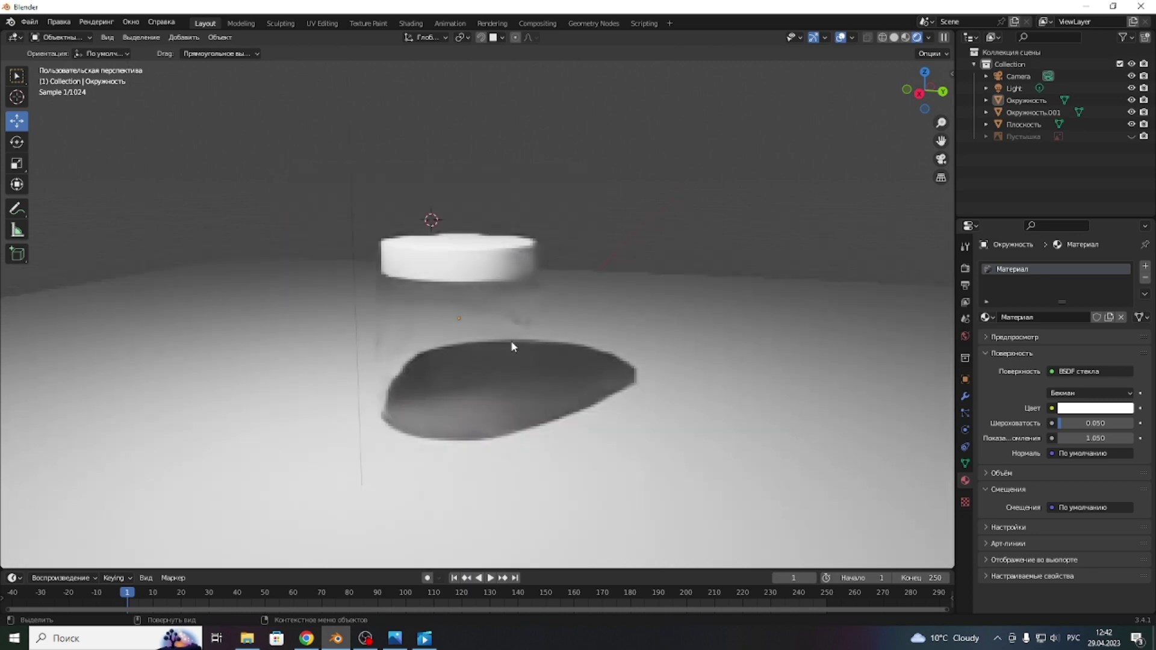
{"action": "scroll", "coordinate": [499, 340], "scroll_direction": "up", "scroll_amount": 2}
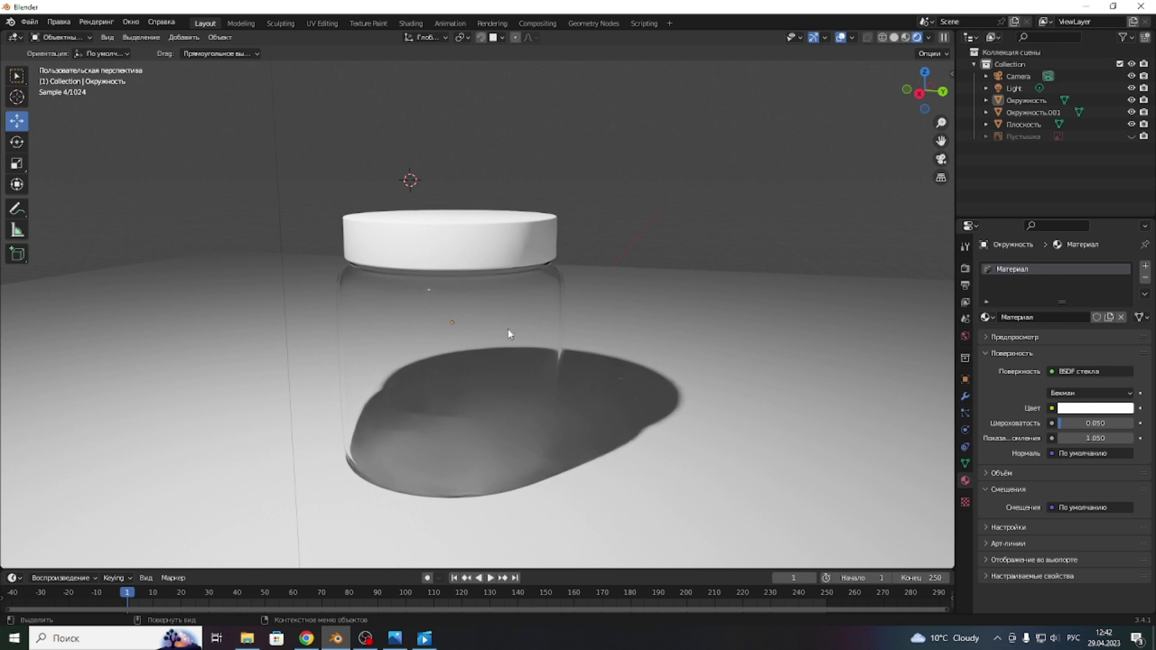
- Give the lid a new beige material with roughness 0.224 and metallic 0.276
{"action": "left_click", "coordinate": [457, 254]}
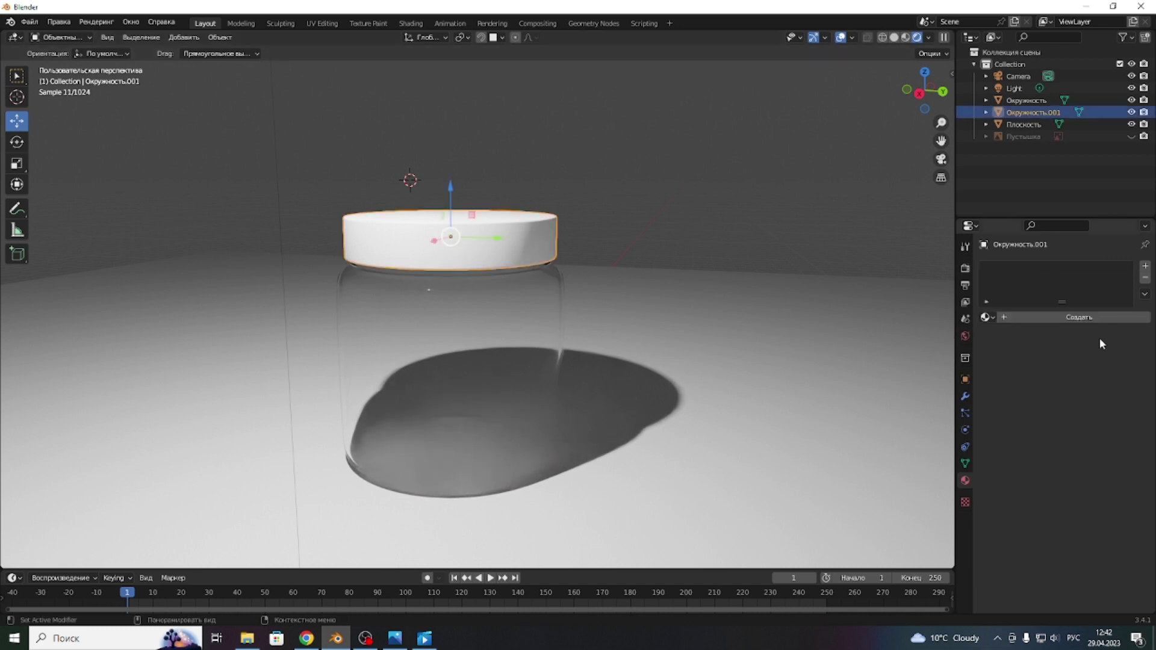
{"action": "left_click", "coordinate": [1086, 320]}
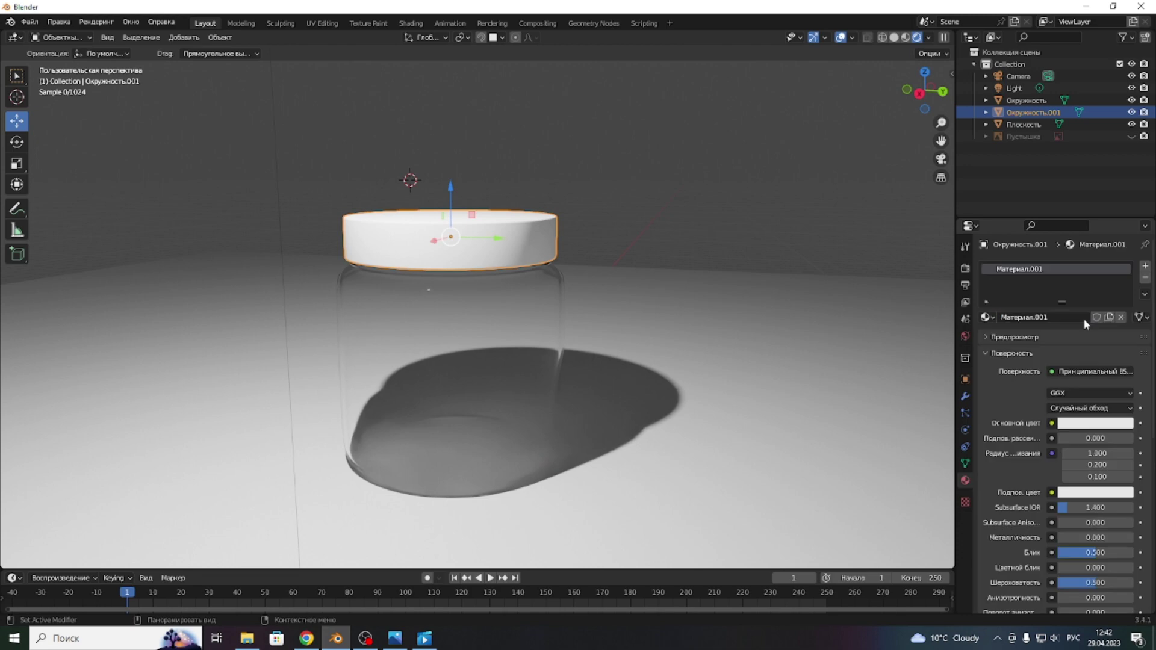
{"action": "left_click", "coordinate": [1098, 424]}
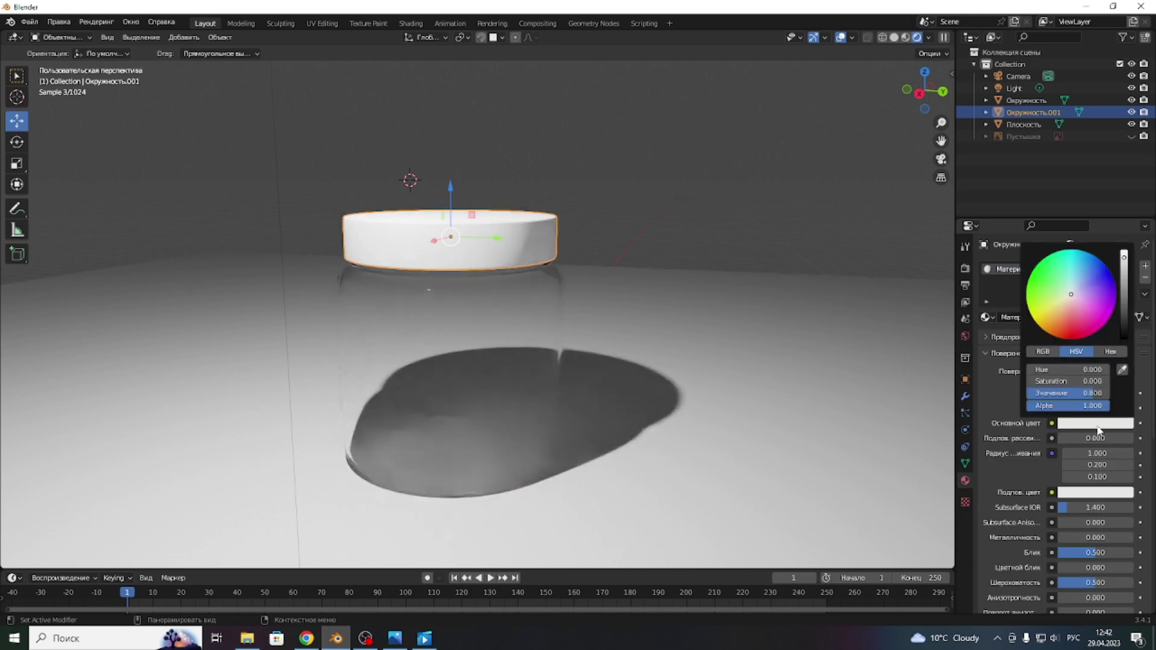
{"action": "left_click", "coordinate": [1064, 301]}
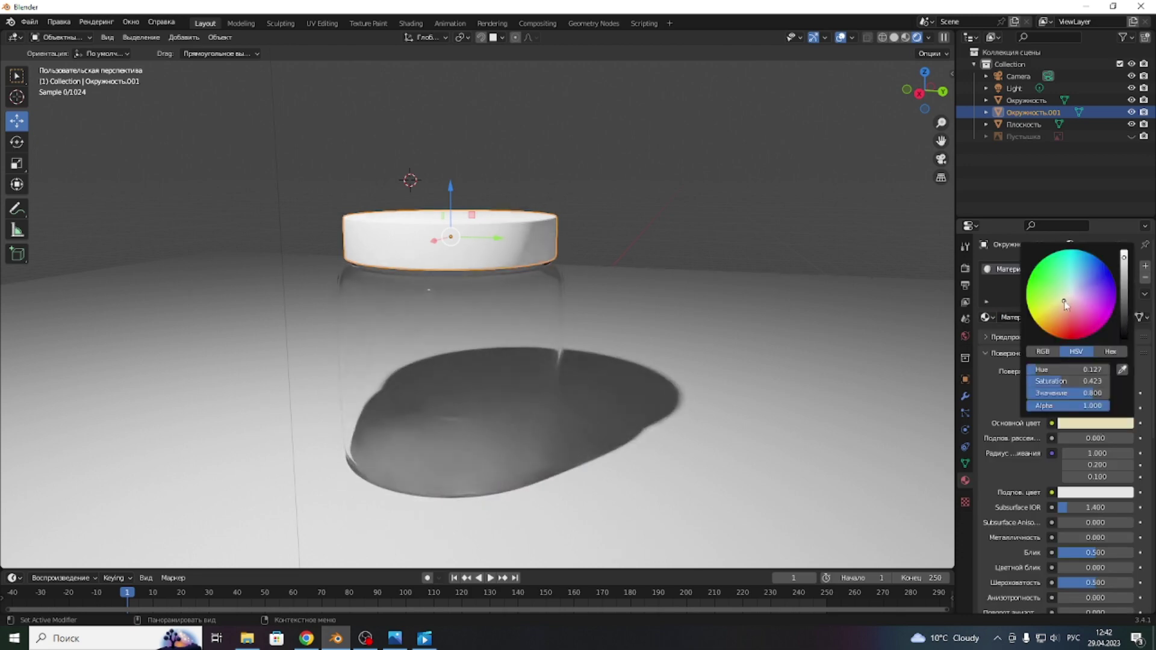
{"action": "left_click", "coordinate": [1125, 289]}
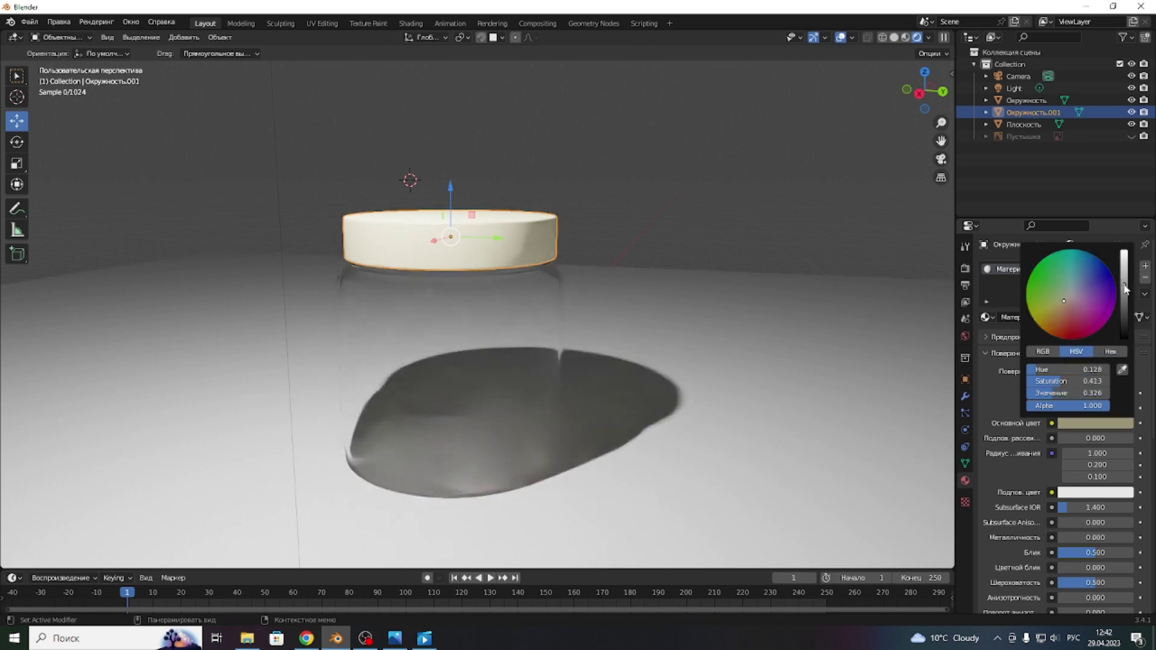
{"action": "left_click_drag", "start_coordinate": [1125, 288], "coordinate": [1126, 301]}
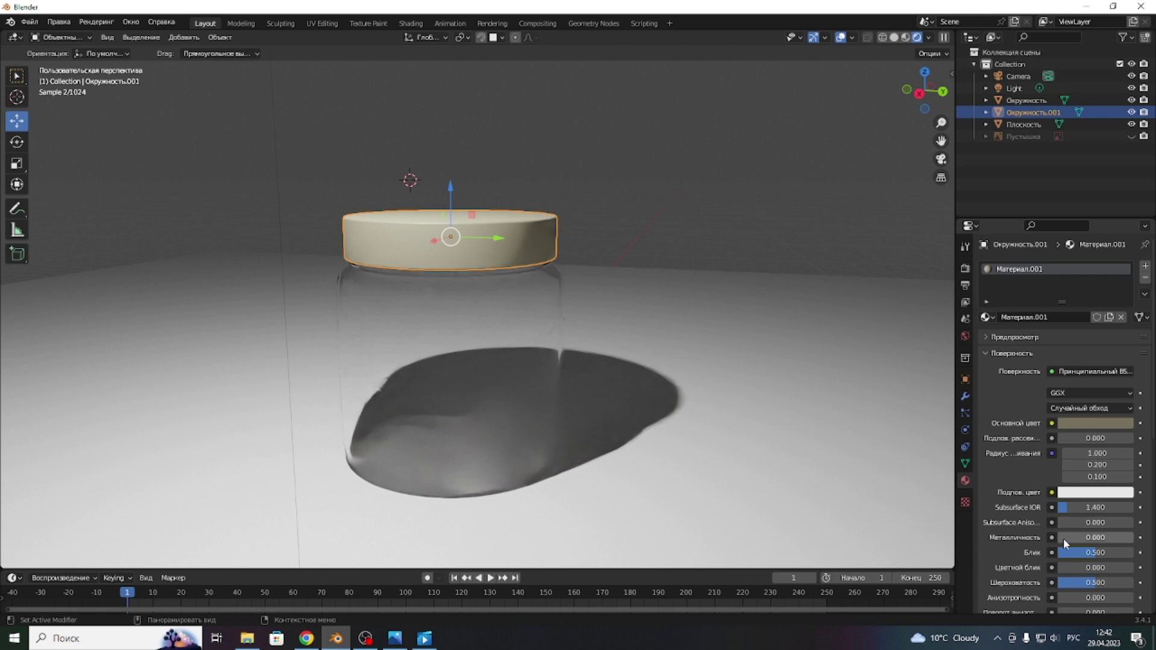
{"action": "left_click_drag", "start_coordinate": [1084, 582], "coordinate": [1067, 579]}
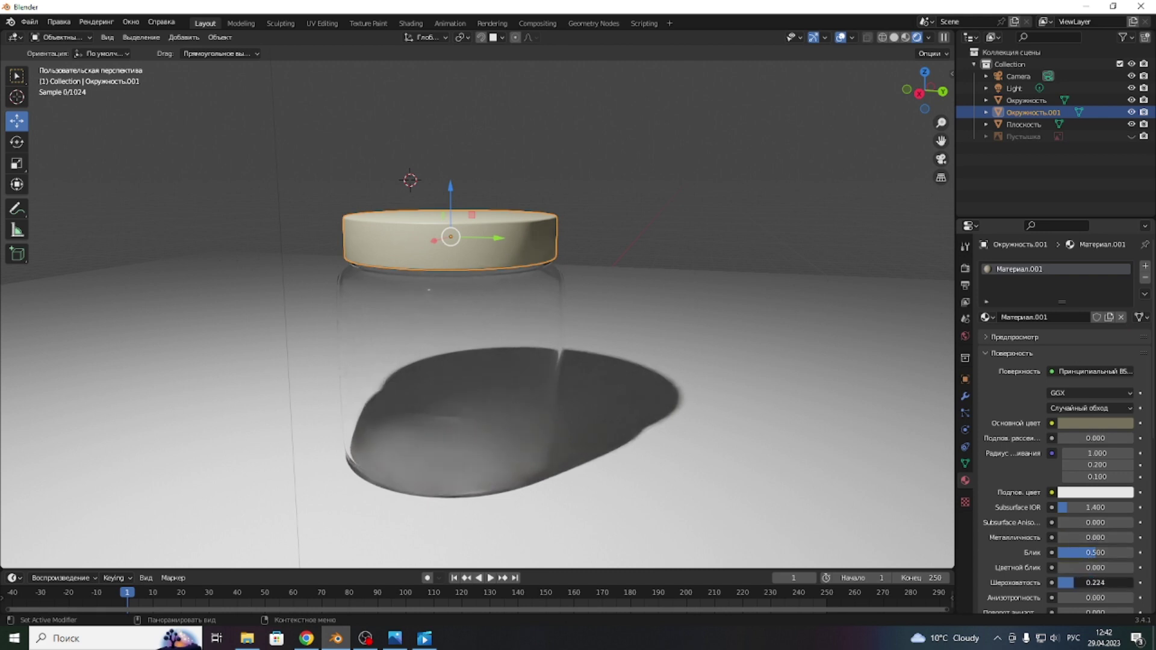
{"action": "left_click_drag", "start_coordinate": [1062, 538], "coordinate": [1084, 538]}
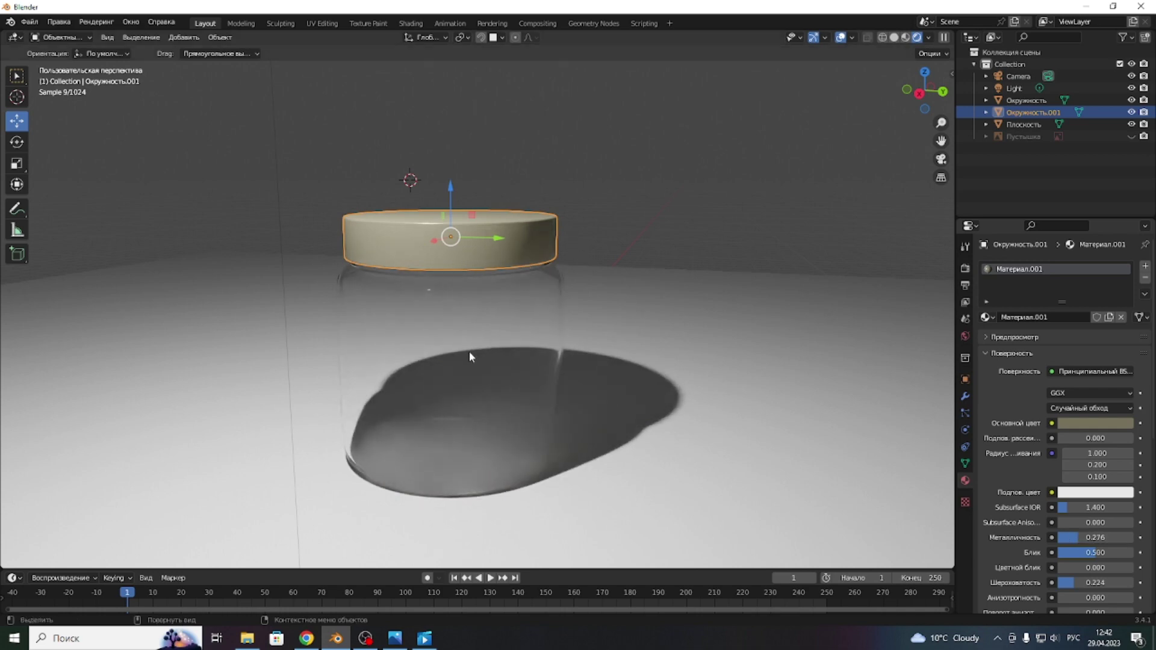
- Check the scene in solid and rendered shading, then copy the point light
{"action": "scroll", "coordinate": [469, 351], "scroll_direction": "down", "scroll_amount": 2}
{"action": "scroll", "coordinate": [469, 352], "scroll_direction": "down", "scroll_amount": 3}
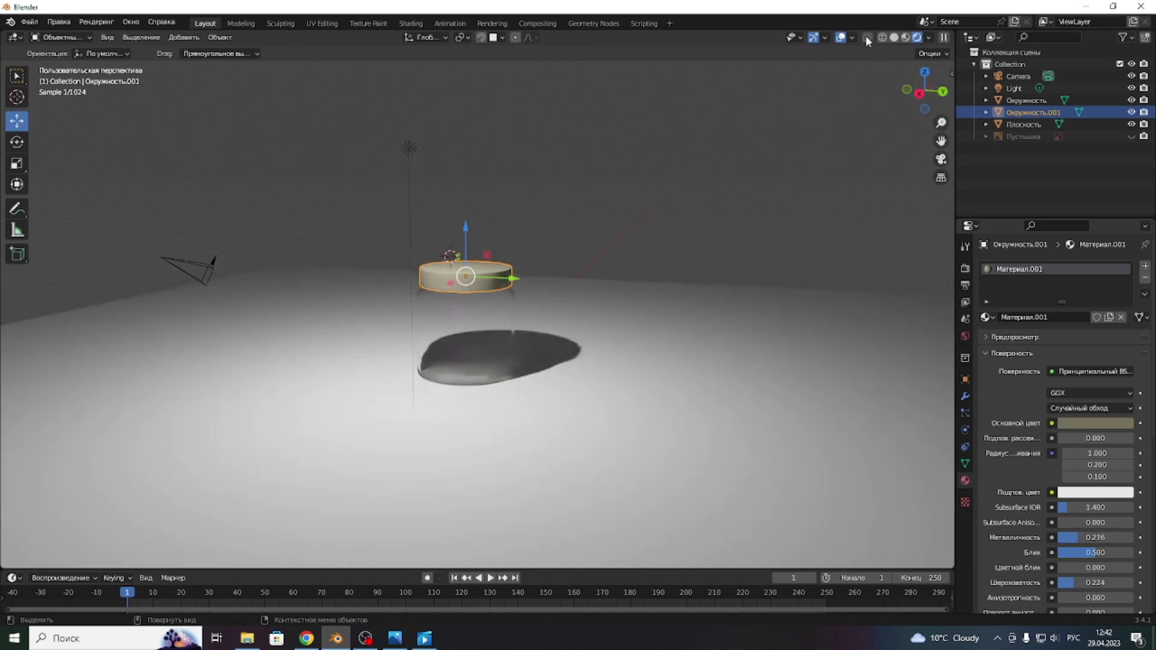
{"action": "left_click", "coordinate": [896, 38]}
{"action": "left_click_drag", "start_coordinate": [931, 88], "coordinate": [915, 106]}
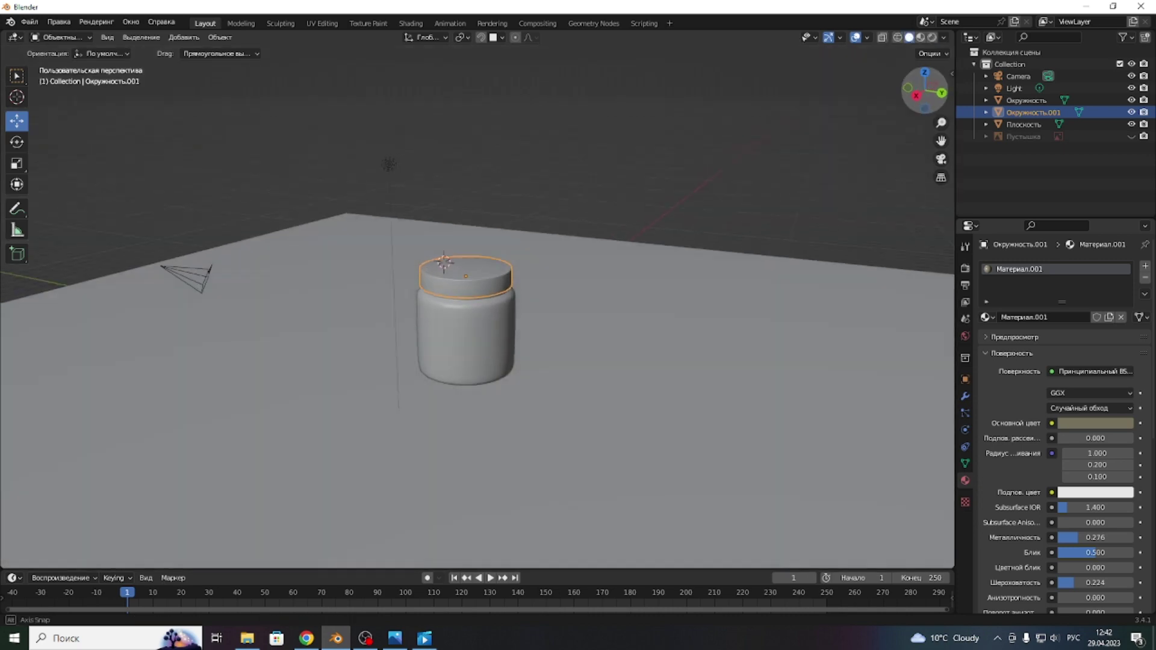
{"action": "left_click", "coordinate": [932, 37]}
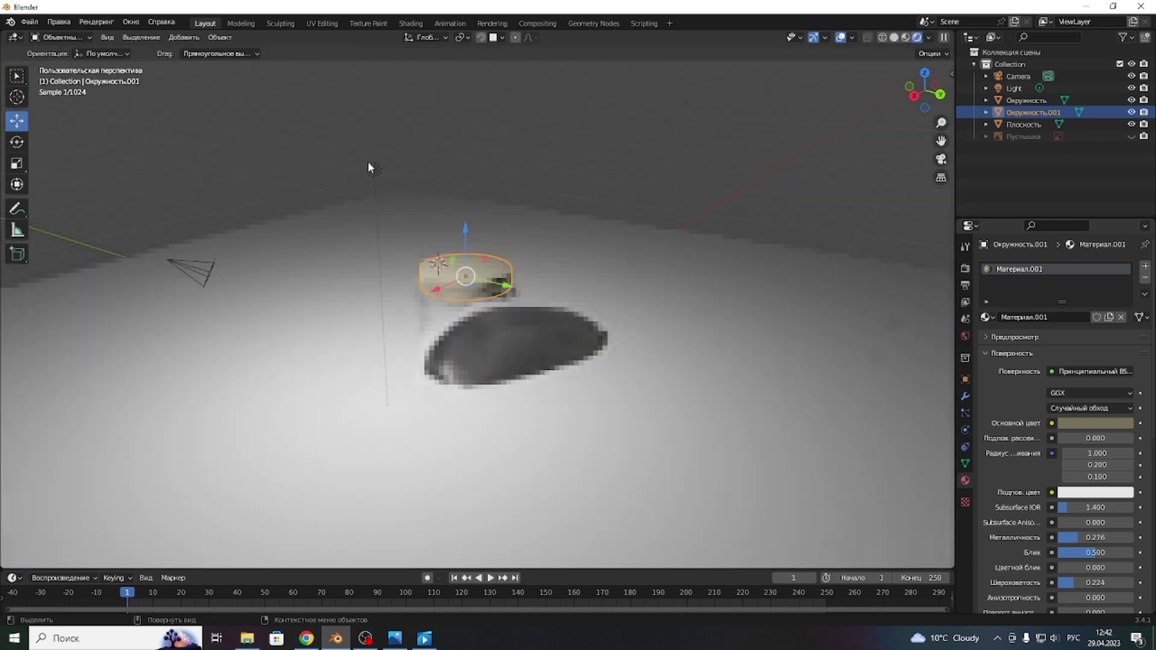
{"action": "left_click", "coordinate": [373, 170]}
{"action": "key", "text": "ctrl+c"}
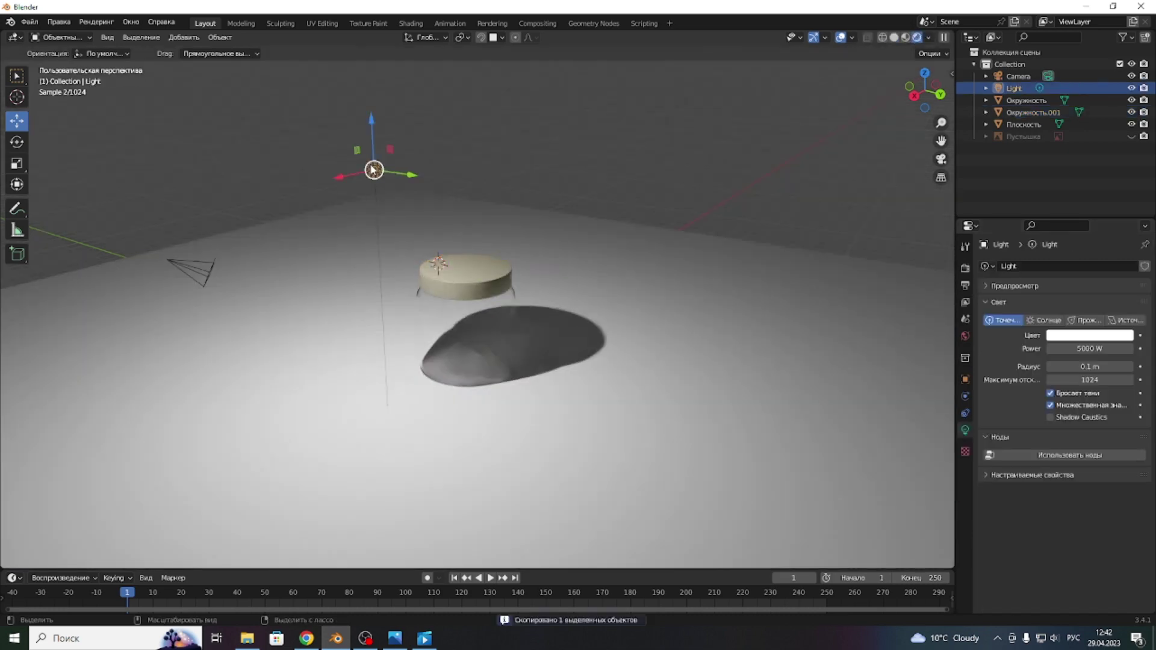
- Paste a second light, Light.001, and move it 2.8608 m along Y
{"action": "key", "text": "ctrl+v"}
{"action": "left_click_drag", "start_coordinate": [340, 178], "coordinate": [458, 161]}
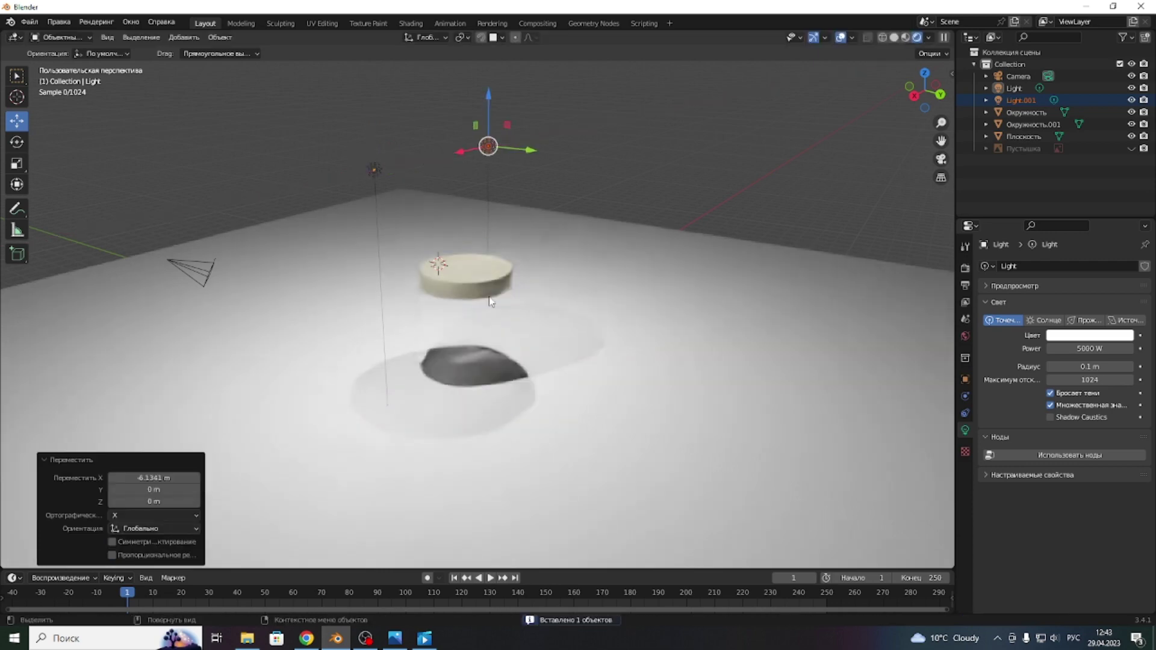
{"action": "key", "text": "g"}
{"action": "key", "text": "y"}
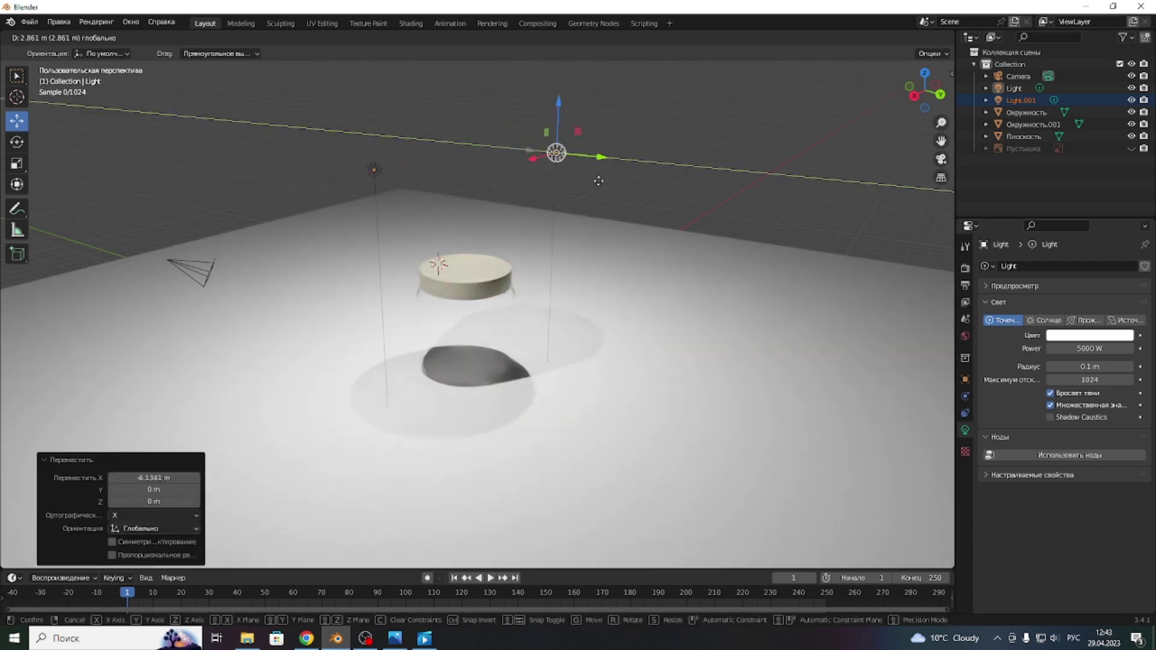
{"action": "left_click", "coordinate": [599, 180]}
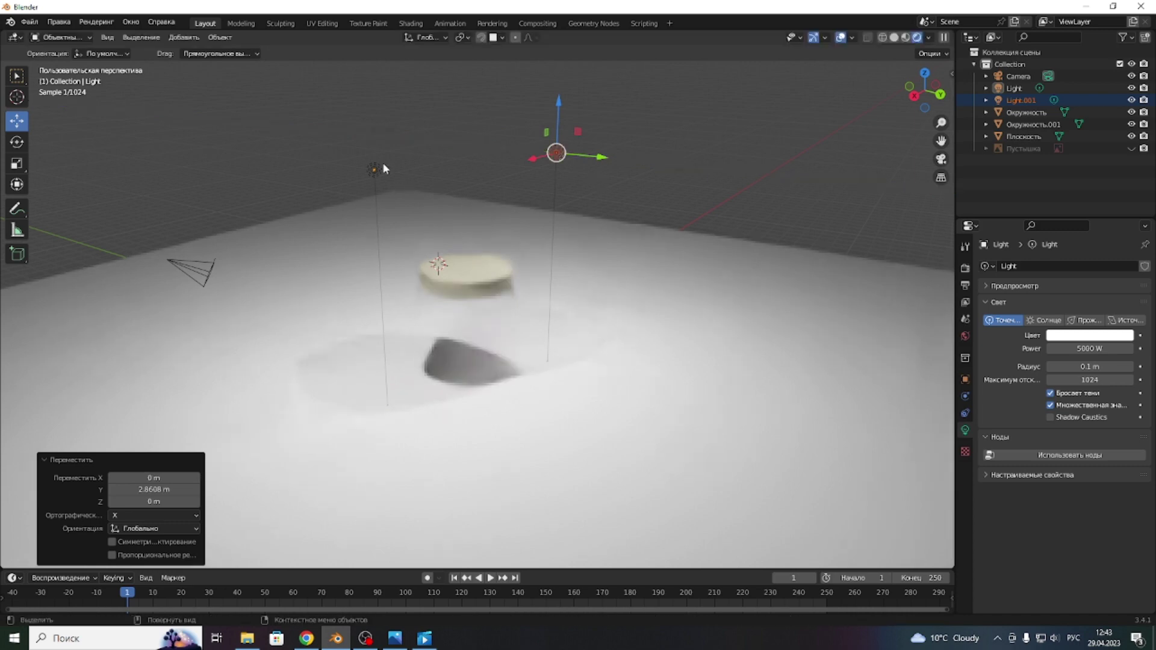
{"action": "key", "text": "shift+alt+z"}
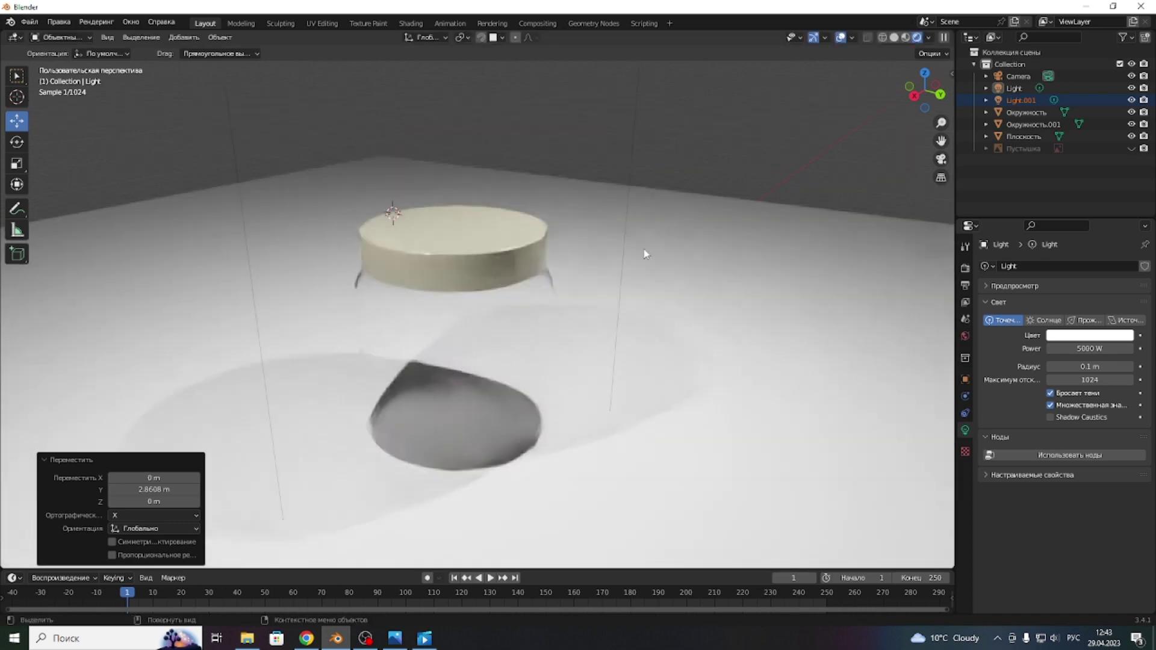
- Raise the glass jar's index of refraction from 1.050 to 1.150
{"action": "mouse_move", "coordinate": [918, 100]}
{"action": "left_mouse_down"}
{"action": "mouse_move", "coordinate": [919, 75]}
{"action": "mouse_move", "coordinate": [925, 102]}
{"action": "left_mouse_up"}
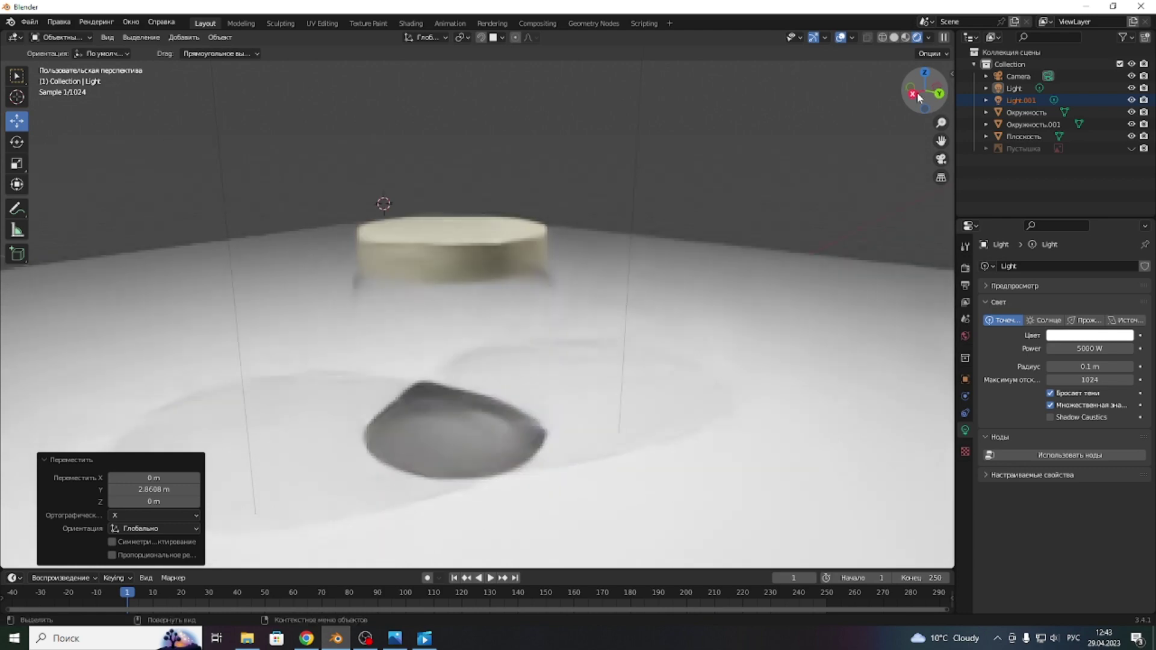
{"action": "left_click", "coordinate": [492, 314]}
{"action": "left_click", "coordinate": [1130, 438]}
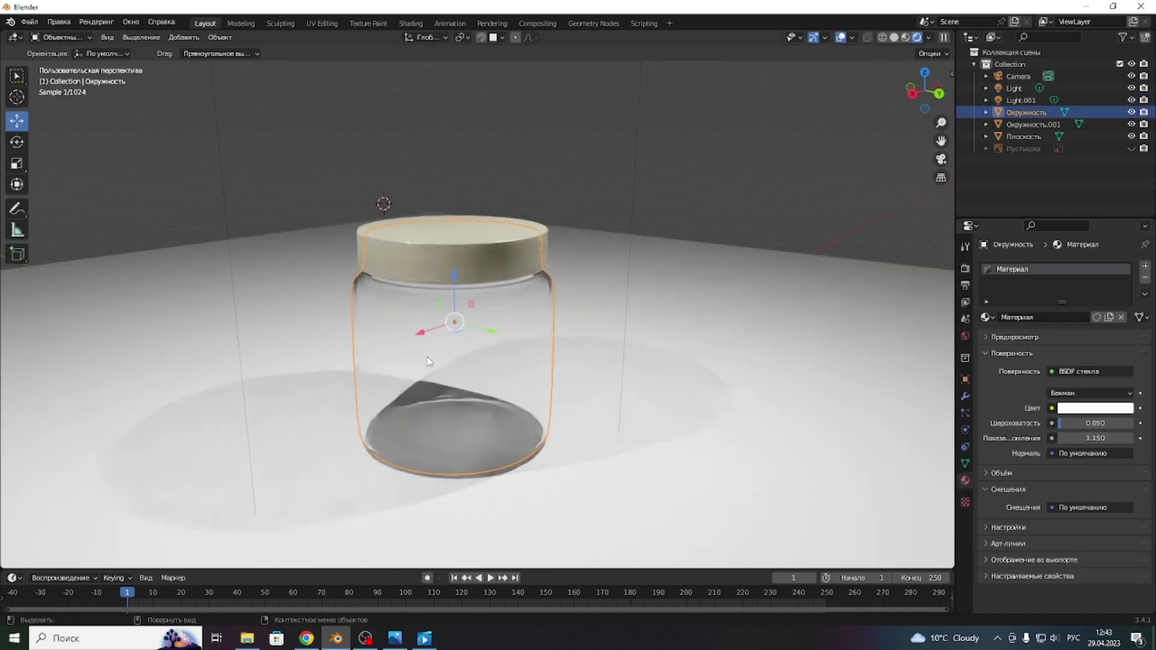
- Orbit the view around the jar and select the floor plane Плоскость
{"action": "scroll", "coordinate": [414, 320], "scroll_direction": "down", "scroll_amount": 5}
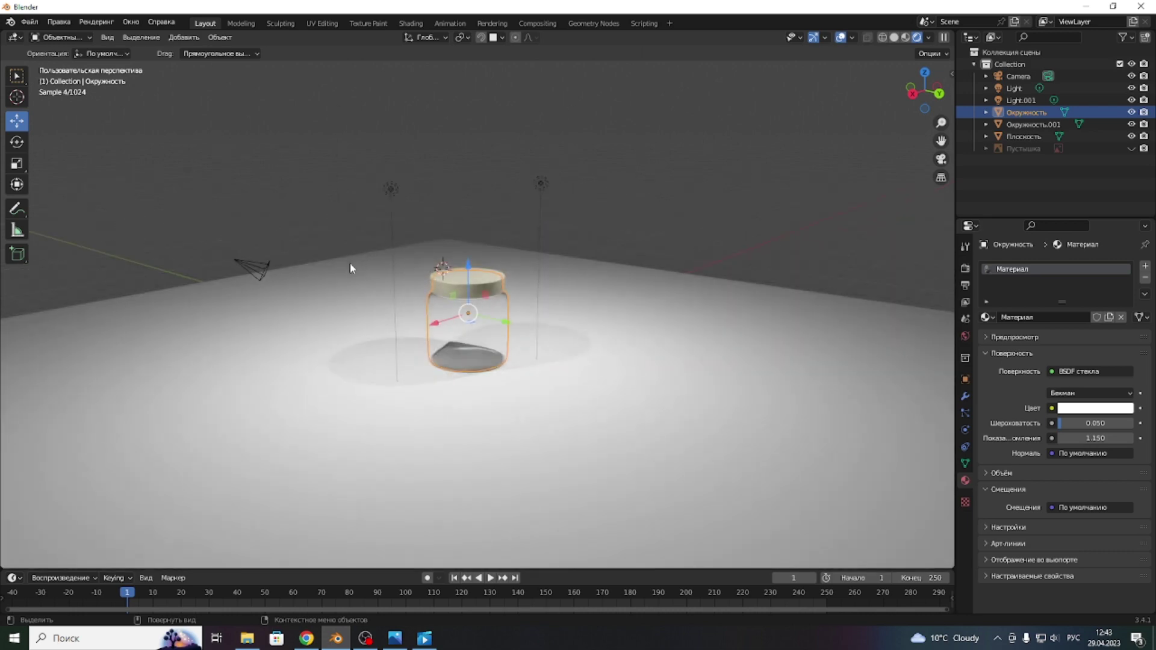
{"action": "scroll", "coordinate": [464, 265], "scroll_direction": "up", "scroll_amount": 2}
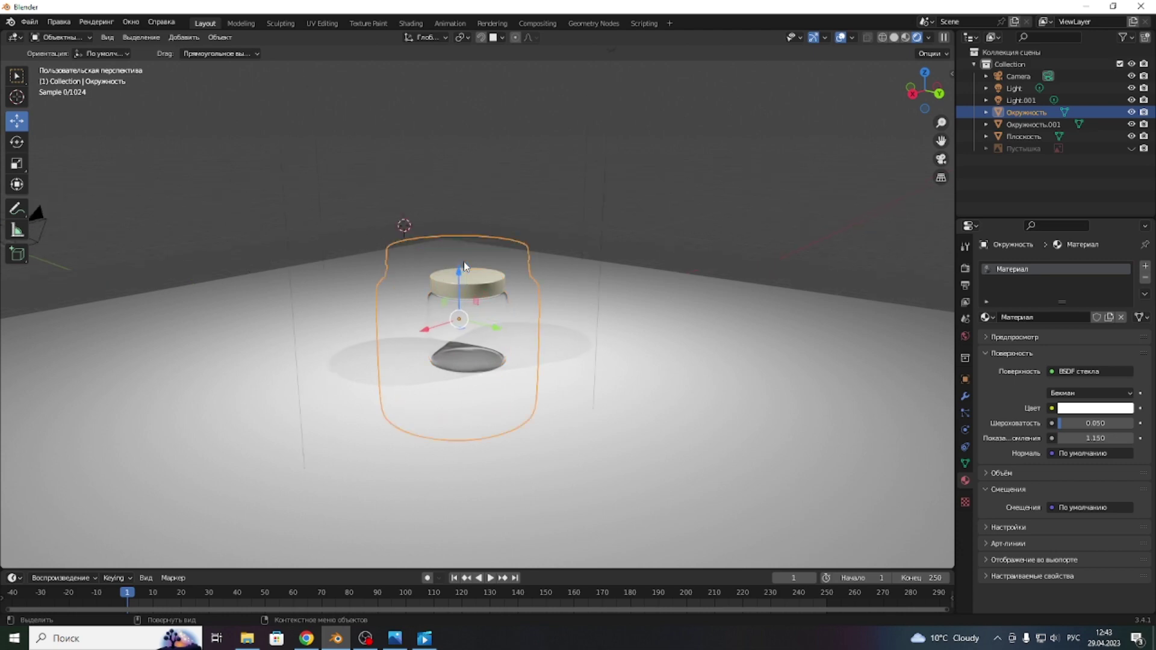
{"action": "middle_click_drag", "start_coordinate": [464, 266], "coordinate": [310, 273]}
{"action": "left_click", "coordinate": [309, 273]}
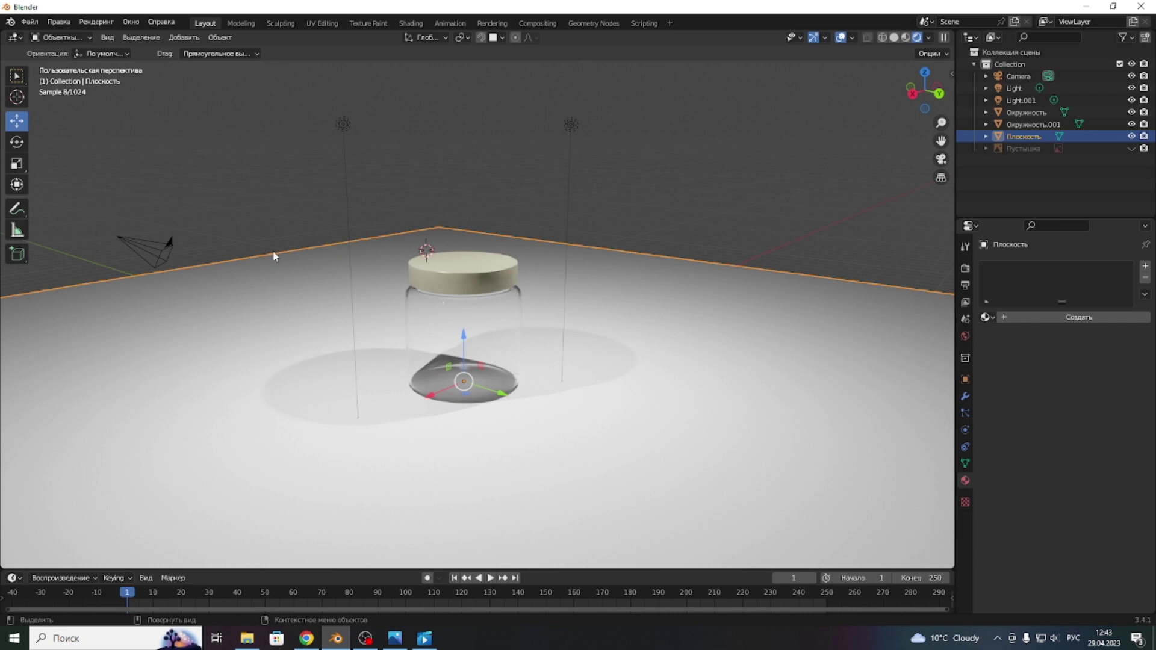
- In Edit Mode with edge selection, select the plane's back-left and back-right edges
{"action": "key", "text": "Tab"}
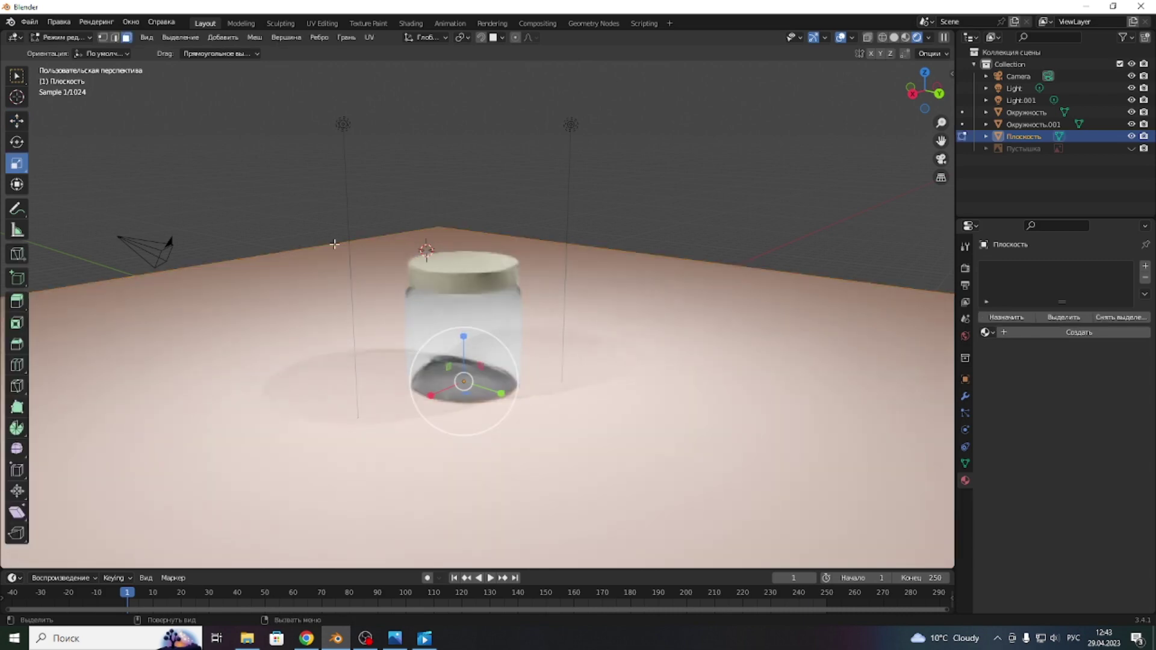
{"action": "key", "text": "alt+a"}
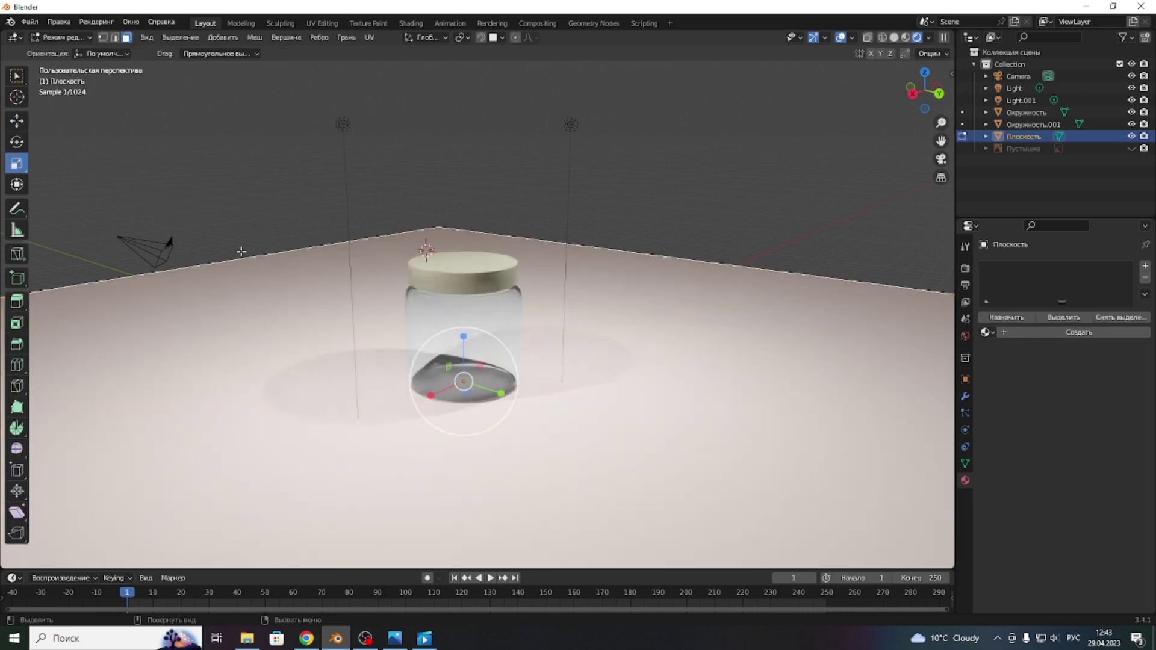
{"action": "left_click", "coordinate": [115, 37]}
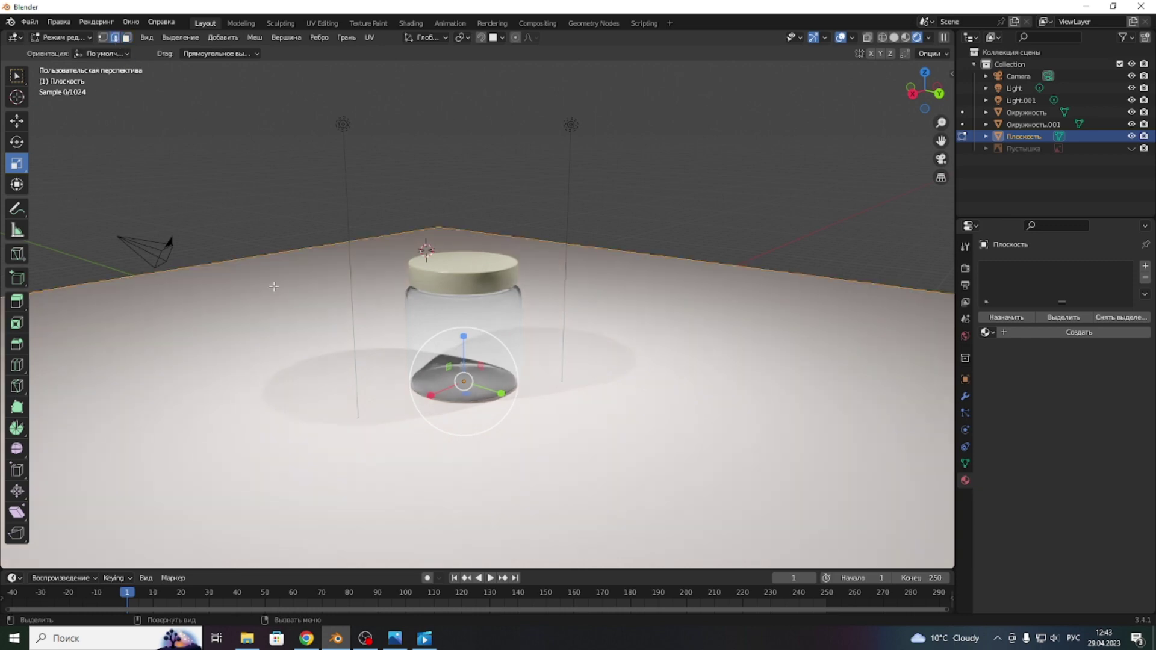
{"action": "left_click", "coordinate": [267, 255]}
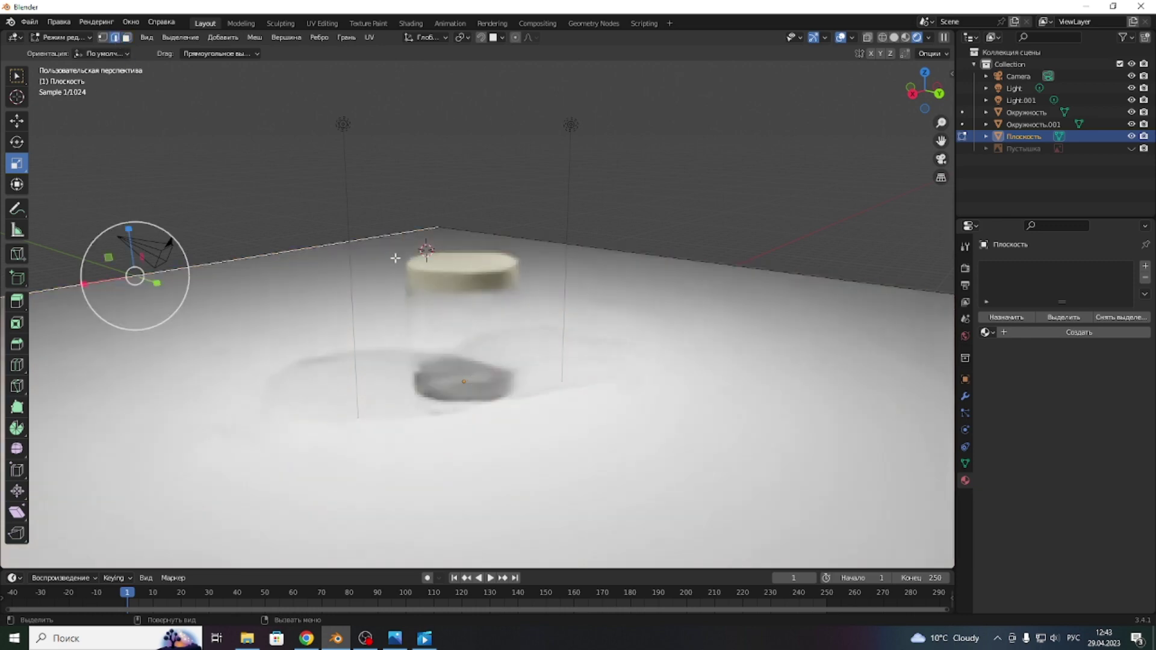
{"action": "left_click", "coordinate": [558, 244], "text": "shift"}
{"action": "middle_click_drag", "start_coordinate": [458, 289], "coordinate": [416, 311]}
{"action": "scroll", "coordinate": [416, 312], "scroll_direction": "down", "scroll_amount": 2}
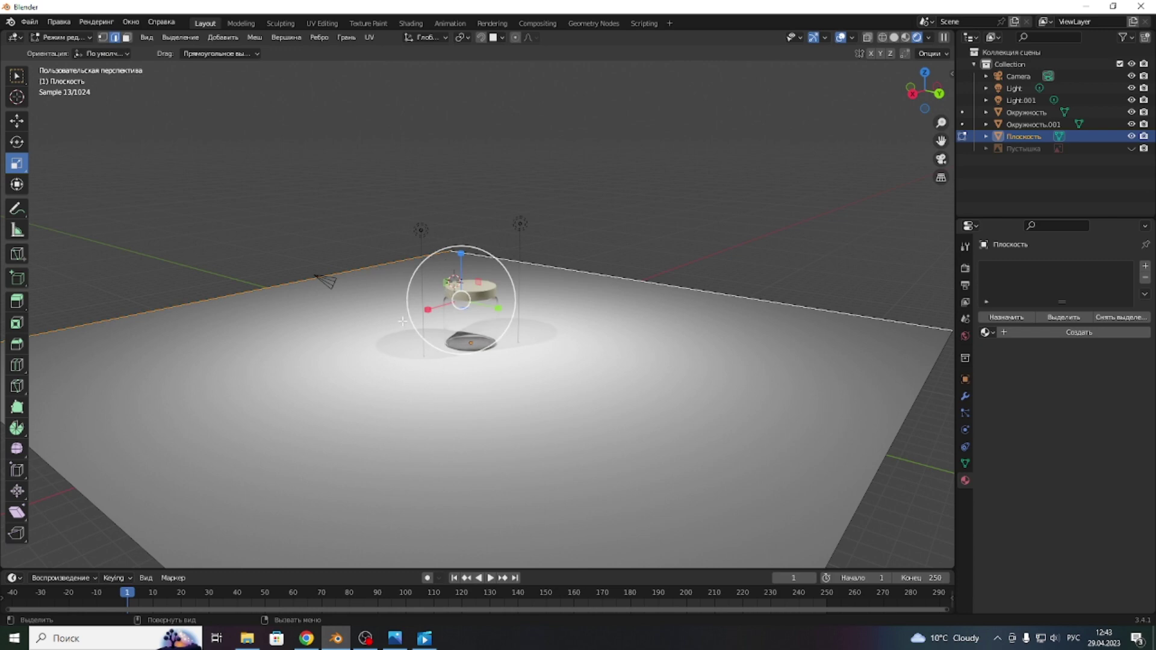
- Extrude the back edges straight up along Z into 17.54 m walls
{"action": "key", "text": "e"}
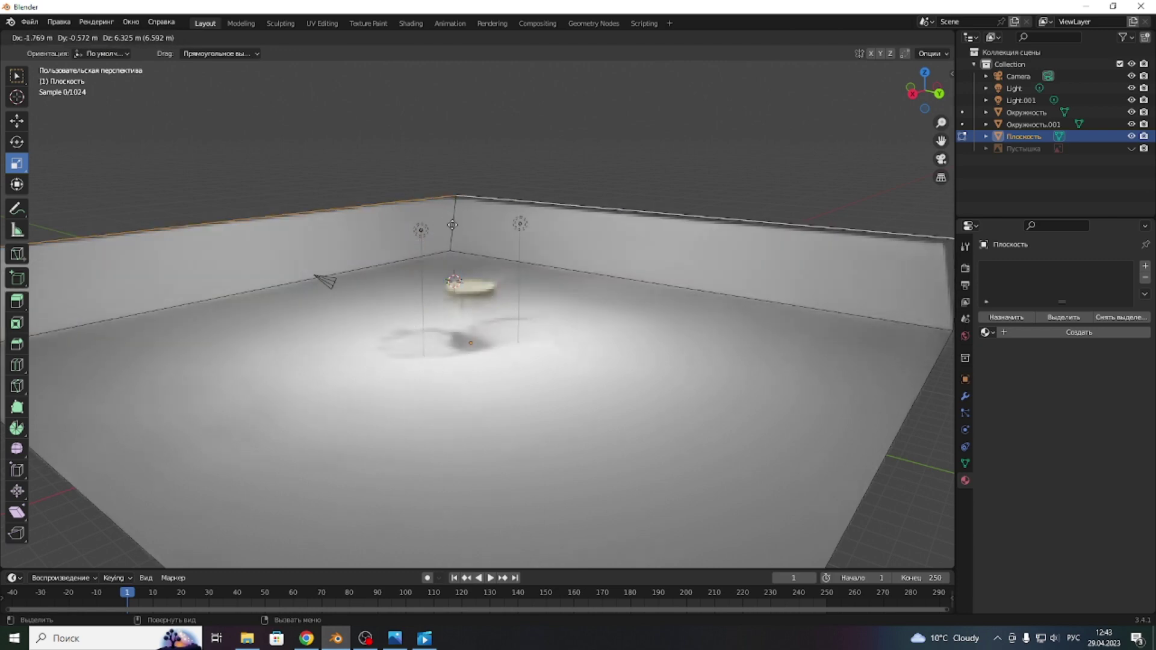
{"action": "key", "text": "z"}
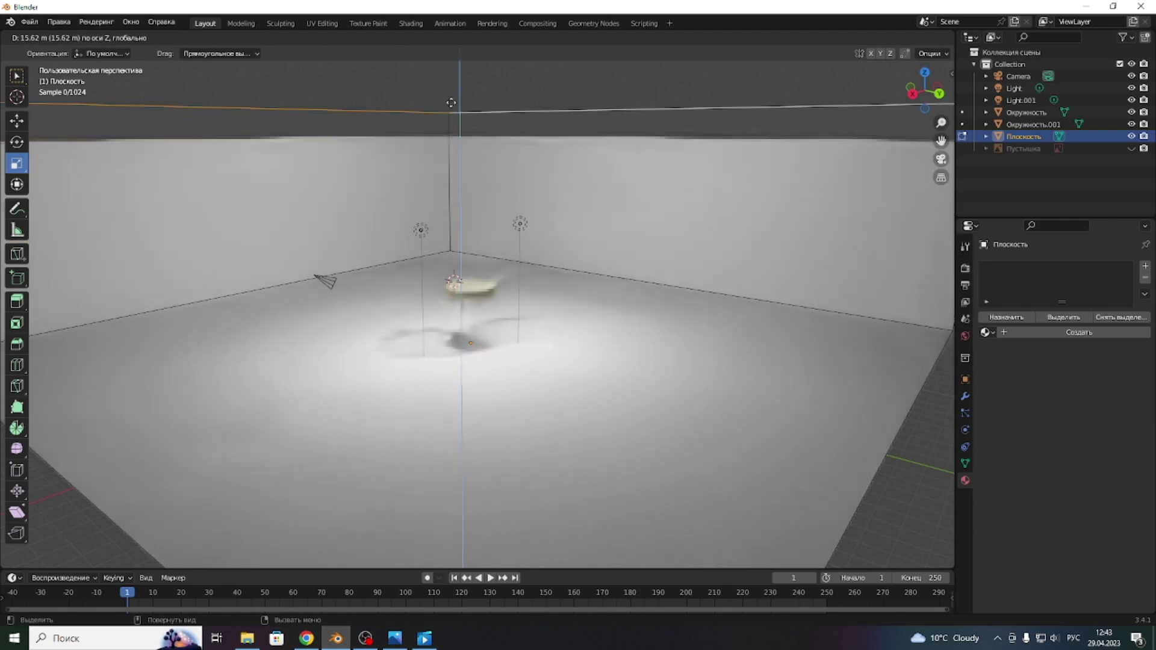
{"action": "left_click_drag", "start_coordinate": [430, 194], "coordinate": [452, 84]}
{"action": "left_click", "coordinate": [452, 84]}
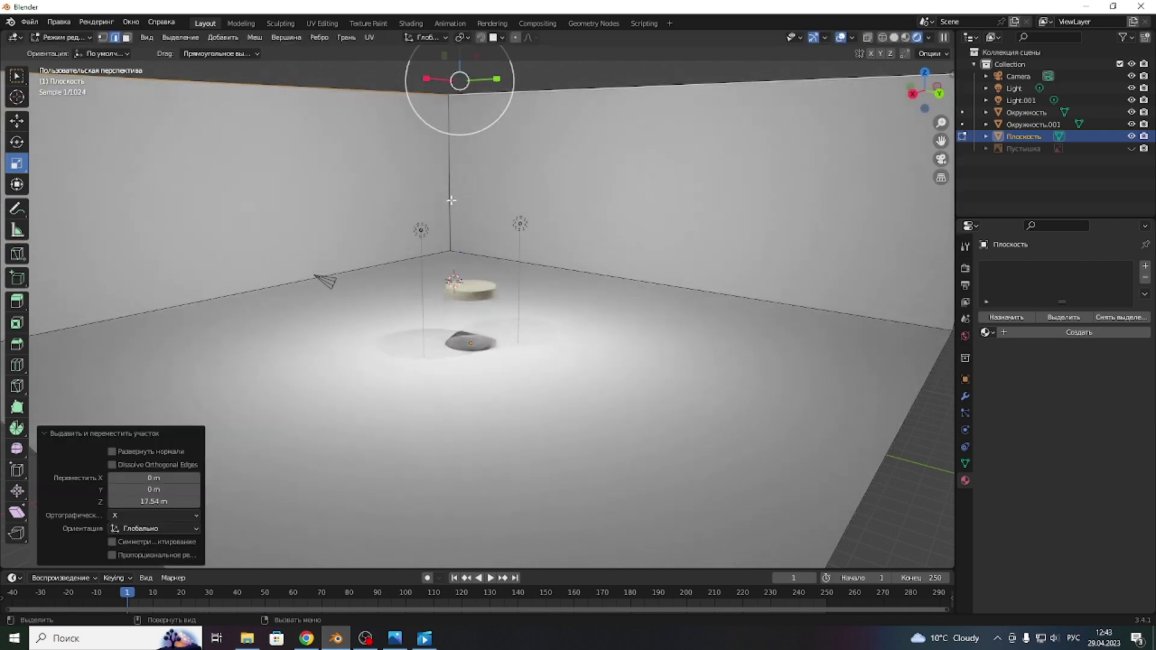
- Bevel the three floor-to-wall edges with a 0.43 m width
{"action": "left_click", "coordinate": [414, 255], "text": "shift"}
{"action": "left_click", "coordinate": [402, 260], "text": "shift"}
{"action": "left_click", "coordinate": [475, 255], "text": "shift"}
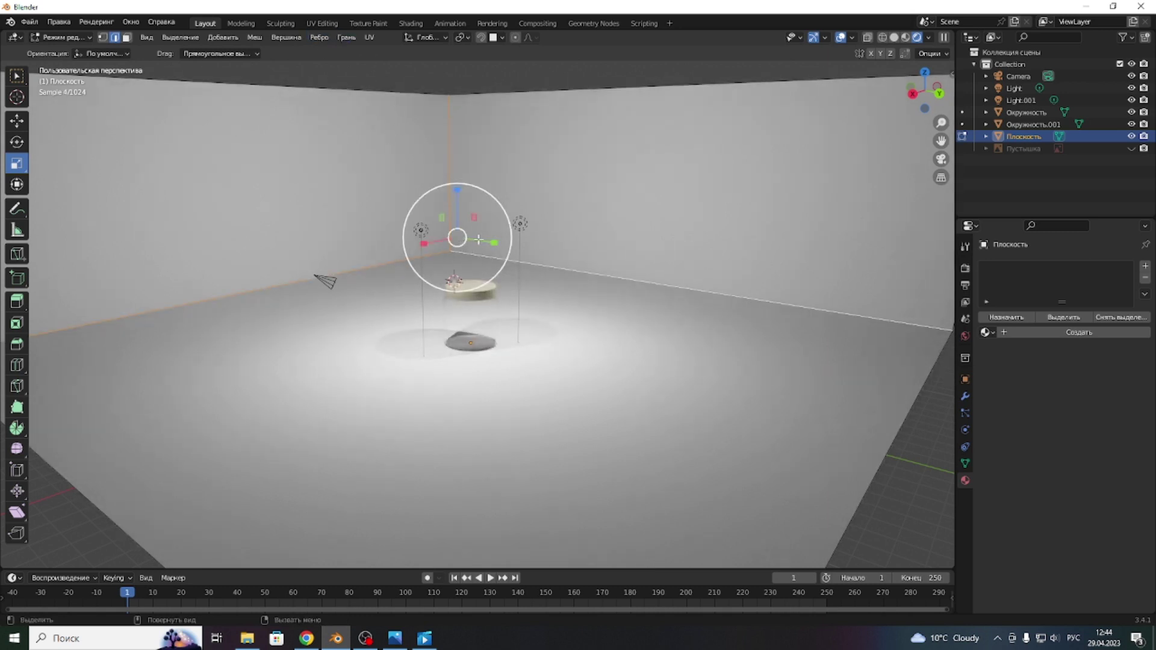
{"action": "key", "text": "ctrl+b"}
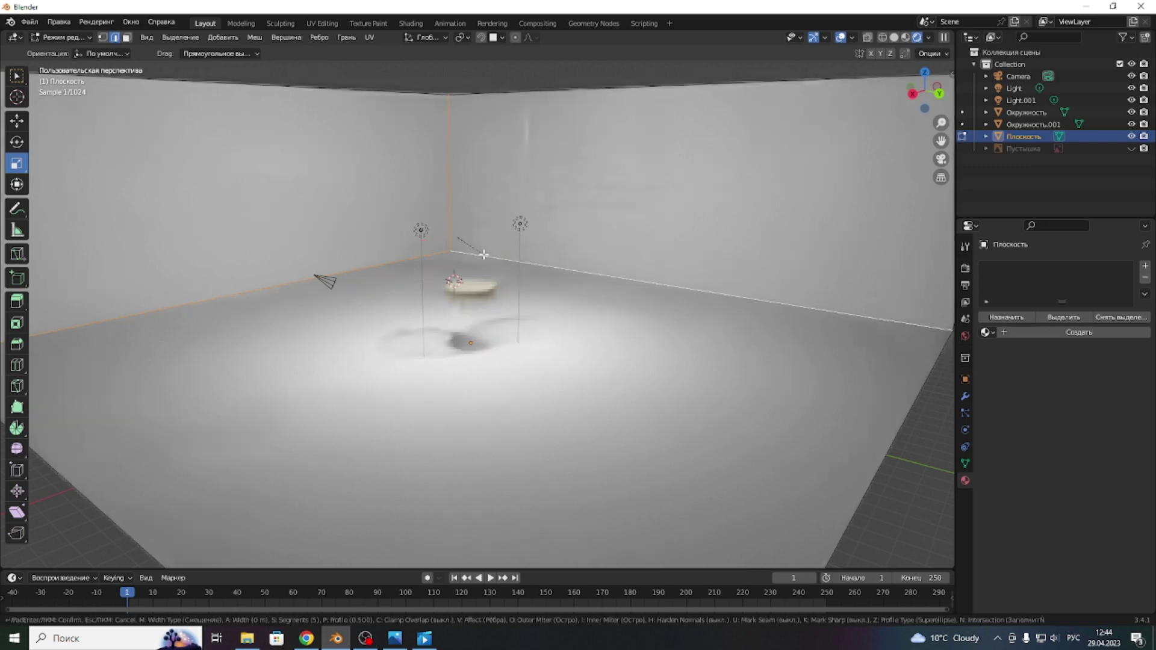
{"action": "left_click", "coordinate": [484, 255]}
{"action": "left_click_drag", "start_coordinate": [183, 372], "coordinate": [229, 371]}
{"action": "left_click_drag", "start_coordinate": [154, 372], "coordinate": [139, 372]}
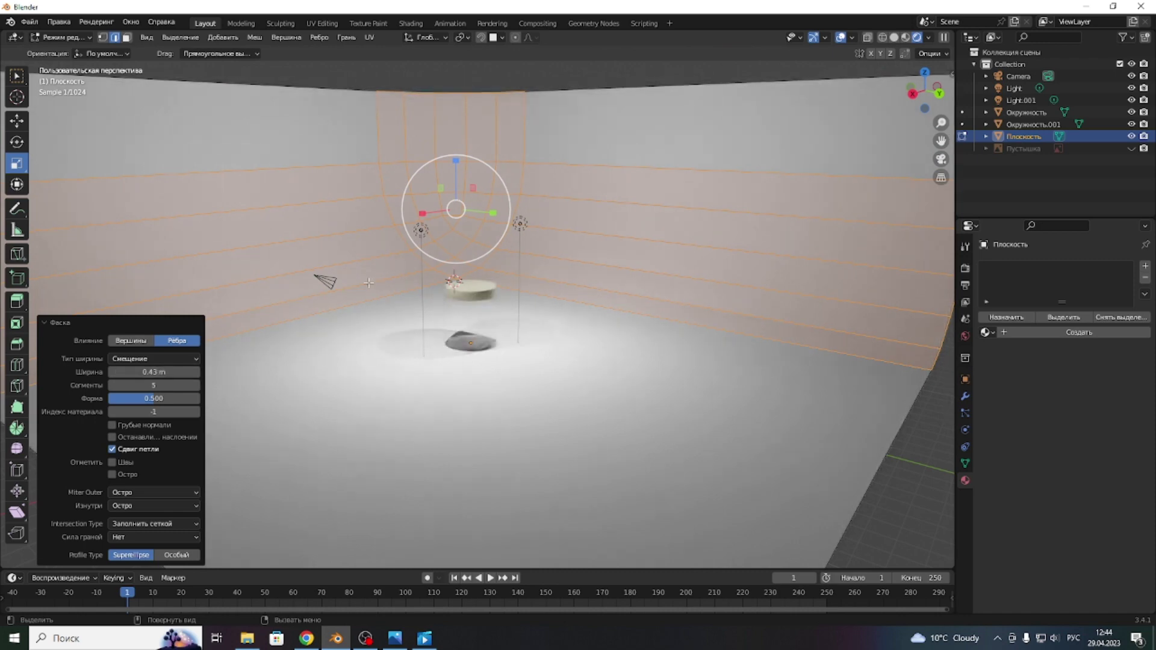
- Back in Object Mode, apply Shade Smooth to the backdrop
{"action": "key", "text": "Tab"}
{"action": "right_click", "coordinate": [396, 267]}
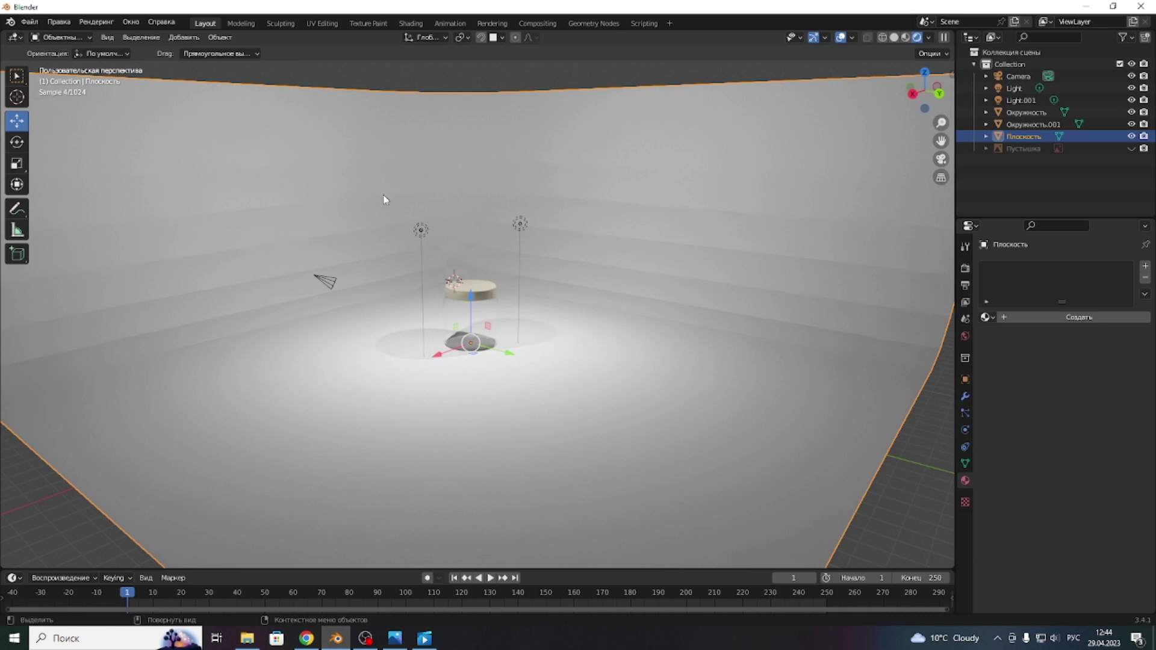
{"action": "right_click", "coordinate": [367, 227]}
{"action": "left_click", "coordinate": [363, 226]}
- Zoom and orbit around the jar, then select the second light, Light.001
{"action": "scroll", "coordinate": [487, 349], "scroll_direction": "up", "scroll_amount": 3}
{"action": "scroll", "coordinate": [486, 349], "scroll_direction": "up", "scroll_amount": 3}
{"action": "scroll", "coordinate": [487, 349], "scroll_direction": "up", "scroll_amount": 2}
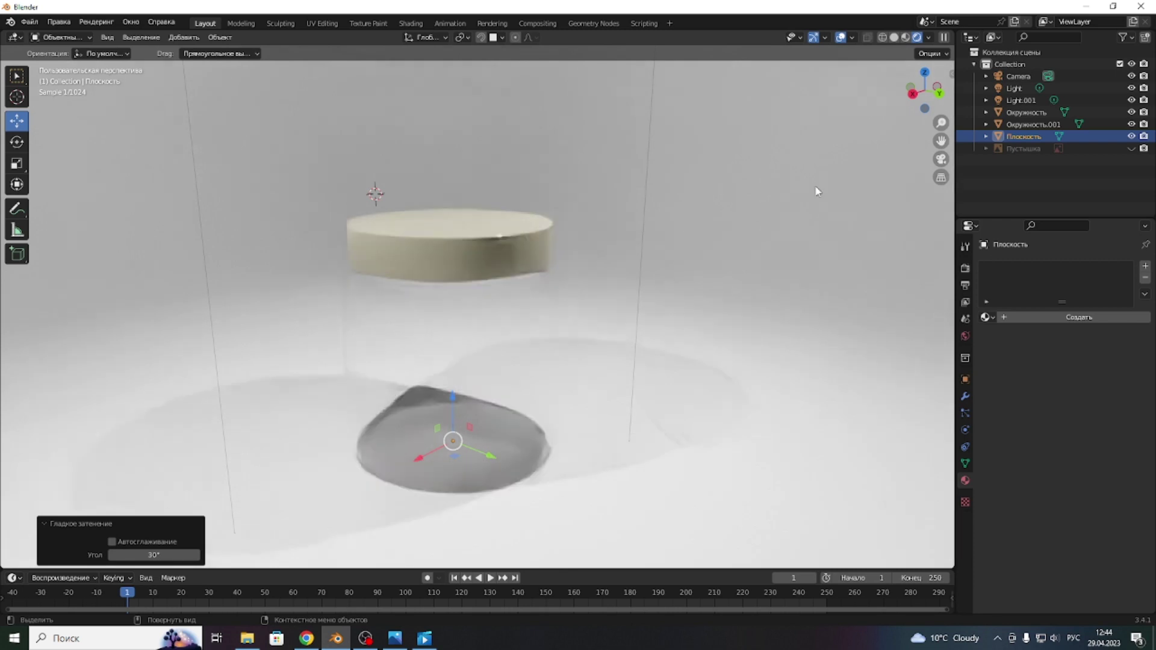
{"action": "left_click_drag", "start_coordinate": [927, 97], "coordinate": [920, 98]}
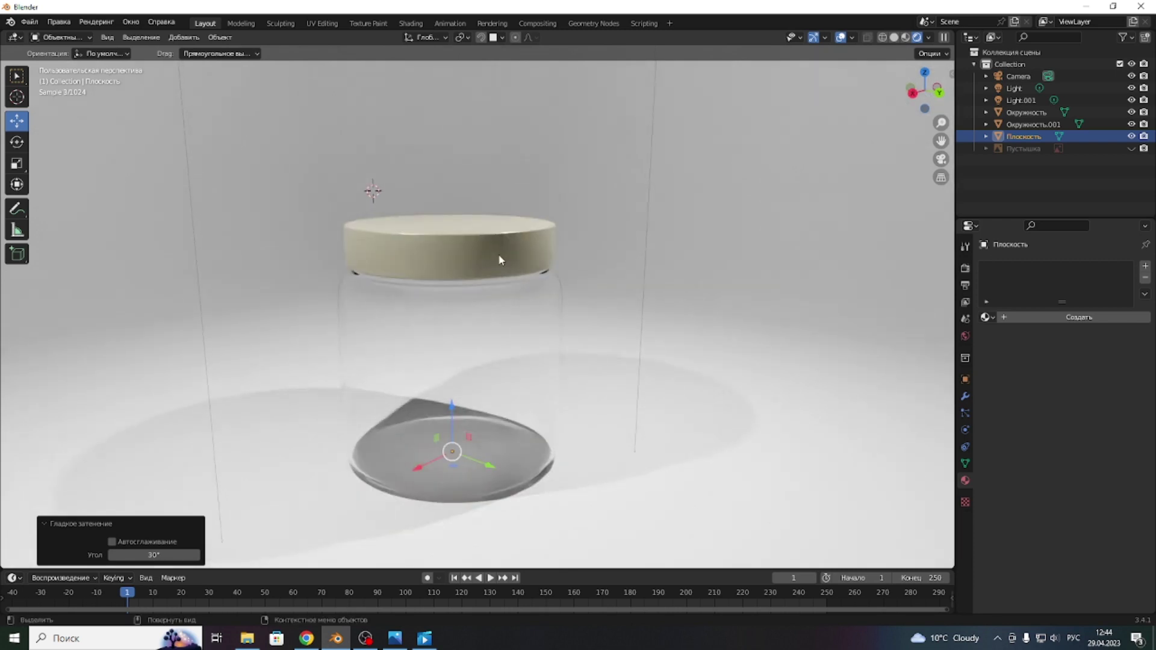
{"action": "scroll", "coordinate": [648, 145], "scroll_direction": "down", "scroll_amount": 3}
{"action": "scroll", "coordinate": [643, 147], "scroll_direction": "down", "scroll_amount": 4}
{"action": "left_click", "coordinate": [533, 203]}
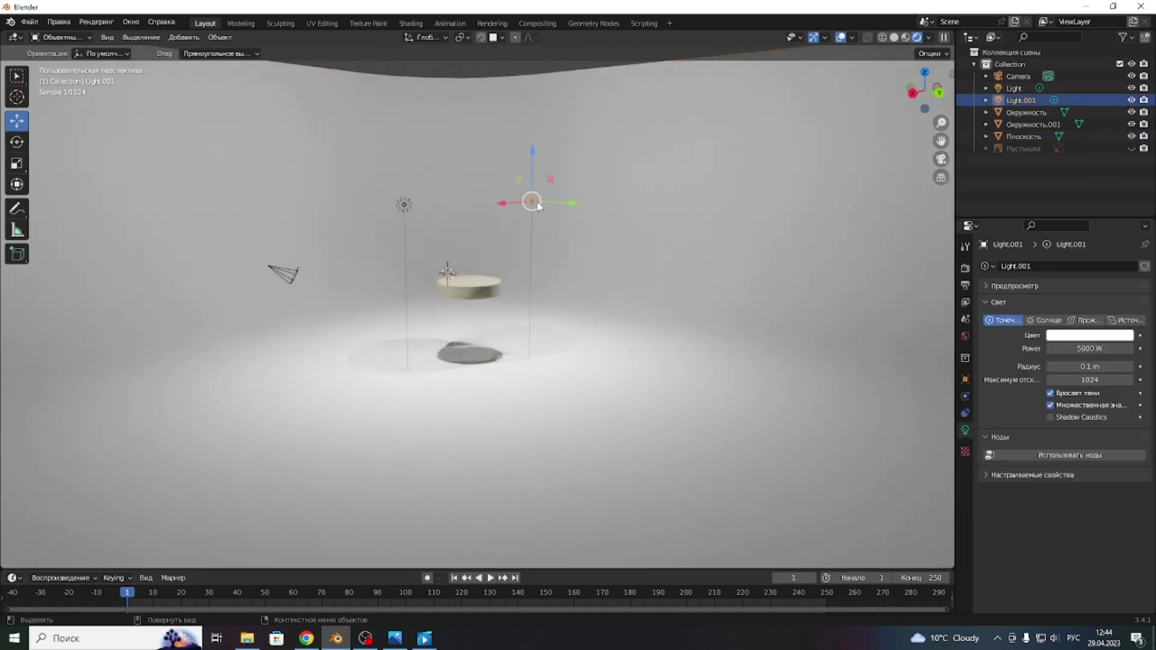
- Reposition the second light, finally moving it along X to 3.2689 m
{"action": "left_click_drag", "start_coordinate": [555, 206], "coordinate": [603, 208]}
{"action": "left_click_drag", "start_coordinate": [583, 152], "coordinate": [584, 245]}
{"action": "left_click_drag", "start_coordinate": [621, 282], "coordinate": [677, 289]}
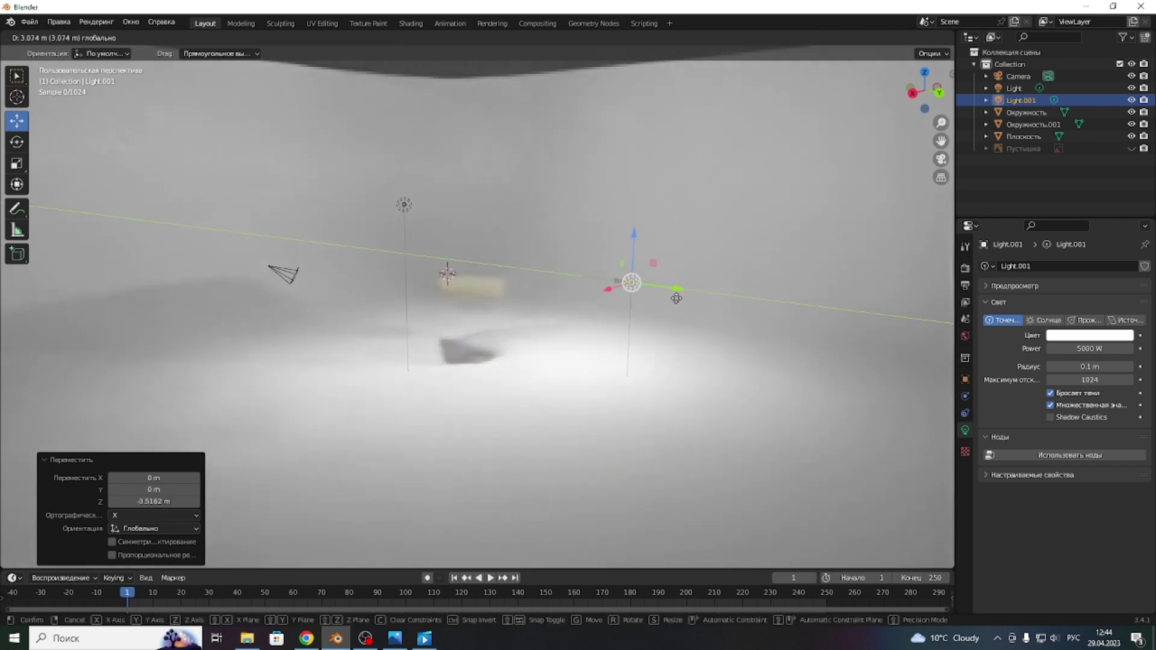
{"action": "key", "text": "g"}
{"action": "key", "text": "x"}
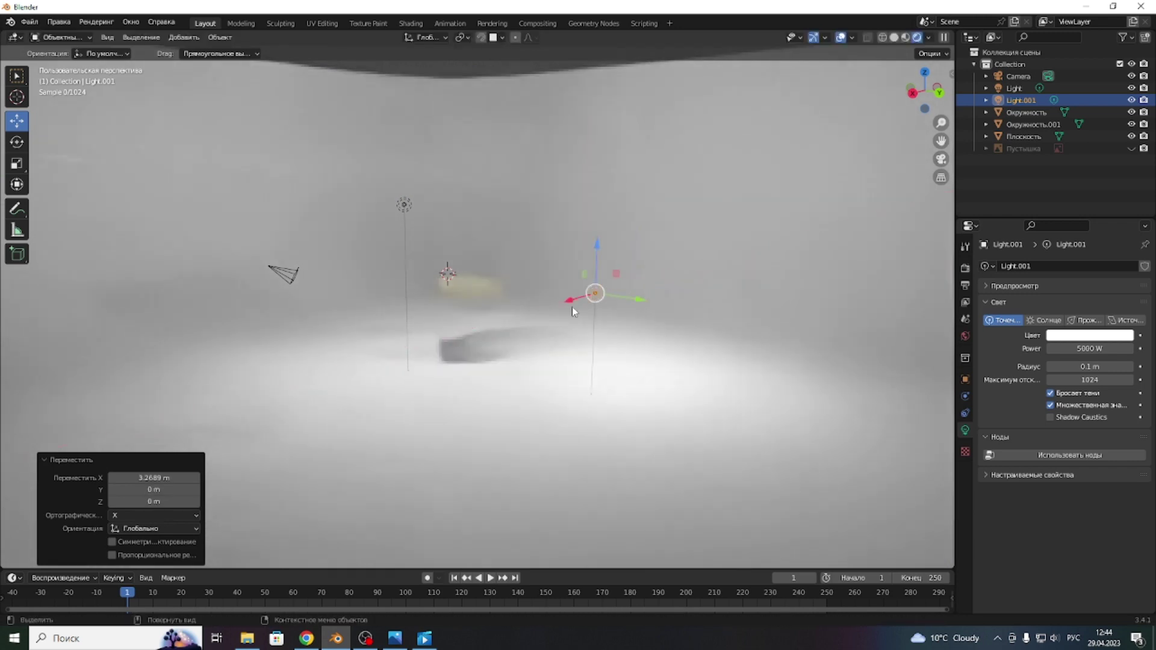
{"action": "left_click", "coordinate": [518, 324]}
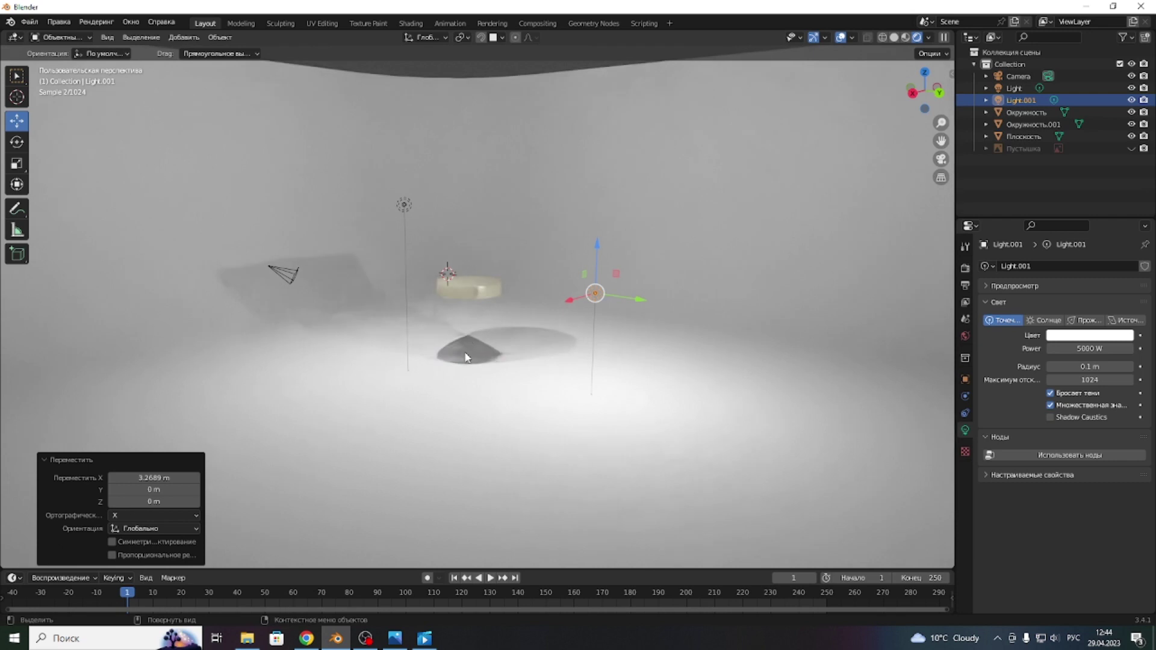
{"action": "scroll", "coordinate": [464, 345], "scroll_direction": "up", "scroll_amount": 4}
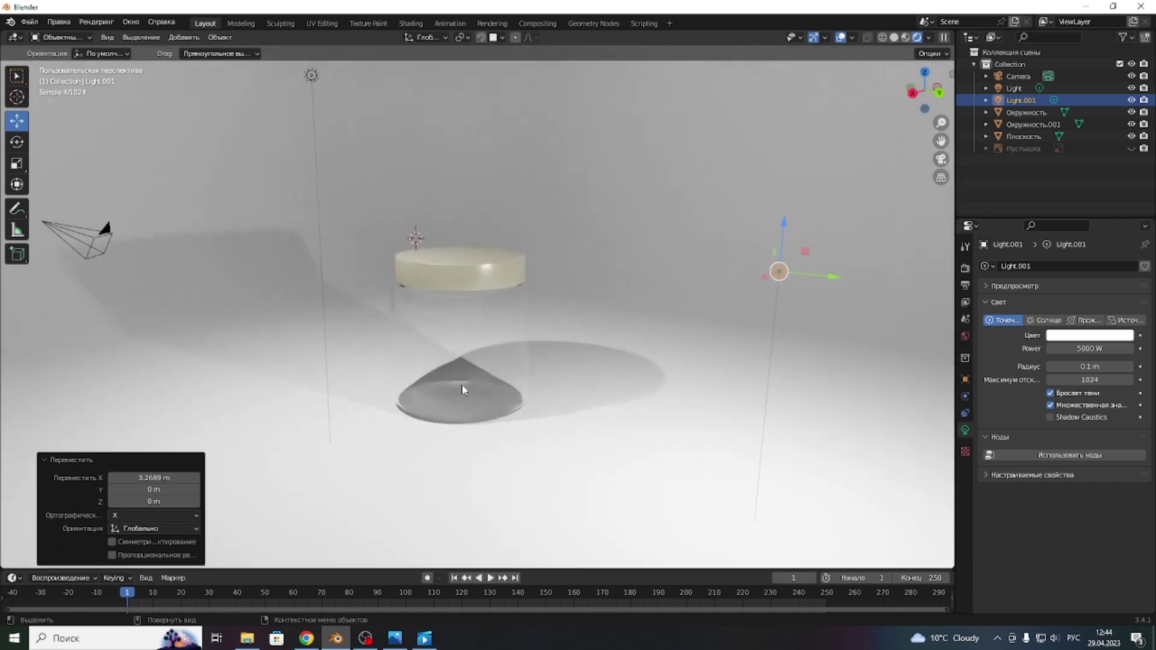
{"action": "scroll", "coordinate": [464, 384], "scroll_direction": "down", "scroll_amount": 4}
- Raise the first light to 1.5561 m height and slide it along X
{"action": "left_click", "coordinate": [402, 206]}
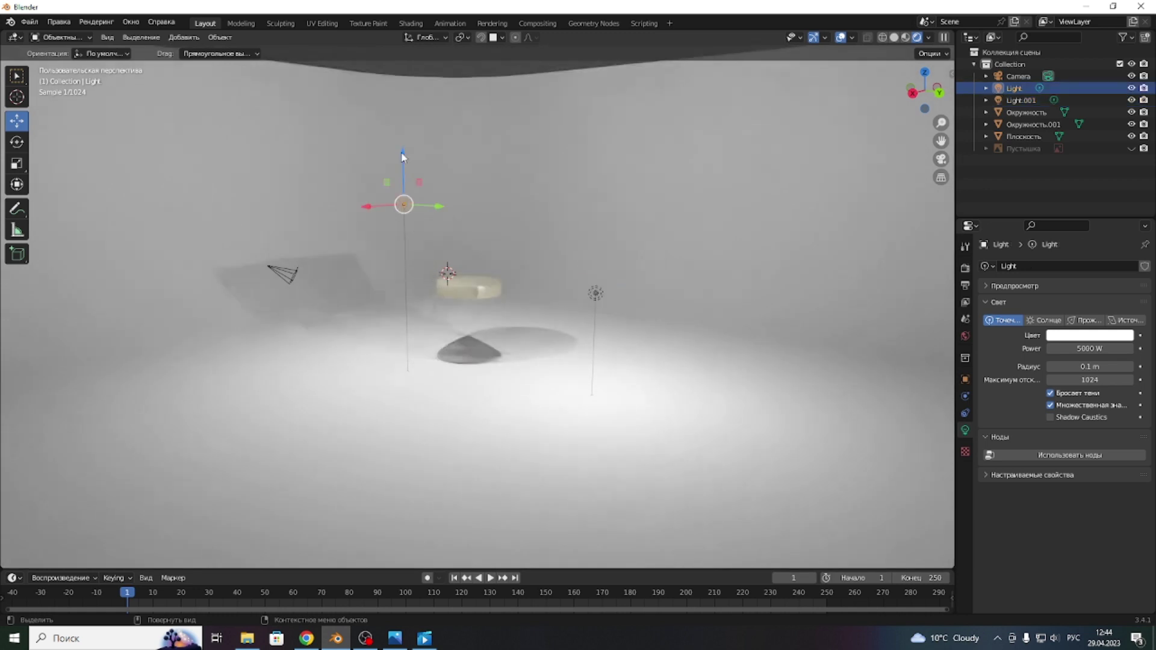
{"action": "left_click_drag", "start_coordinate": [403, 154], "coordinate": [403, 98]}
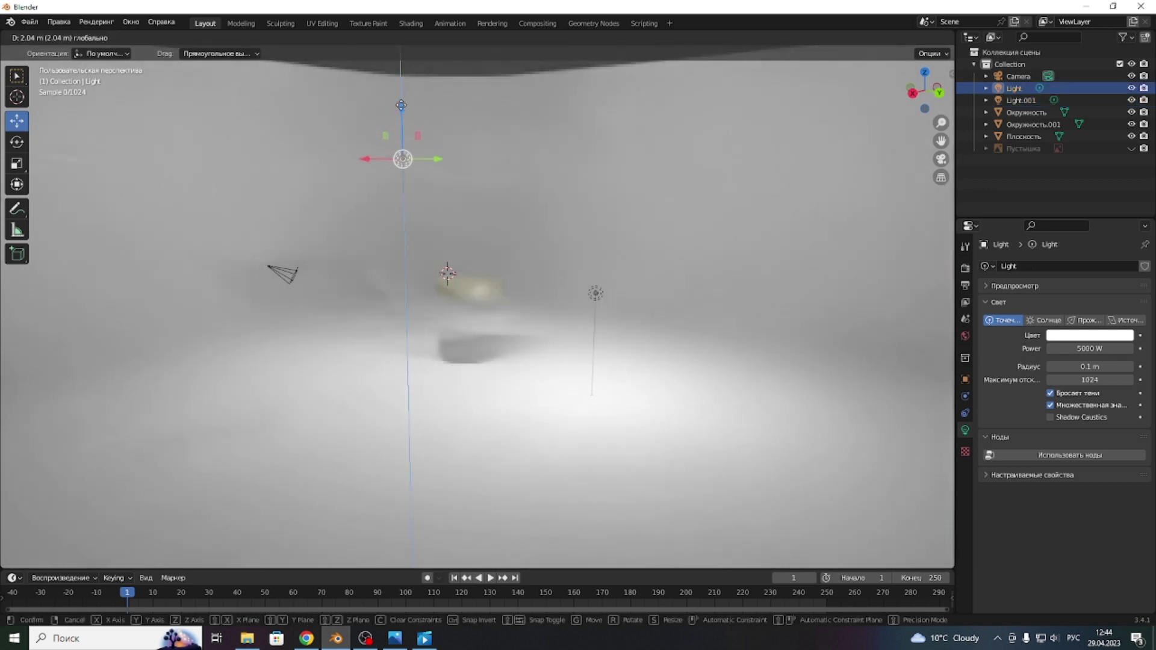
{"action": "left_click_drag", "start_coordinate": [403, 98], "coordinate": [403, 117]}
{"action": "mouse_move", "coordinate": [366, 173]}
{"action": "left_mouse_down"}
{"action": "mouse_move", "coordinate": [311, 180]}
{"action": "mouse_move", "coordinate": [370, 183]}
{"action": "left_mouse_up"}
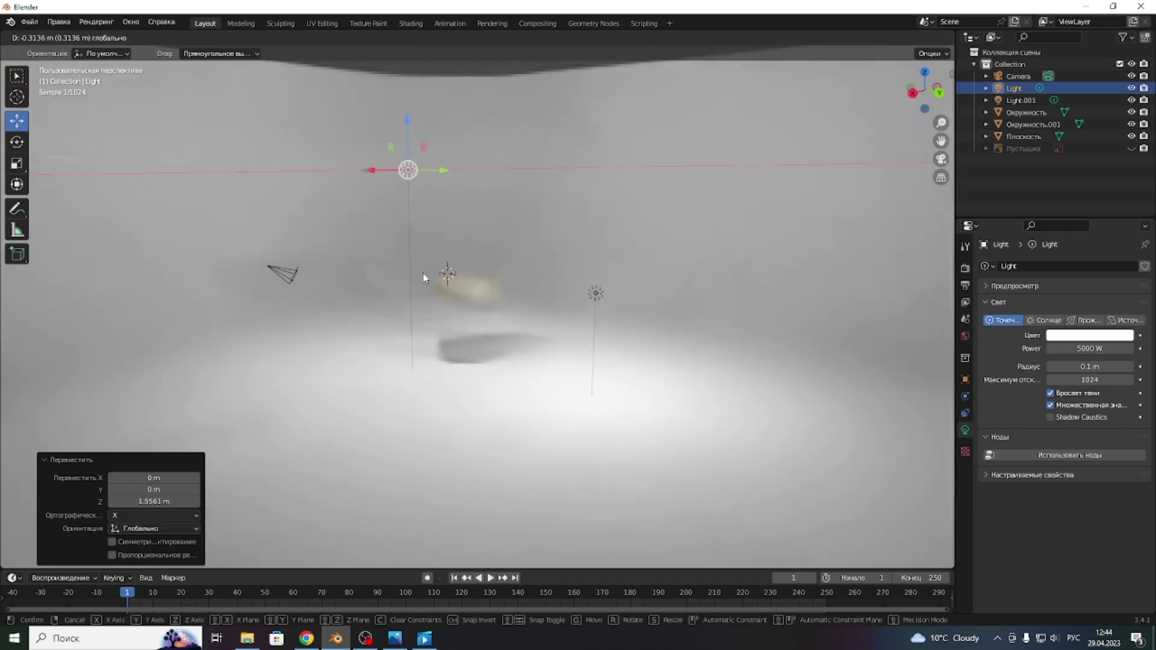
- Center the jar and lid in view and inspect the glass jar's material settings
{"action": "scroll", "coordinate": [473, 361], "scroll_direction": "up", "scroll_amount": 4}
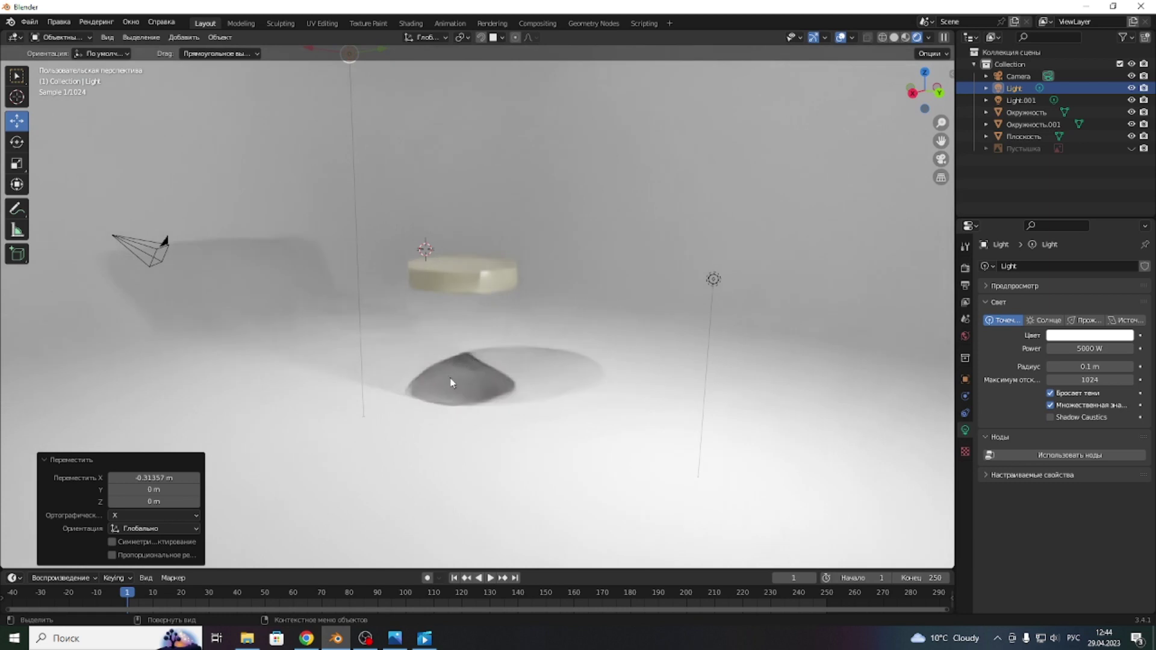
{"action": "scroll", "coordinate": [453, 383], "scroll_direction": "up", "scroll_amount": 1}
{"action": "scroll", "coordinate": [457, 378], "scroll_direction": "up", "scroll_amount": 1}
{"action": "scroll", "coordinate": [433, 380], "scroll_direction": "up", "scroll_amount": 2}
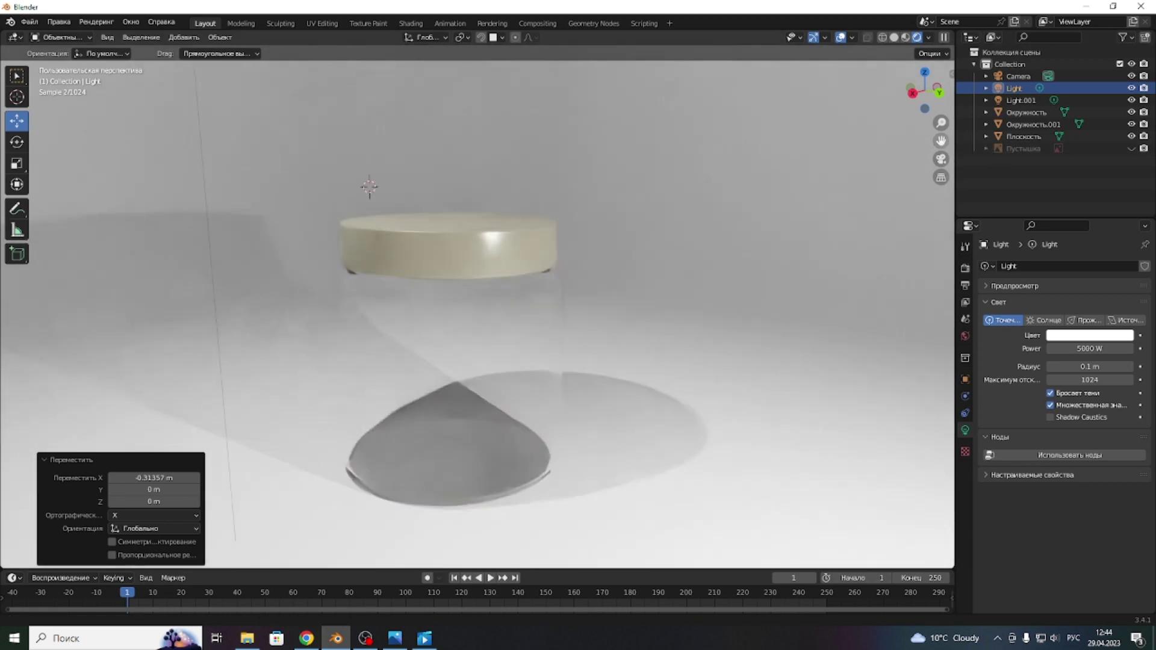
{"action": "left_click_drag", "start_coordinate": [941, 140], "coordinate": [988, 108]}
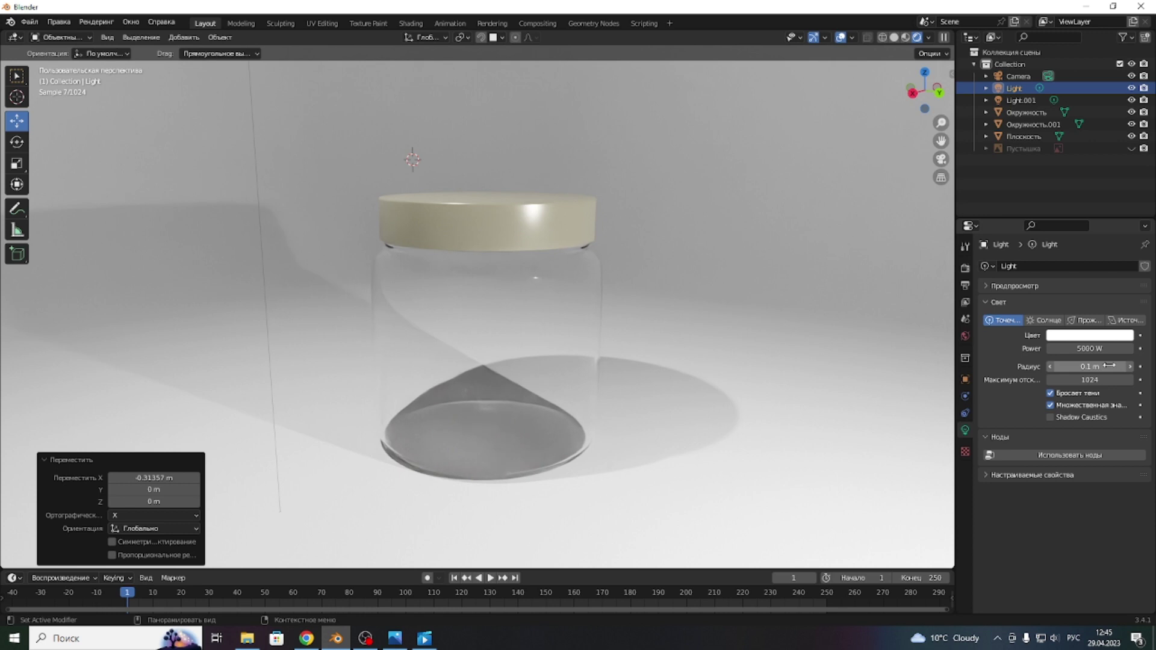
{"action": "left_click", "coordinate": [506, 367]}
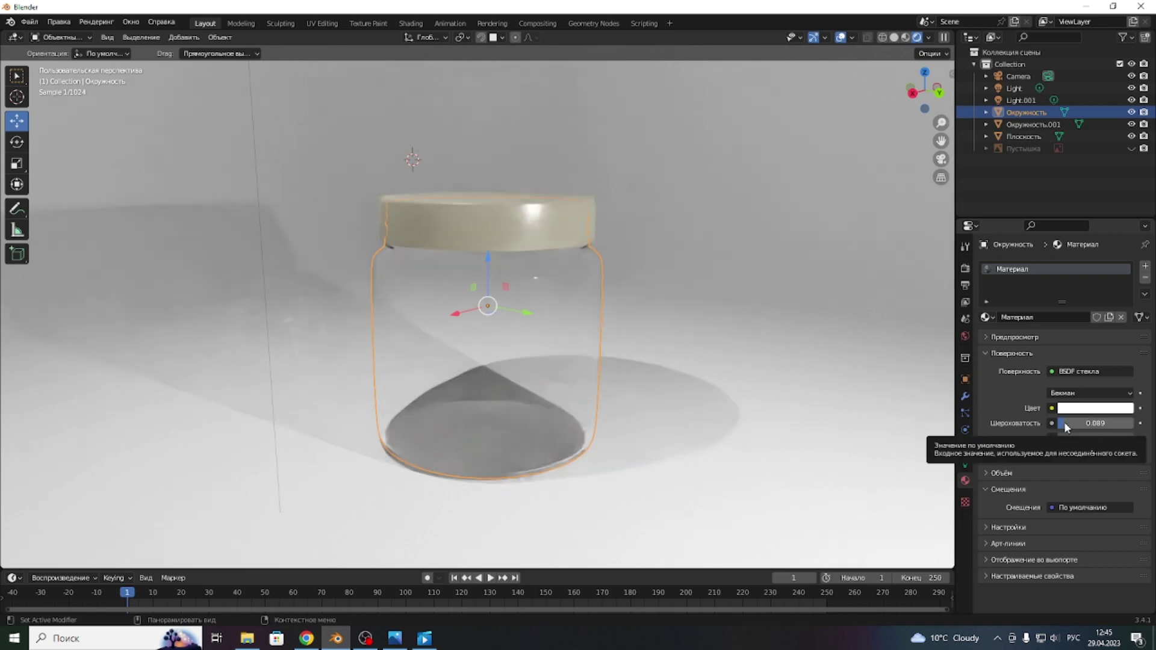
- Select the lid Окружность.001 and lift it 0.9869 m above the jar
{"action": "left_click", "coordinate": [684, 230]}
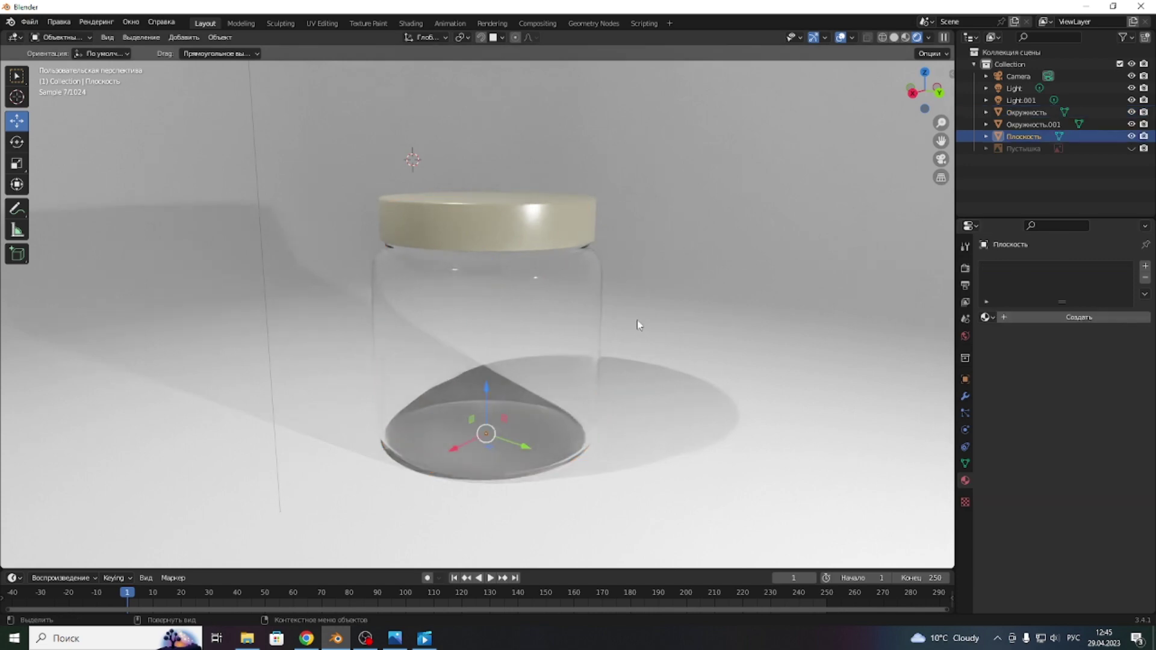
{"action": "left_click", "coordinate": [495, 233]}
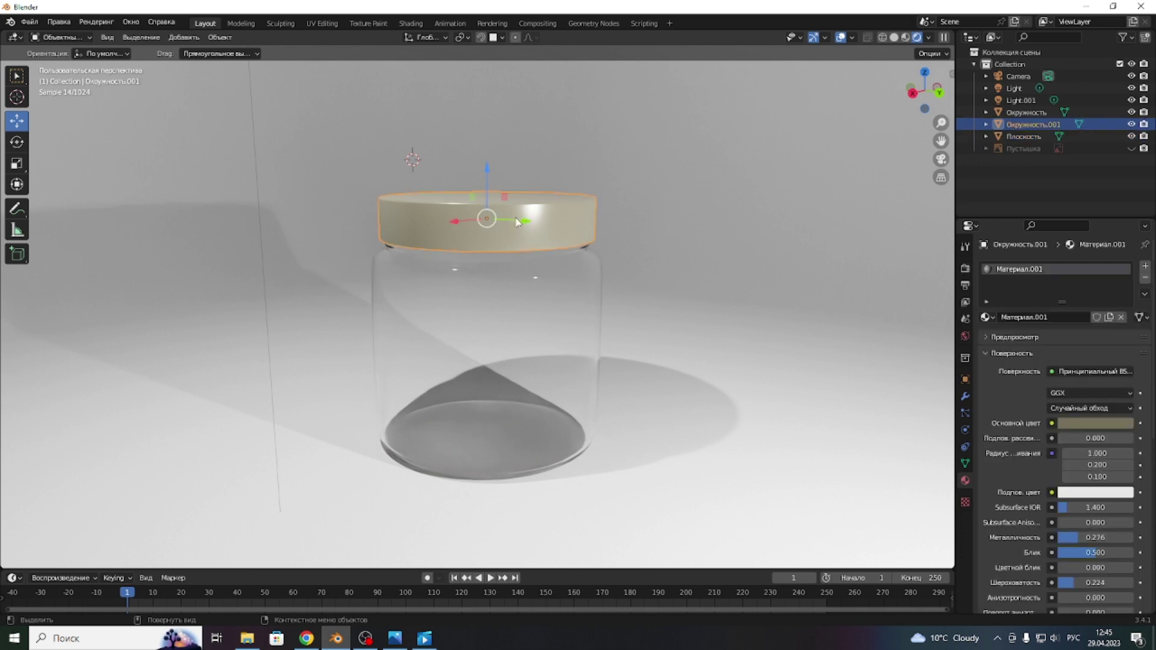
{"action": "left_click_drag", "start_coordinate": [488, 175], "coordinate": [484, 183]}
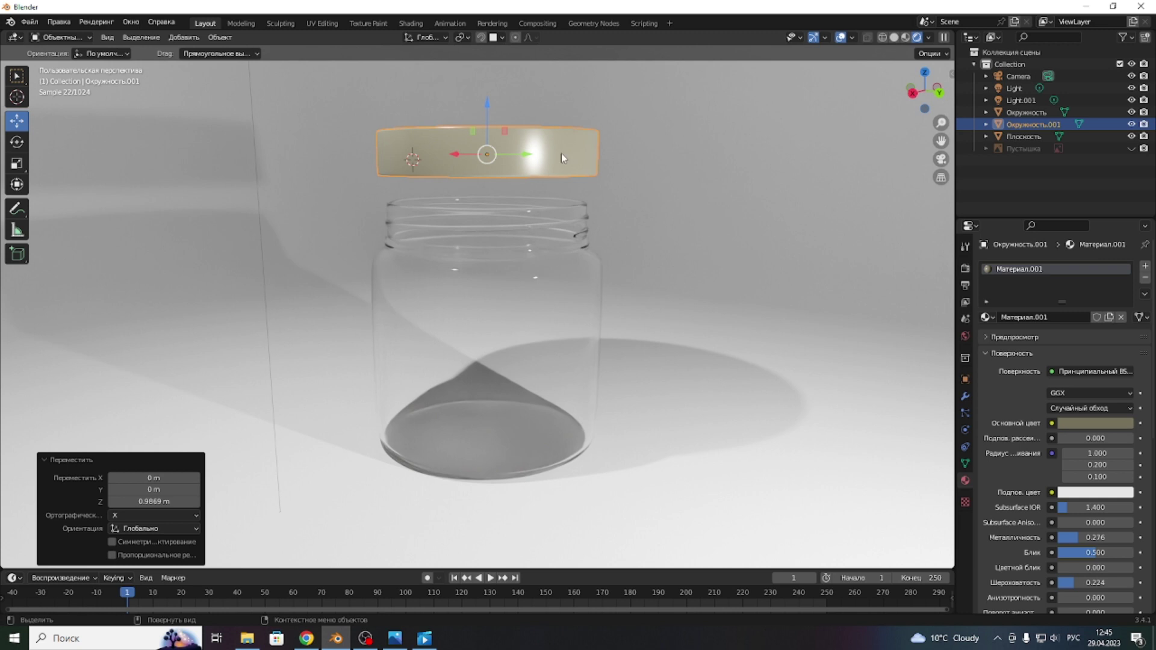
{"action": "left_click_drag", "start_coordinate": [912, 95], "coordinate": [912, 156]}
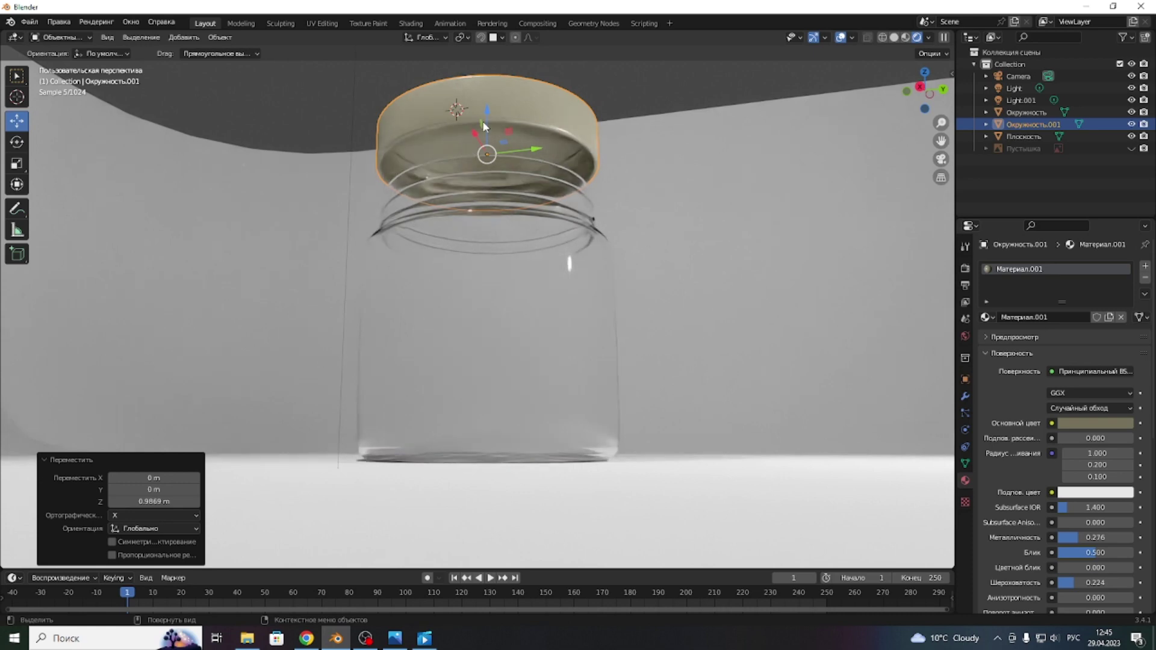
{"action": "key", "text": "Tab"}
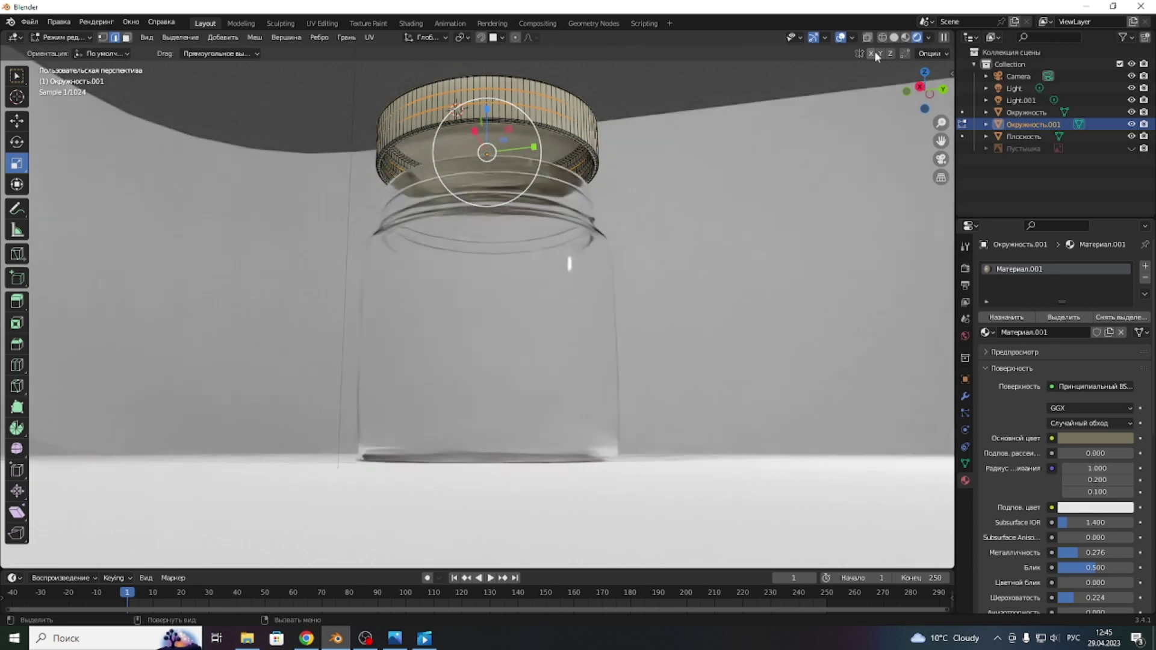
- Add a second lid material slot, Материал.002, with a near-black base colour
{"action": "left_click", "coordinate": [906, 38]}
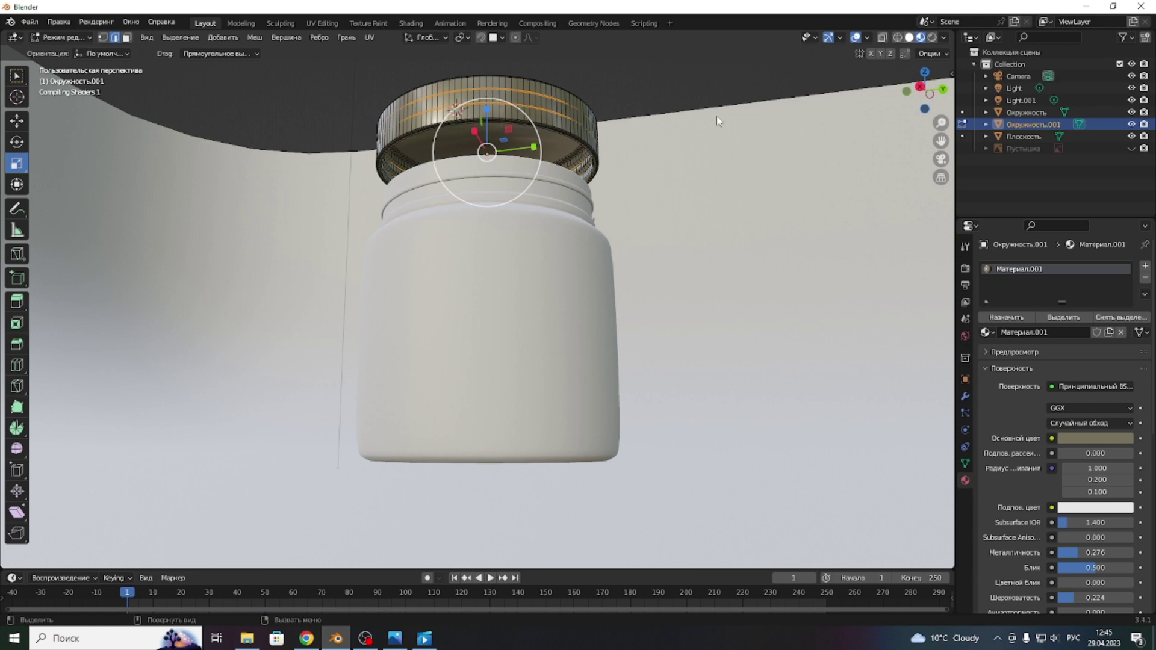
{"action": "scroll", "coordinate": [457, 139], "scroll_direction": "up", "scroll_amount": 4}
{"action": "scroll", "coordinate": [458, 139], "scroll_direction": "down", "scroll_amount": 3}
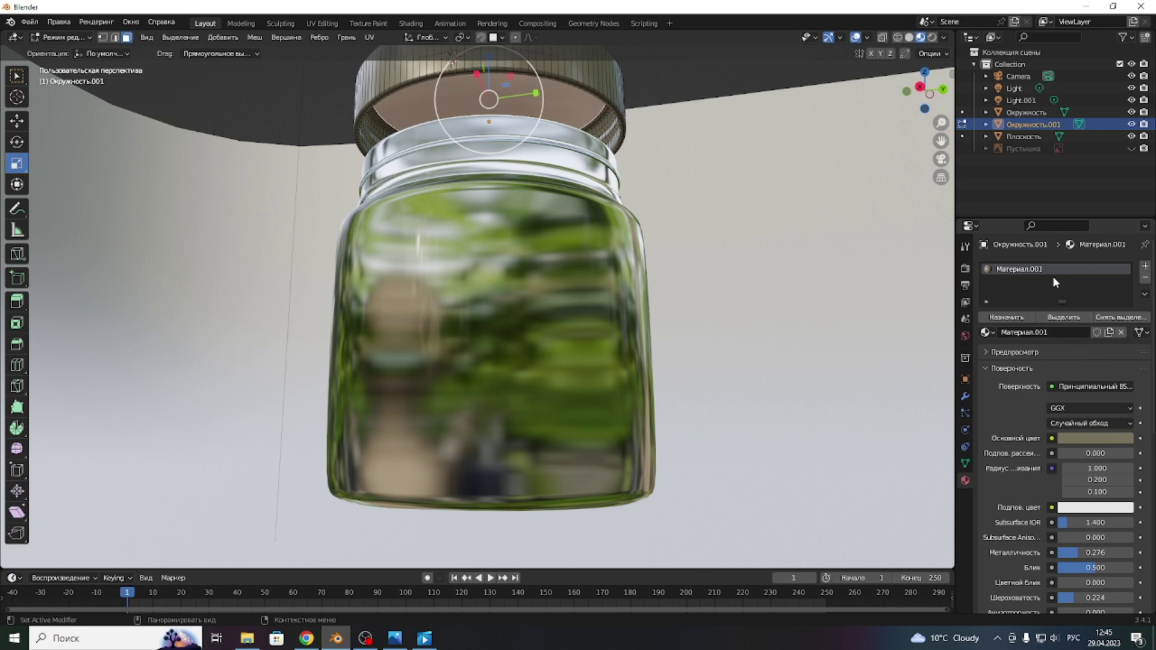
{"action": "left_click", "coordinate": [1146, 268]}
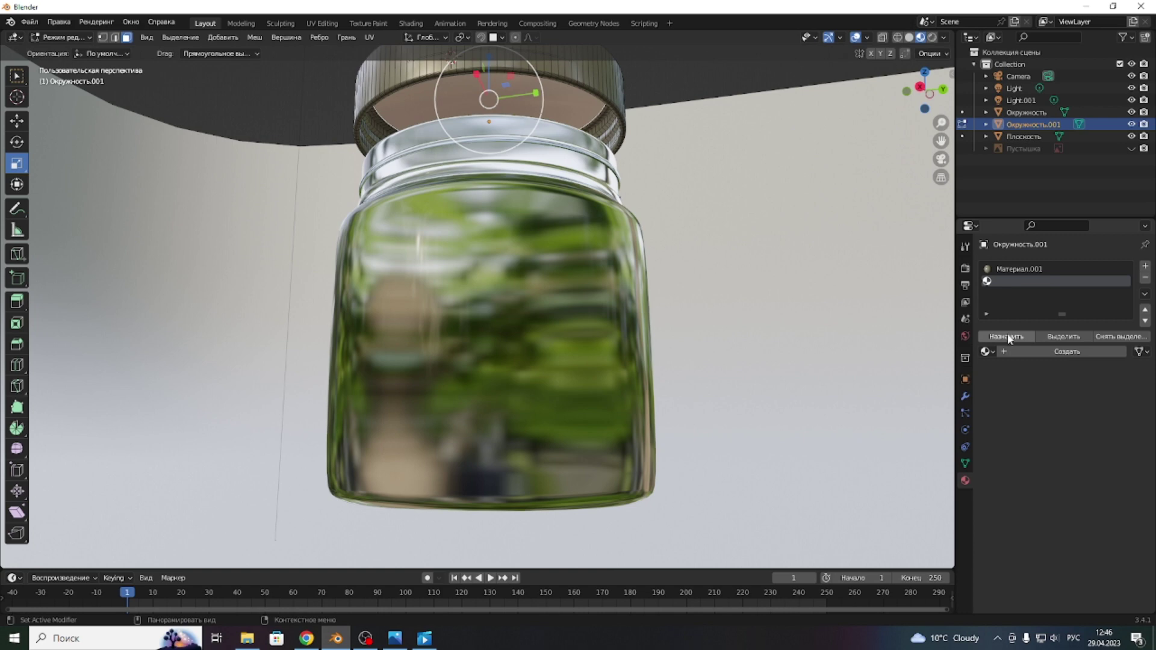
{"action": "left_click", "coordinate": [1044, 351]}
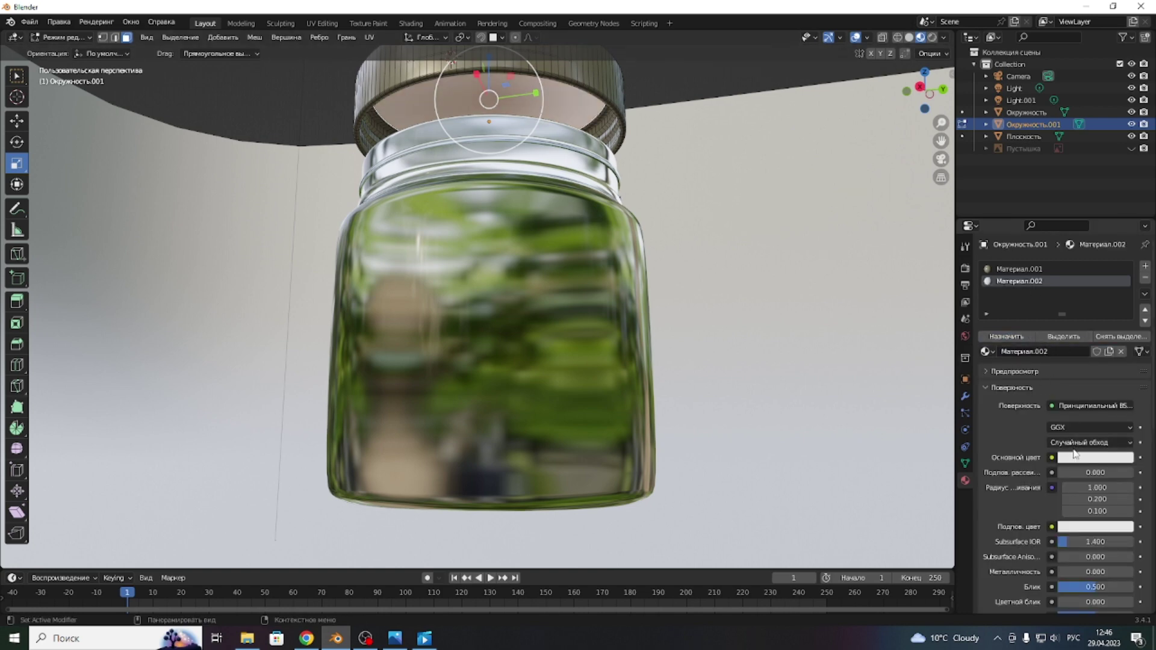
{"action": "left_click", "coordinate": [1077, 457]}
{"action": "left_click_drag", "start_coordinate": [1124, 314], "coordinate": [1124, 360]}
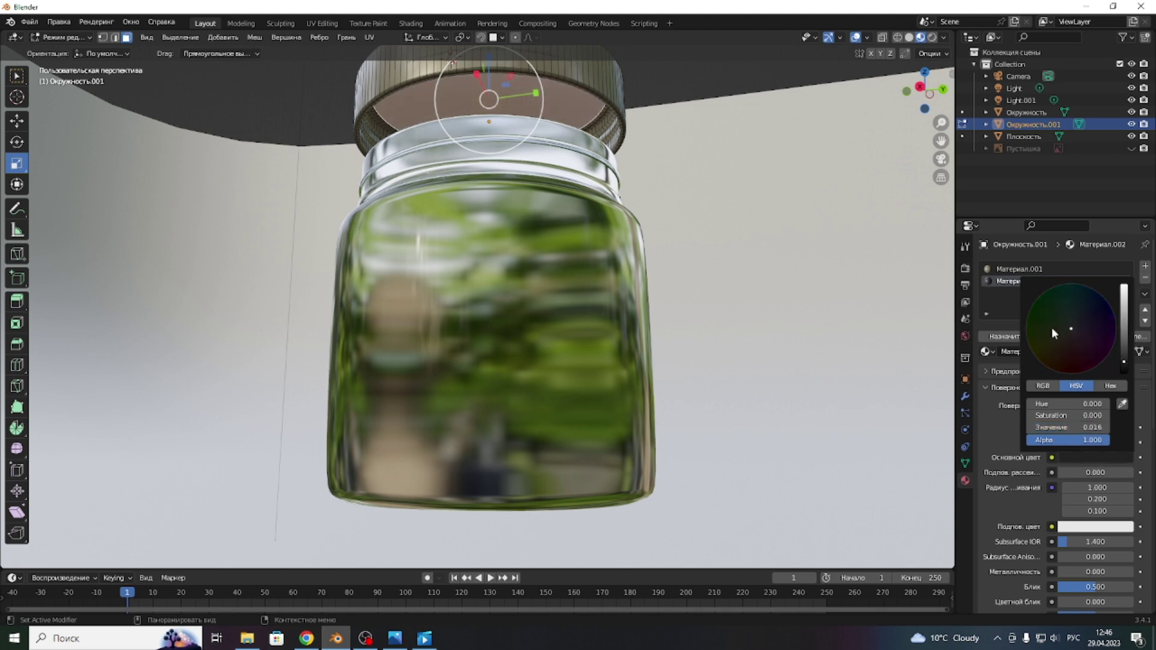
{"action": "left_click", "coordinate": [933, 37]}
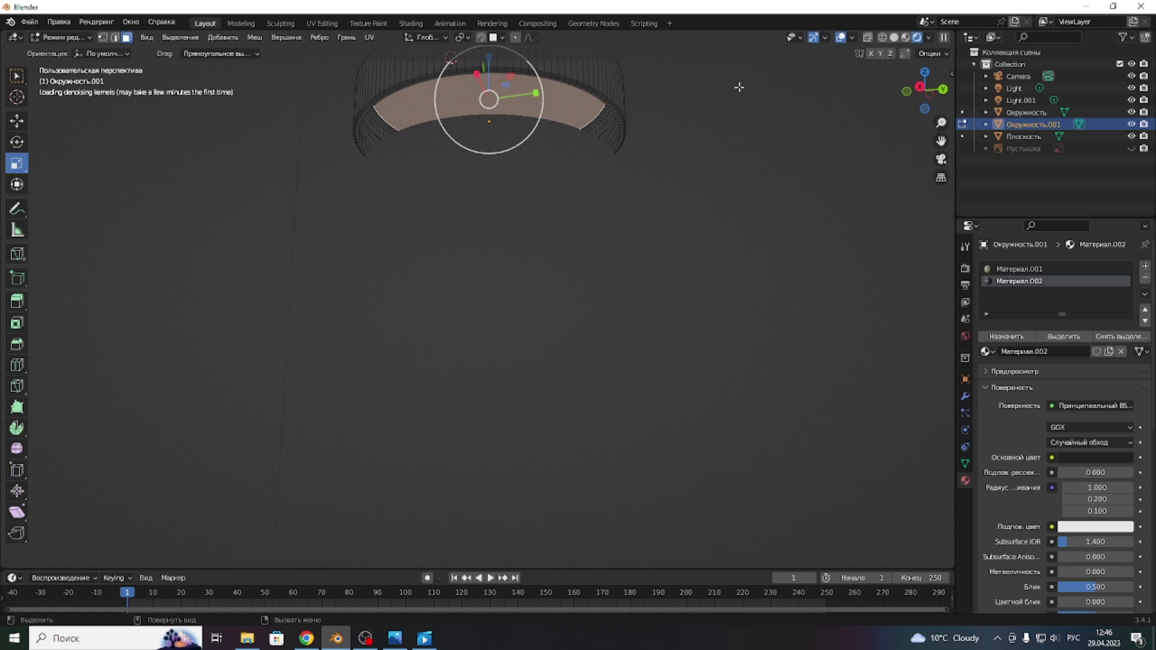
{"action": "key", "text": "Tab"}
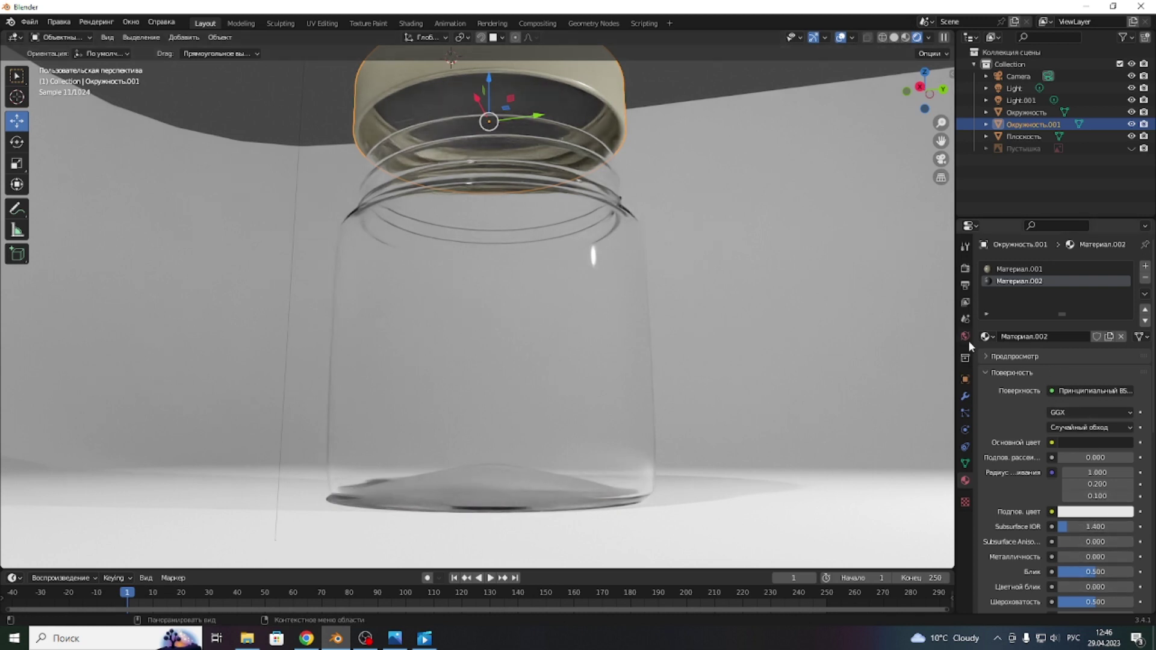
- Tint Материал.002's base colour a very dark brown (hue 0.068, saturation 0.49)
{"action": "left_click", "coordinate": [1111, 442]}
{"action": "left_click", "coordinate": [1065, 331]}
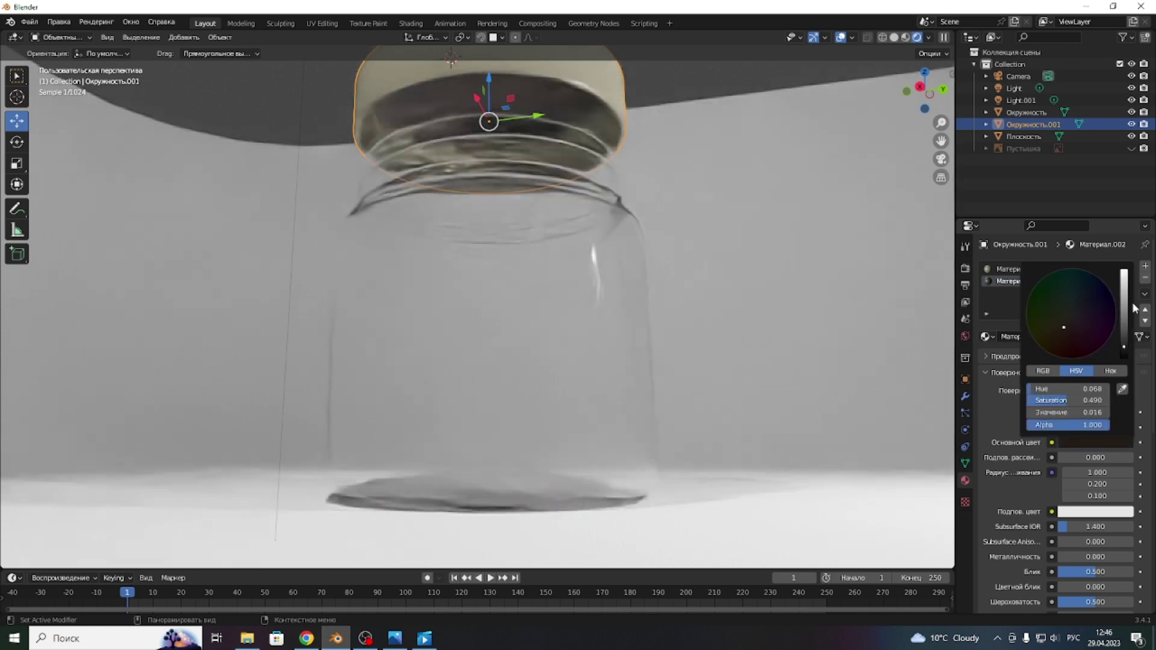
{"action": "left_click", "coordinate": [1125, 349]}
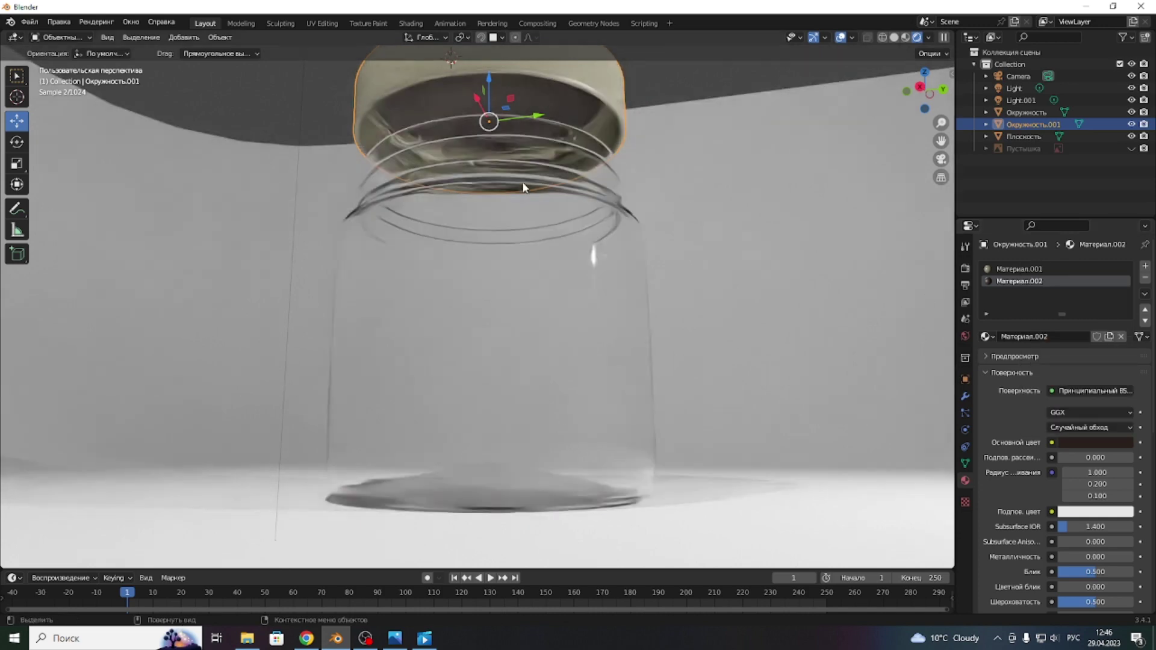
{"action": "key", "text": "ctrl+z"}
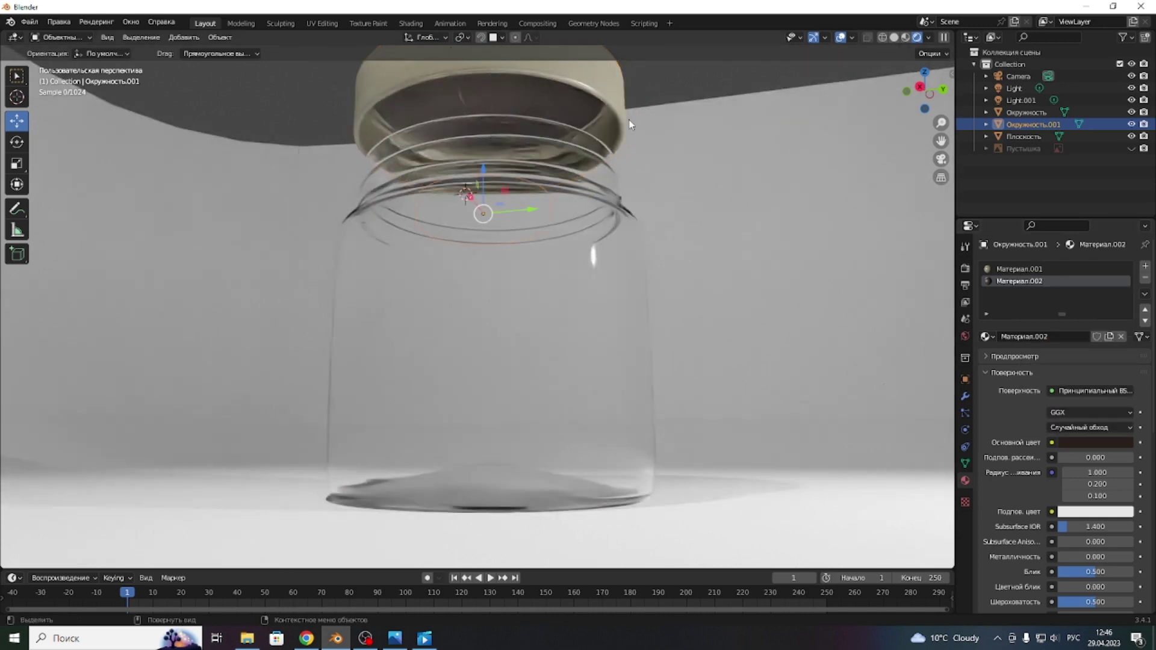
- Orbit and zoom out around the jar, then switch the viewport to Solid shading
{"action": "left_click_drag", "start_coordinate": [908, 89], "coordinate": [924, 92]}
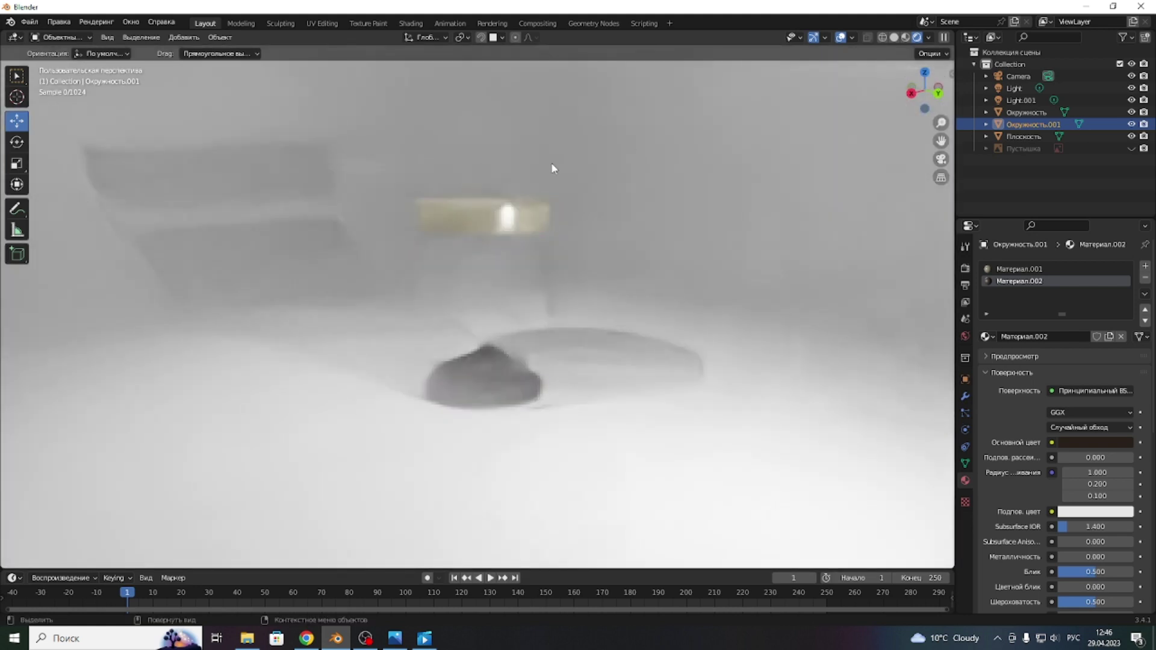
{"action": "scroll", "coordinate": [547, 170], "scroll_direction": "up", "scroll_amount": 5}
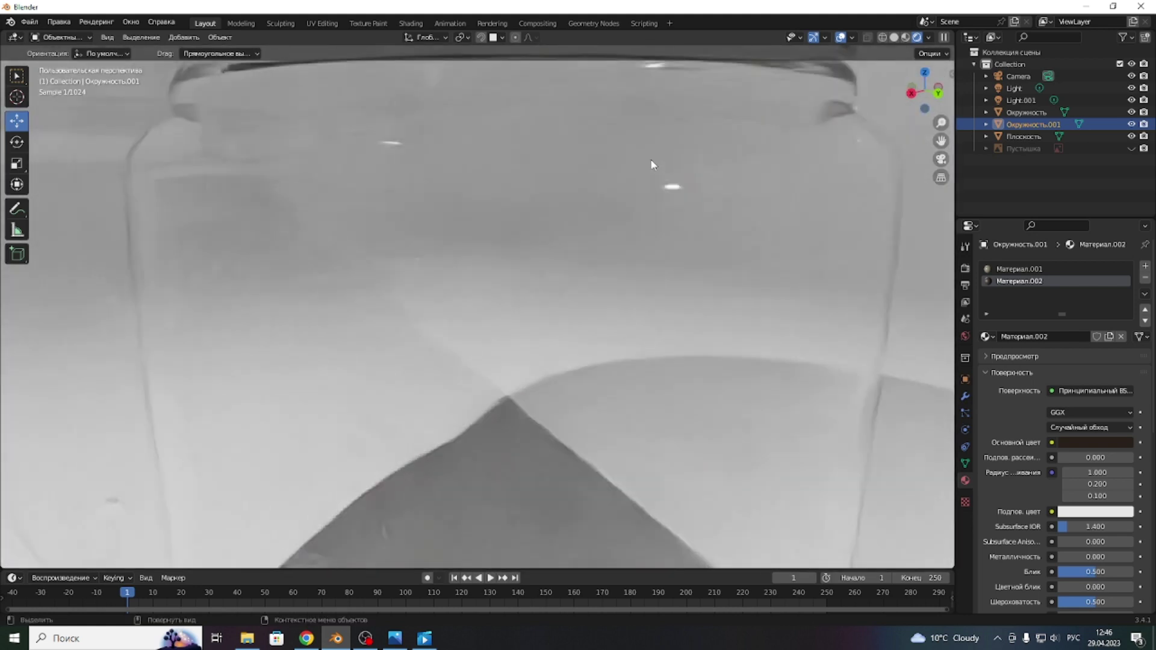
{"action": "scroll", "coordinate": [647, 168], "scroll_direction": "down", "scroll_amount": 2}
{"action": "scroll", "coordinate": [639, 184], "scroll_direction": "down", "scroll_amount": 1}
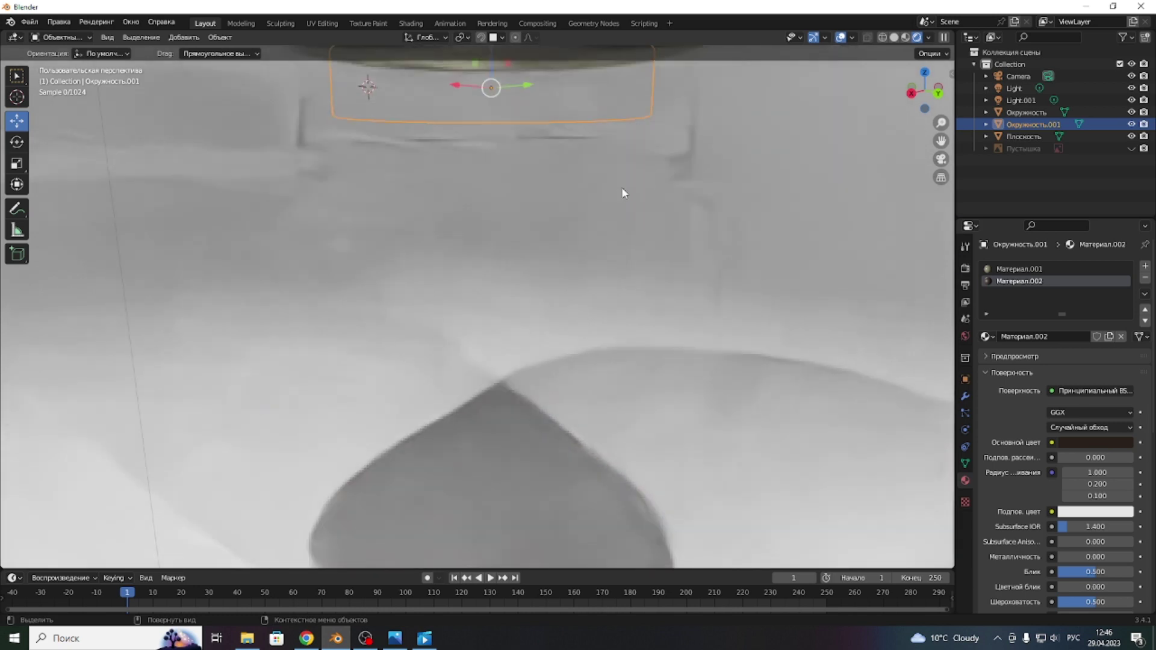
{"action": "scroll", "coordinate": [609, 199], "scroll_direction": "down", "scroll_amount": 2}
{"action": "scroll", "coordinate": [583, 207], "scroll_direction": "down", "scroll_amount": 1}
{"action": "scroll", "coordinate": [566, 208], "scroll_direction": "down", "scroll_amount": 2}
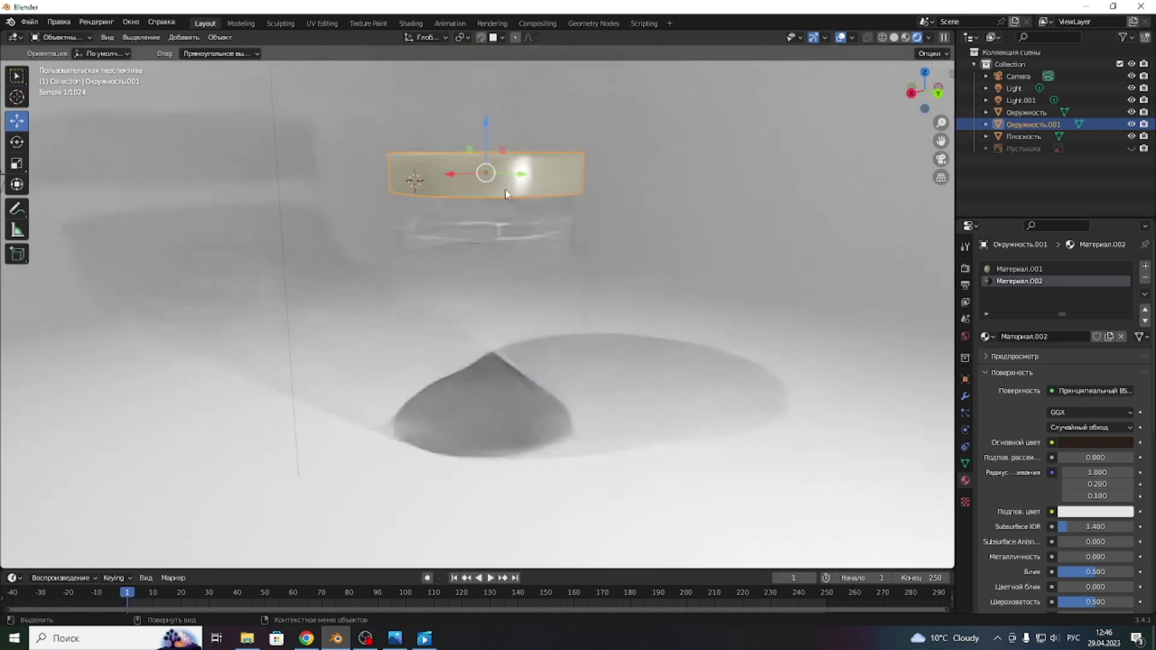
{"action": "left_click", "coordinate": [894, 38]}
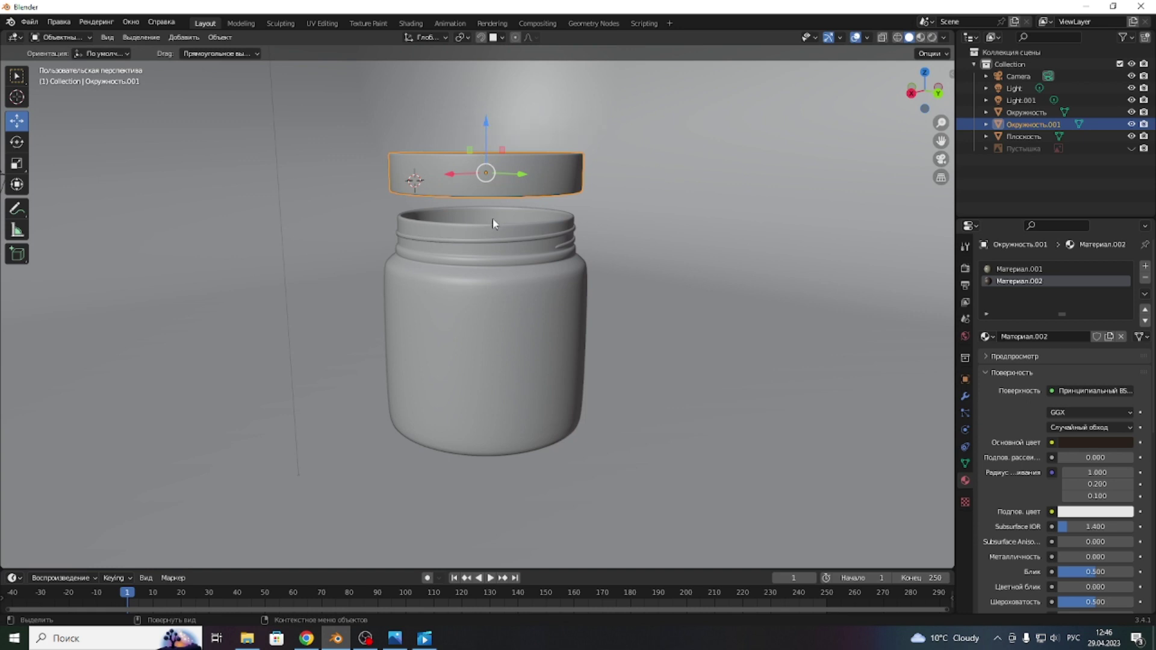
- From the Right Ortho side view, lower the lid 0.97735 m back onto the jar's neck
{"action": "left_click", "coordinate": [911, 94]}
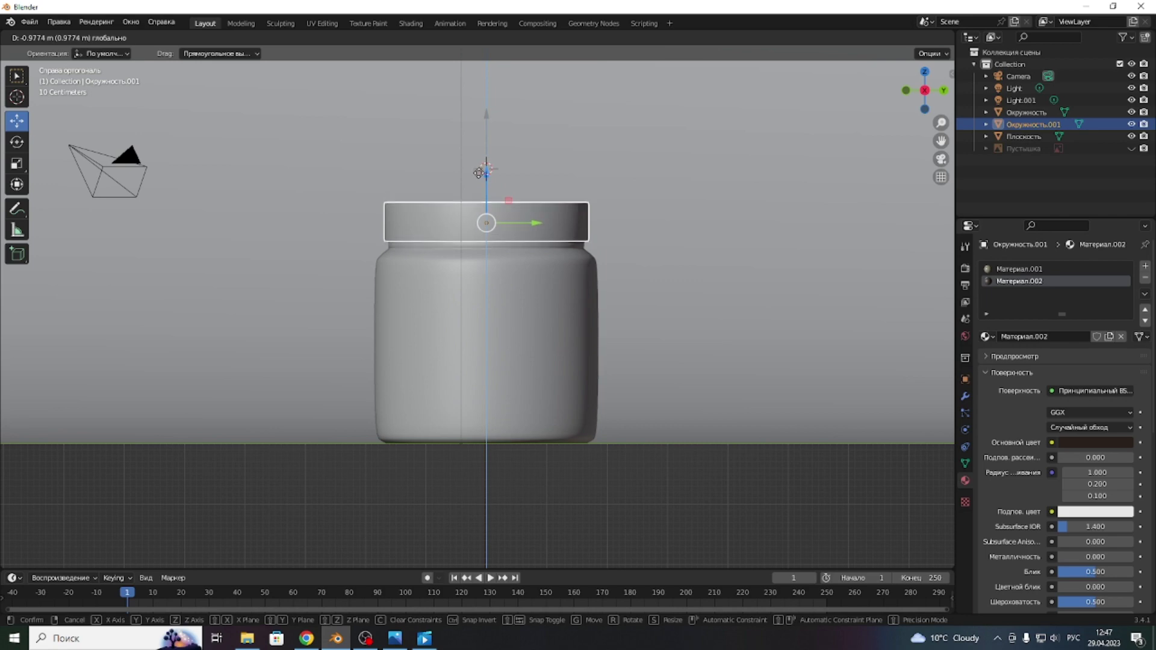
{"action": "left_click_drag", "start_coordinate": [486, 110], "coordinate": [587, 160]}
{"action": "left_click_drag", "start_coordinate": [925, 90], "coordinate": [912, 81]}
{"action": "scroll", "coordinate": [616, 241], "scroll_direction": "down", "scroll_amount": 3}
{"action": "scroll", "coordinate": [616, 247], "scroll_direction": "up", "scroll_amount": 3}
- Orbit out to view the whole scene and select the Camera
{"action": "scroll", "coordinate": [615, 247], "scroll_direction": "down", "scroll_amount": 3}
{"action": "left_click_drag", "start_coordinate": [925, 90], "coordinate": [918, 87]}
{"action": "scroll", "coordinate": [535, 235], "scroll_direction": "down", "scroll_amount": 3}
{"action": "scroll", "coordinate": [482, 265], "scroll_direction": "up", "scroll_amount": 3}
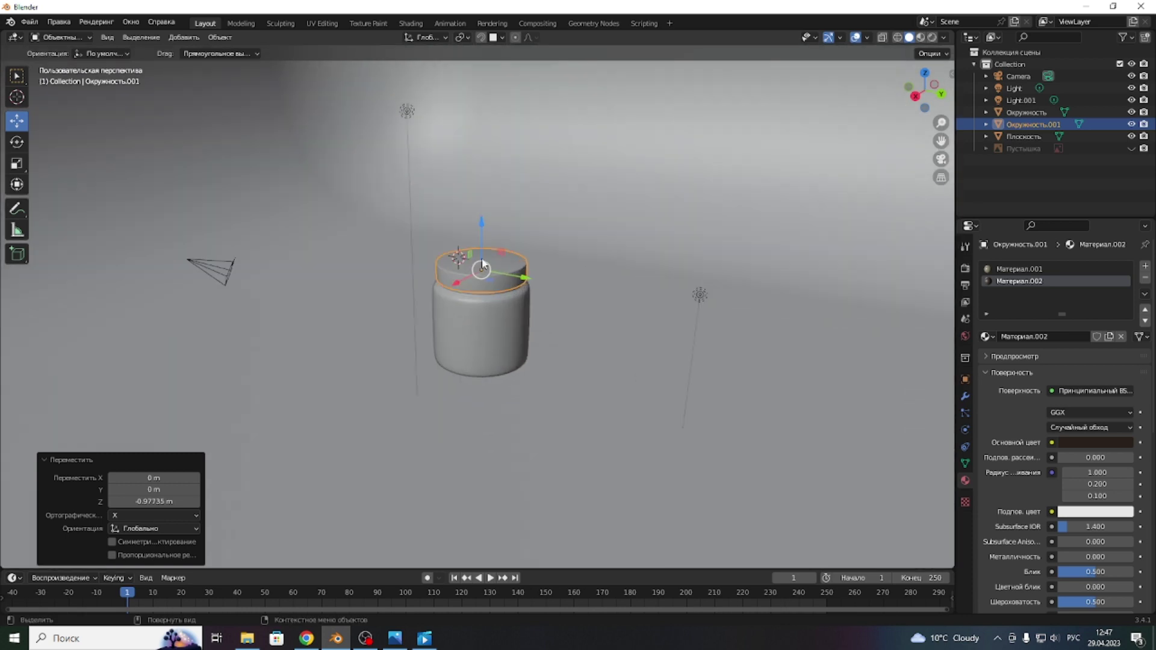
{"action": "left_click", "coordinate": [209, 260]}
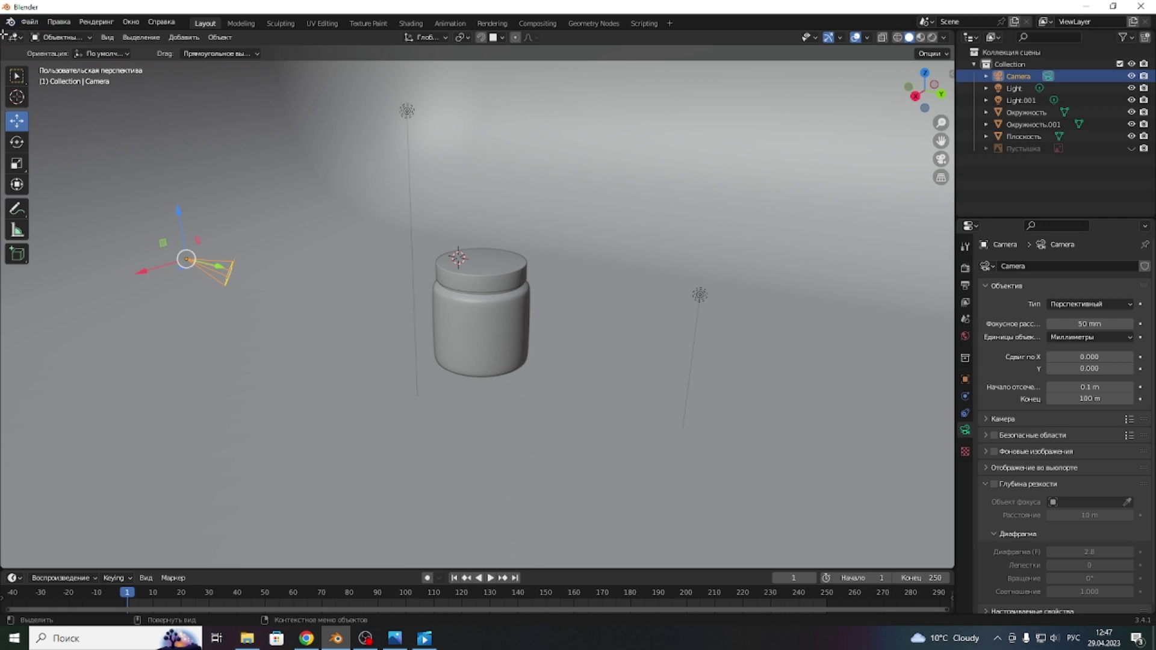
- Split the 3D view side by side, look through the camera on the right, and show its transform values
{"action": "left_click_drag", "start_coordinate": [8, 34], "coordinate": [469, 73]}
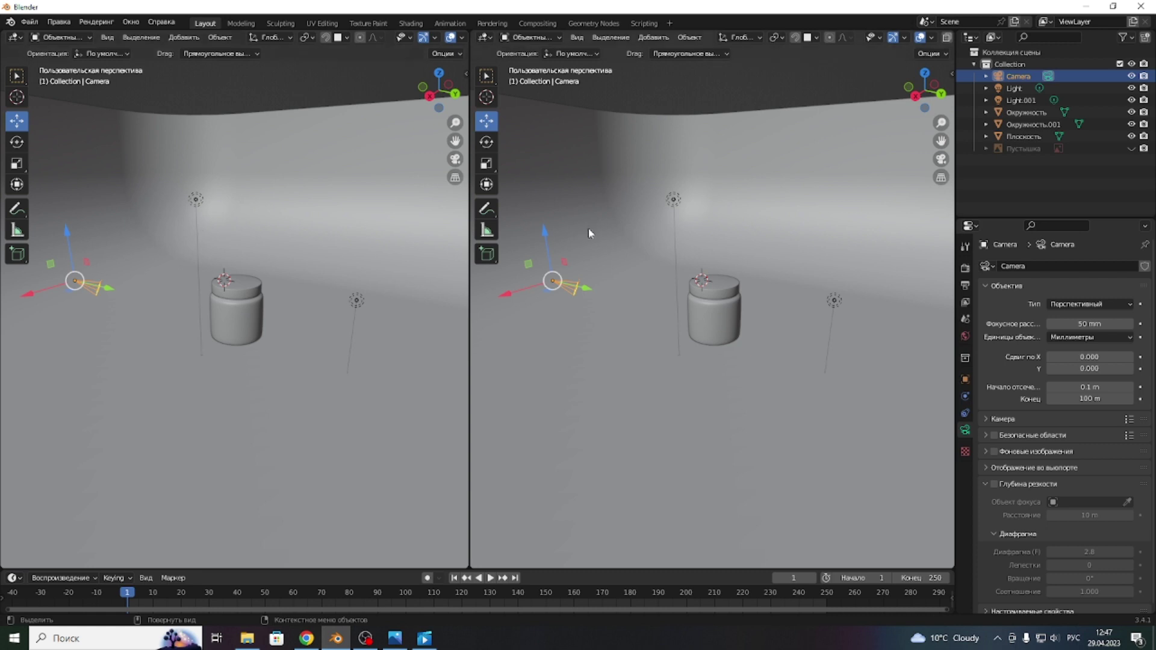
{"action": "left_click", "coordinate": [942, 160]}
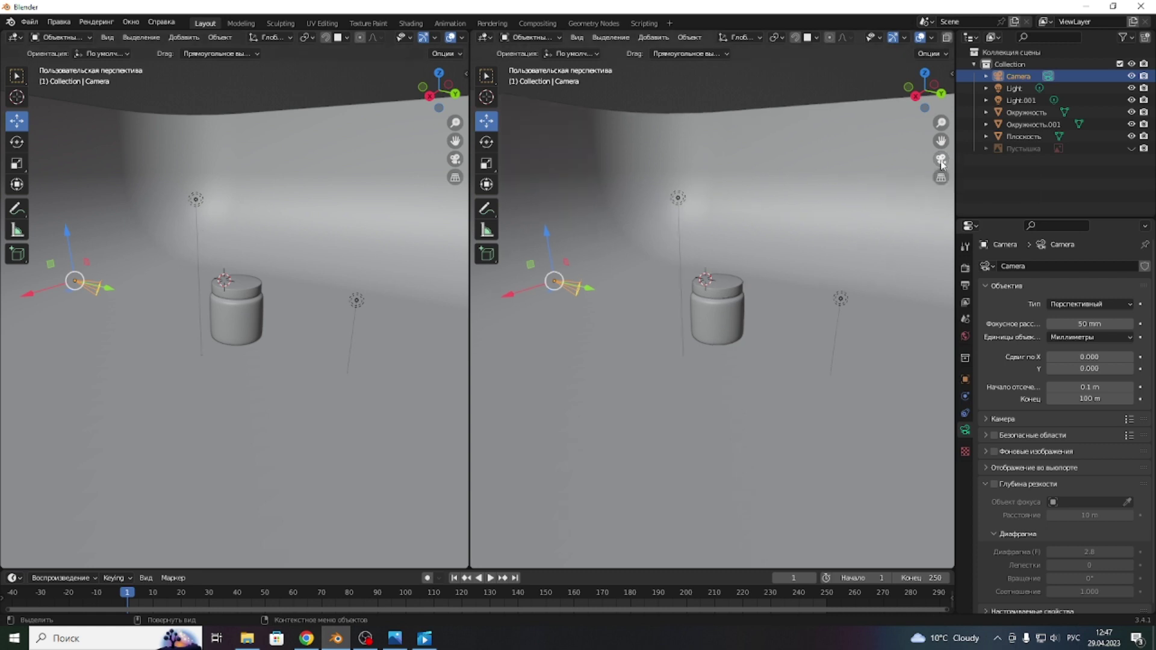
{"action": "scroll", "coordinate": [737, 298], "scroll_direction": "down", "scroll_amount": 2}
{"action": "scroll", "coordinate": [702, 315], "scroll_direction": "down", "scroll_amount": 1}
{"action": "scroll", "coordinate": [706, 306], "scroll_direction": "up", "scroll_amount": 2}
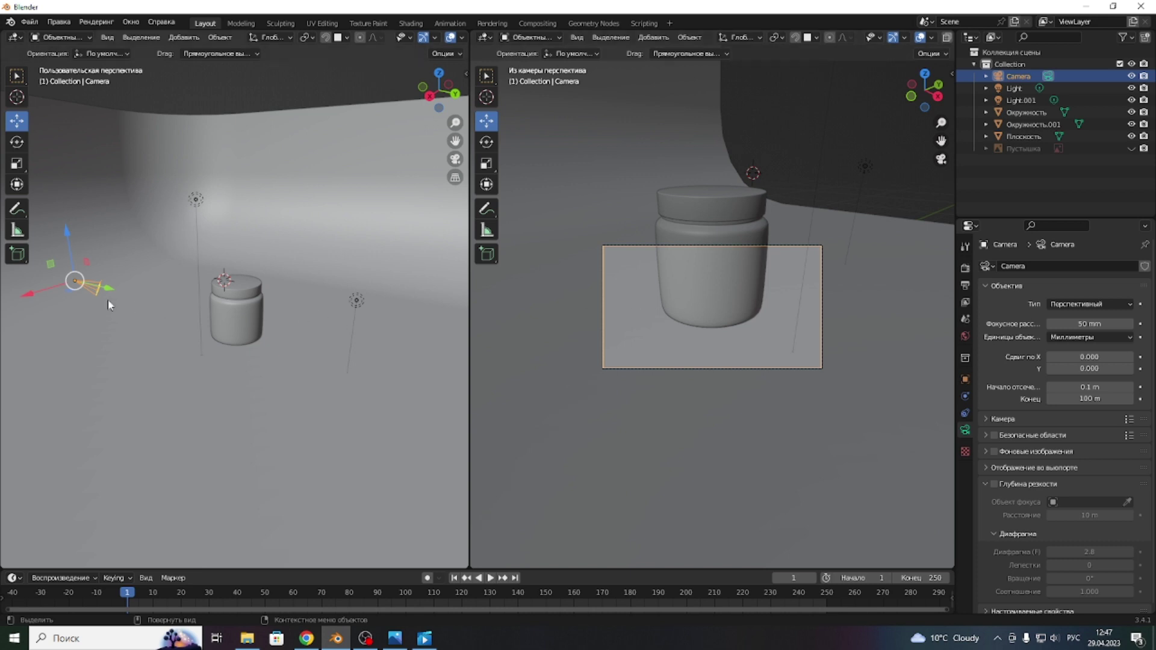
{"action": "scroll", "coordinate": [108, 305], "scroll_direction": "down", "scroll_amount": 3}
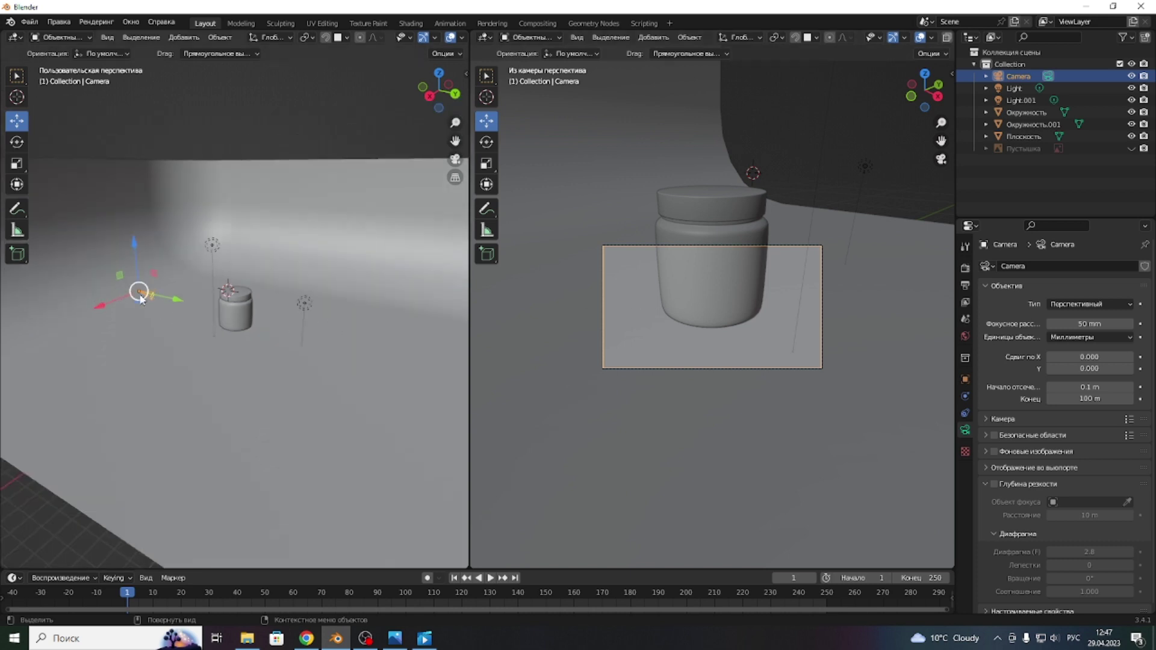
{"action": "scroll", "coordinate": [136, 291], "scroll_direction": "up", "scroll_amount": 3}
{"action": "scroll", "coordinate": [136, 291], "scroll_direction": "down", "scroll_amount": 4}
{"action": "scroll", "coordinate": [120, 292], "scroll_direction": "up", "scroll_amount": 1}
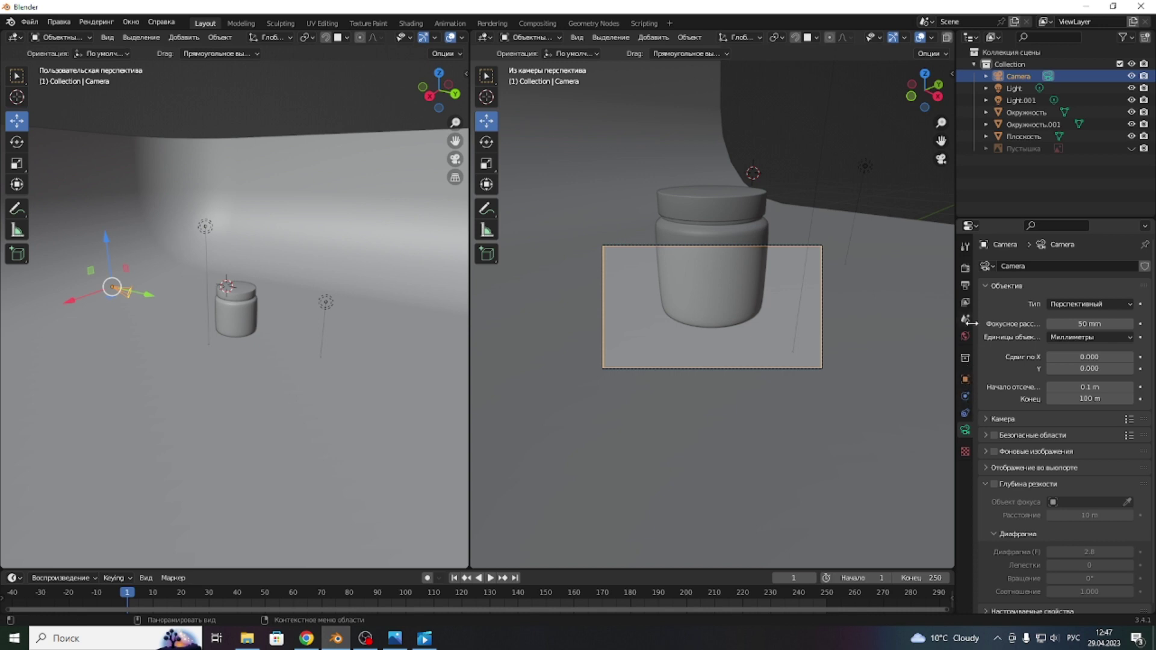
{"action": "left_click", "coordinate": [968, 386]}
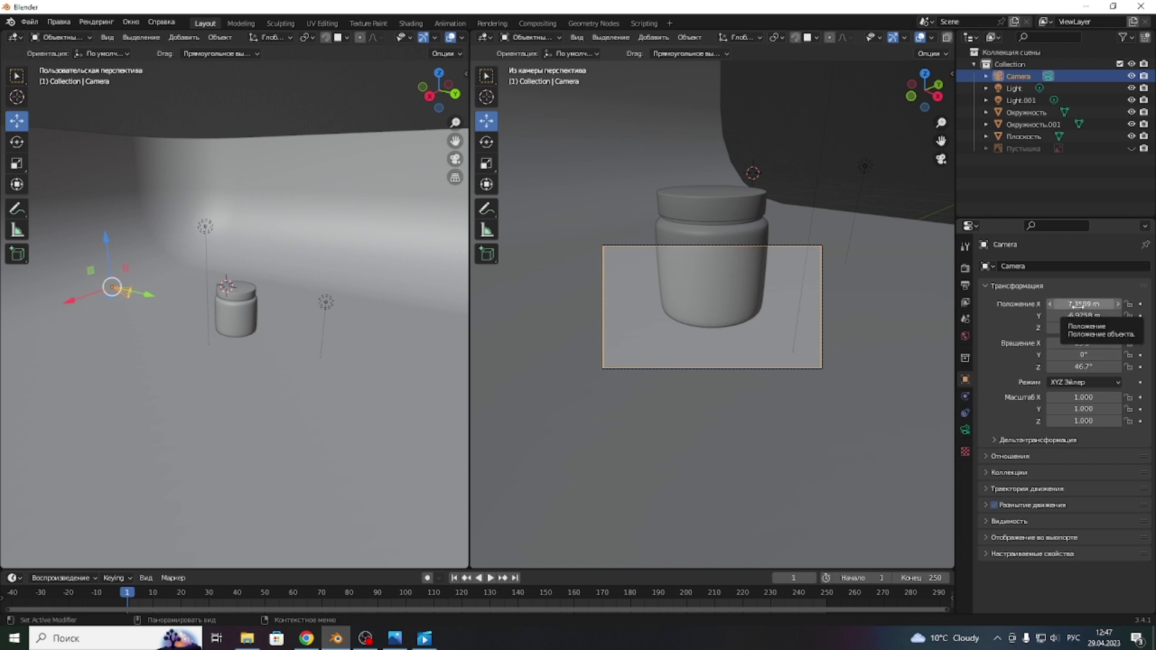
- Clear the camera's location and rotation, then raise it to Z 6.9472 m
{"action": "key", "text": "BackSpace"}
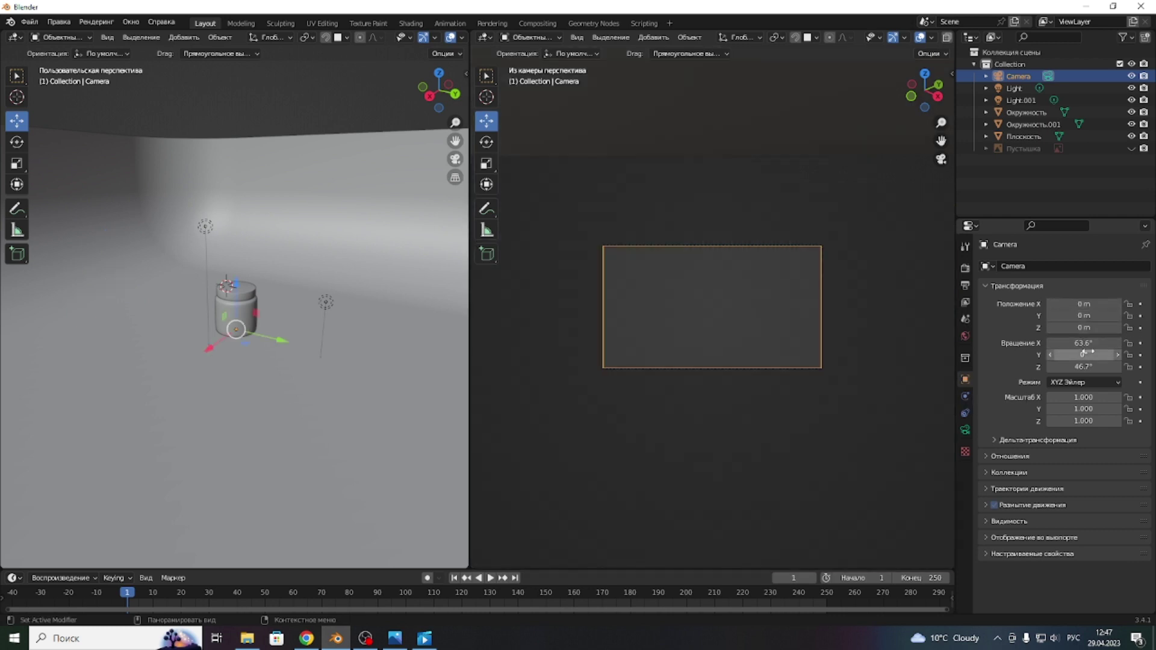
{"action": "key", "text": "BackSpace"}
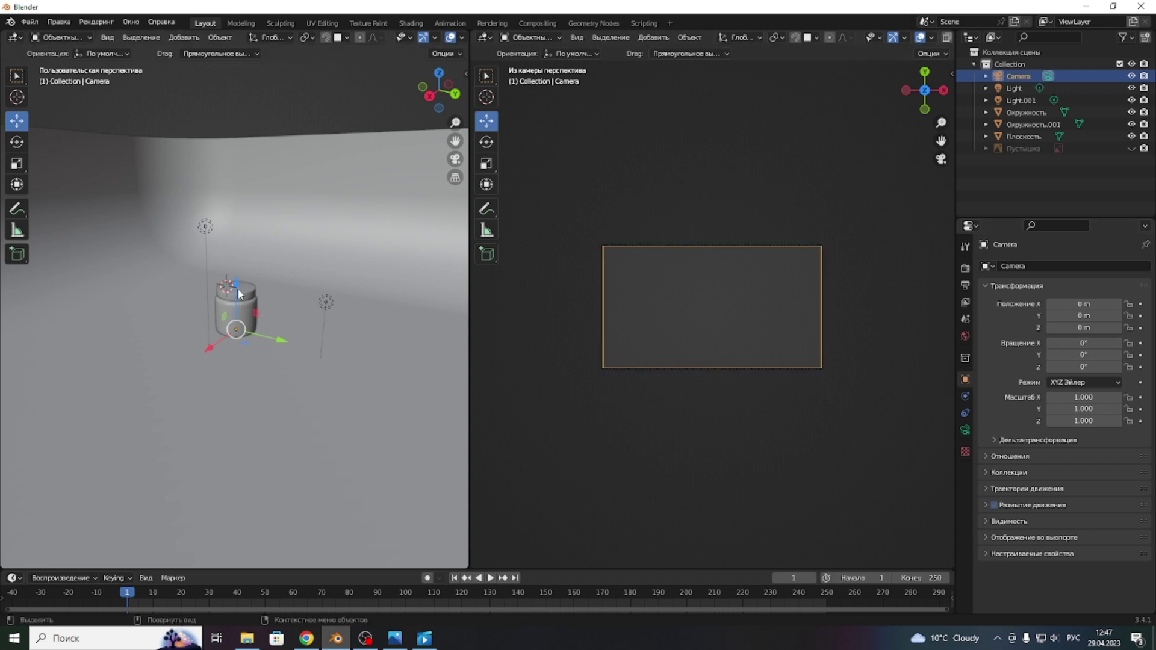
{"action": "left_click_drag", "start_coordinate": [239, 298], "coordinate": [241, 209]}
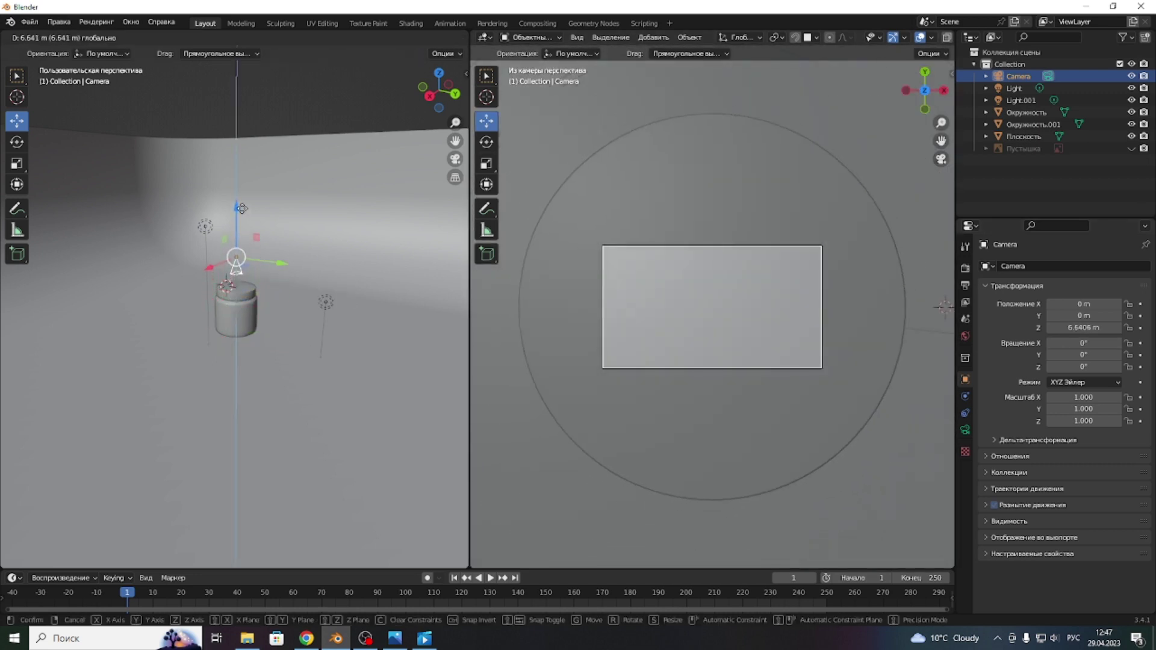
{"action": "left_click_drag", "start_coordinate": [242, 208], "coordinate": [243, 204]}
{"action": "scroll", "coordinate": [241, 206], "scroll_direction": "up", "scroll_amount": 4}
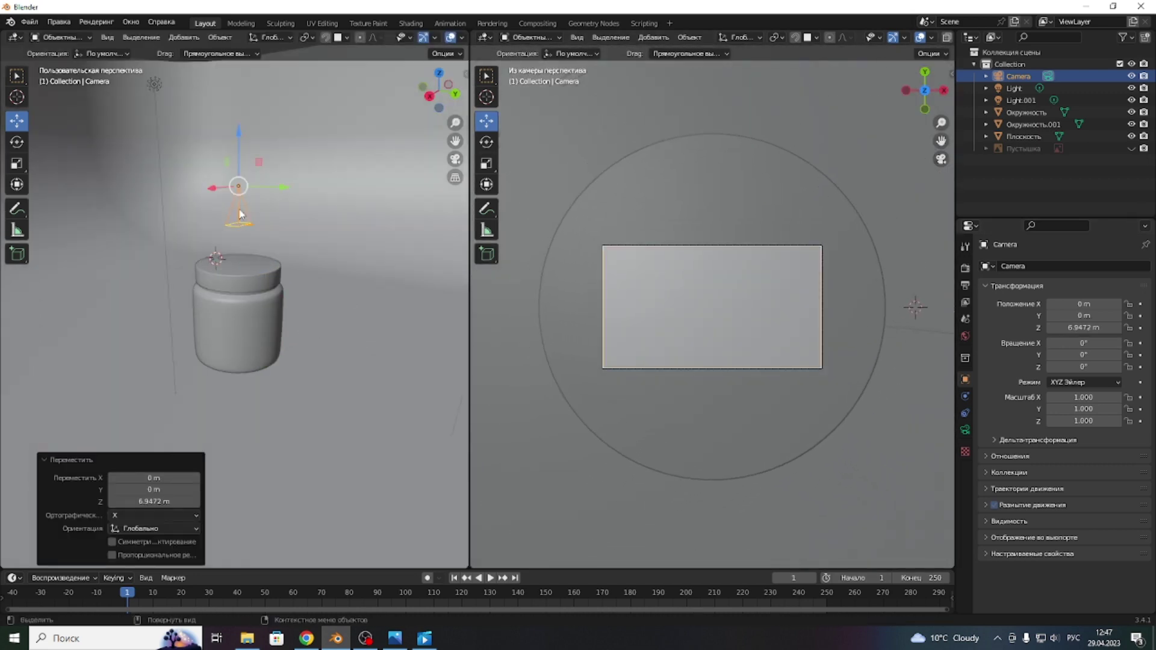
{"action": "scroll", "coordinate": [114, 196], "scroll_direction": "down", "scroll_amount": 3}
- Set the camera's Z rotation to 90°
{"action": "left_click", "coordinate": [16, 141]}
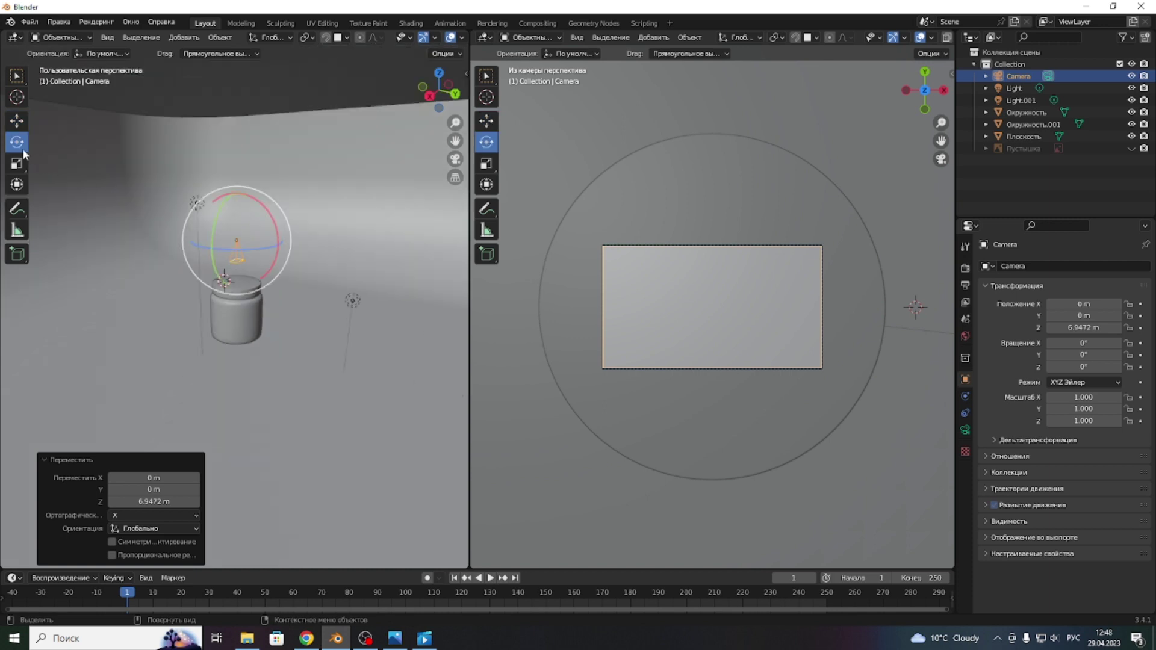
{"action": "left_click_drag", "start_coordinate": [257, 252], "coordinate": [268, 268]}
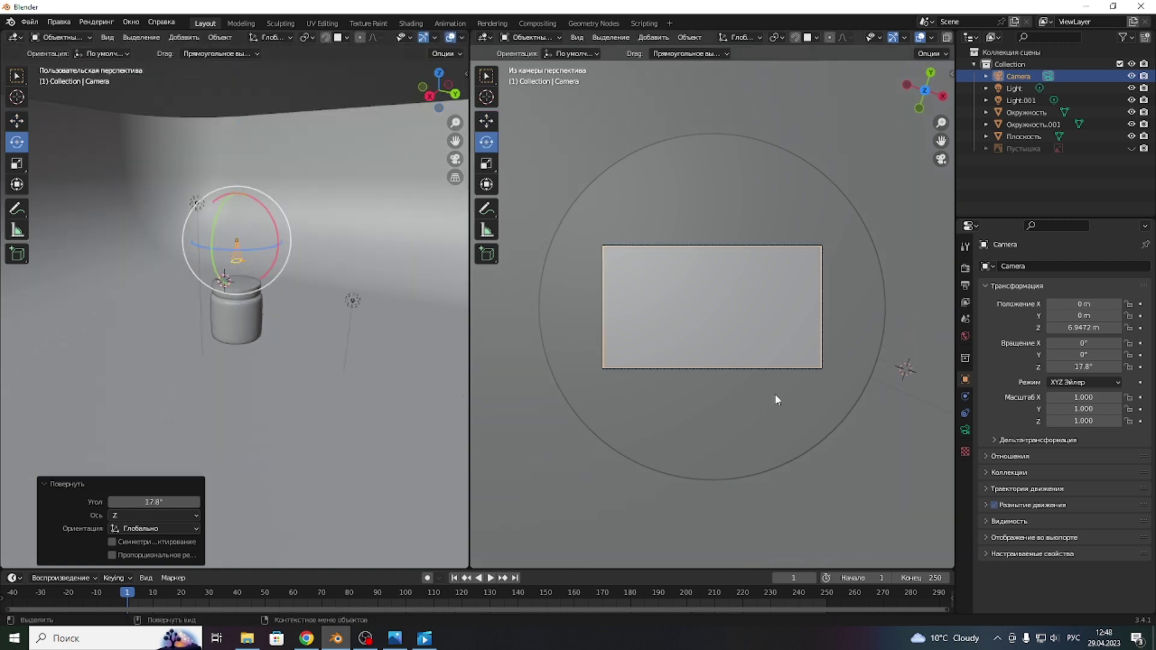
{"action": "left_click", "coordinate": [1071, 367]}
{"action": "type", "text": "90"}
{"action": "key", "text": "Return"}
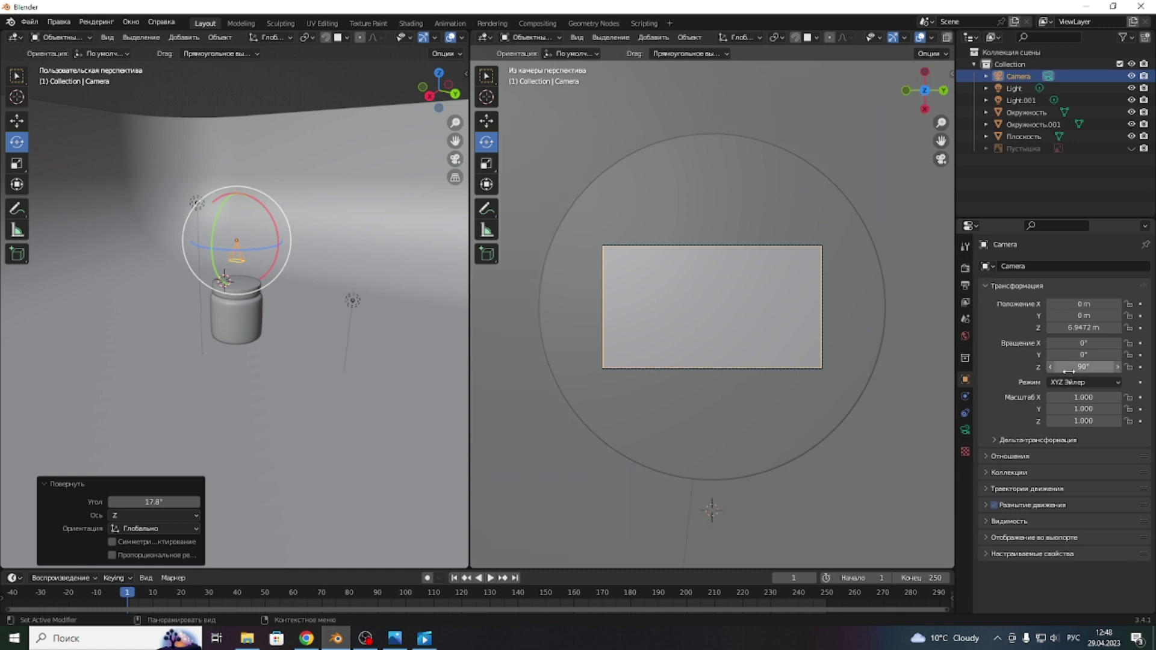
{"action": "left_click", "coordinate": [16, 120]}
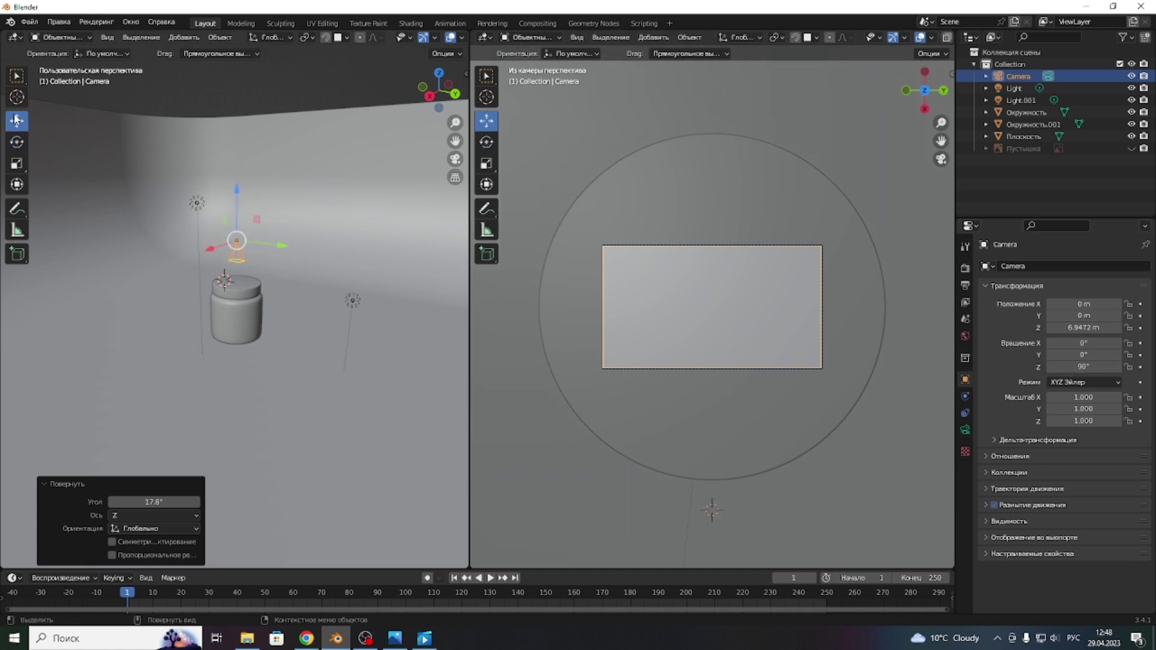
- Move the camera out along X and tilt it to 79.5° toward the jar
{"action": "left_click_drag", "start_coordinate": [212, 248], "coordinate": [85, 289]}
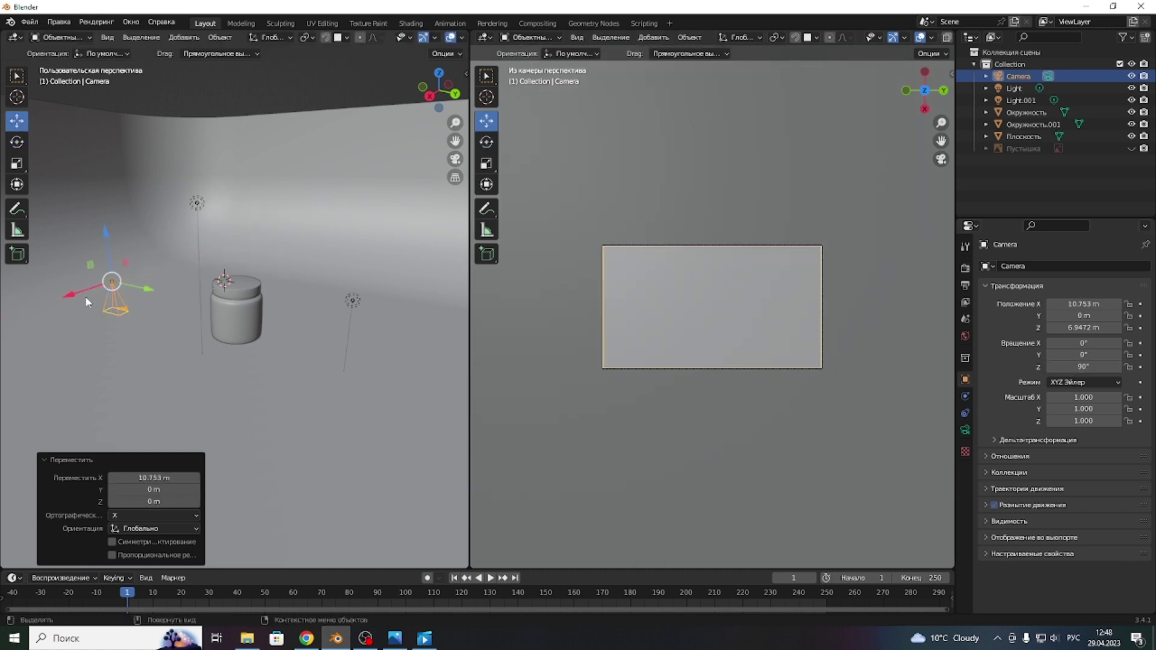
{"action": "left_click", "coordinate": [12, 143]}
{"action": "mouse_move", "coordinate": [85, 260]}
{"action": "left_mouse_down"}
{"action": "mouse_move", "coordinate": [70, 306]}
{"action": "mouse_move", "coordinate": [64, 292]}
{"action": "left_mouse_up"}
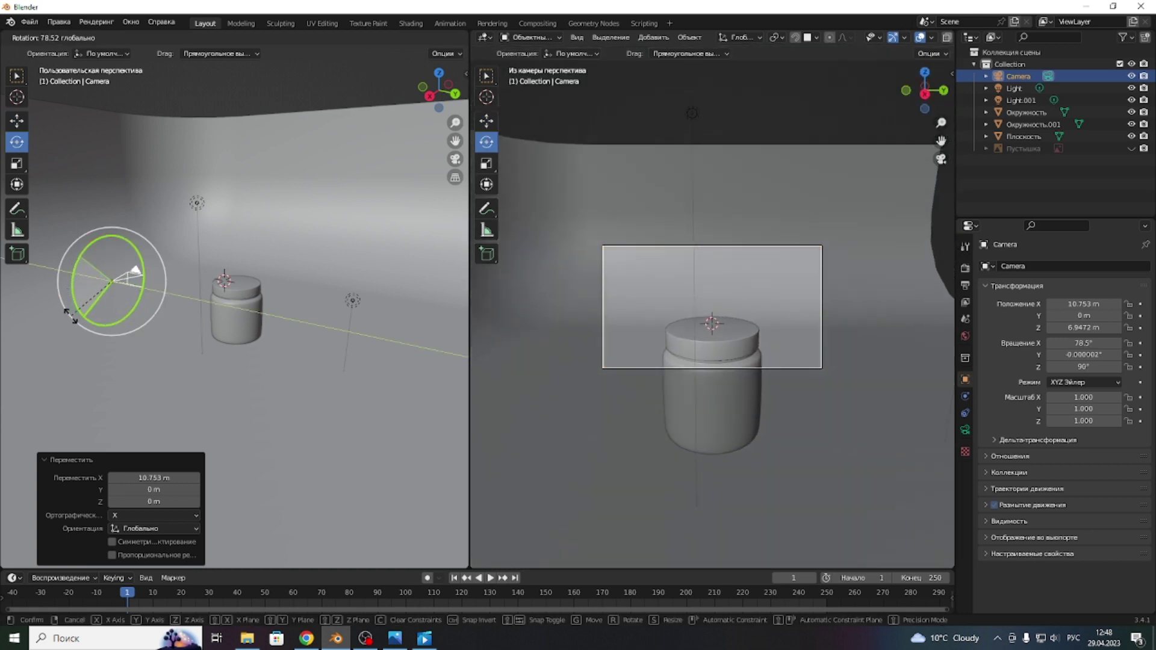
{"action": "left_click", "coordinate": [17, 120]}
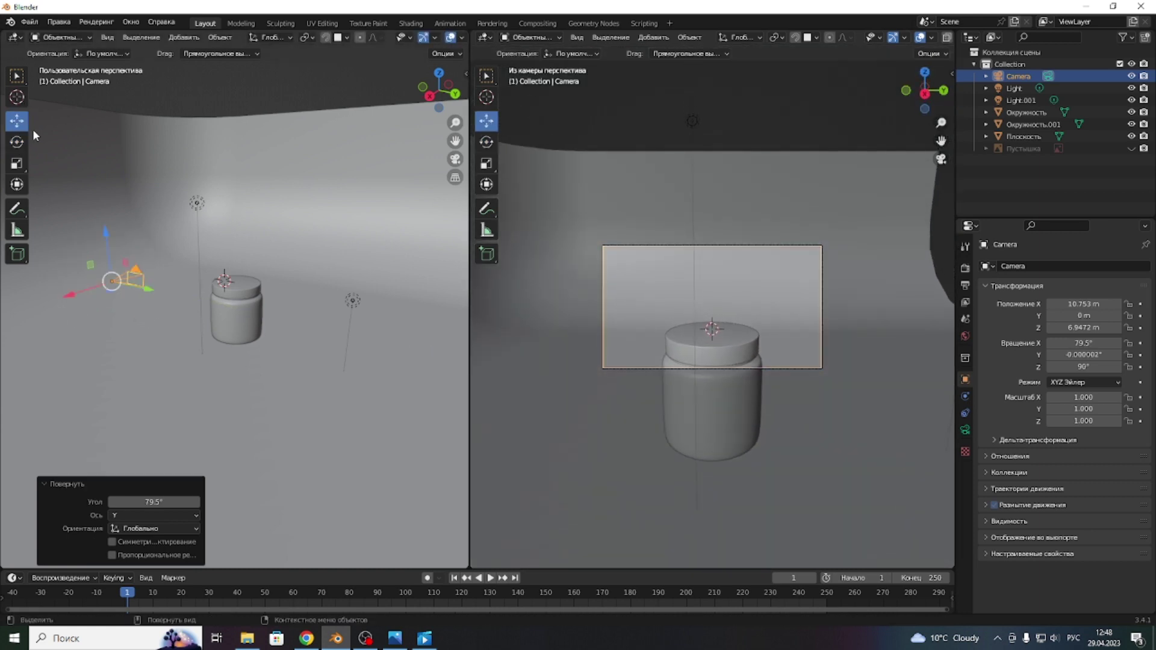
- Reposition the camera to X 20.665 m and Z 6.0797 m to centre the jar
{"action": "left_click_drag", "start_coordinate": [107, 232], "coordinate": [98, 287]}
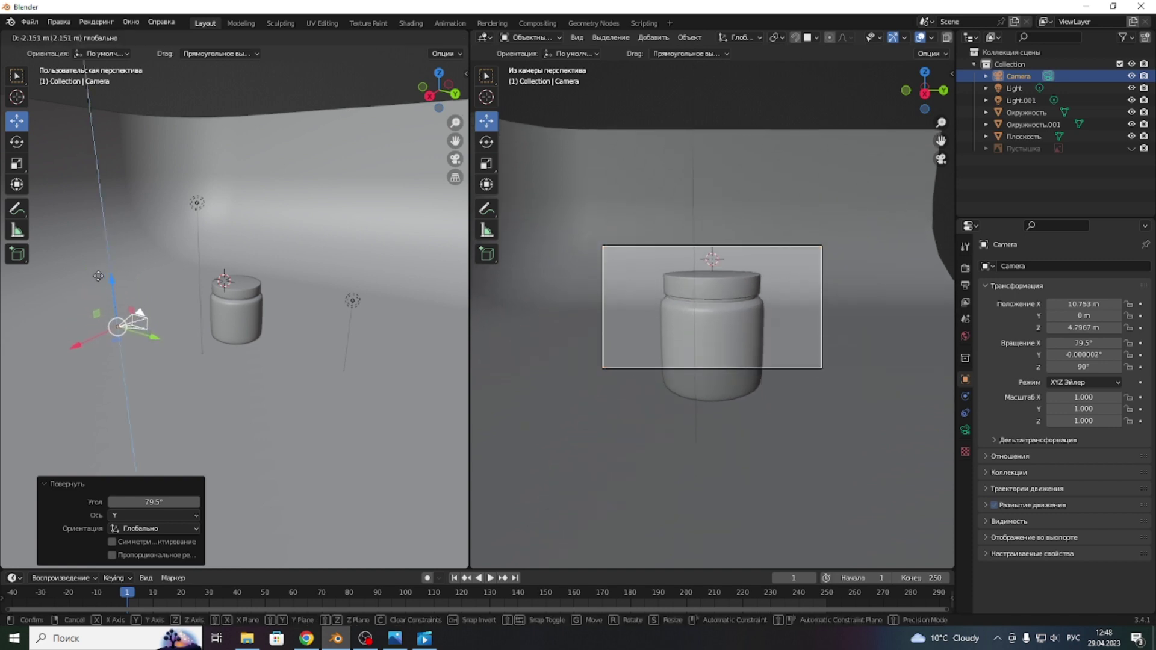
{"action": "left_click_drag", "start_coordinate": [76, 354], "coordinate": [414, 382]}
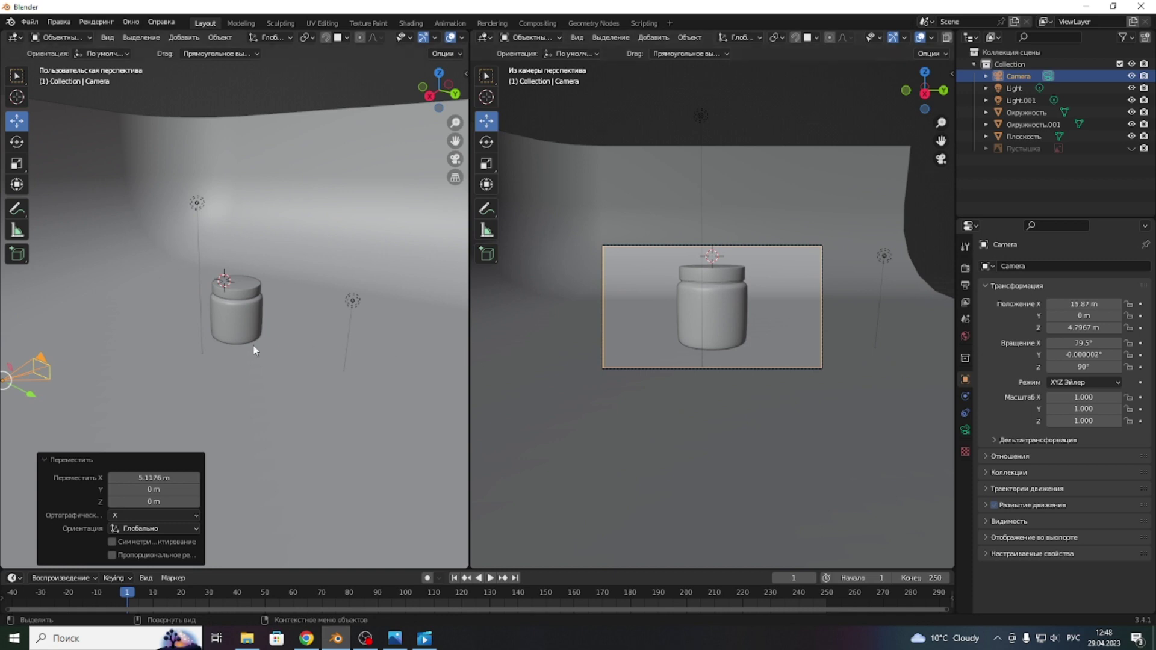
{"action": "scroll", "coordinate": [241, 347], "scroll_direction": "down", "scroll_amount": 4}
{"action": "left_click_drag", "start_coordinate": [119, 348], "coordinate": [83, 368]}
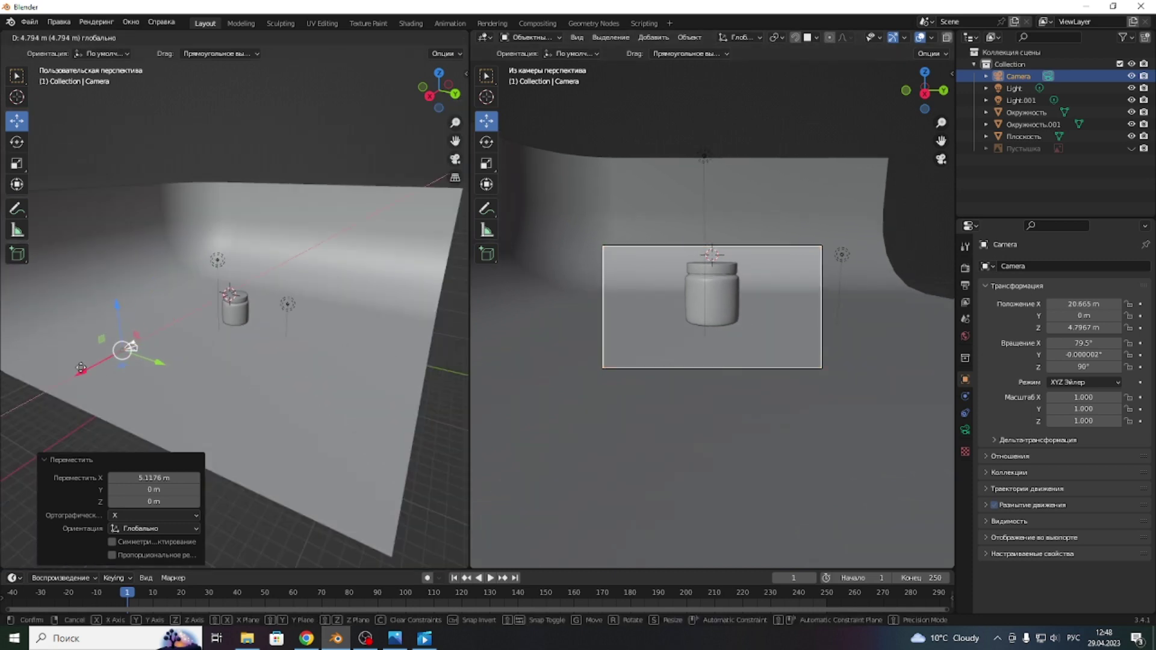
{"action": "left_click_drag", "start_coordinate": [116, 310], "coordinate": [118, 296]}
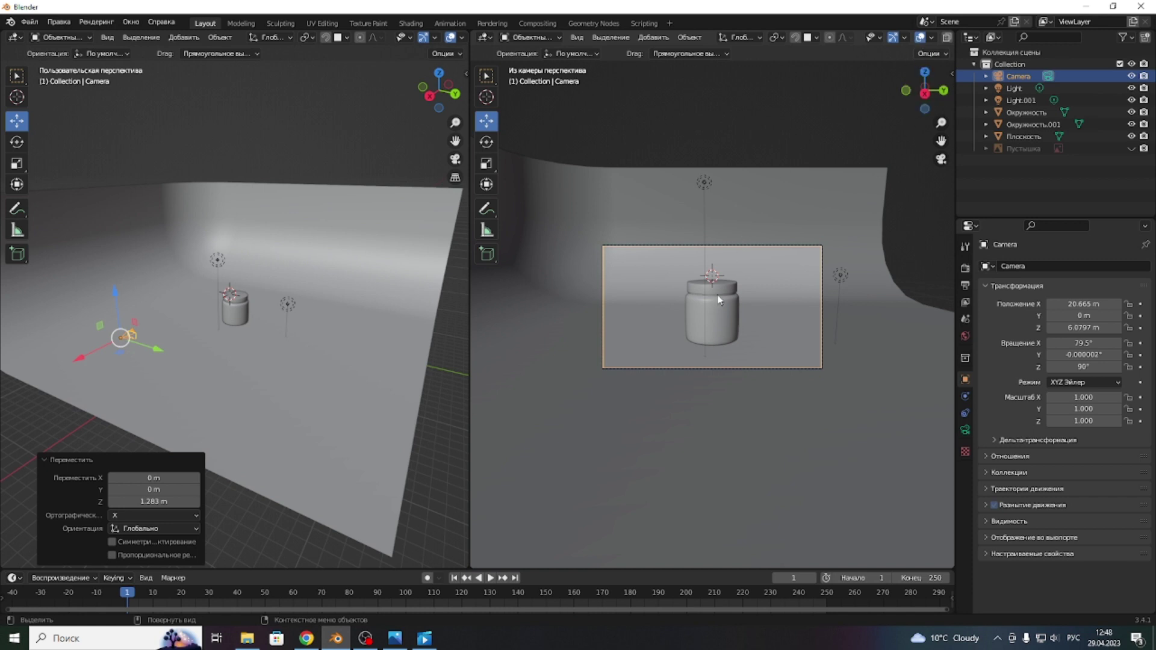
{"action": "key", "text": "shift+s"}
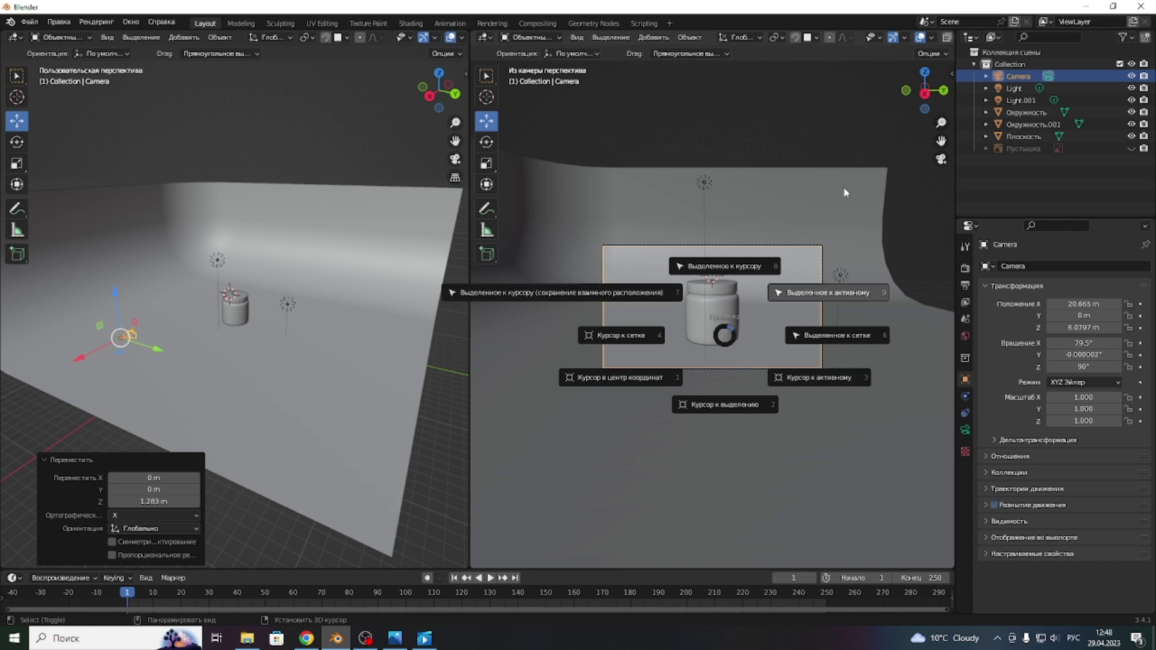
- Show the camera view with rendered lighting, fit the camera frame, and select the jar body
{"action": "left_click", "coordinate": [828, 180]}
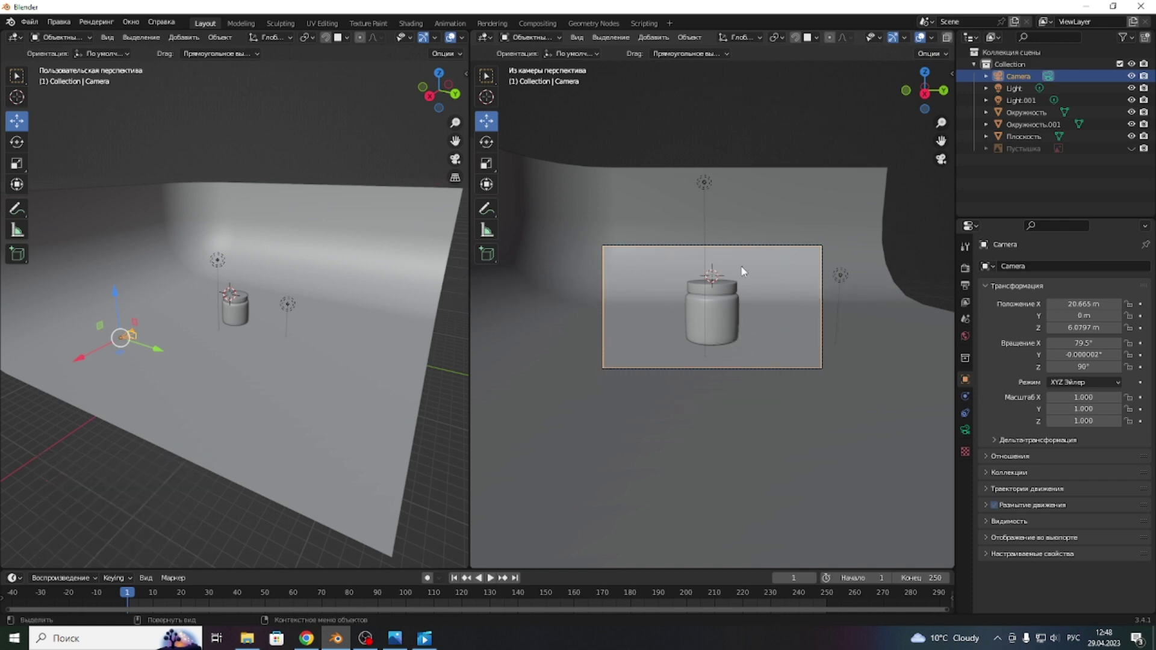
{"action": "key", "text": "alt+z"}
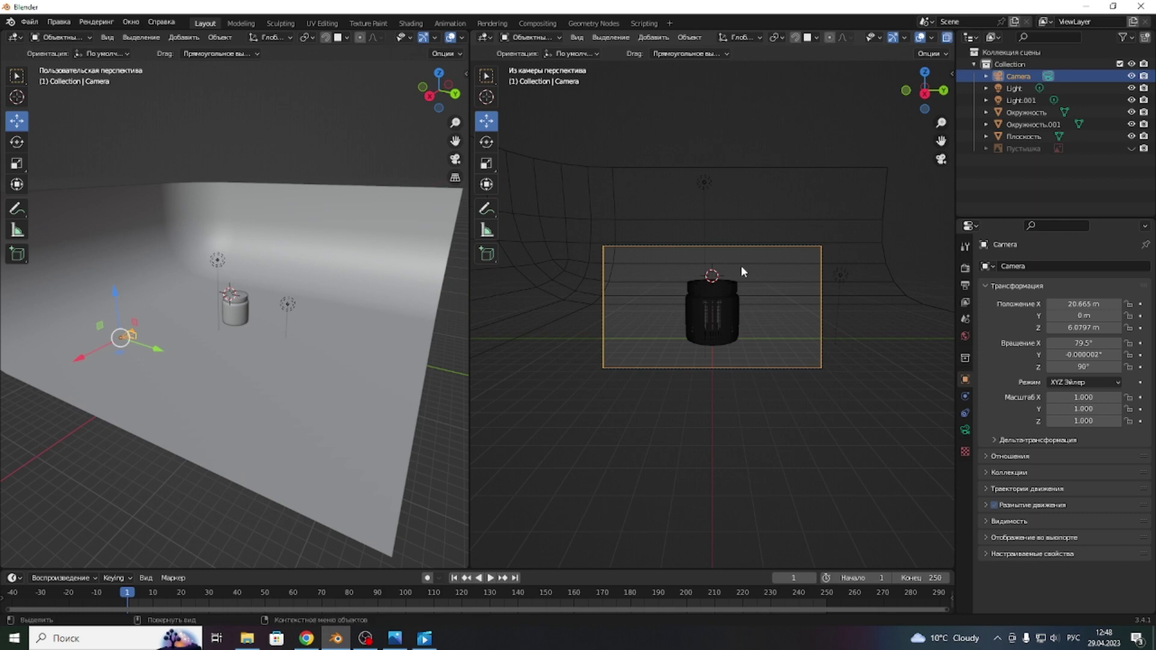
{"action": "key", "text": "alt+z"}
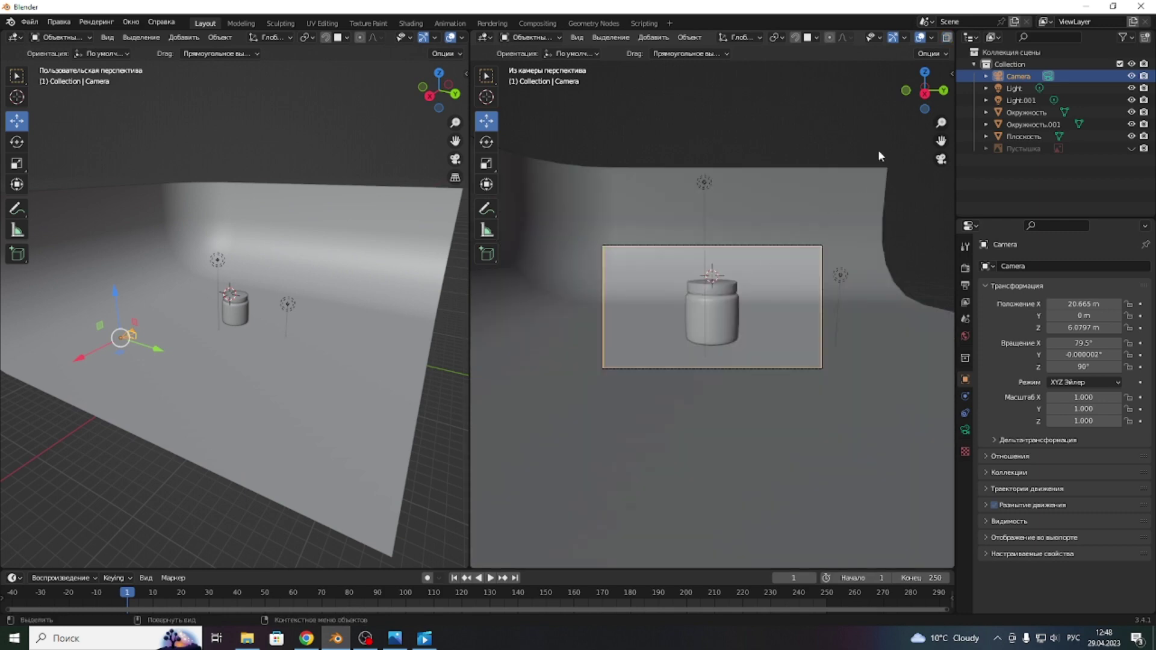
{"action": "scroll", "coordinate": [920, 40], "scroll_direction": "down", "scroll_amount": 3}
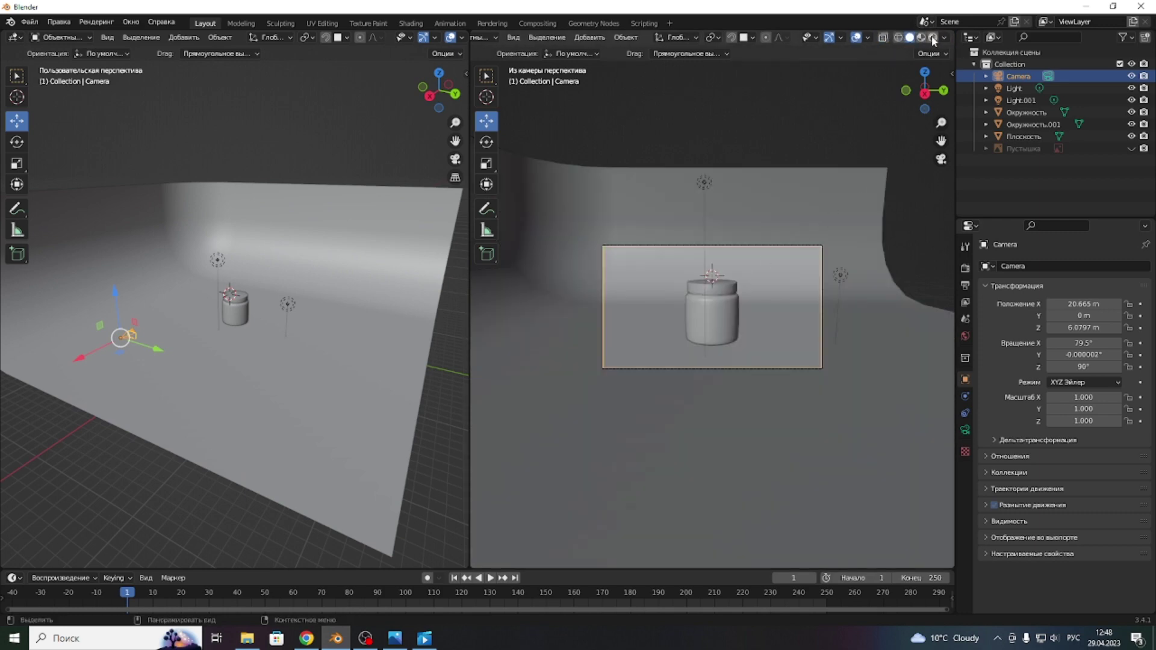
{"action": "left_click", "coordinate": [932, 38]}
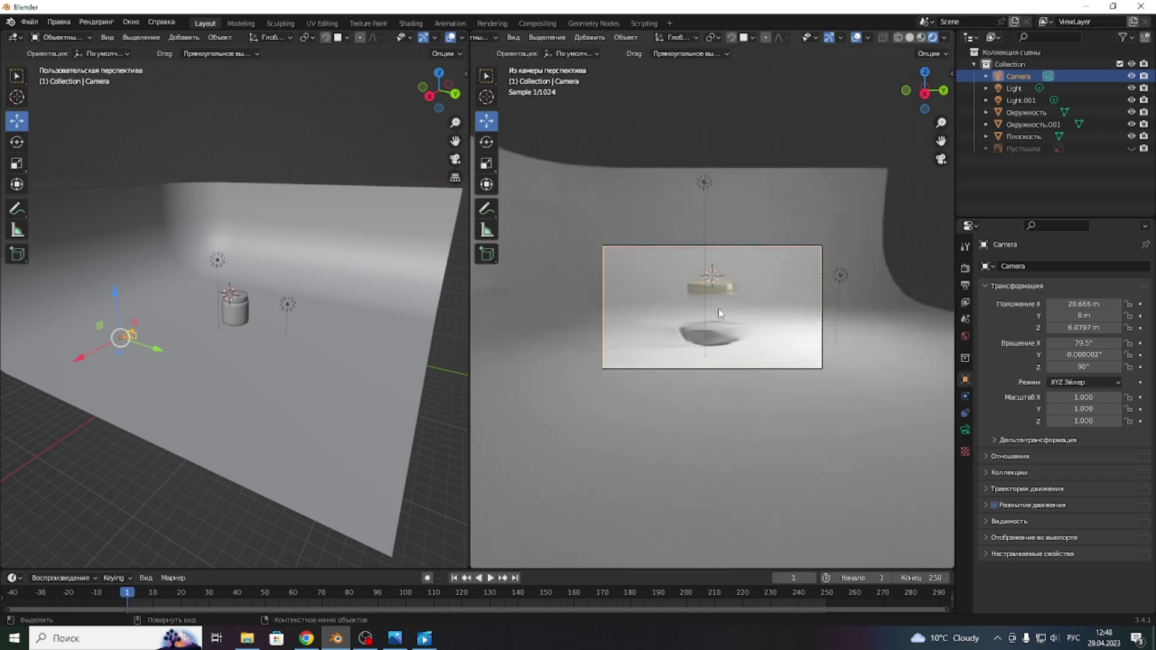
{"action": "key", "text": "Home"}
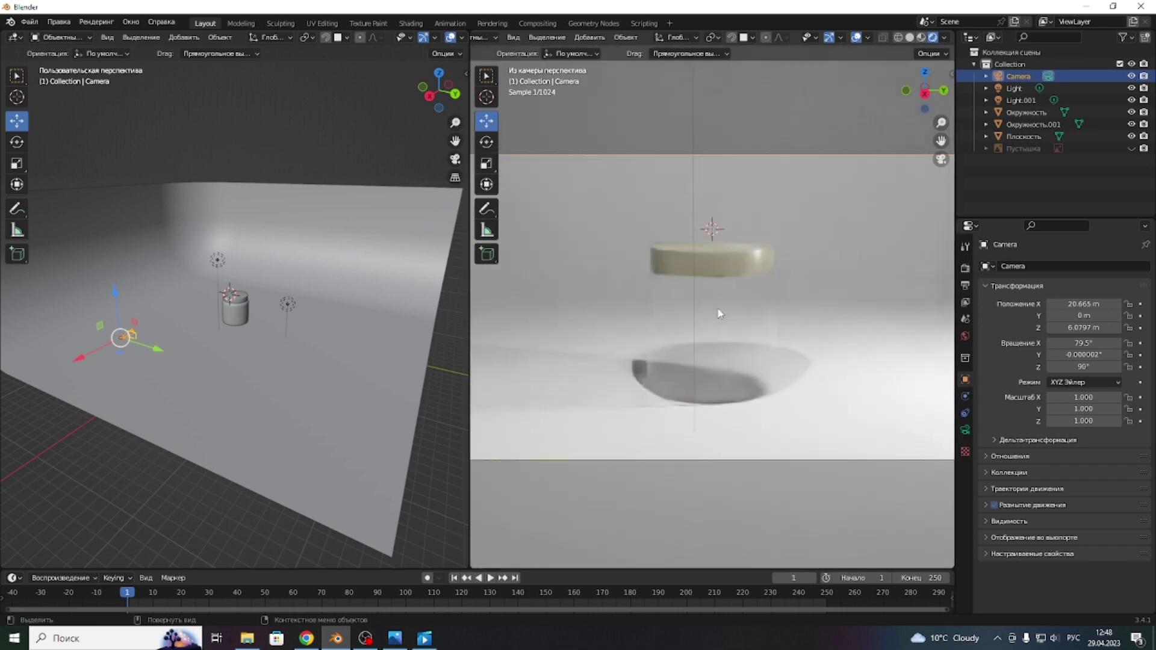
{"action": "scroll", "coordinate": [720, 314], "scroll_direction": "down", "scroll_amount": 2}
{"action": "left_click", "coordinate": [233, 313]}
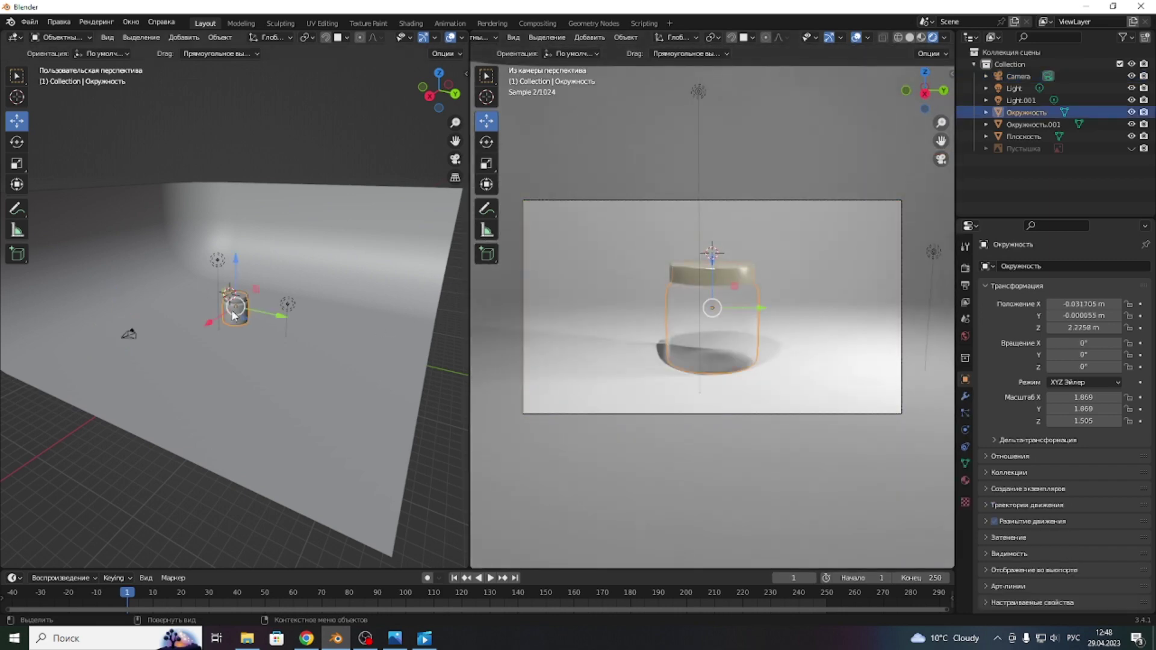
- Copy the jar with its lid and place the pasted pair beside it along Y
{"action": "left_click", "coordinate": [235, 301], "text": "shift"}
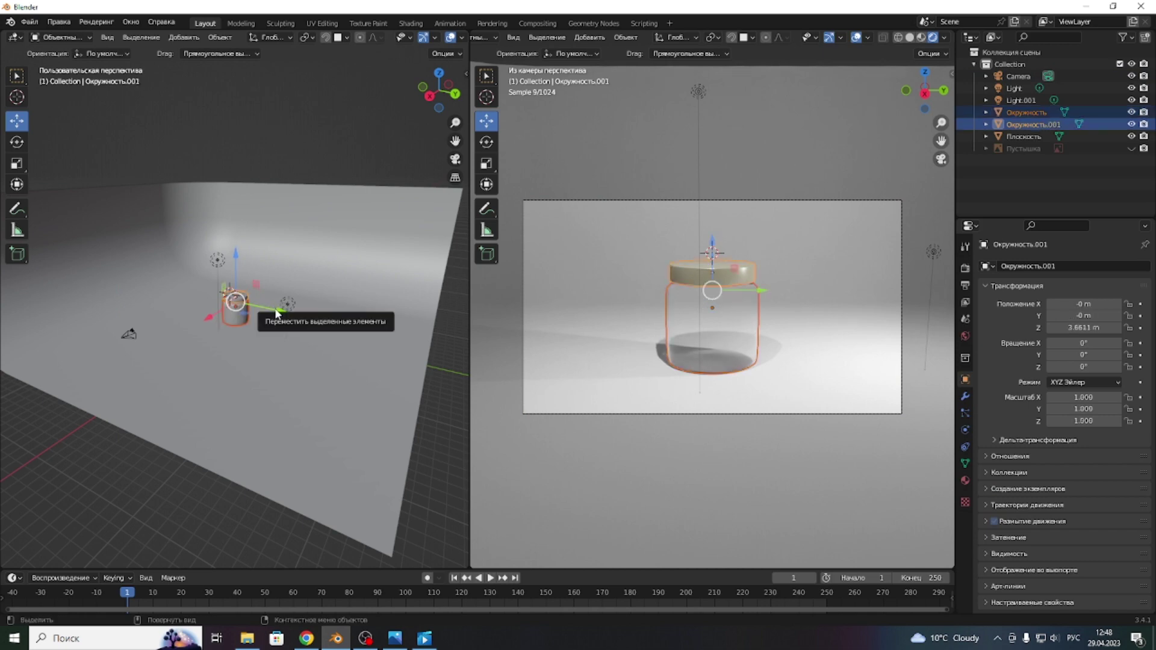
{"action": "left_click_drag", "start_coordinate": [276, 310], "coordinate": [251, 306]}
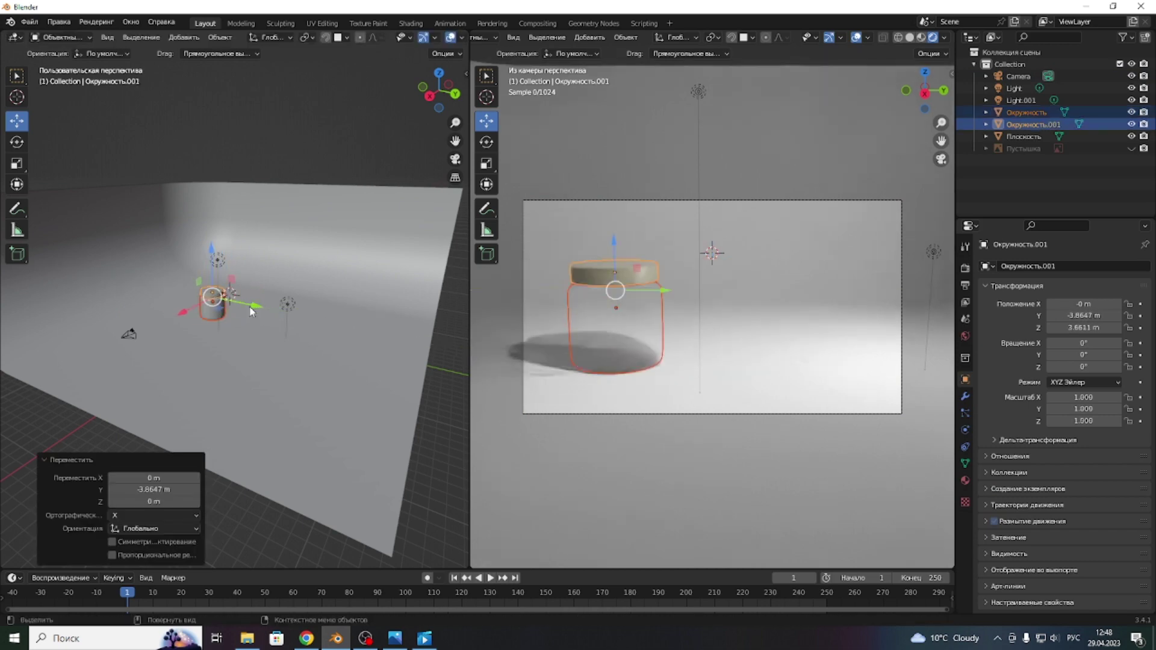
{"action": "key", "text": "ctrl+c"}
{"action": "key", "text": "ctrl+v"}
{"action": "key", "text": "g"}
{"action": "key", "text": "y"}
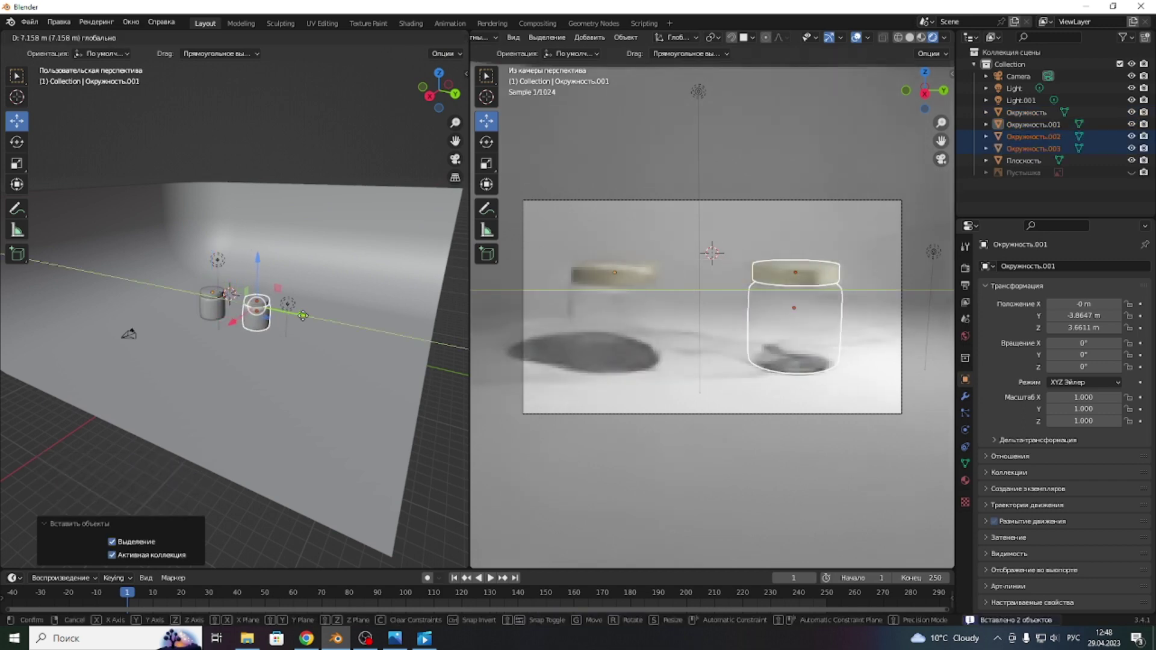
{"action": "left_click", "coordinate": [302, 315]}
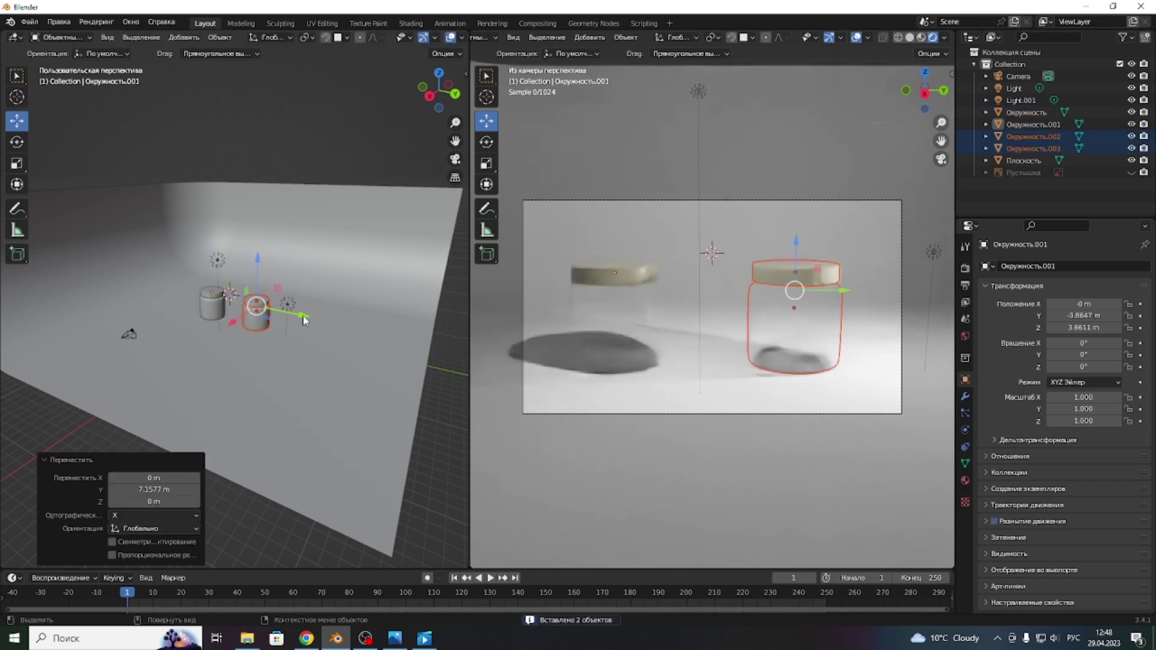
- Shift the original jar and lid along Y to -3.8647 m
{"action": "left_click", "coordinate": [212, 305]}
{"action": "left_click", "coordinate": [213, 296], "text": "shift"}
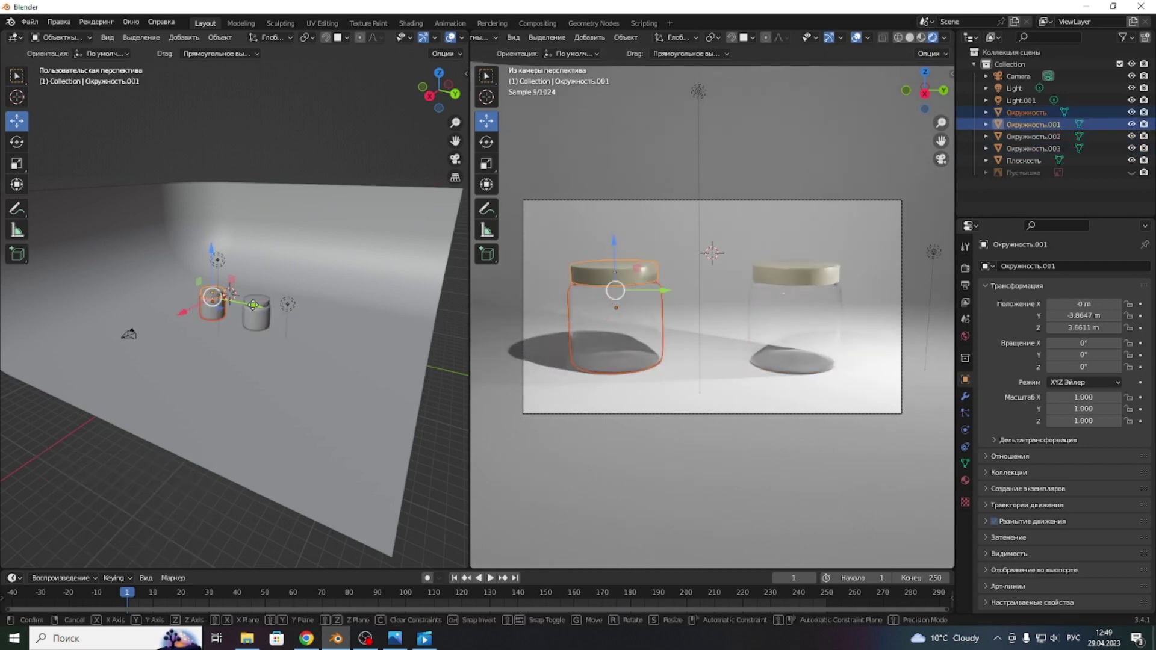
{"action": "left_click_drag", "start_coordinate": [234, 308], "coordinate": [267, 306]}
{"action": "left_click", "coordinate": [266, 306]}
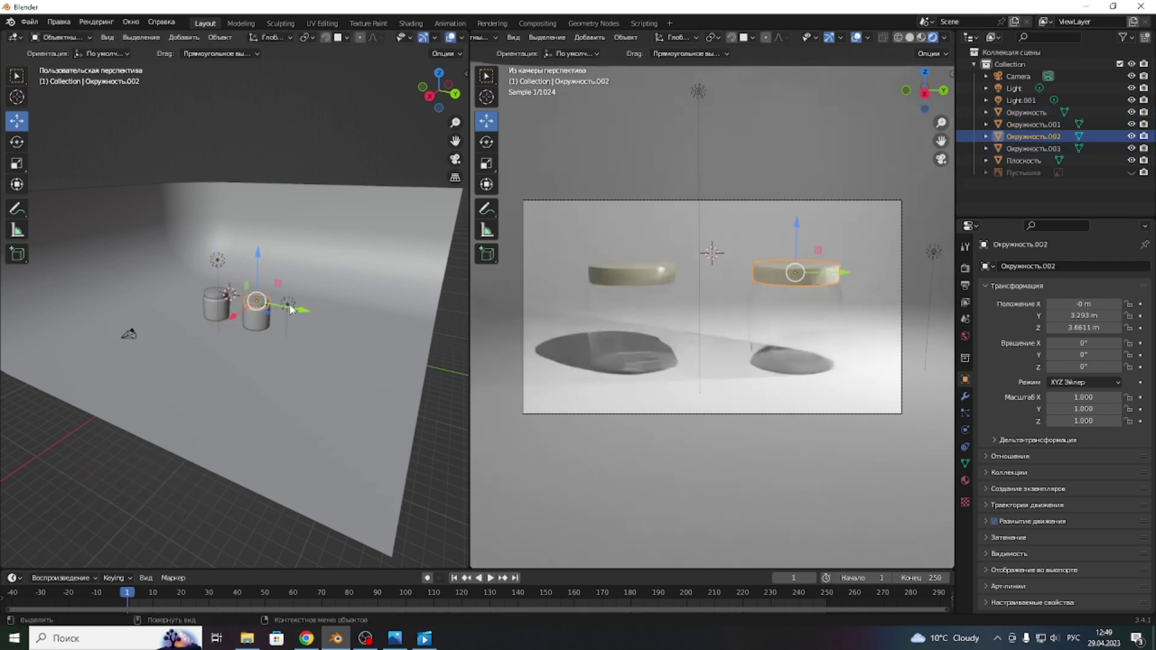
- Lift the second jar's lid up above the jar
{"action": "scroll", "coordinate": [253, 323], "scroll_direction": "up", "scroll_amount": 3}
{"action": "scroll", "coordinate": [259, 317], "scroll_direction": "up", "scroll_amount": 4}
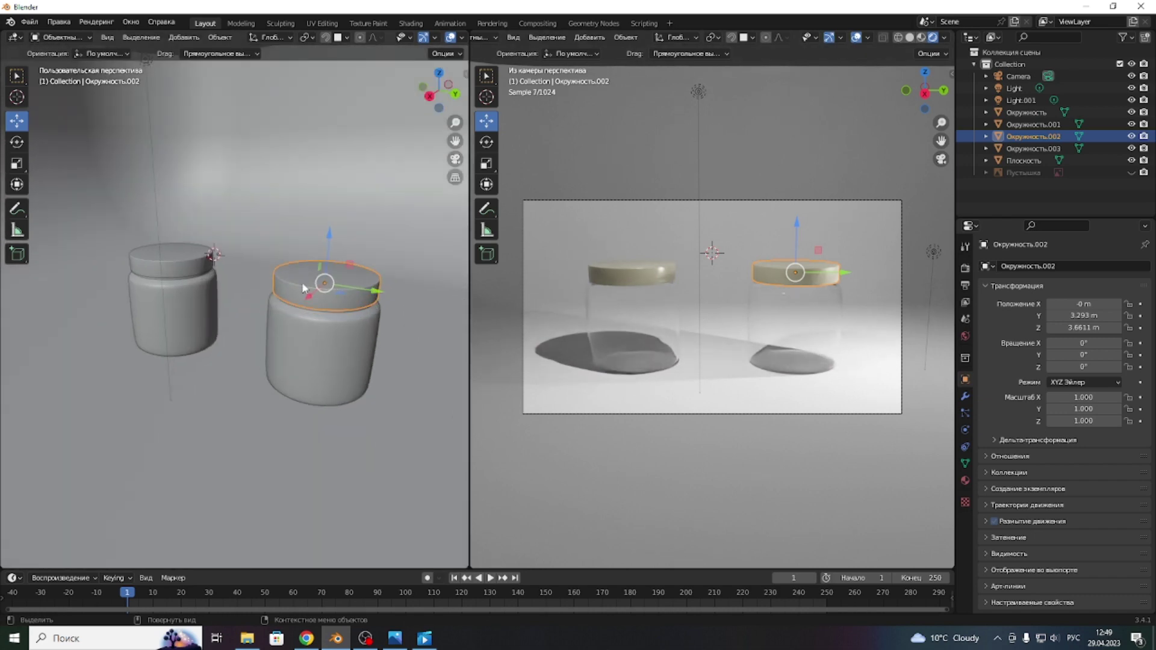
{"action": "left_click_drag", "start_coordinate": [331, 238], "coordinate": [337, 207]}
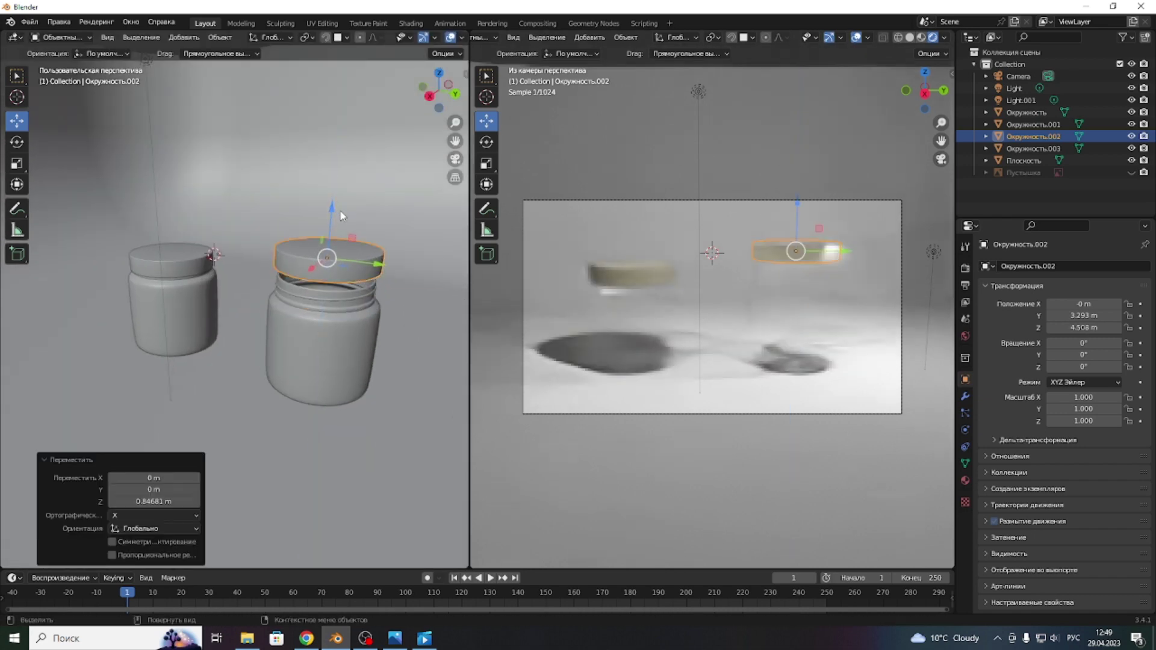
- Tip the lid 98.6° on X and swivel it to about -30.7° on Z
{"action": "left_click", "coordinate": [21, 143]}
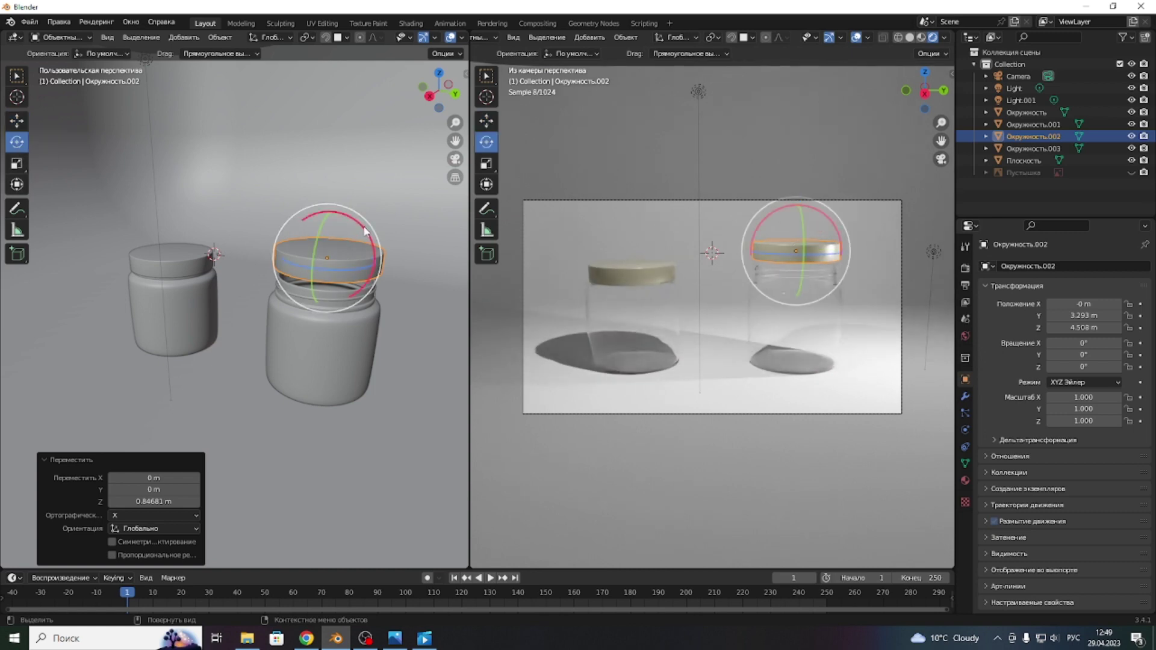
{"action": "left_click_drag", "start_coordinate": [346, 227], "coordinate": [225, 176]}
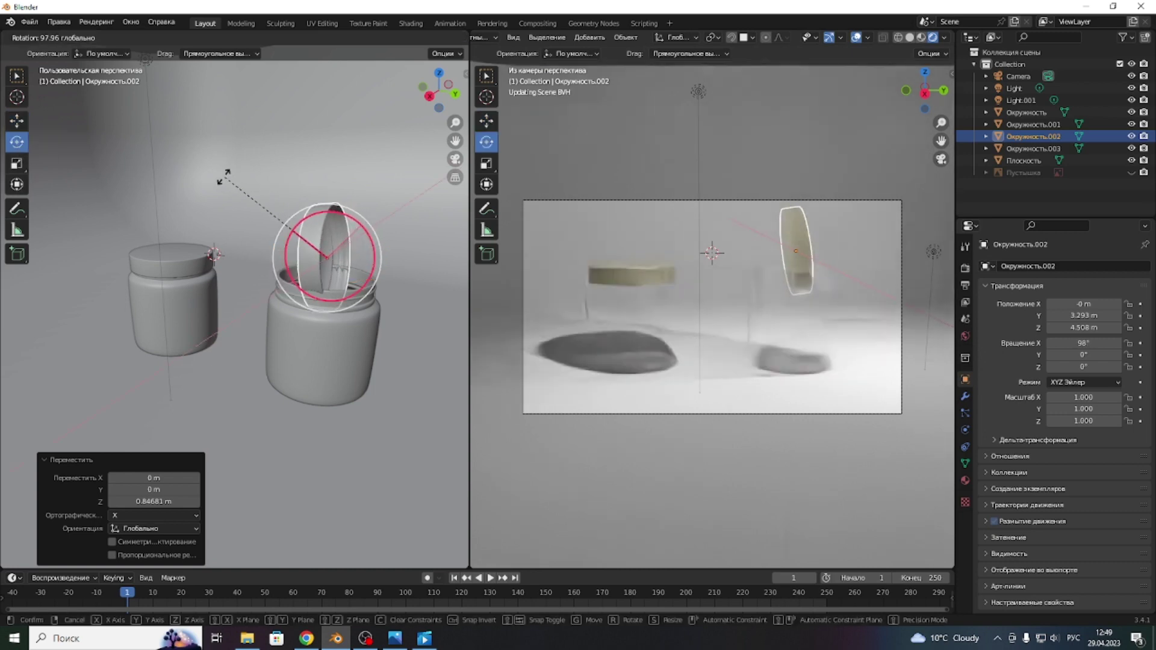
{"action": "left_click_drag", "start_coordinate": [225, 177], "coordinate": [209, 198]}
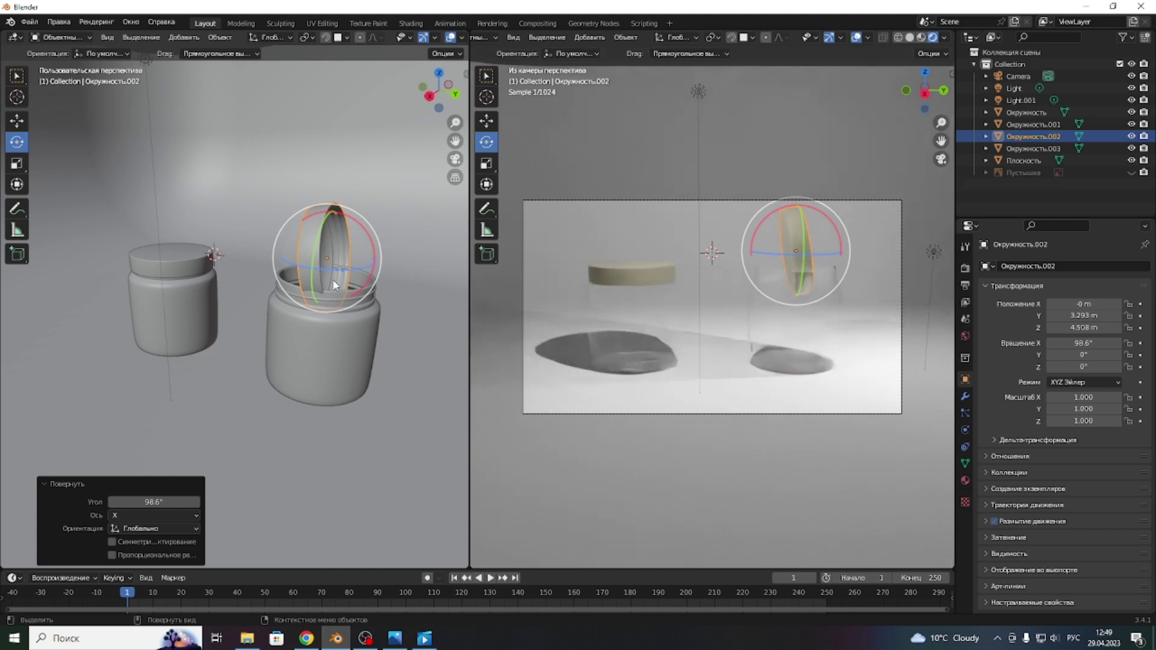
{"action": "left_click_drag", "start_coordinate": [332, 270], "coordinate": [314, 269]}
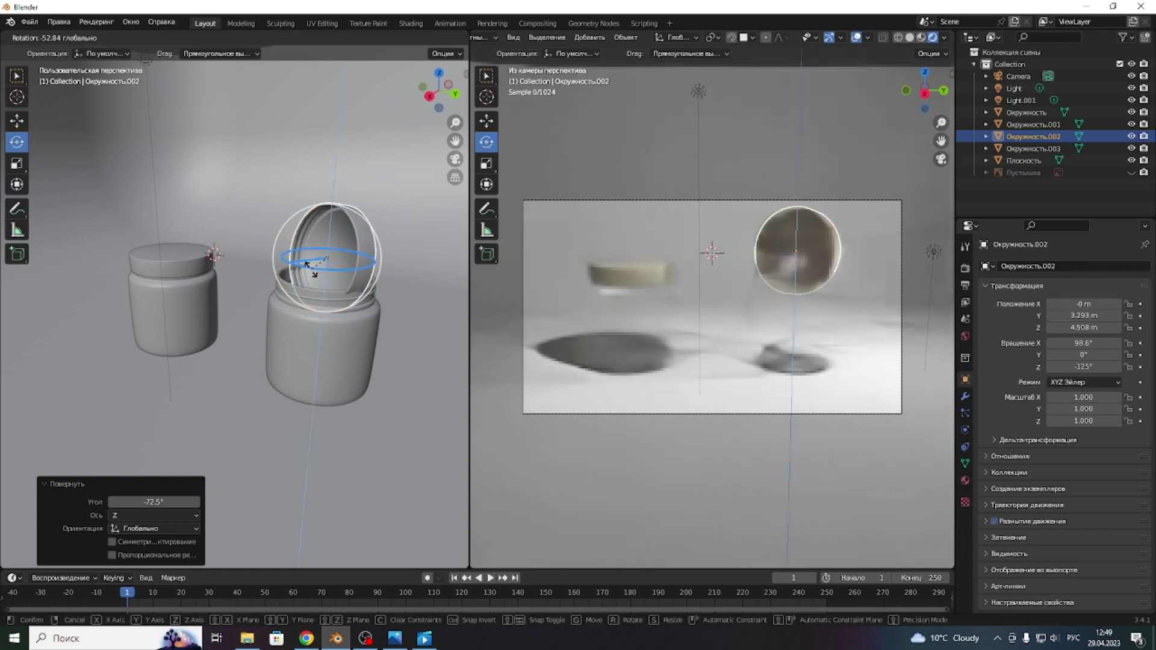
{"action": "left_click_drag", "start_coordinate": [313, 266], "coordinate": [335, 267]}
{"action": "left_click_drag", "start_coordinate": [336, 265], "coordinate": [461, 274]}
- Lower the lid toward the floor and shift it outward with snapping on
{"action": "left_click", "coordinate": [17, 120]}
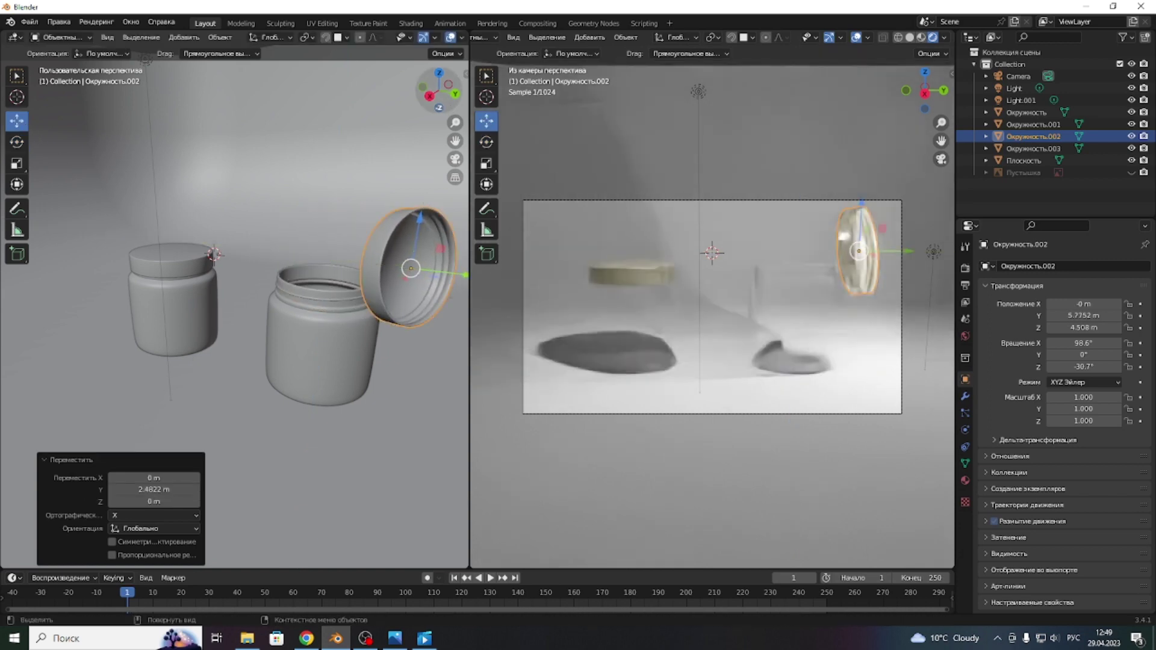
{"action": "middle_click_drag", "start_coordinate": [425, 198], "coordinate": [414, 235]}
{"action": "left_click_drag", "start_coordinate": [415, 235], "coordinate": [443, 354]}
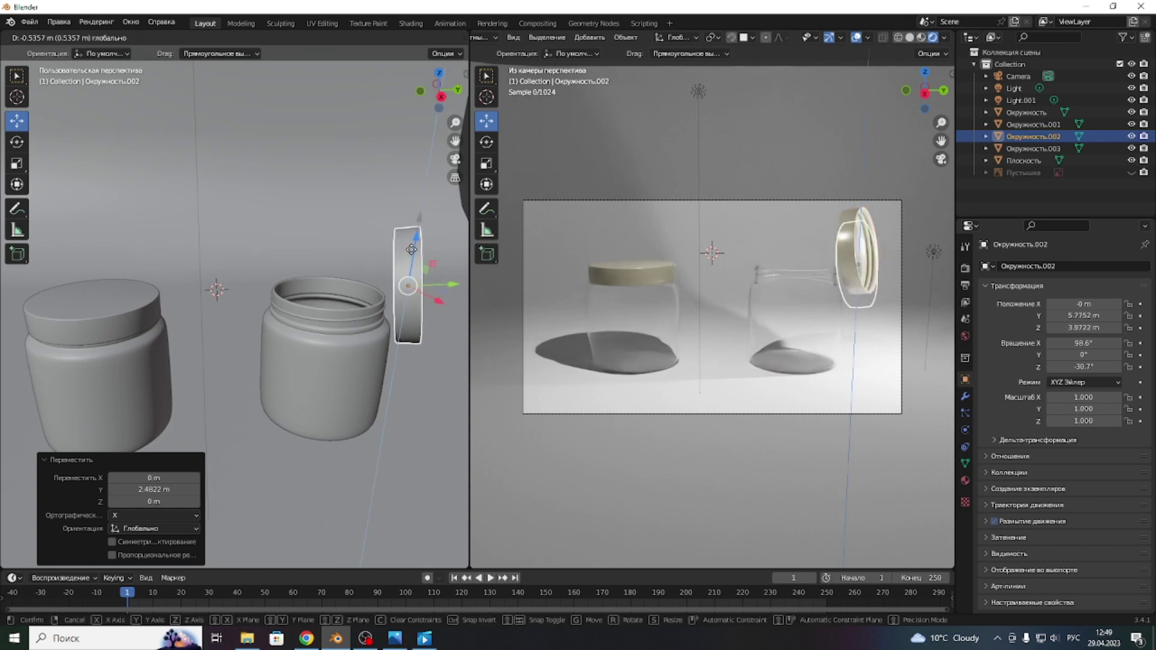
{"action": "left_click_drag", "start_coordinate": [439, 91], "coordinate": [415, 103]}
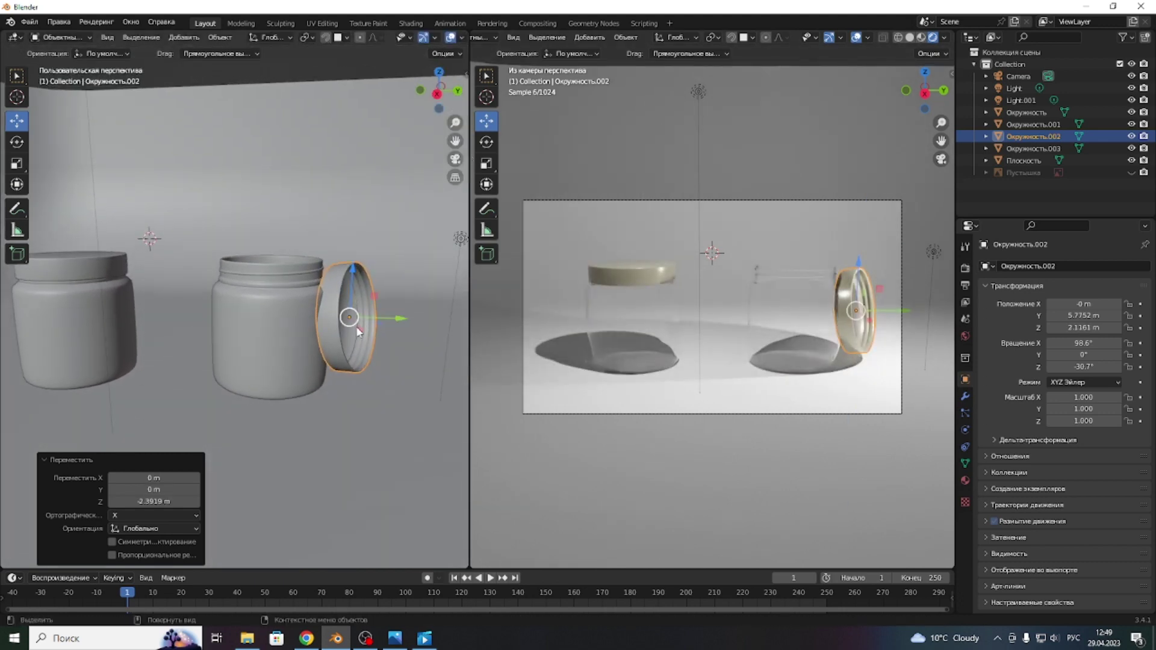
{"action": "left_click_drag", "start_coordinate": [361, 331], "coordinate": [353, 292]}
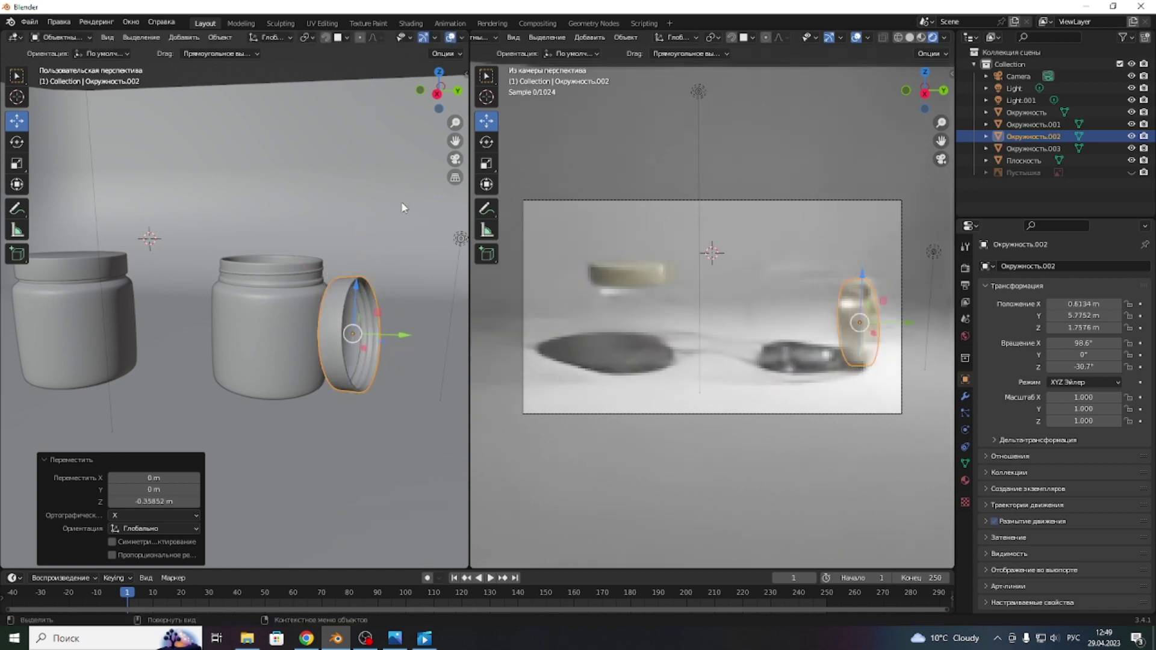
{"action": "left_click", "coordinate": [327, 37]}
{"action": "left_click_drag", "start_coordinate": [358, 286], "coordinate": [348, 384]}
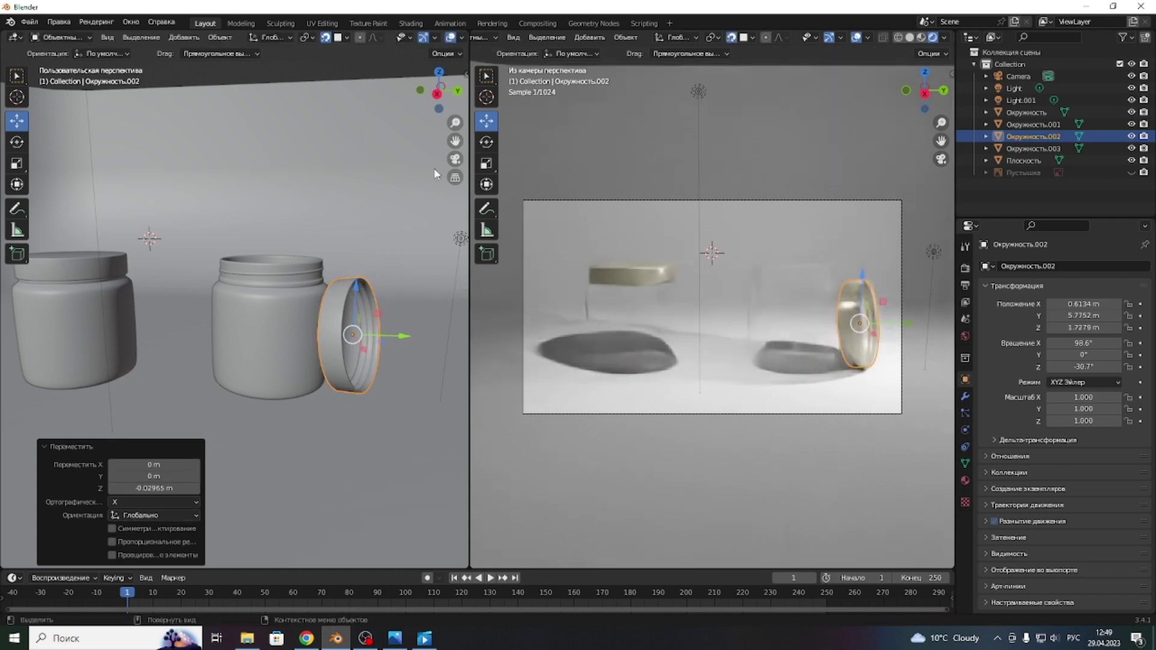
{"action": "left_click_drag", "start_coordinate": [432, 105], "coordinate": [449, 111]}
{"action": "left_click_drag", "start_coordinate": [399, 335], "coordinate": [393, 331]}
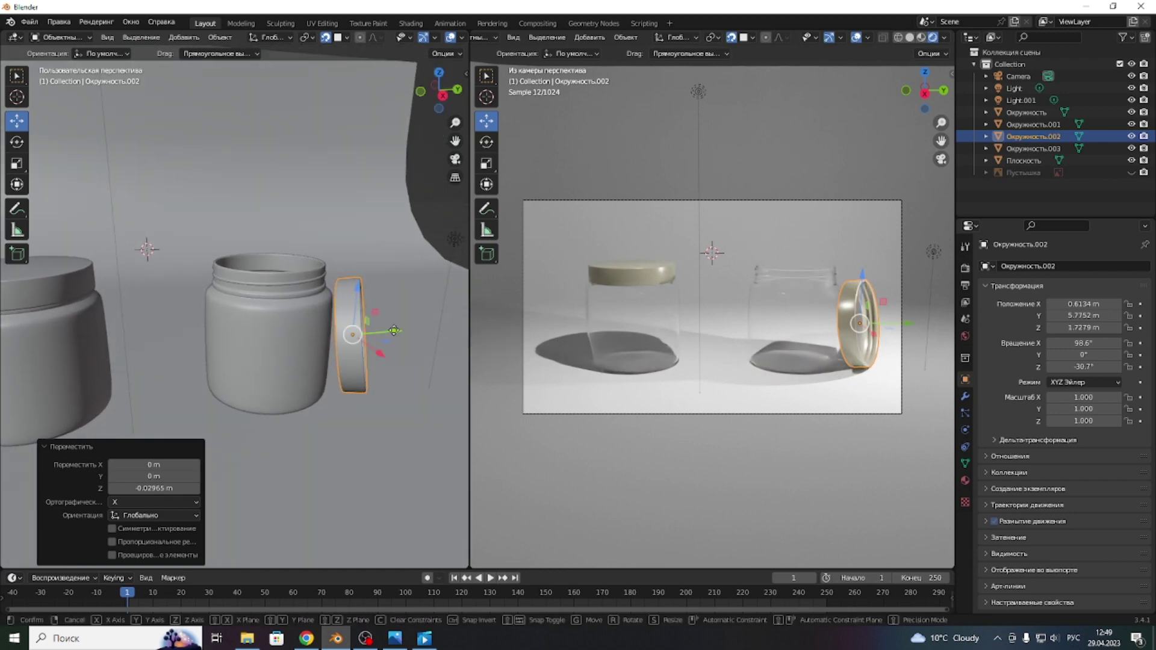
{"action": "left_click", "coordinate": [393, 331]}
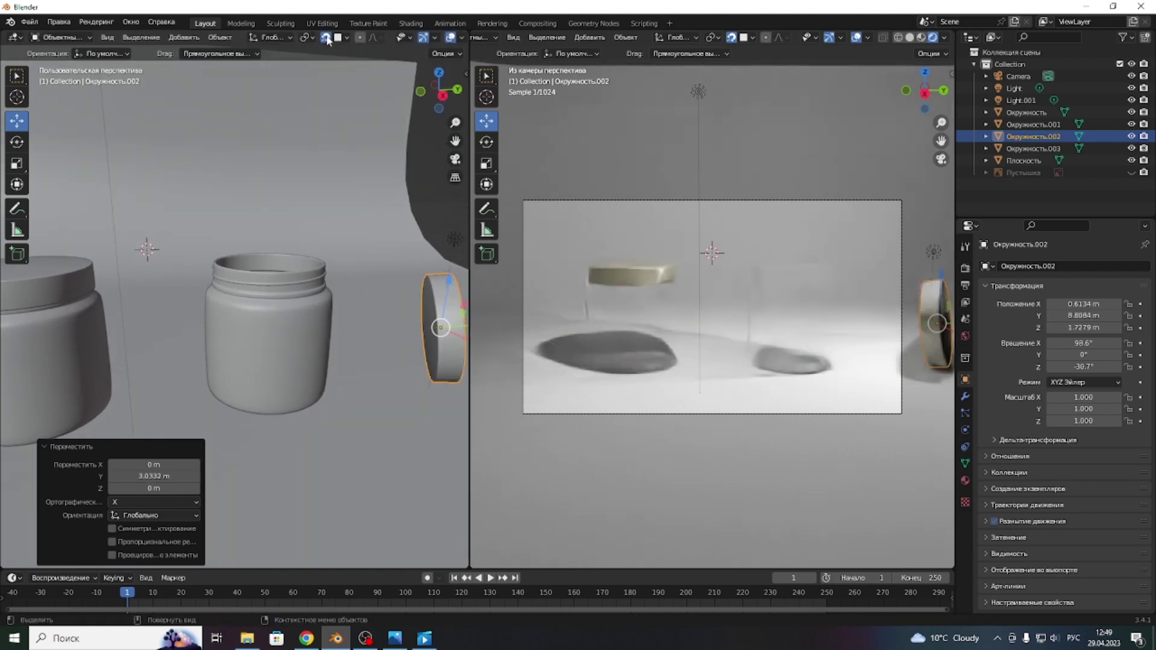
- Slide the lid back beside the open jar, to X 1.1254 m and Y 5.6718 m
{"action": "left_click", "coordinate": [335, 46]}
{"action": "left_click", "coordinate": [460, 329]}
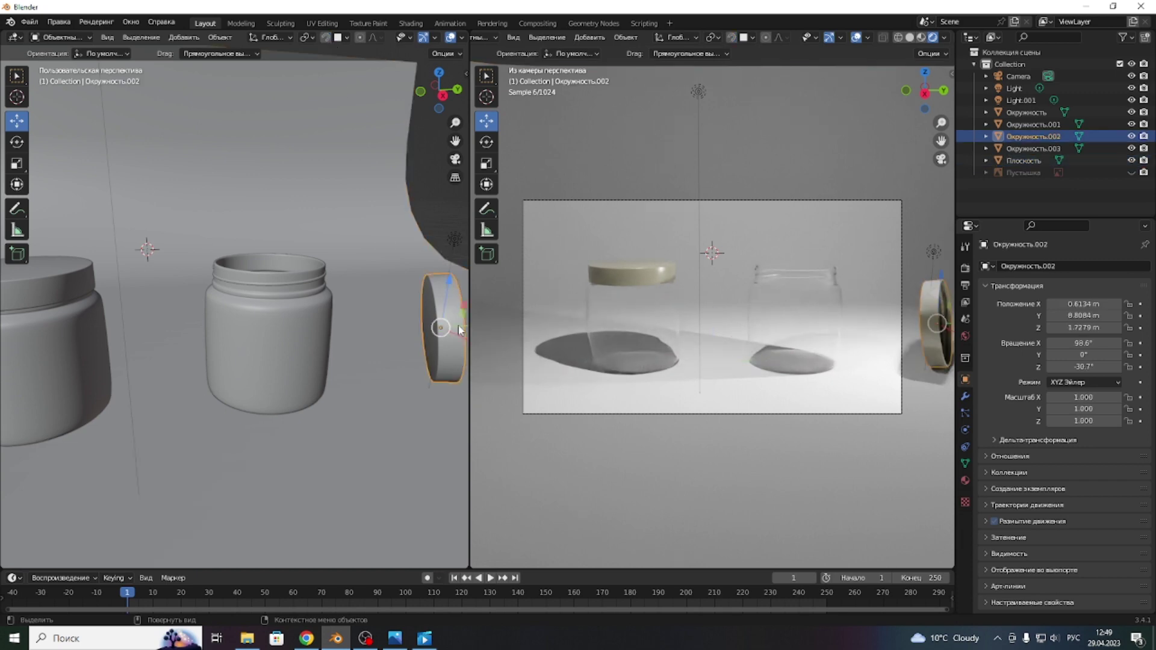
{"action": "scroll", "coordinate": [460, 329], "scroll_direction": "down", "scroll_amount": 2}
{"action": "left_click_drag", "start_coordinate": [405, 328], "coordinate": [328, 329]}
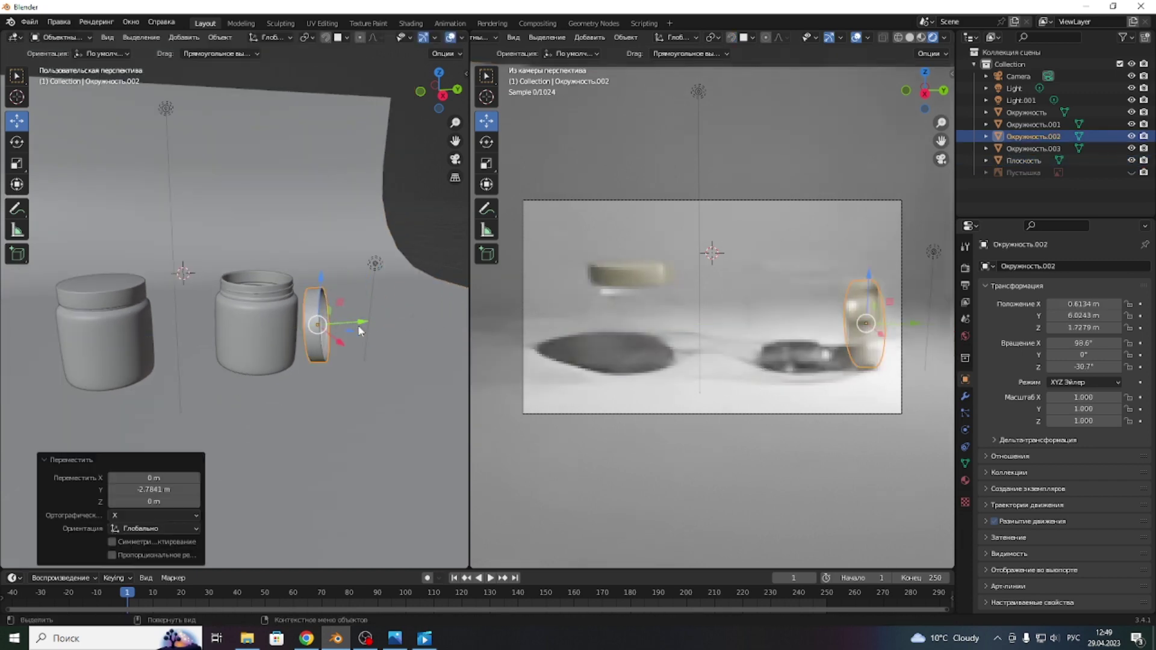
{"action": "scroll", "coordinate": [299, 309], "scroll_direction": "up", "scroll_amount": 3}
{"action": "scroll", "coordinate": [299, 309], "scroll_direction": "up", "scroll_amount": 2}
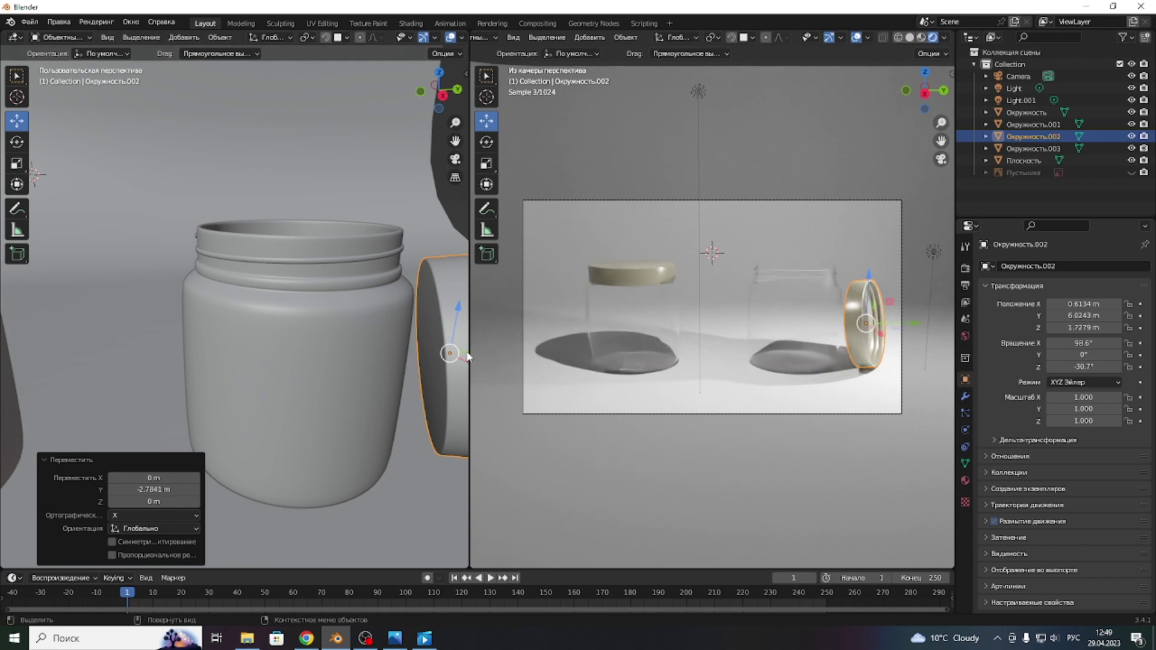
{"action": "left_click_drag", "start_coordinate": [464, 355], "coordinate": [445, 357]}
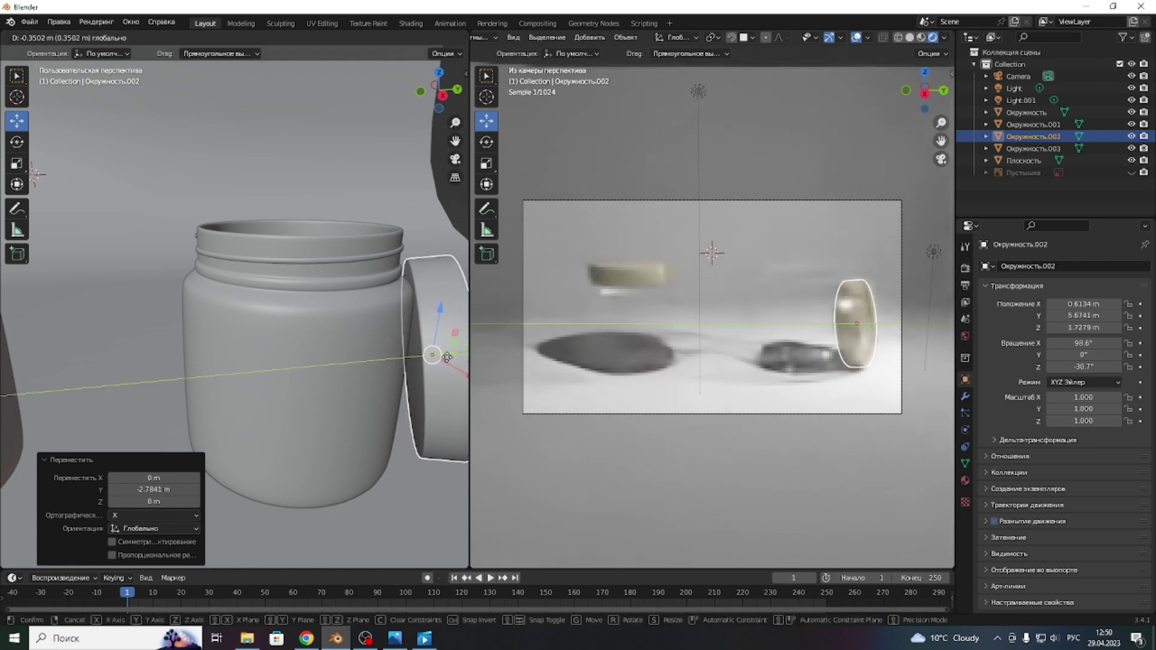
{"action": "left_click_drag", "start_coordinate": [446, 358], "coordinate": [448, 357]}
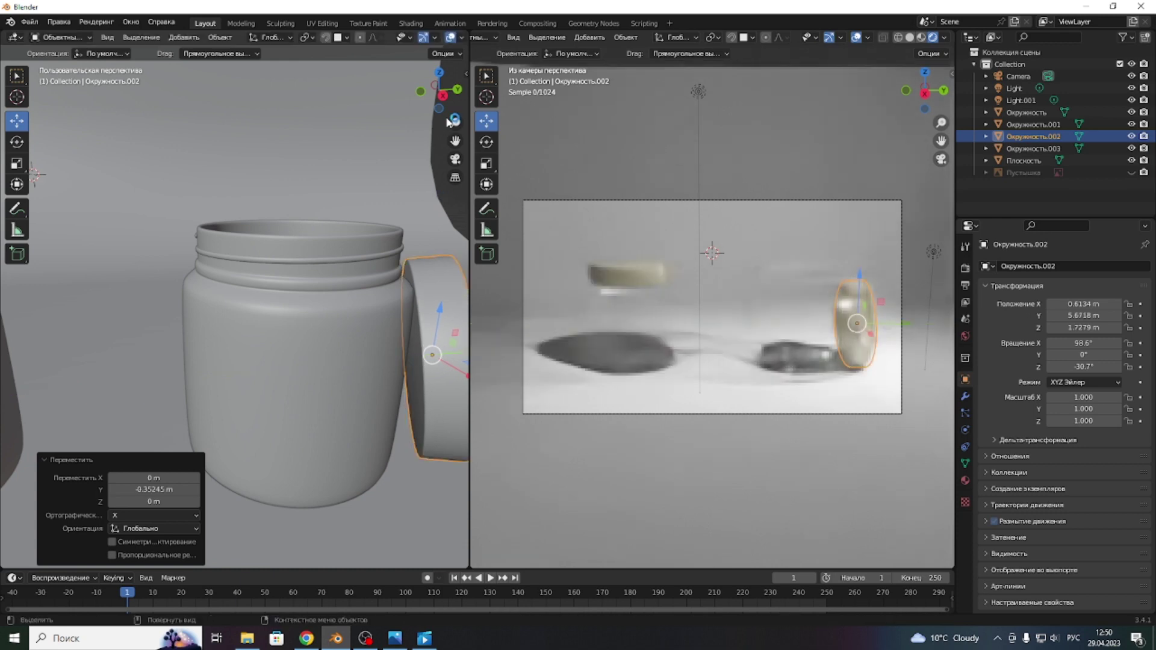
{"action": "middle_click_drag", "start_coordinate": [35, 174], "coordinate": [37, 205]}
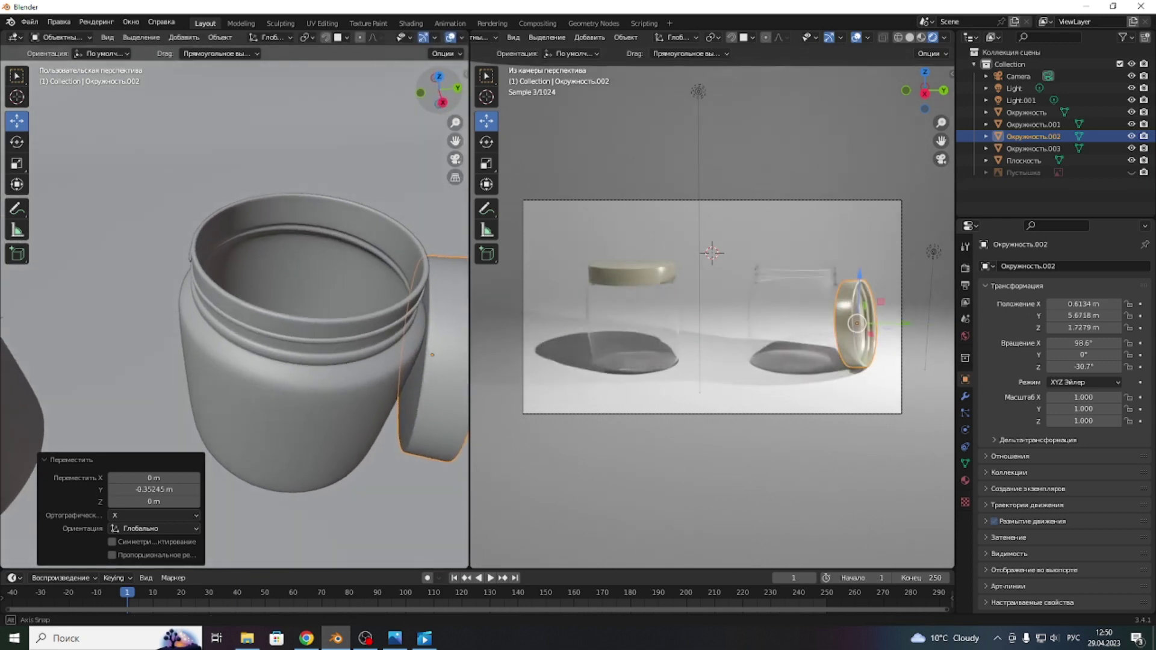
{"action": "middle_click_drag", "start_coordinate": [36, 204], "coordinate": [431, 386]}
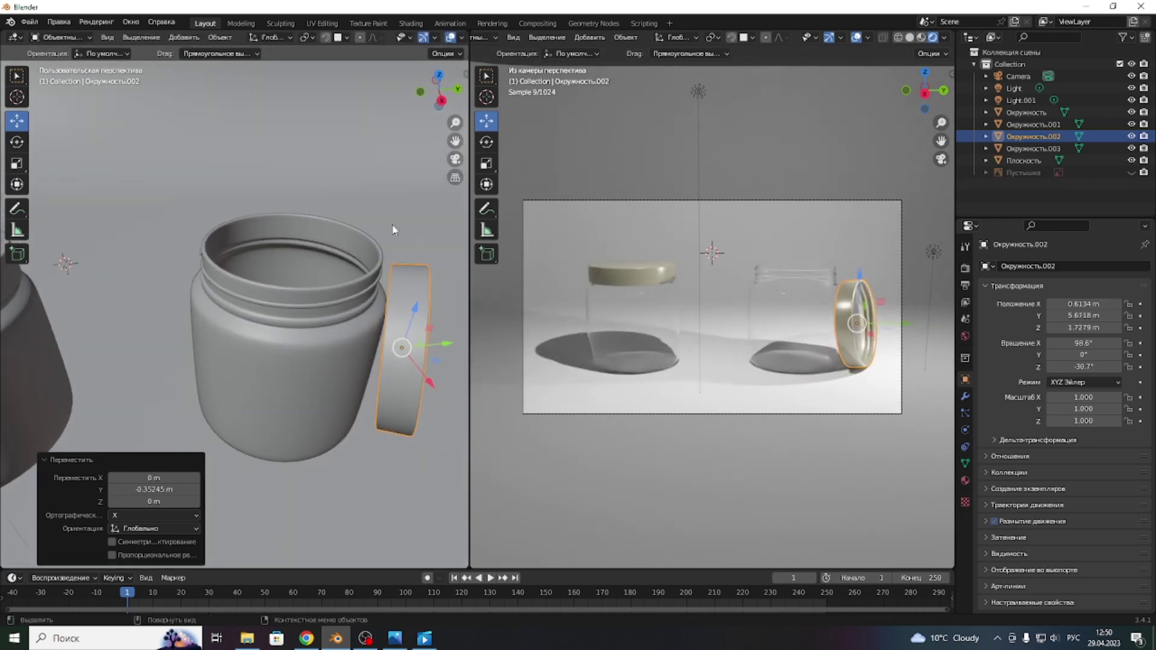
{"action": "left_click_drag", "start_coordinate": [431, 386], "coordinate": [446, 401]}
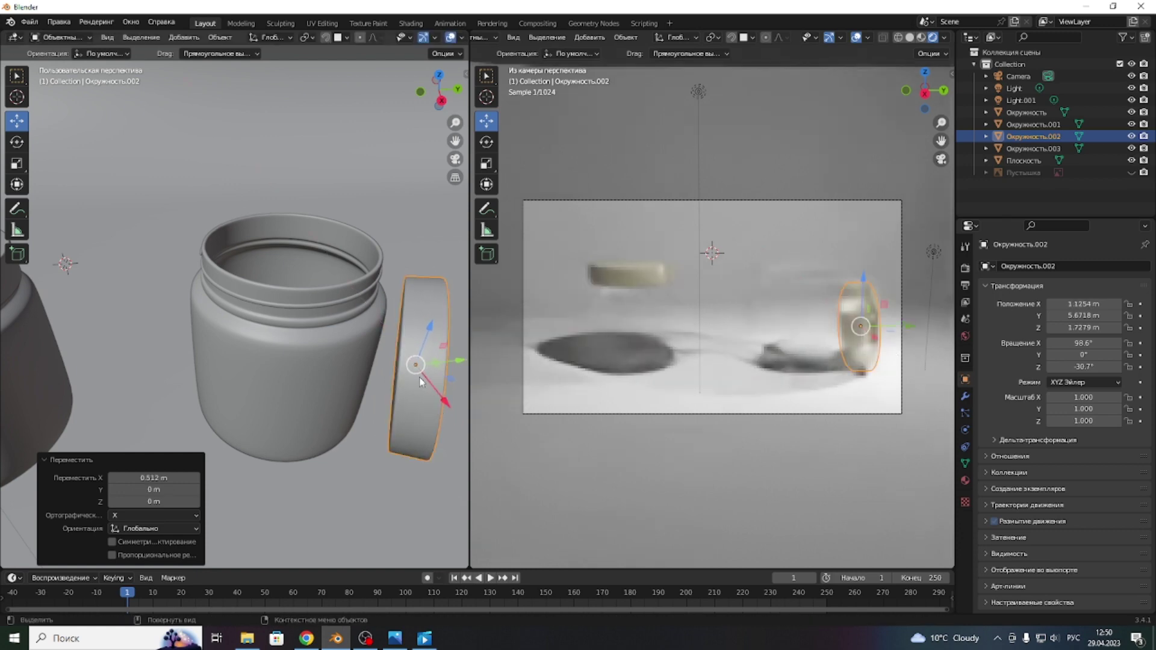
- Turn the lid -12° about Z, to -42.7°
{"action": "left_click", "coordinate": [17, 142]}
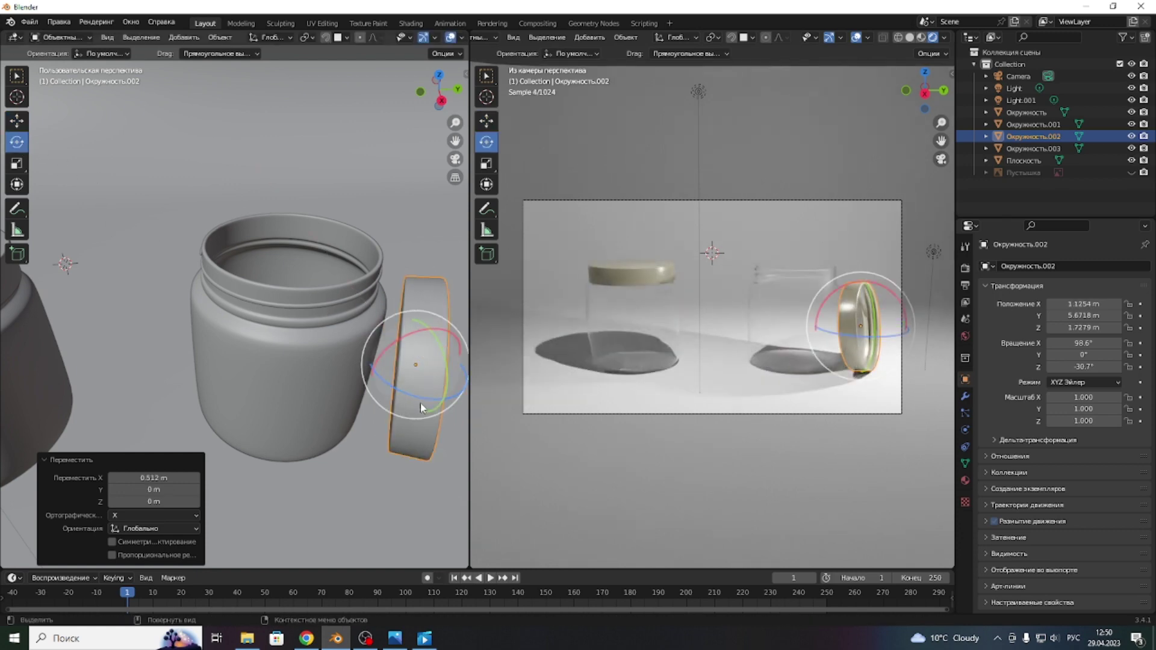
{"action": "left_click_drag", "start_coordinate": [421, 399], "coordinate": [411, 396]}
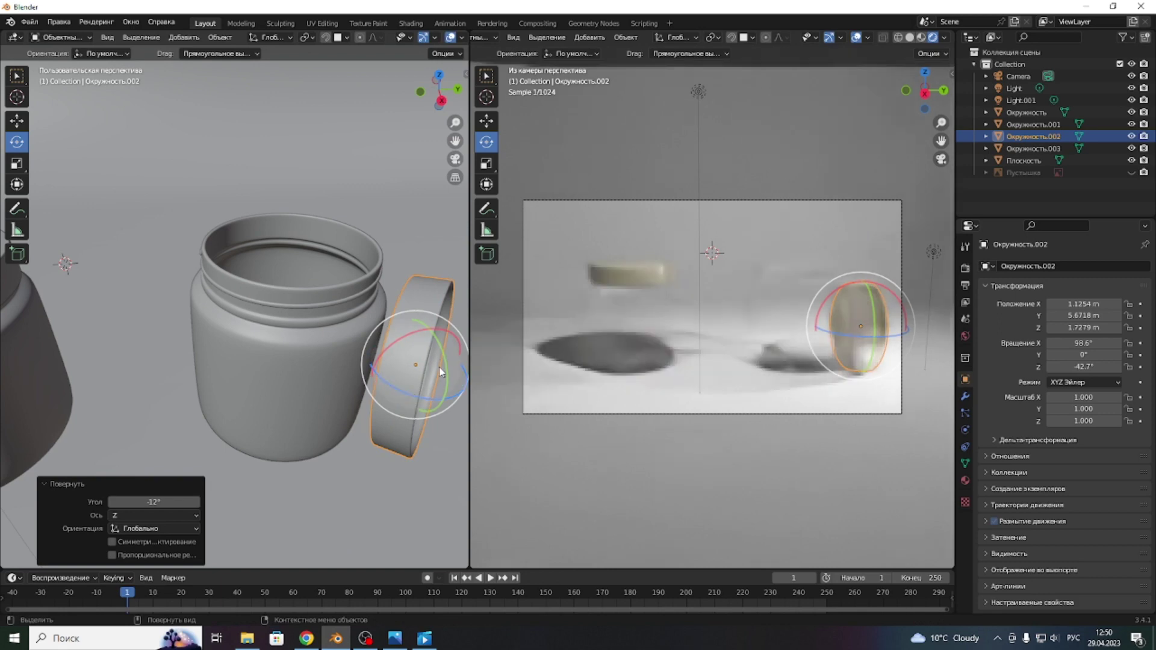
{"action": "left_click_drag", "start_coordinate": [456, 140], "coordinate": [392, 62]}
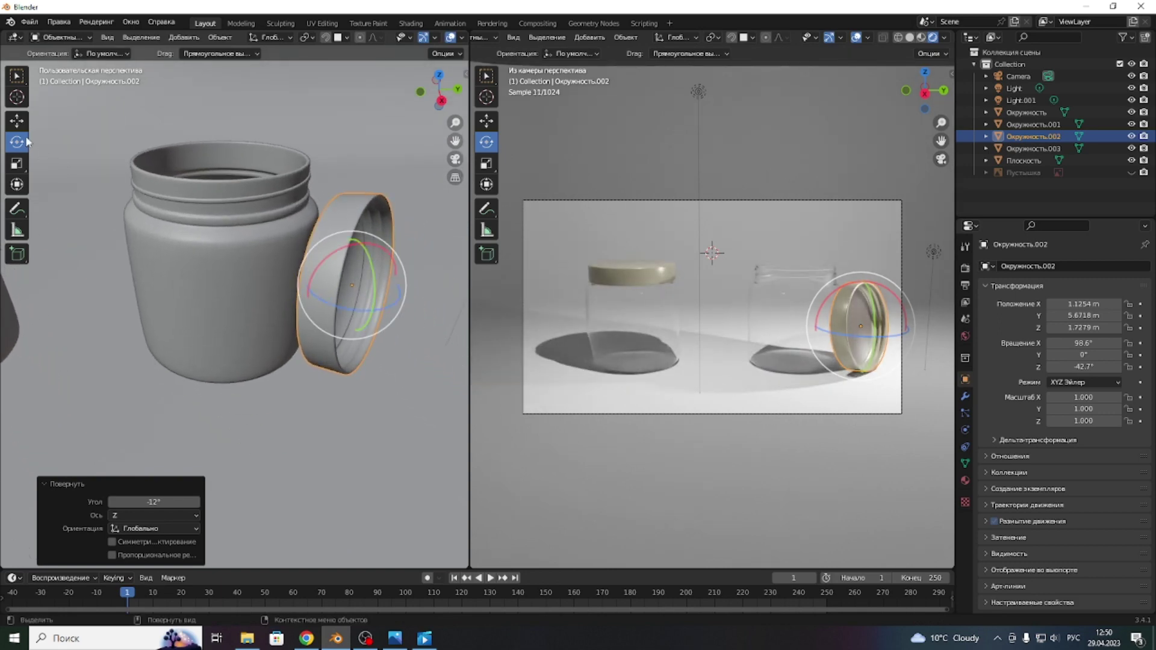
- Pull the lid 0.209 m back along Y to 5.4625 m
{"action": "left_click", "coordinate": [17, 121]}
{"action": "left_click_drag", "start_coordinate": [459, 95], "coordinate": [384, 197]}
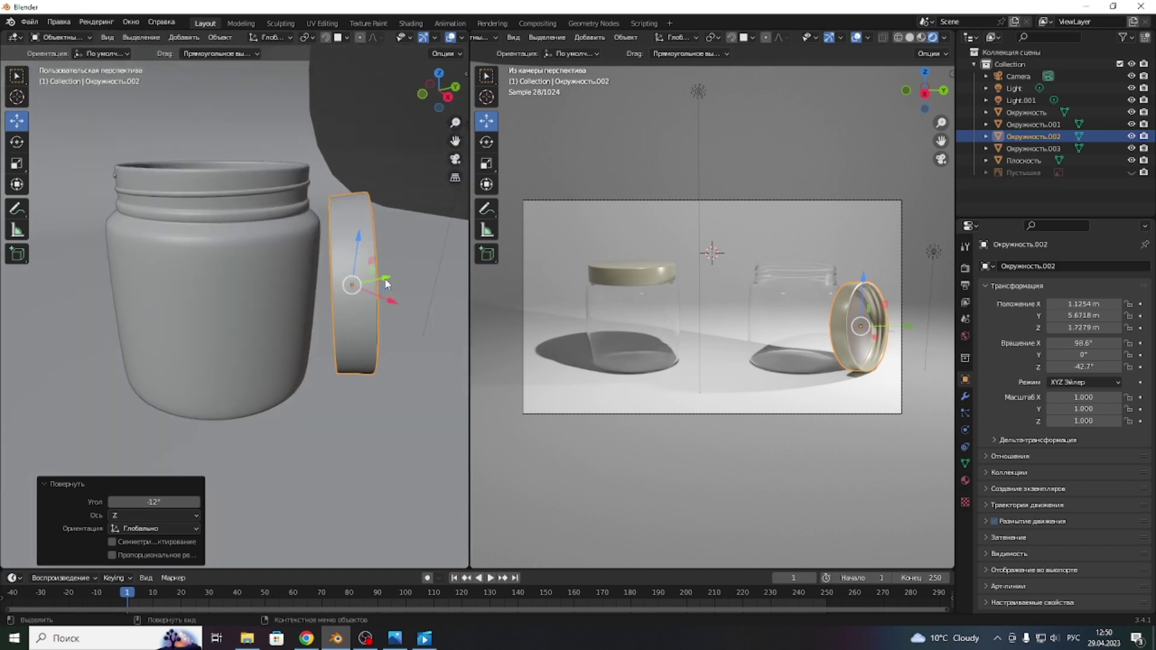
{"action": "left_click_drag", "start_coordinate": [386, 284], "coordinate": [378, 285]}
{"action": "left_click_drag", "start_coordinate": [439, 90], "coordinate": [421, 94]}
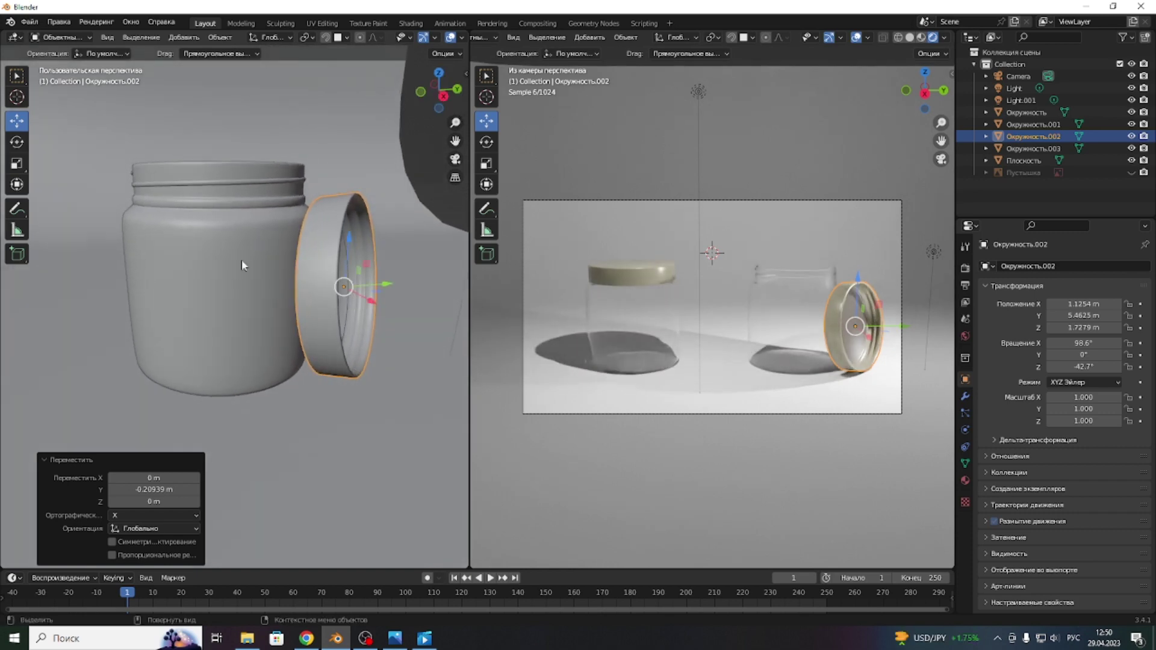
{"action": "scroll", "coordinate": [241, 265], "scroll_direction": "down", "scroll_amount": 5}
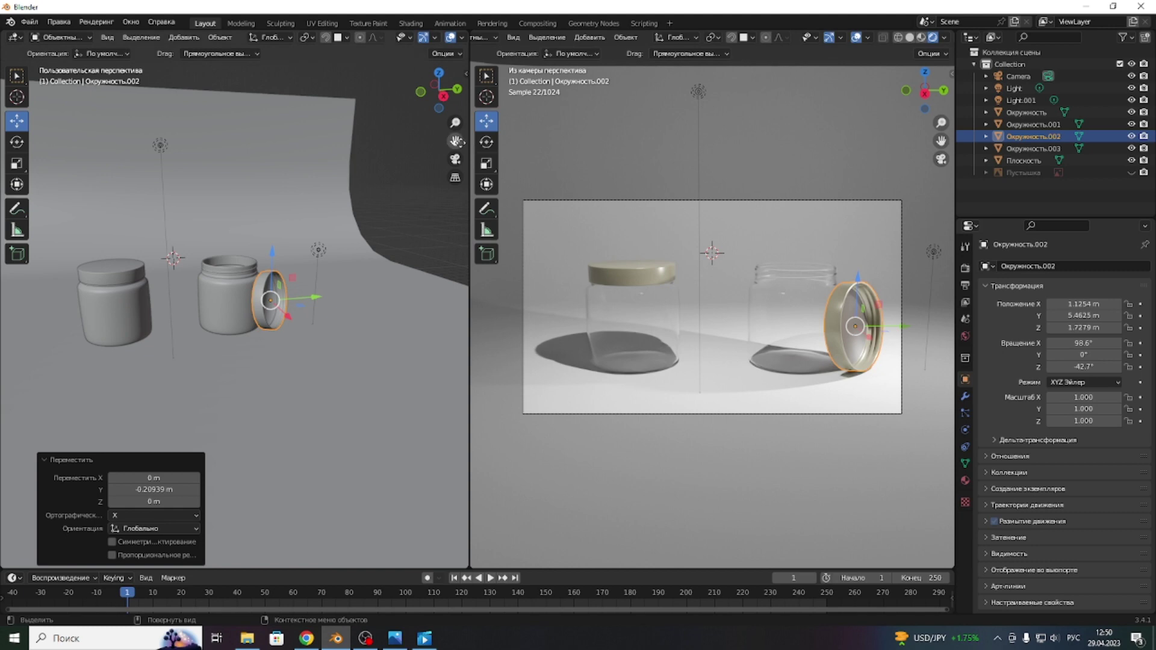
- Join the left viewport into the camera view so only it remains
{"action": "left_click_drag", "start_coordinate": [455, 141], "coordinate": [381, 182]}
{"action": "scroll", "coordinate": [380, 182], "scroll_direction": "down", "scroll_amount": 3}
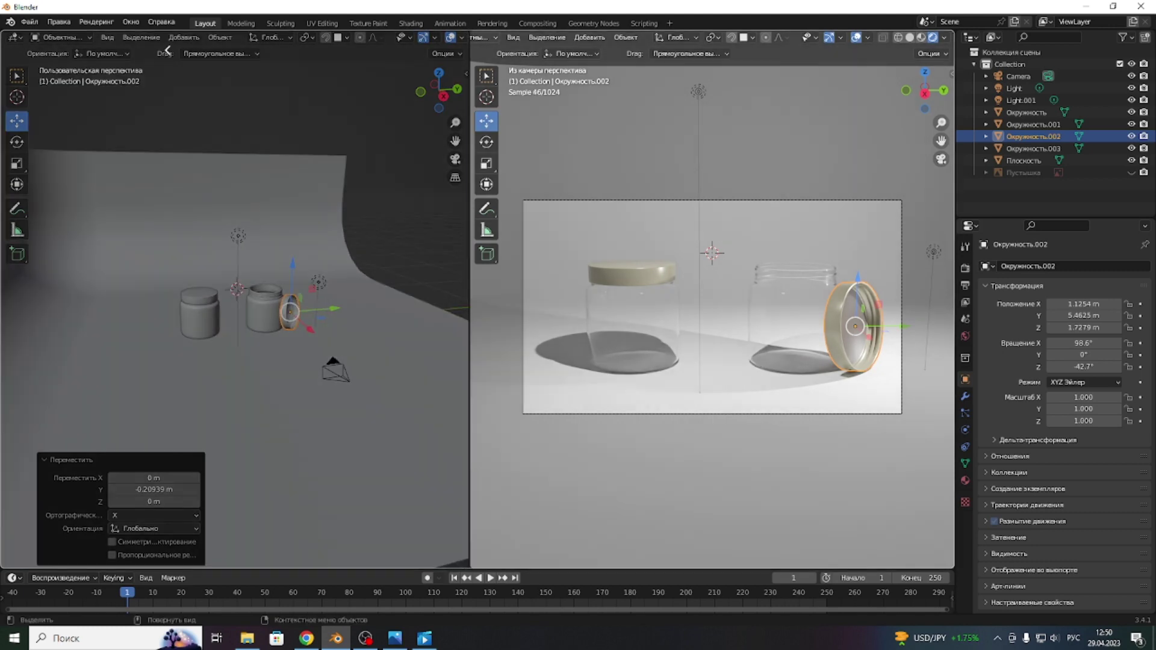
{"action": "left_click_drag", "start_coordinate": [471, 31], "coordinate": [326, 236]}
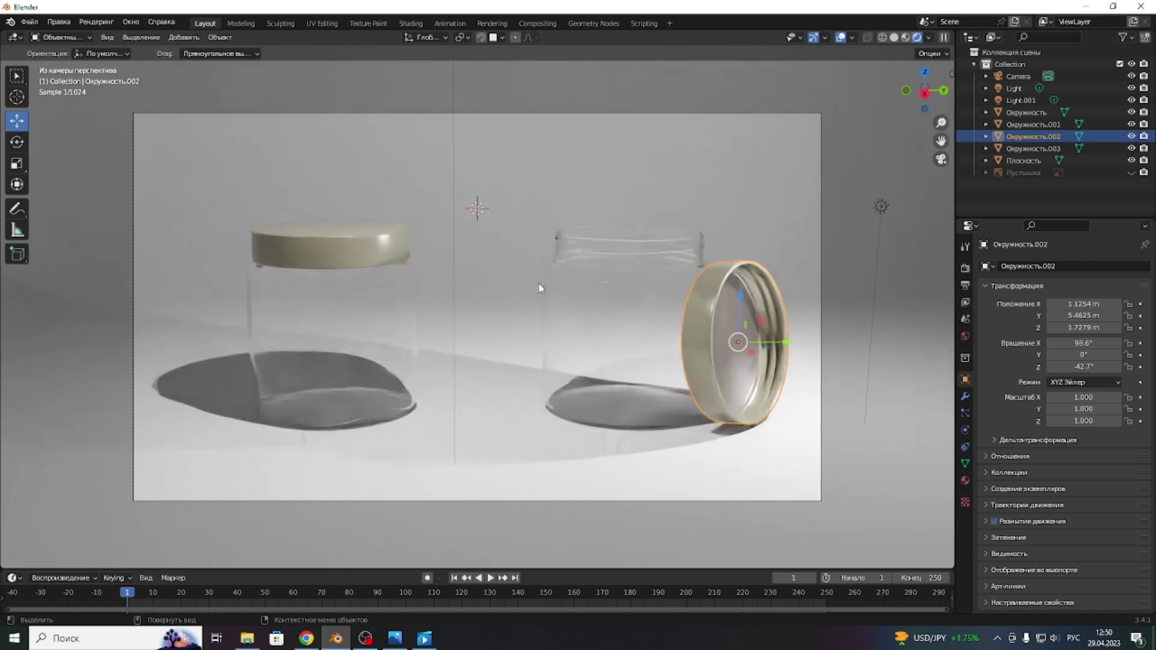
- Give the ground plane new material Материал.006 with warm beige base colour (hue 0.091, saturation 0.204)
{"action": "left_click", "coordinate": [508, 390]}
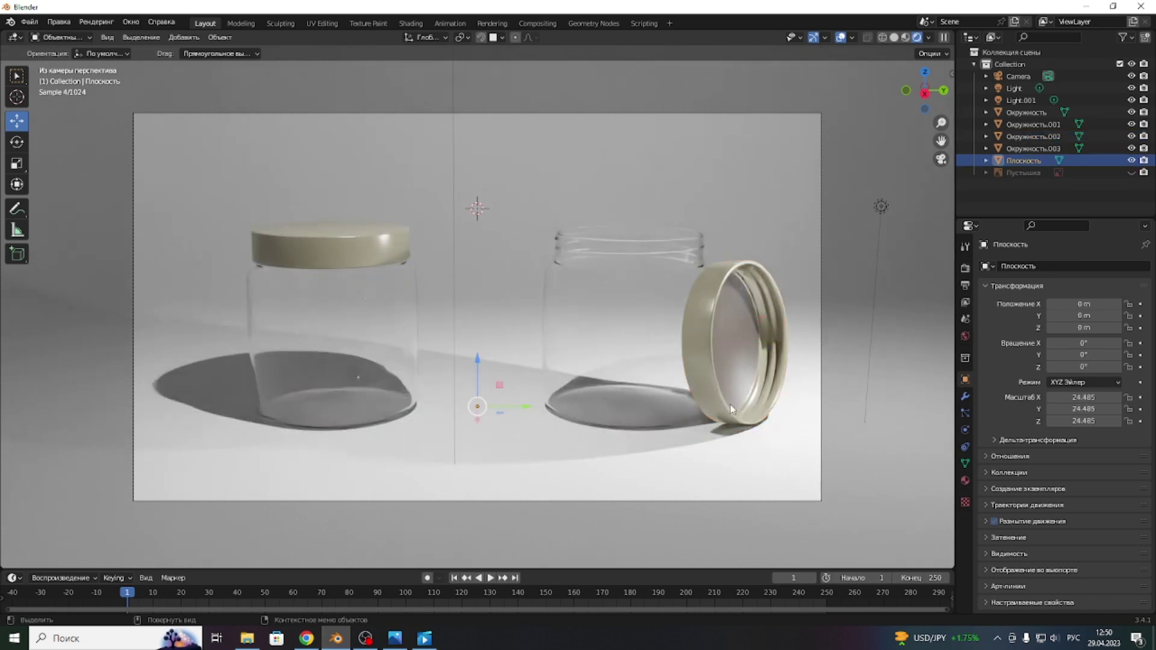
{"action": "left_click", "coordinate": [966, 480]}
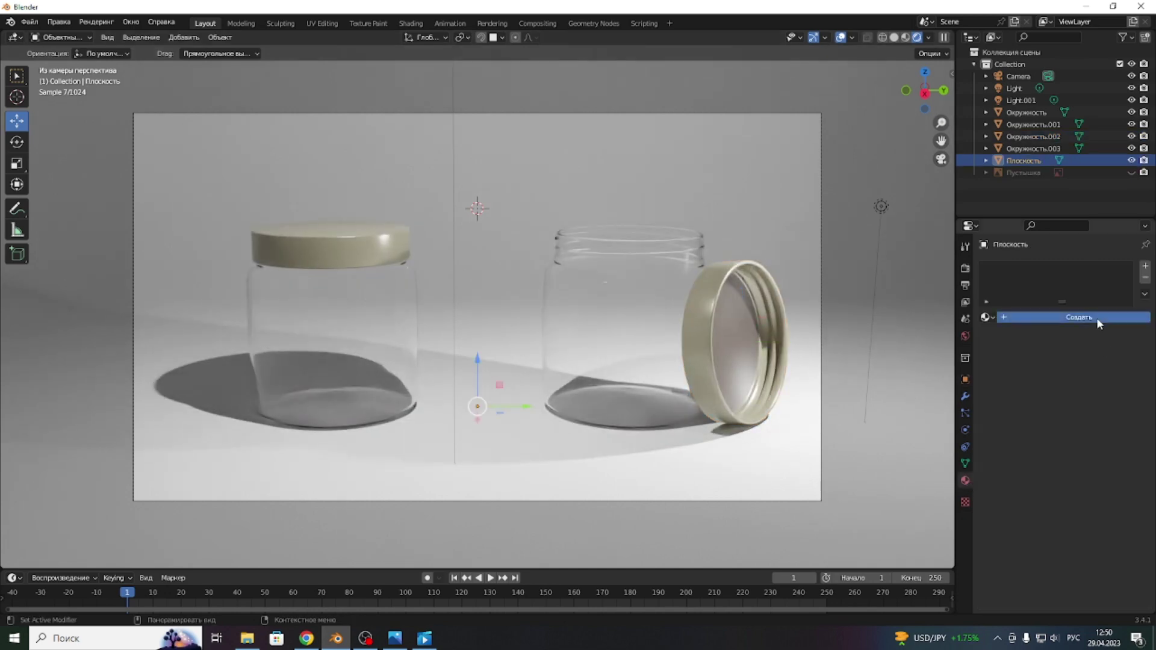
{"action": "left_click", "coordinate": [1096, 318]}
{"action": "left_click", "coordinate": [1096, 424]}
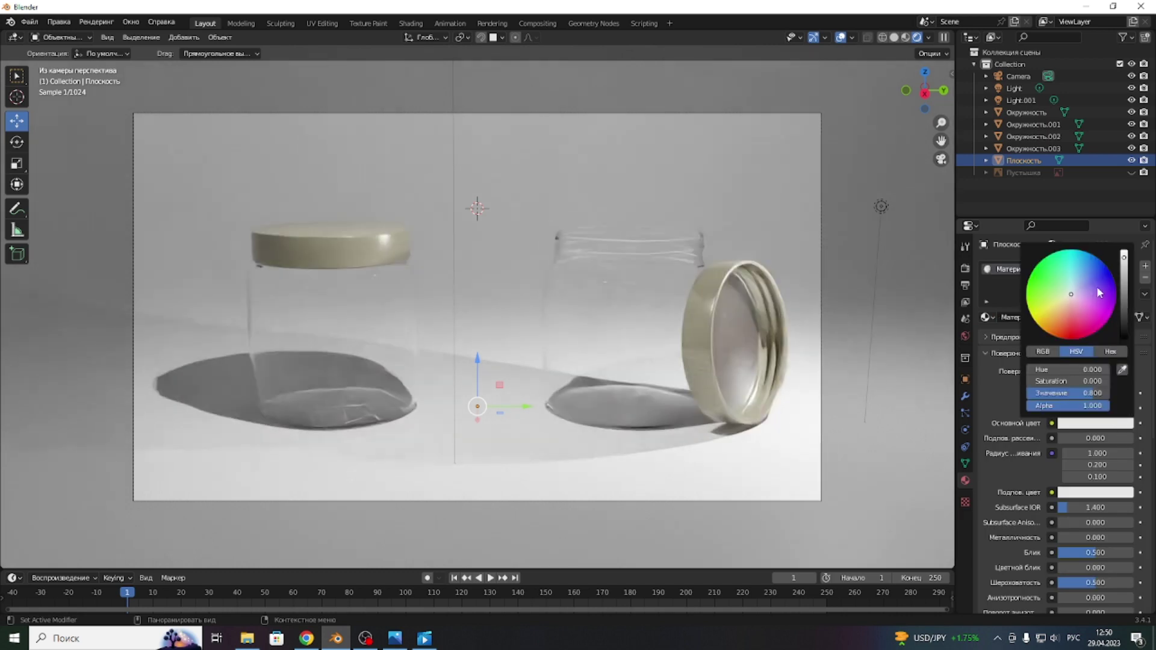
{"action": "left_click", "coordinate": [1069, 298]}
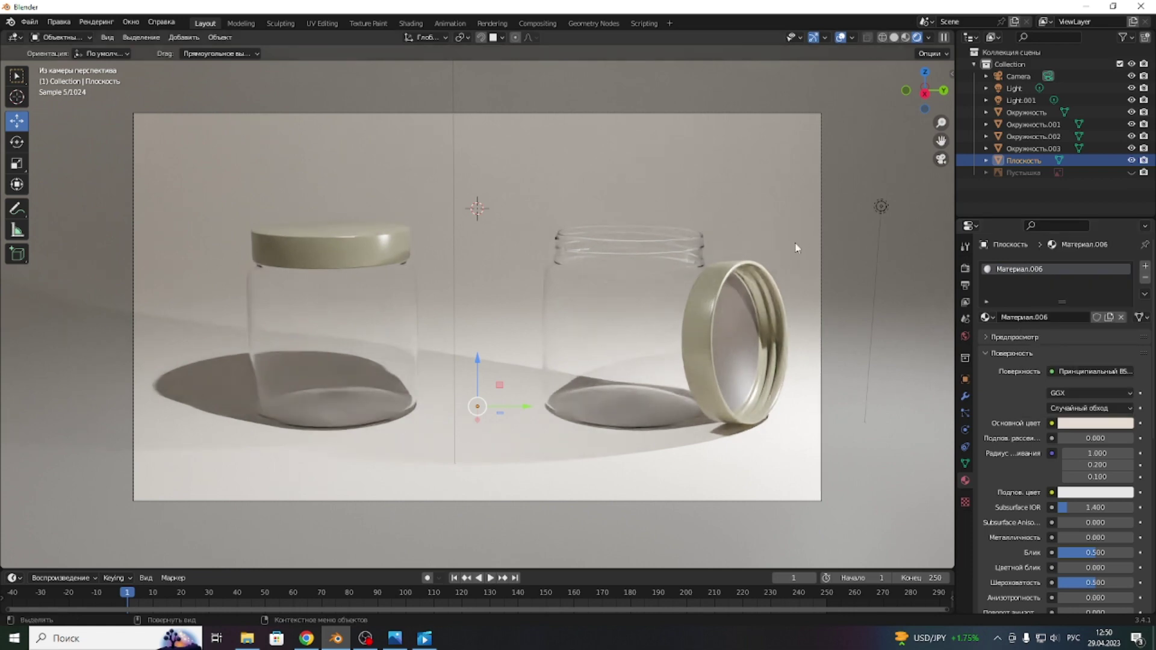
{"action": "left_click", "coordinate": [881, 207]}
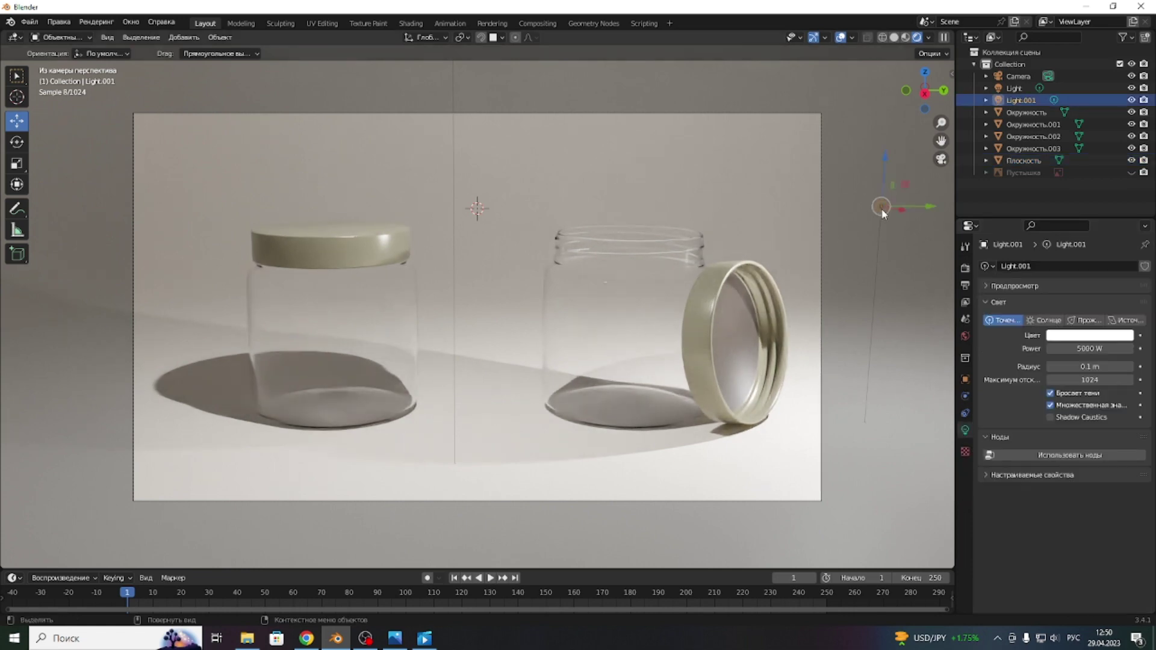
- Raise Light.001 by 1.9436 m and move it -2.9534 m along X
{"action": "left_click_drag", "start_coordinate": [886, 156], "coordinate": [879, 103]}
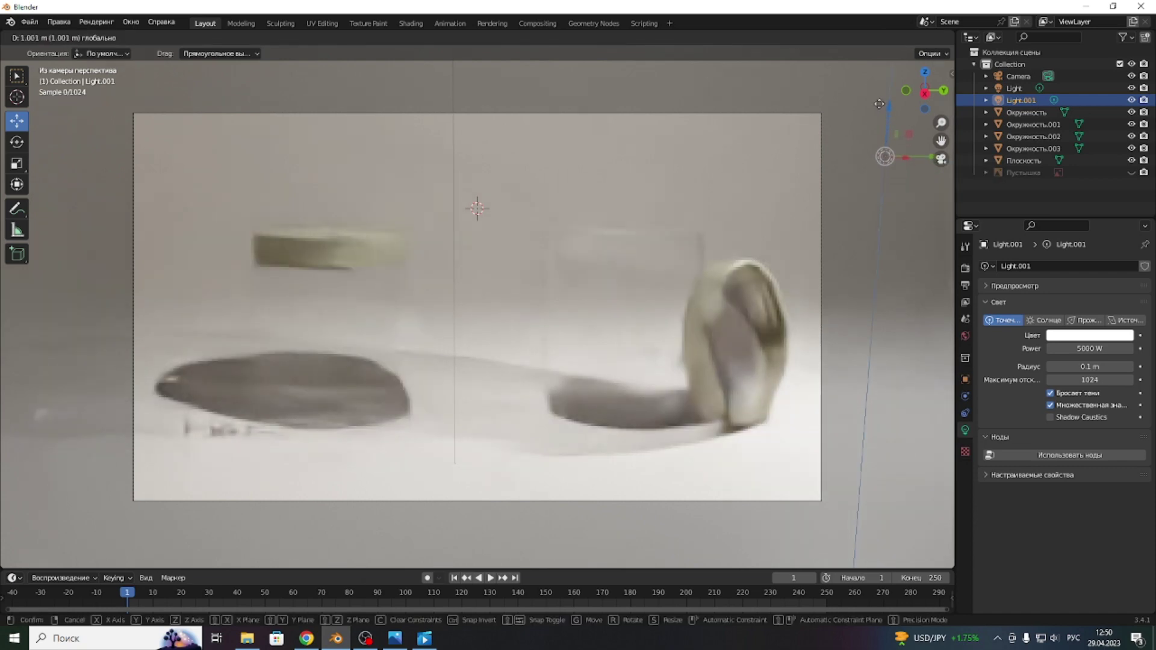
{"action": "left_click_drag", "start_coordinate": [880, 103], "coordinate": [878, 102]}
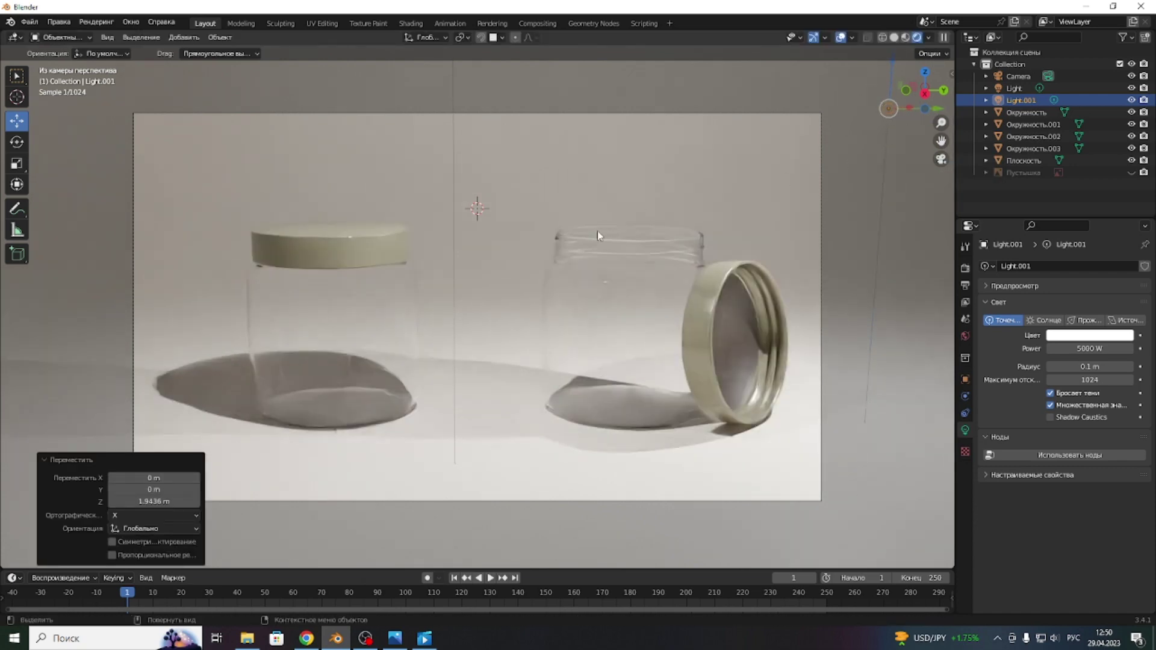
{"action": "scroll", "coordinate": [598, 234], "scroll_direction": "down", "scroll_amount": 3}
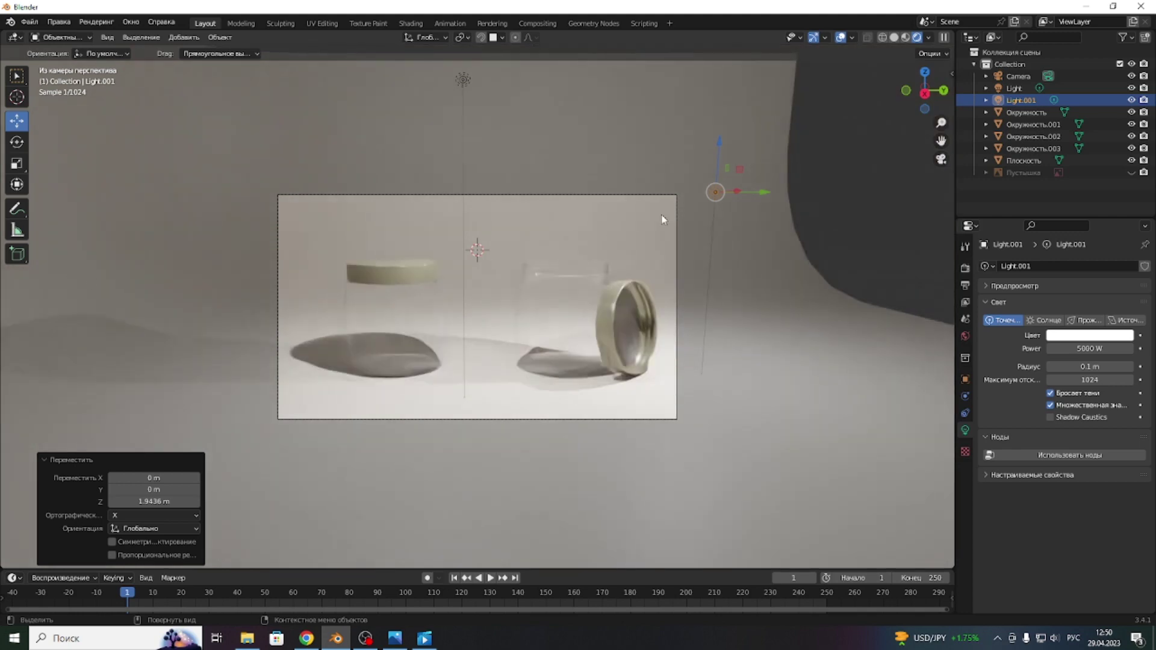
{"action": "middle_click_drag", "start_coordinate": [840, 140], "coordinate": [820, 171]}
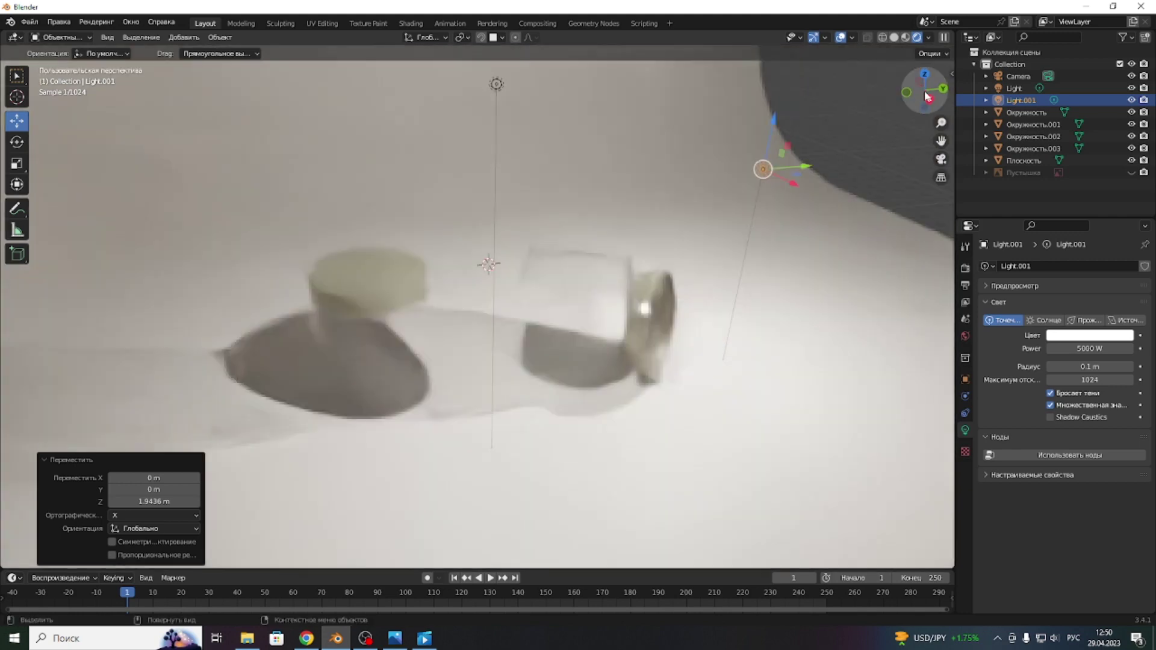
{"action": "left_click_drag", "start_coordinate": [794, 183], "coordinate": [742, 147]}
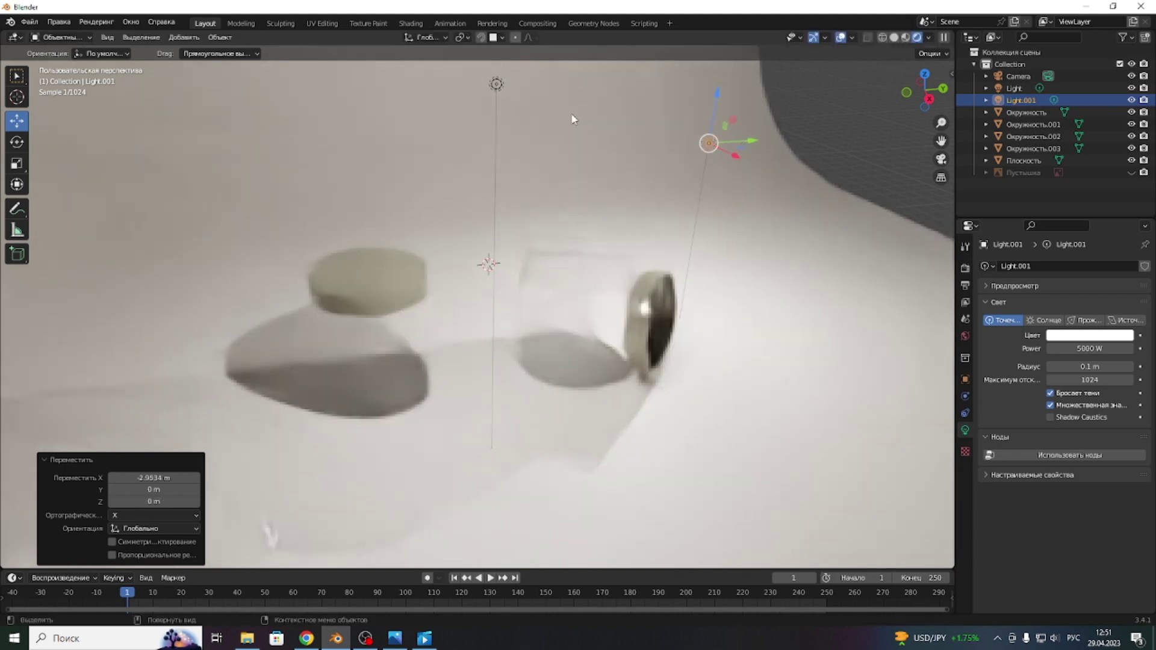
{"action": "left_click", "coordinate": [497, 84]}
- Move Light 2.94 m along X and look through the camera
{"action": "left_click_drag", "start_coordinate": [510, 98], "coordinate": [547, 141]}
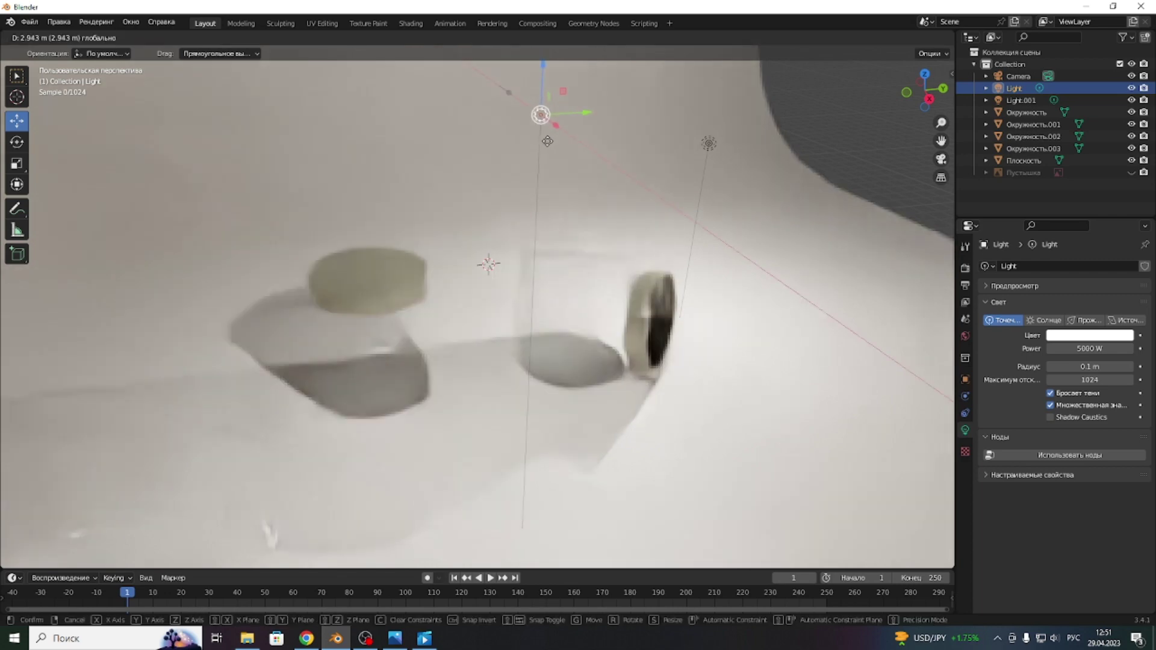
{"action": "left_click_drag", "start_coordinate": [548, 141], "coordinate": [582, 169]}
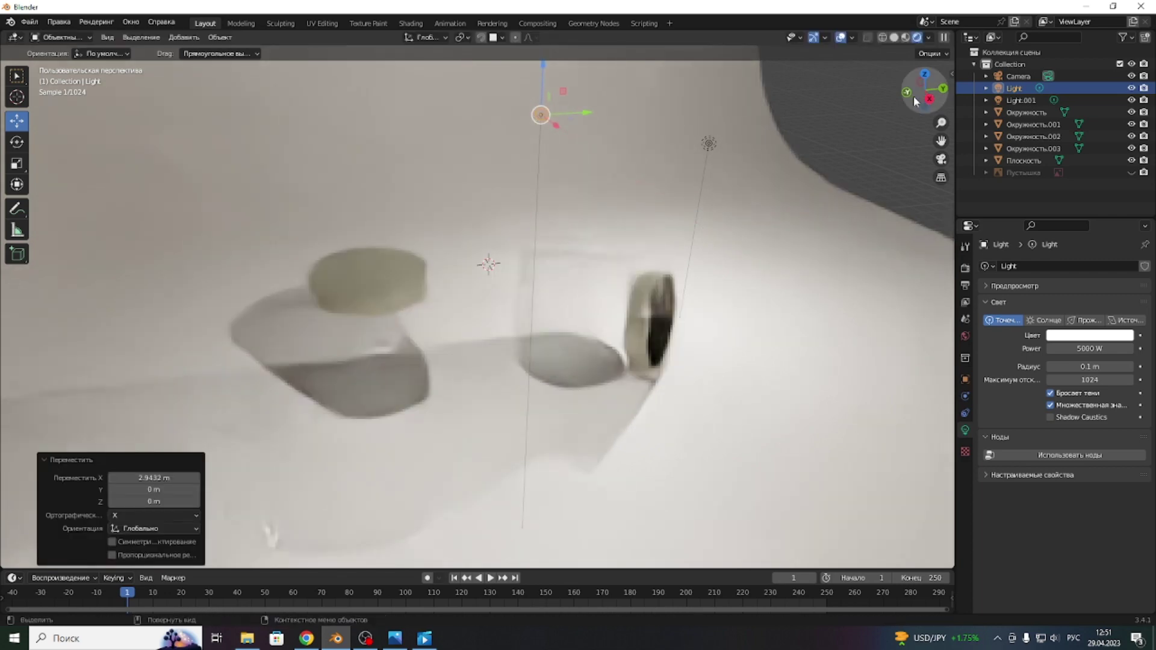
{"action": "left_click", "coordinate": [939, 160]}
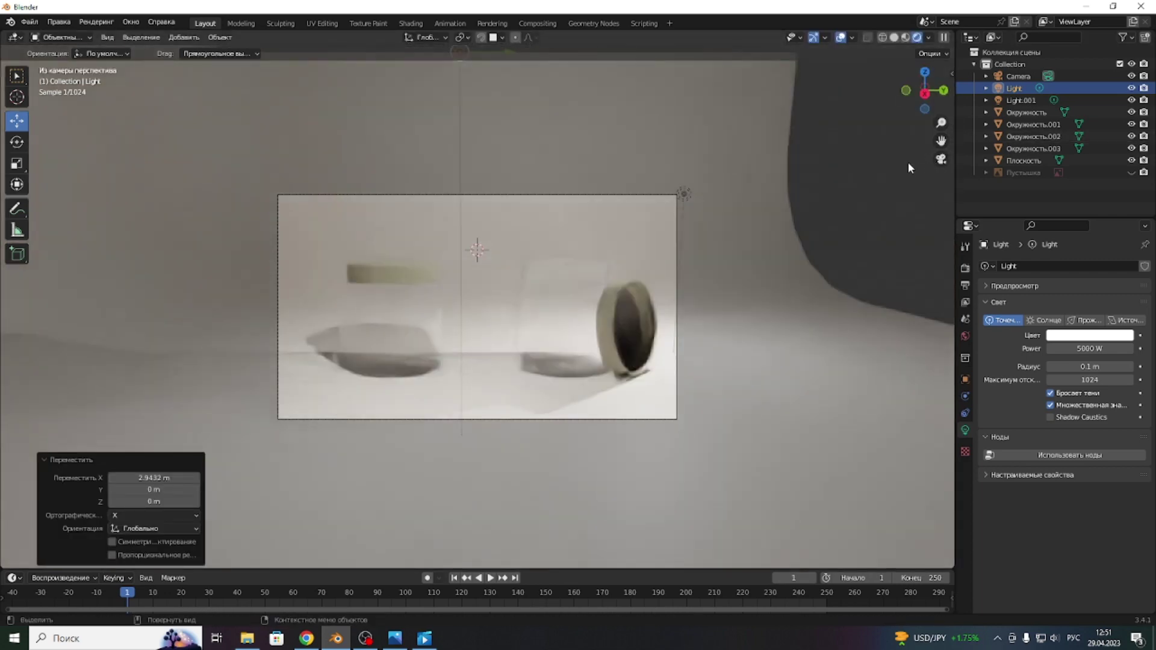
{"action": "scroll", "coordinate": [543, 301], "scroll_direction": "up", "scroll_amount": 2}
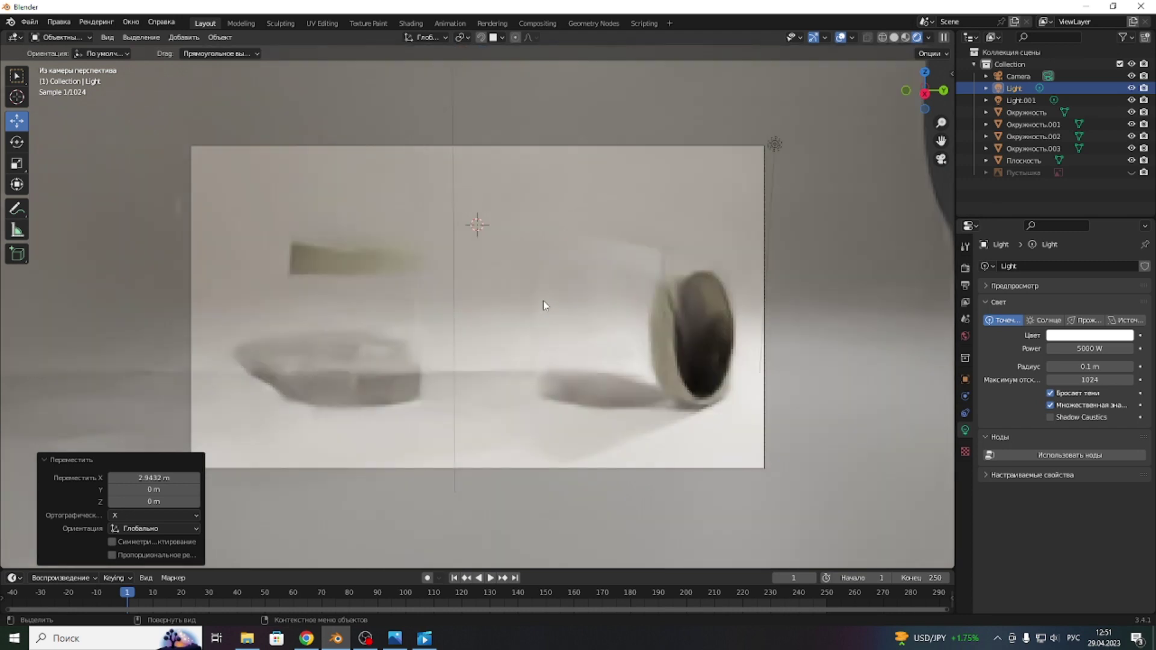
{"action": "scroll", "coordinate": [508, 284], "scroll_direction": "down", "scroll_amount": 5}
- Lower Light 1.68 m along Z and set the viewport to Solid shading
{"action": "left_click_drag", "start_coordinate": [469, 114], "coordinate": [469, 152]}
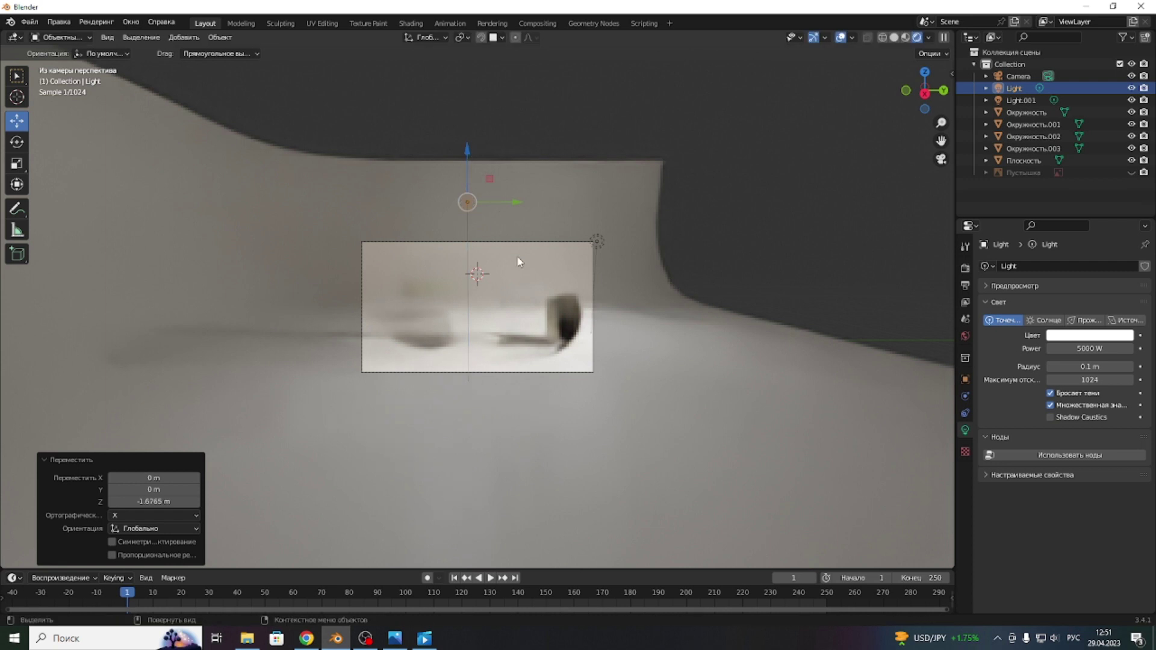
{"action": "scroll", "coordinate": [508, 286], "scroll_direction": "up", "scroll_amount": 3}
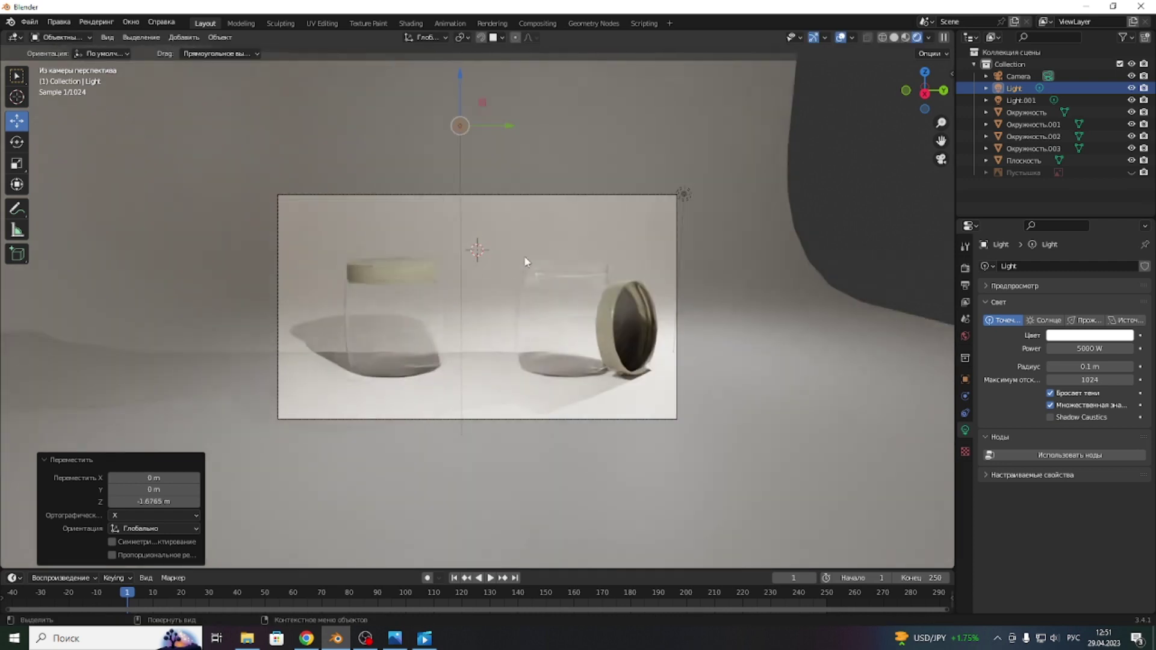
{"action": "left_click", "coordinate": [895, 36]}
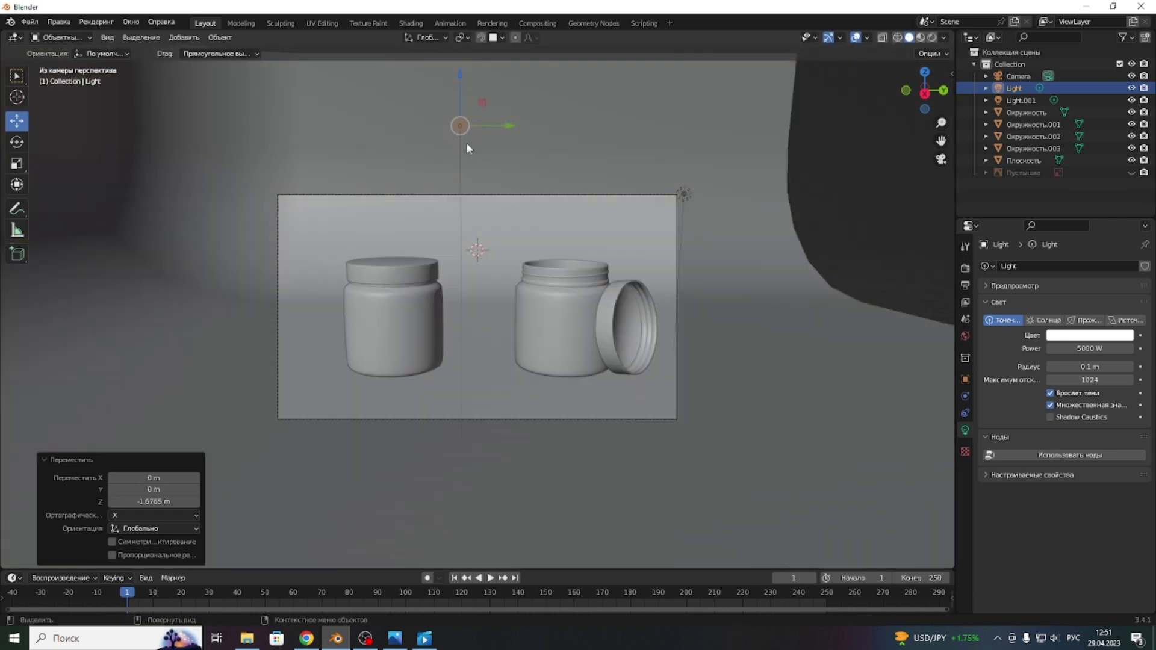
{"action": "left_click", "coordinate": [91, 28]}
- Render the camera view of the two jars and leaning lid with F12
{"action": "key", "text": "F12"}
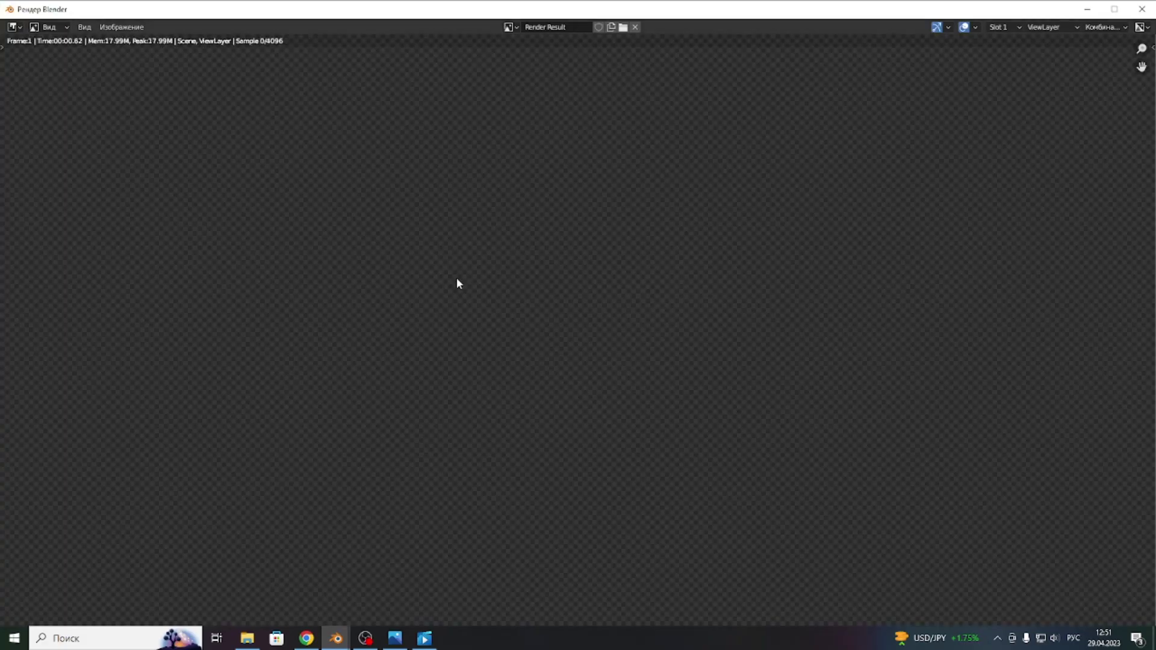